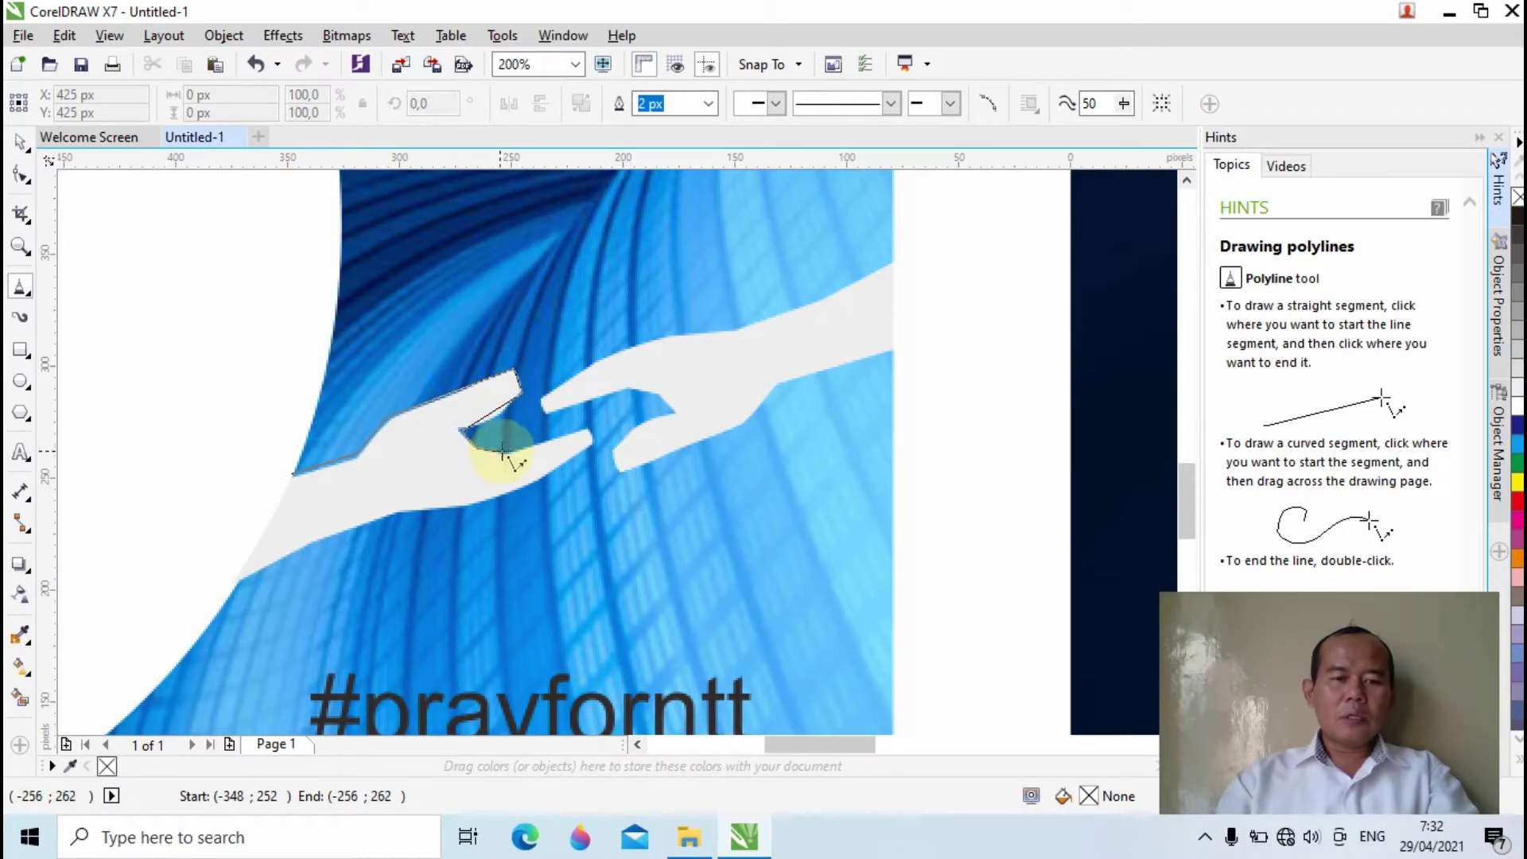
Finish tracing the left hand and forearm as a closed polyline and set its outline width to Hairline
{"action": "left_click", "coordinate": [505, 450]}
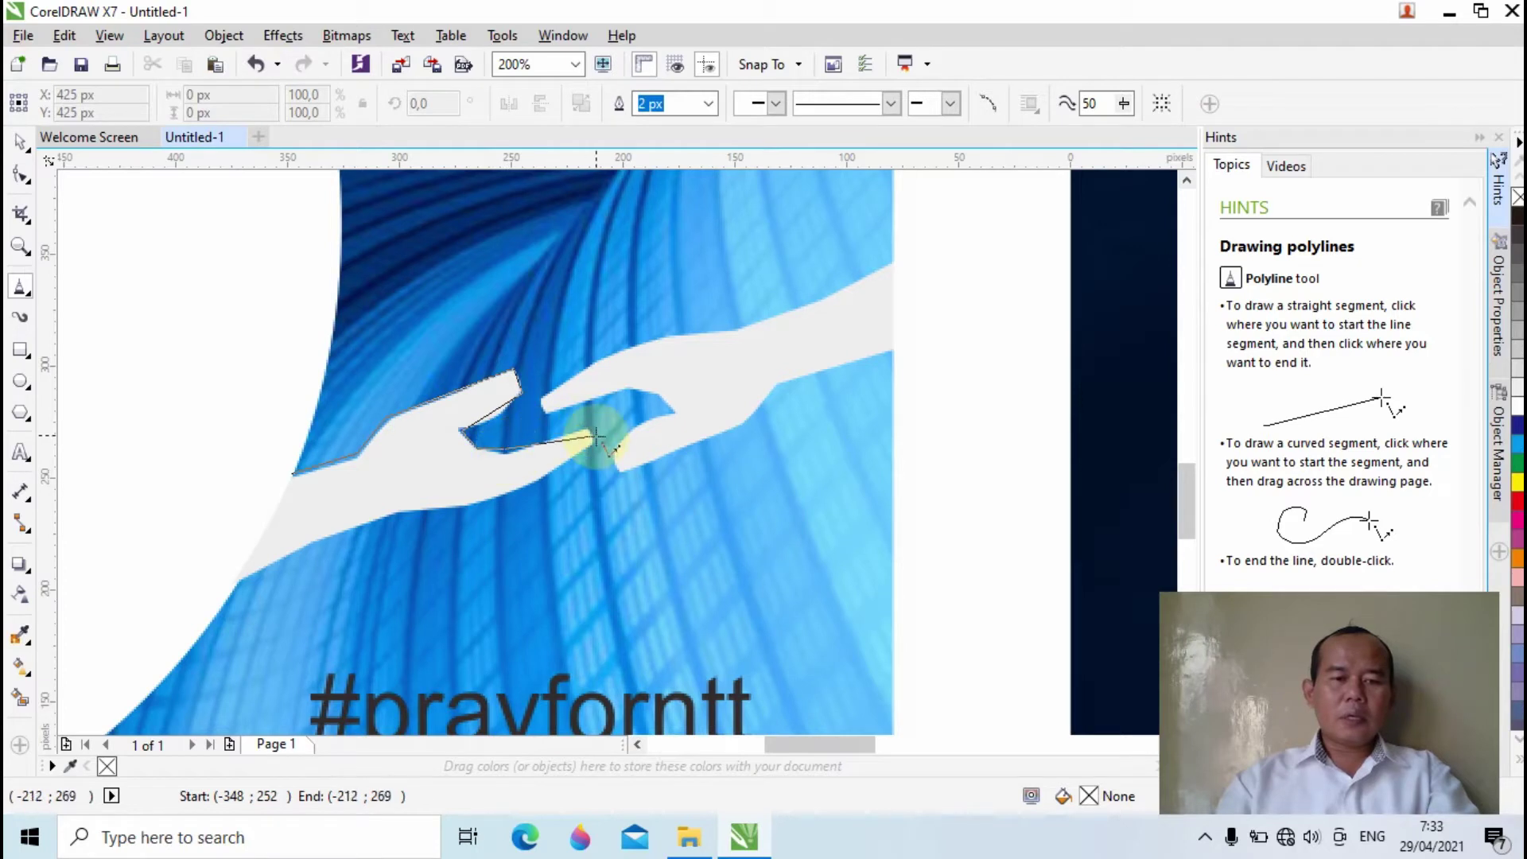
{"action": "left_click", "coordinate": [592, 427]}
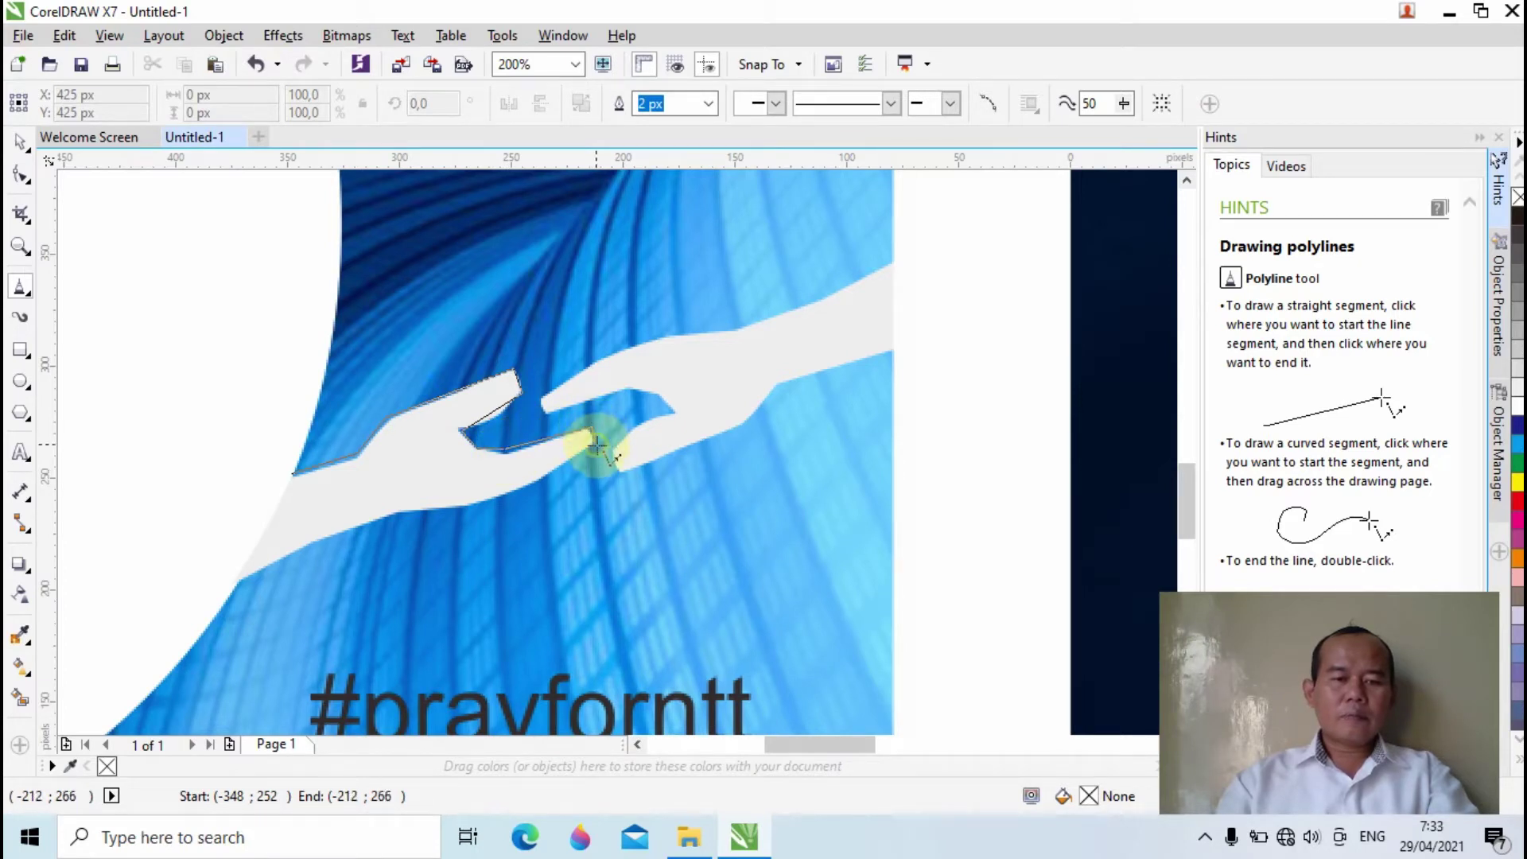
{"action": "left_click", "coordinate": [595, 444]}
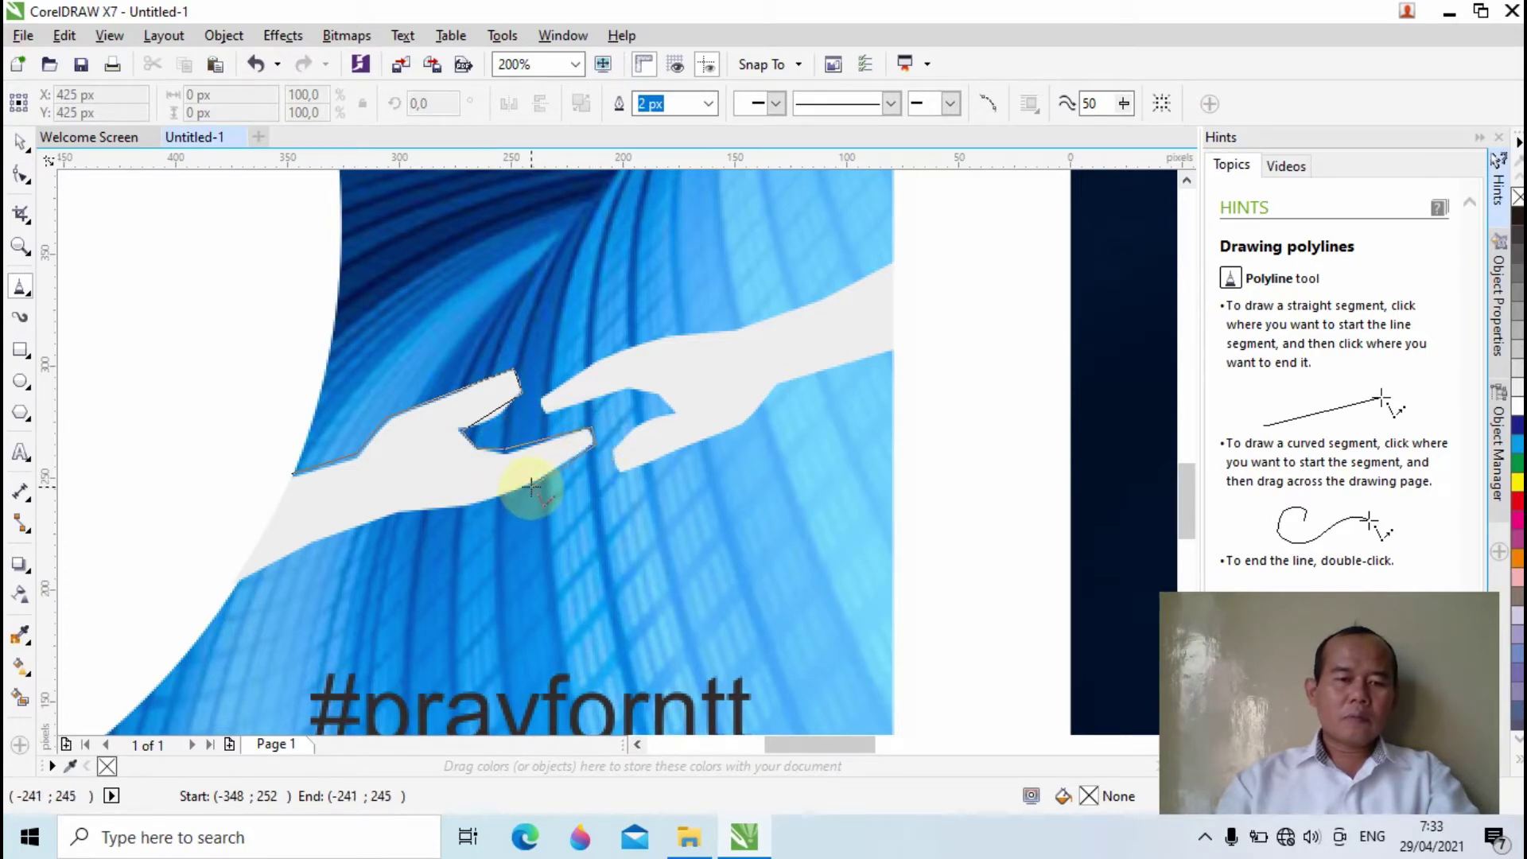
{"action": "left_click", "coordinate": [471, 506]}
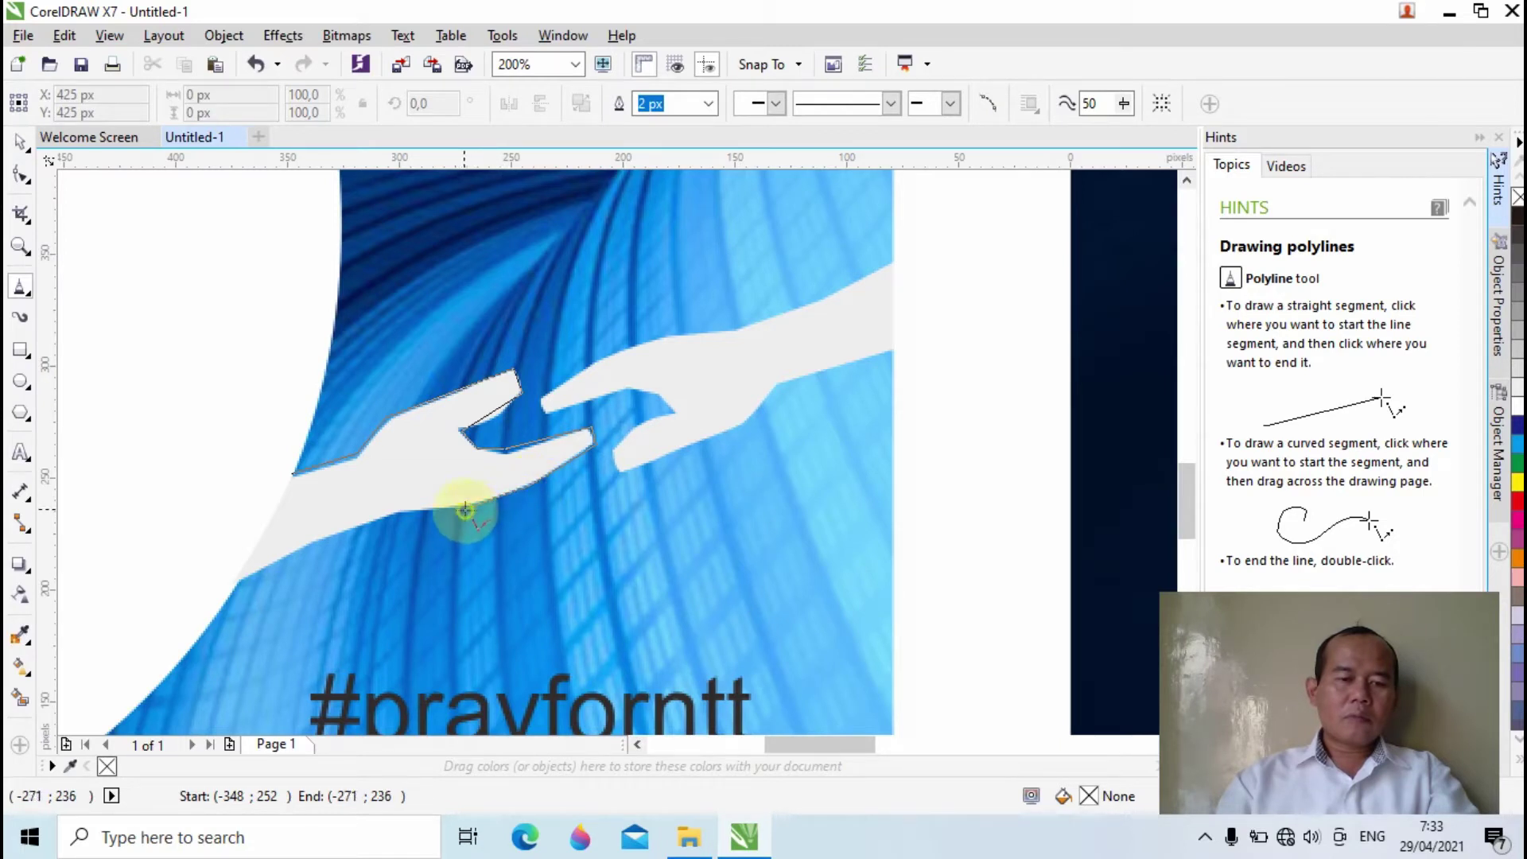
{"action": "left_click", "coordinate": [399, 516]}
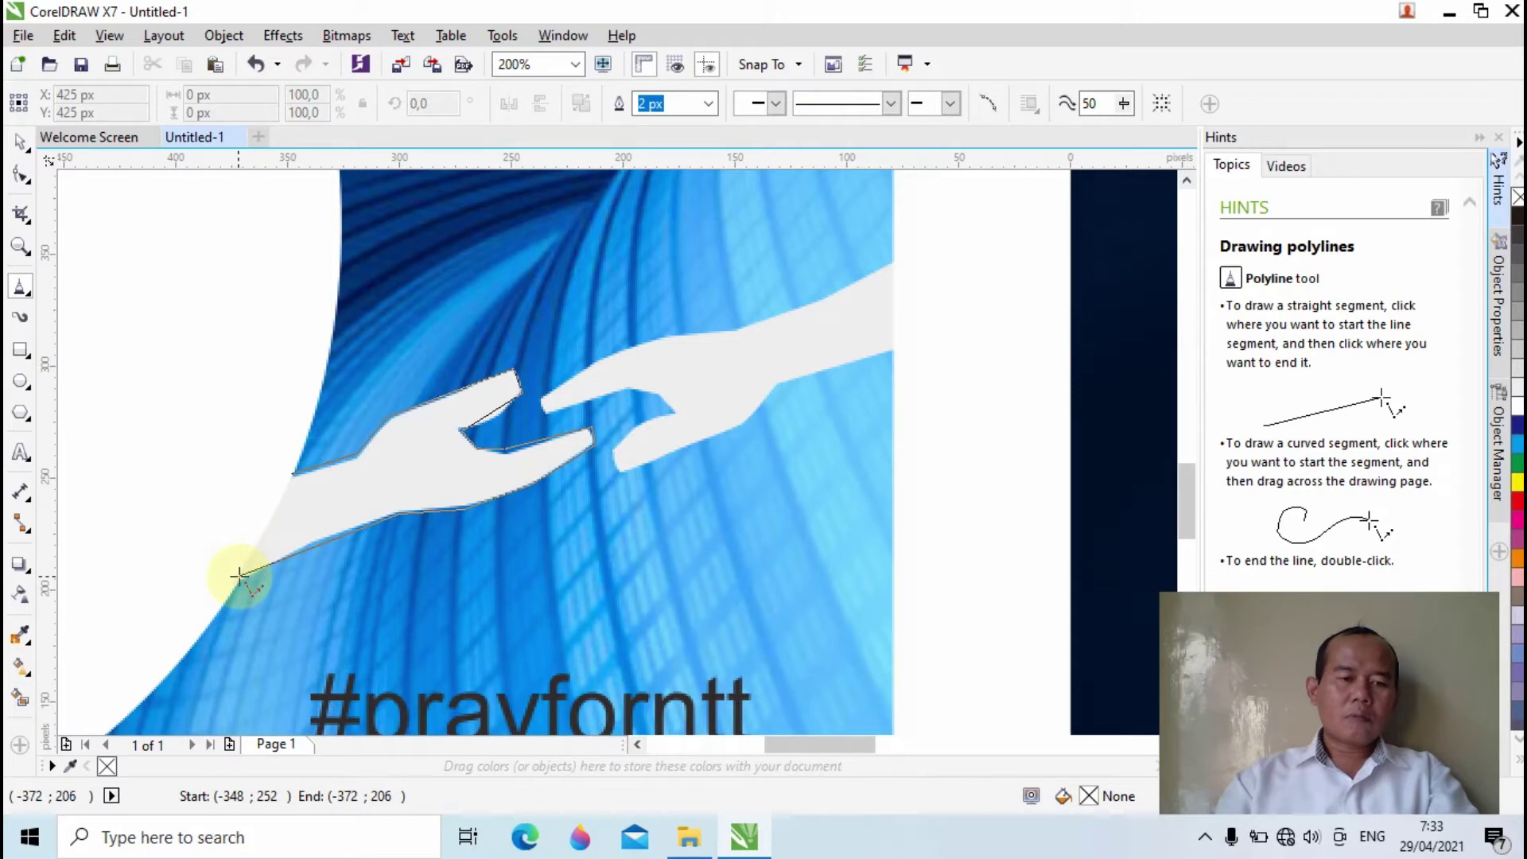
{"action": "left_click", "coordinate": [240, 575]}
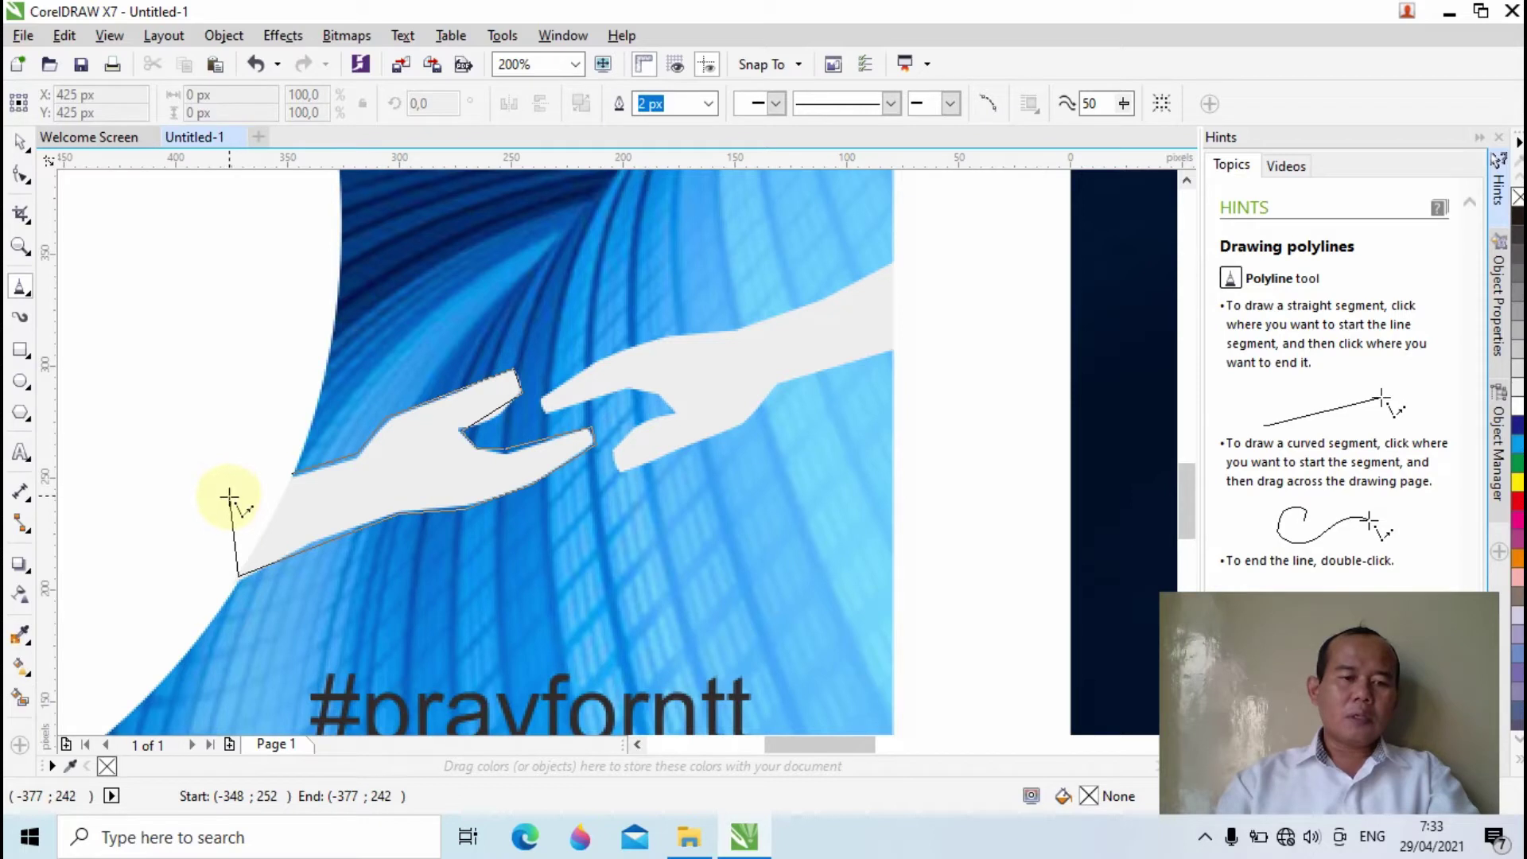
{"action": "left_click", "coordinate": [228, 497]}
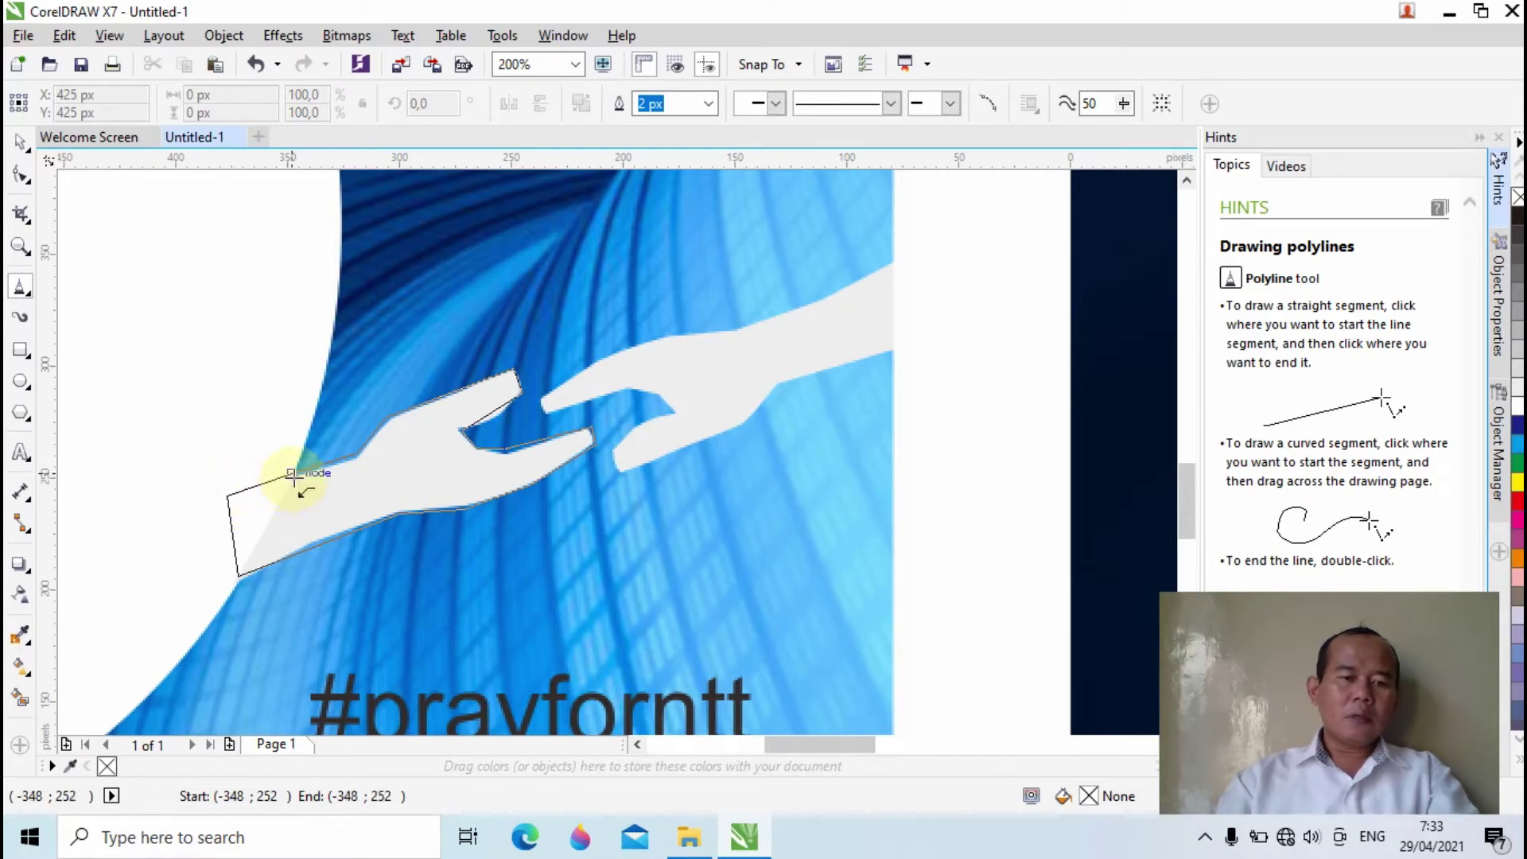
{"action": "left_click", "coordinate": [294, 477]}
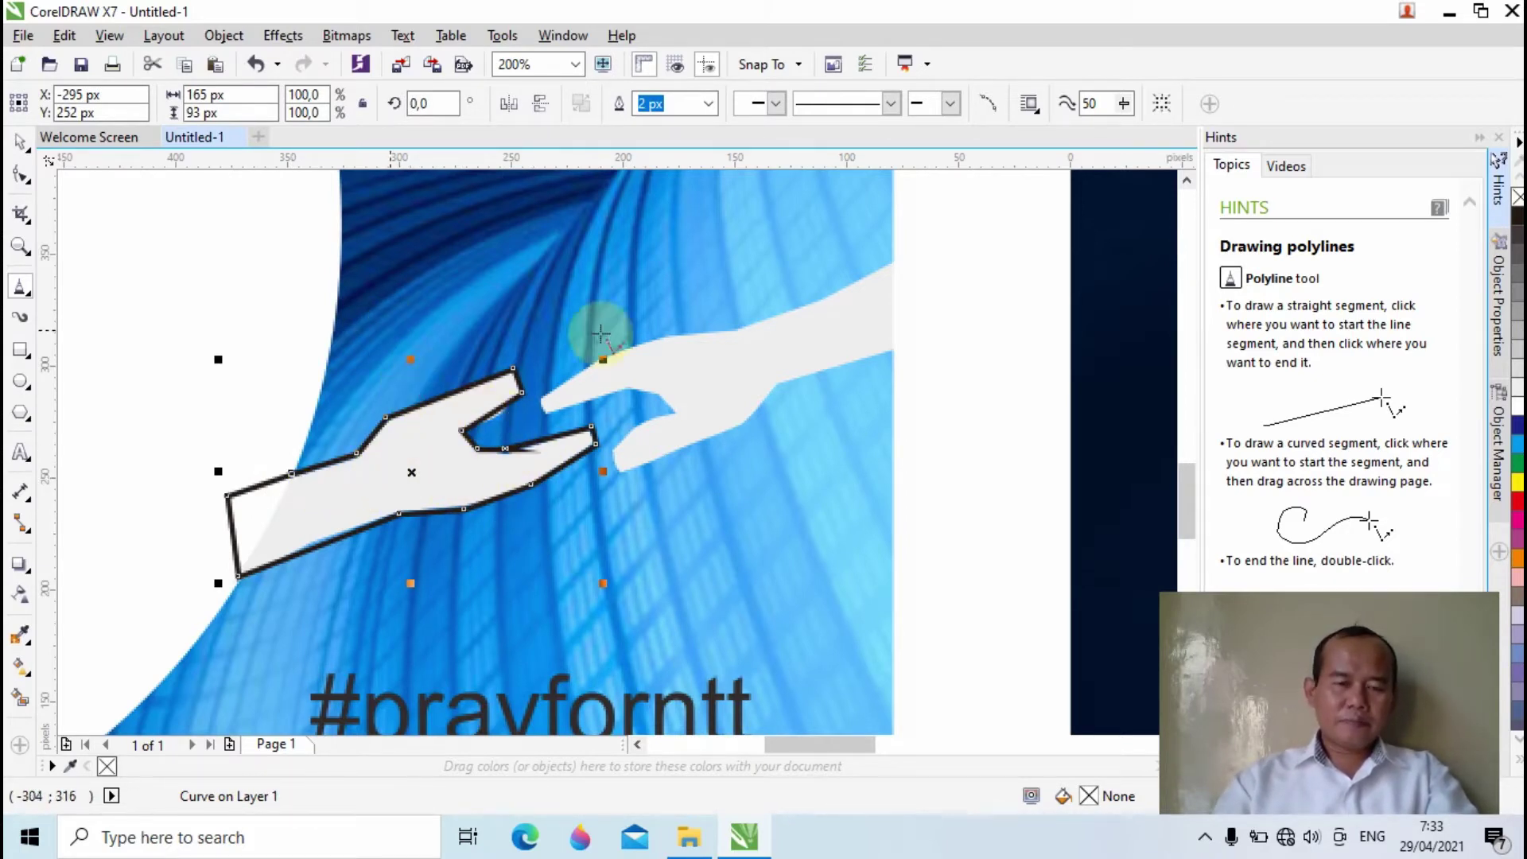
{"action": "left_click", "coordinate": [710, 104]}
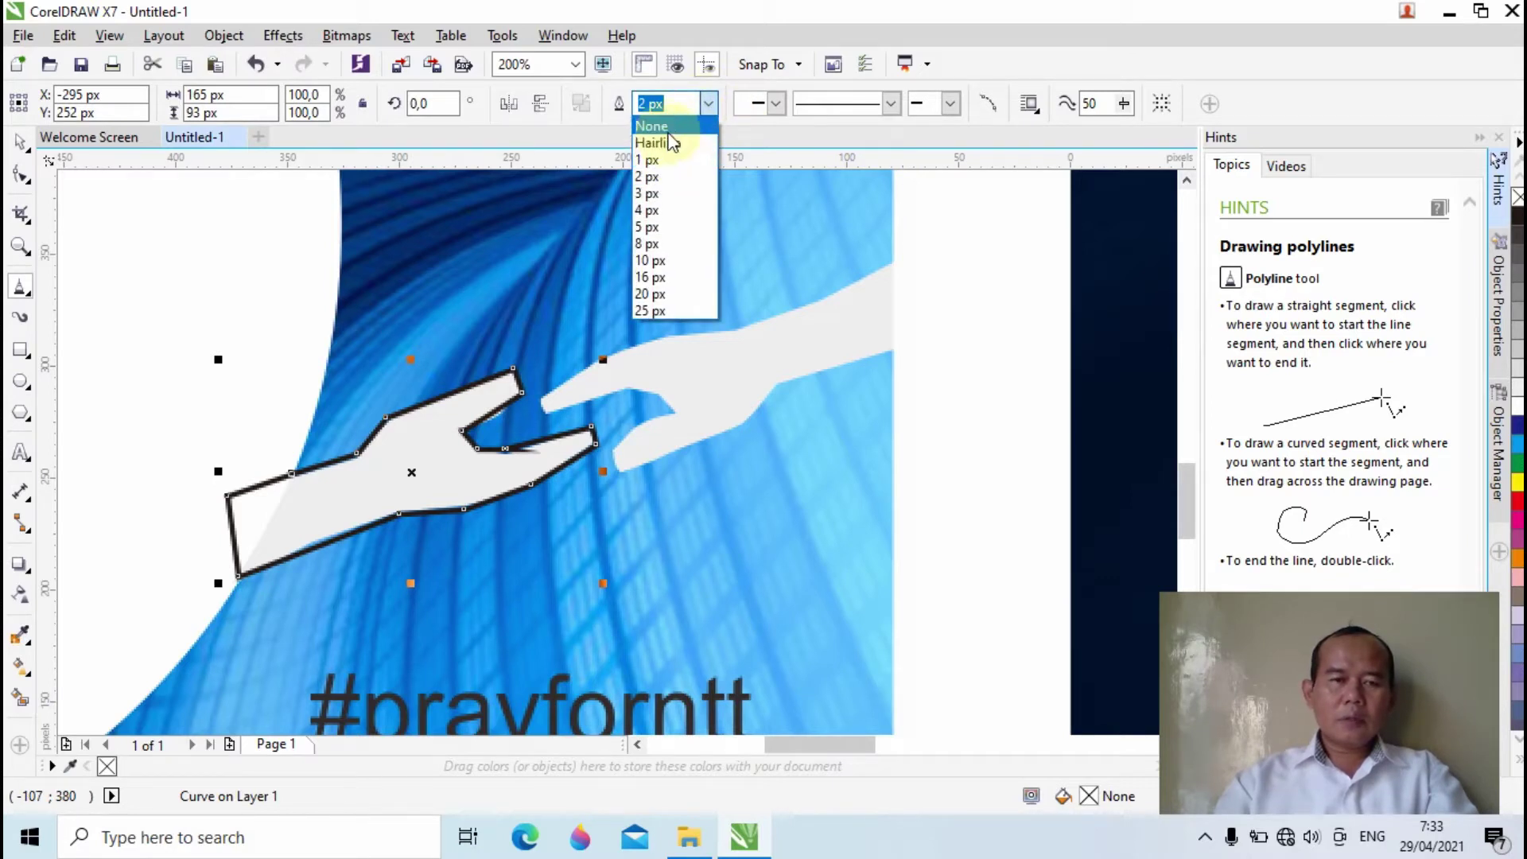
{"action": "left_click", "coordinate": [670, 142]}
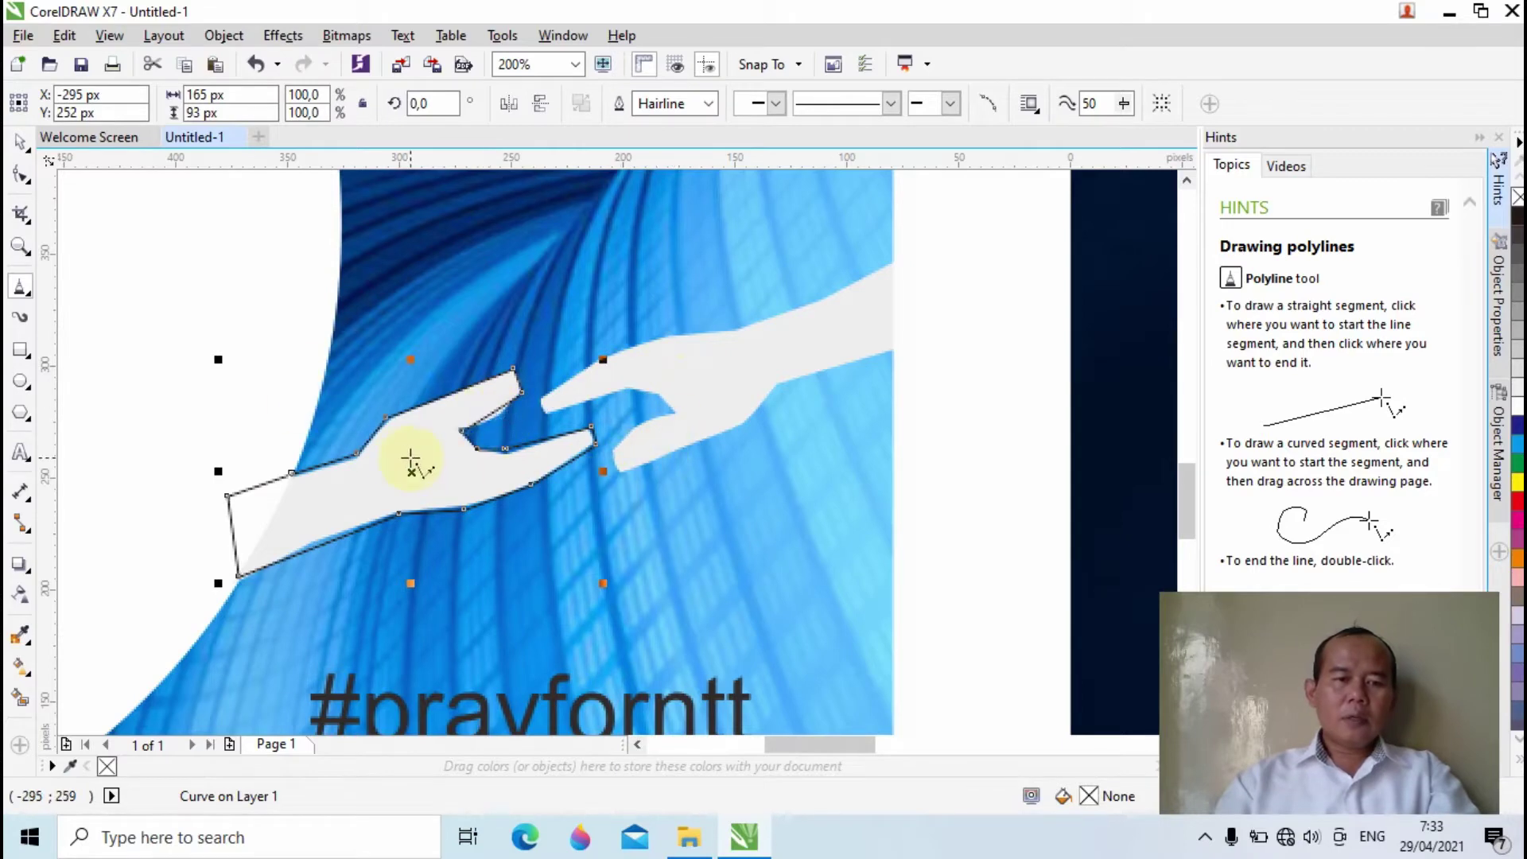
Convert the segment beneath the left hand's upper finger to a curve and bend it to follow the hand's edge
{"action": "scroll", "coordinate": [410, 459], "scroll_direction": "up", "scroll_amount": 2}
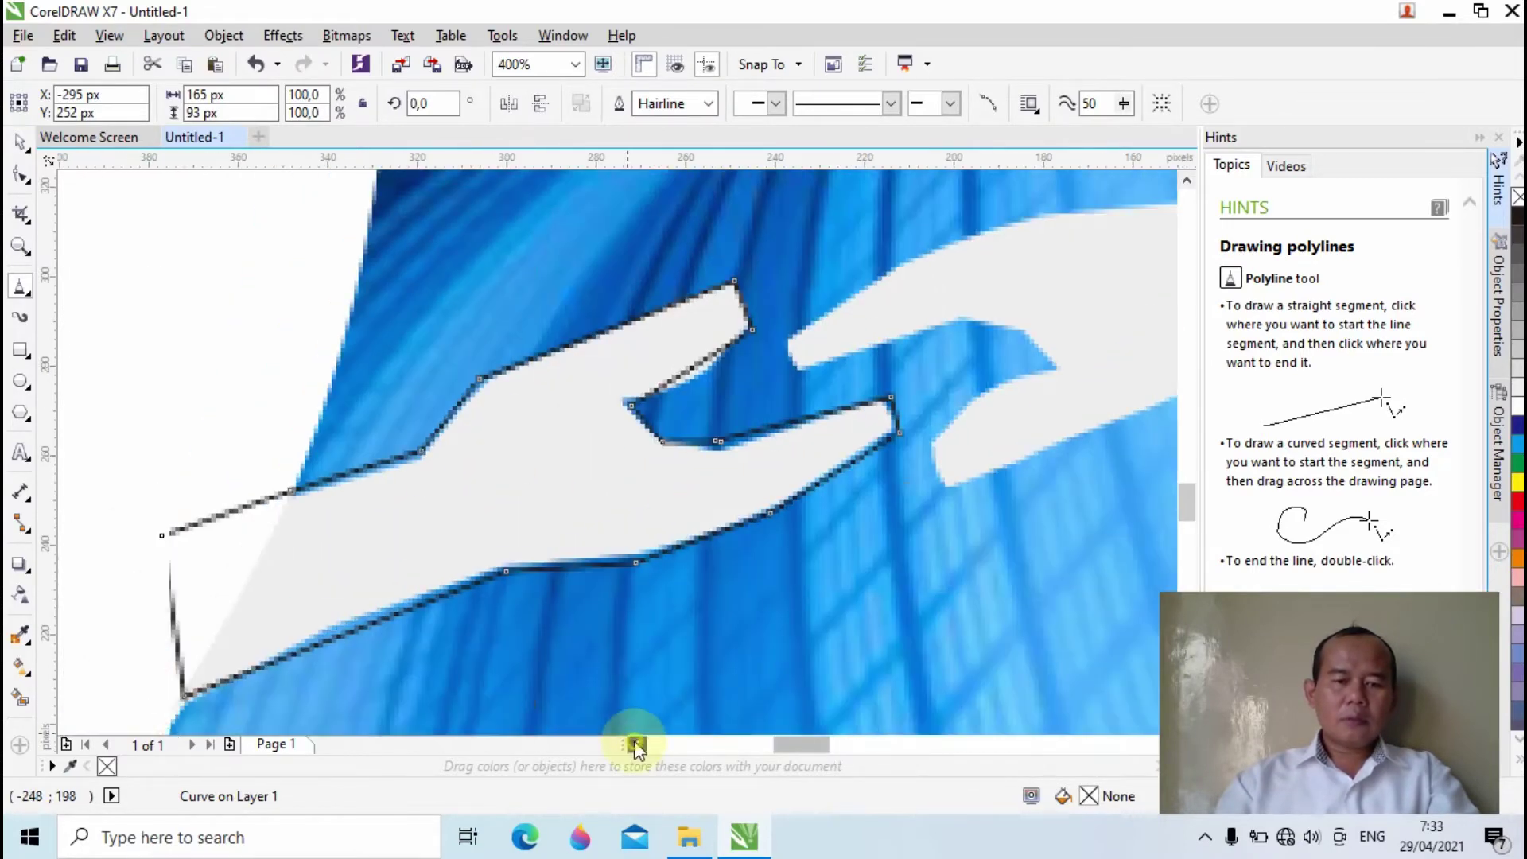
{"action": "left_click", "coordinate": [636, 743]}
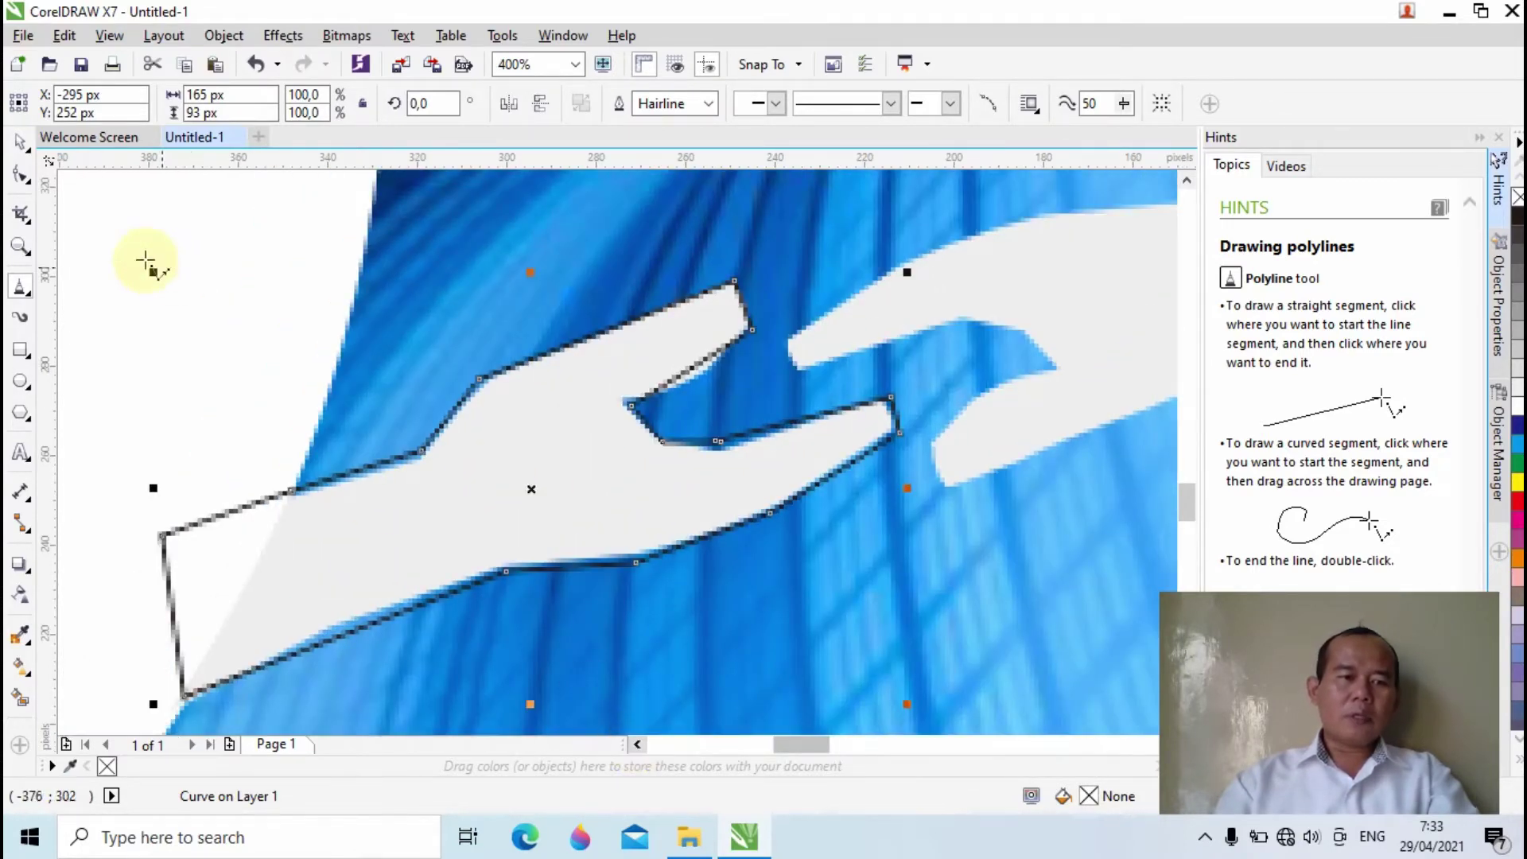
{"action": "left_click", "coordinate": [21, 178]}
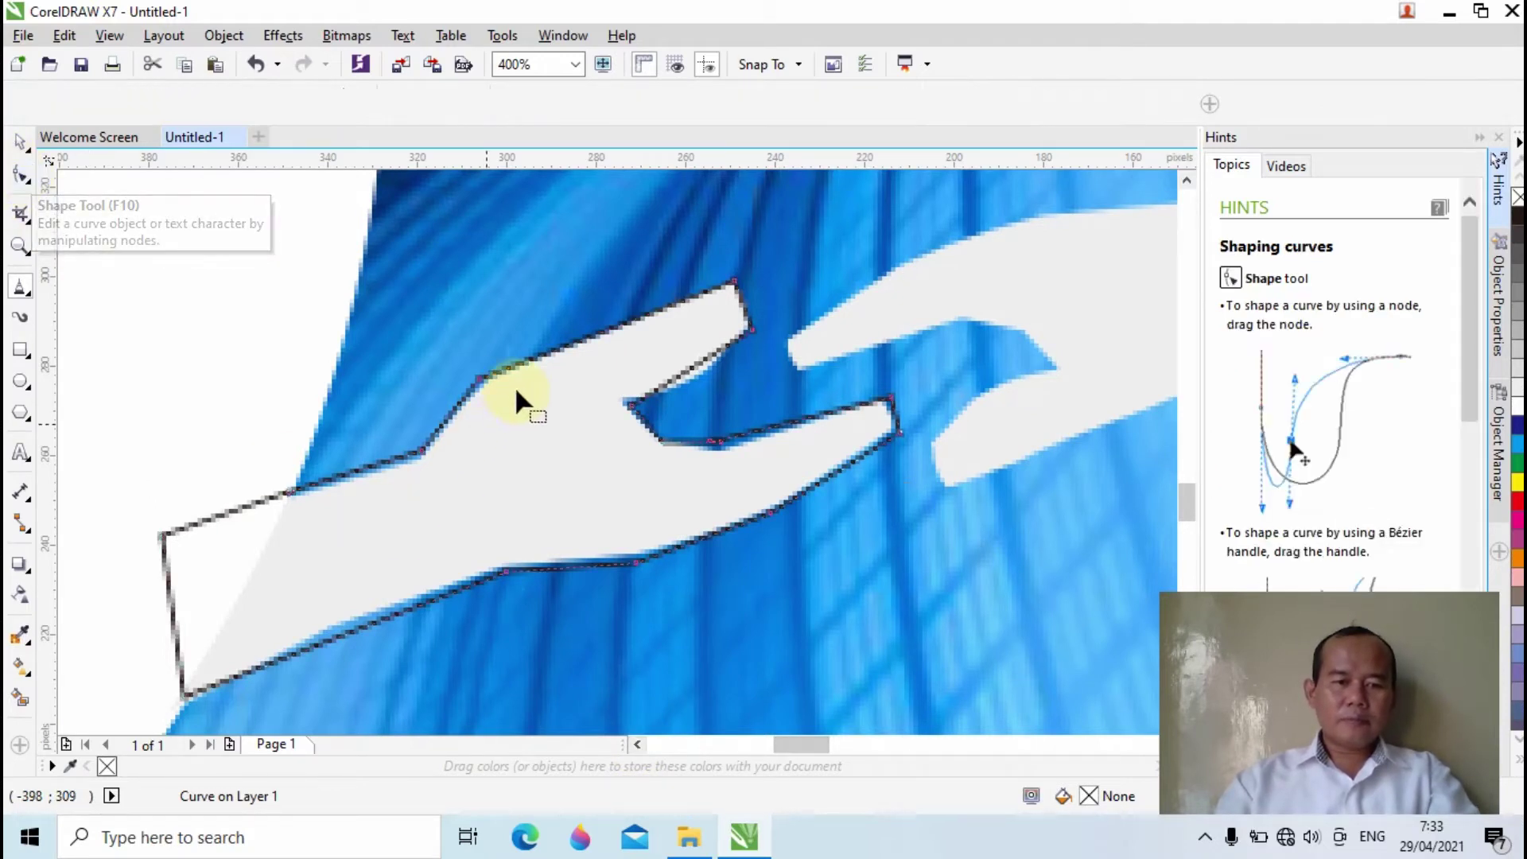
{"action": "left_click", "coordinate": [691, 366]}
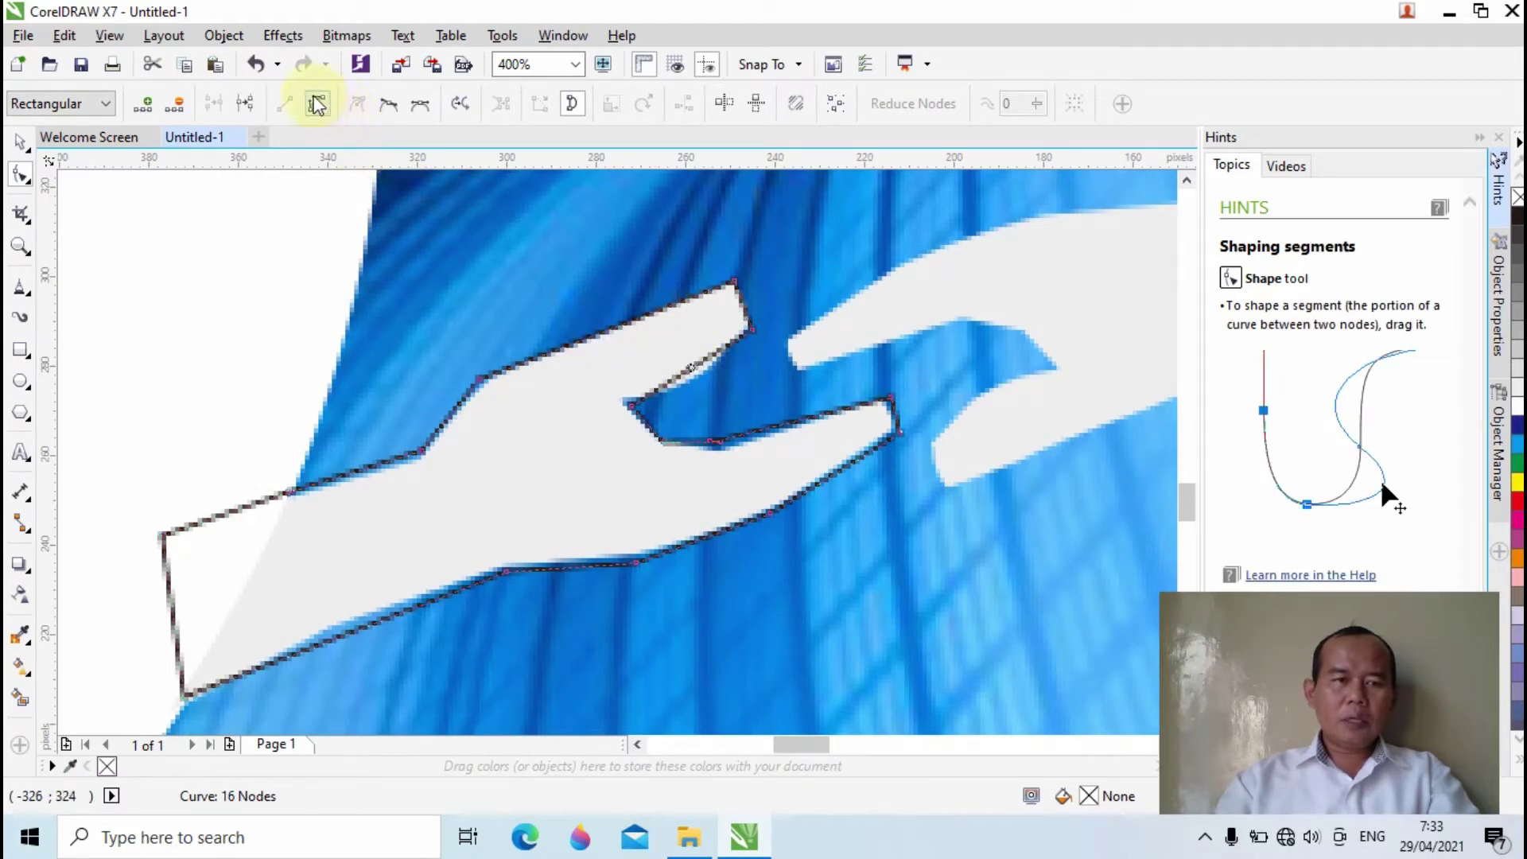
{"action": "left_click", "coordinate": [644, 404]}
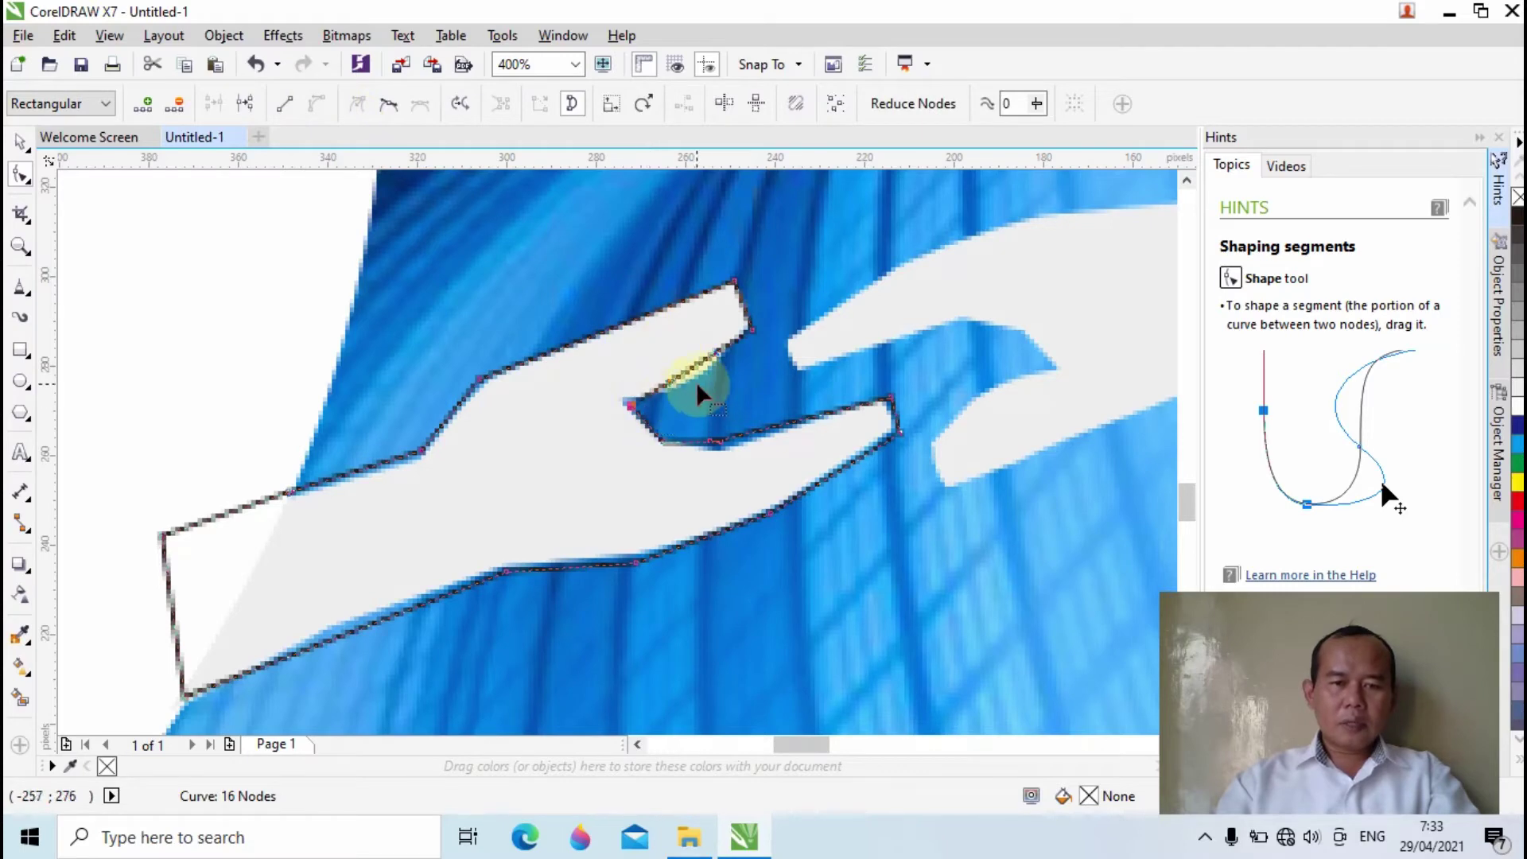
{"action": "scroll", "coordinate": [695, 382], "scroll_direction": "up", "scroll_amount": 1}
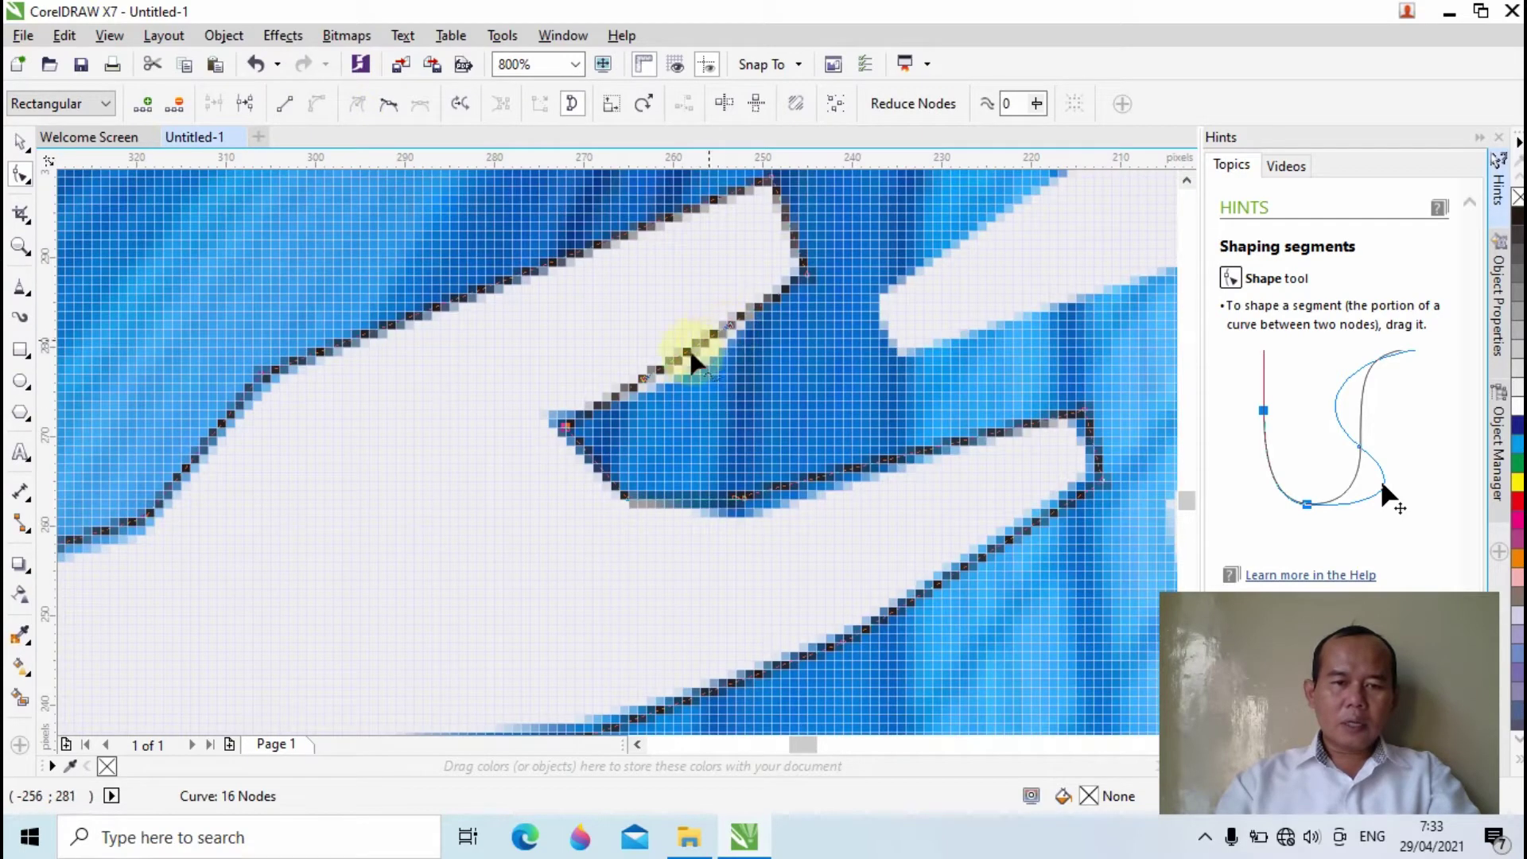
{"action": "left_click_drag", "start_coordinate": [645, 380], "coordinate": [718, 363]}
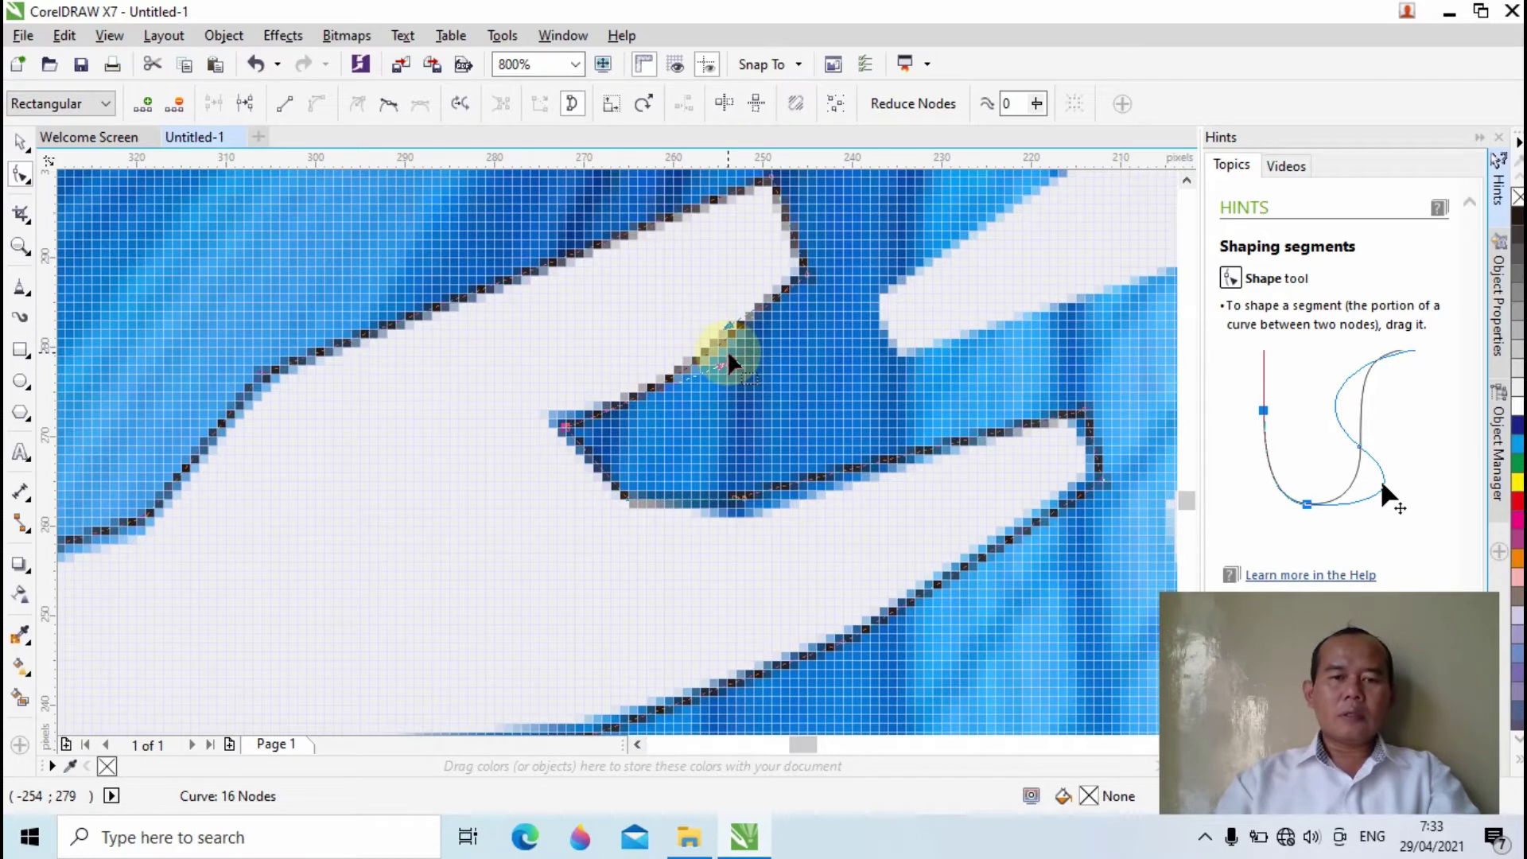
{"action": "left_click", "coordinate": [797, 227]}
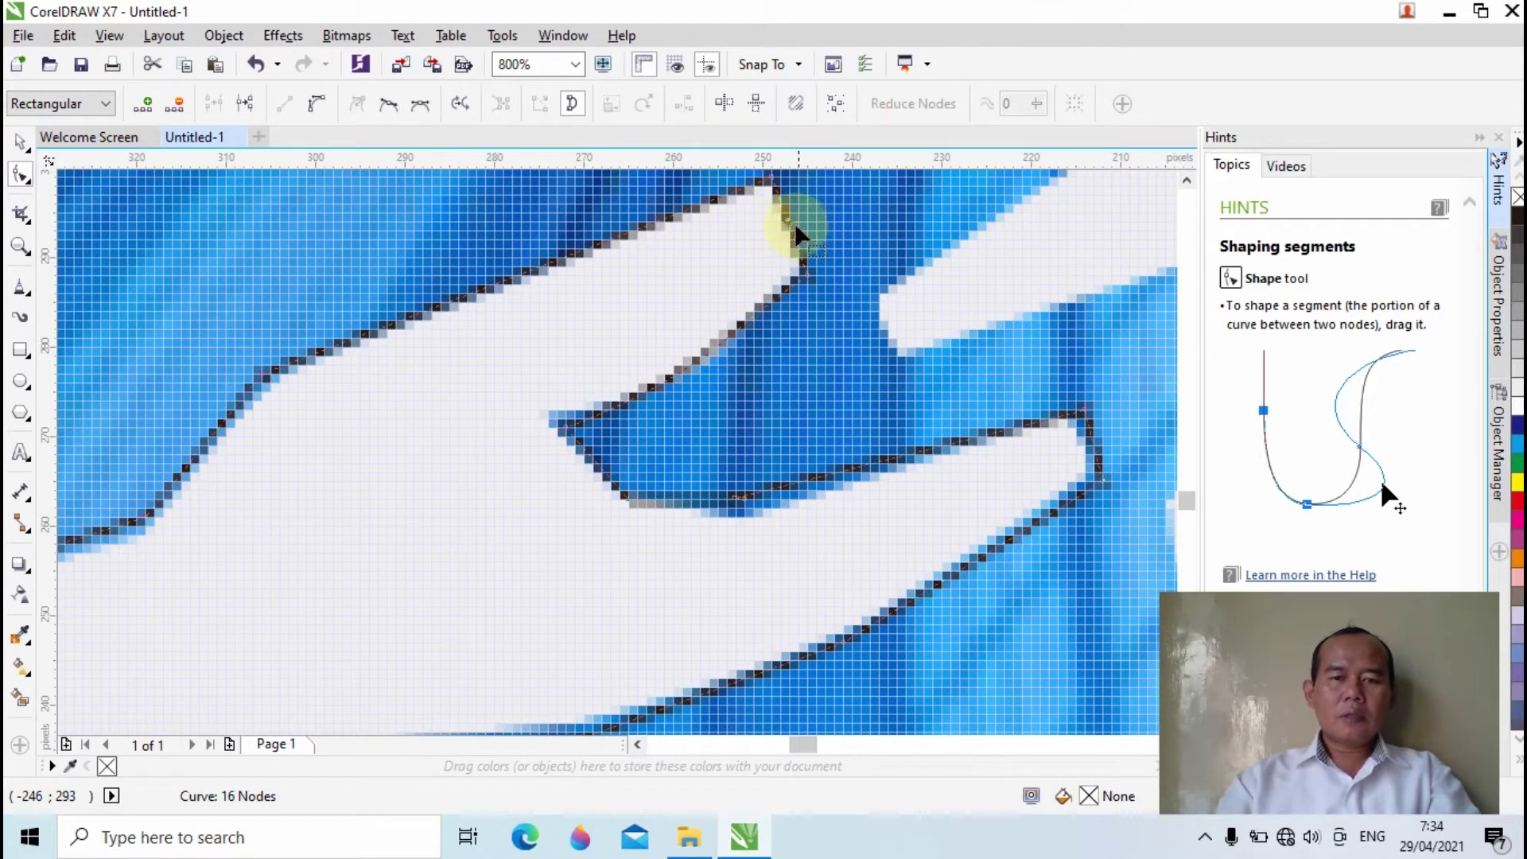
{"action": "left_click_drag", "start_coordinate": [791, 224], "coordinate": [788, 223]}
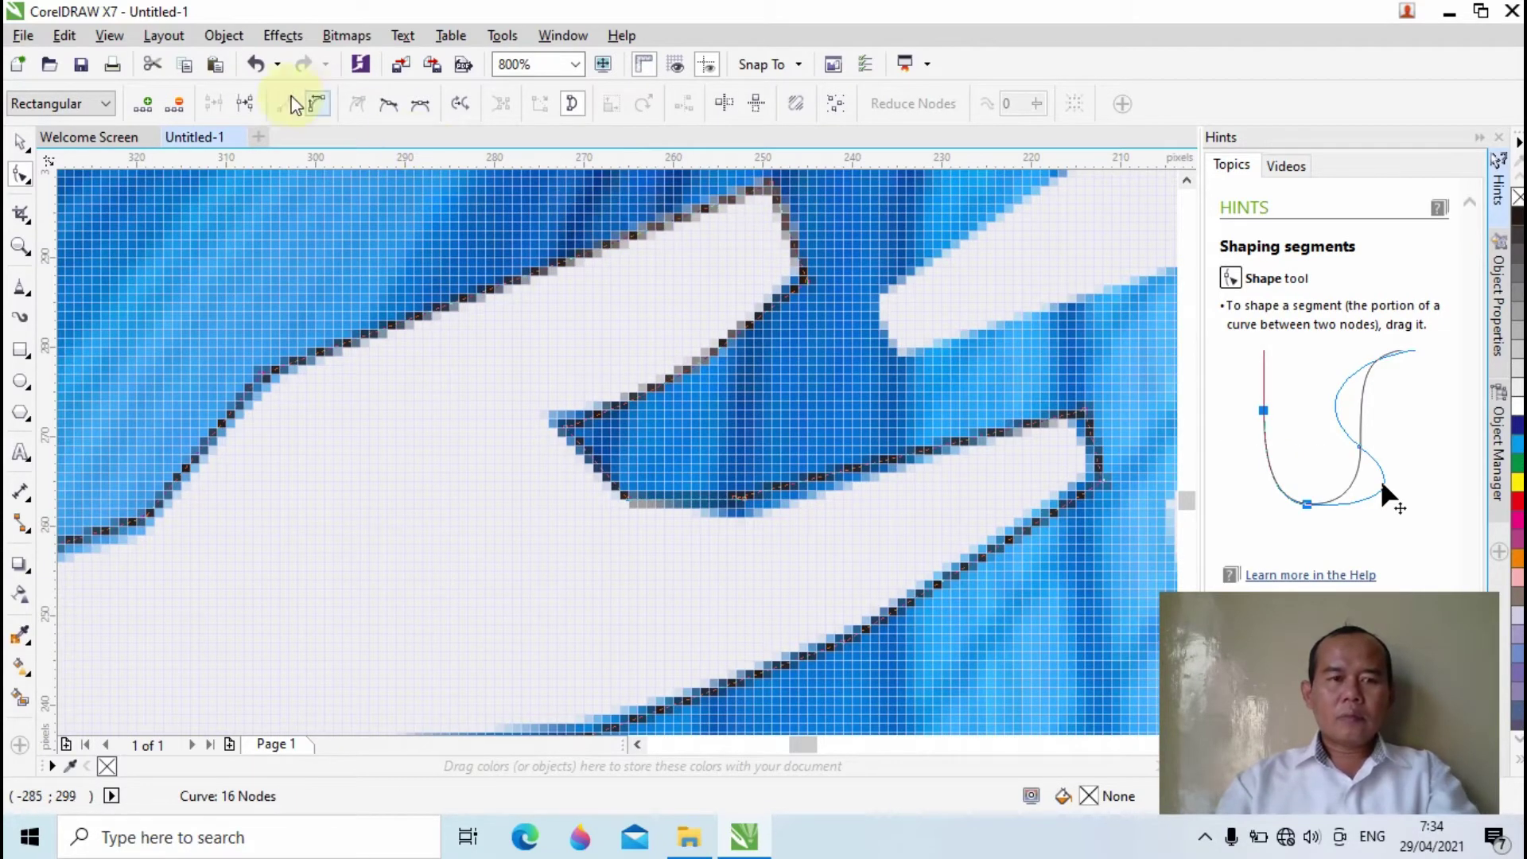
{"action": "left_click", "coordinate": [256, 66]}
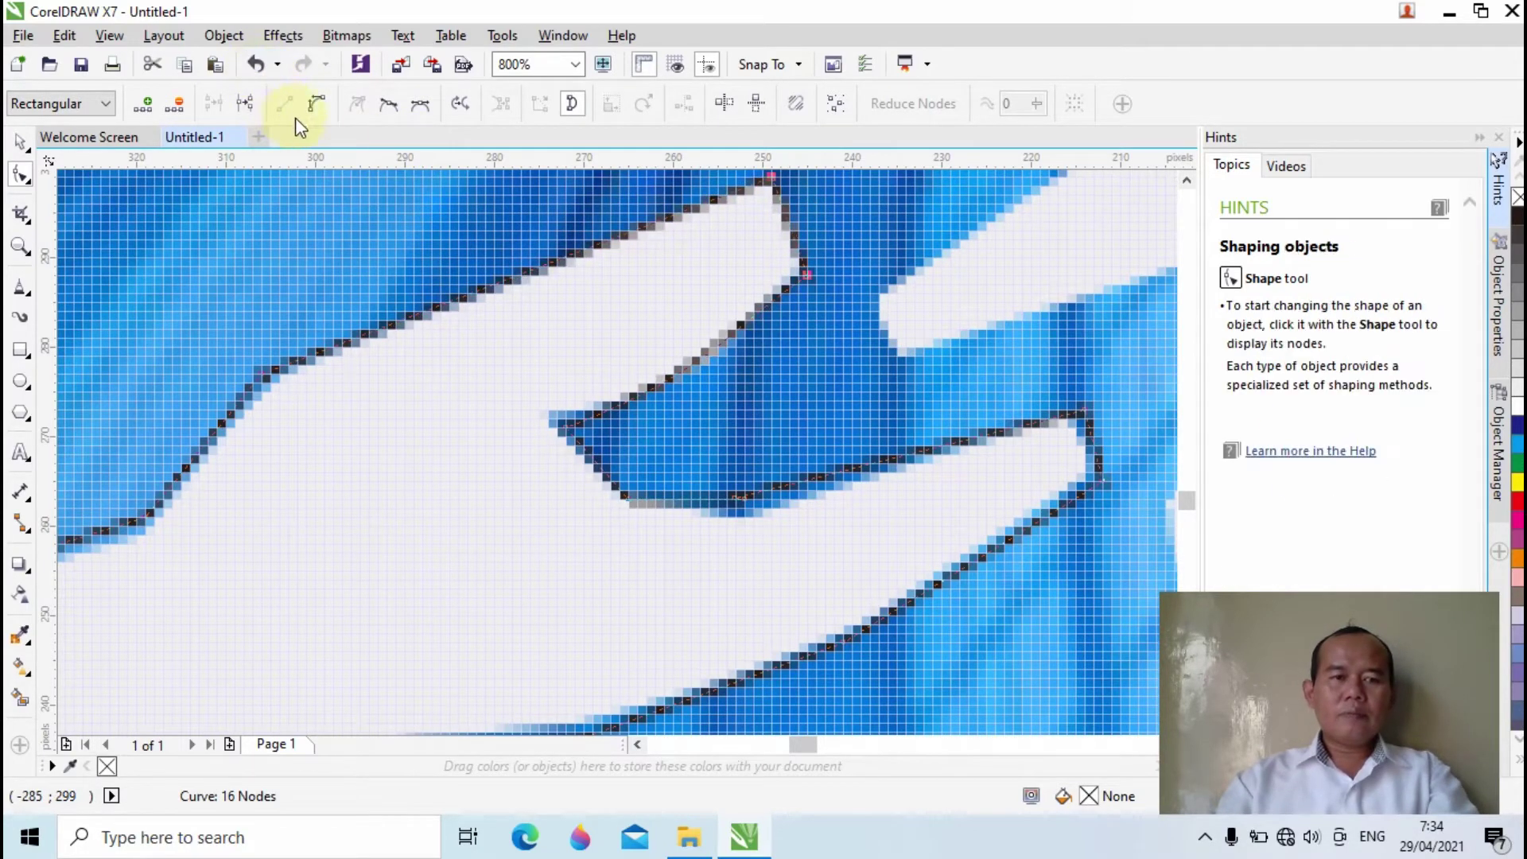
Convert the short end segment at the upper fingertip to a curve and round it to match the hand
{"action": "left_click", "coordinate": [790, 229]}
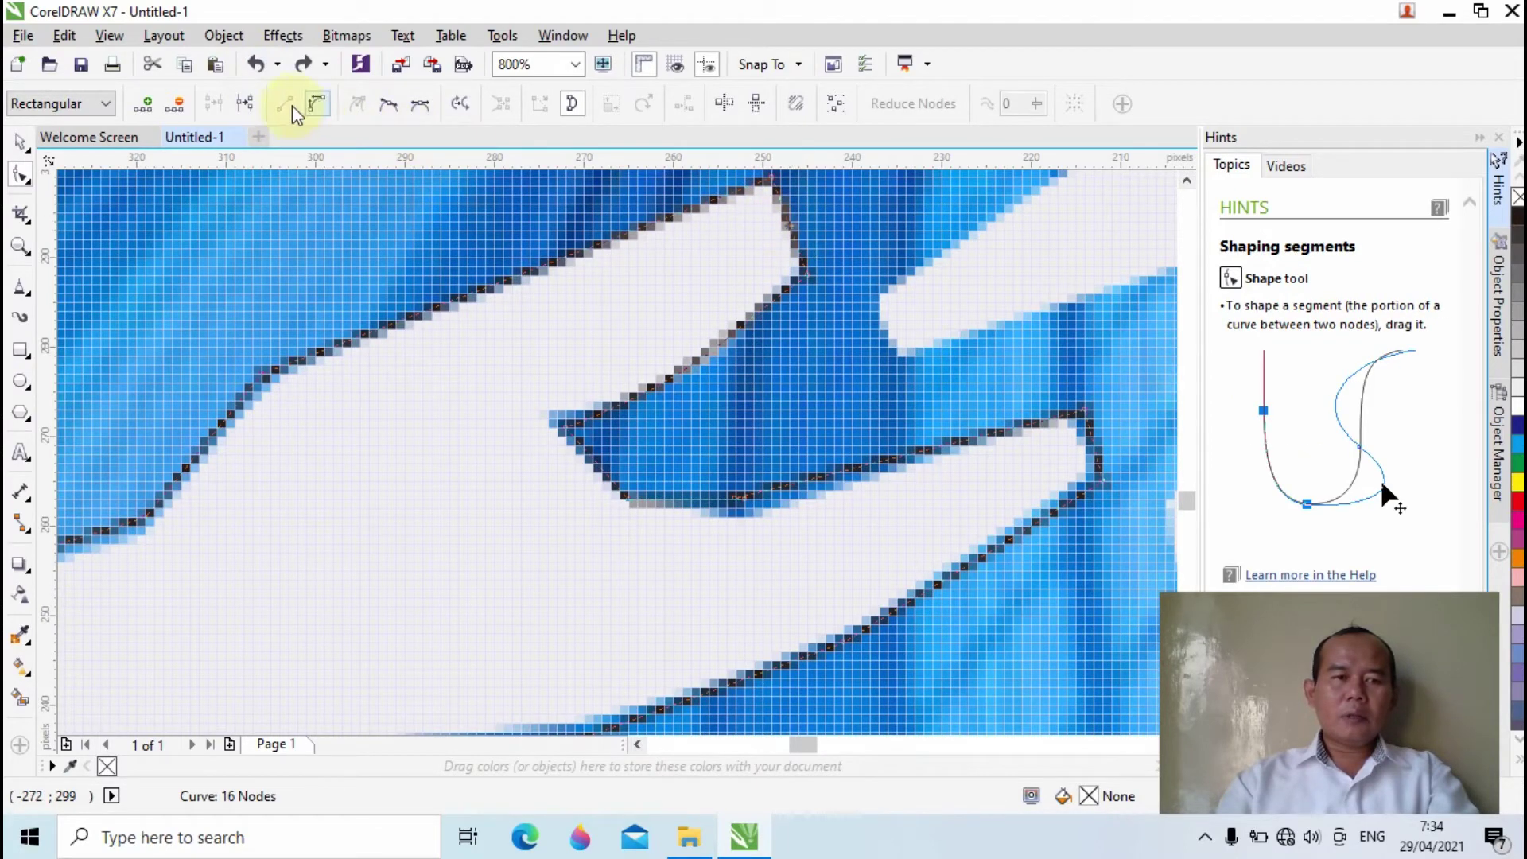
{"action": "left_click", "coordinate": [317, 105]}
{"action": "mouse_move", "coordinate": [804, 239]}
{"action": "left_mouse_down"}
{"action": "mouse_move", "coordinate": [781, 203]}
{"action": "mouse_move", "coordinate": [791, 227]}
{"action": "left_mouse_up"}
Convert the short segment in the gap between the two fingers to a curve and bow it down onto the hand's edge
{"action": "scroll", "coordinate": [746, 389], "scroll_direction": "down", "scroll_amount": 1}
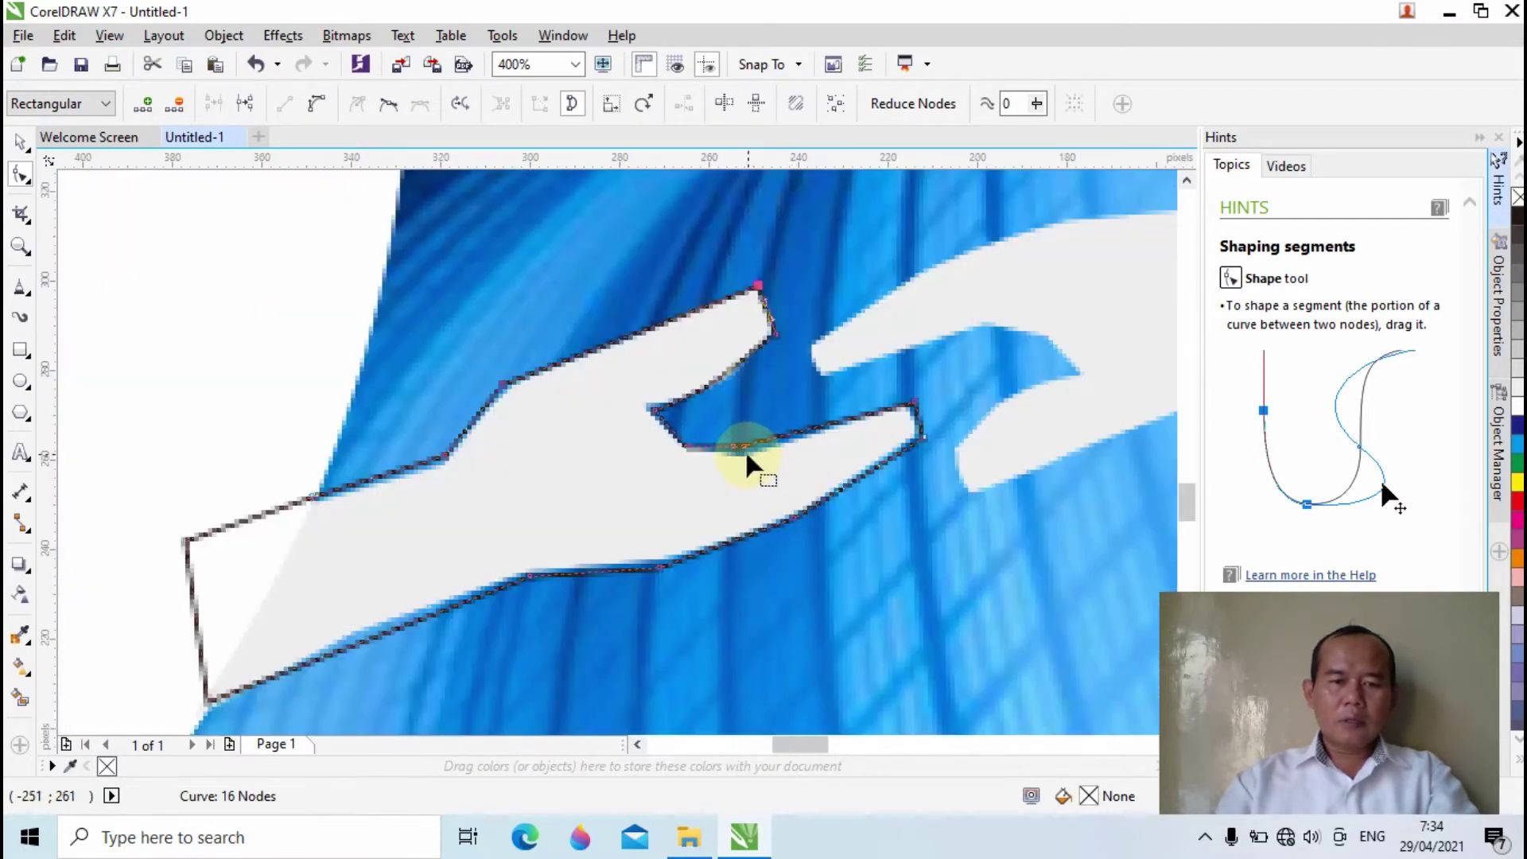
{"action": "scroll", "coordinate": [746, 453], "scroll_direction": "up", "scroll_amount": 1}
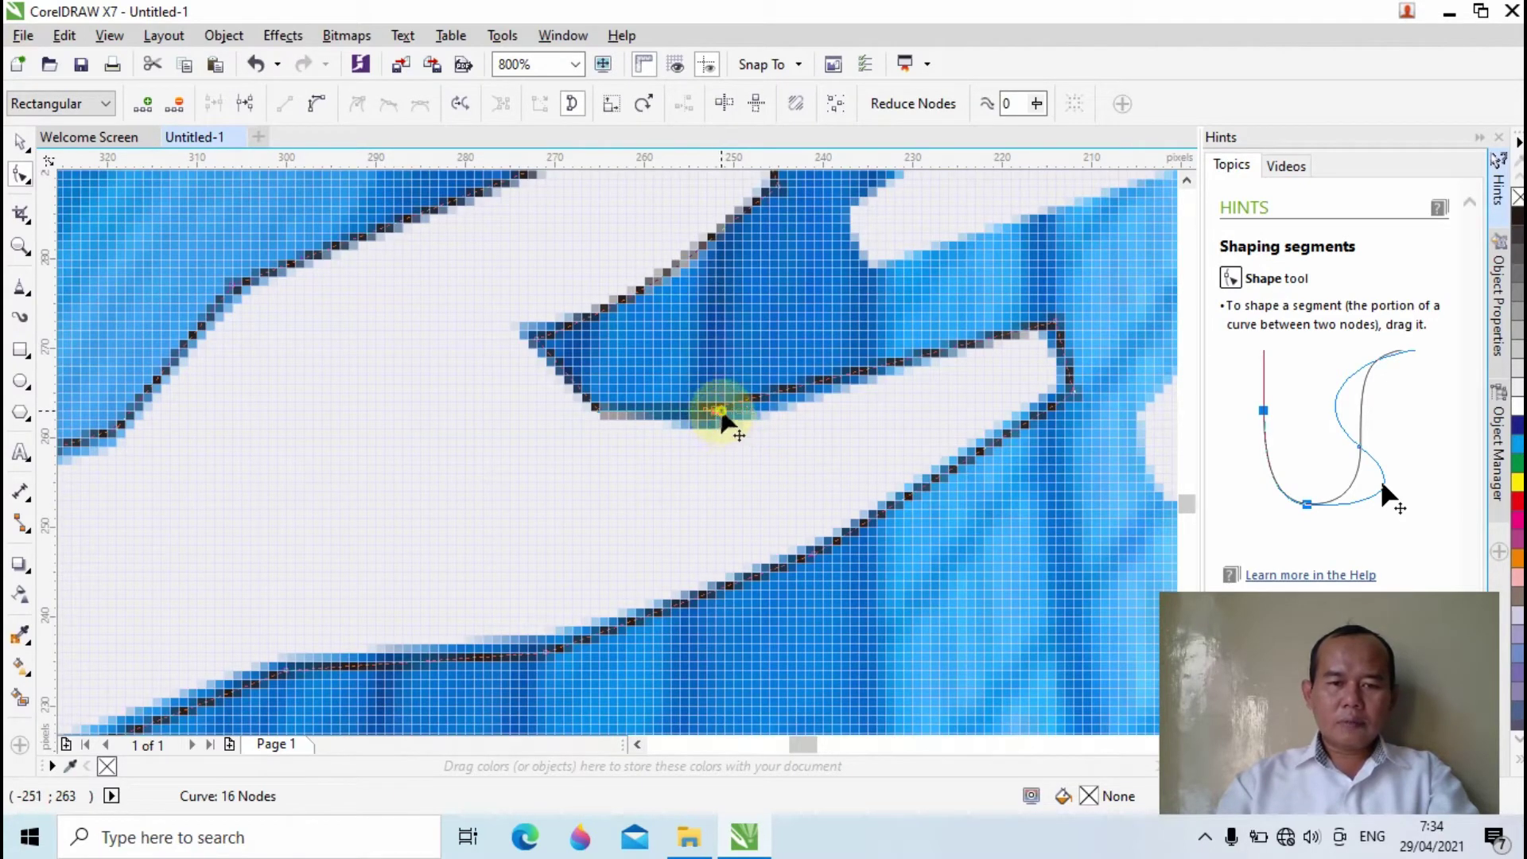
{"action": "left_click", "coordinate": [317, 102]}
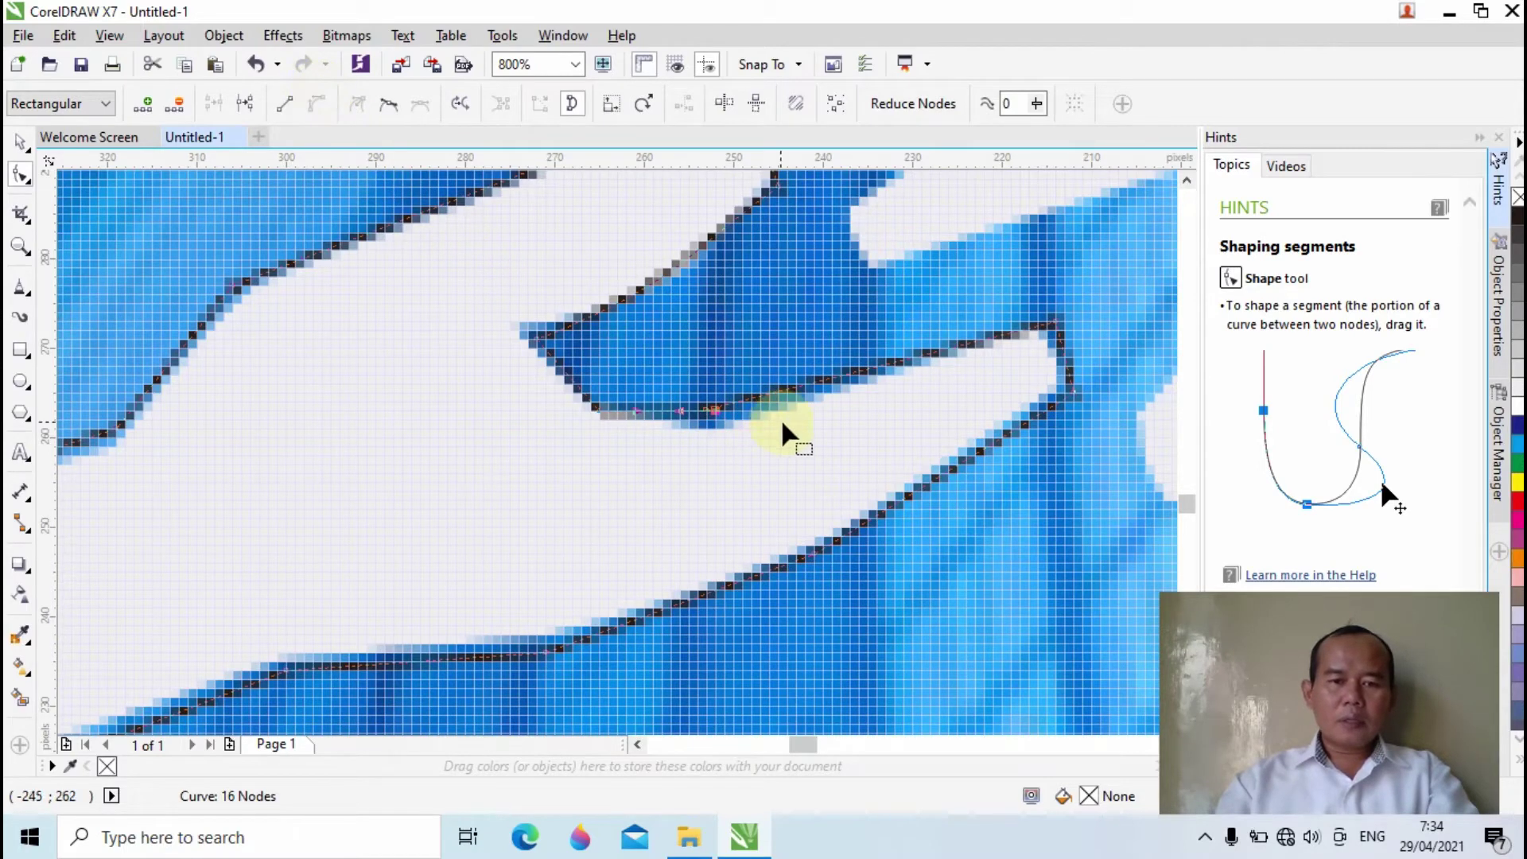
{"action": "left_click_drag", "start_coordinate": [686, 411], "coordinate": [739, 420]}
Move the lower fingertip's two corner nodes and the node on the palm's underside onto the edge of the traced hand
{"action": "left_click", "coordinate": [1064, 342]}
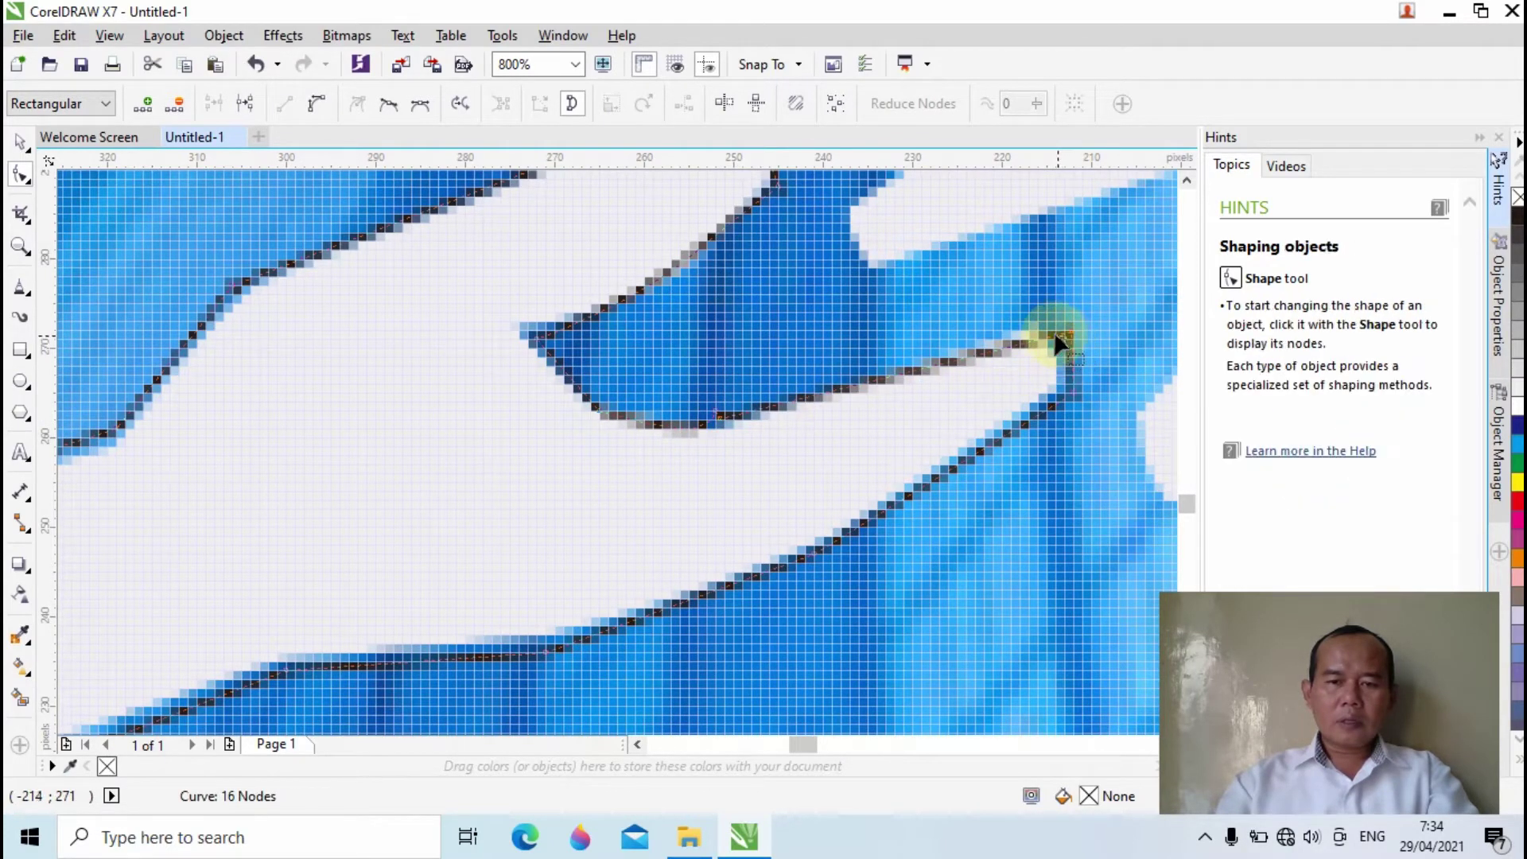
{"action": "left_click_drag", "start_coordinate": [1066, 342], "coordinate": [1055, 340]}
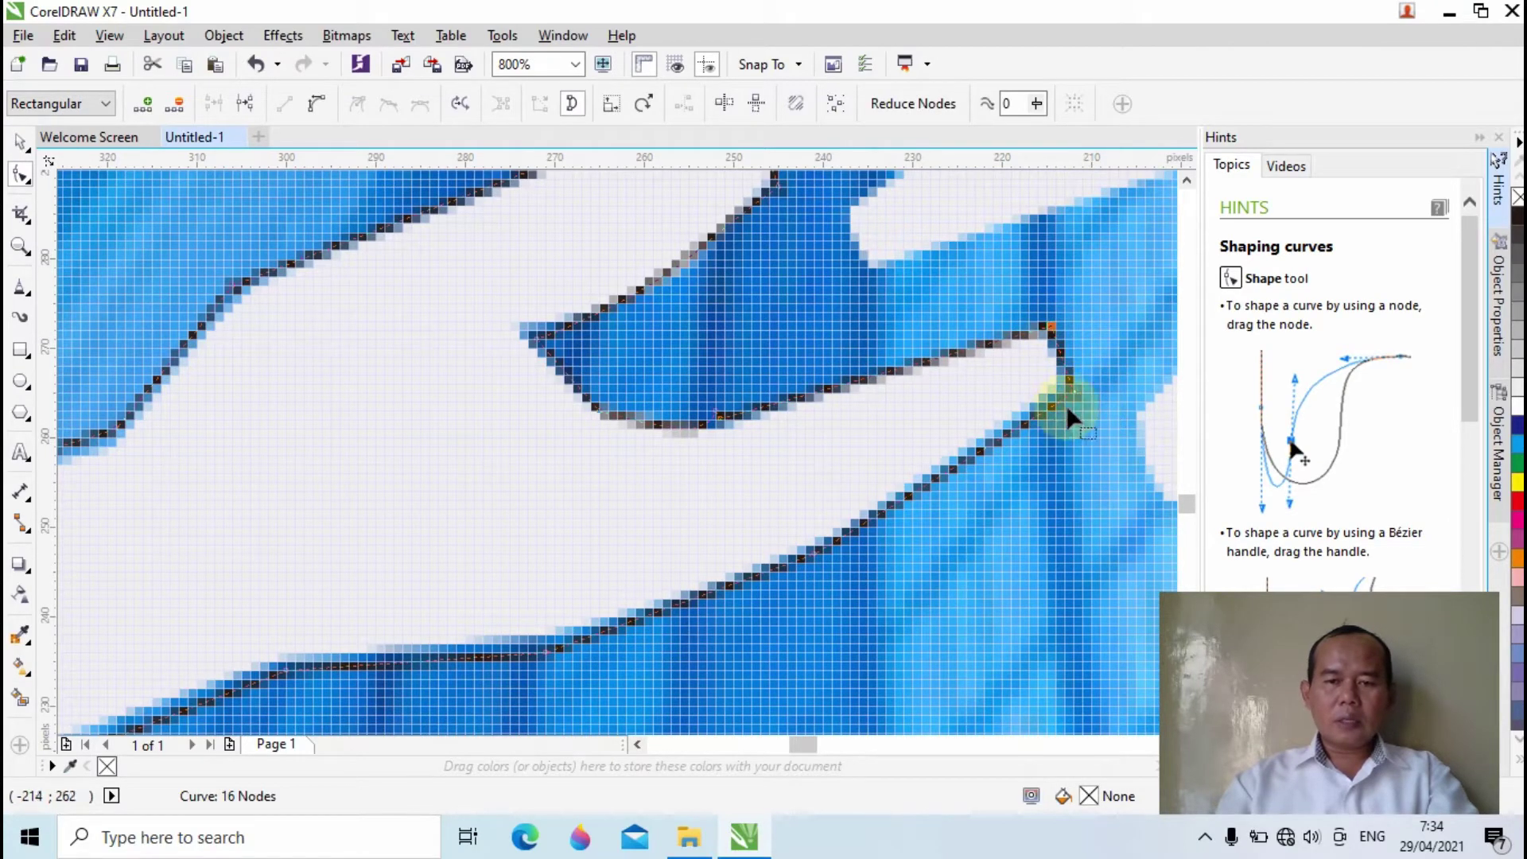
{"action": "left_click_drag", "start_coordinate": [1072, 393], "coordinate": [1060, 390]}
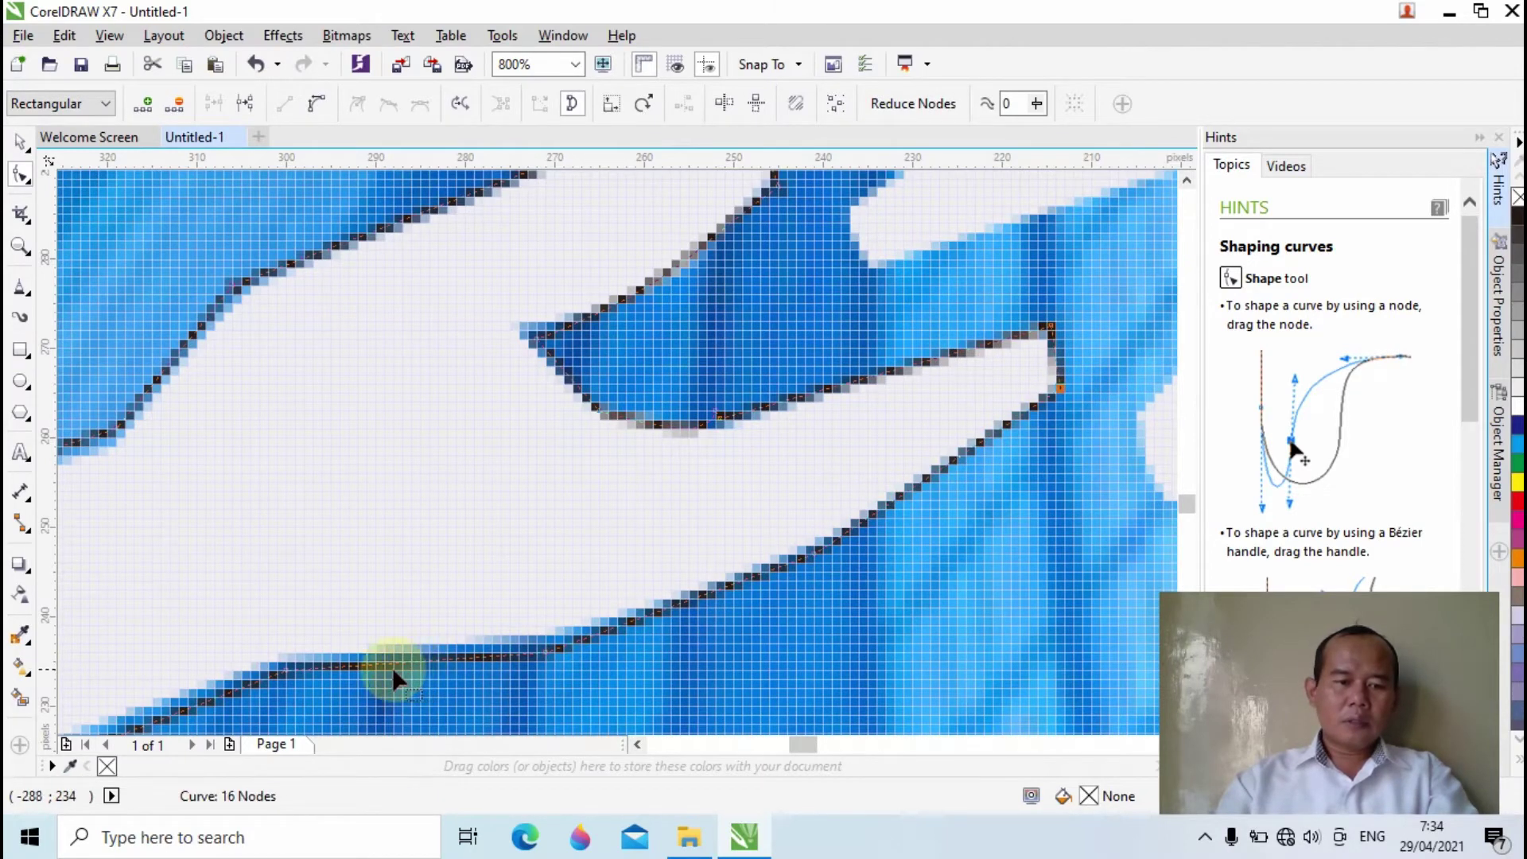
{"action": "left_click", "coordinate": [549, 653]}
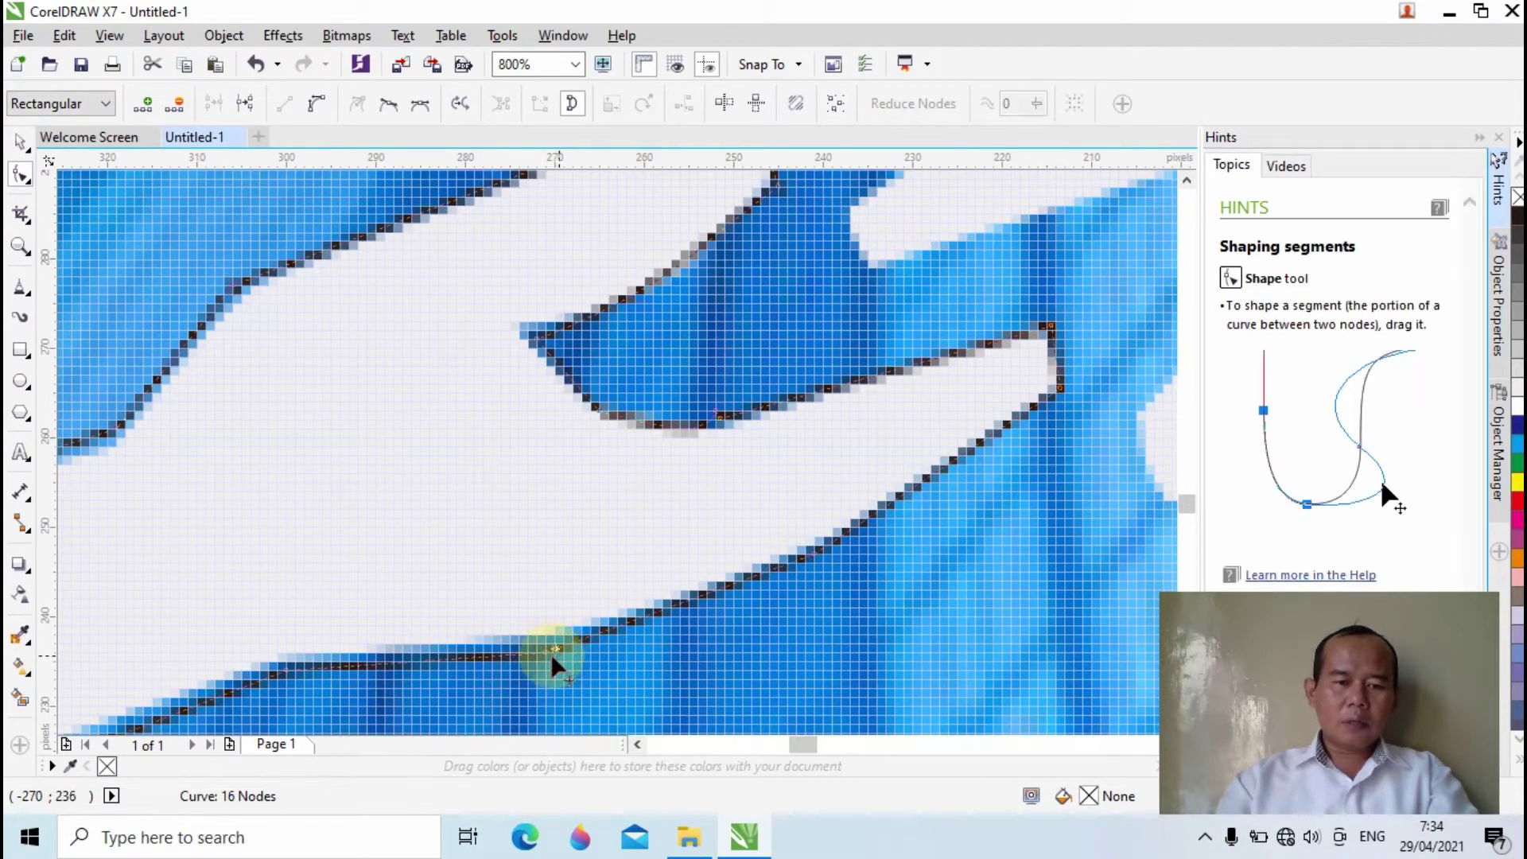
{"action": "left_click_drag", "start_coordinate": [556, 654], "coordinate": [552, 638]}
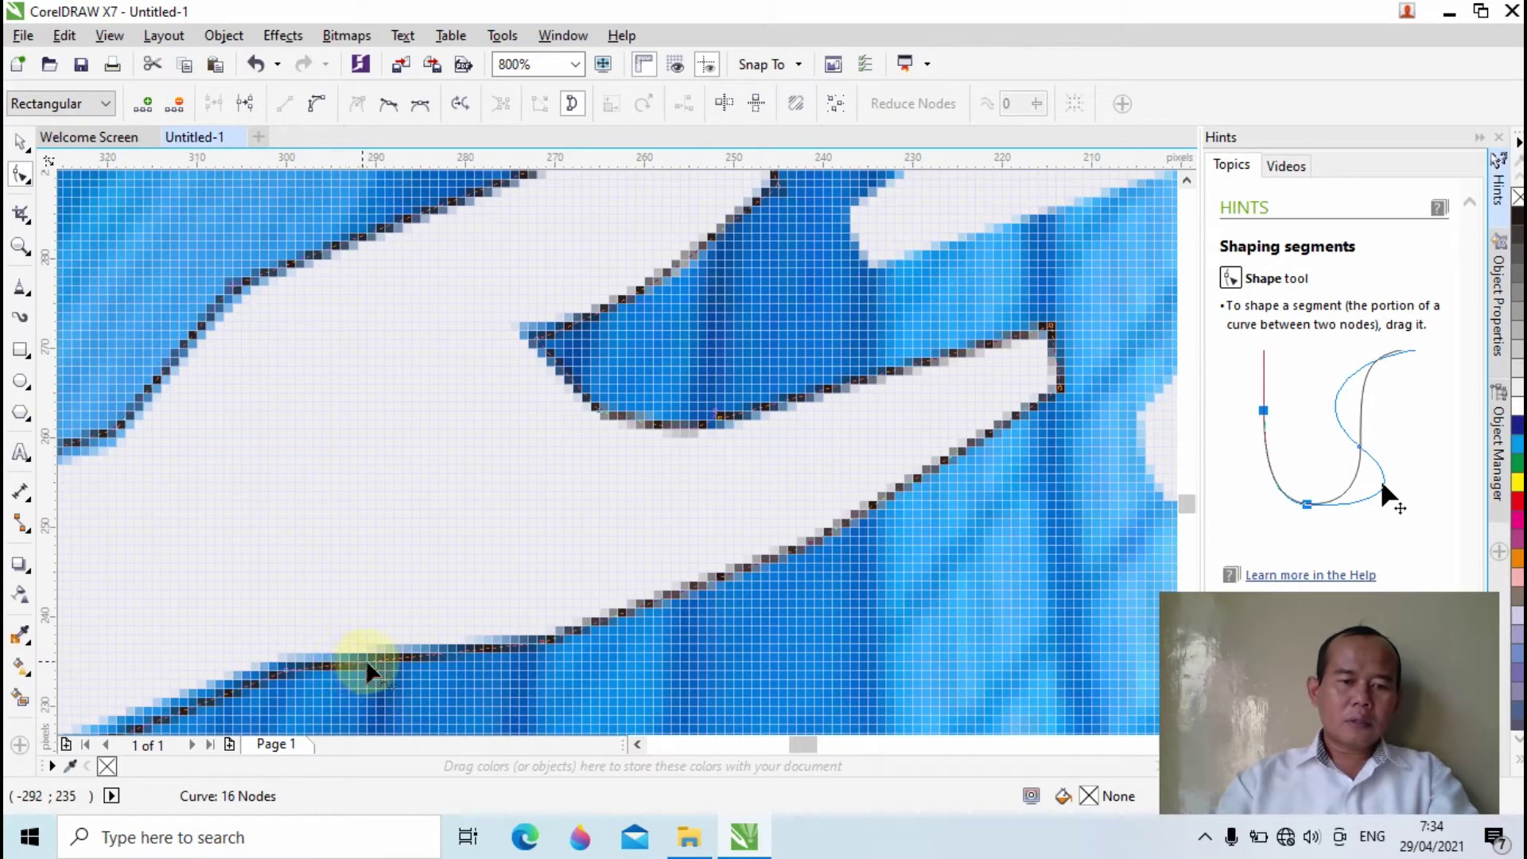
Fill the traced left hand shape with solid yellow
{"action": "scroll", "coordinate": [346, 661], "scroll_direction": "down", "scroll_amount": 1}
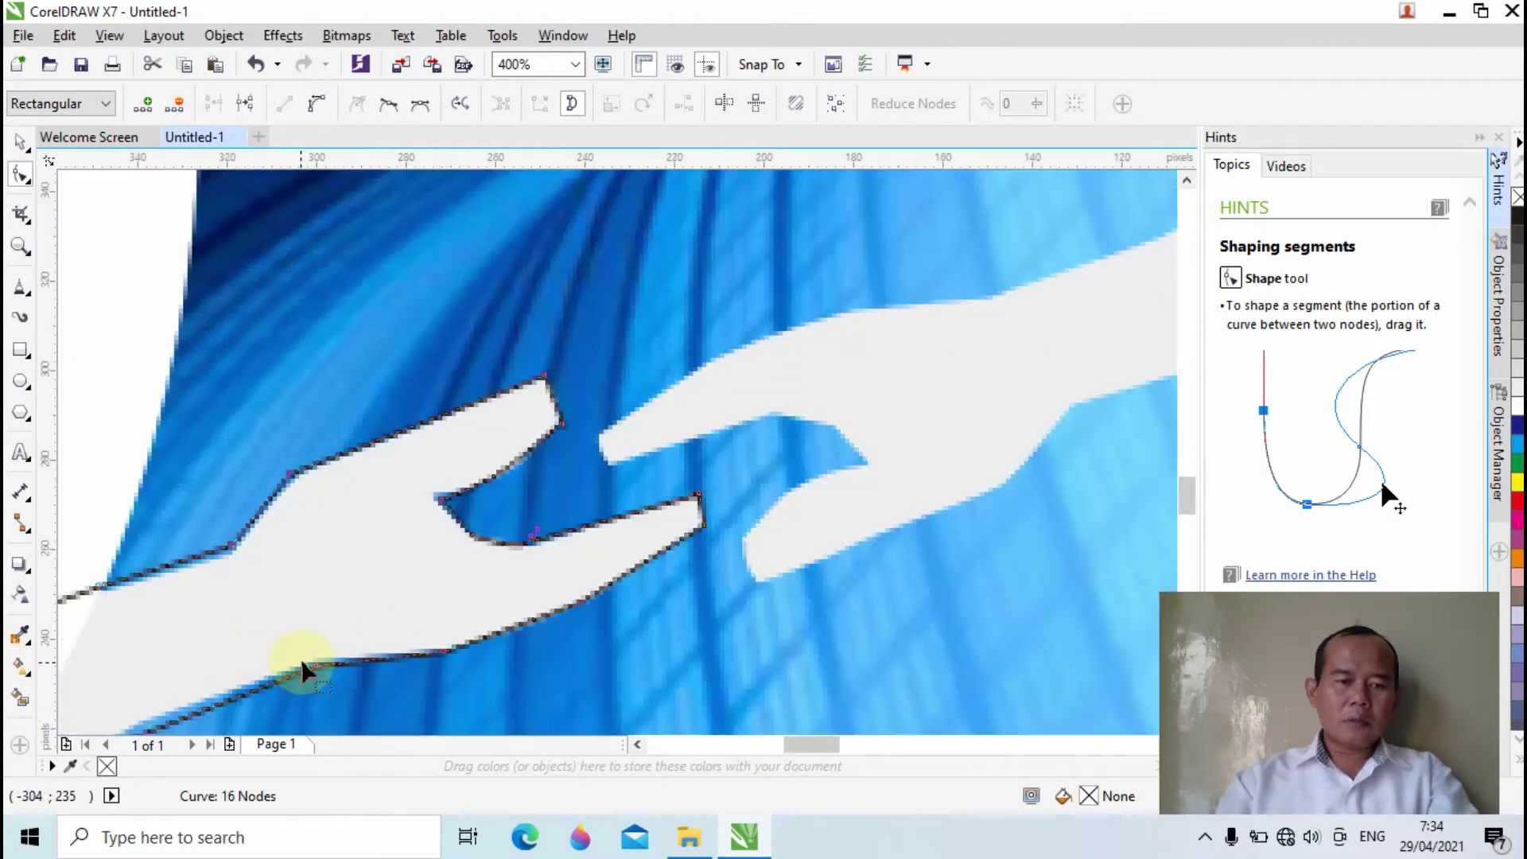
{"action": "scroll", "coordinate": [303, 662], "scroll_direction": "down", "scroll_amount": 2}
{"action": "scroll", "coordinate": [286, 675], "scroll_direction": "up", "scroll_amount": 1}
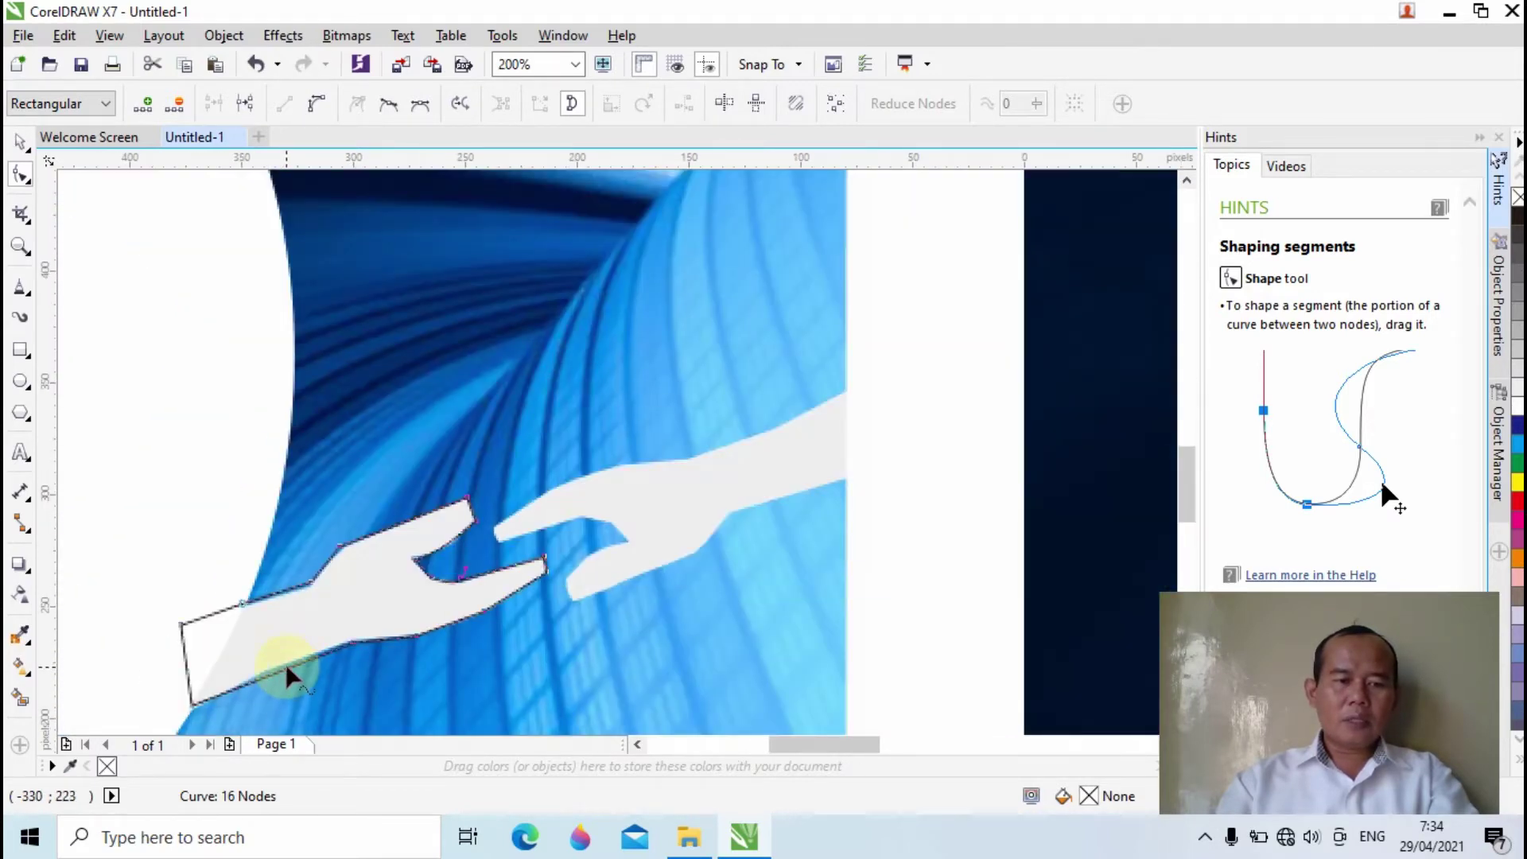
{"action": "scroll", "coordinate": [327, 576], "scroll_direction": "up", "scroll_amount": 1}
{"action": "scroll", "coordinate": [350, 544], "scroll_direction": "down", "scroll_amount": 1}
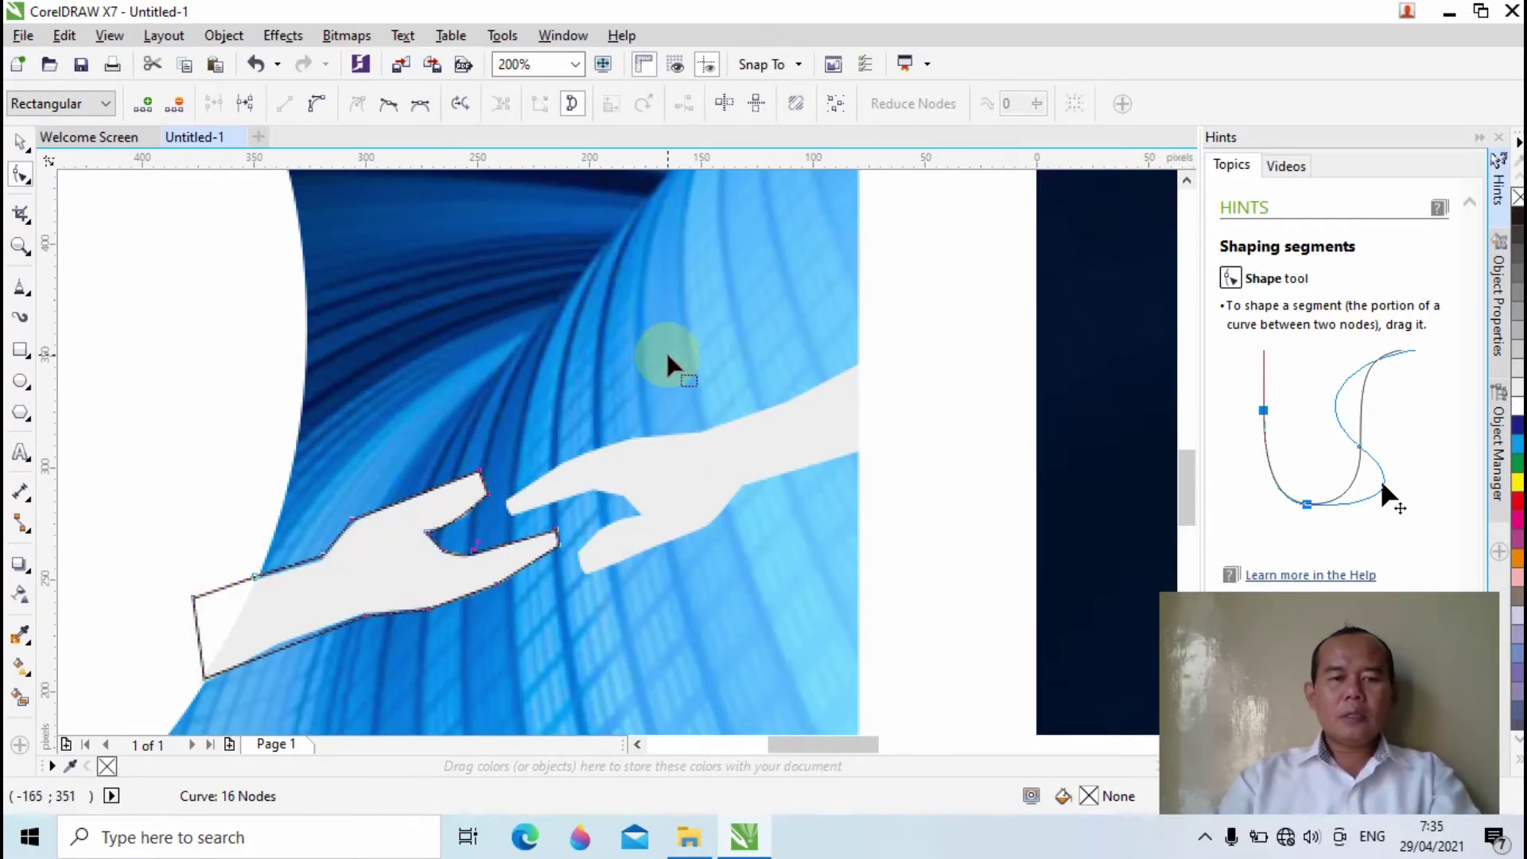
{"action": "left_click", "coordinate": [1516, 434]}
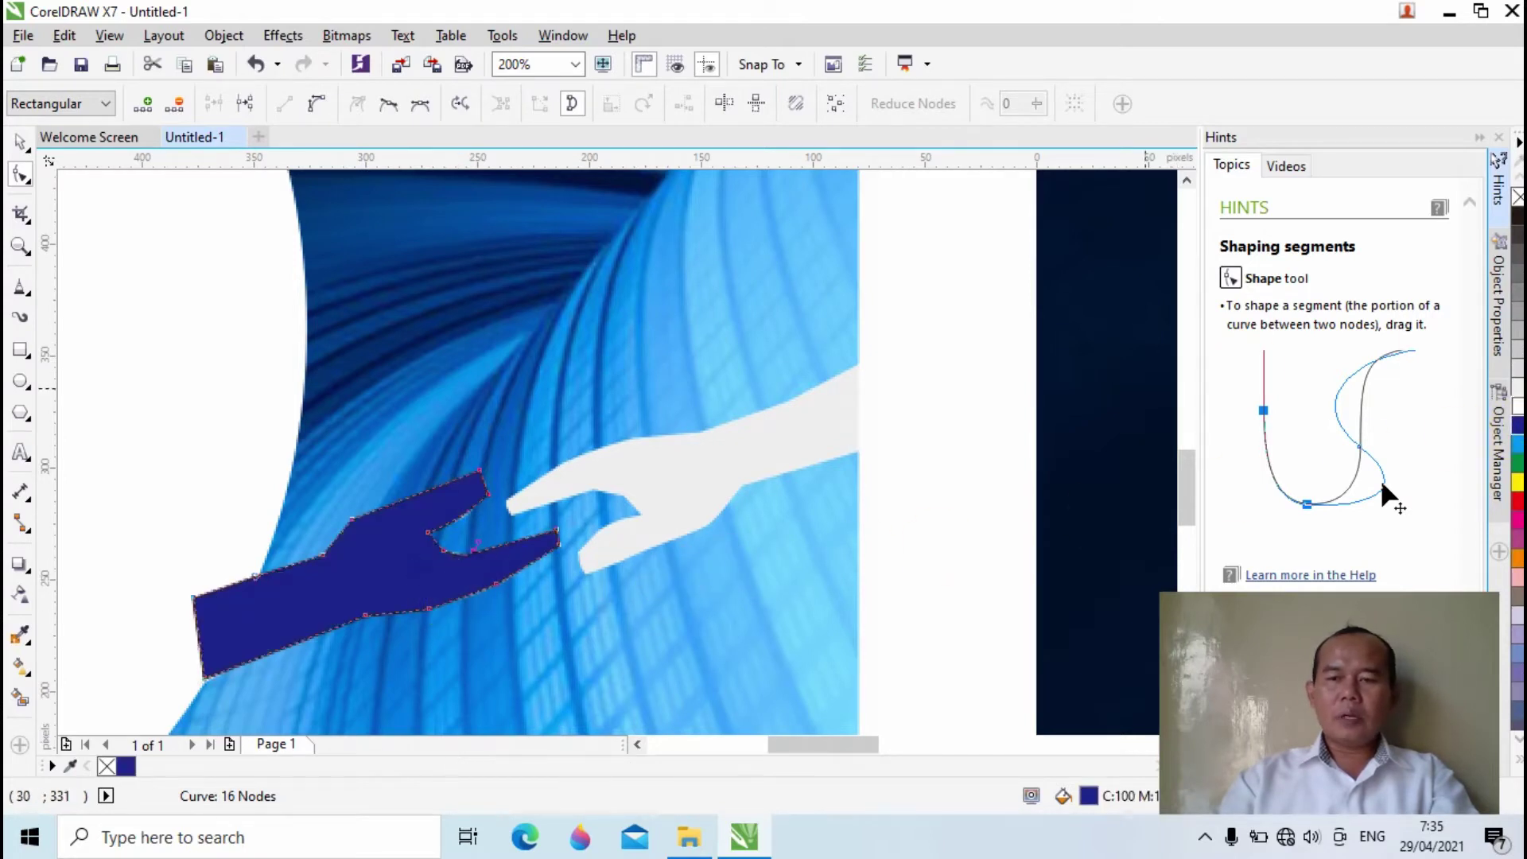
{"action": "left_click", "coordinate": [1518, 480]}
{"action": "scroll", "coordinate": [907, 396], "scroll_direction": "down", "scroll_amount": 2}
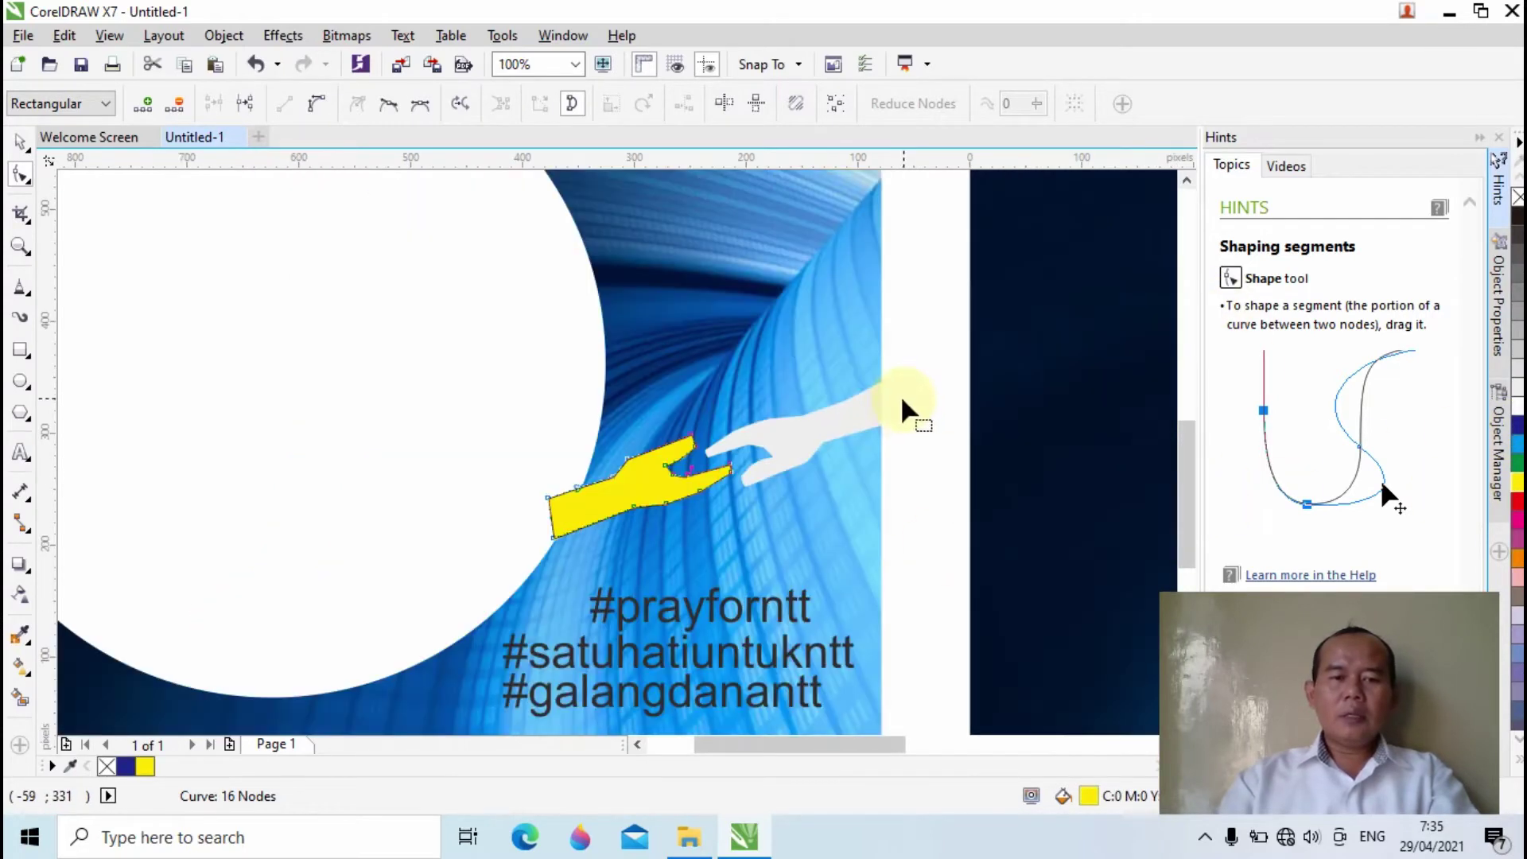
{"action": "scroll", "coordinate": [942, 500], "scroll_direction": "down", "scroll_amount": 1}
{"action": "left_click_drag", "start_coordinate": [931, 743], "coordinate": [1017, 734]}
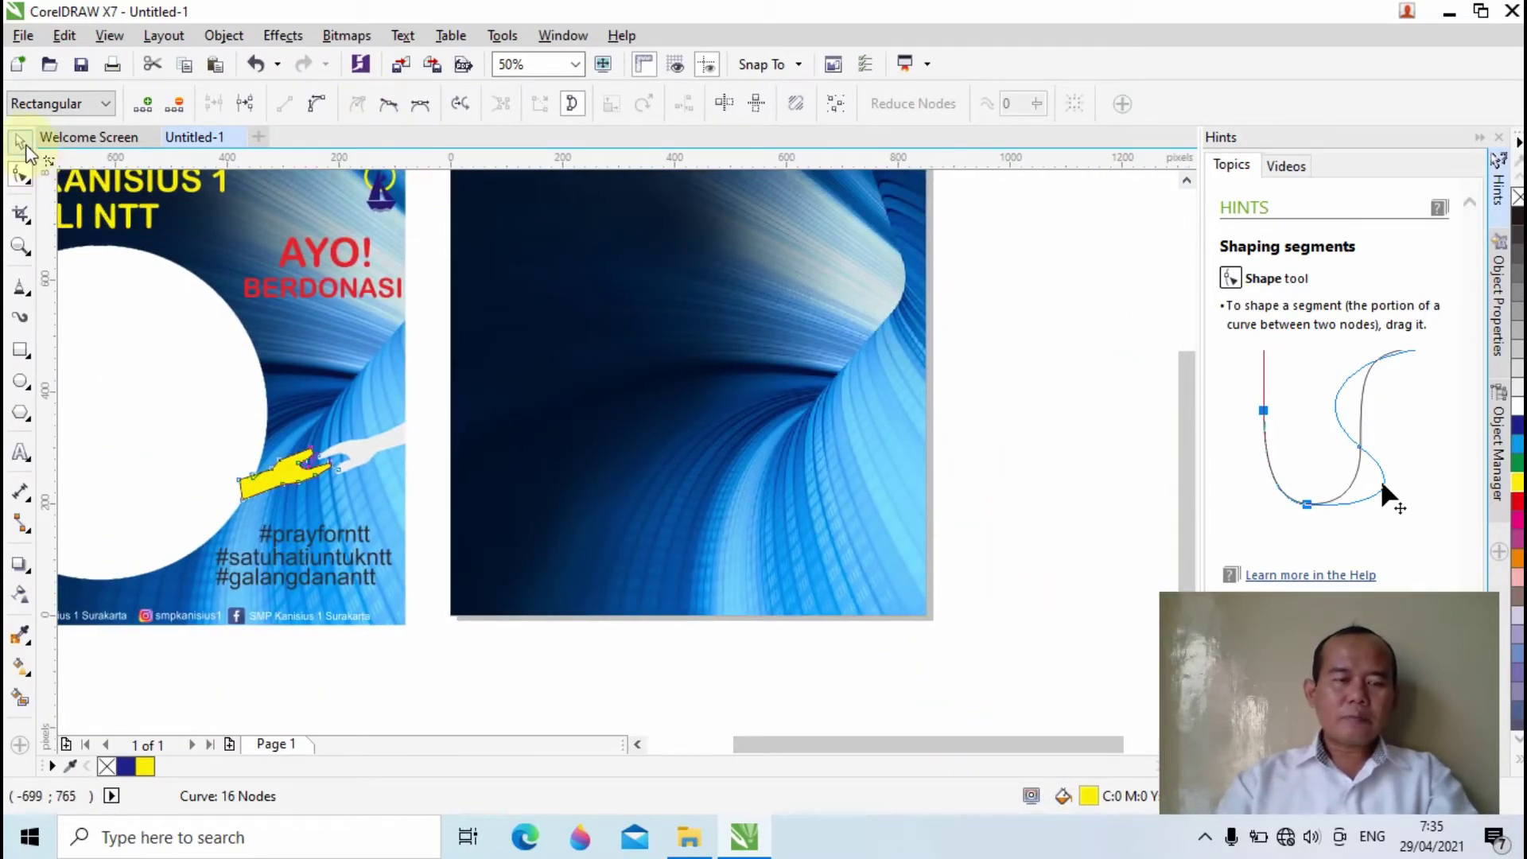
Move the yellow hand from the sample poster onto the lower right area of the new background and set its outline width to None
{"action": "left_click", "coordinate": [290, 476]}
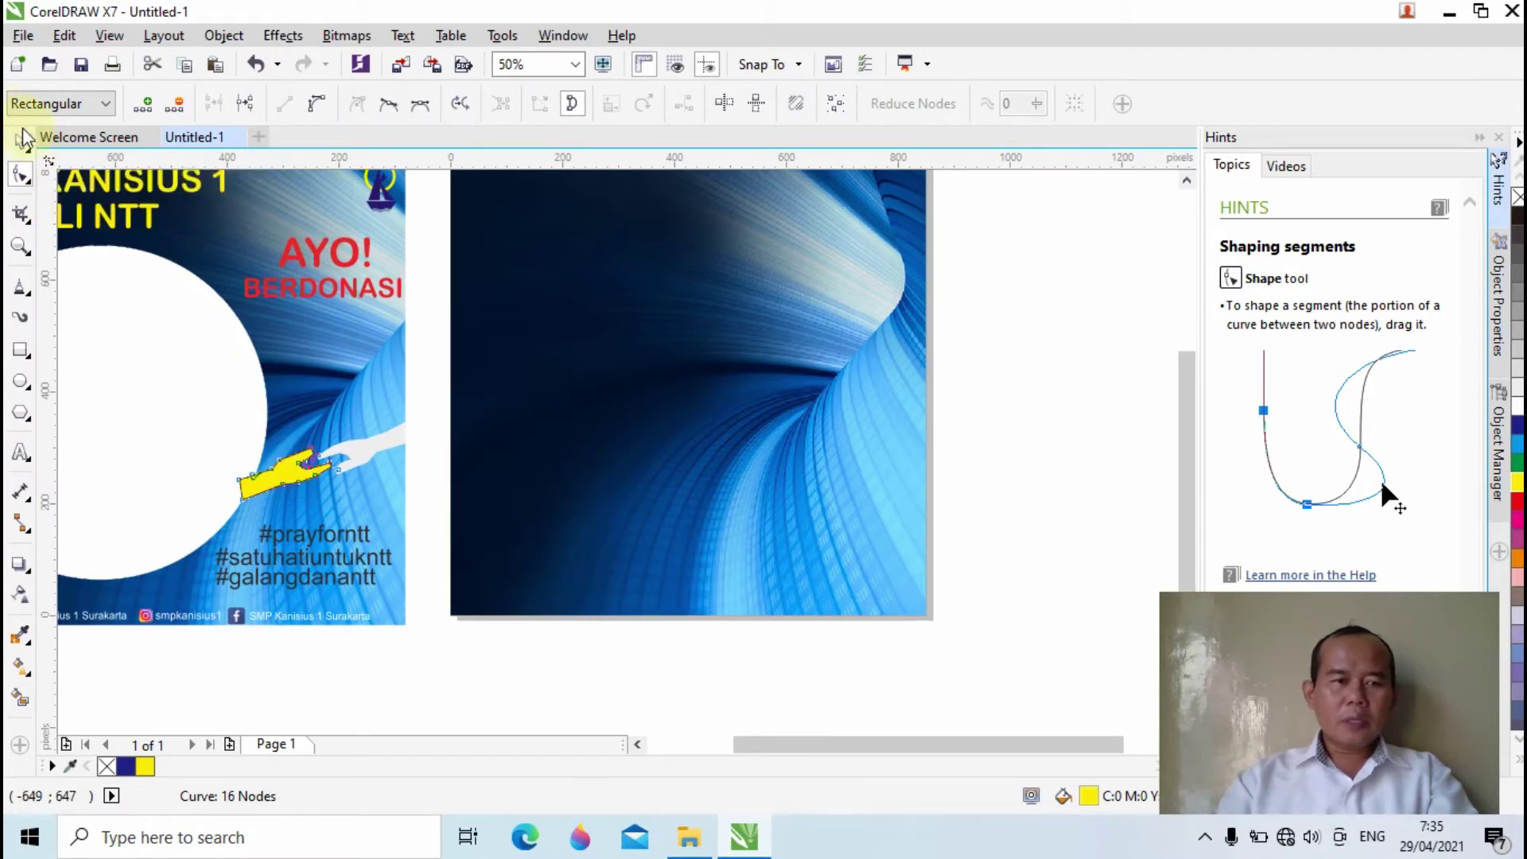
{"action": "left_click", "coordinate": [20, 141]}
{"action": "left_click", "coordinate": [286, 471]}
{"action": "left_click_drag", "start_coordinate": [287, 471], "coordinate": [829, 503]}
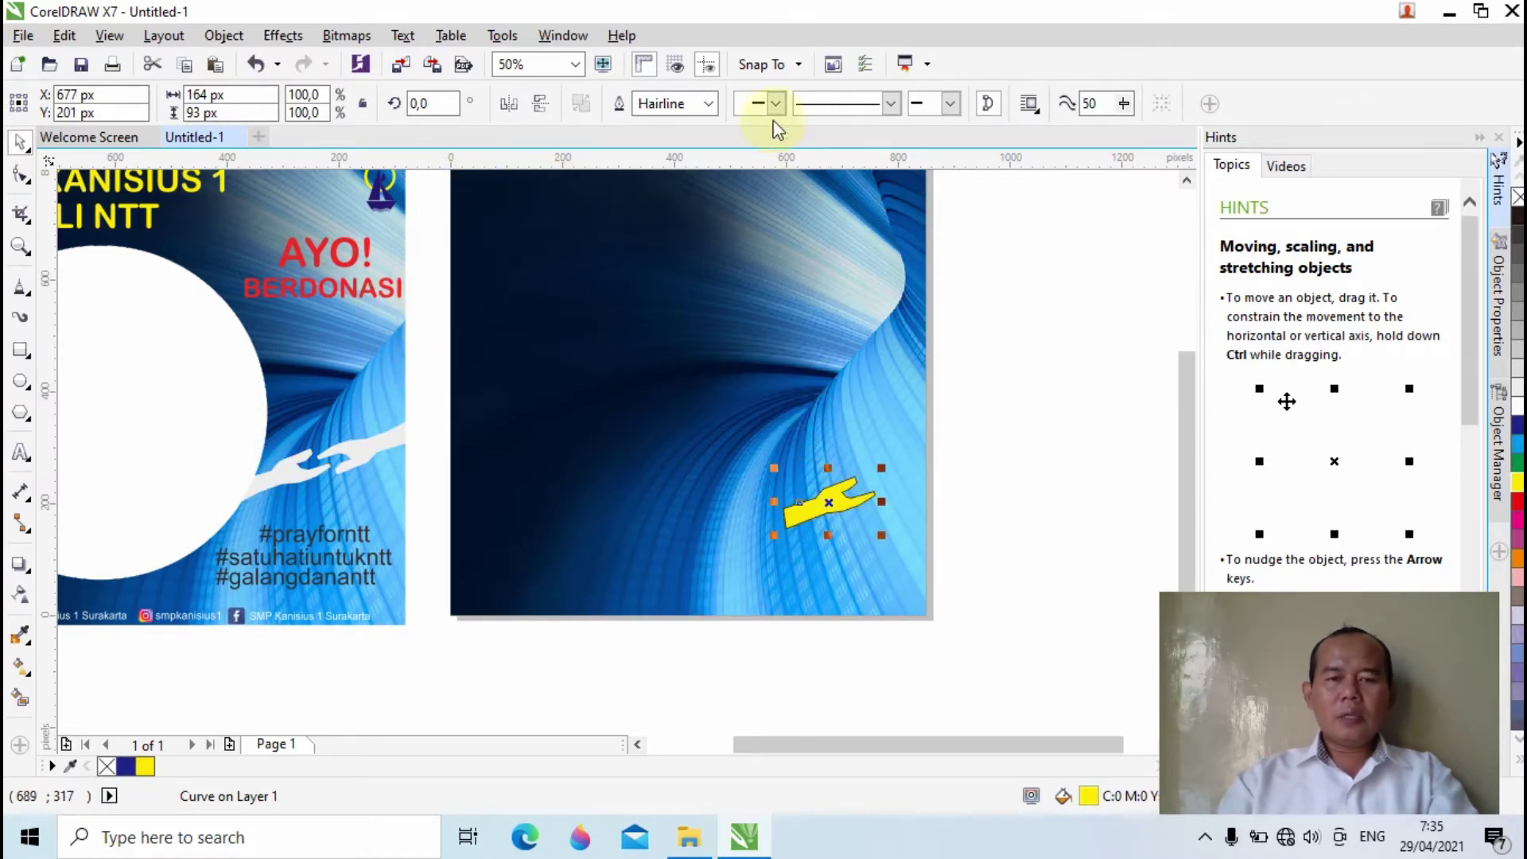
{"action": "left_click", "coordinate": [708, 104]}
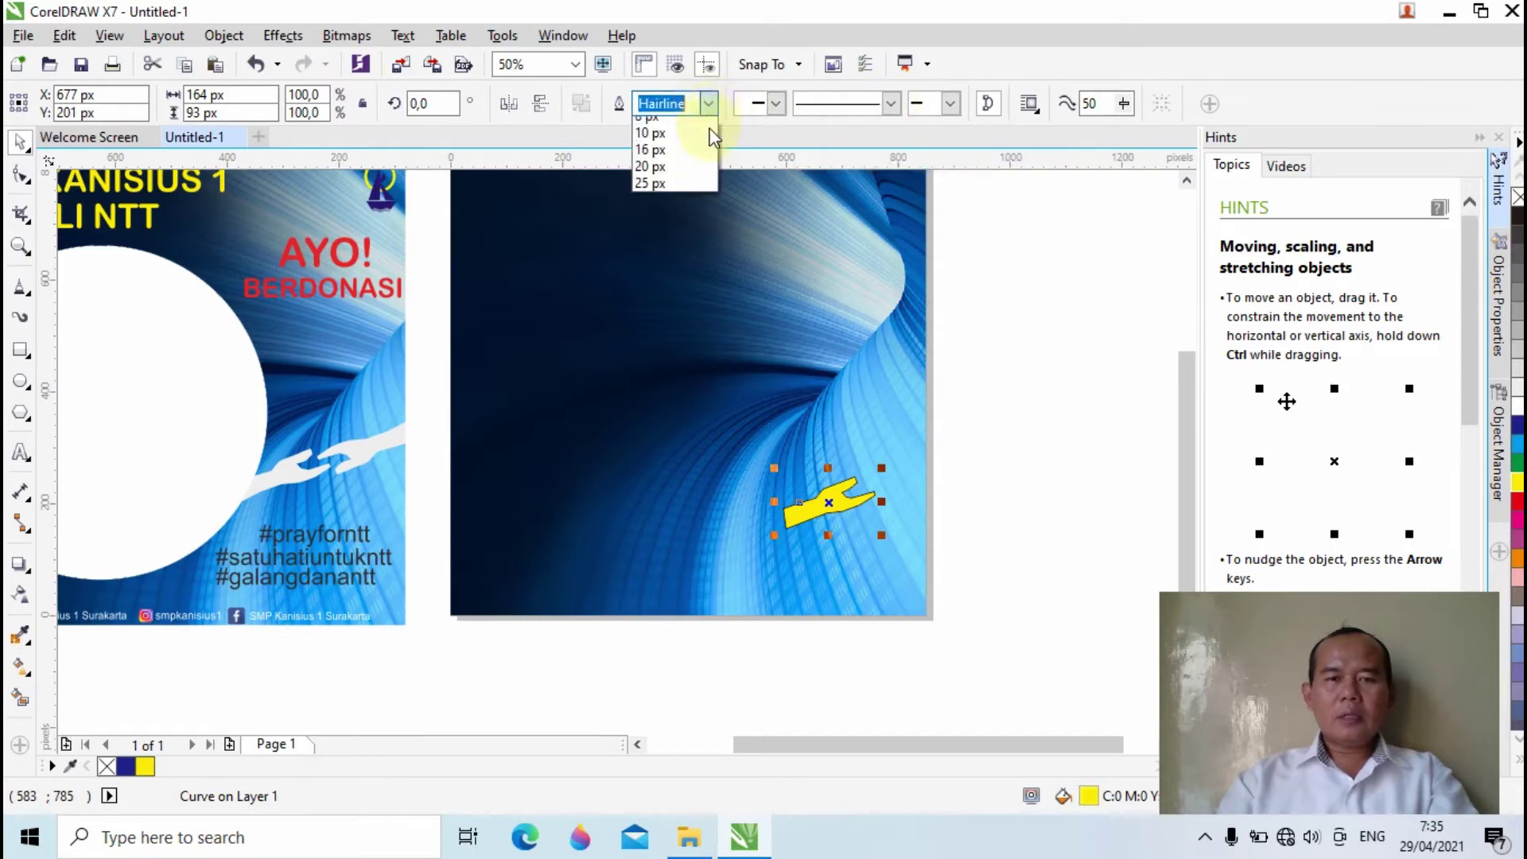
{"action": "left_click", "coordinate": [665, 128]}
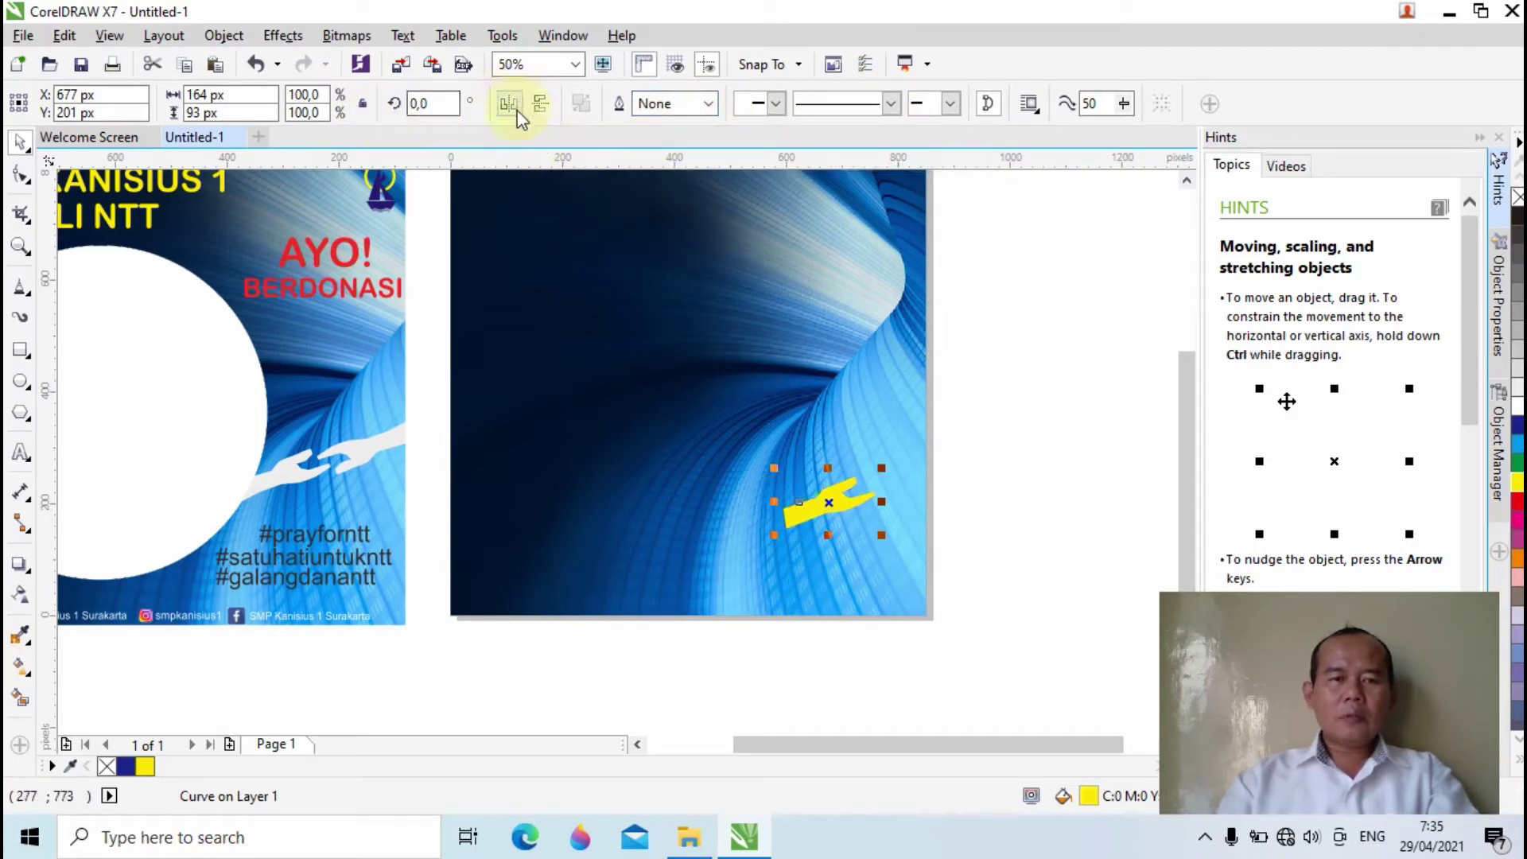
Paste a copy of the yellow hand, place it up and to the right of the original, and mirror it vertically and horizontally
{"action": "left_click", "coordinate": [218, 67]}
{"action": "left_click_drag", "start_coordinate": [829, 499], "coordinate": [918, 462]}
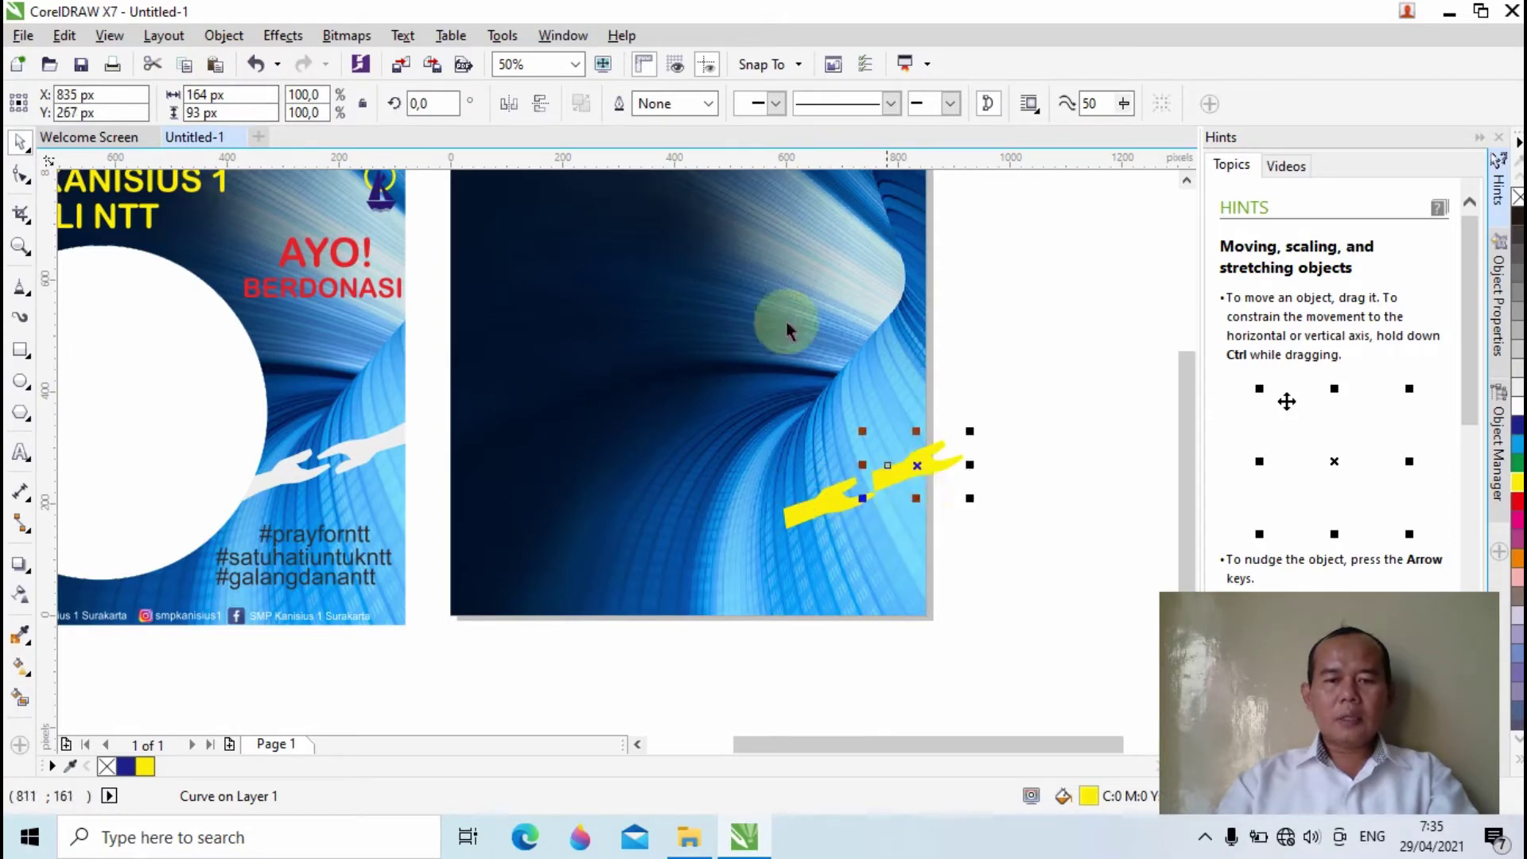
{"action": "left_click", "coordinate": [537, 105]}
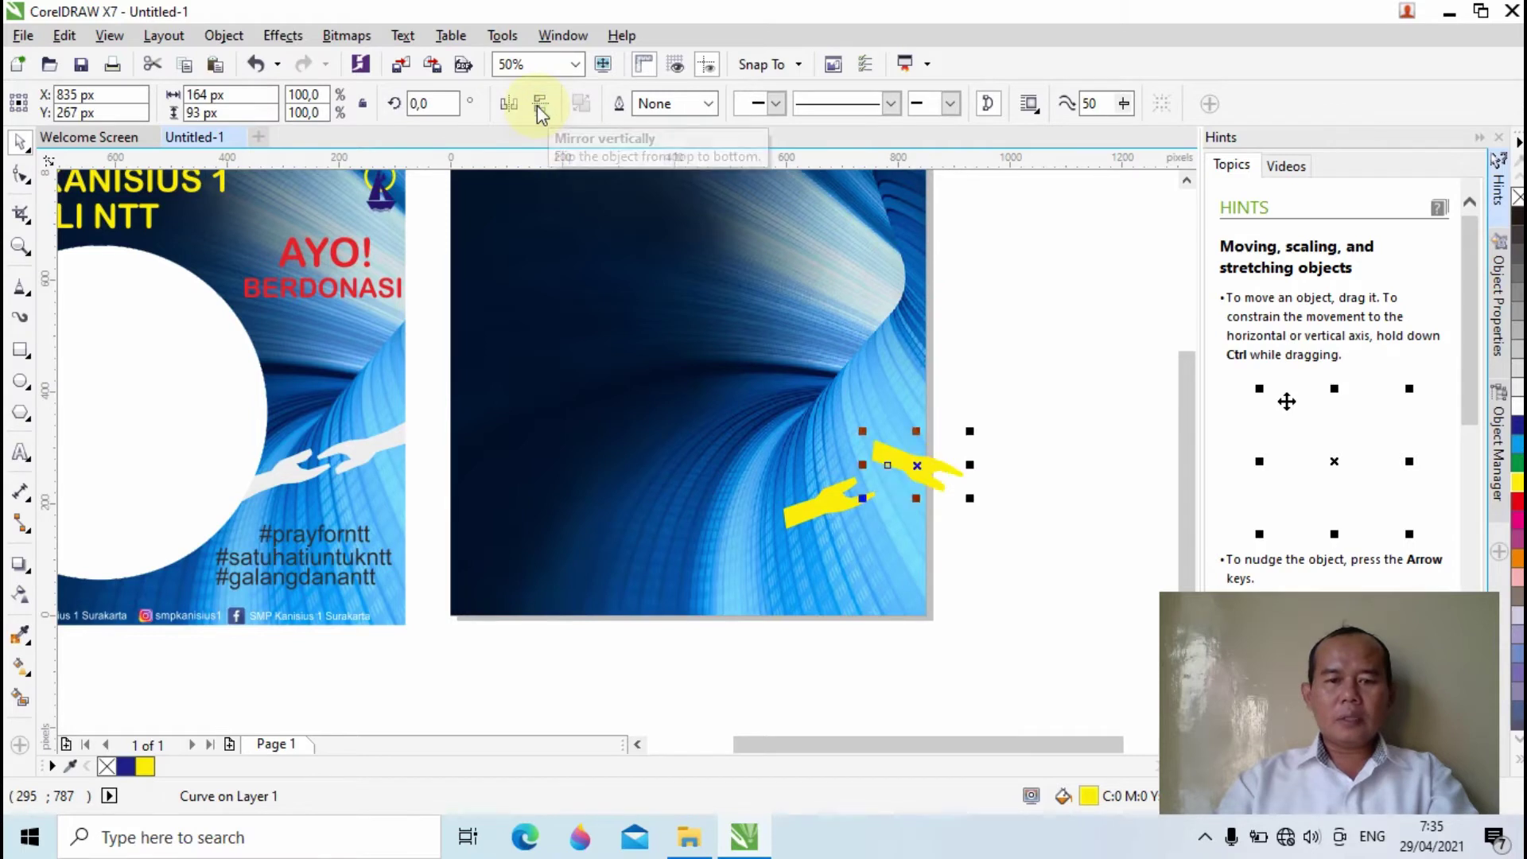
{"action": "left_click", "coordinate": [512, 108]}
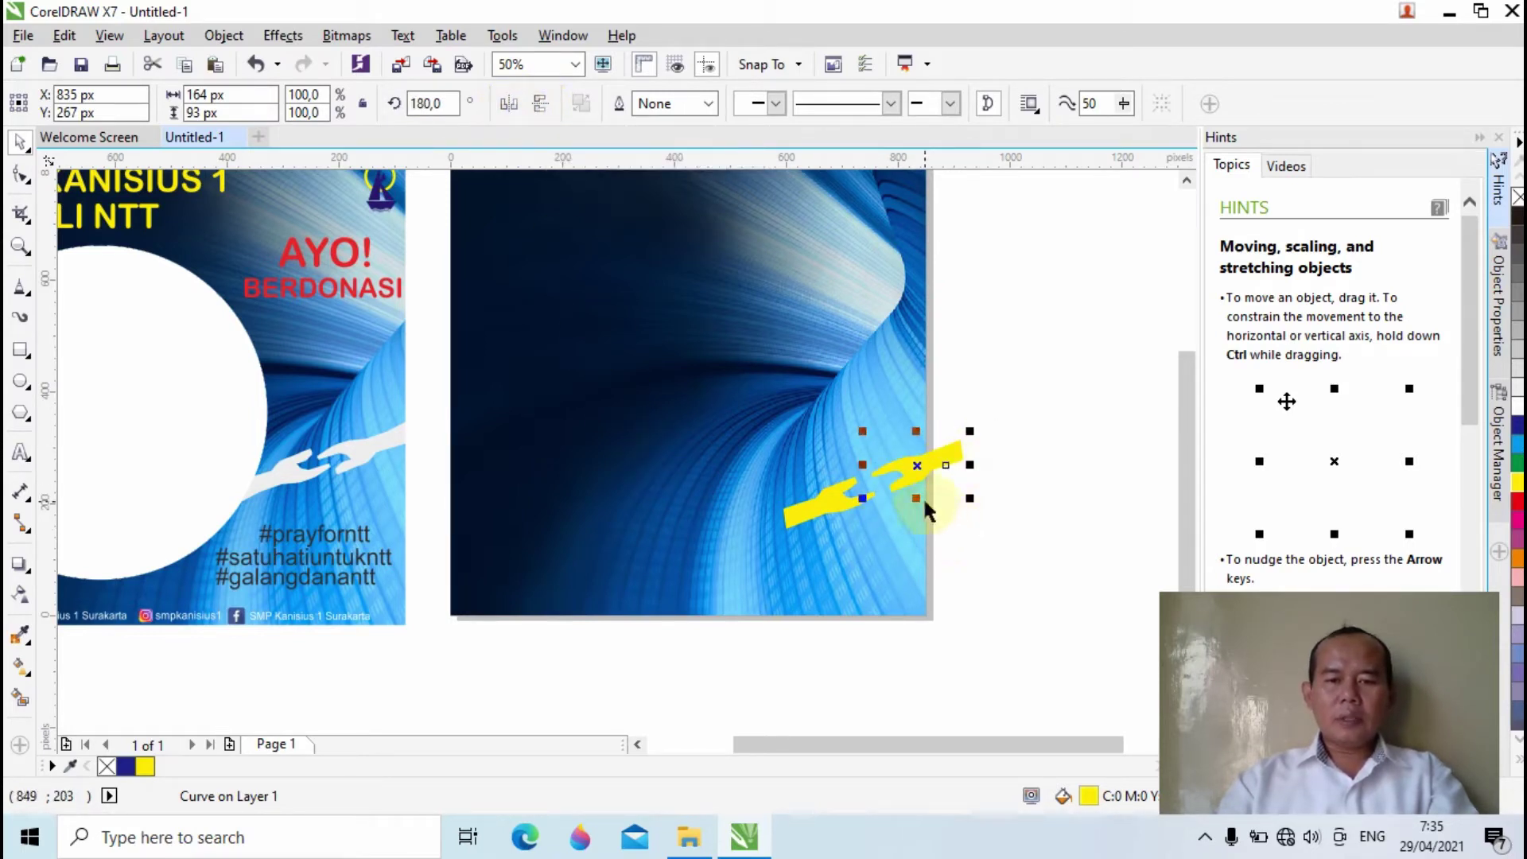
Move the mirrored hand down and to the left so its fingers interlock with those of the first hand
{"action": "scroll", "coordinate": [923, 497], "scroll_direction": "up", "scroll_amount": 1}
{"action": "left_click_drag", "start_coordinate": [910, 434], "coordinate": [884, 455]}
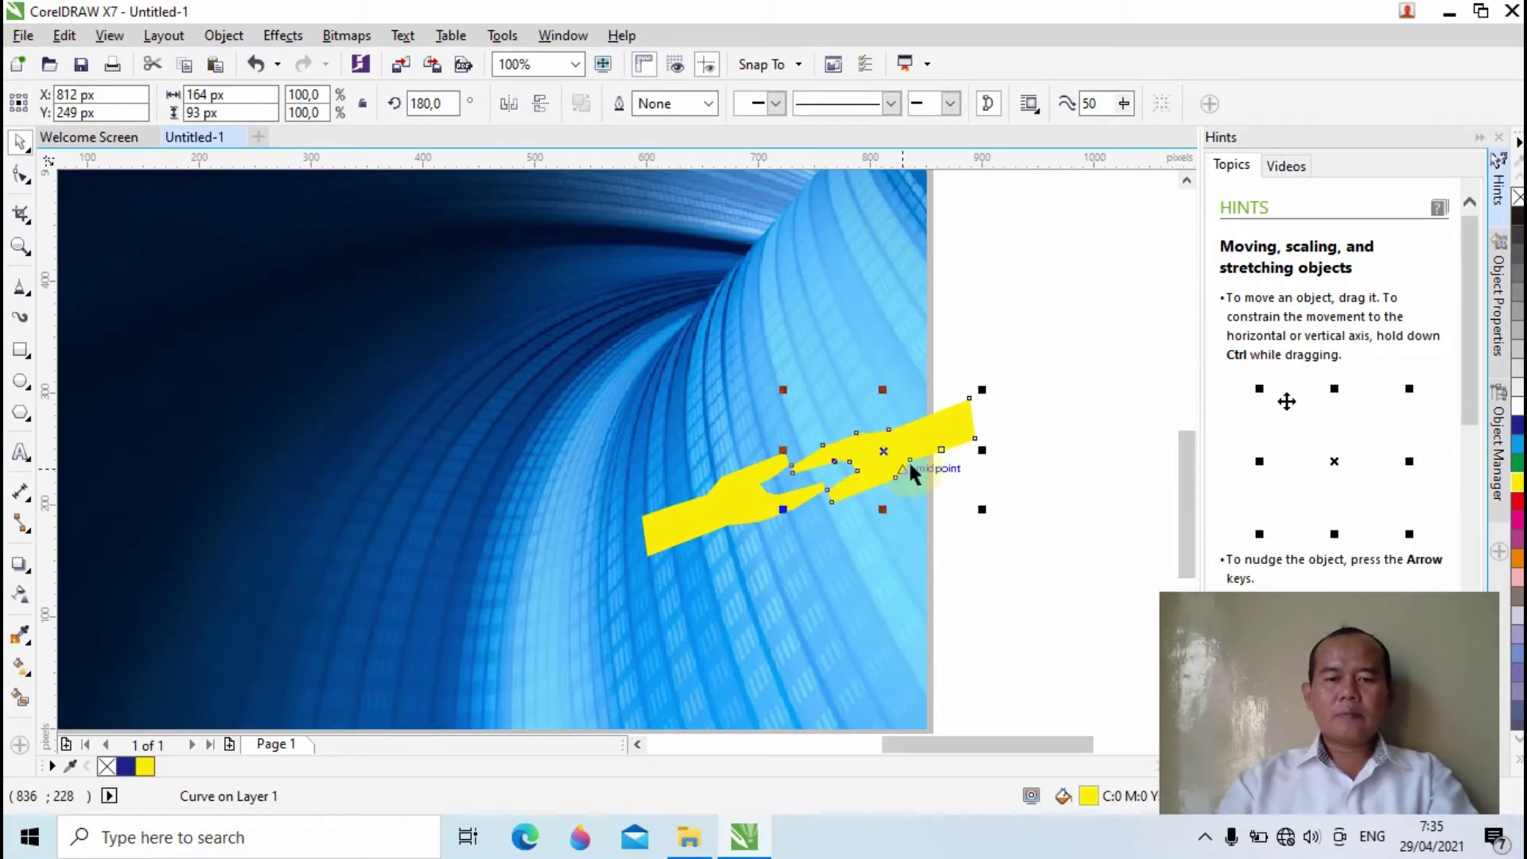
{"action": "left_click", "coordinate": [831, 386]}
{"action": "scroll", "coordinate": [854, 550], "scroll_direction": "down", "scroll_amount": 2}
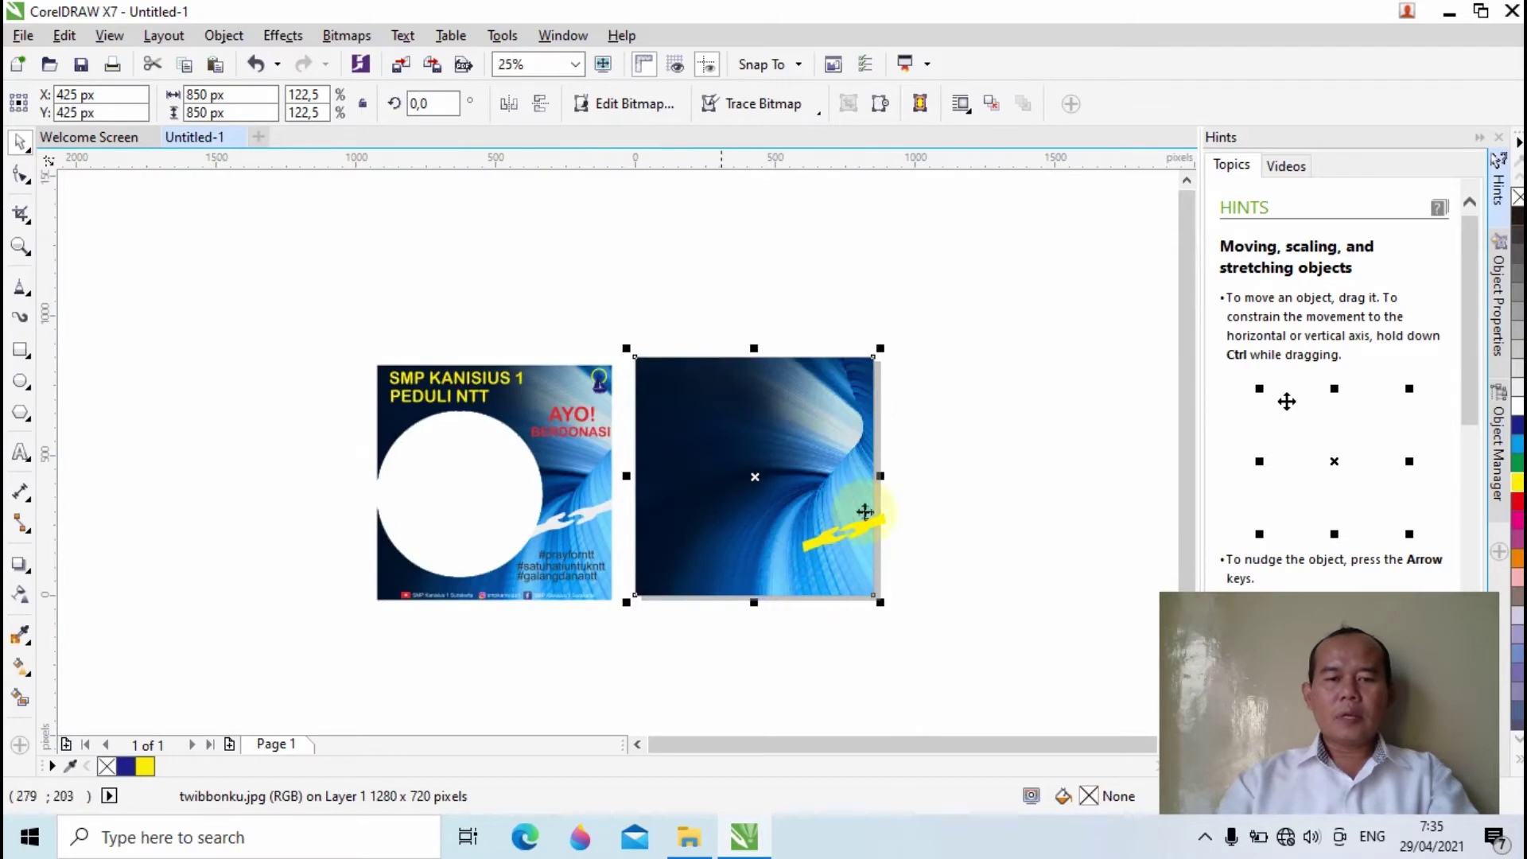
{"action": "scroll", "coordinate": [839, 611], "scroll_direction": "up", "scroll_amount": 1}
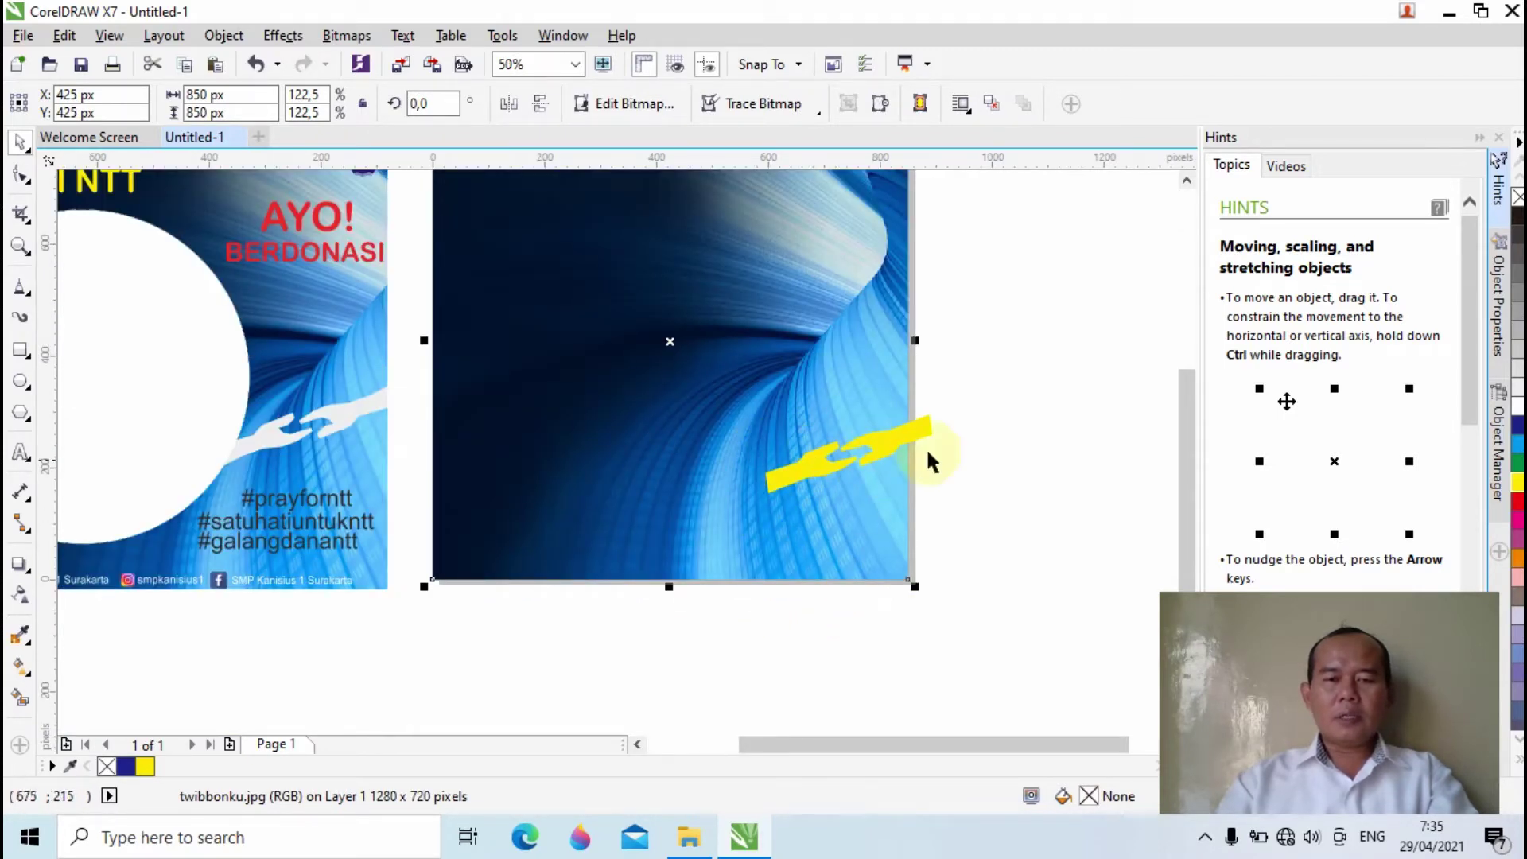
Select both yellow hands and move them off the page to the empty area right of the background
{"action": "left_click", "coordinate": [996, 358]}
{"action": "left_click_drag", "start_coordinate": [1006, 459], "coordinate": [708, 517]}
{"action": "left_click_drag", "start_coordinate": [883, 447], "coordinate": [1077, 384]}
{"action": "scroll", "coordinate": [415, 542], "scroll_direction": "down", "scroll_amount": 1}
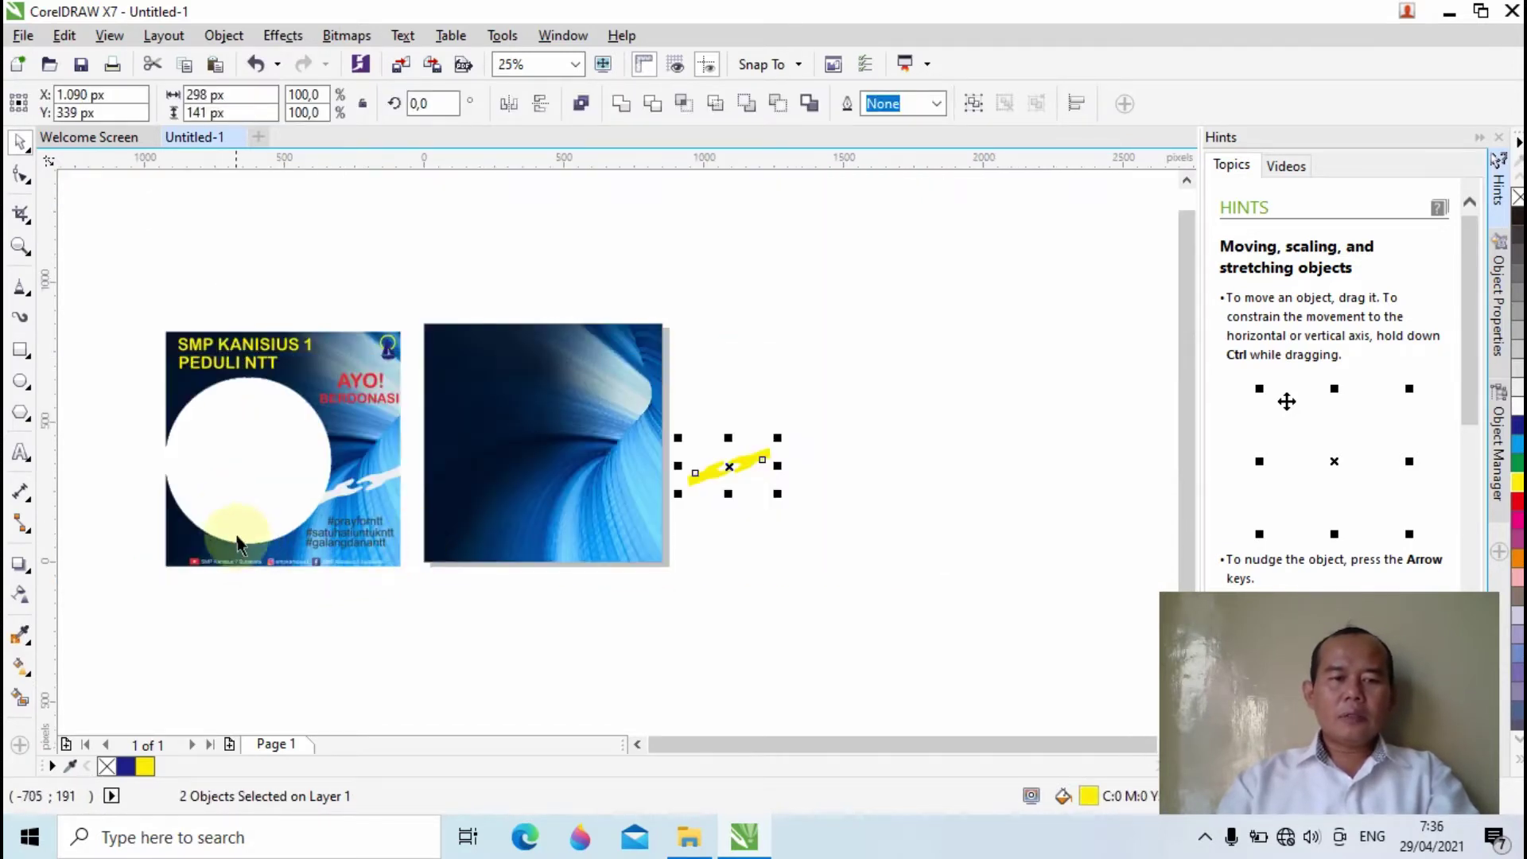
Draw a circle about 560 px in diameter over the new background, modelled on the white circle of the sample poster
{"action": "scroll", "coordinate": [289, 512], "scroll_direction": "up", "scroll_amount": 1}
{"action": "scroll", "coordinate": [441, 466], "scroll_direction": "down", "scroll_amount": 1}
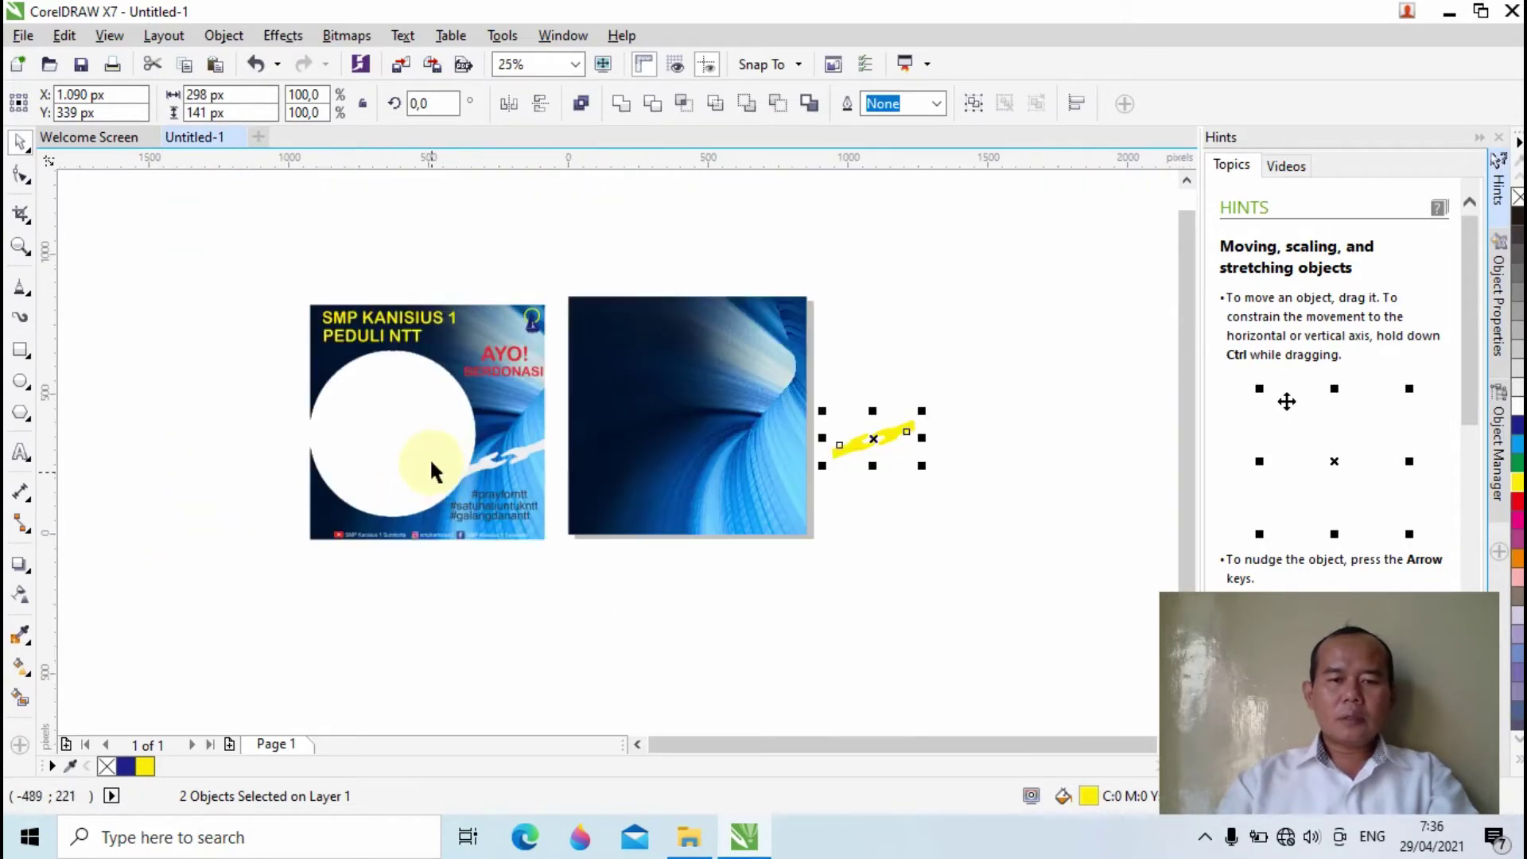
{"action": "scroll", "coordinate": [428, 456], "scroll_direction": "up", "scroll_amount": 1}
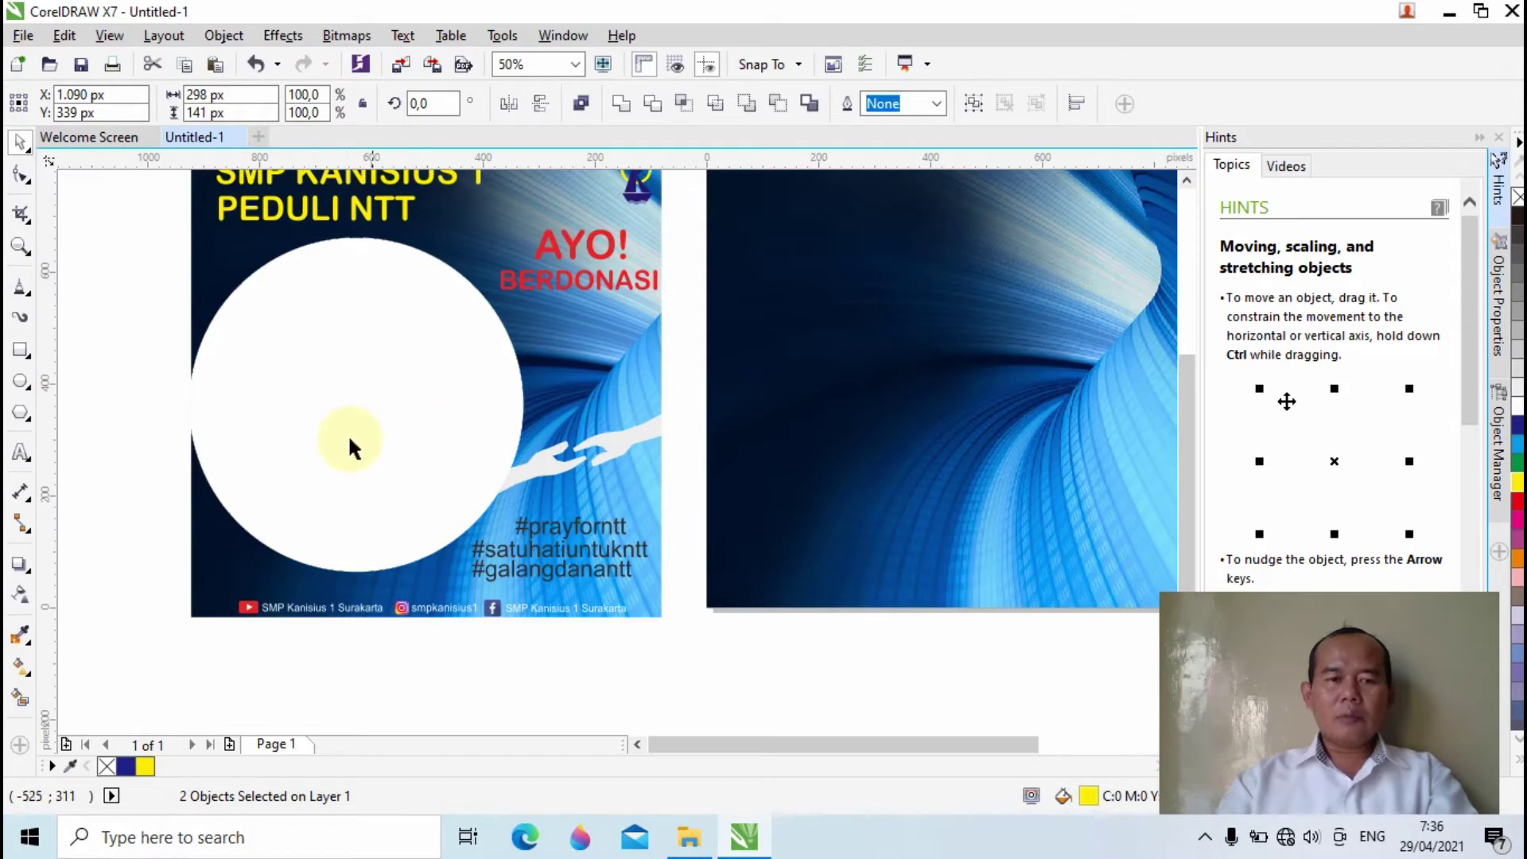
{"action": "scroll", "coordinate": [360, 438], "scroll_direction": "down", "scroll_amount": 1}
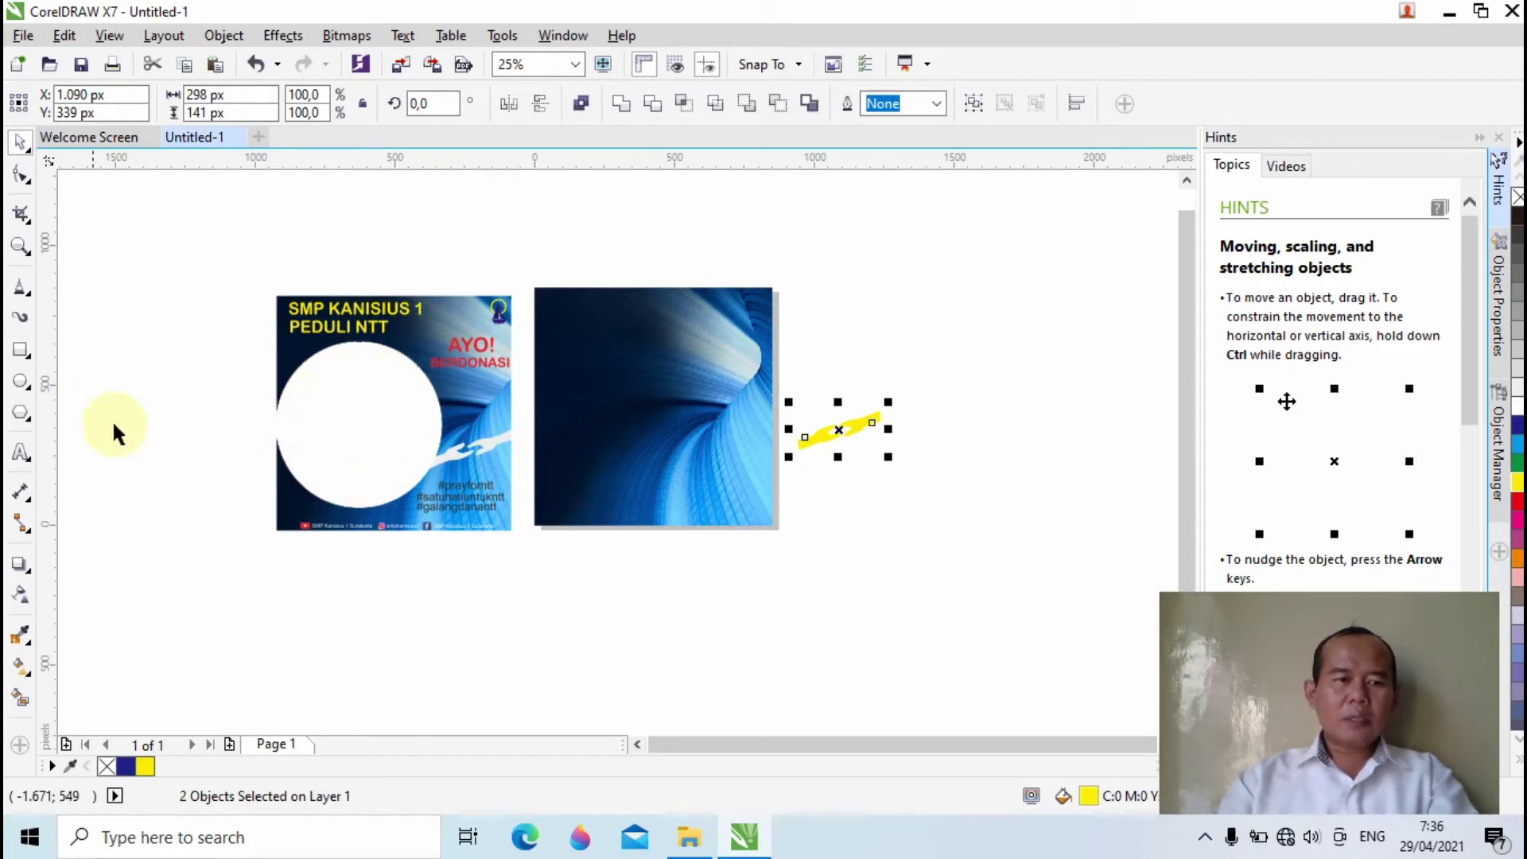
{"action": "left_click", "coordinate": [21, 383]}
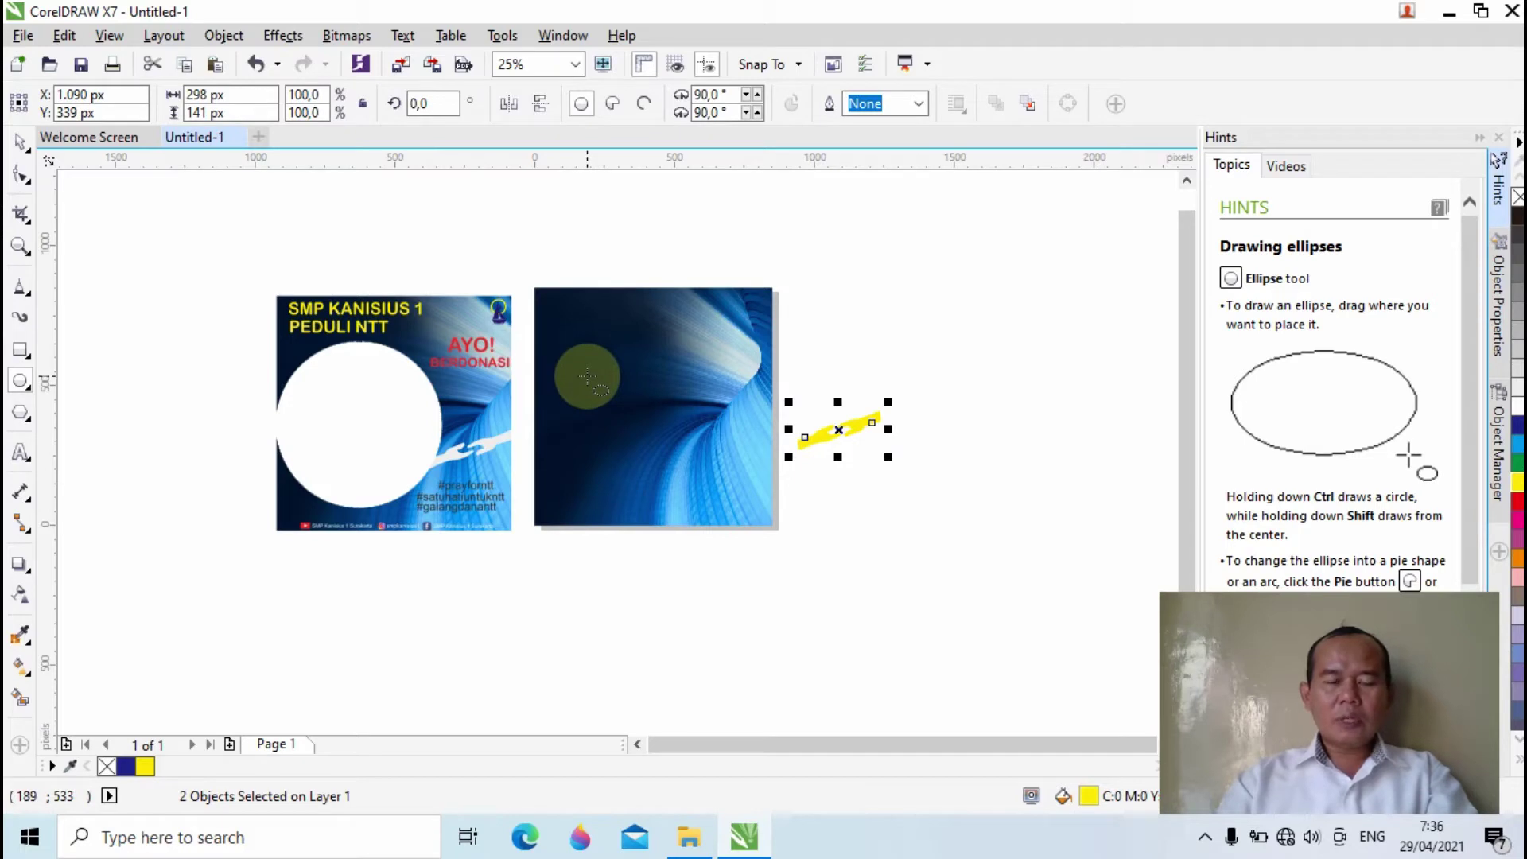
{"action": "left_click_drag", "start_coordinate": [587, 377], "coordinate": [741, 535]}
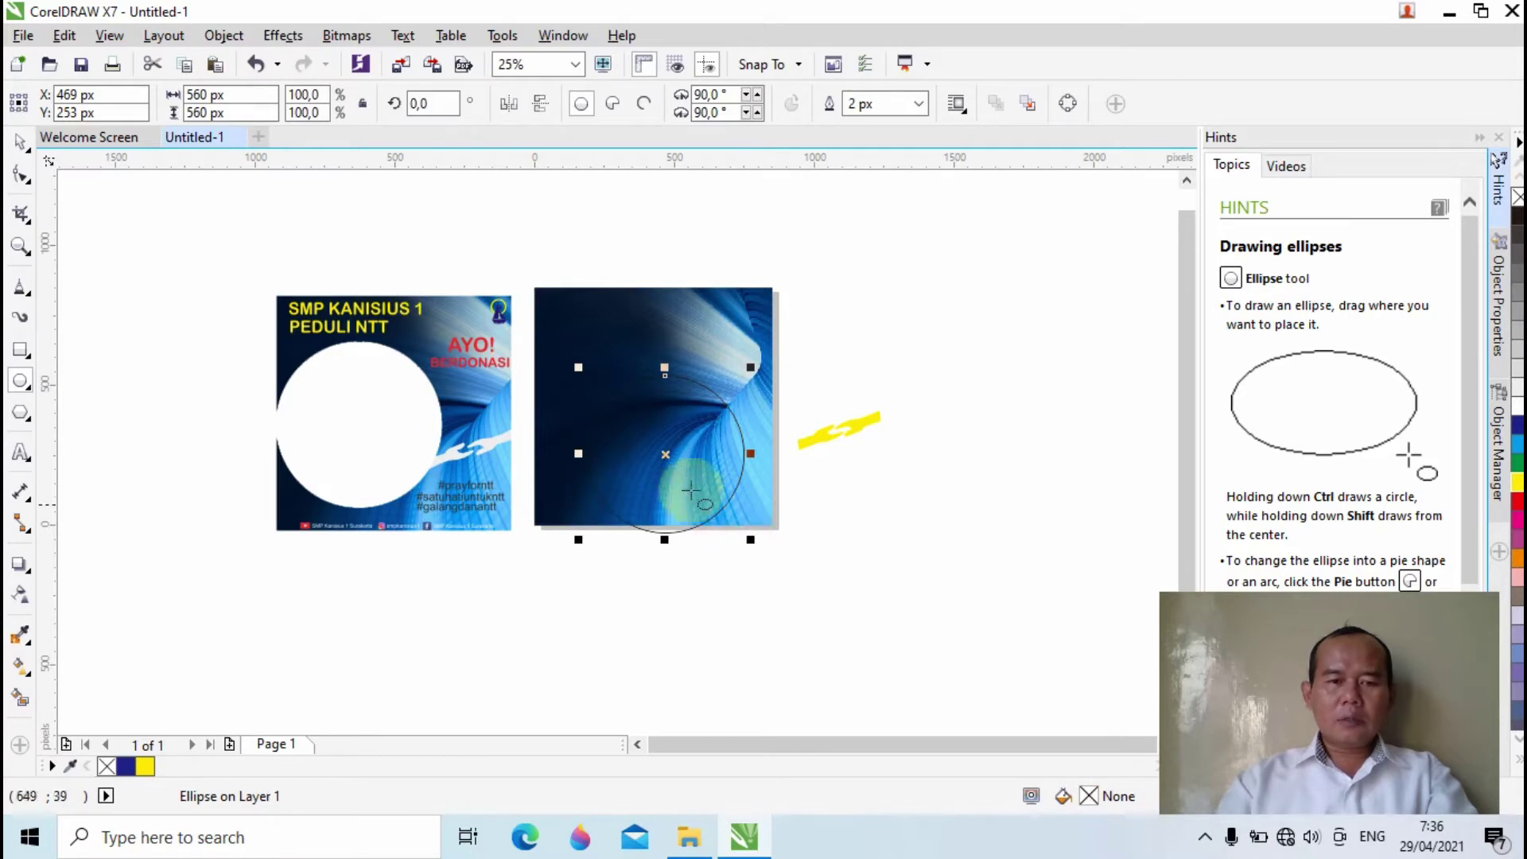
Move the circle up and left within the background and enlarge it to about 588 px in diameter
{"action": "left_click_drag", "start_coordinate": [665, 454], "coordinate": [647, 425]}
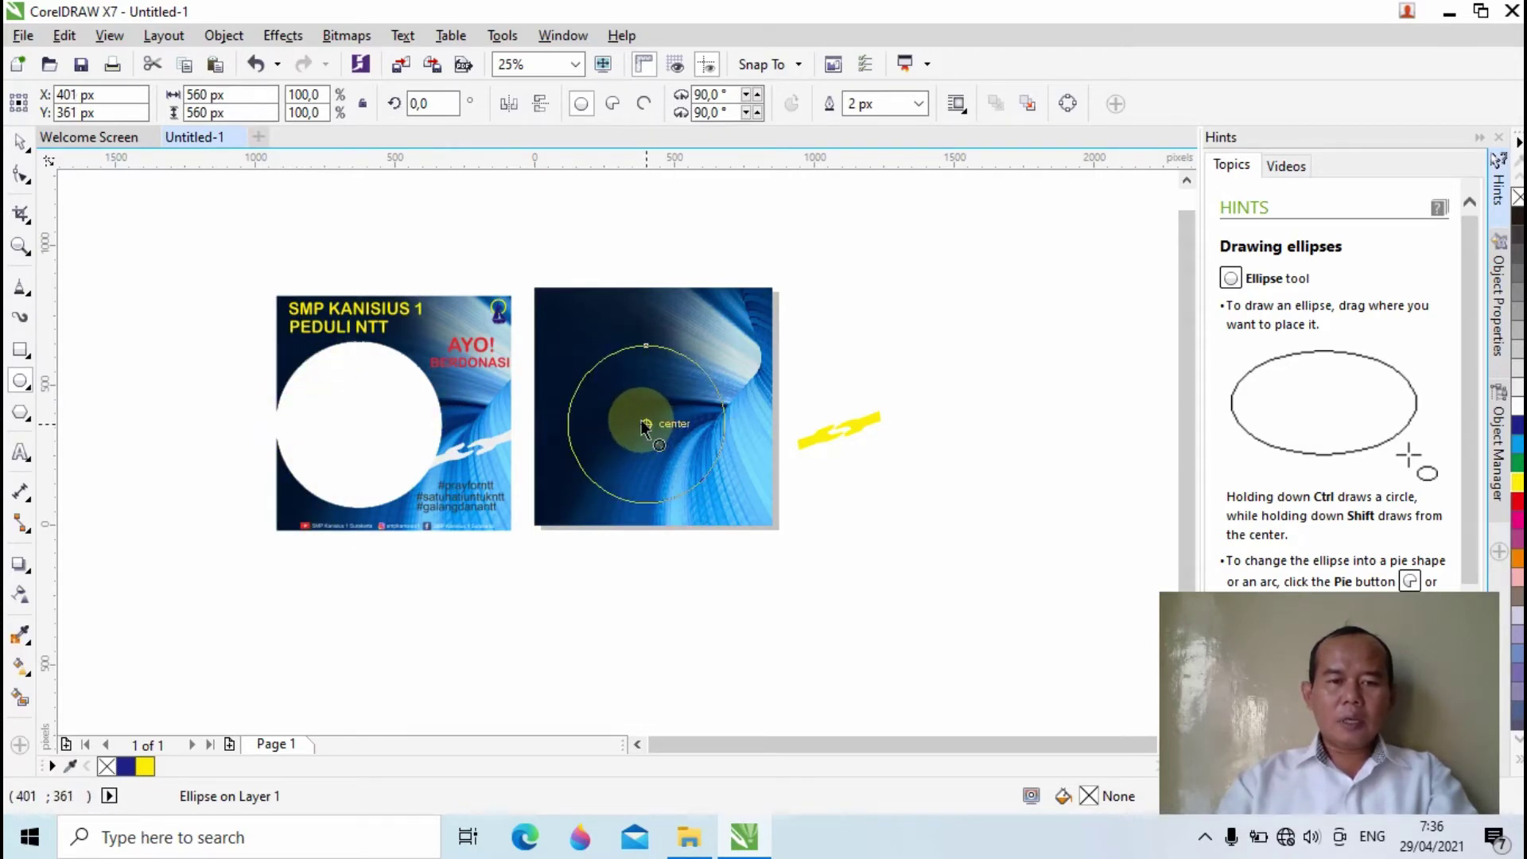
{"action": "left_click_drag", "start_coordinate": [641, 427], "coordinate": [633, 420]}
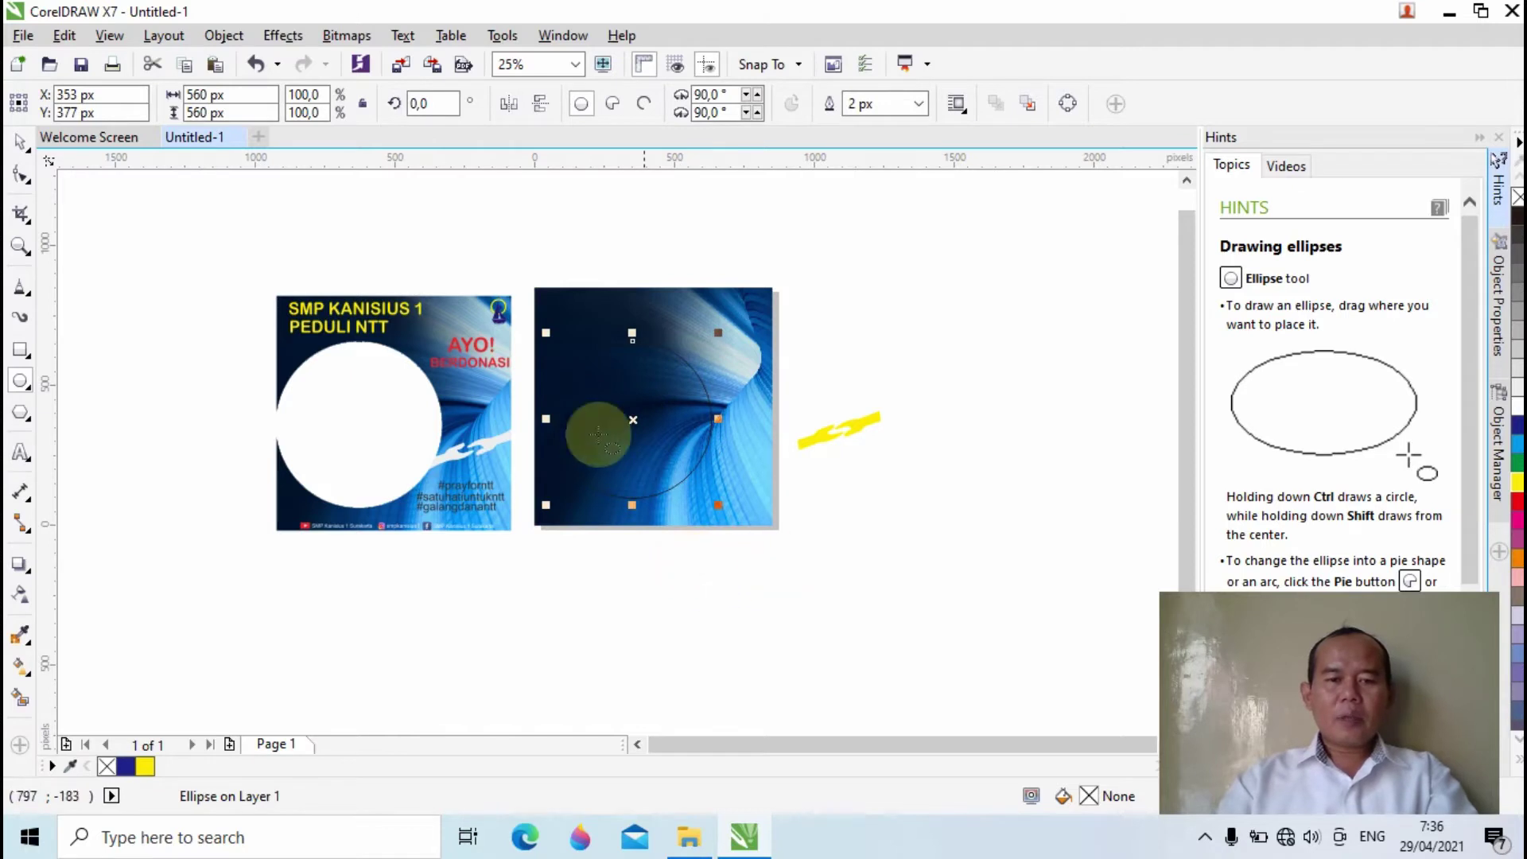
{"action": "left_click", "coordinate": [18, 143]}
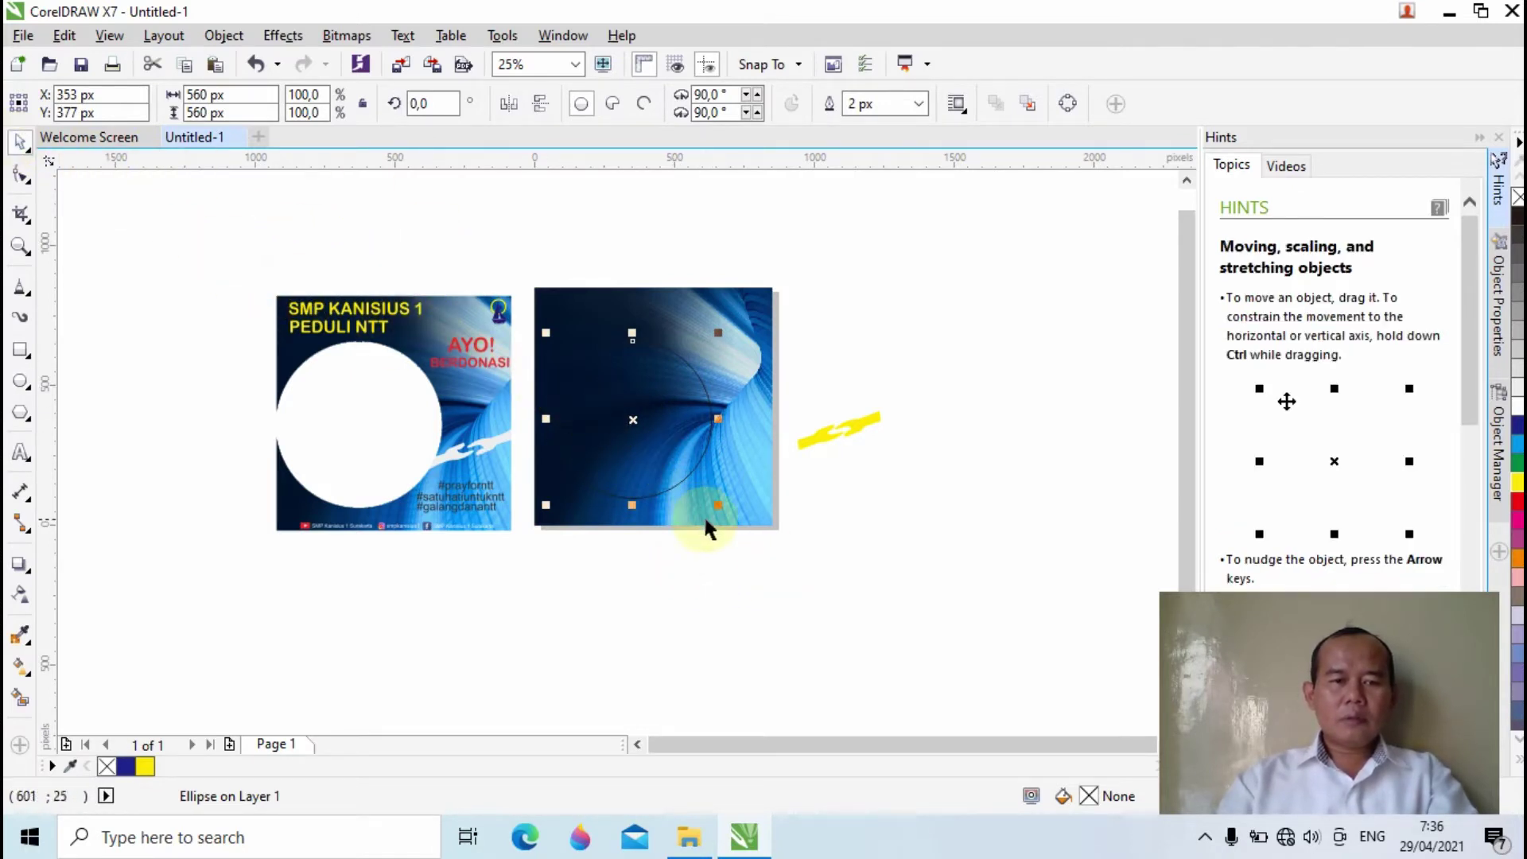
{"action": "left_click_drag", "start_coordinate": [709, 500], "coordinate": [731, 521]}
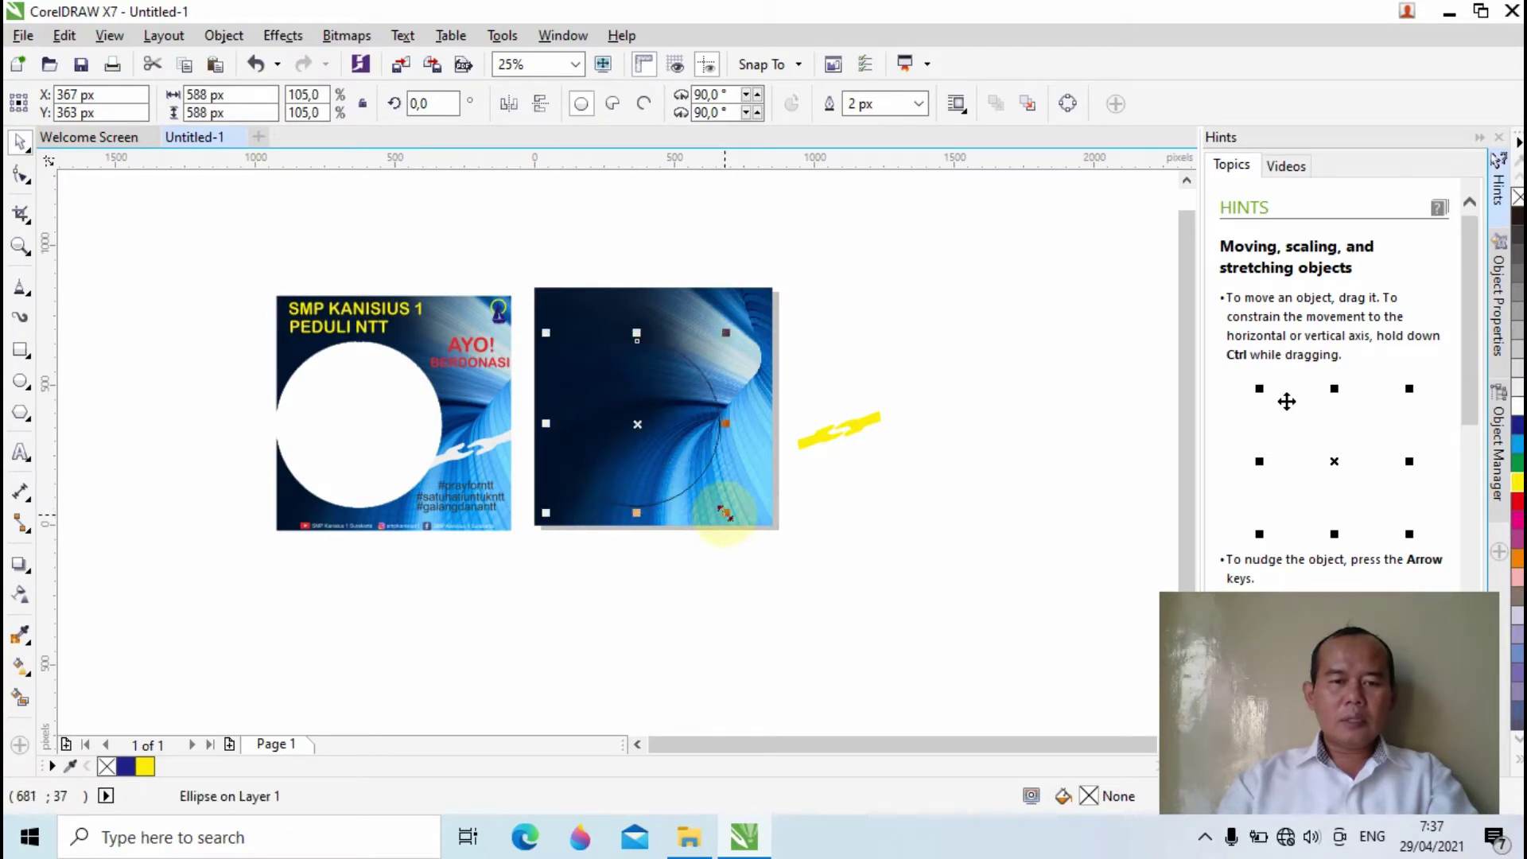
Cut the circle out of the background image with Back minus front
{"action": "left_click_drag", "start_coordinate": [520, 264], "coordinate": [793, 552]}
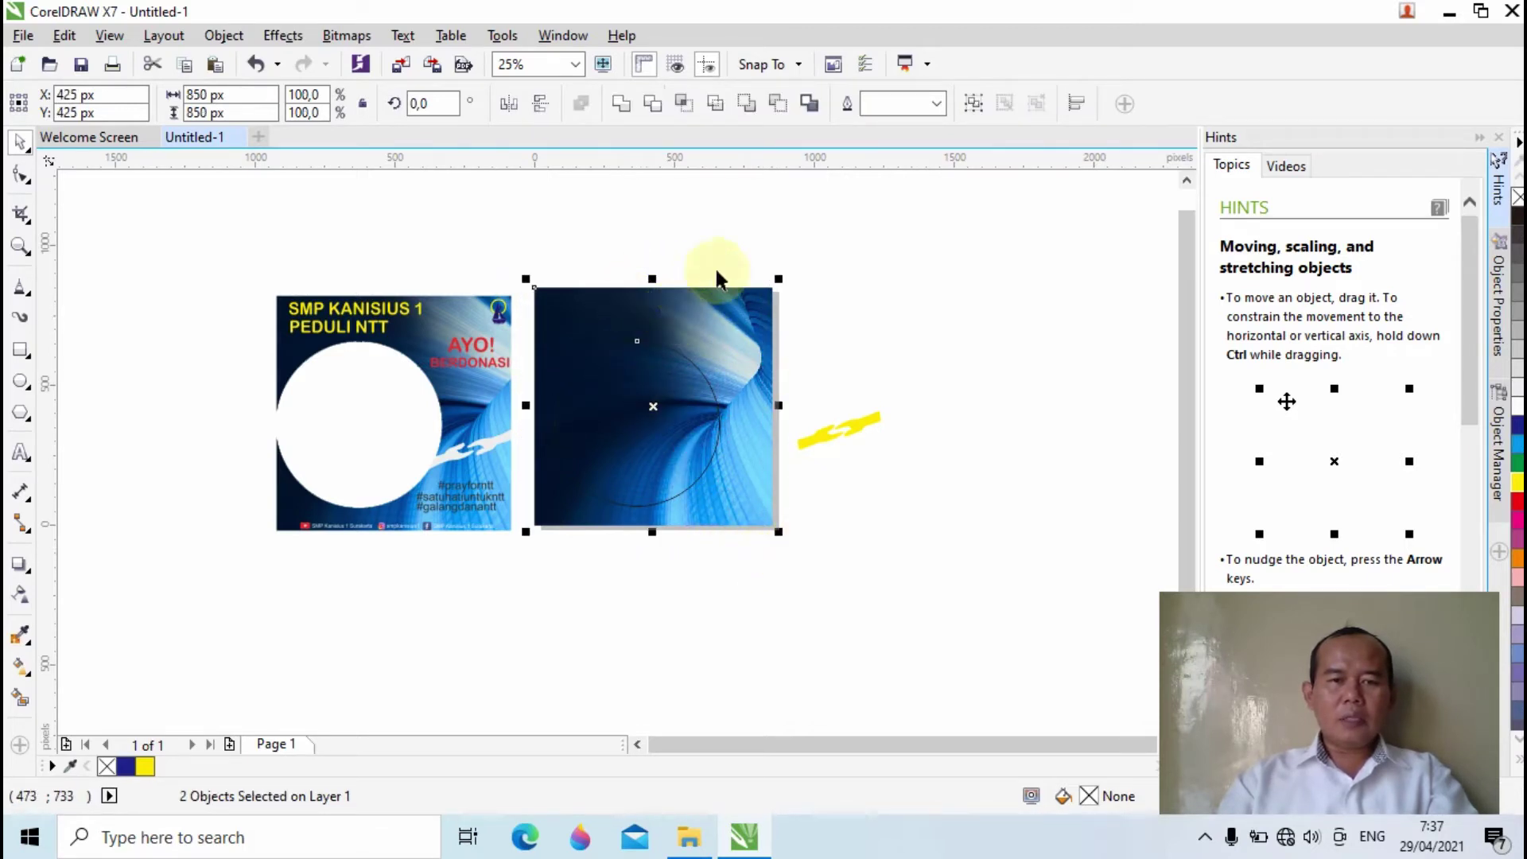
{"action": "left_click", "coordinate": [778, 104]}
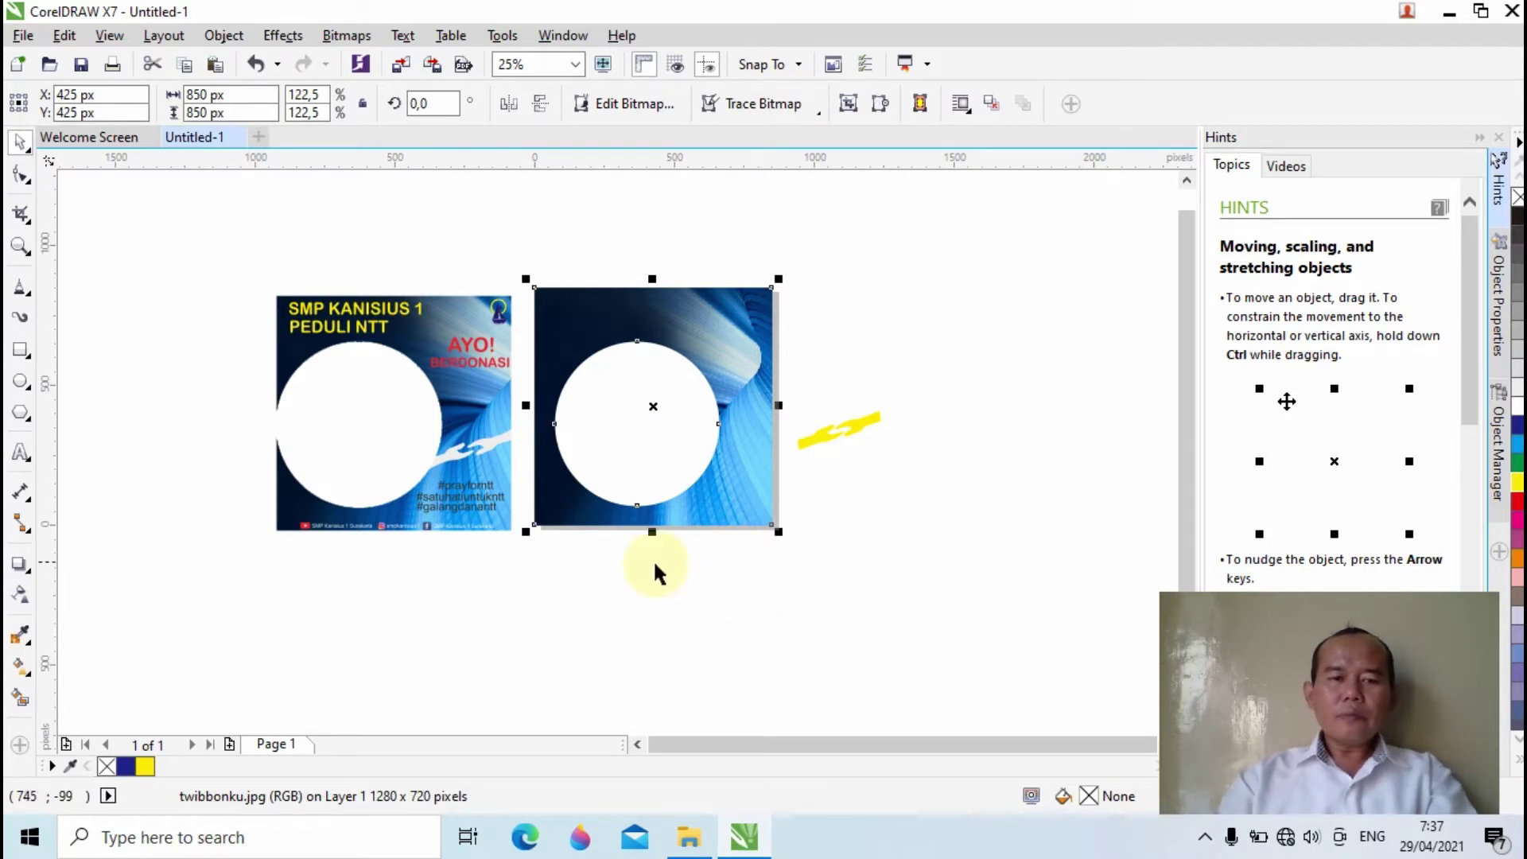
Move the pair of yellow hands a little farther right, away from the page
{"action": "scroll", "coordinate": [804, 487], "scroll_direction": "up", "scroll_amount": 1}
{"action": "left_click_drag", "start_coordinate": [874, 423], "coordinate": [897, 422]}
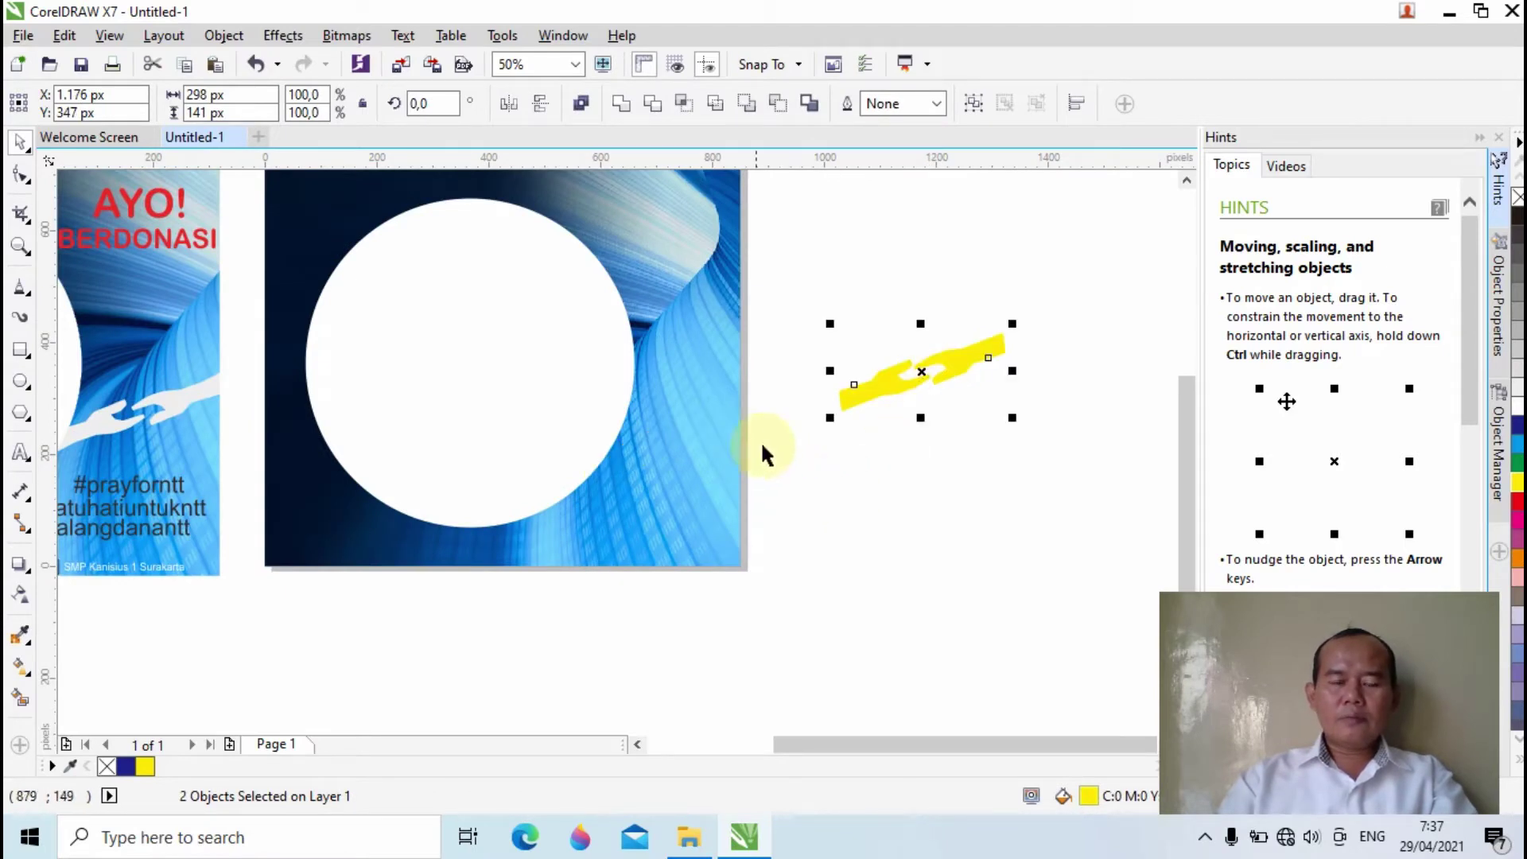
{"action": "left_click", "coordinate": [912, 369]}
{"action": "left_click", "coordinate": [608, 342]}
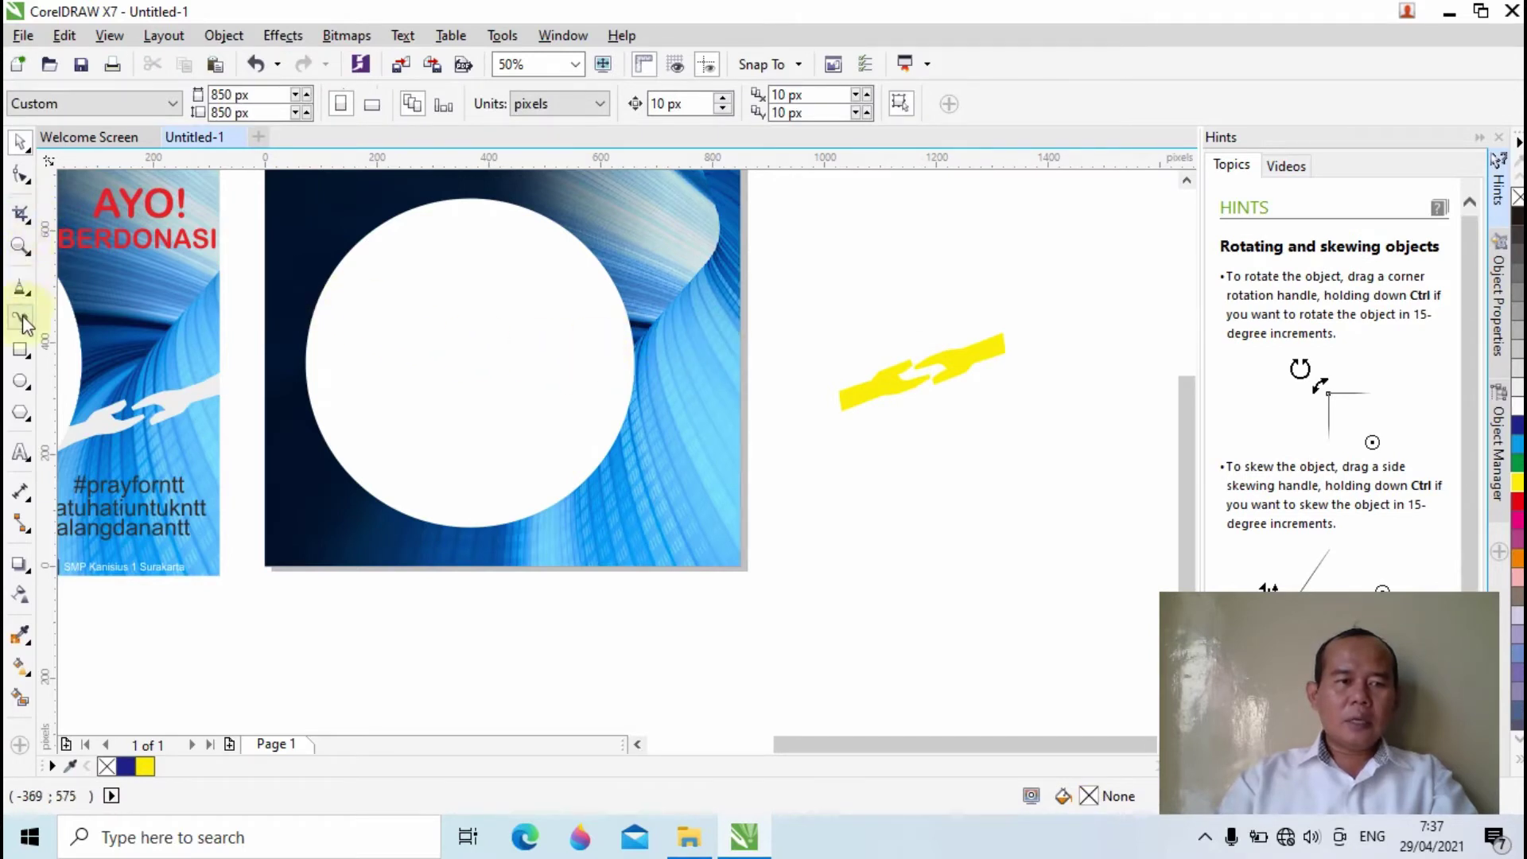
Draw a second circle over the round cut-out and scale it to about 581 px so it matches the hole
{"action": "left_click", "coordinate": [22, 383]}
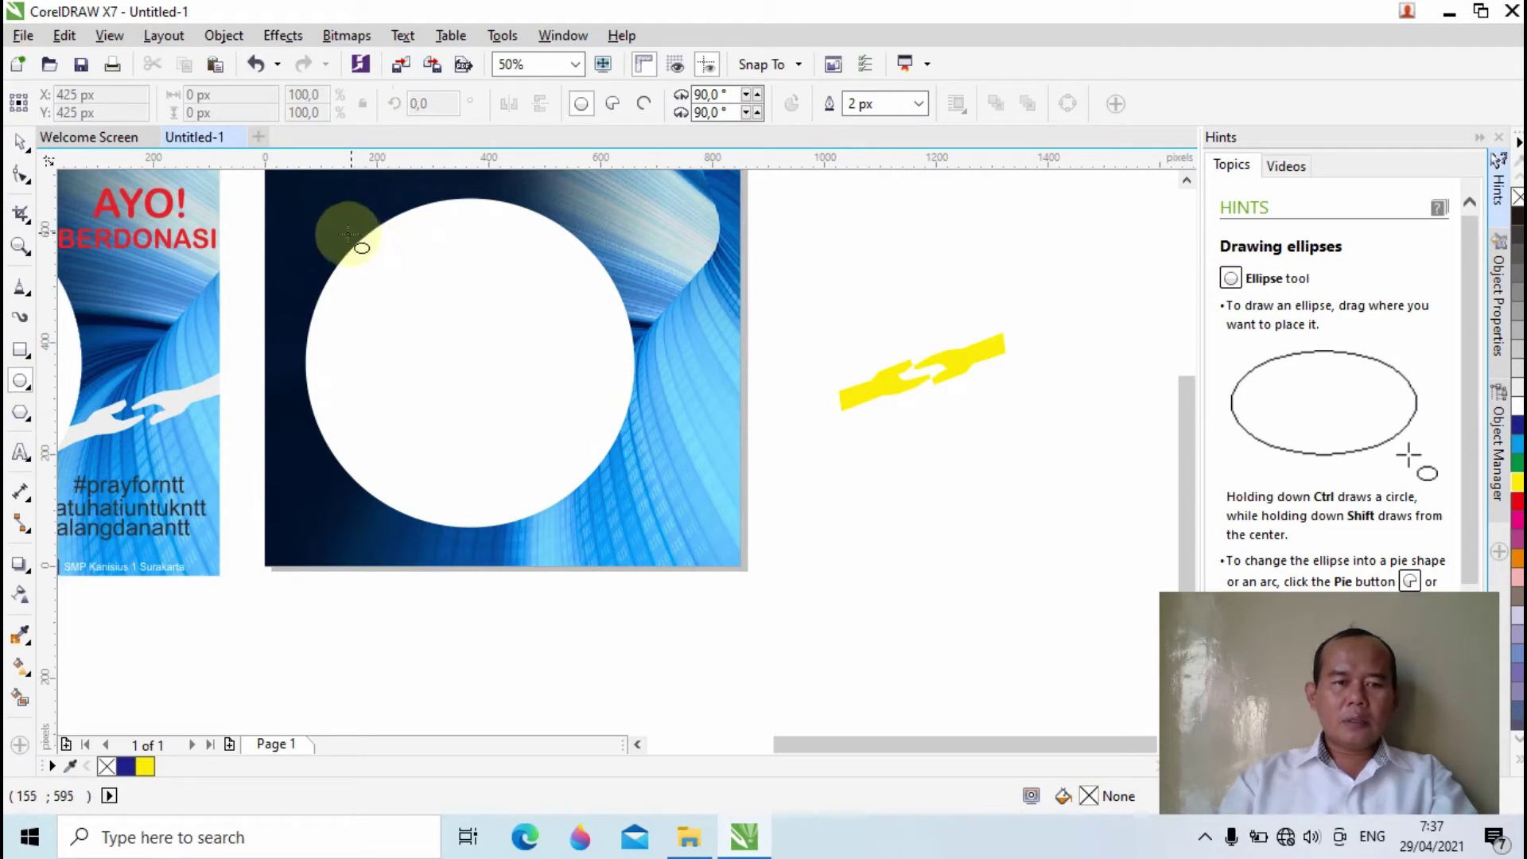
{"action": "left_click_drag", "start_coordinate": [346, 234], "coordinate": [599, 538]}
{"action": "left_click_drag", "start_coordinate": [499, 389], "coordinate": [462, 354]}
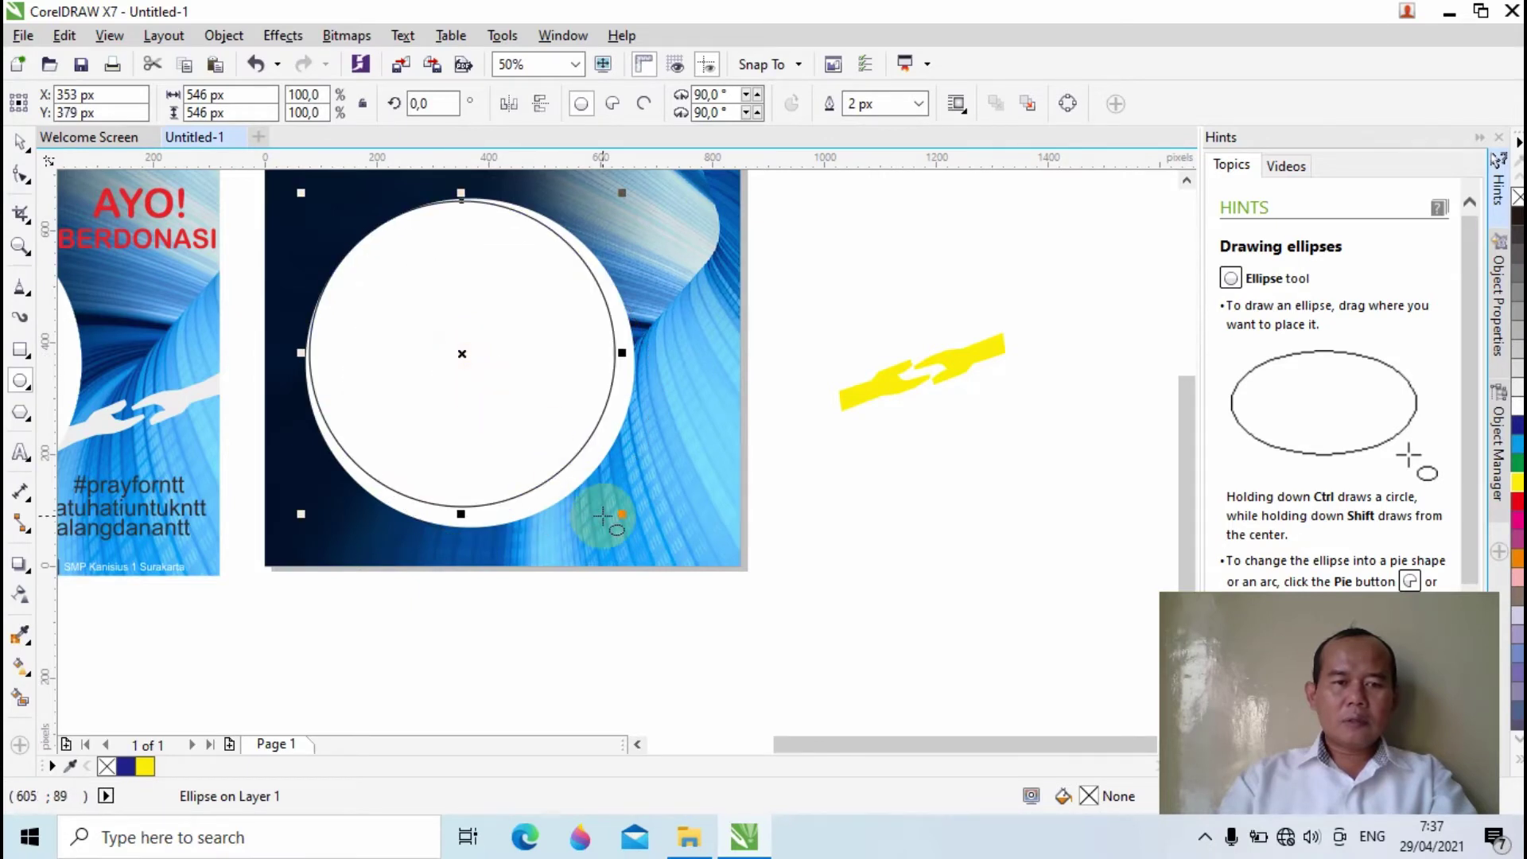
{"action": "left_click_drag", "start_coordinate": [616, 517], "coordinate": [632, 528]}
Move the hands farther right and shift the new circle toward them until its edge crosses the left hand's wrist end
{"action": "left_click_drag", "start_coordinate": [468, 363], "coordinate": [693, 376]}
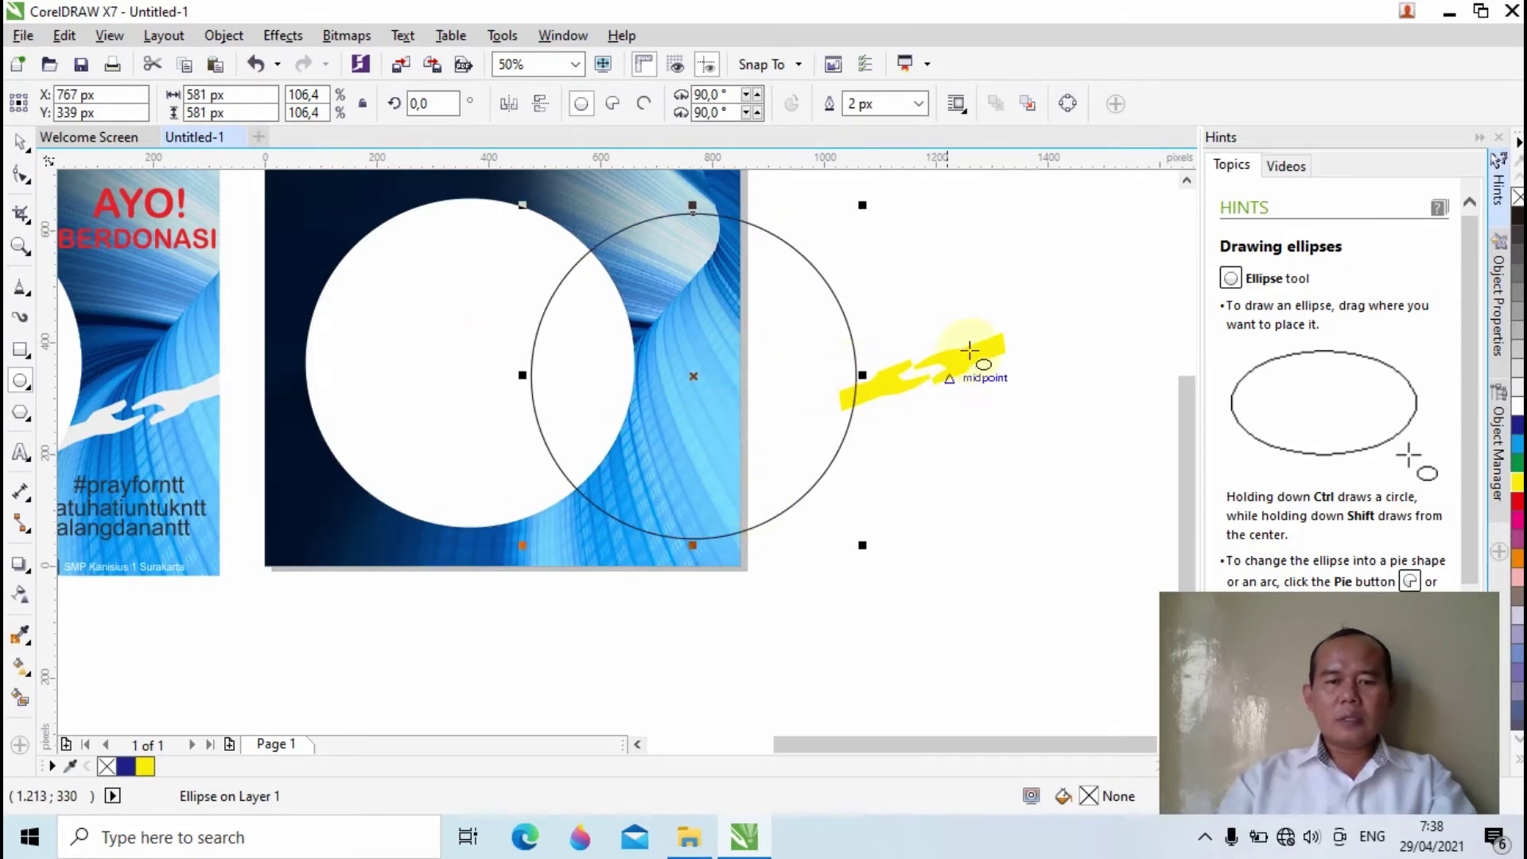
{"action": "left_click", "coordinate": [20, 143]}
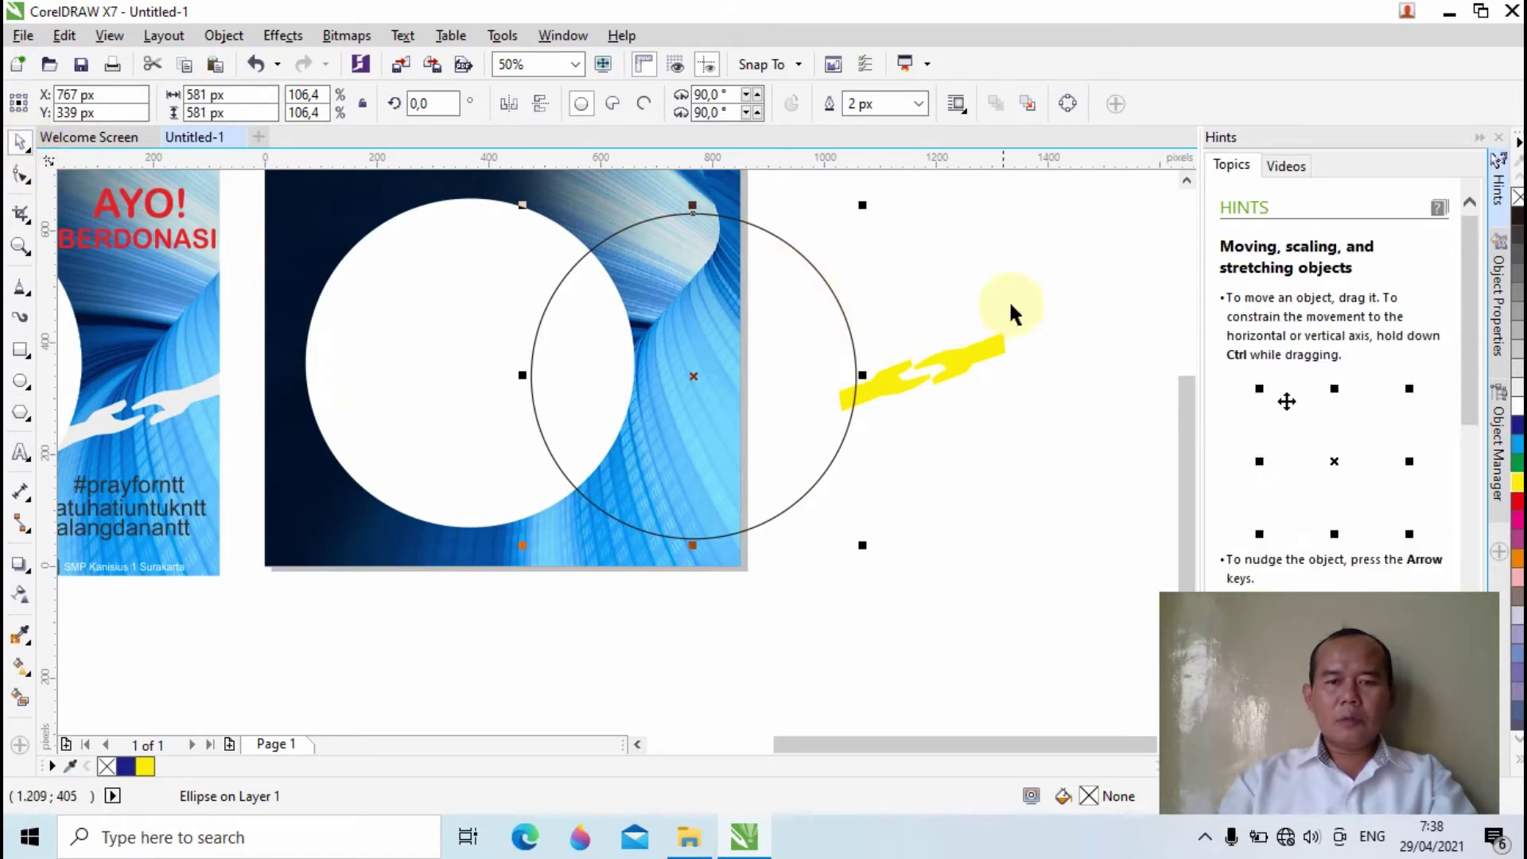
{"action": "left_click_drag", "start_coordinate": [1044, 274], "coordinate": [824, 473]}
{"action": "left_click_drag", "start_coordinate": [966, 371], "coordinate": [1029, 376]}
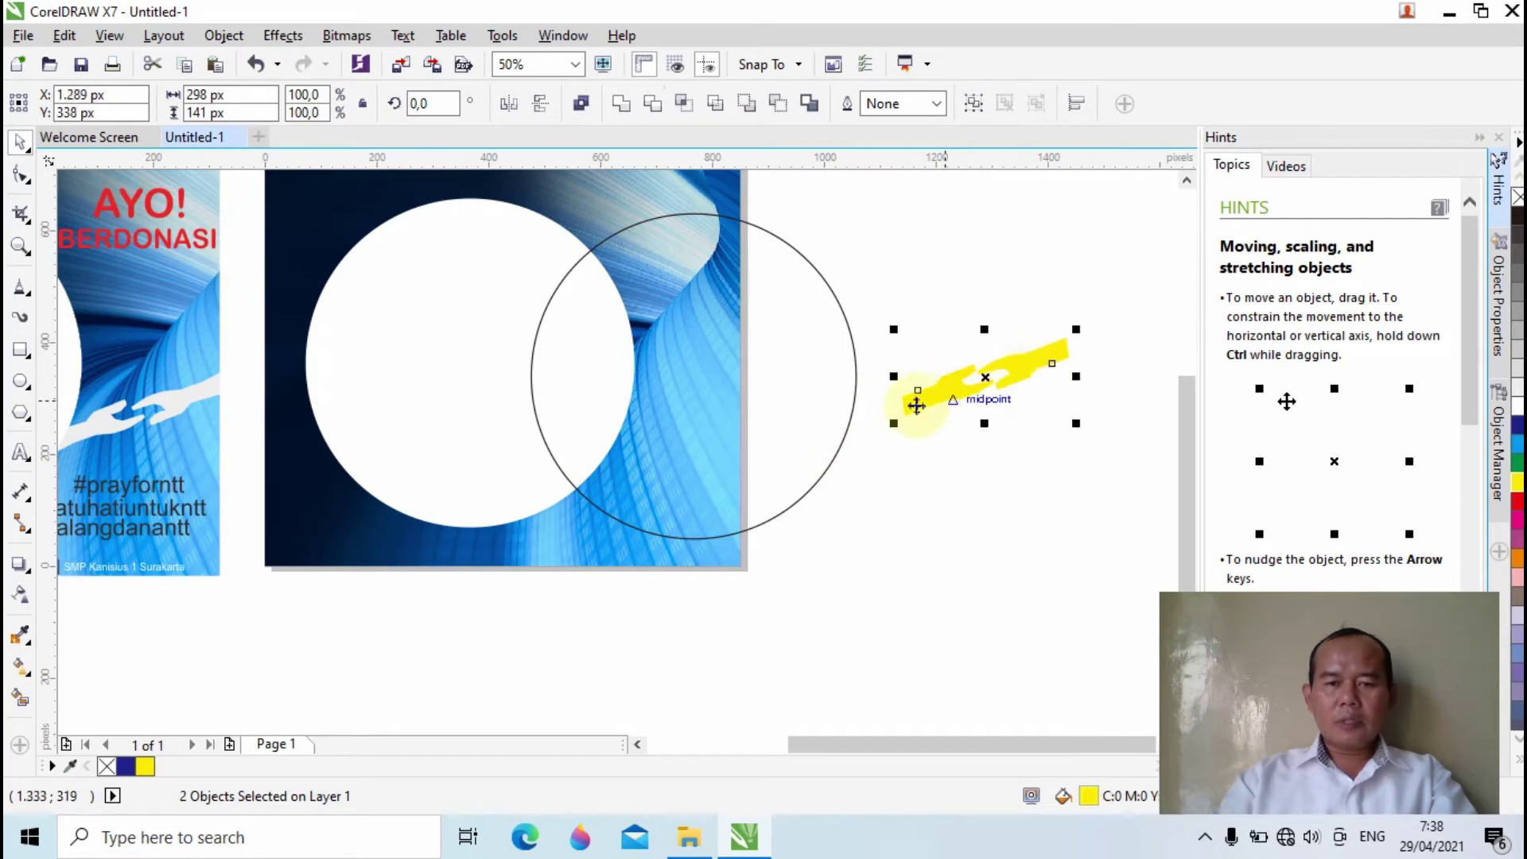
{"action": "left_click", "coordinate": [812, 429]}
{"action": "left_click_drag", "start_coordinate": [808, 443], "coordinate": [875, 451]}
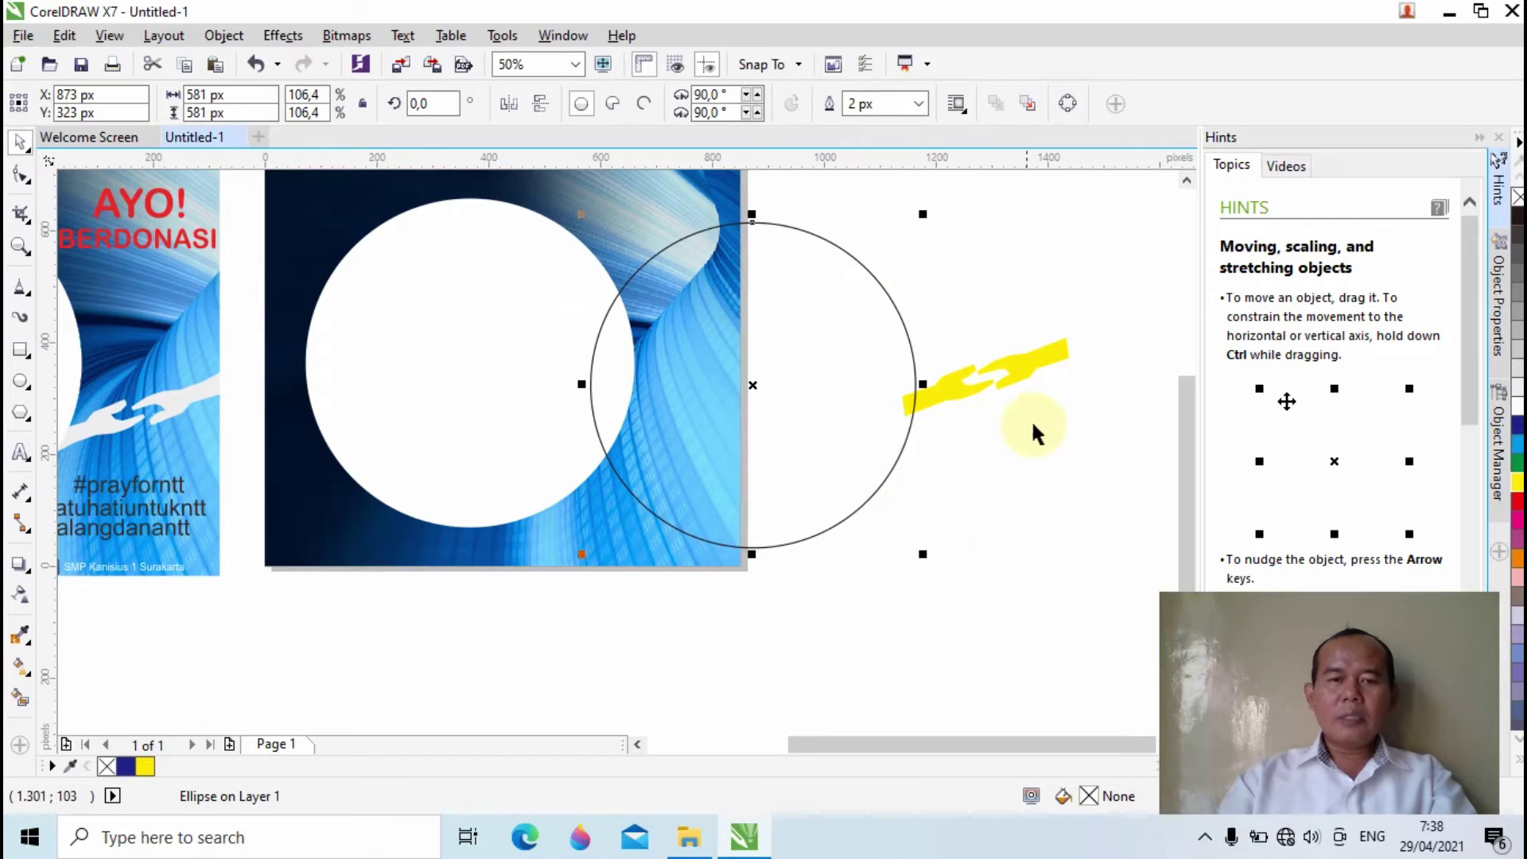
Move the right yellow hand down, clear of the left hand and the circle
{"action": "left_click", "coordinate": [945, 392]}
{"action": "left_click", "coordinate": [1042, 360]}
{"action": "left_click_drag", "start_coordinate": [1044, 361], "coordinate": [1052, 575]}
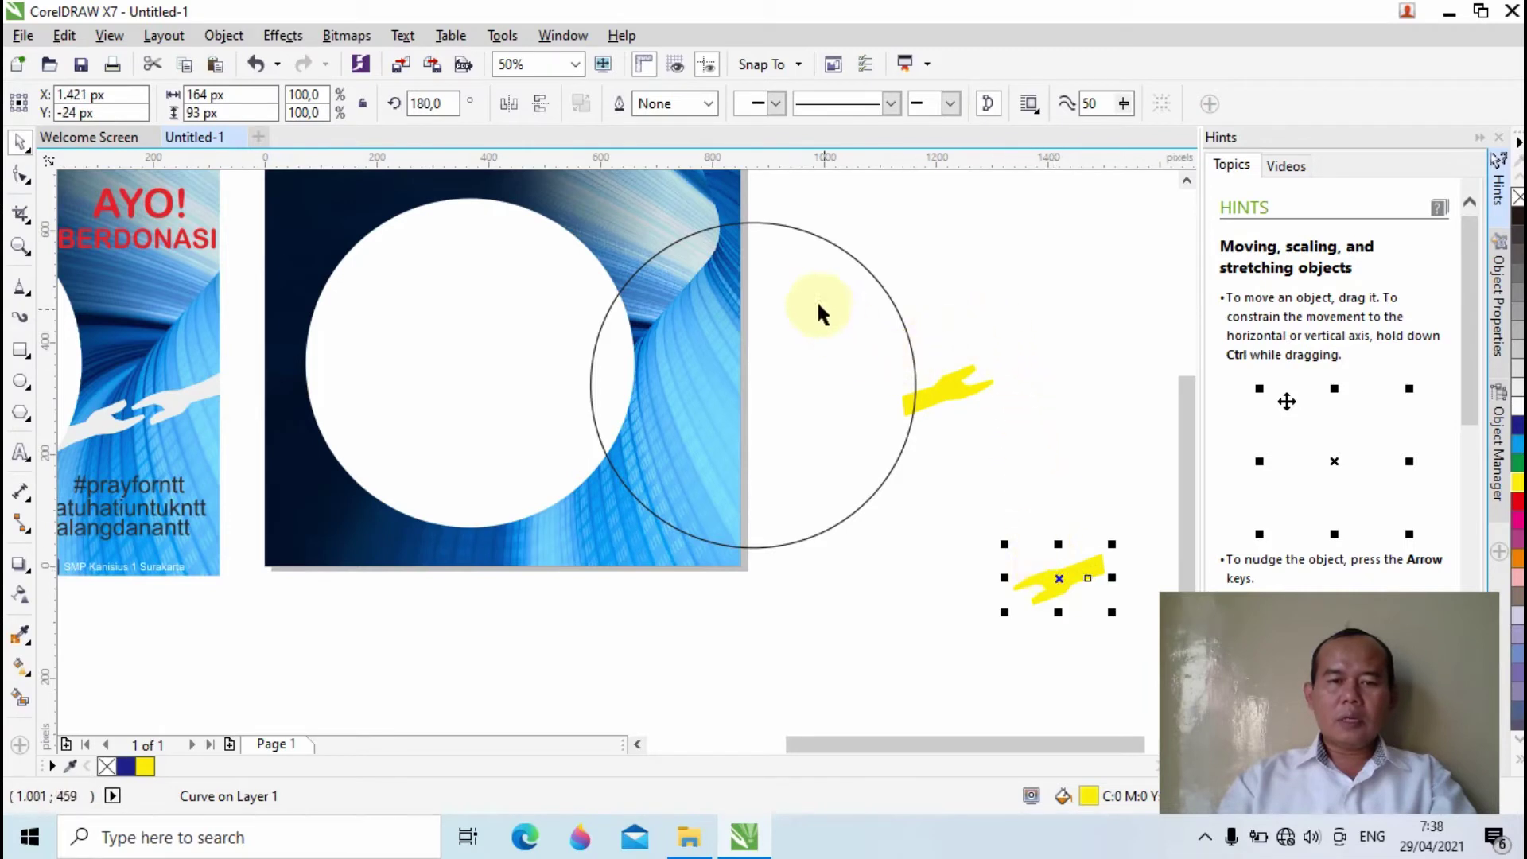
Trim the left hand's wrist end to the circle's curve using Back minus front
{"action": "left_click", "coordinate": [986, 371]}
{"action": "left_click", "coordinate": [967, 383]}
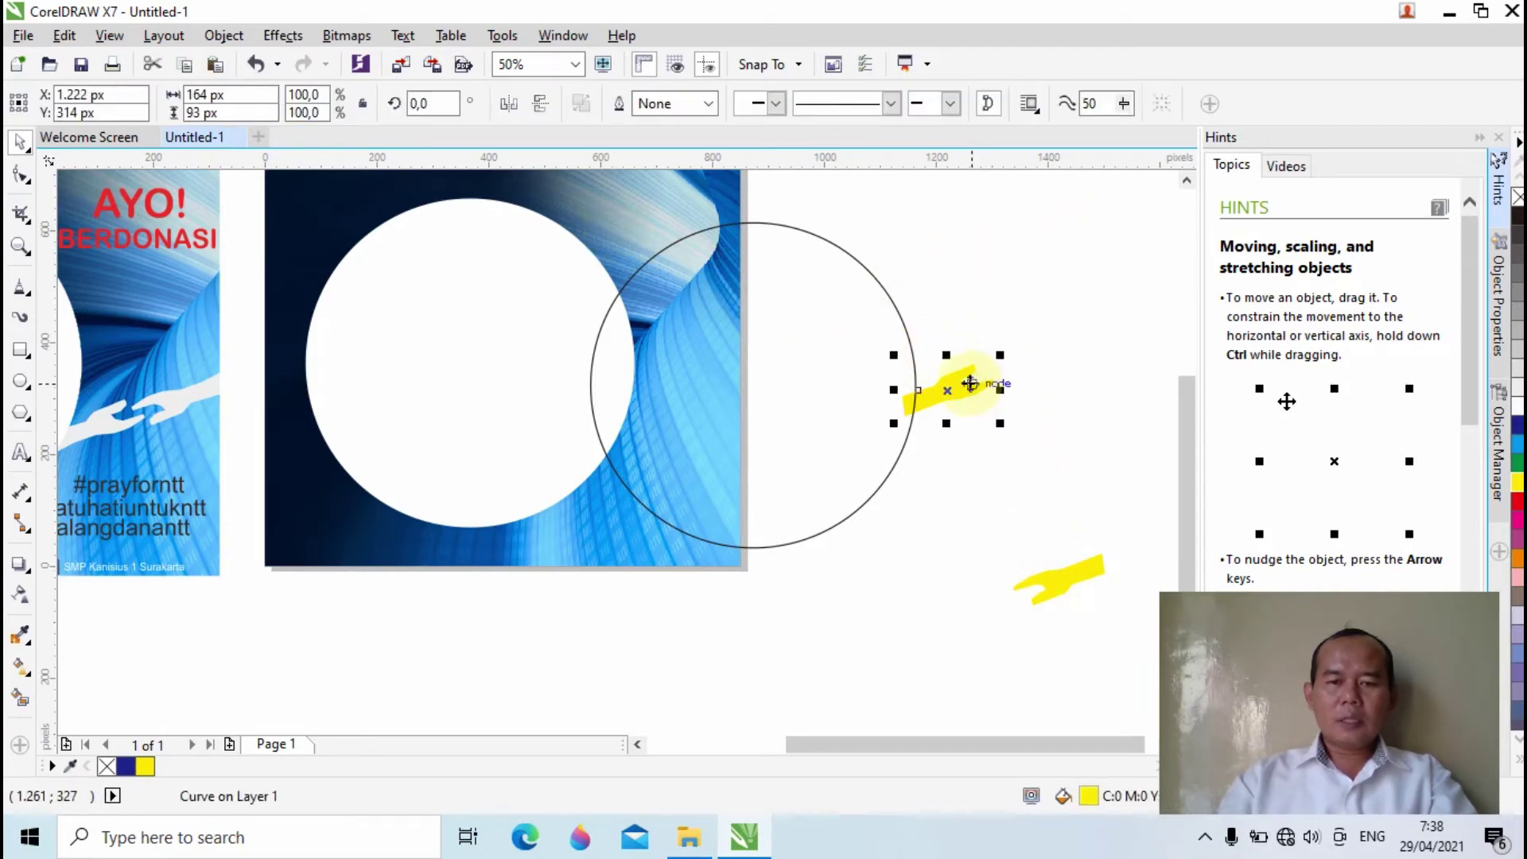
{"action": "left_click", "coordinate": [916, 384], "text": "shift"}
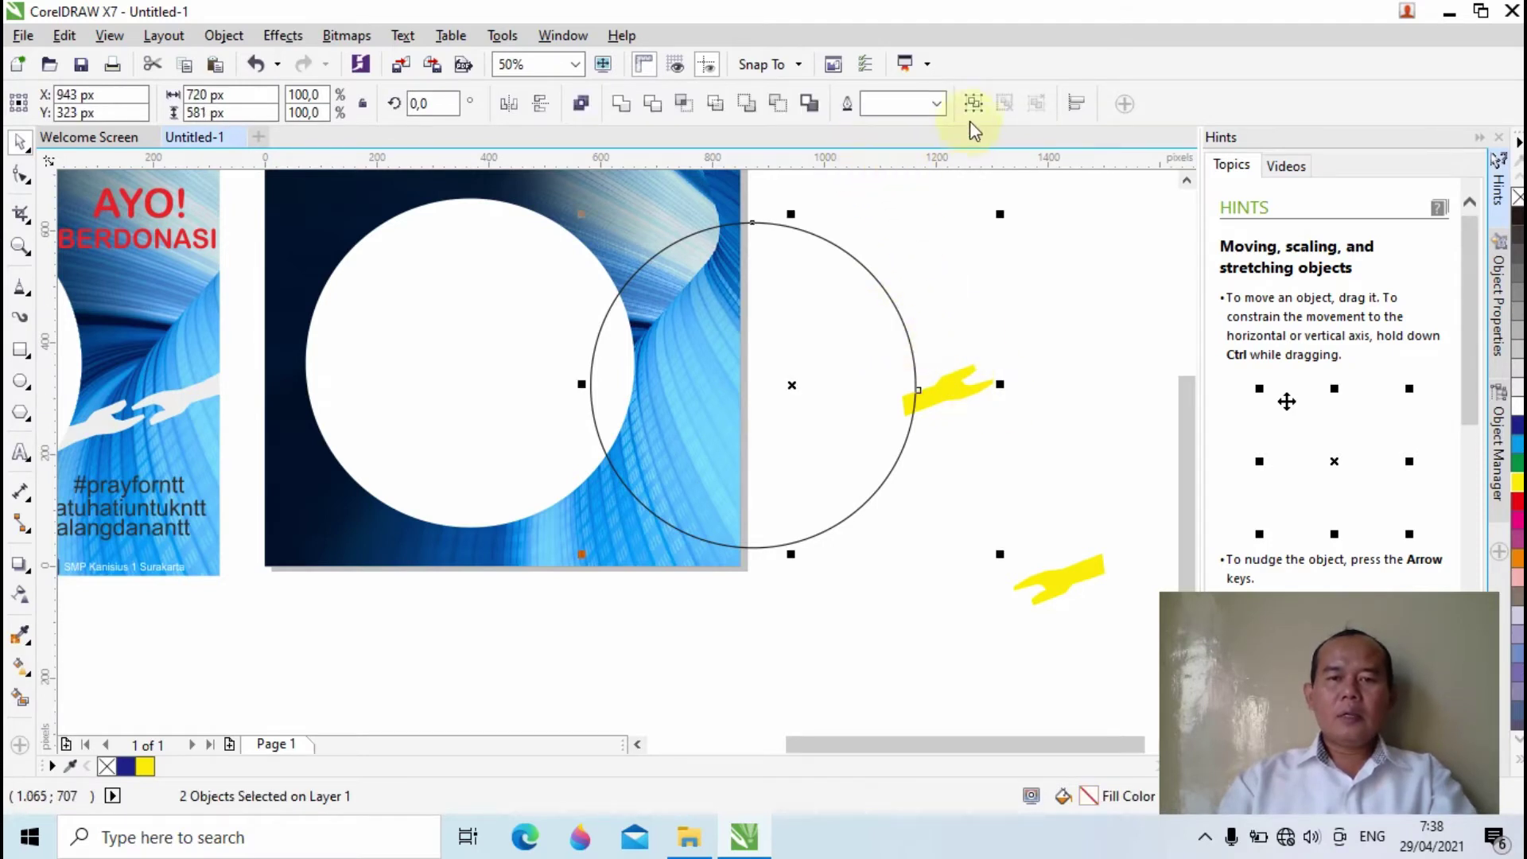
{"action": "left_click", "coordinate": [780, 104]}
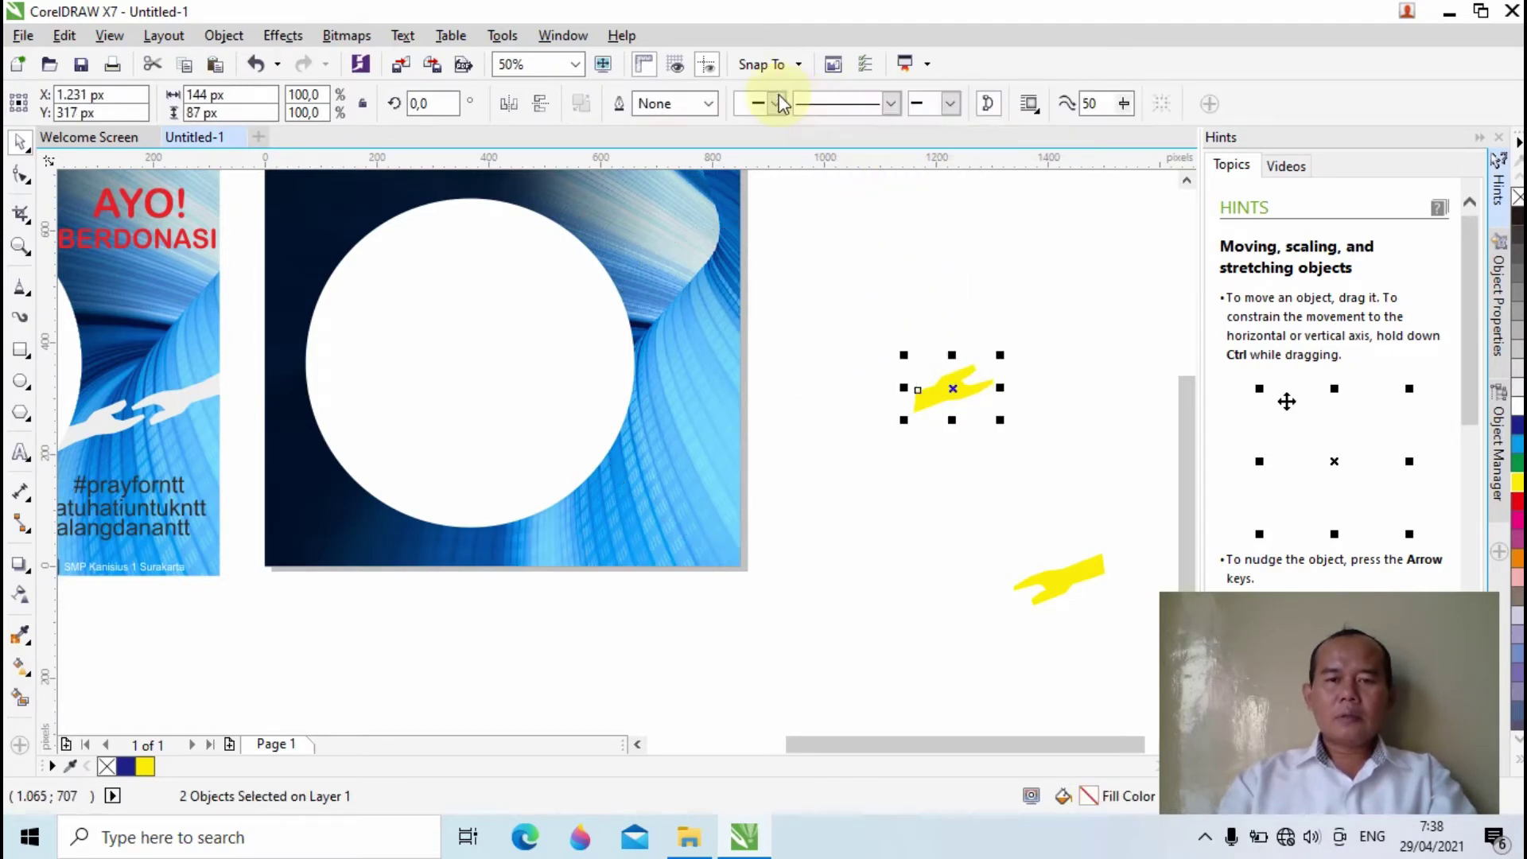
Move the right hand back up to meet the trimmed left hand and select both hands together
{"action": "left_click", "coordinate": [1078, 579]}
{"action": "left_click_drag", "start_coordinate": [1078, 579], "coordinate": [1045, 371]}
{"action": "left_click", "coordinate": [1039, 503]}
{"action": "left_click_drag", "start_coordinate": [862, 331], "coordinate": [1098, 442]}
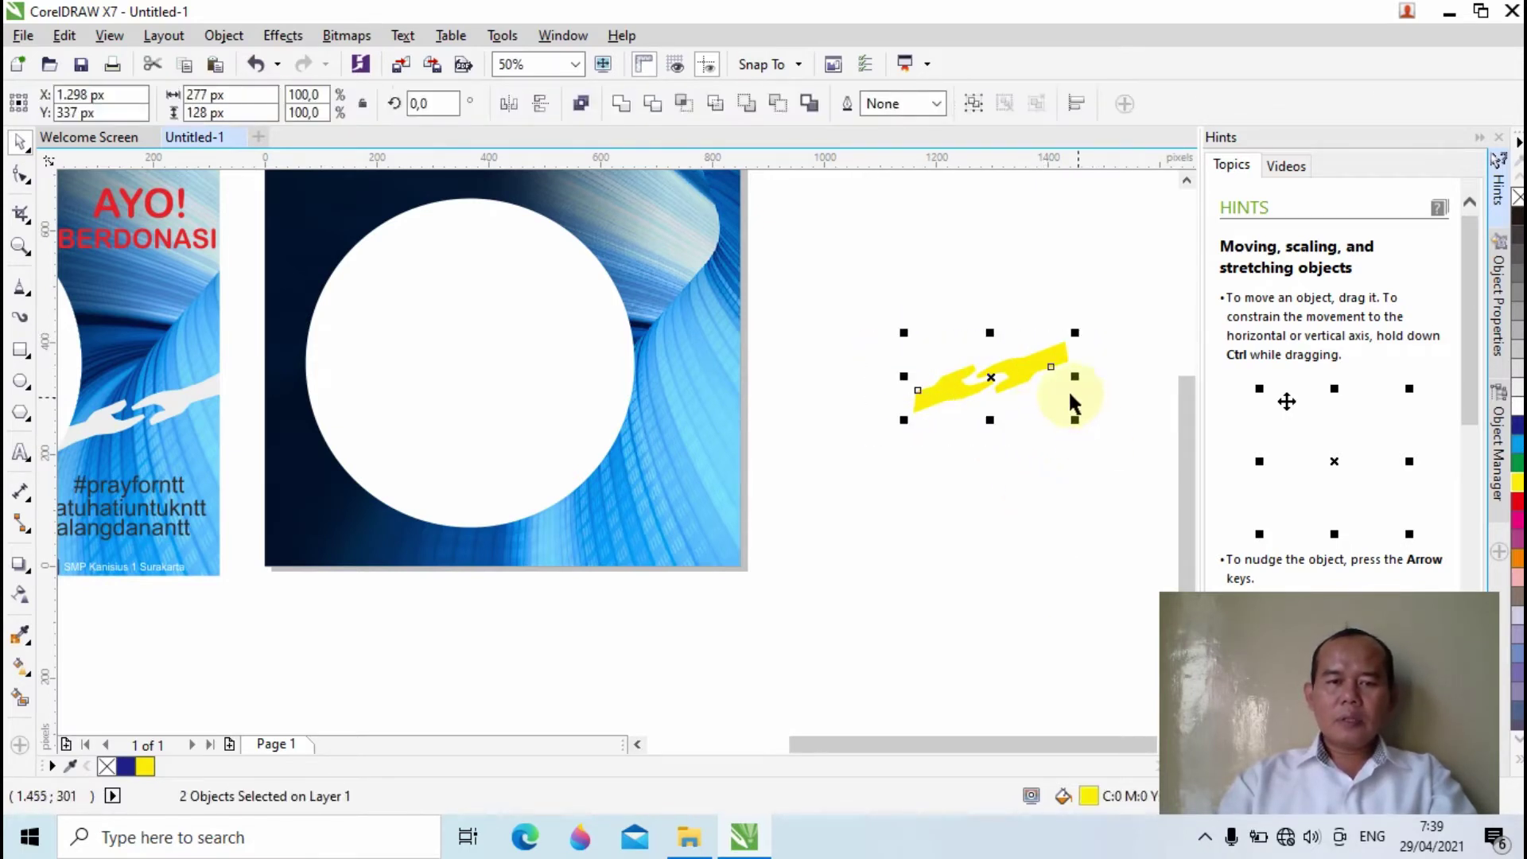
Move both yellow hands onto the poster at the white circle's lower-right edge and rotate them counterclockwise by about 7.7°
{"action": "left_click_drag", "start_coordinate": [1043, 371], "coordinate": [734, 440]}
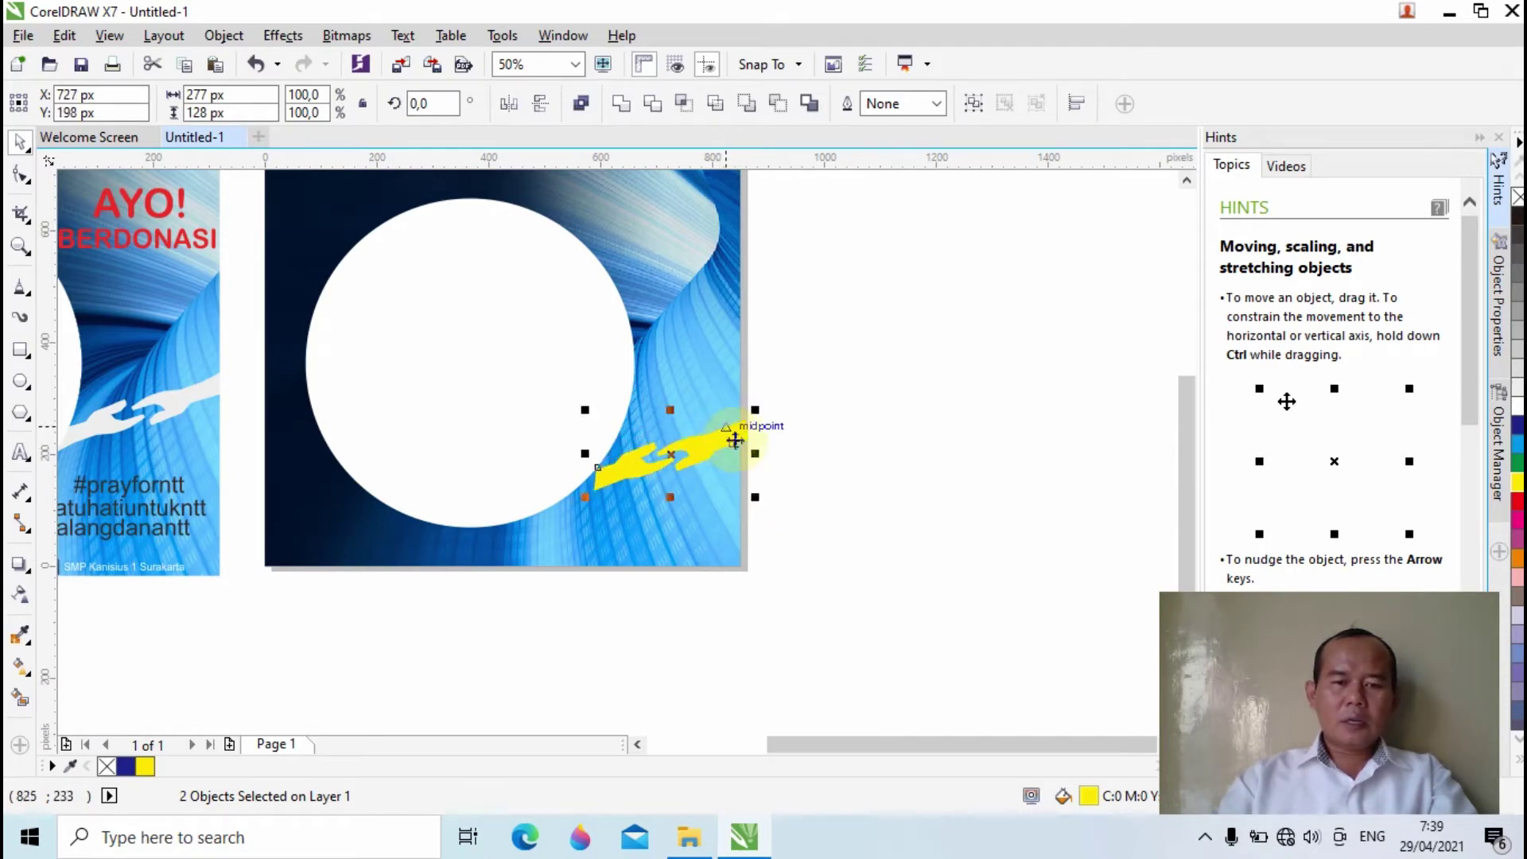
{"action": "left_click", "coordinate": [666, 452]}
{"action": "left_click_drag", "start_coordinate": [755, 410], "coordinate": [754, 400]}
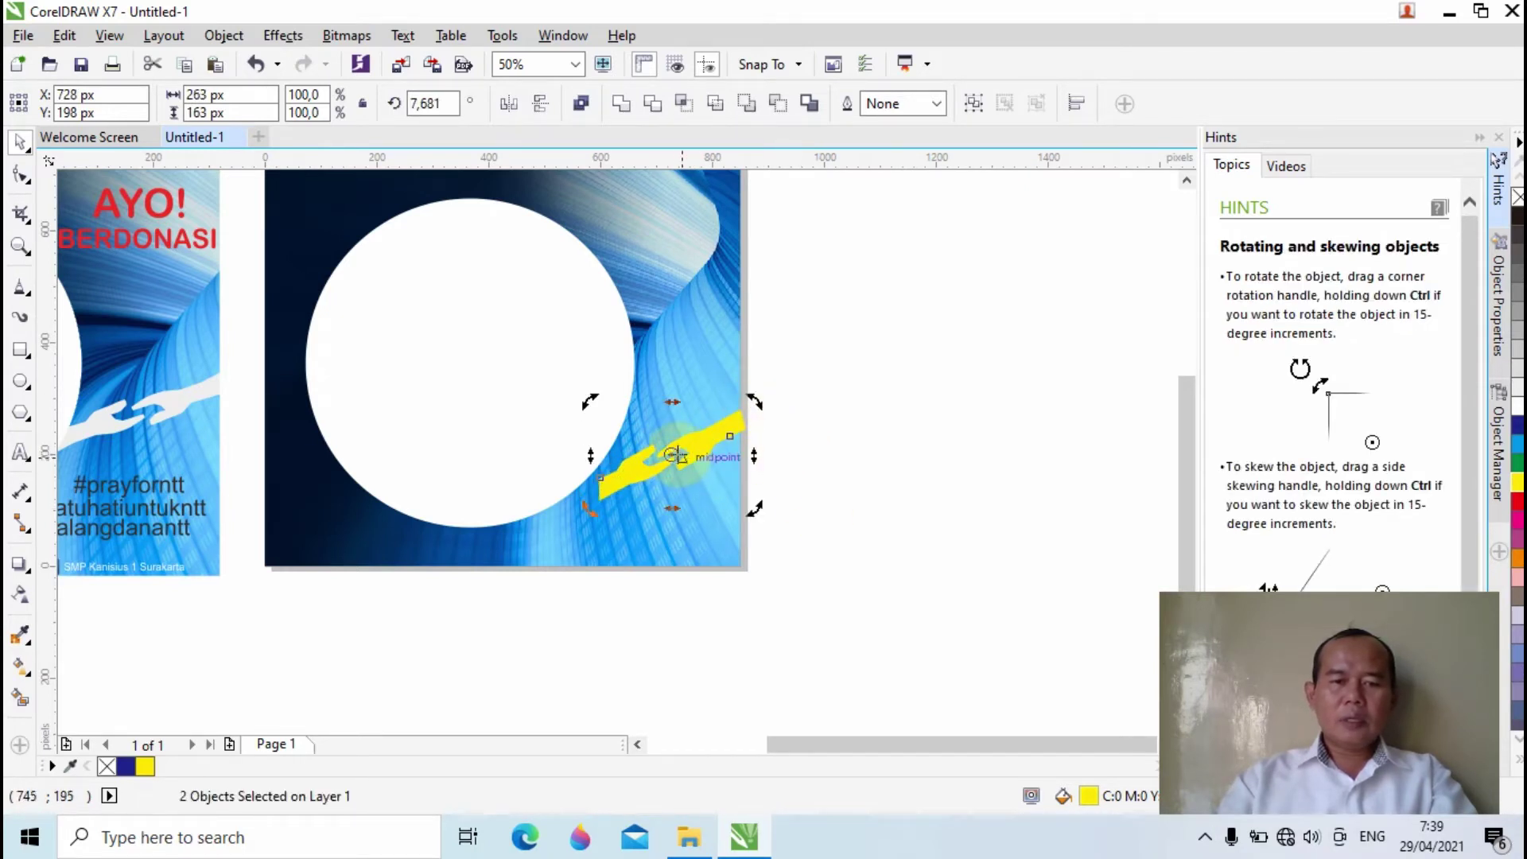
{"action": "left_click", "coordinate": [712, 495]}
{"action": "left_click", "coordinate": [676, 452]}
Select the two yellow hands together and group them
{"action": "left_click", "coordinate": [670, 453]}
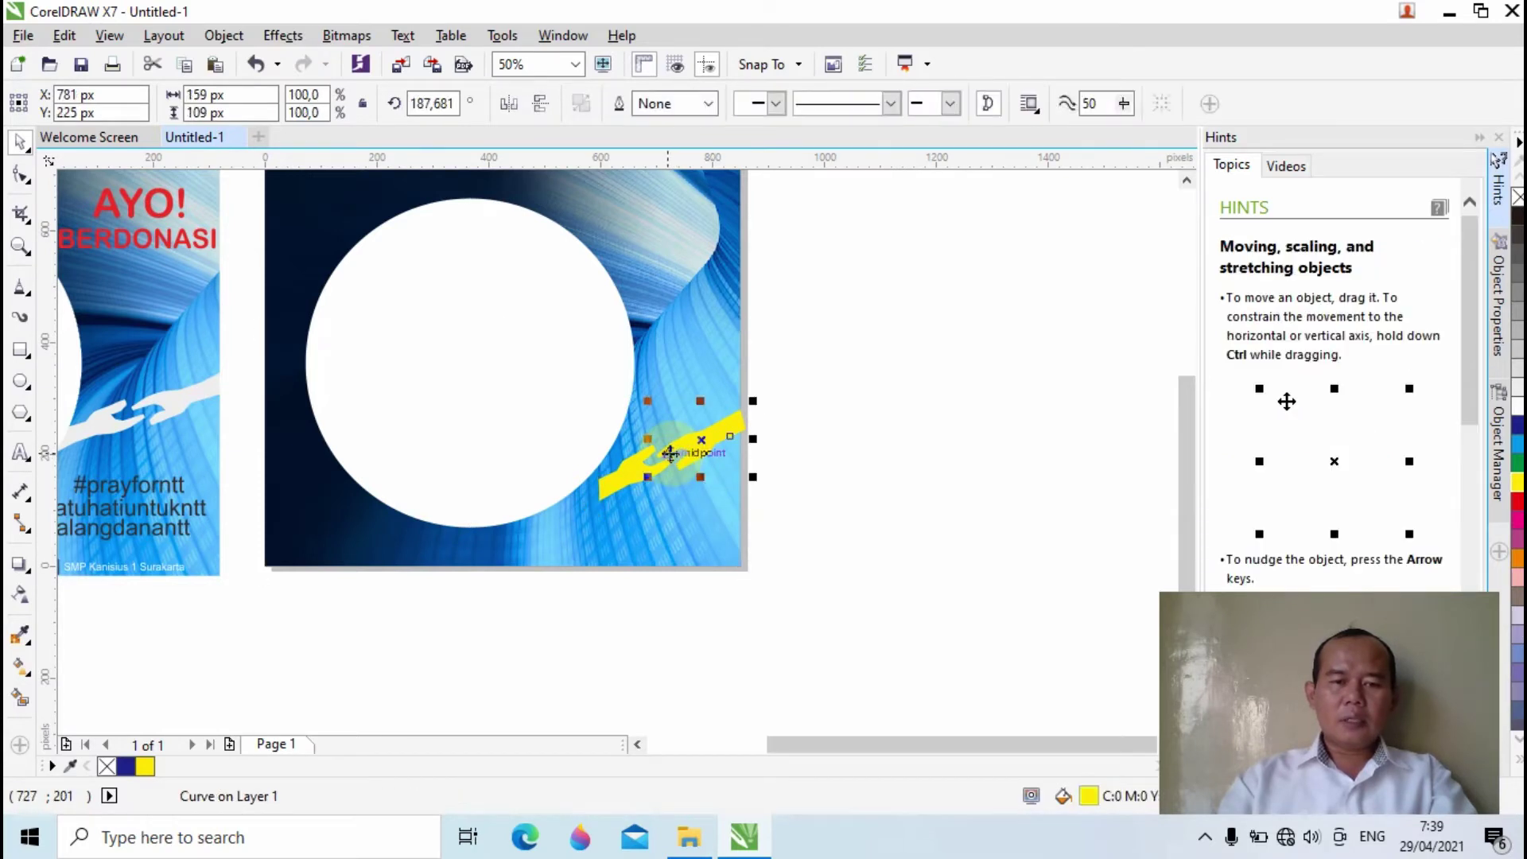
{"action": "left_click", "coordinate": [622, 473]}
{"action": "left_click", "coordinate": [702, 450]}
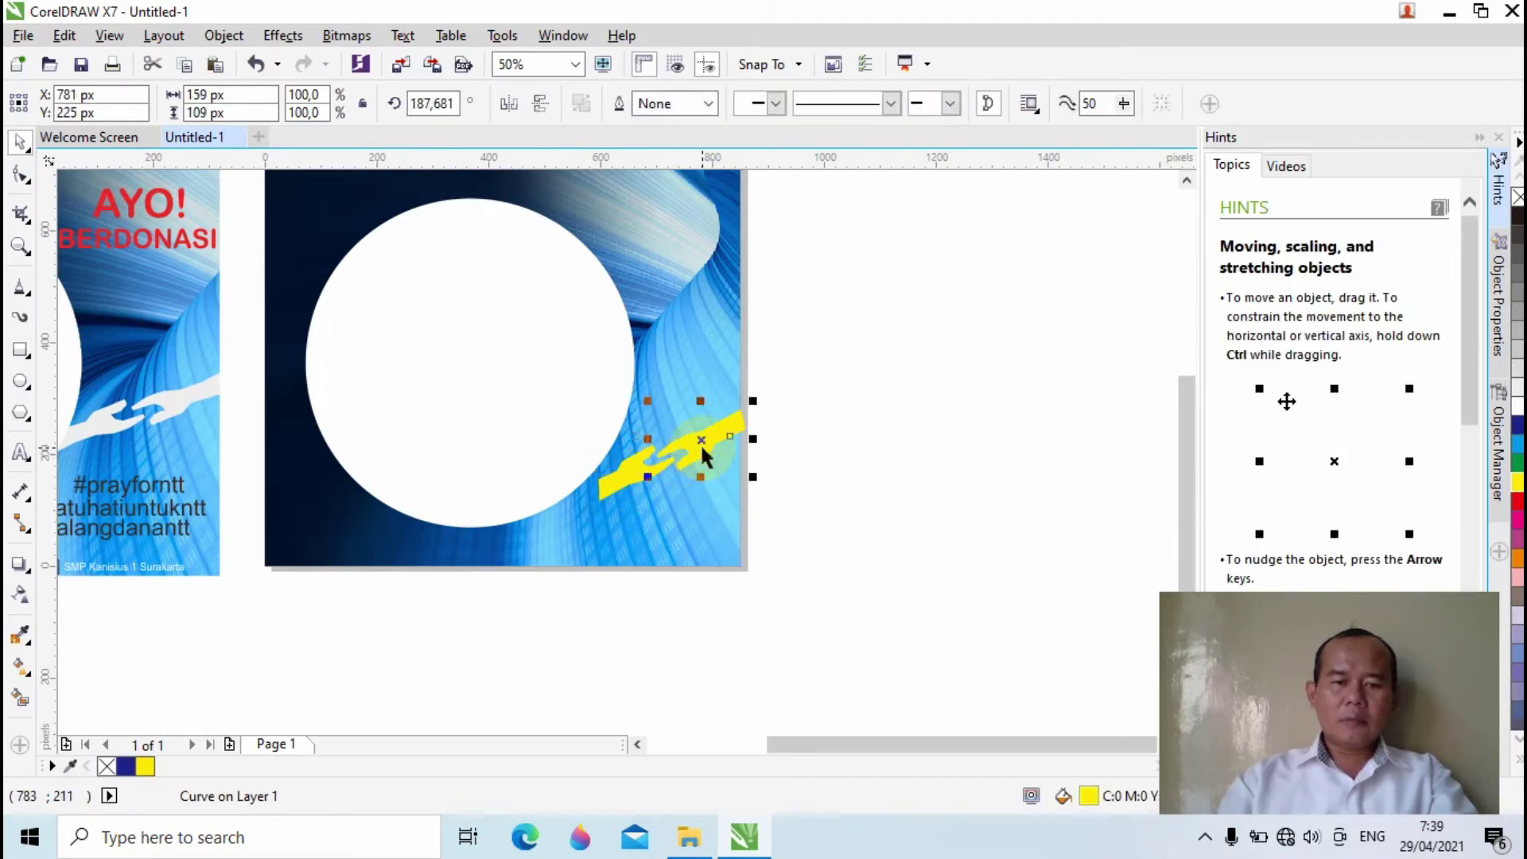
{"action": "left_click", "coordinate": [628, 477], "text": "shift"}
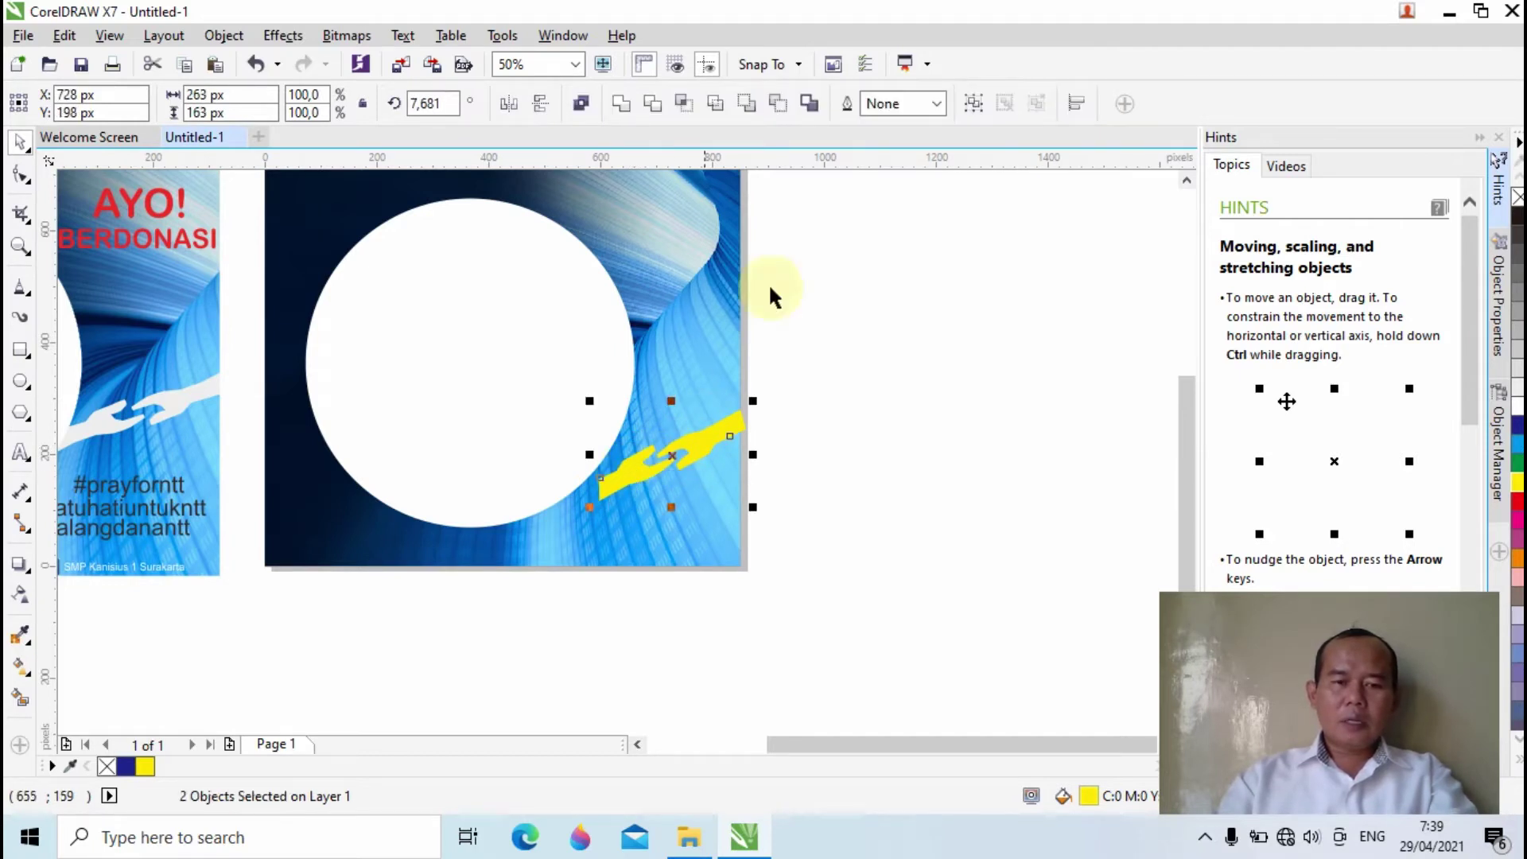
{"action": "left_click", "coordinate": [977, 110]}
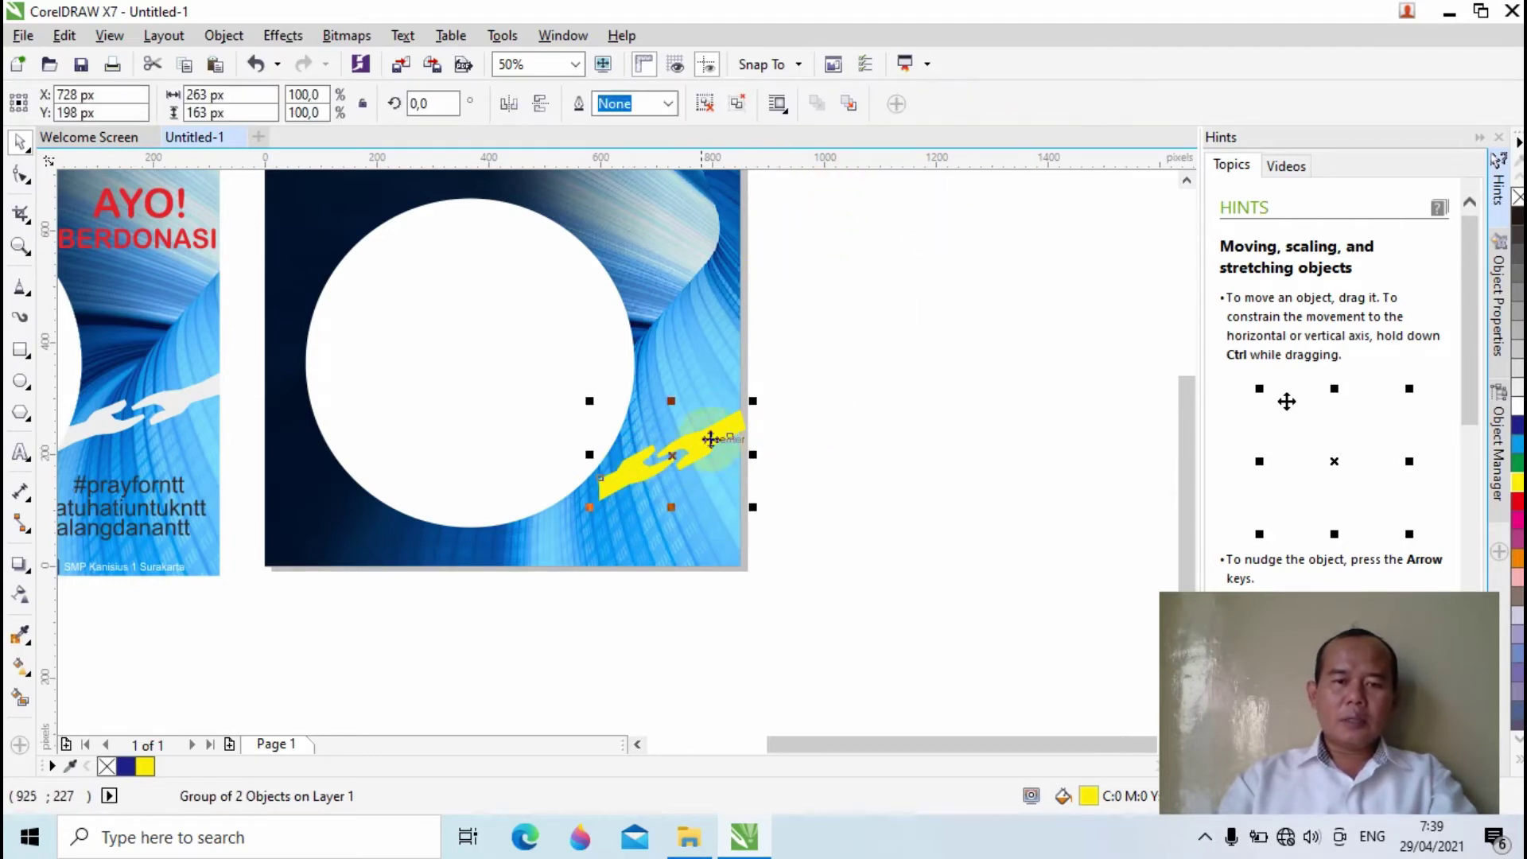
{"action": "left_click", "coordinate": [808, 411]}
{"action": "left_click", "coordinate": [669, 459]}
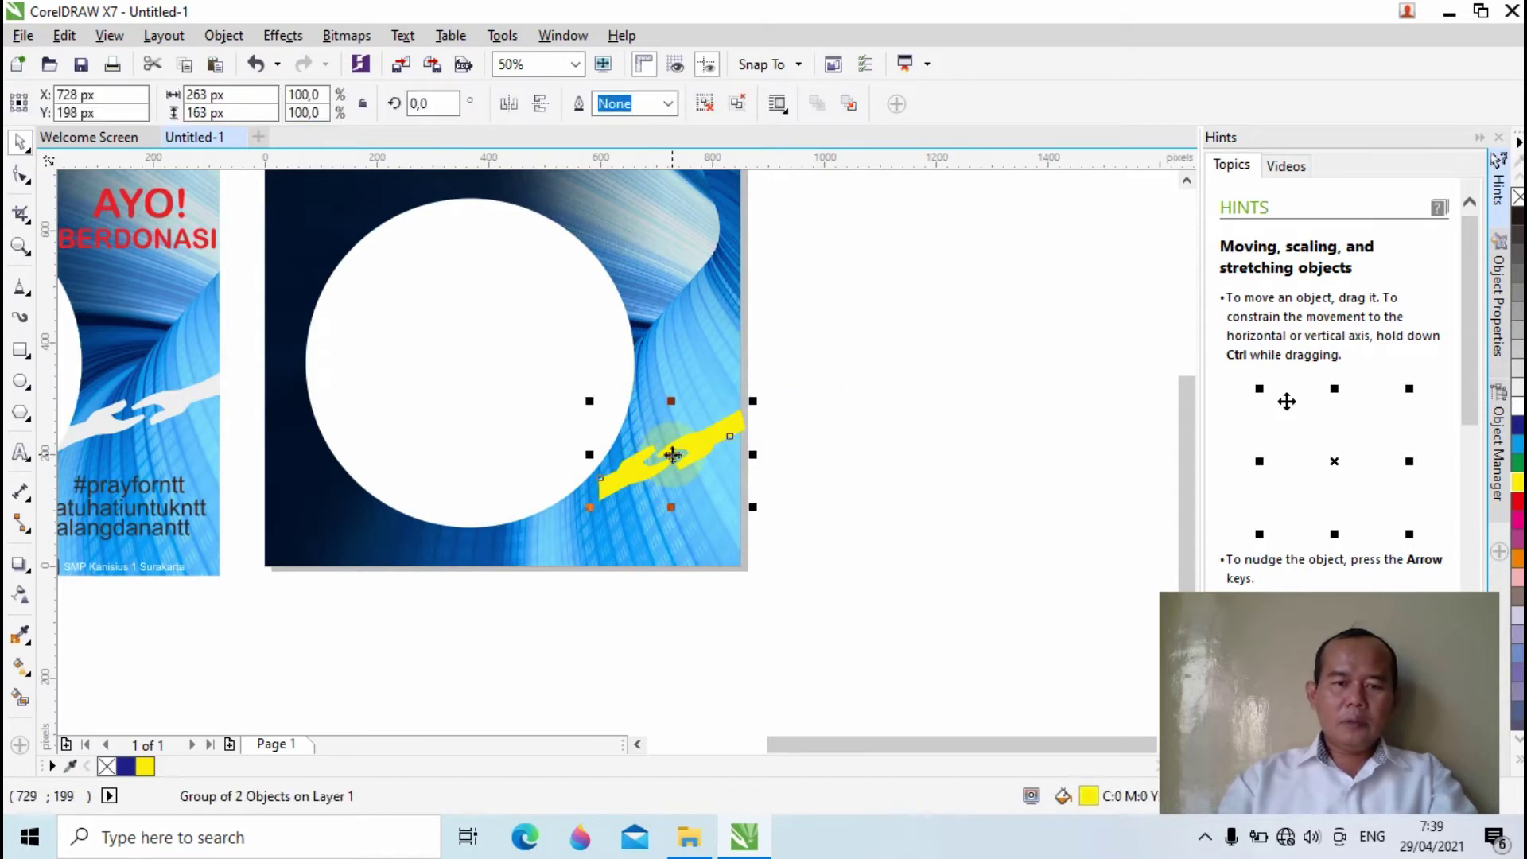
Rotate the hands group clockwise to about 353.7° and reposition it with the left wrist against the circle's lower-right edge
{"action": "left_click_drag", "start_coordinate": [668, 458], "coordinate": [671, 424]}
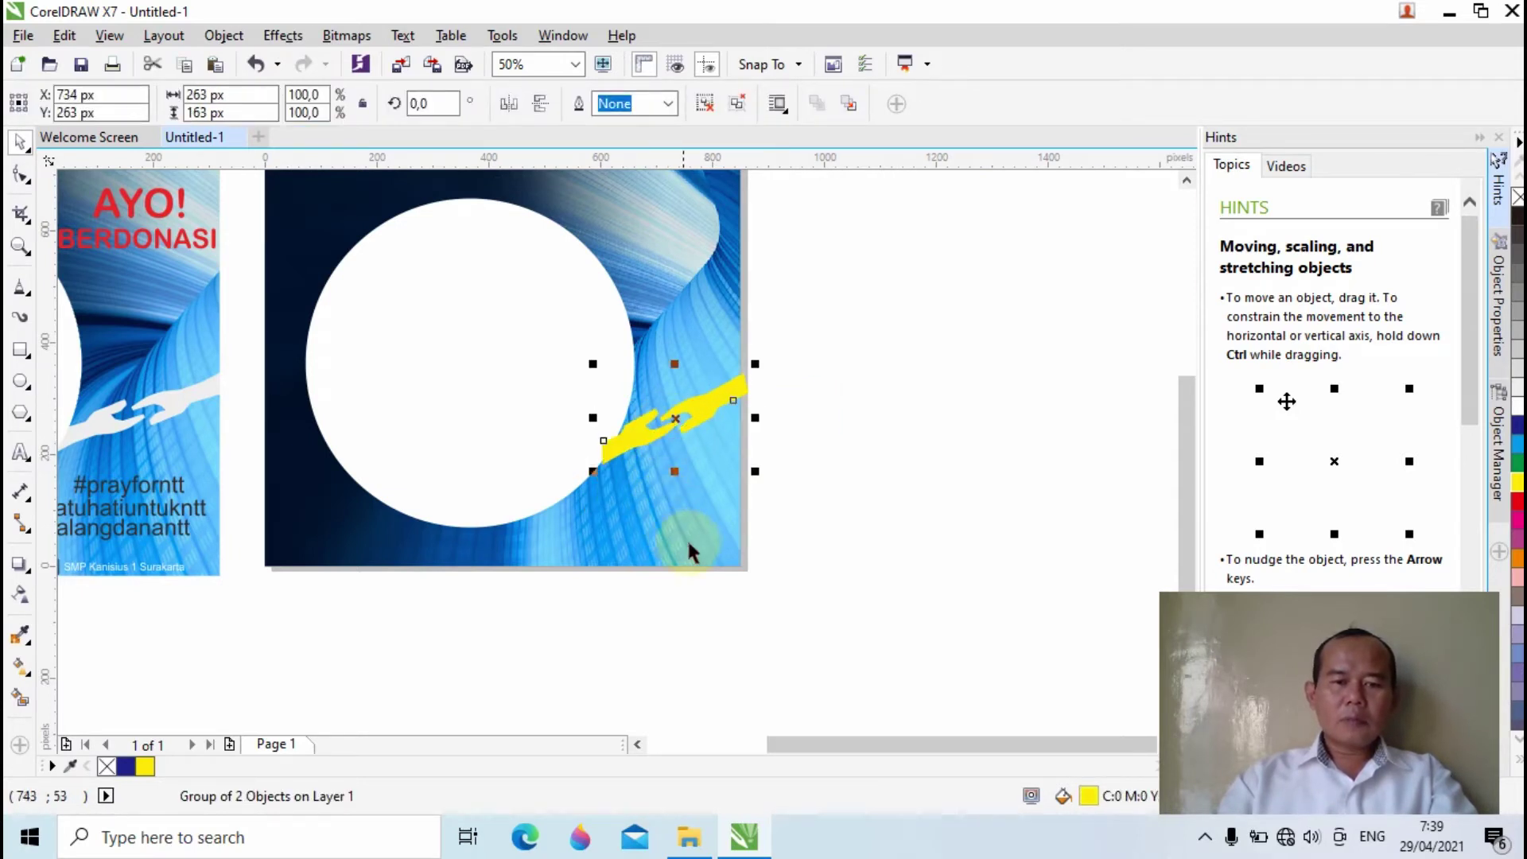
{"action": "left_click", "coordinate": [685, 413]}
{"action": "left_click_drag", "start_coordinate": [757, 365], "coordinate": [758, 380]}
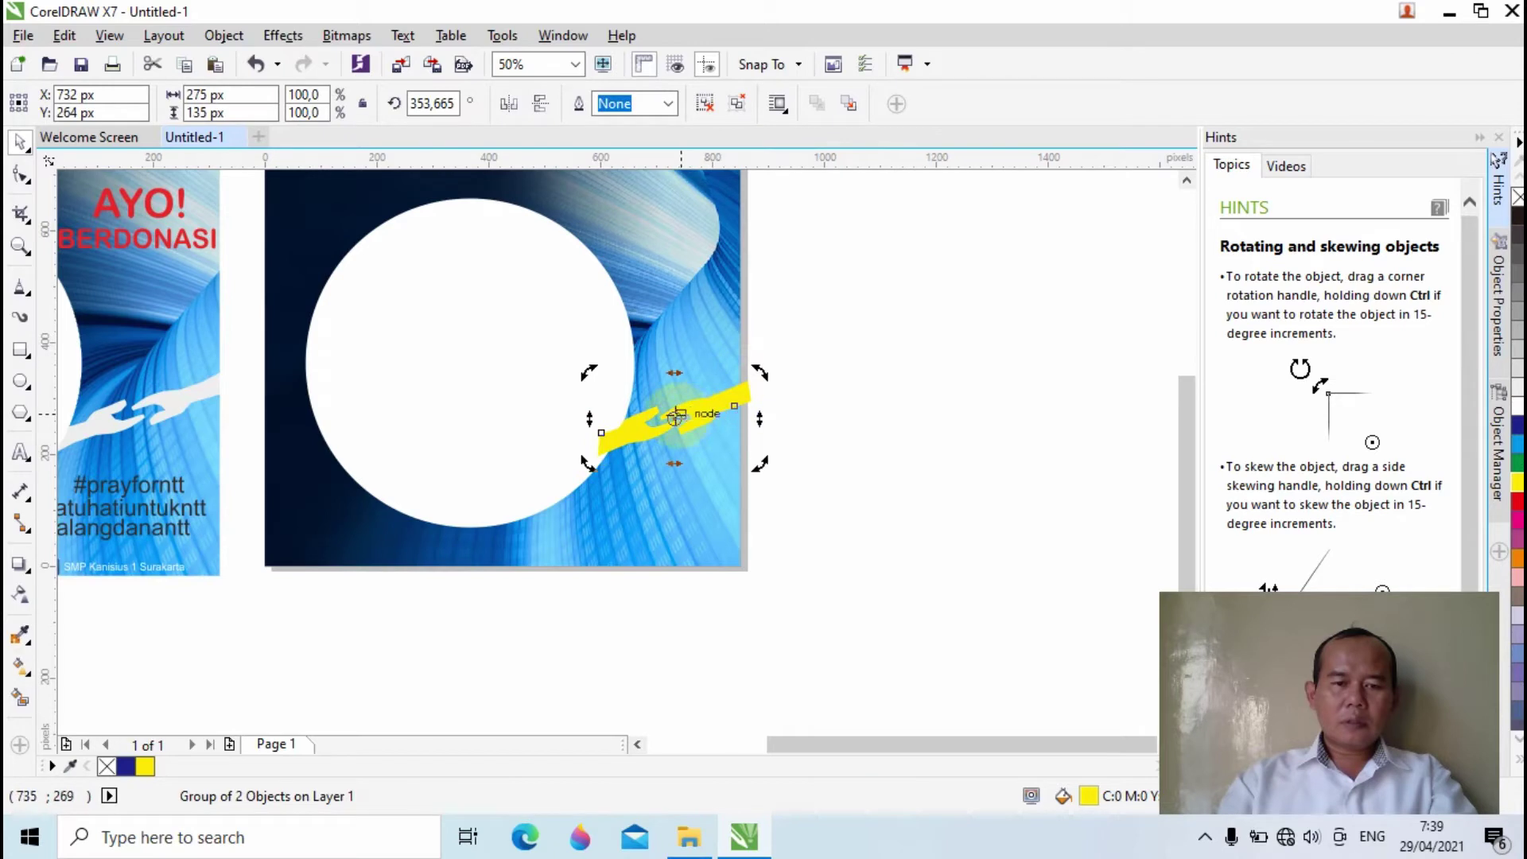
{"action": "left_click", "coordinate": [895, 432]}
{"action": "left_click", "coordinate": [712, 415]}
{"action": "left_click_drag", "start_coordinate": [681, 426], "coordinate": [687, 451]}
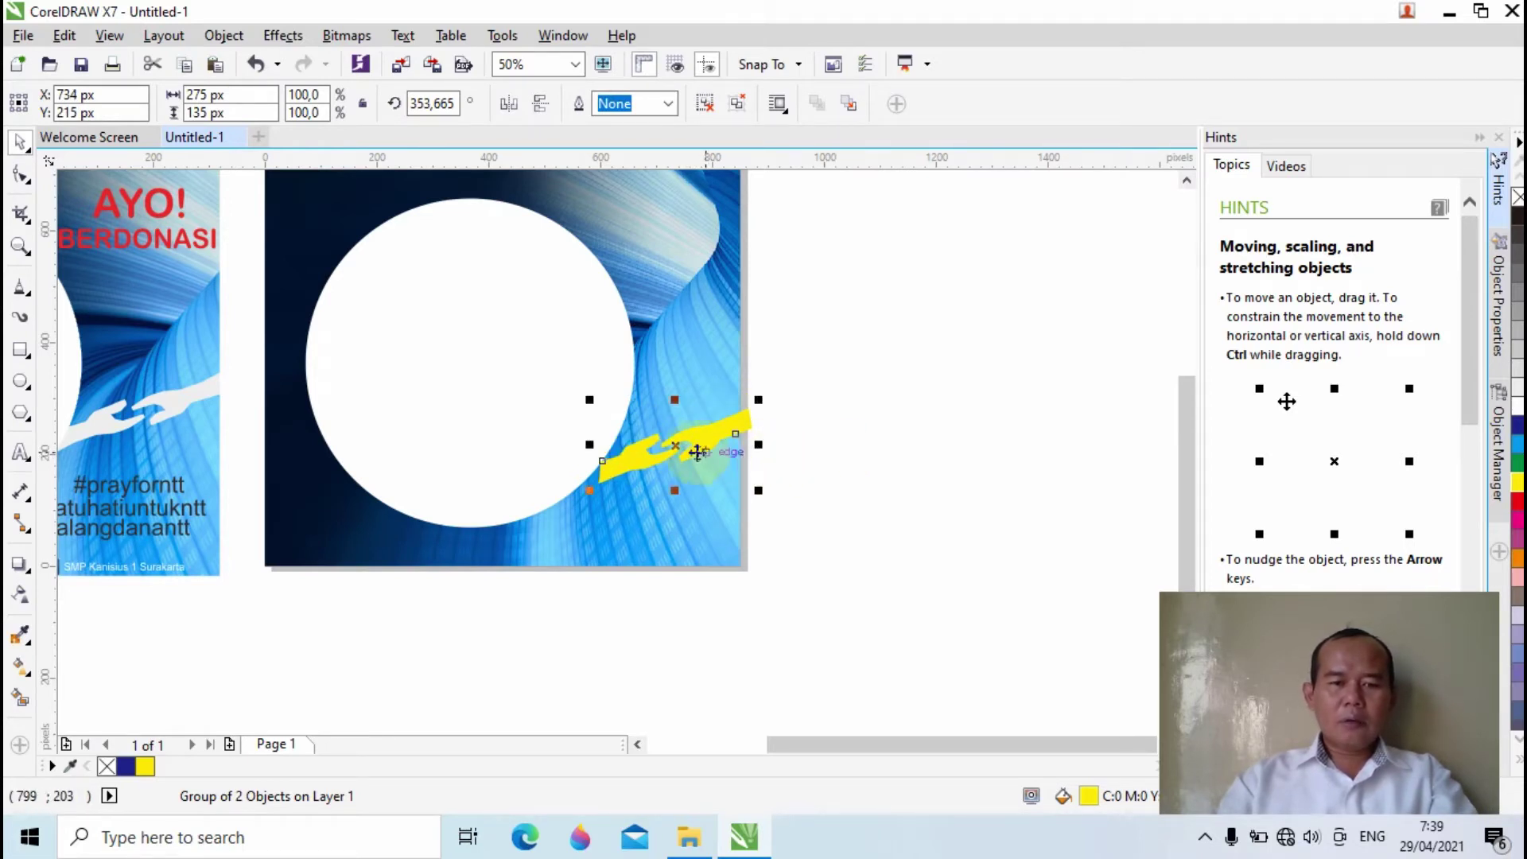
Scale the hands group to about 90%, rotate it to about 2.5°, and shift it so the left wrist overlaps the circle's edge
{"action": "mouse_move", "coordinate": [651, 446]}
{"action": "left_mouse_down"}
{"action": "mouse_move", "coordinate": [639, 438]}
{"action": "mouse_move", "coordinate": [659, 421]}
{"action": "left_mouse_up"}
{"action": "left_click_drag", "start_coordinate": [743, 373], "coordinate": [727, 384]}
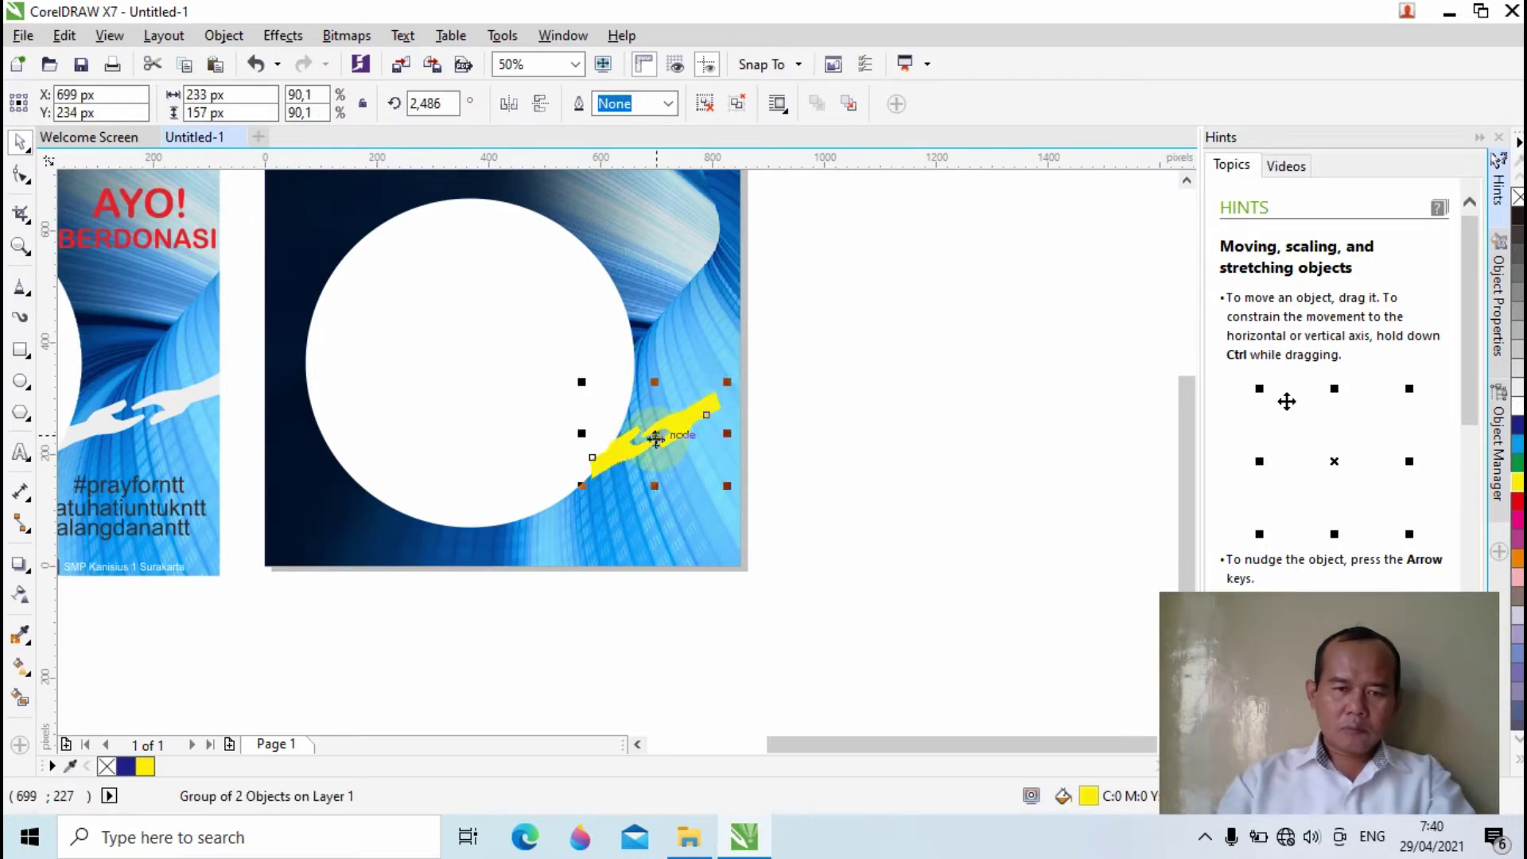
{"action": "mouse_move", "coordinate": [655, 438]}
{"action": "left_mouse_down"}
{"action": "mouse_move", "coordinate": [679, 439]}
{"action": "mouse_move", "coordinate": [658, 441]}
{"action": "left_mouse_up"}
{"action": "scroll", "coordinate": [641, 478], "scroll_direction": "up", "scroll_amount": 2}
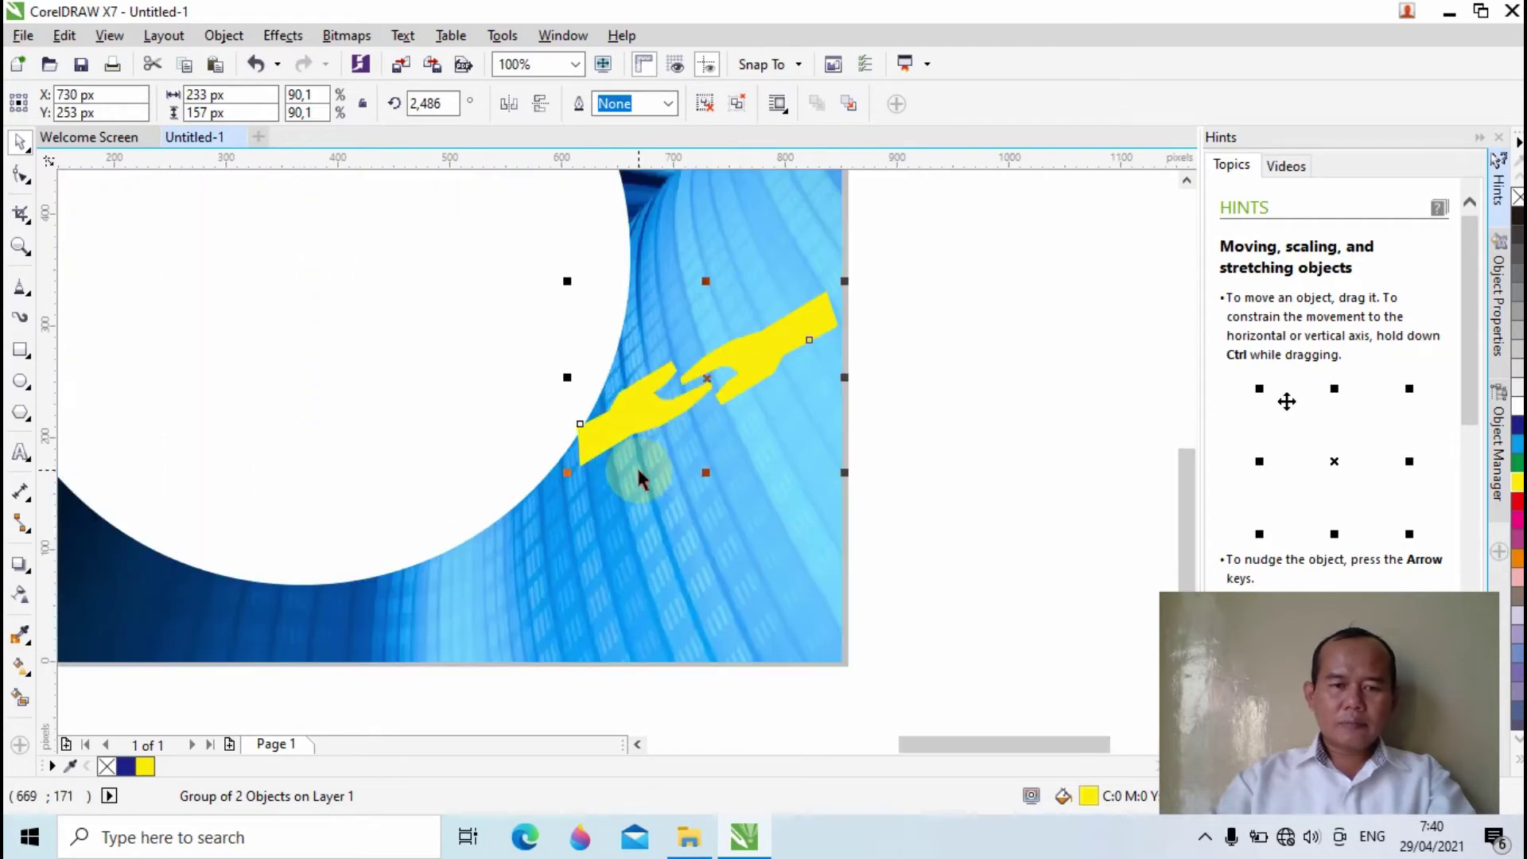
{"action": "scroll", "coordinate": [716, 370], "scroll_direction": "up", "scroll_amount": 1}
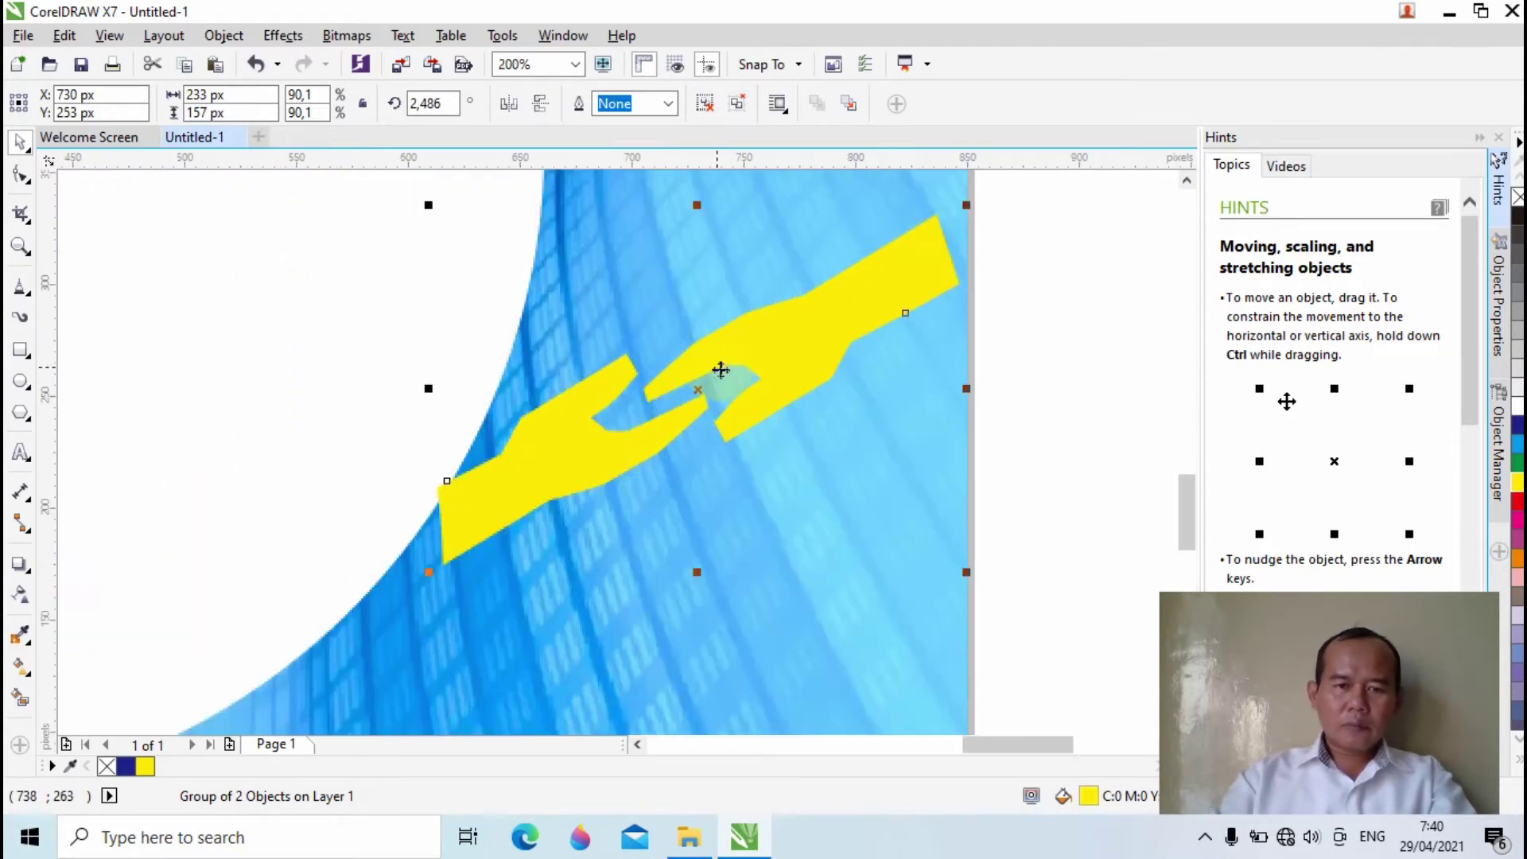
{"action": "mouse_move", "coordinate": [686, 382]}
{"action": "left_mouse_down"}
{"action": "mouse_move", "coordinate": [697, 396]}
{"action": "mouse_move", "coordinate": [680, 365]}
{"action": "left_mouse_up"}
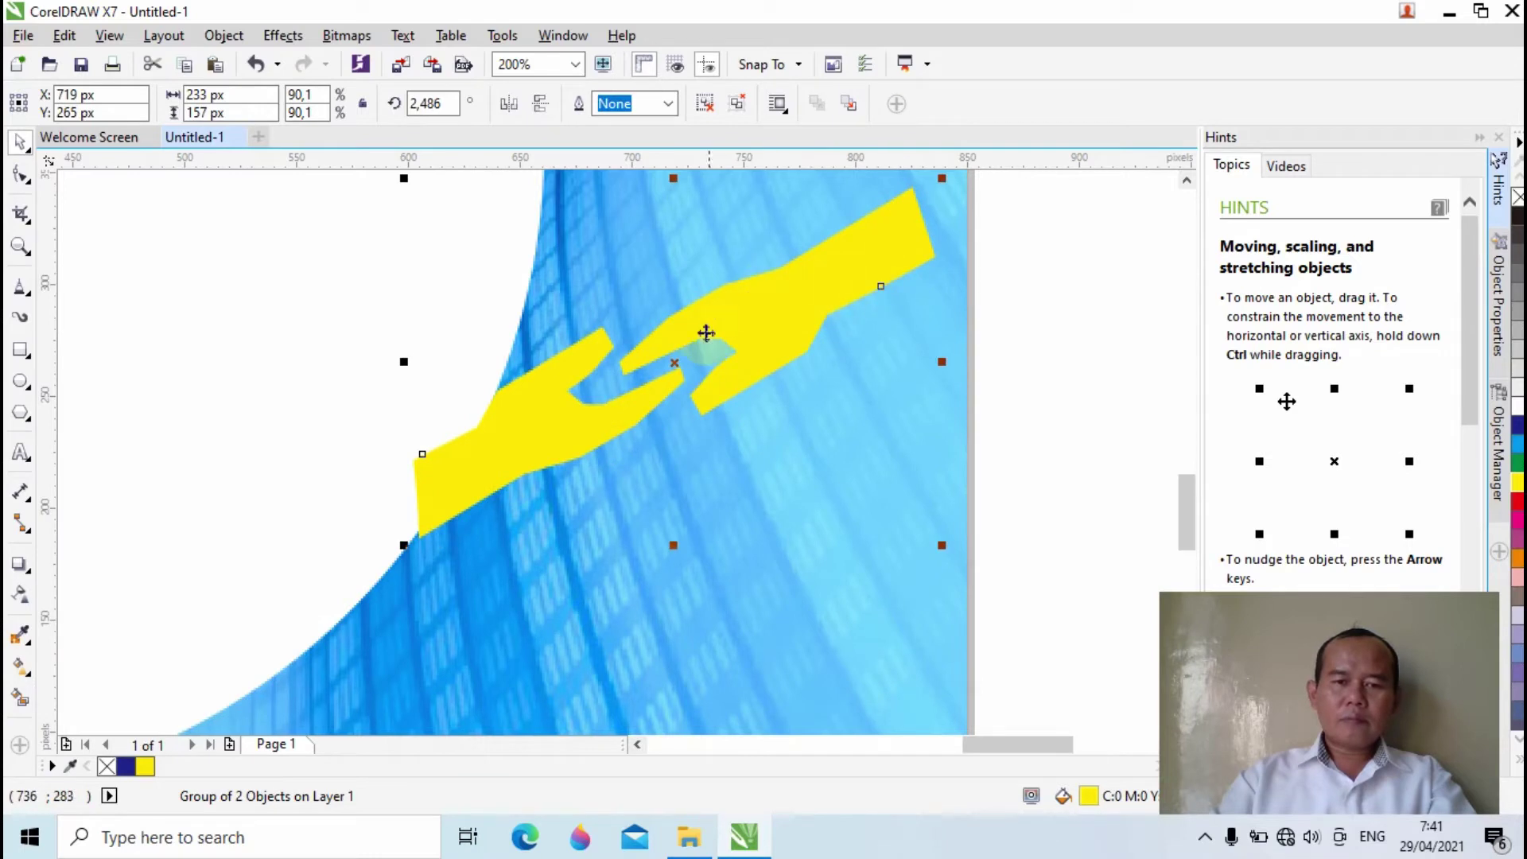
Rotate the hands group to about 352.9°, shrink it to about 79%, and fit it between the circle's edge and the poster's right border
{"action": "left_click", "coordinate": [676, 362]}
{"action": "left_click_drag", "start_coordinate": [945, 183], "coordinate": [979, 230]}
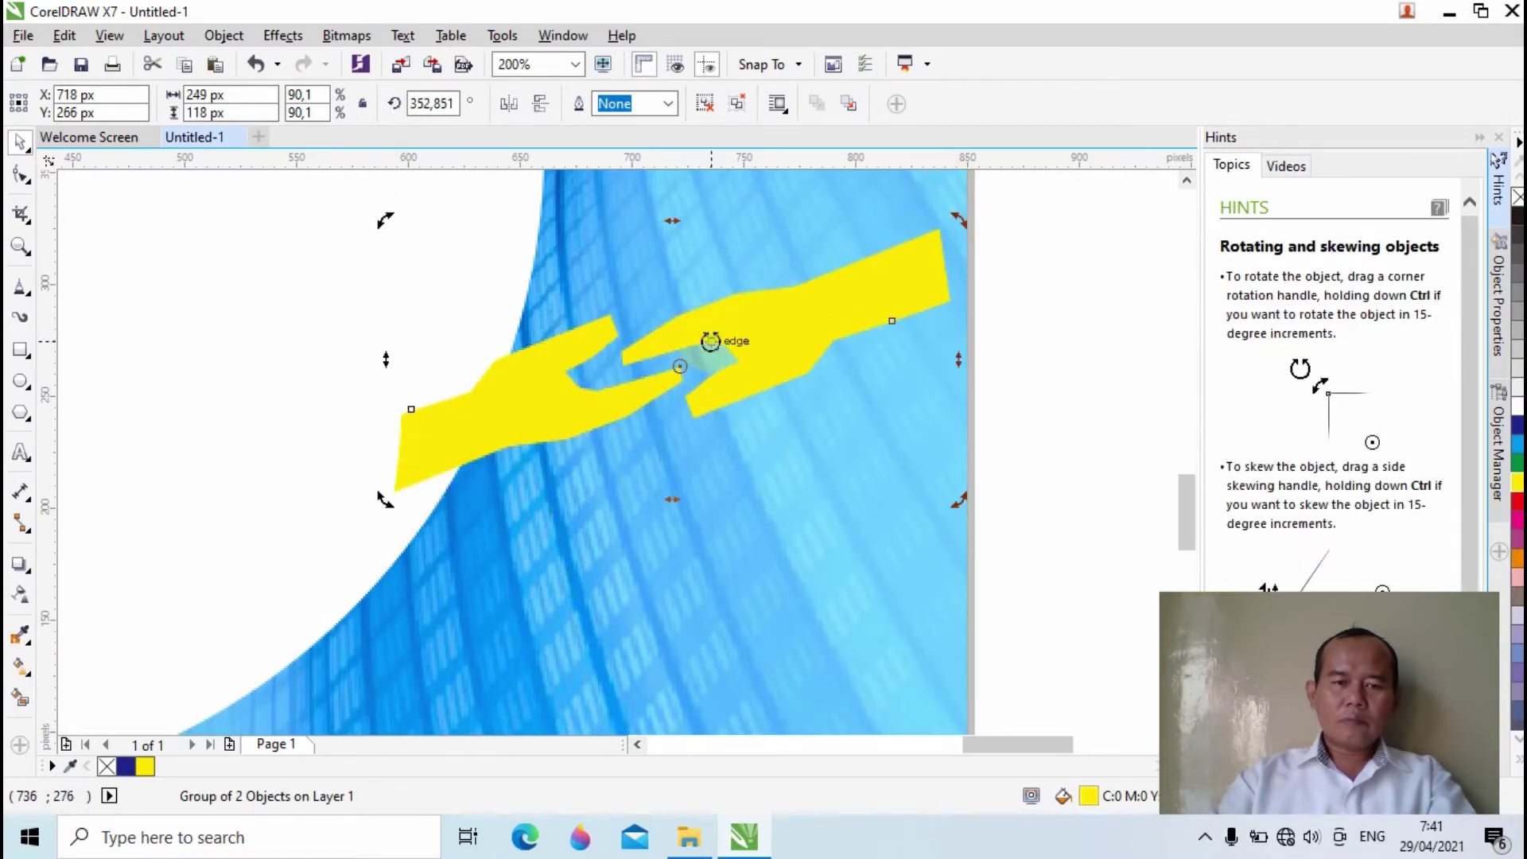
{"action": "left_click", "coordinate": [720, 346]}
{"action": "left_click_drag", "start_coordinate": [672, 351], "coordinate": [709, 429]}
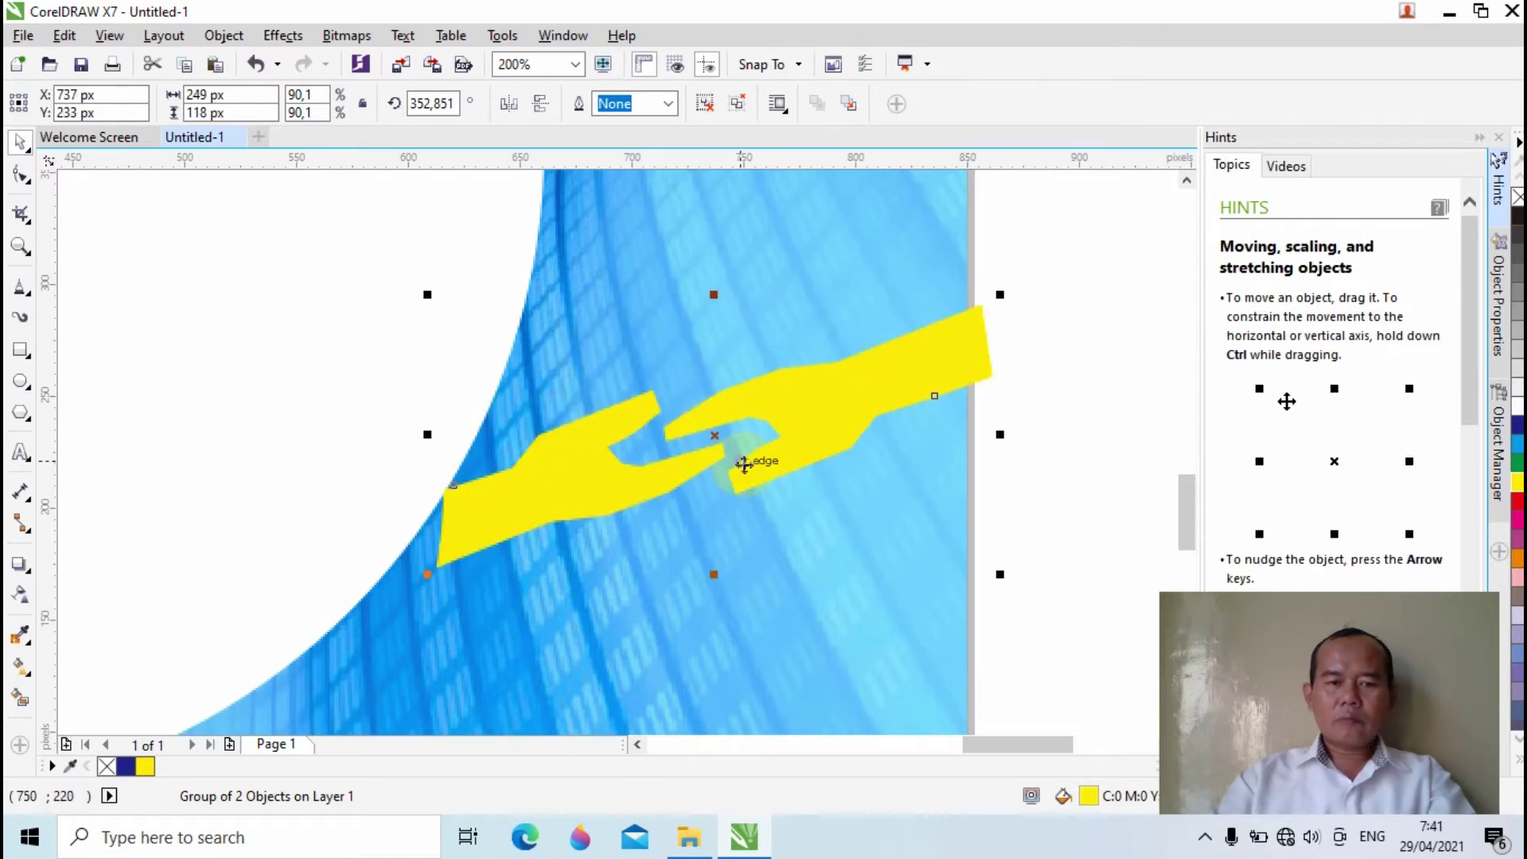
{"action": "scroll", "coordinate": [744, 463], "scroll_direction": "down", "scroll_amount": 2}
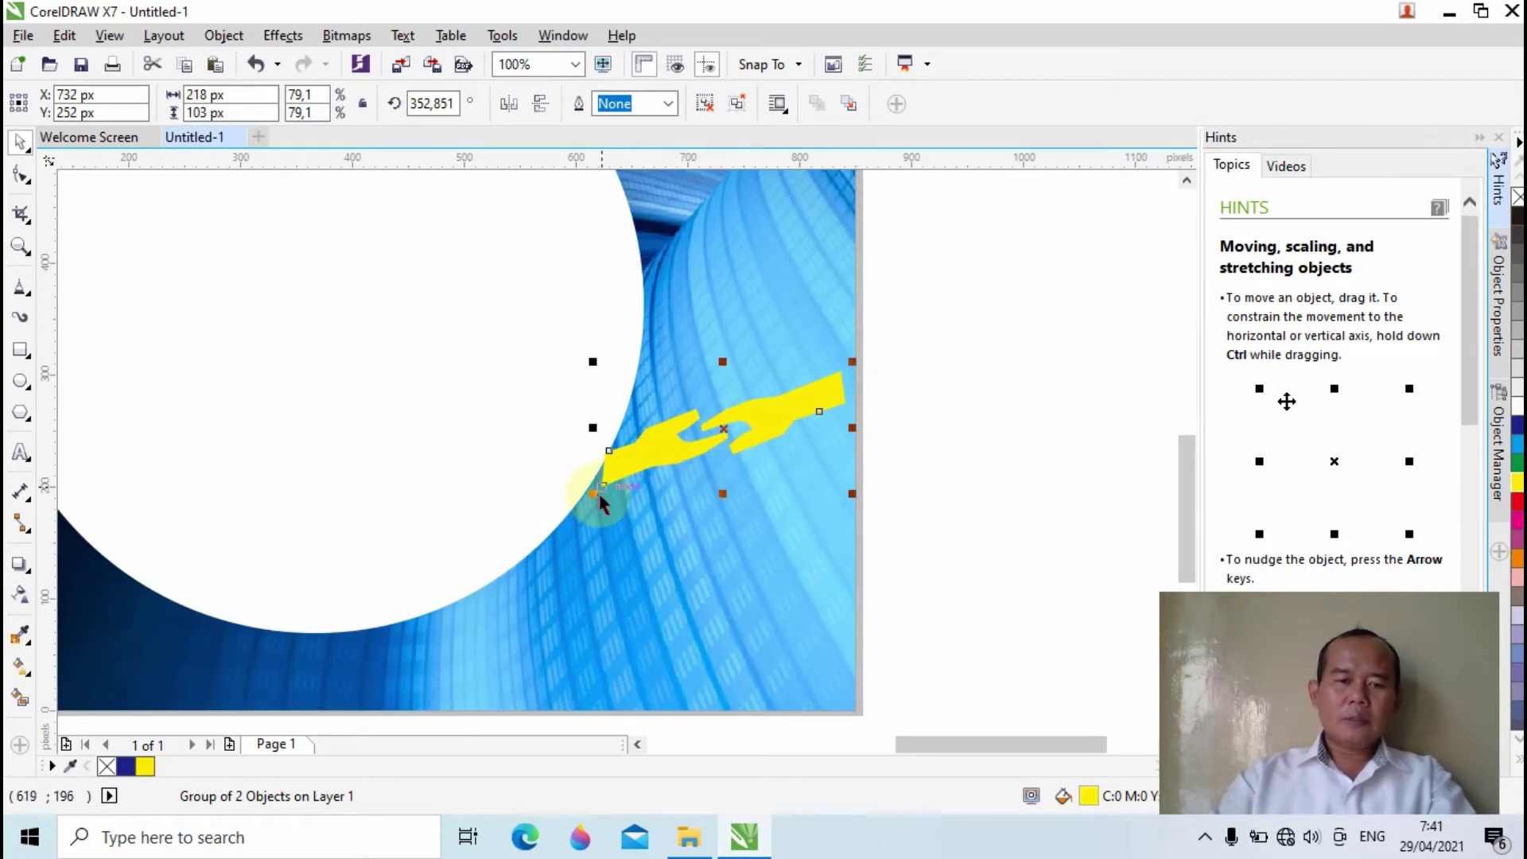
Ungroup the two hands so their nodes can be edited separately
{"action": "scroll", "coordinate": [629, 490], "scroll_direction": "up", "scroll_amount": 3}
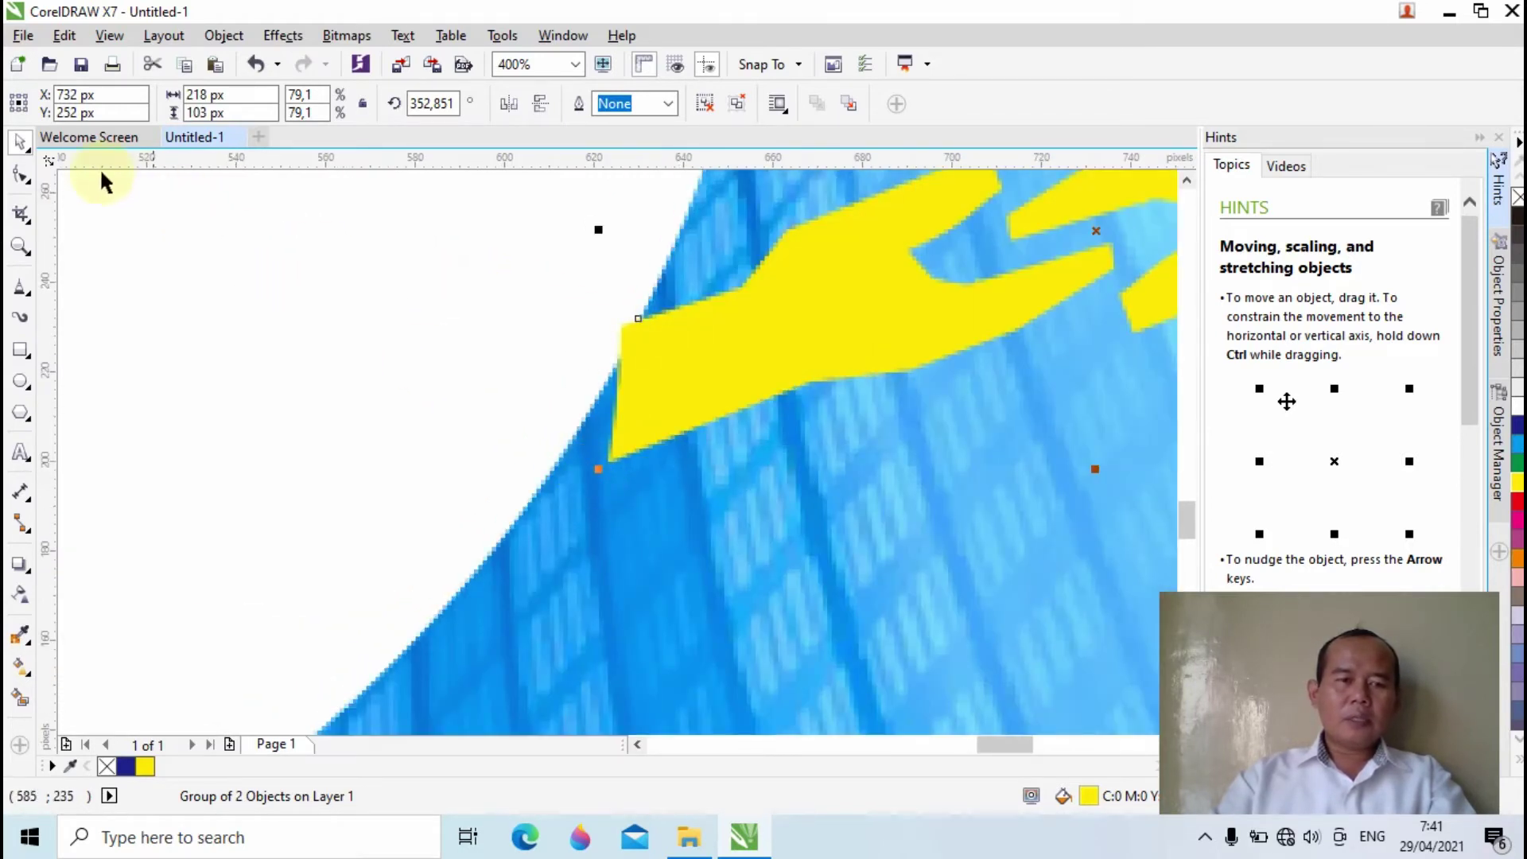
{"action": "left_click", "coordinate": [20, 175]}
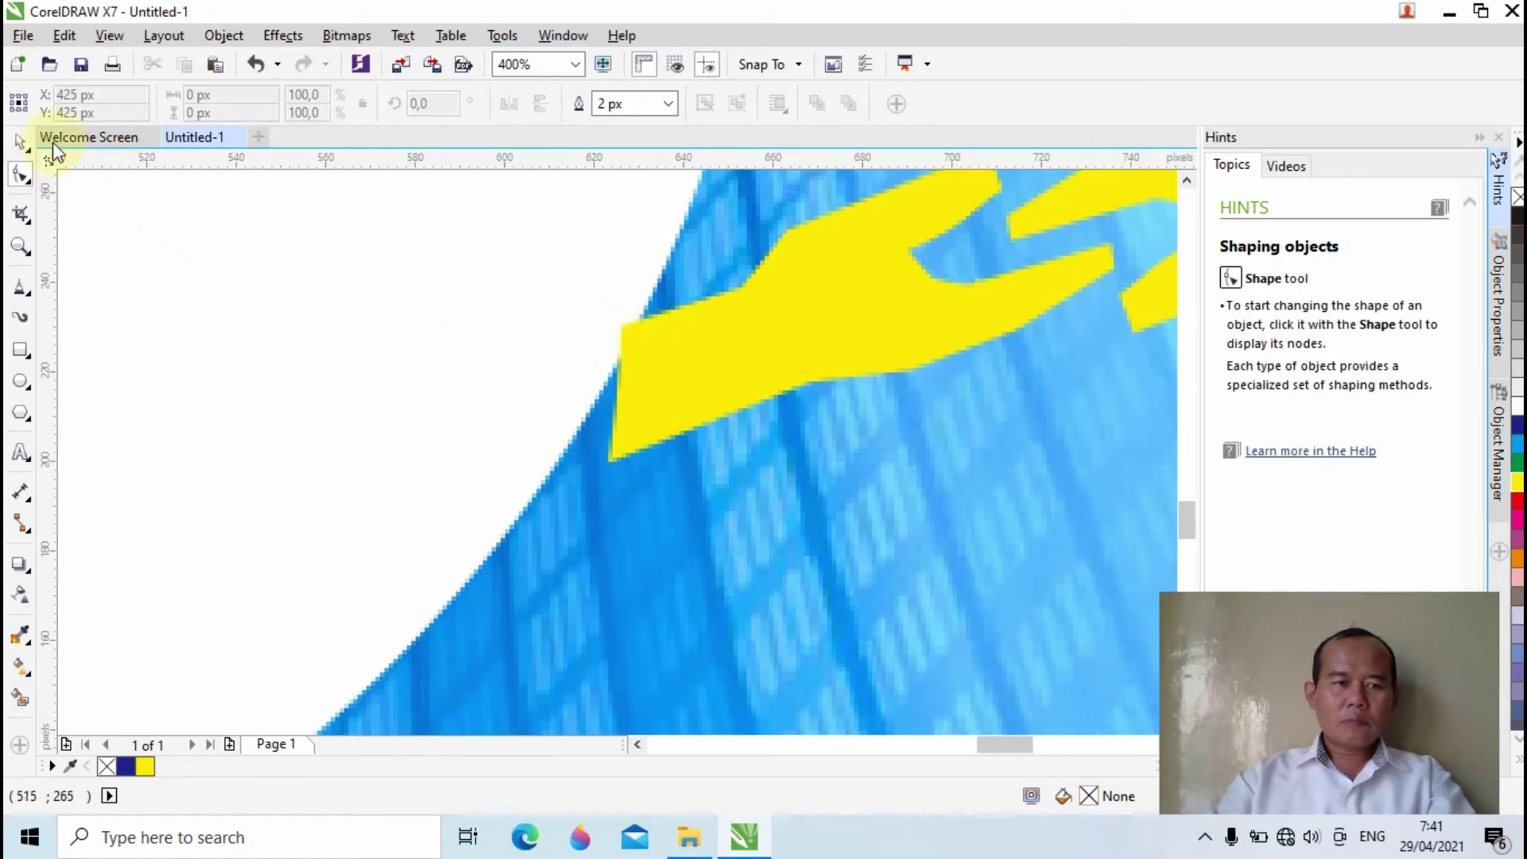
{"action": "left_click", "coordinate": [19, 141]}
{"action": "left_click", "coordinate": [719, 336]}
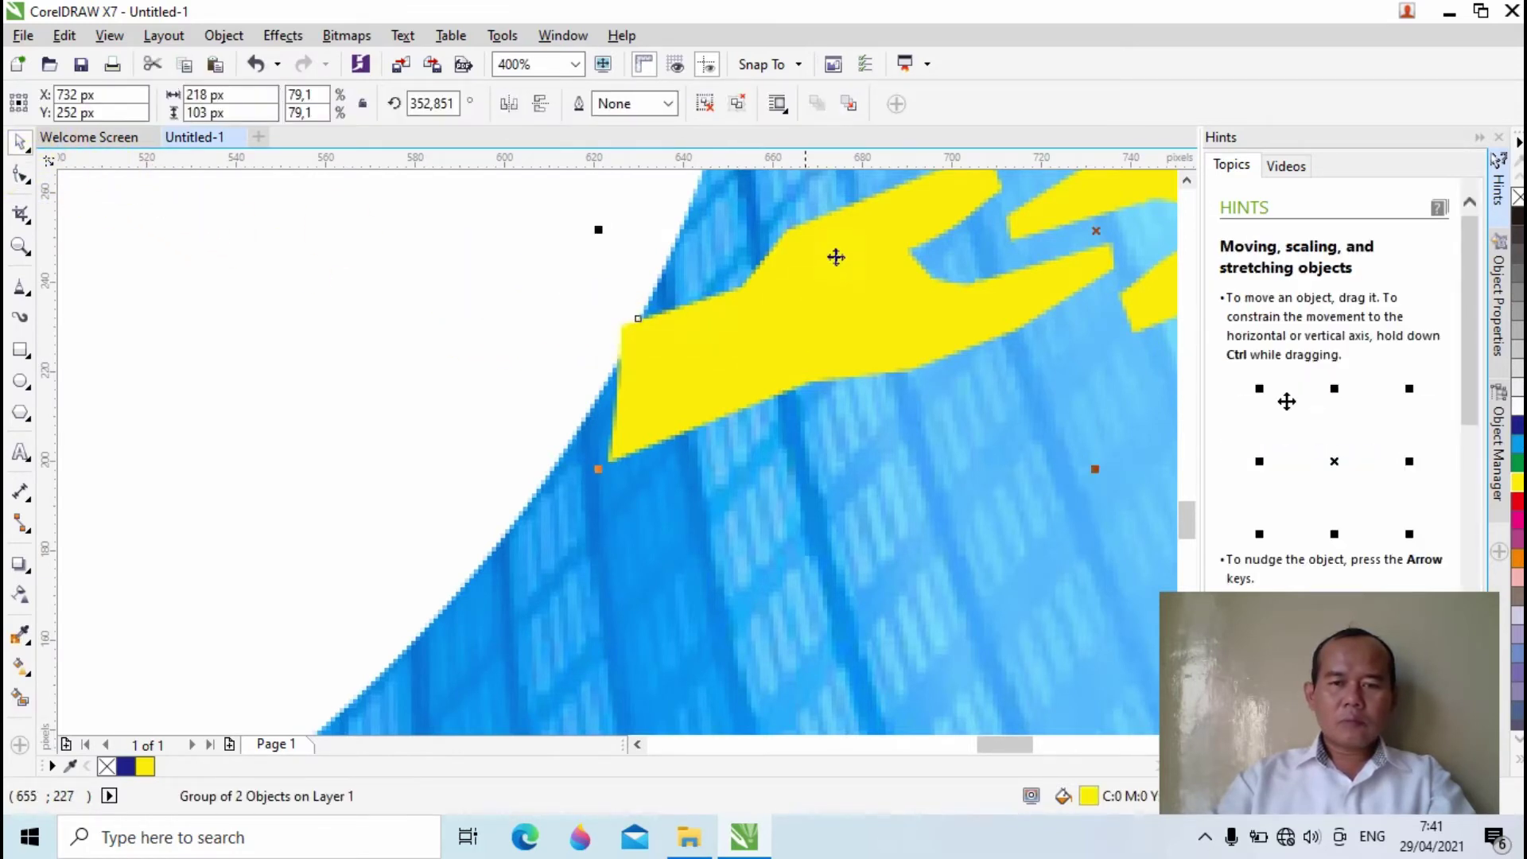
{"action": "left_click", "coordinate": [705, 103]}
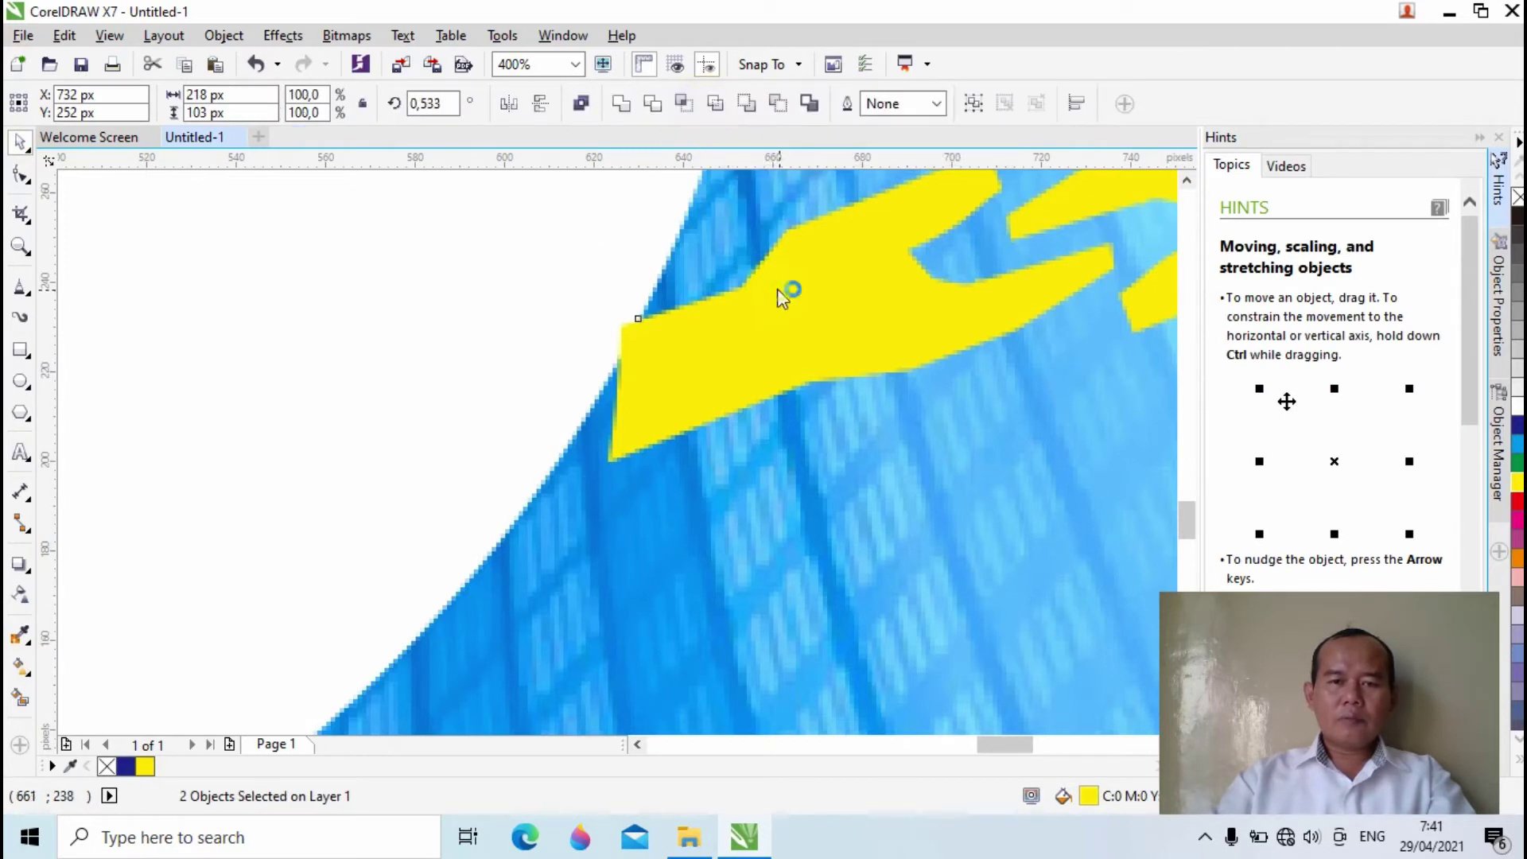
{"action": "left_click", "coordinate": [729, 351]}
{"action": "left_click", "coordinate": [747, 352]}
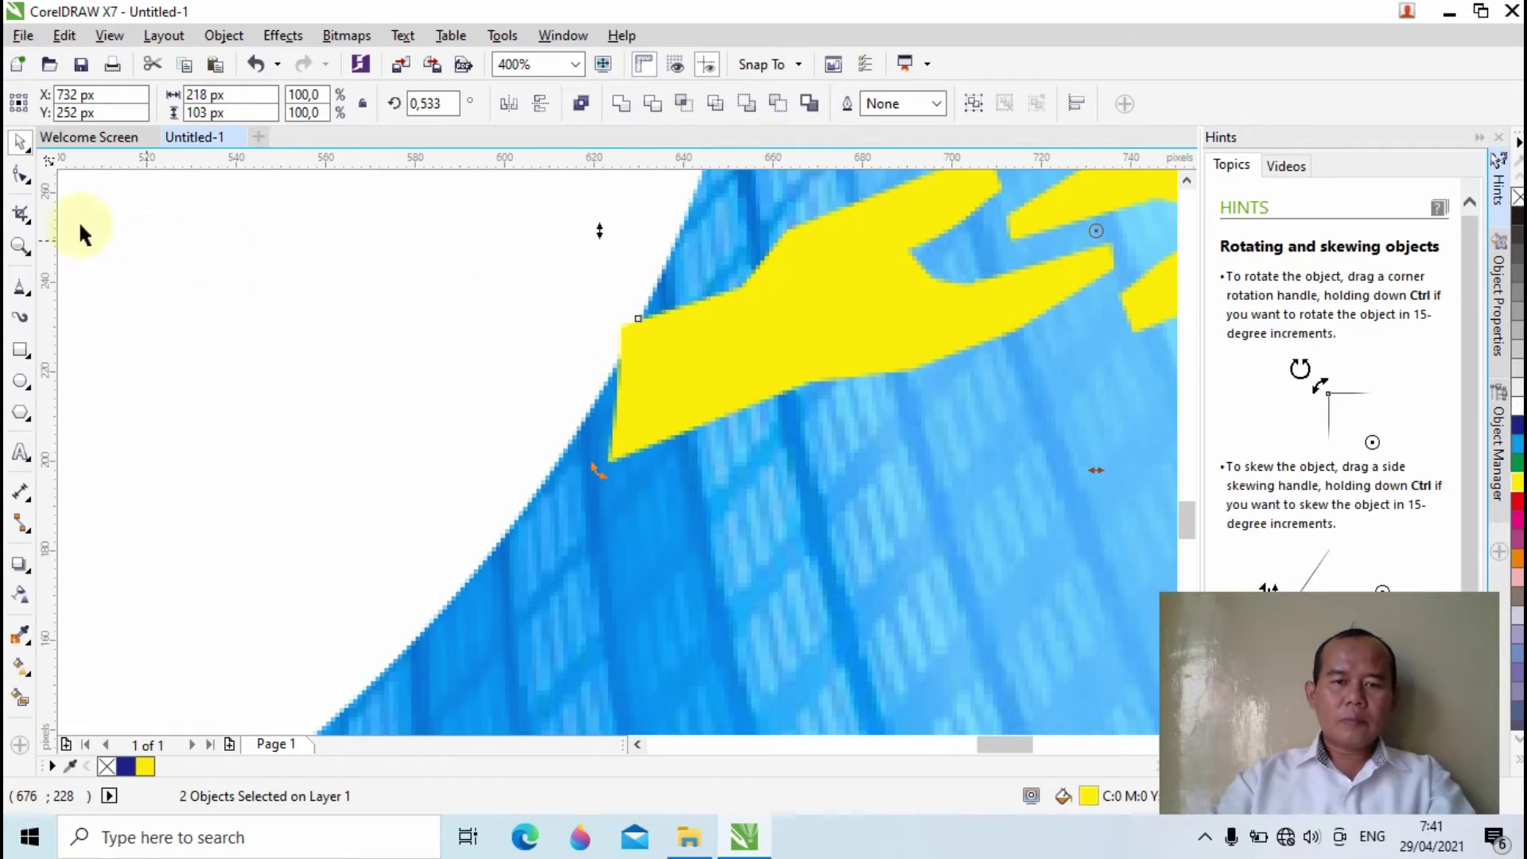
{"action": "left_click", "coordinate": [784, 337]}
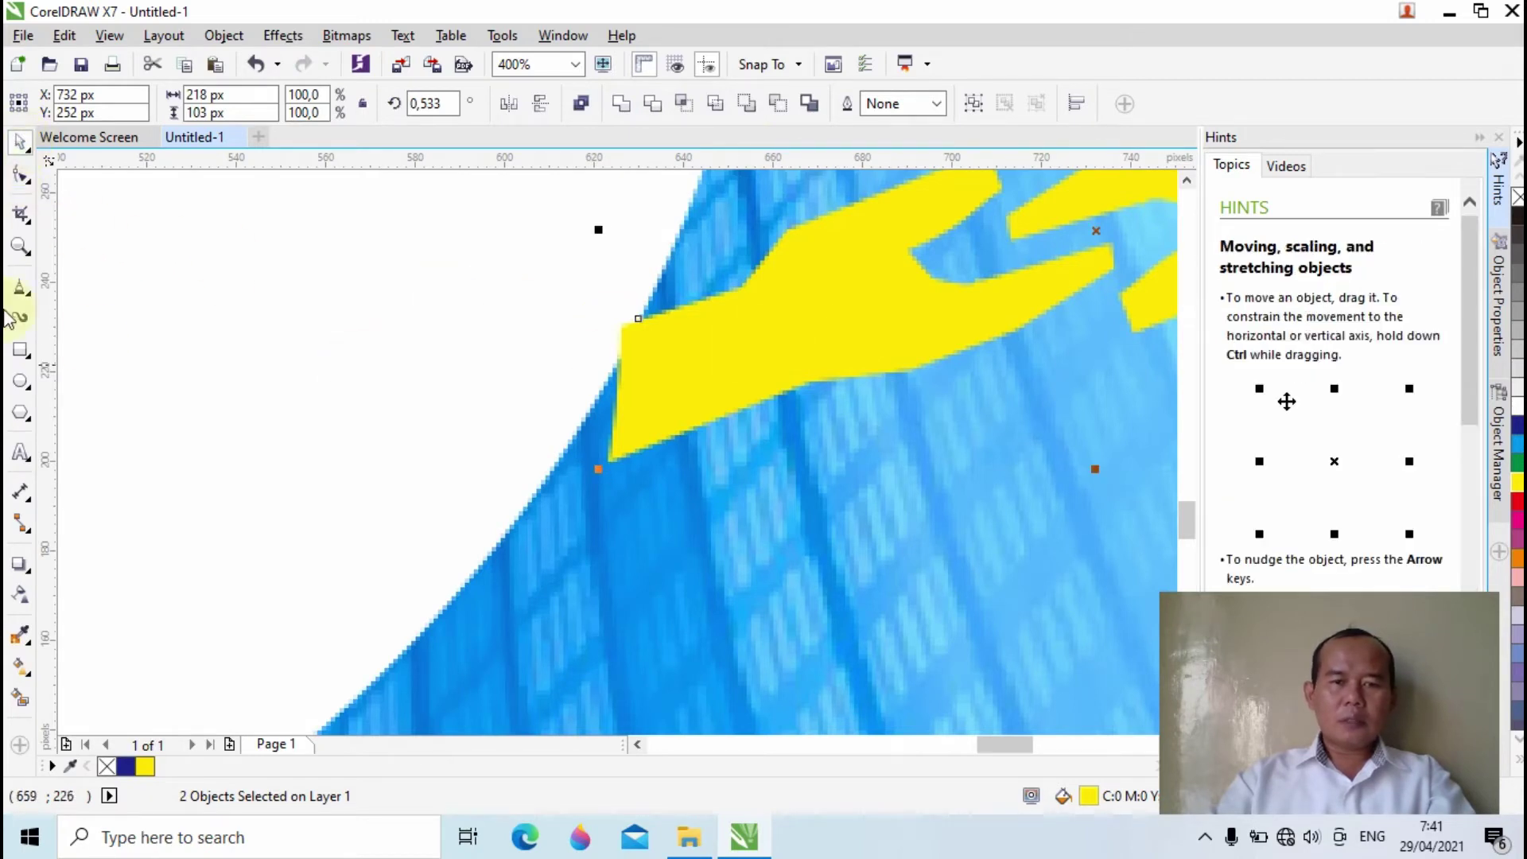
Reshape the left hand's wrist with the Shape tool, moving its corner nodes and curve handle to follow the circle's edge
{"action": "left_click", "coordinate": [24, 180]}
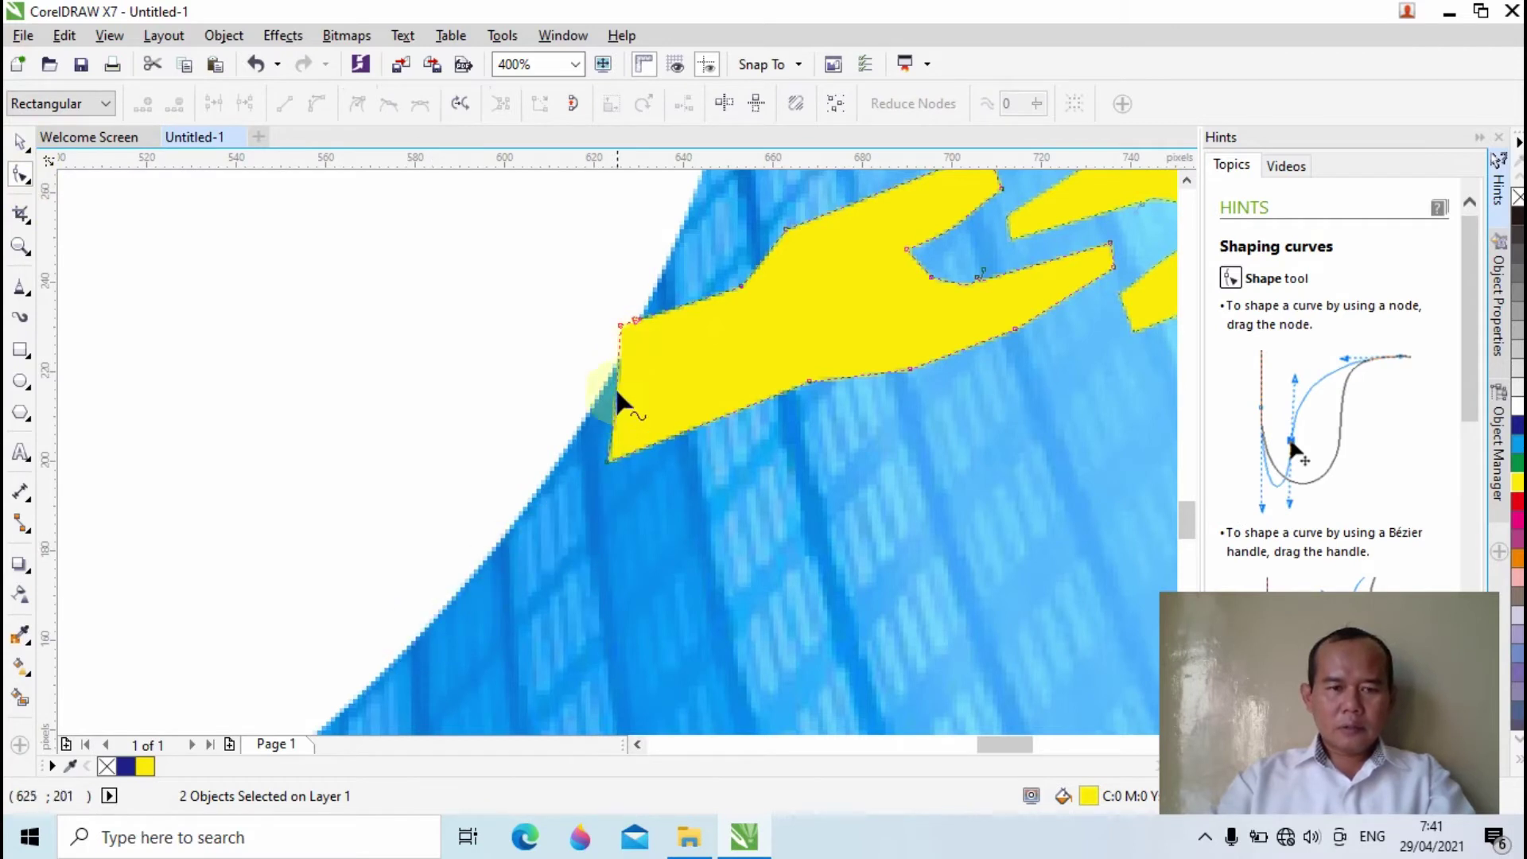
{"action": "left_click_drag", "start_coordinate": [620, 330], "coordinate": [634, 342]}
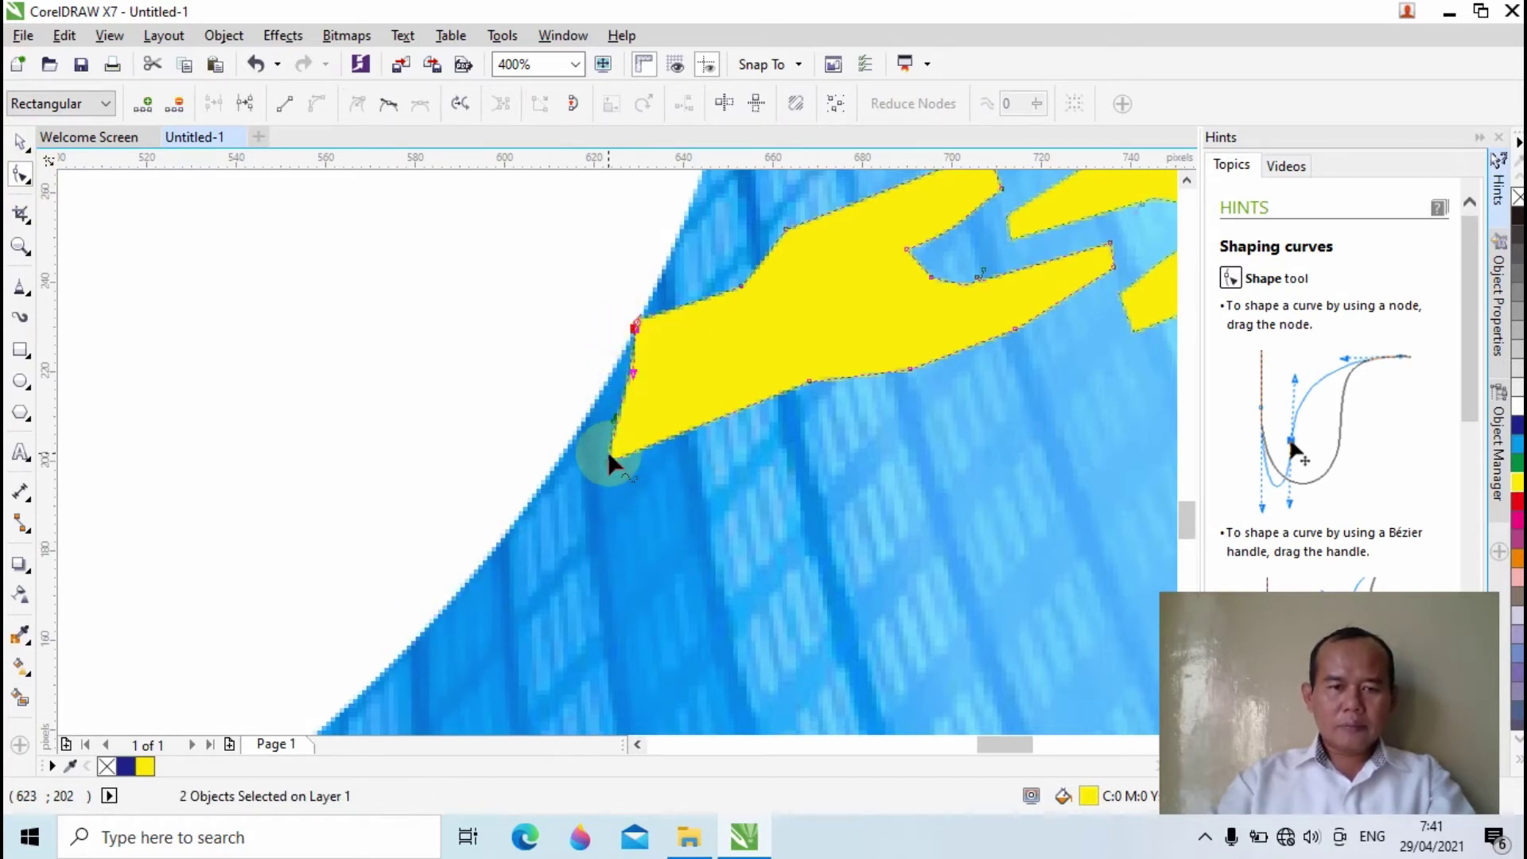
{"action": "left_click_drag", "start_coordinate": [610, 462], "coordinate": [565, 446]}
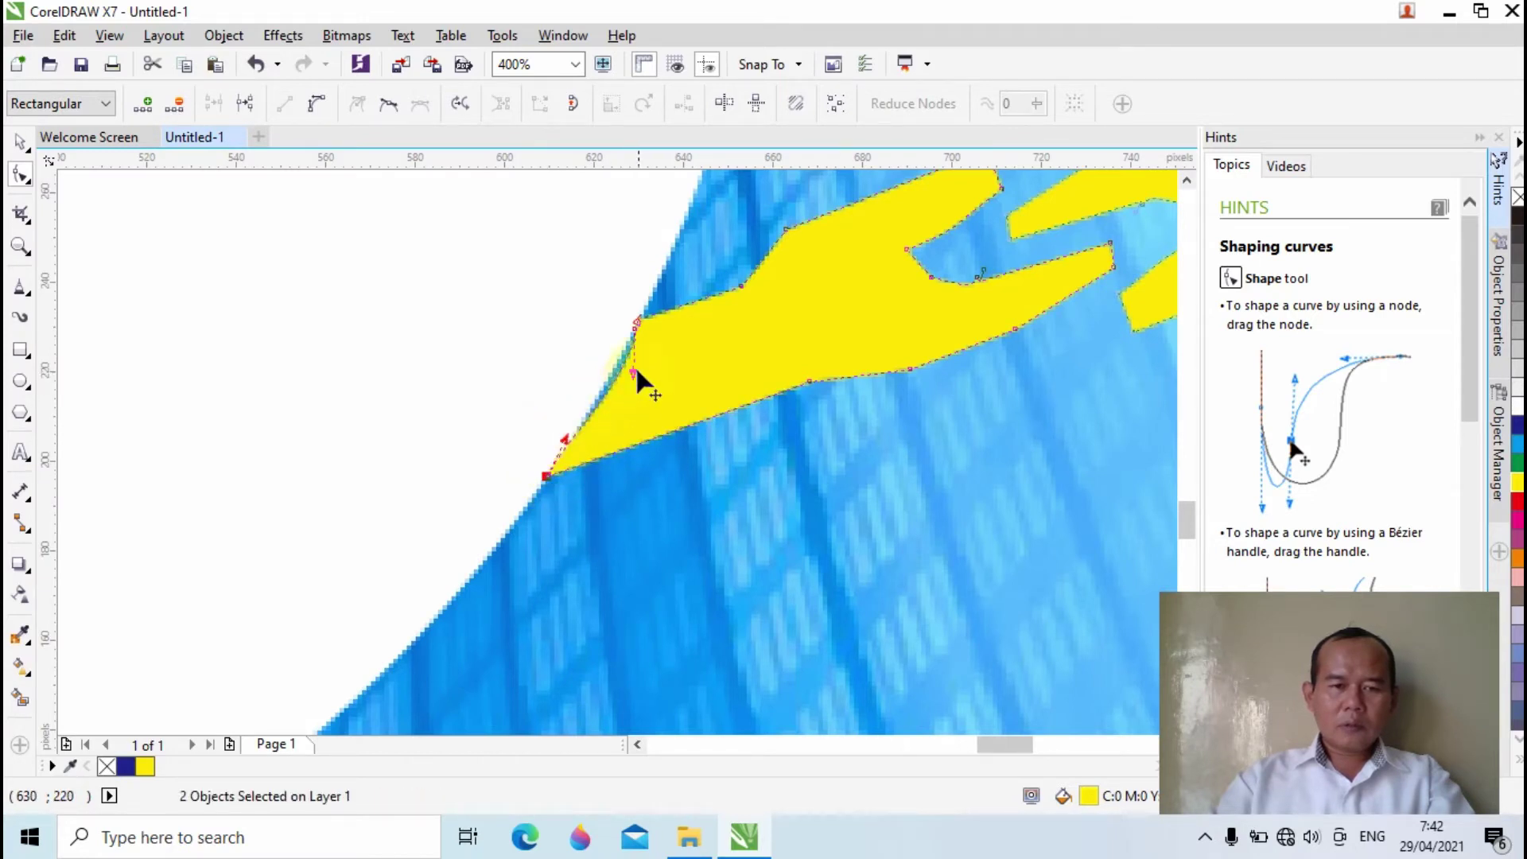
{"action": "left_click_drag", "start_coordinate": [628, 372], "coordinate": [619, 370]}
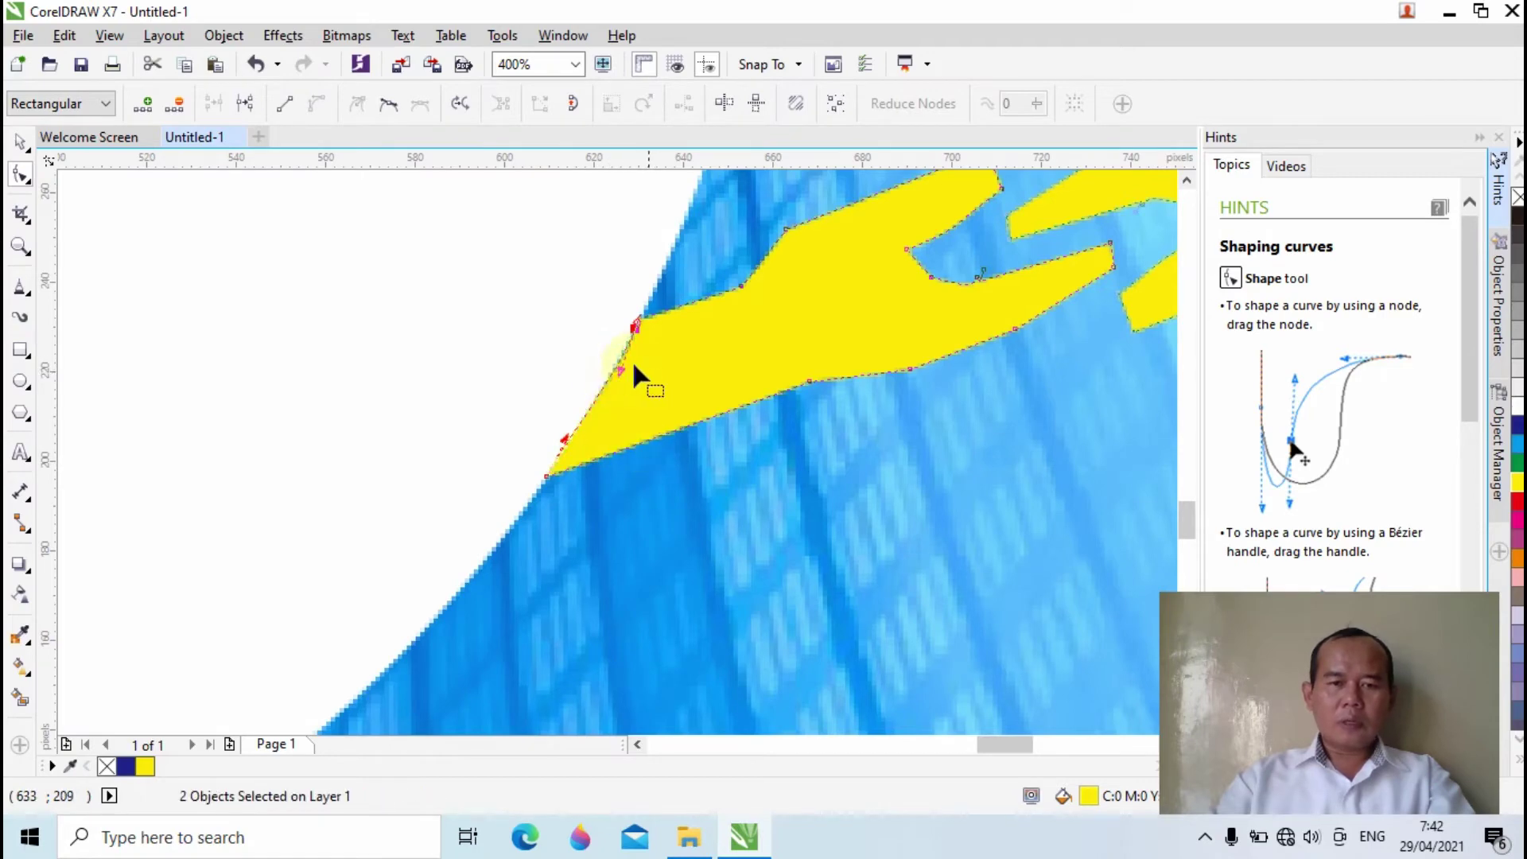
{"action": "scroll", "coordinate": [637, 342], "scroll_direction": "down", "scroll_amount": 3}
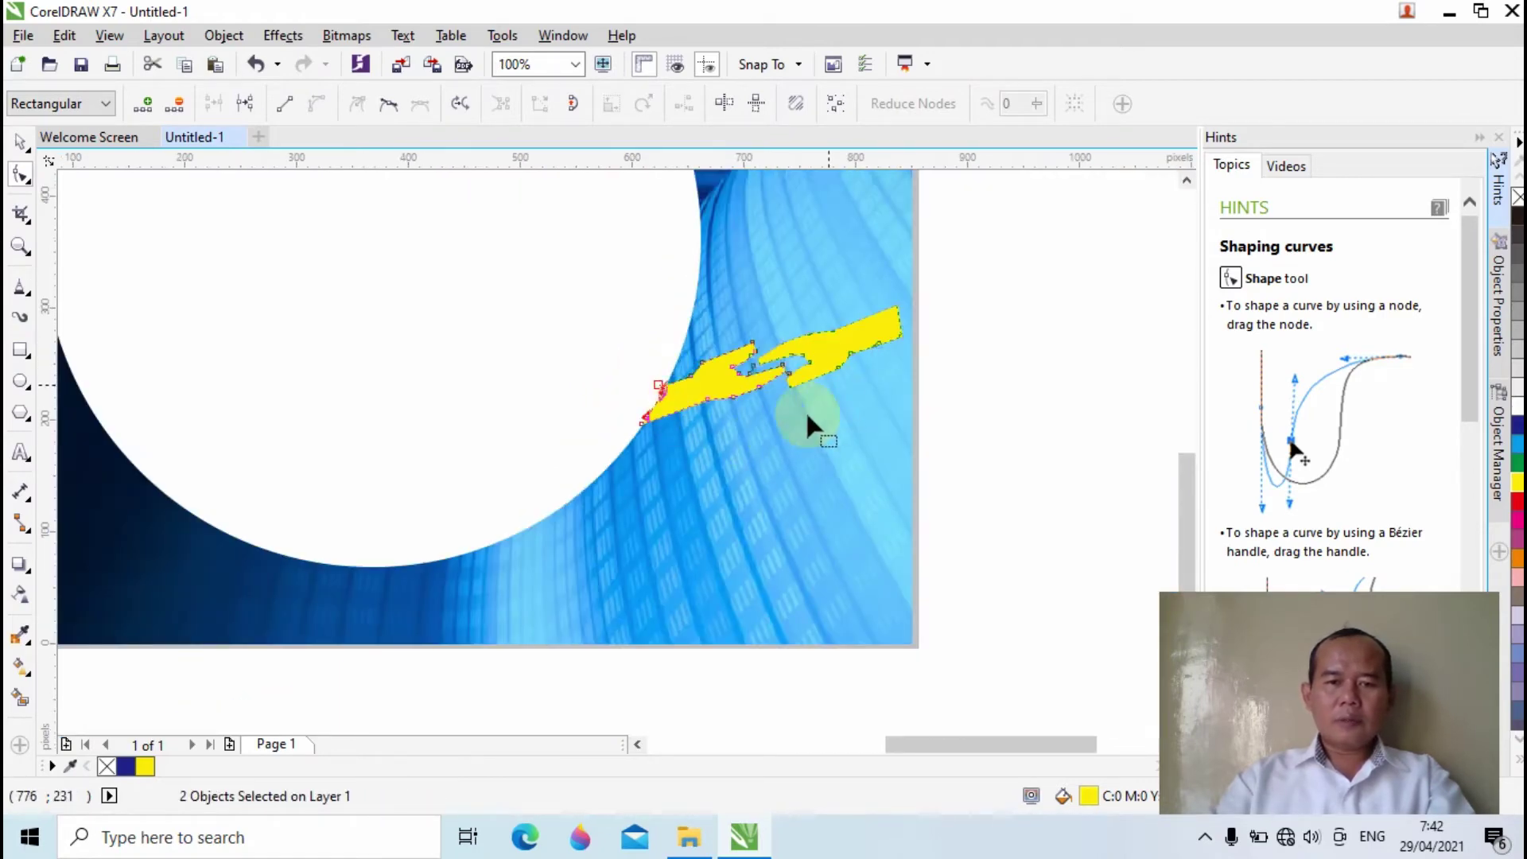
Select both hands and enlarge them proportionally to about 245 × 113 px so the right wrist reaches the poster's right border
{"action": "key", "text": "space"}
{"action": "scroll", "coordinate": [914, 334], "scroll_direction": "up", "scroll_amount": 1}
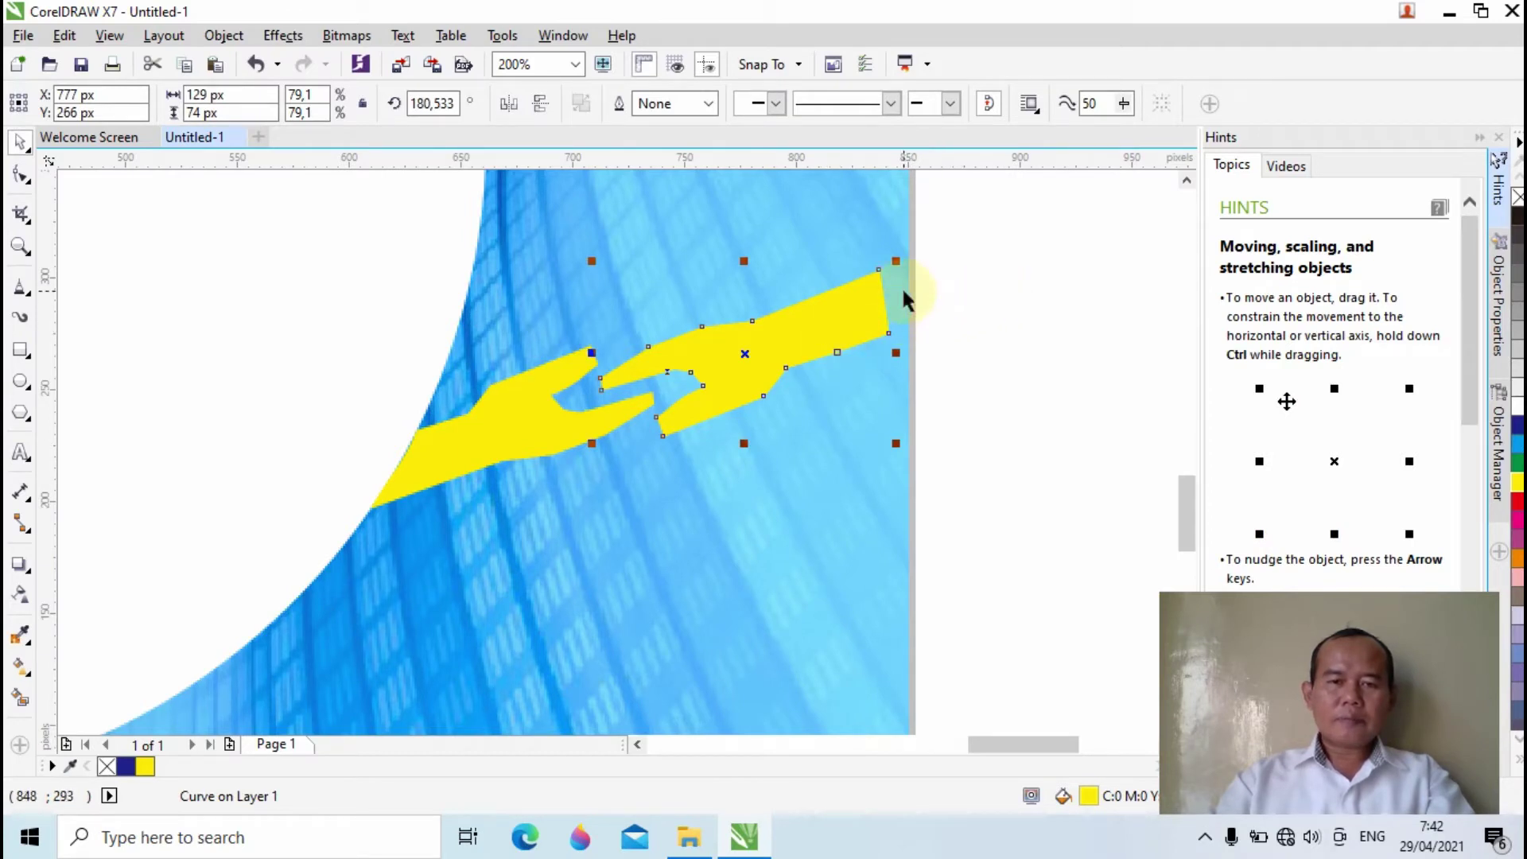
{"action": "left_click", "coordinate": [21, 175]}
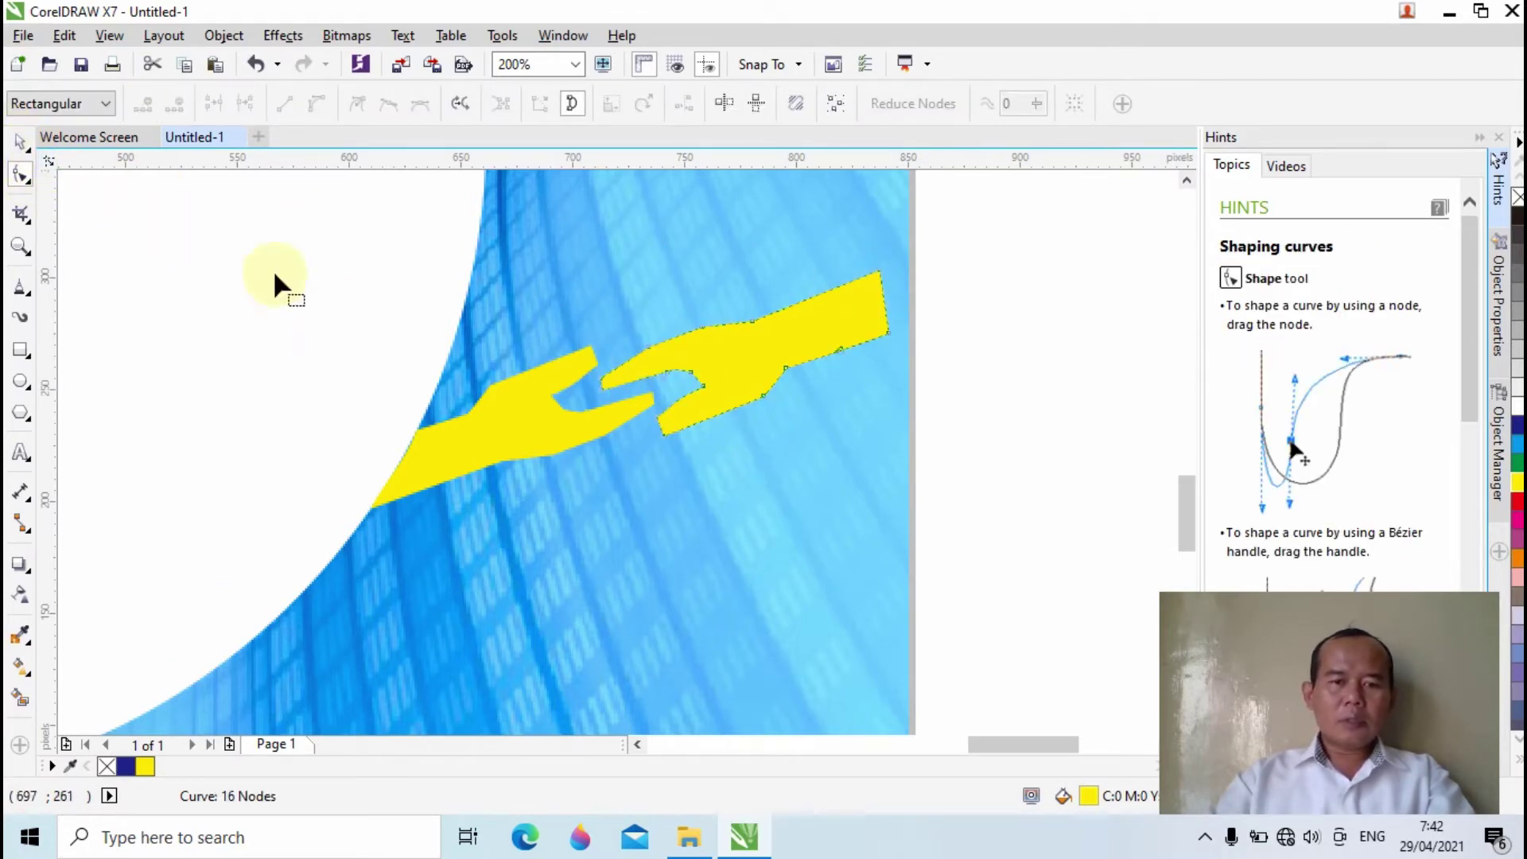
{"action": "left_click", "coordinate": [24, 138]}
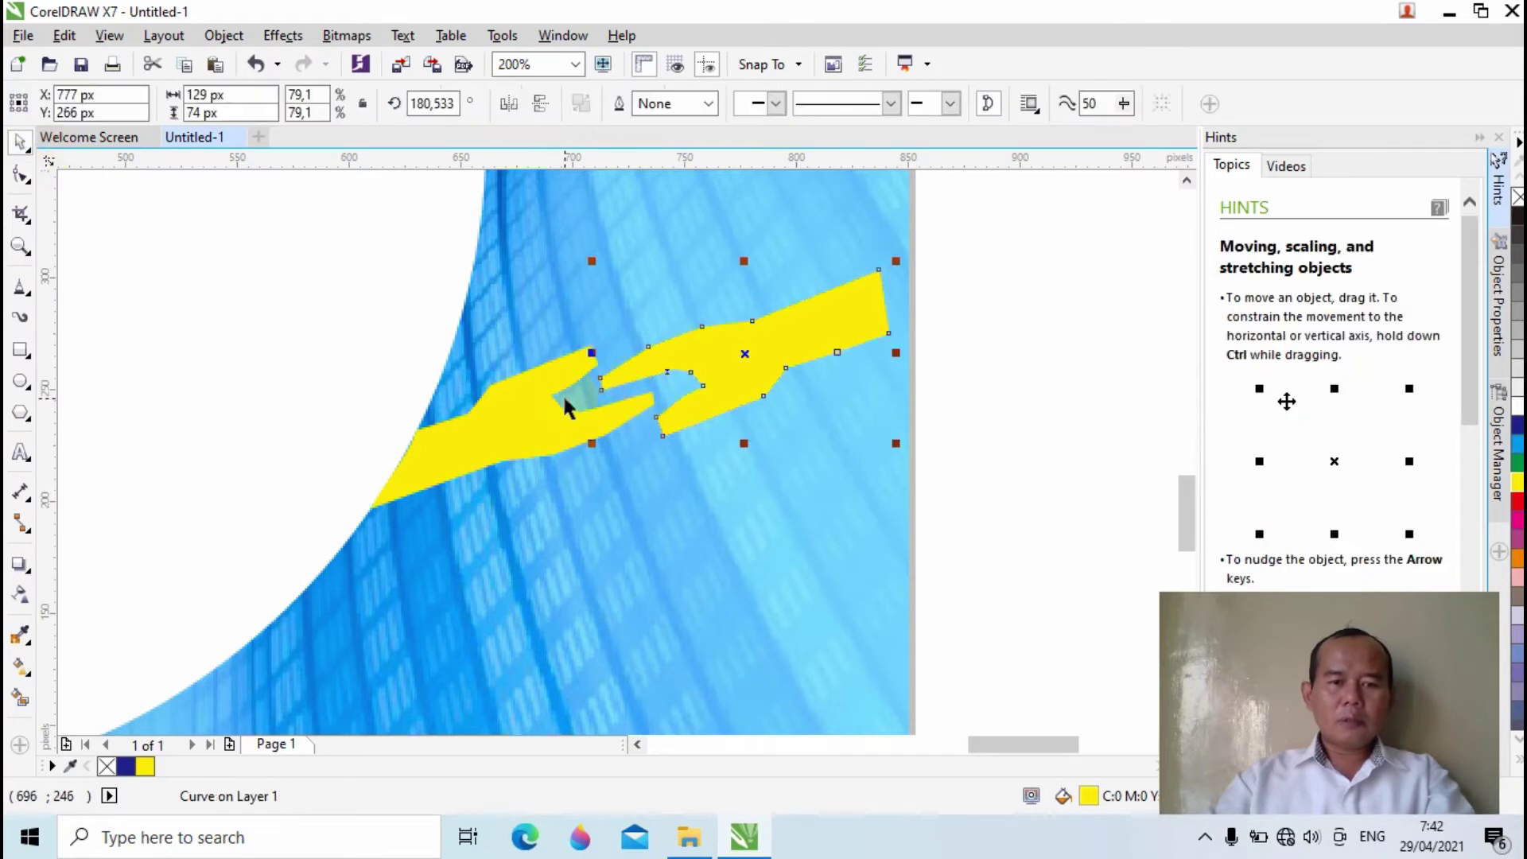
{"action": "left_click", "coordinate": [537, 412], "text": "shift"}
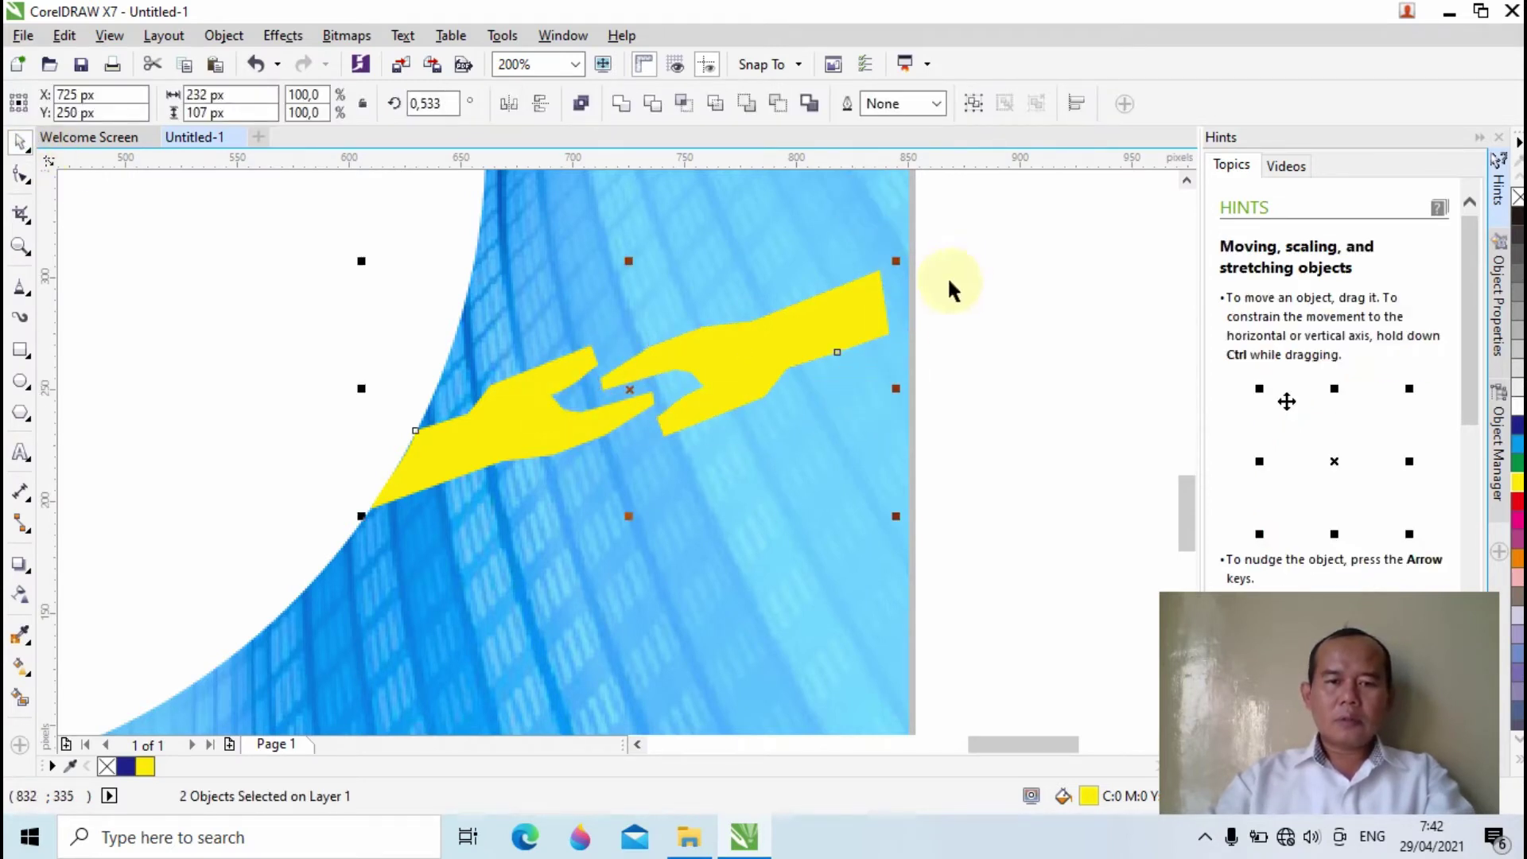
{"action": "left_click_drag", "start_coordinate": [894, 264], "coordinate": [924, 249]}
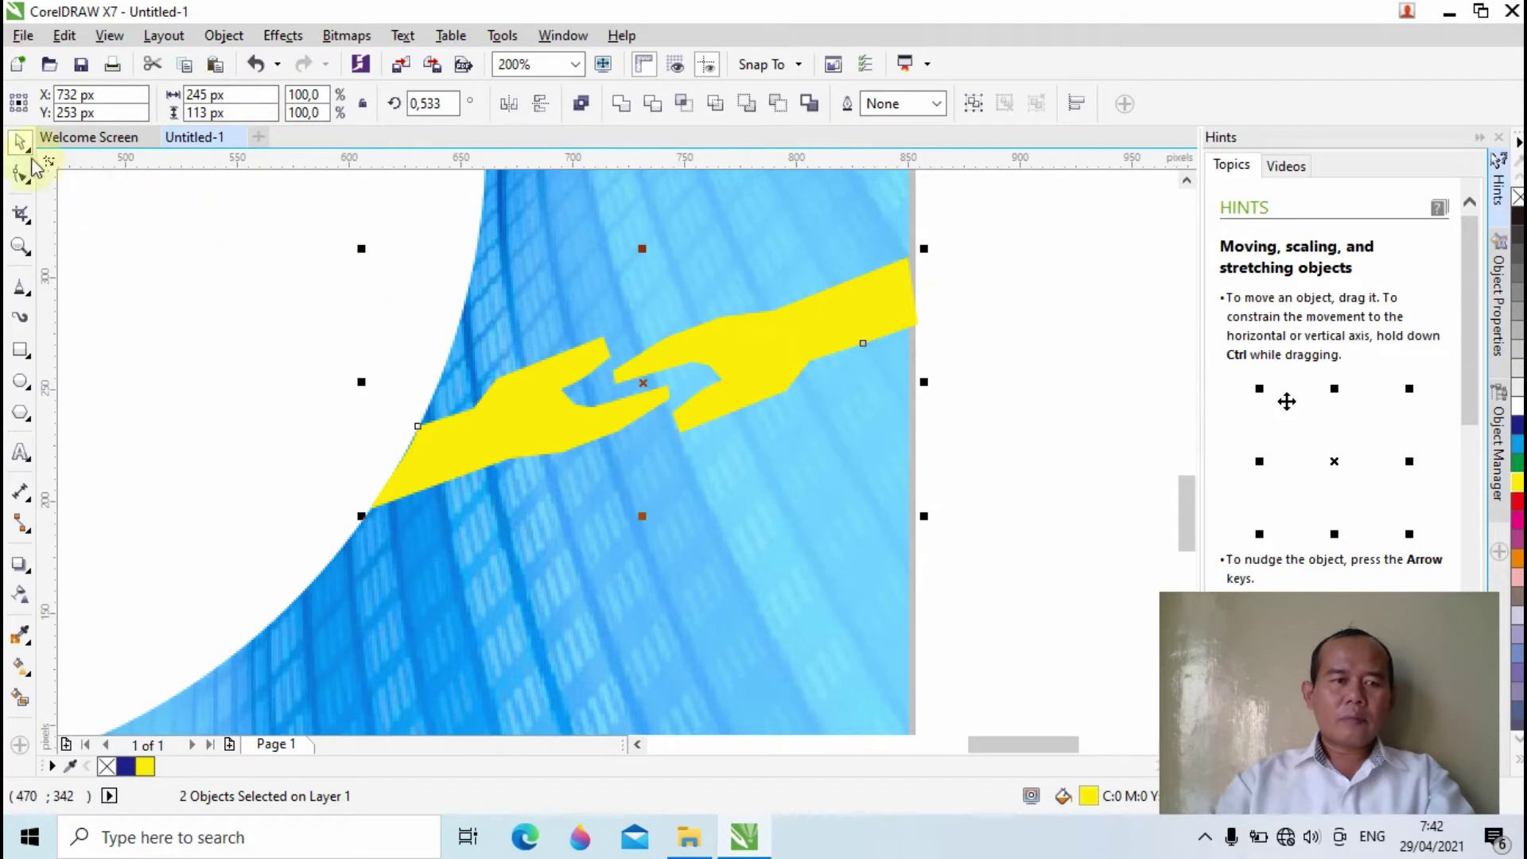
Reshape the right hand's wrist with the Shape tool, moving its two end nodes to lie flush with the poster's right border
{"action": "left_click", "coordinate": [849, 351]}
{"action": "left_click", "coordinate": [1047, 358]}
{"action": "left_click", "coordinate": [871, 308]}
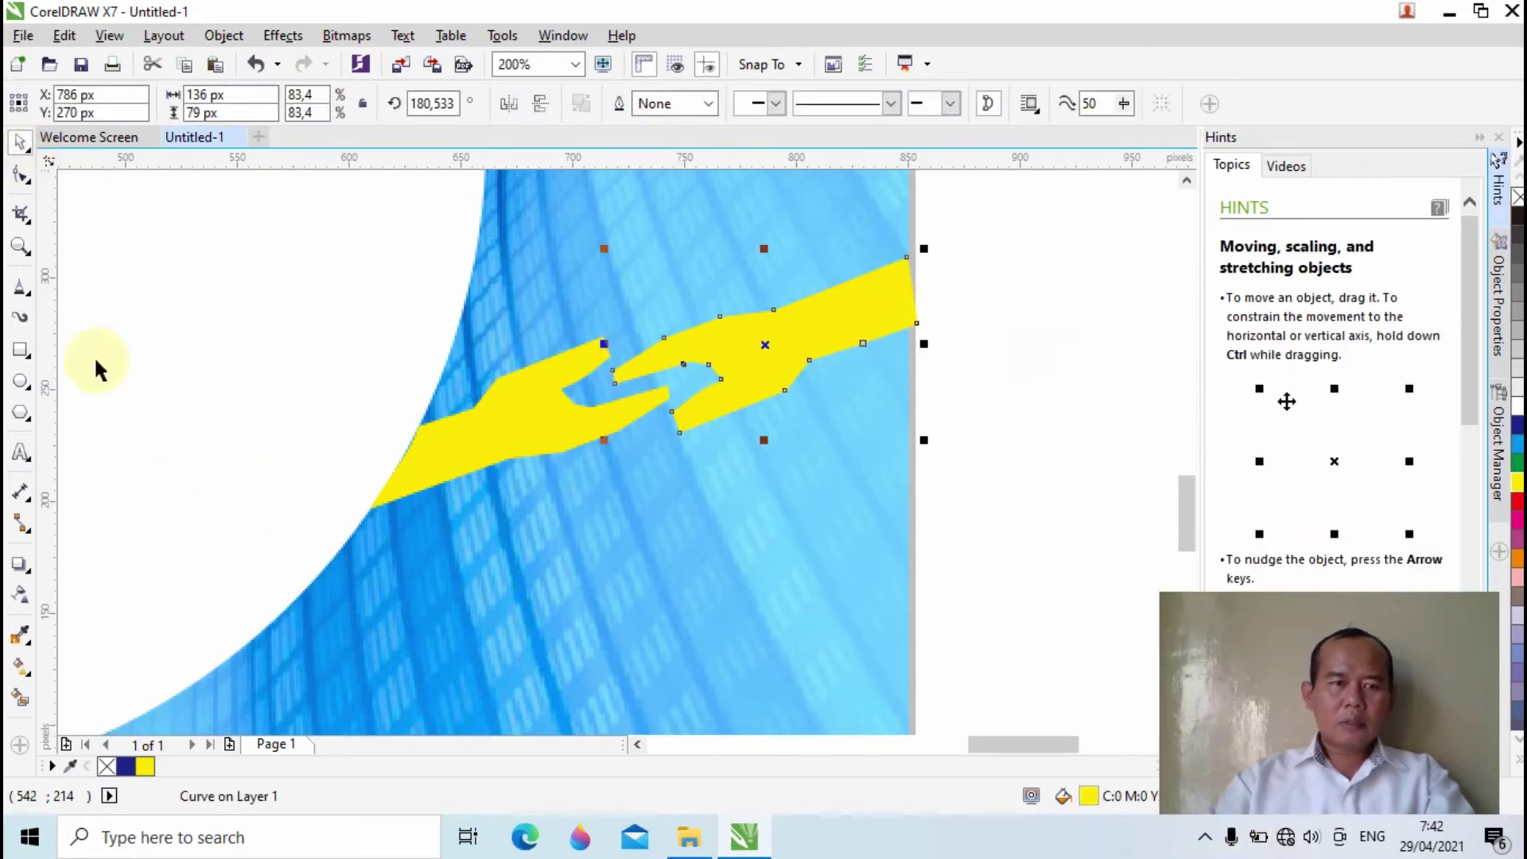
{"action": "left_click", "coordinate": [22, 175]}
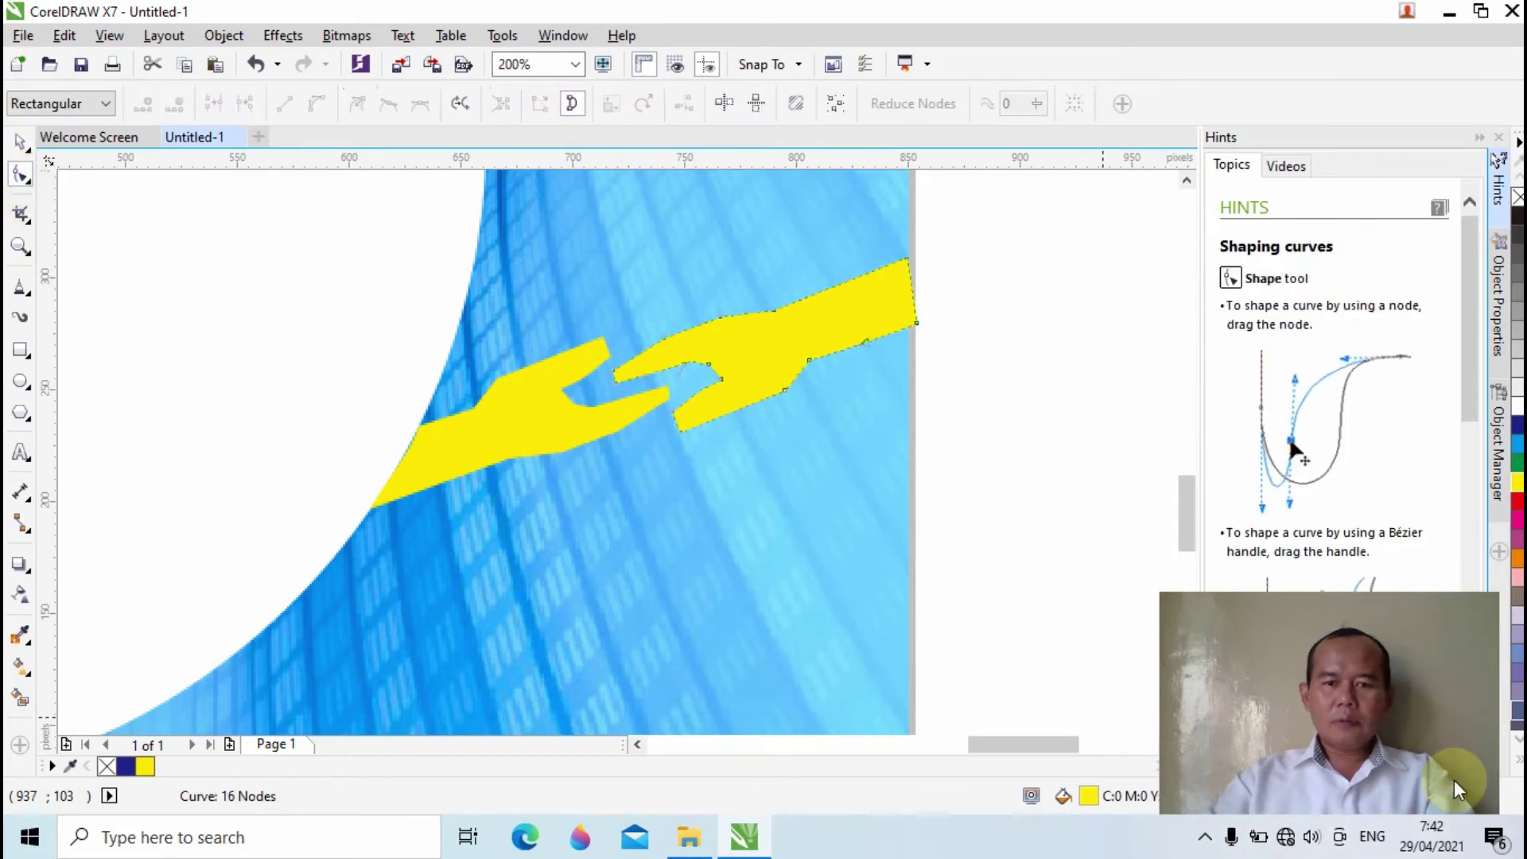
{"action": "scroll", "coordinate": [971, 341], "scroll_direction": "up", "scroll_amount": 1}
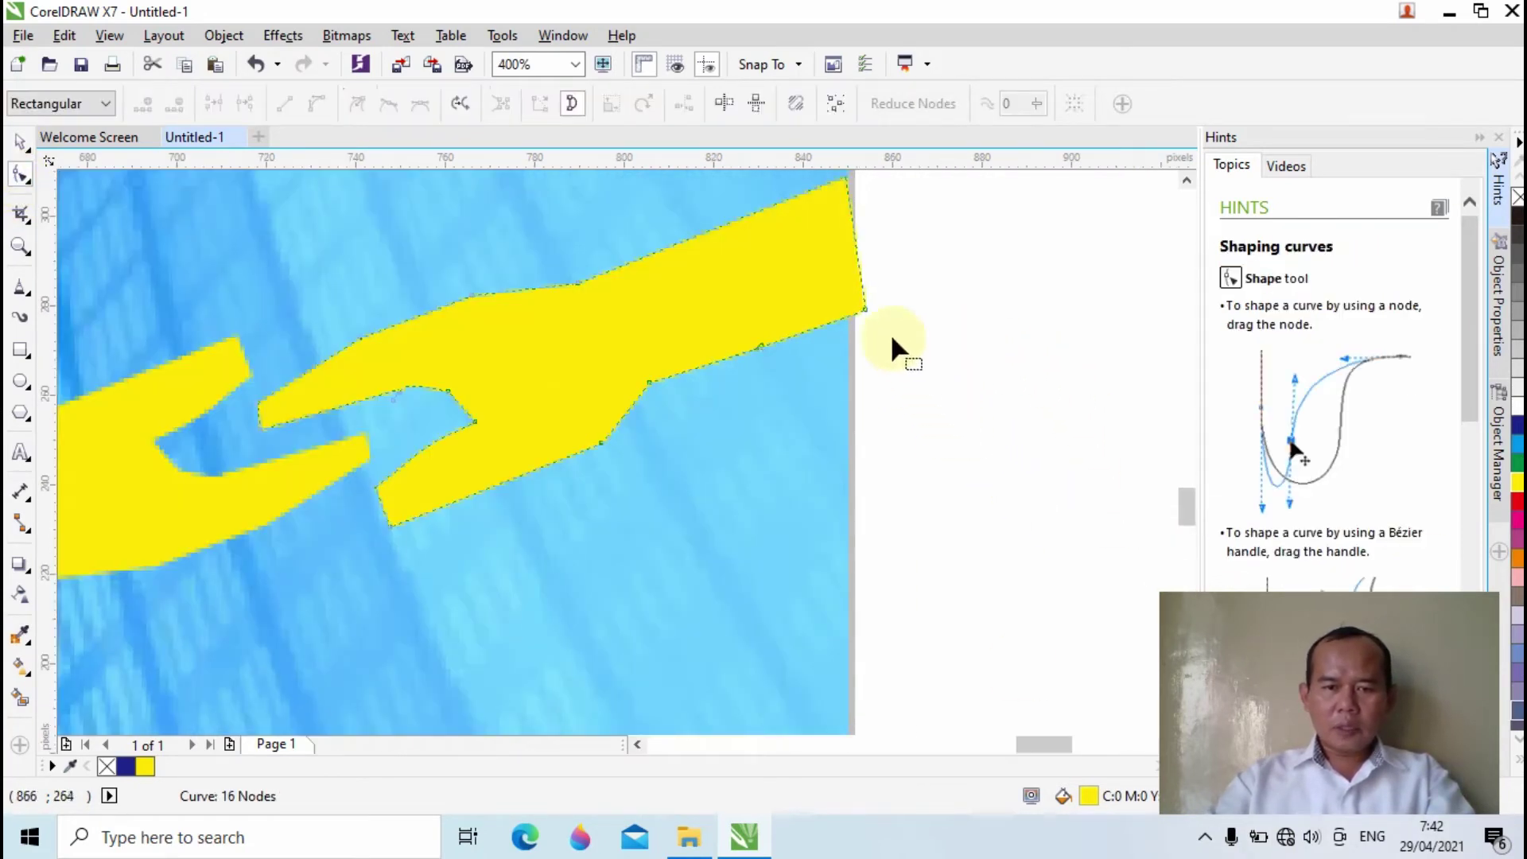
{"action": "left_click_drag", "start_coordinate": [863, 313], "coordinate": [847, 317]}
{"action": "scroll", "coordinate": [909, 315], "scroll_direction": "up", "scroll_amount": 2}
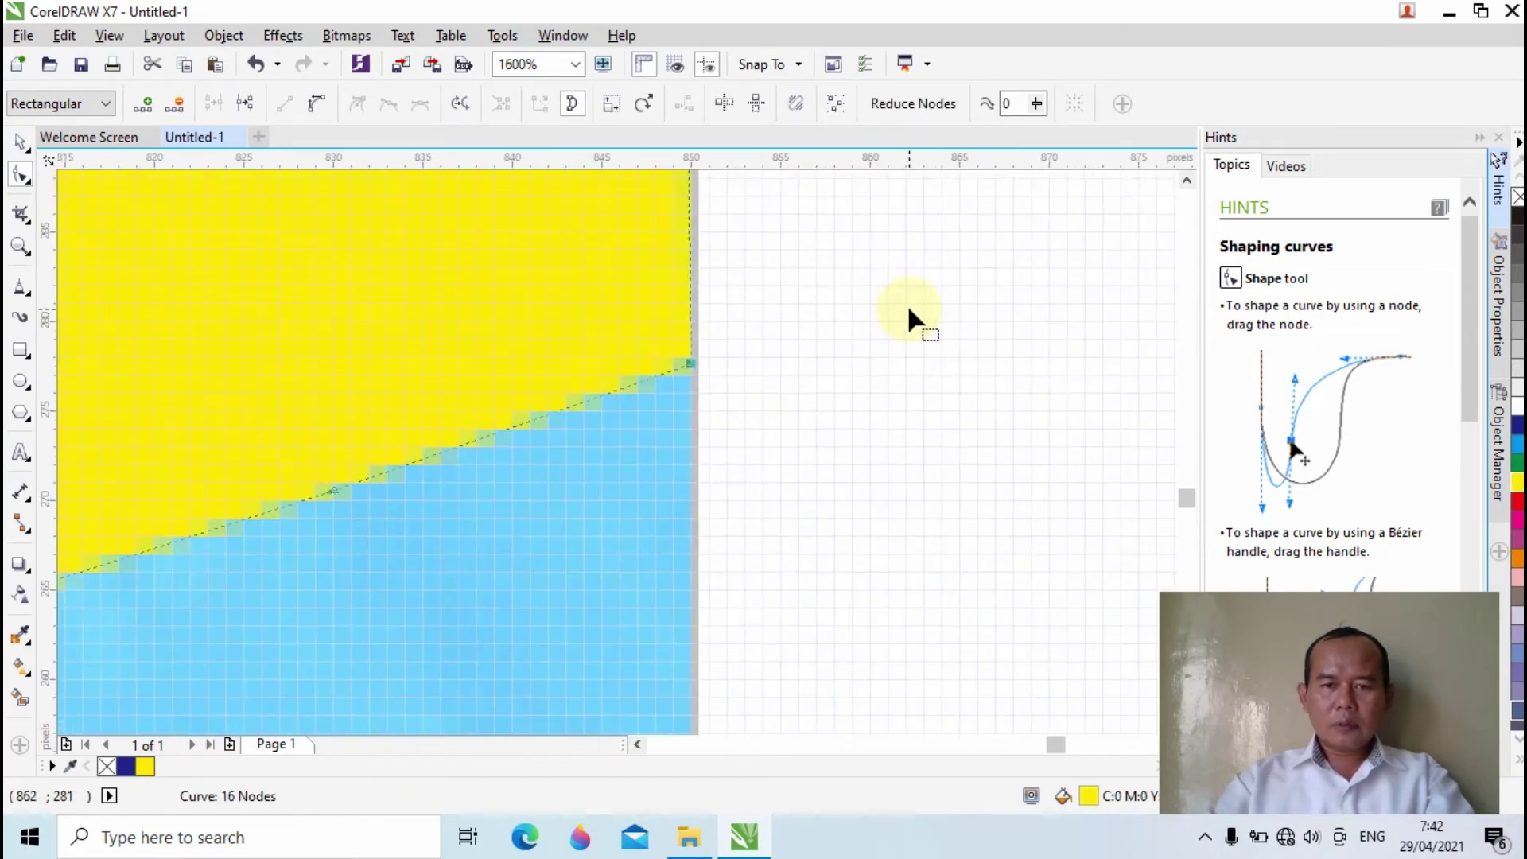
{"action": "scroll", "coordinate": [910, 315], "scroll_direction": "down", "scroll_amount": 2}
{"action": "scroll", "coordinate": [872, 216], "scroll_direction": "up", "scroll_amount": 1}
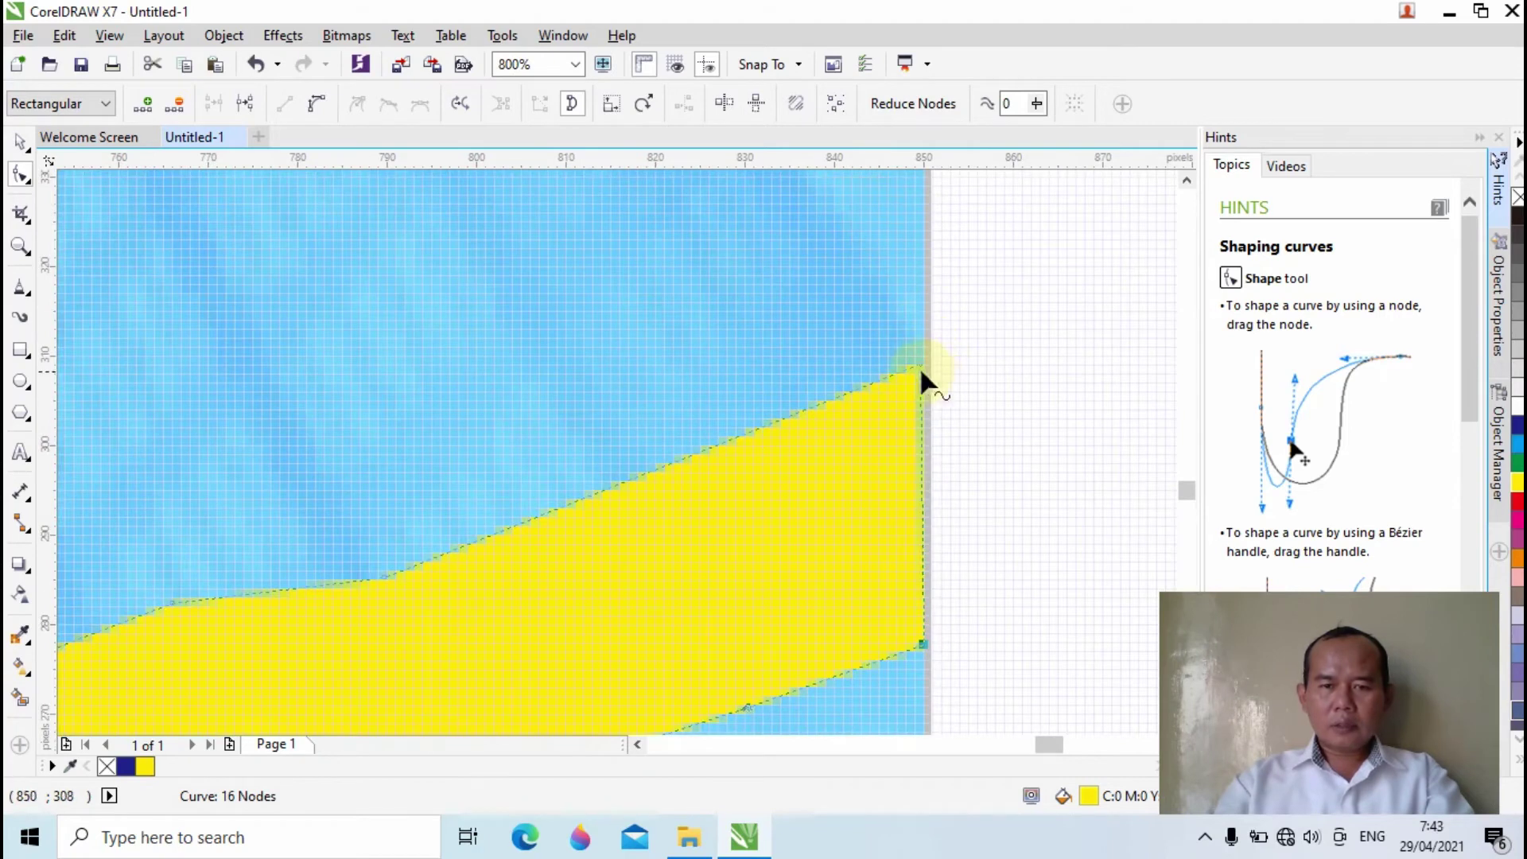
{"action": "mouse_move", "coordinate": [921, 371]}
{"action": "left_mouse_down"}
{"action": "mouse_move", "coordinate": [926, 360]}
{"action": "mouse_move", "coordinate": [925, 372]}
{"action": "left_mouse_up"}
{"action": "scroll", "coordinate": [979, 494], "scroll_direction": "down", "scroll_amount": 3}
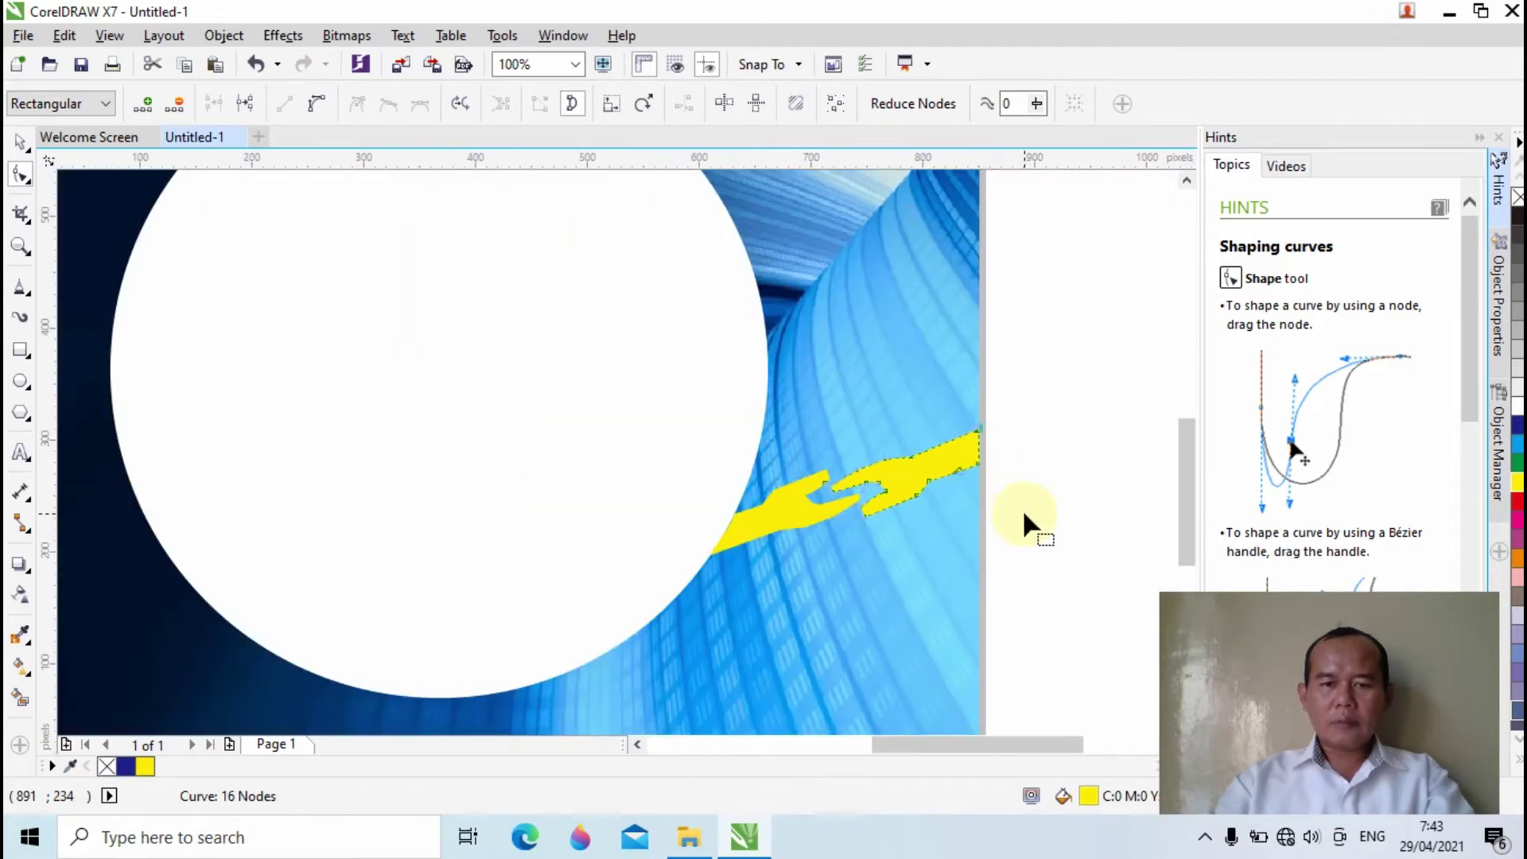
{"action": "scroll", "coordinate": [1000, 545], "scroll_direction": "down", "scroll_amount": 1}
{"action": "scroll", "coordinate": [989, 561], "scroll_direction": "up", "scroll_amount": 1}
{"action": "scroll", "coordinate": [796, 557], "scroll_direction": "up", "scroll_amount": 2}
{"action": "scroll", "coordinate": [794, 549], "scroll_direction": "down", "scroll_amount": 1}
{"action": "scroll", "coordinate": [483, 415], "scroll_direction": "up", "scroll_amount": 1}
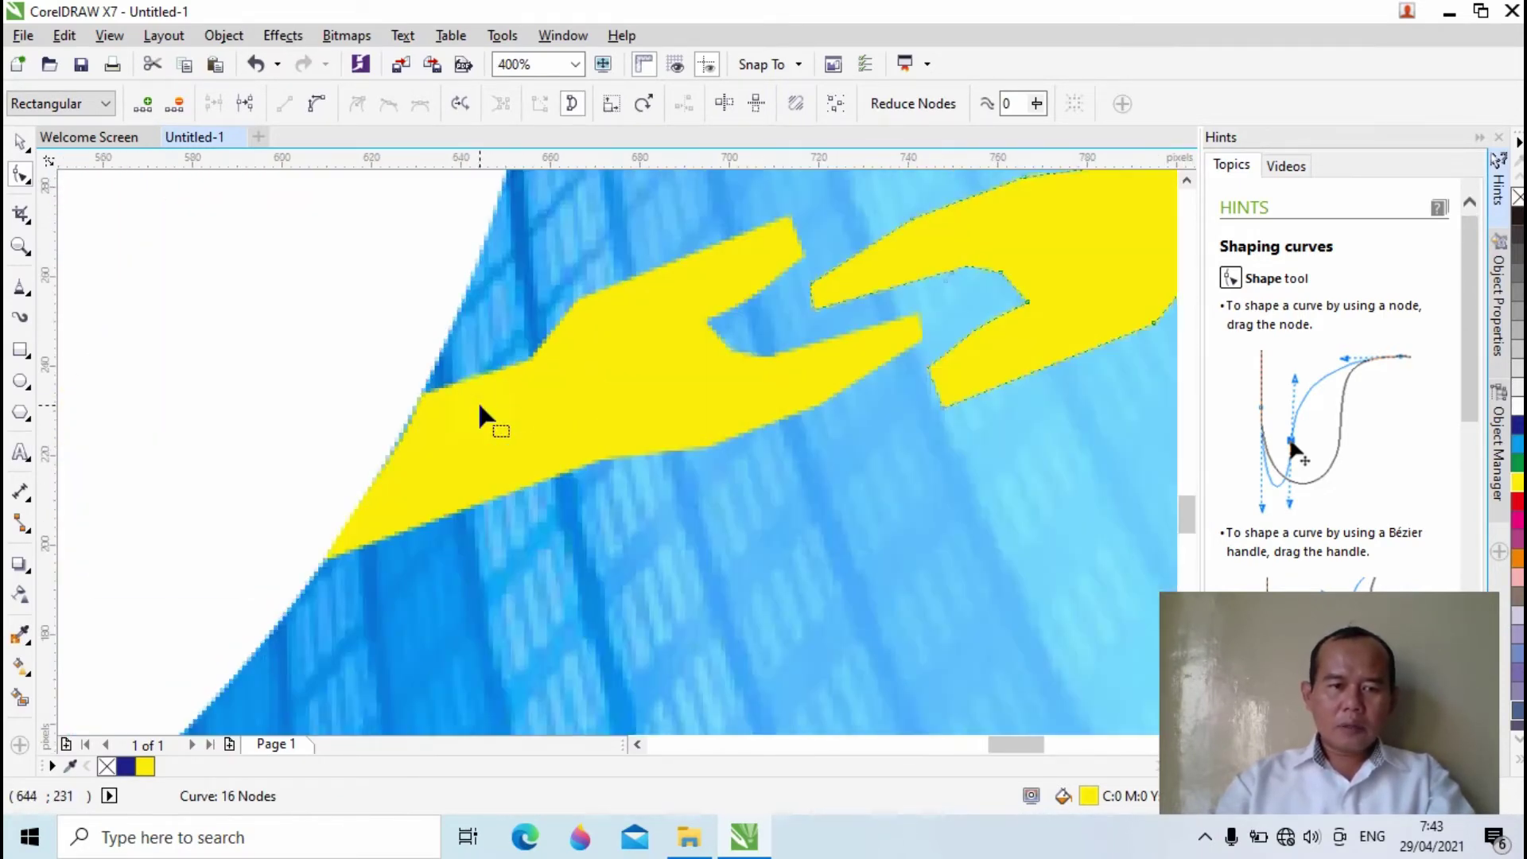
{"action": "scroll", "coordinate": [483, 415], "scroll_direction": "down", "scroll_amount": 2}
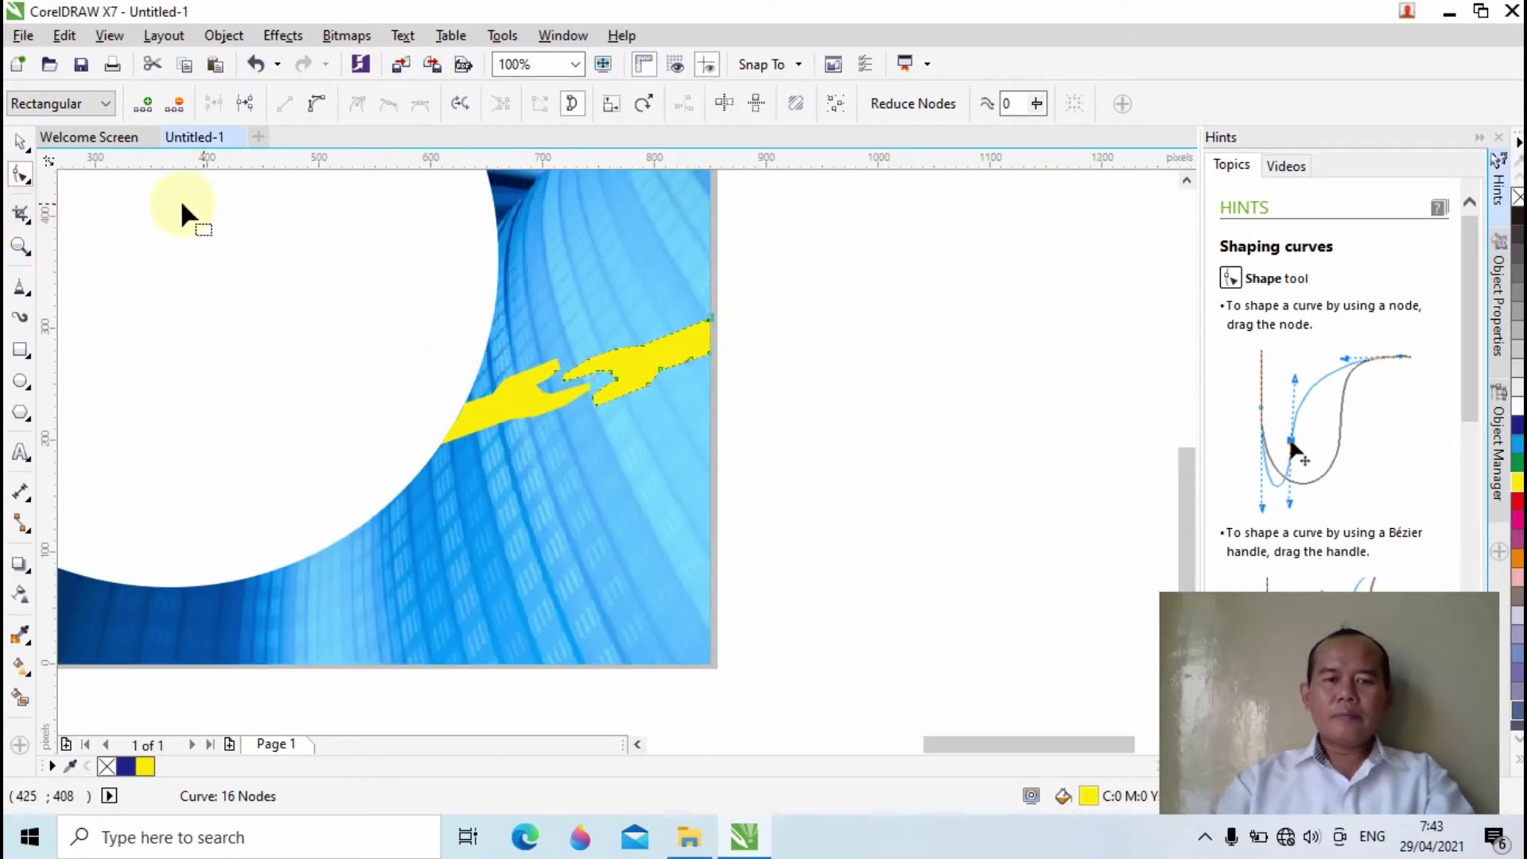
Fill both yellow hands with white to match the reference poster, and deselect them
{"action": "left_click", "coordinate": [16, 144]}
{"action": "scroll", "coordinate": [548, 419], "scroll_direction": "down", "scroll_amount": 2}
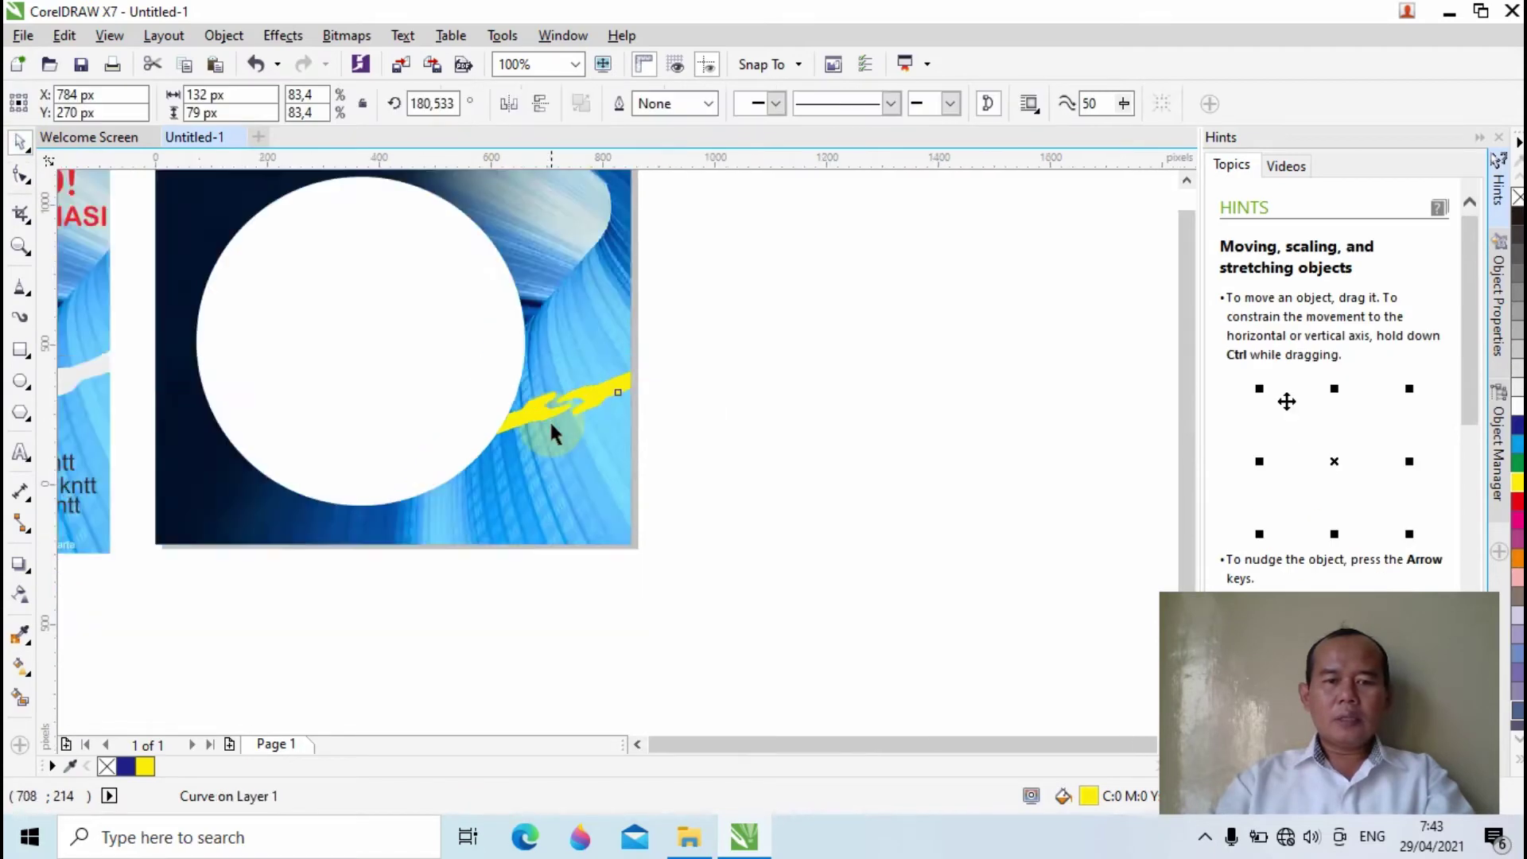
{"action": "scroll", "coordinate": [455, 421], "scroll_direction": "up", "scroll_amount": 2}
{"action": "scroll", "coordinate": [471, 438], "scroll_direction": "down", "scroll_amount": 1}
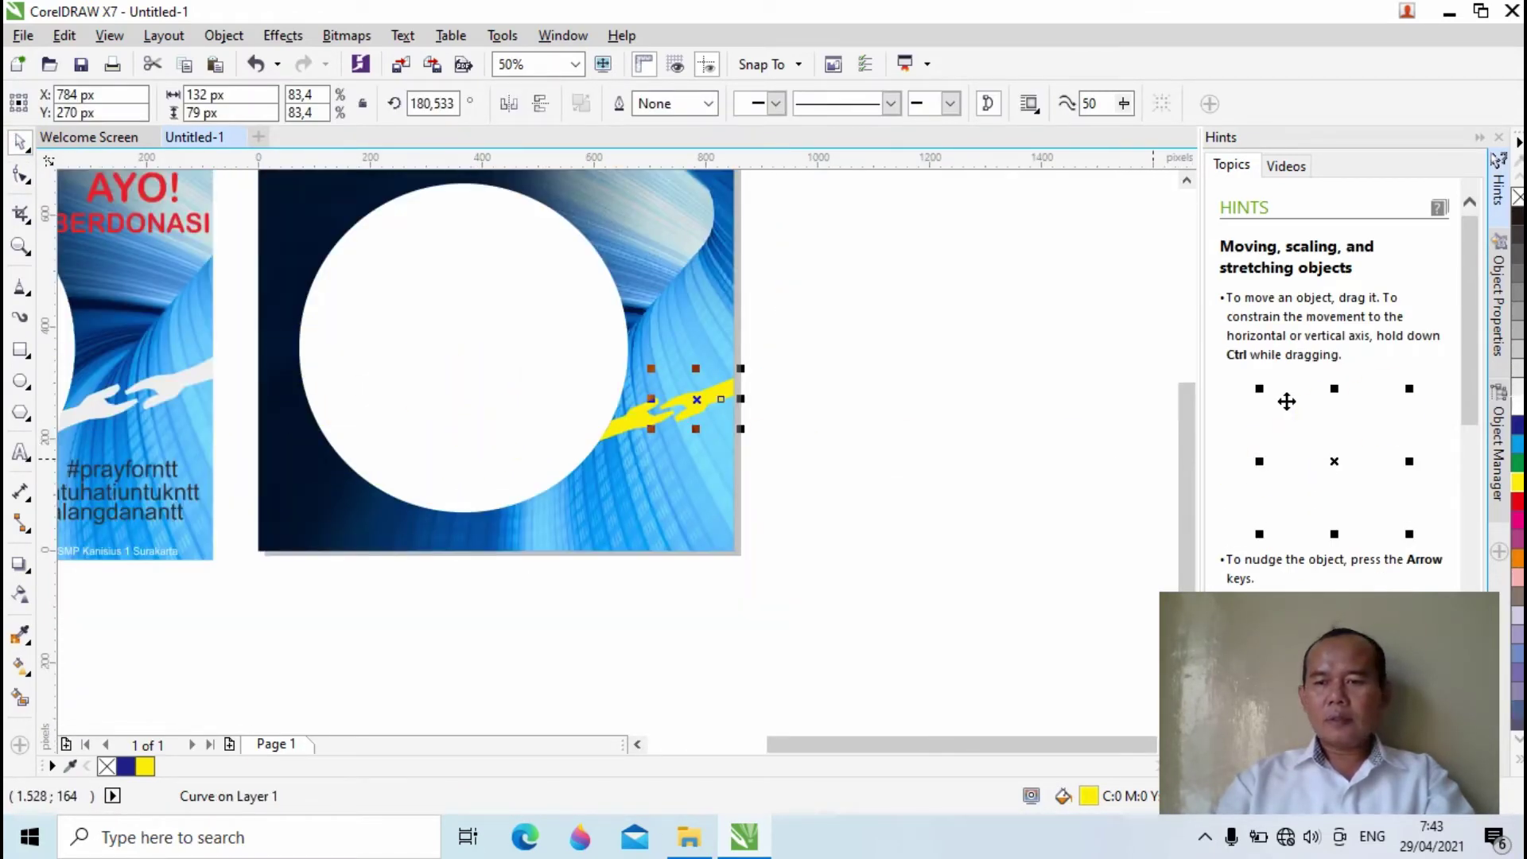
{"action": "key", "text": "ctrl+z"}
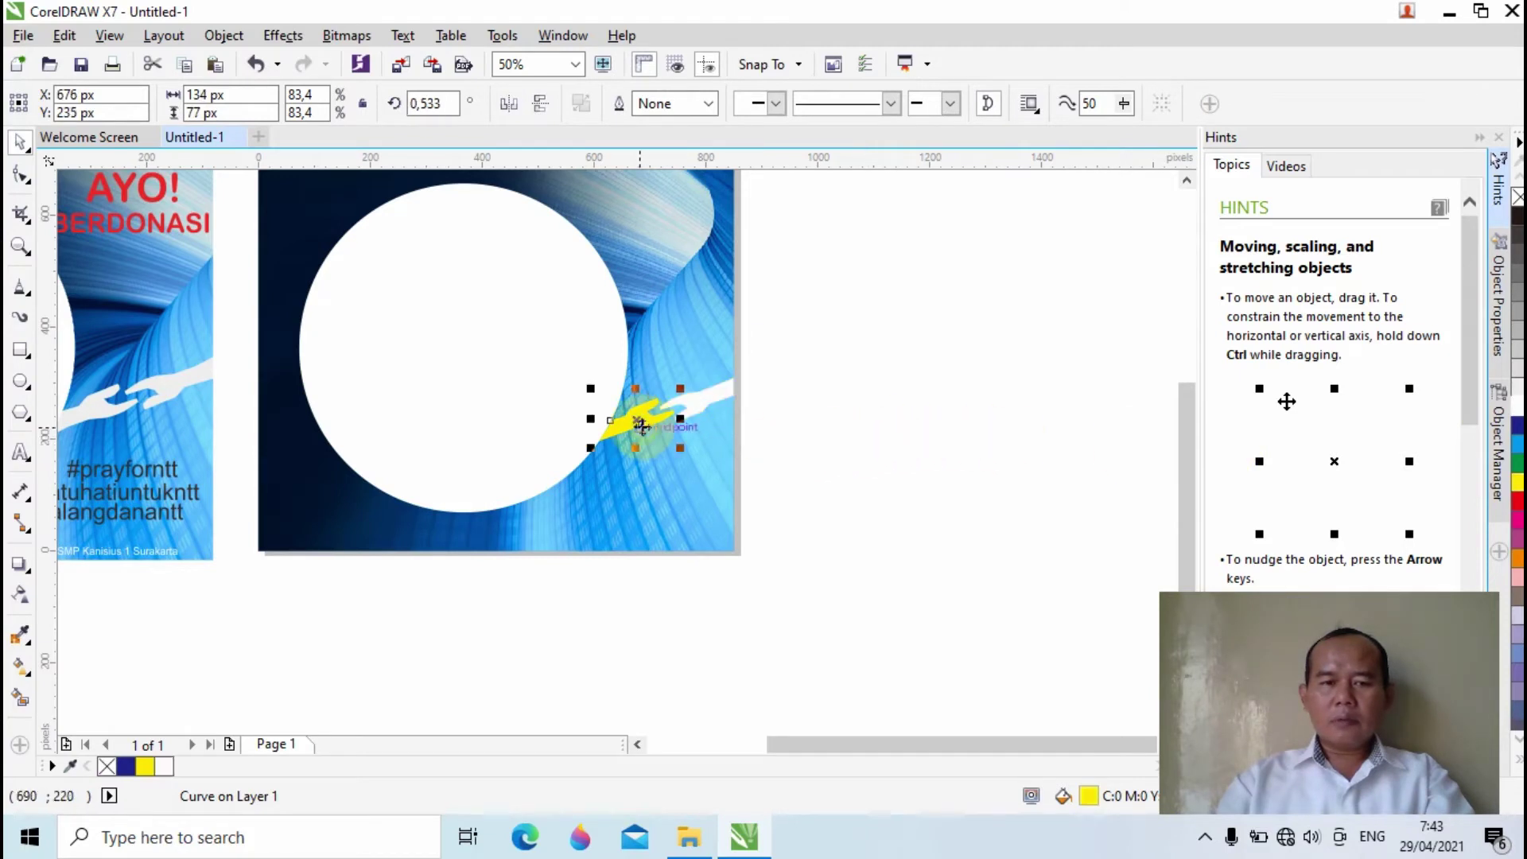
{"action": "left_click", "coordinate": [1517, 406]}
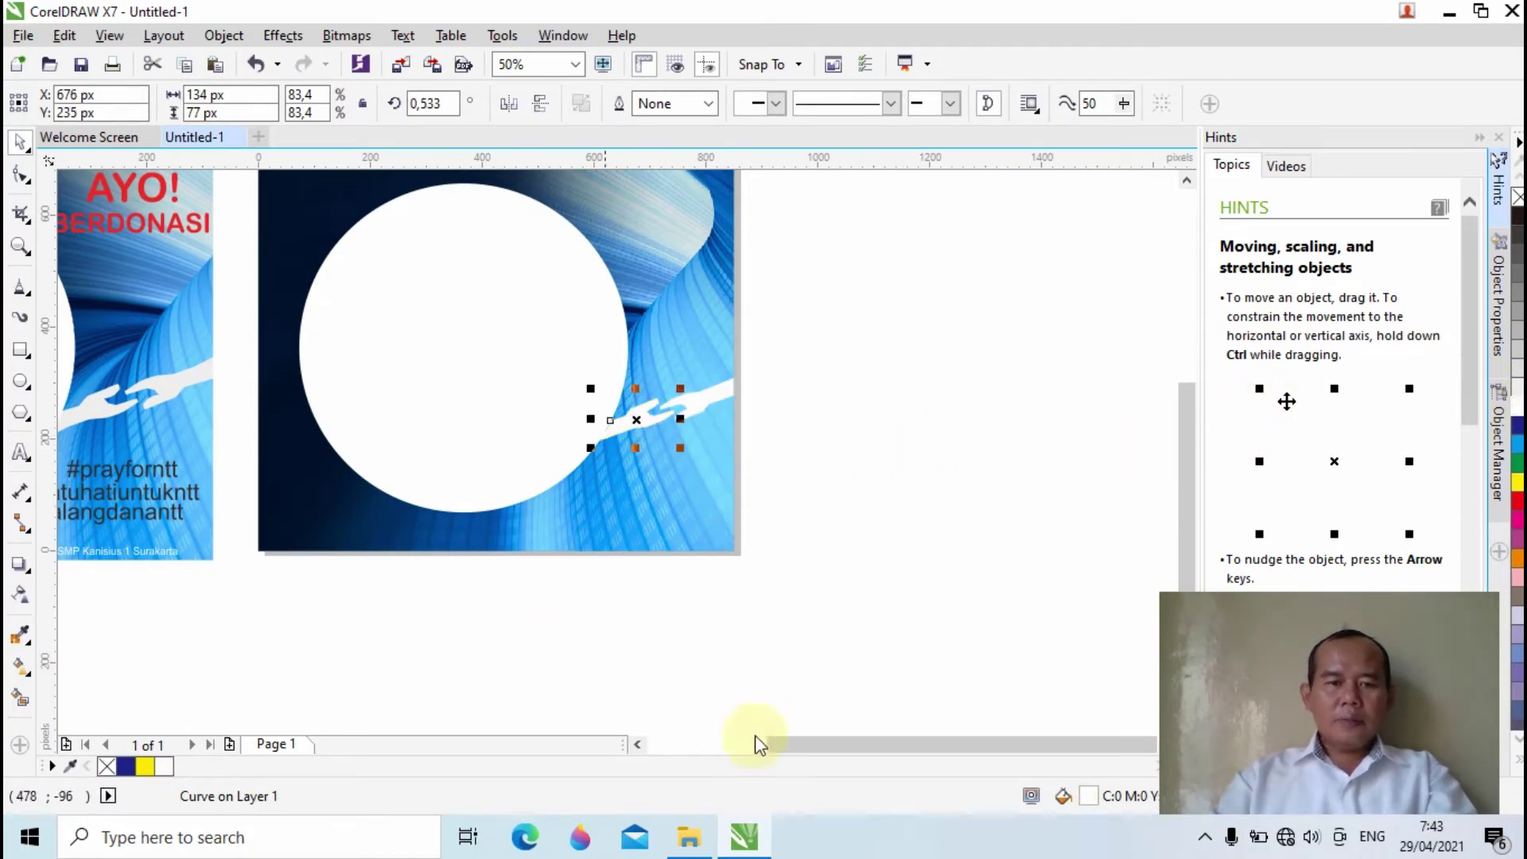
{"action": "left_click_drag", "start_coordinate": [802, 744], "coordinate": [733, 743]}
{"action": "scroll", "coordinate": [766, 299], "scroll_direction": "up", "scroll_amount": 2}
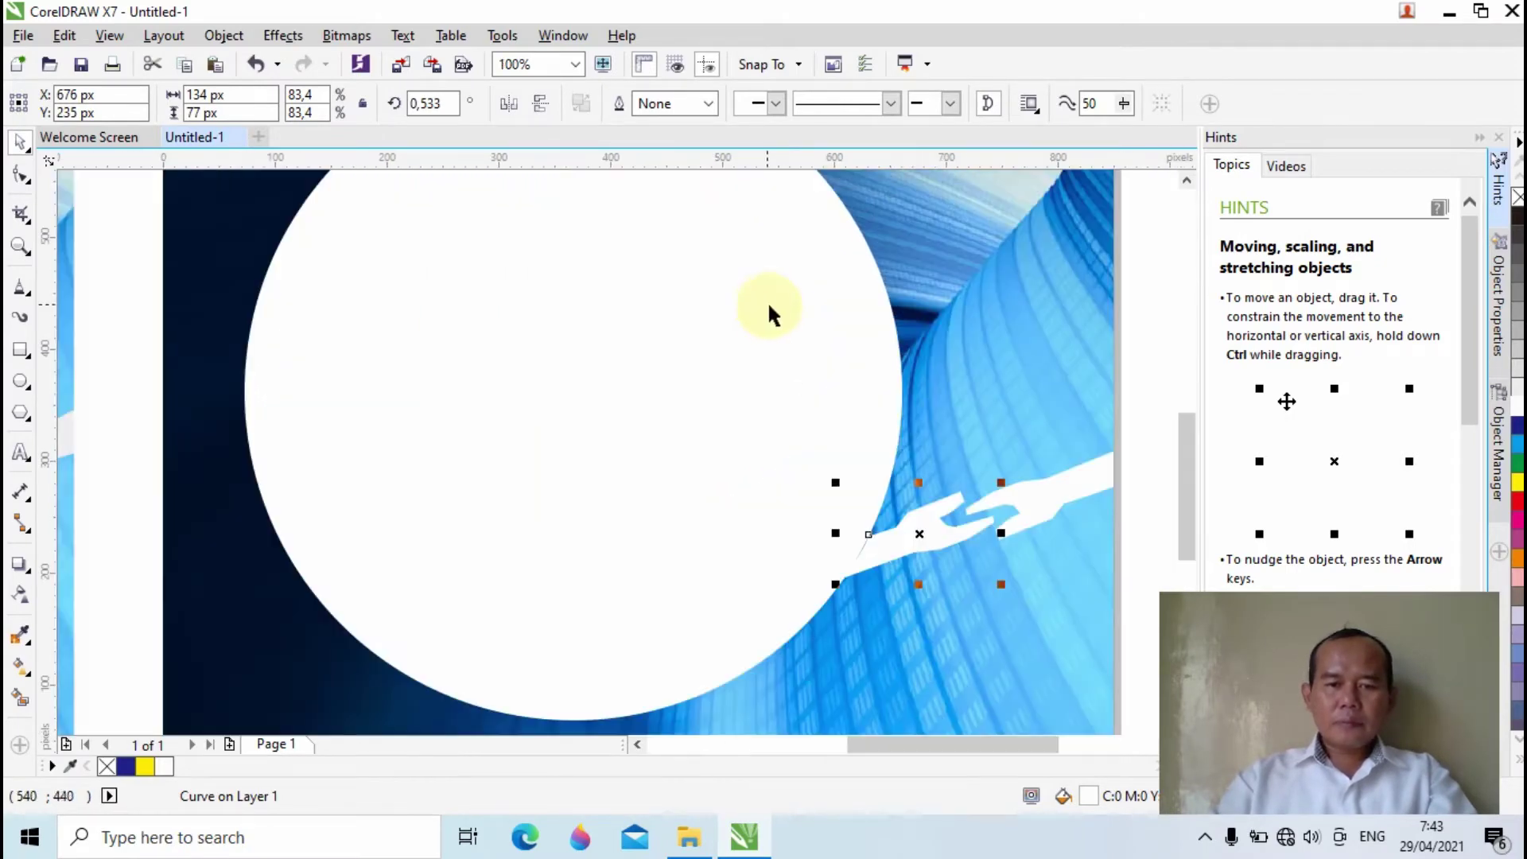
{"action": "scroll", "coordinate": [929, 442], "scroll_direction": "down", "scroll_amount": 2}
{"action": "left_click", "coordinate": [1073, 336]}
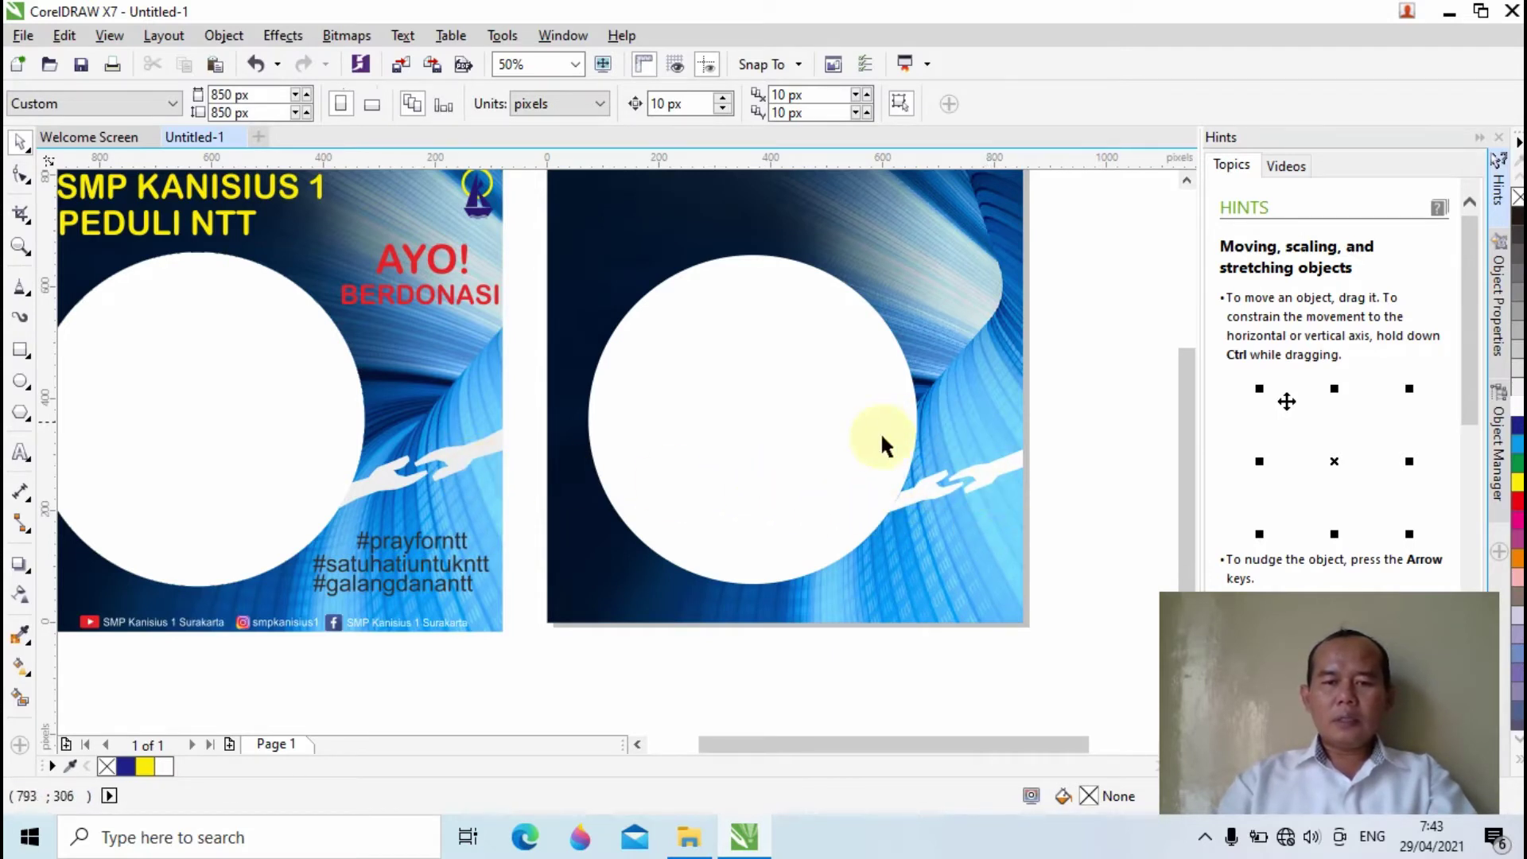
{"action": "left_click", "coordinate": [984, 487]}
{"action": "left_click", "coordinate": [954, 344]}
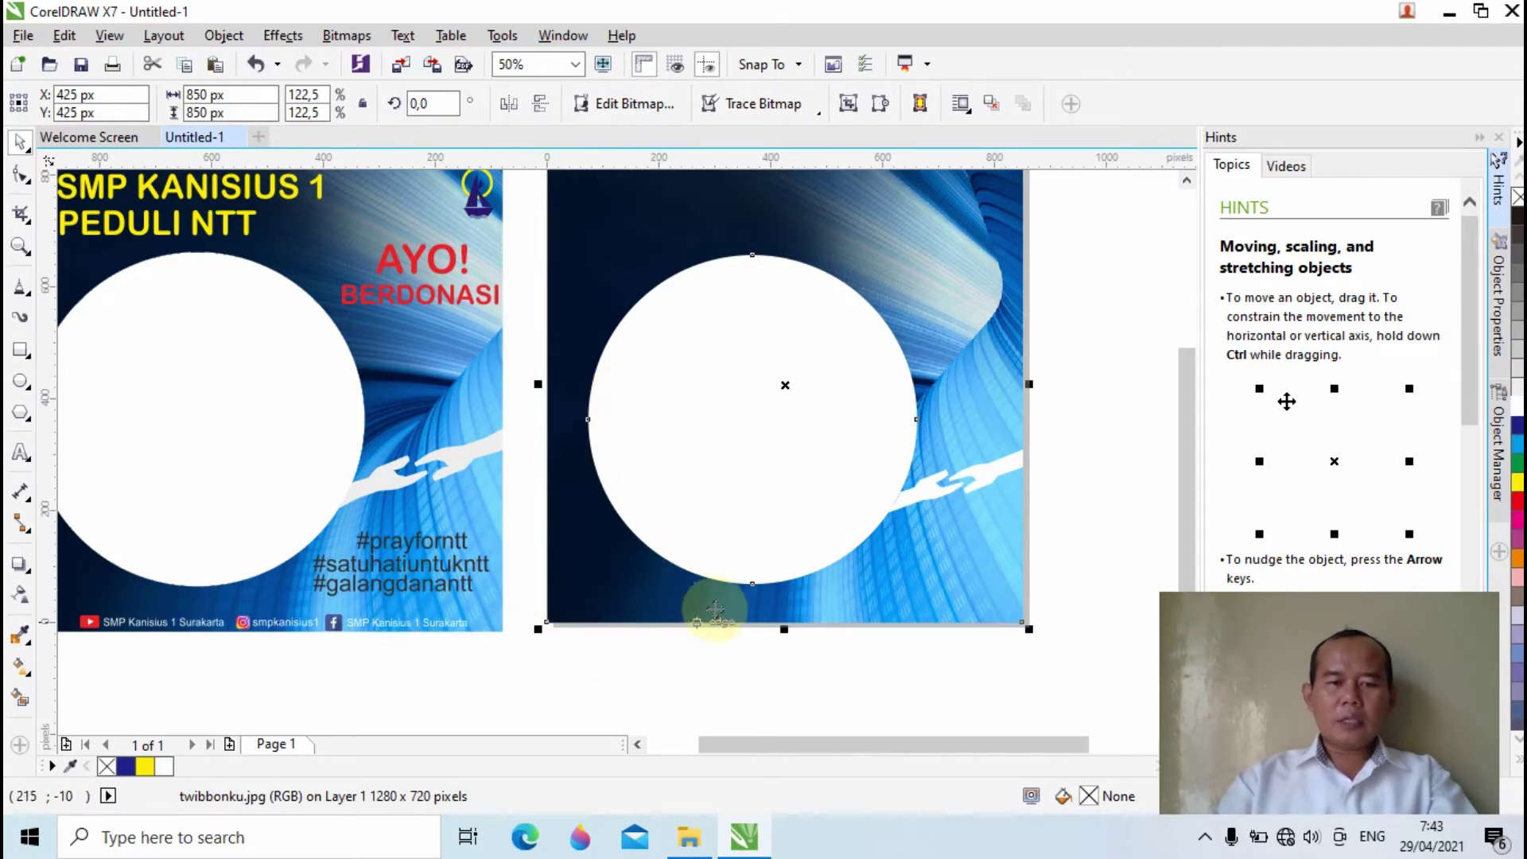
{"action": "left_click", "coordinate": [432, 562]}
{"action": "left_click", "coordinate": [432, 562]}
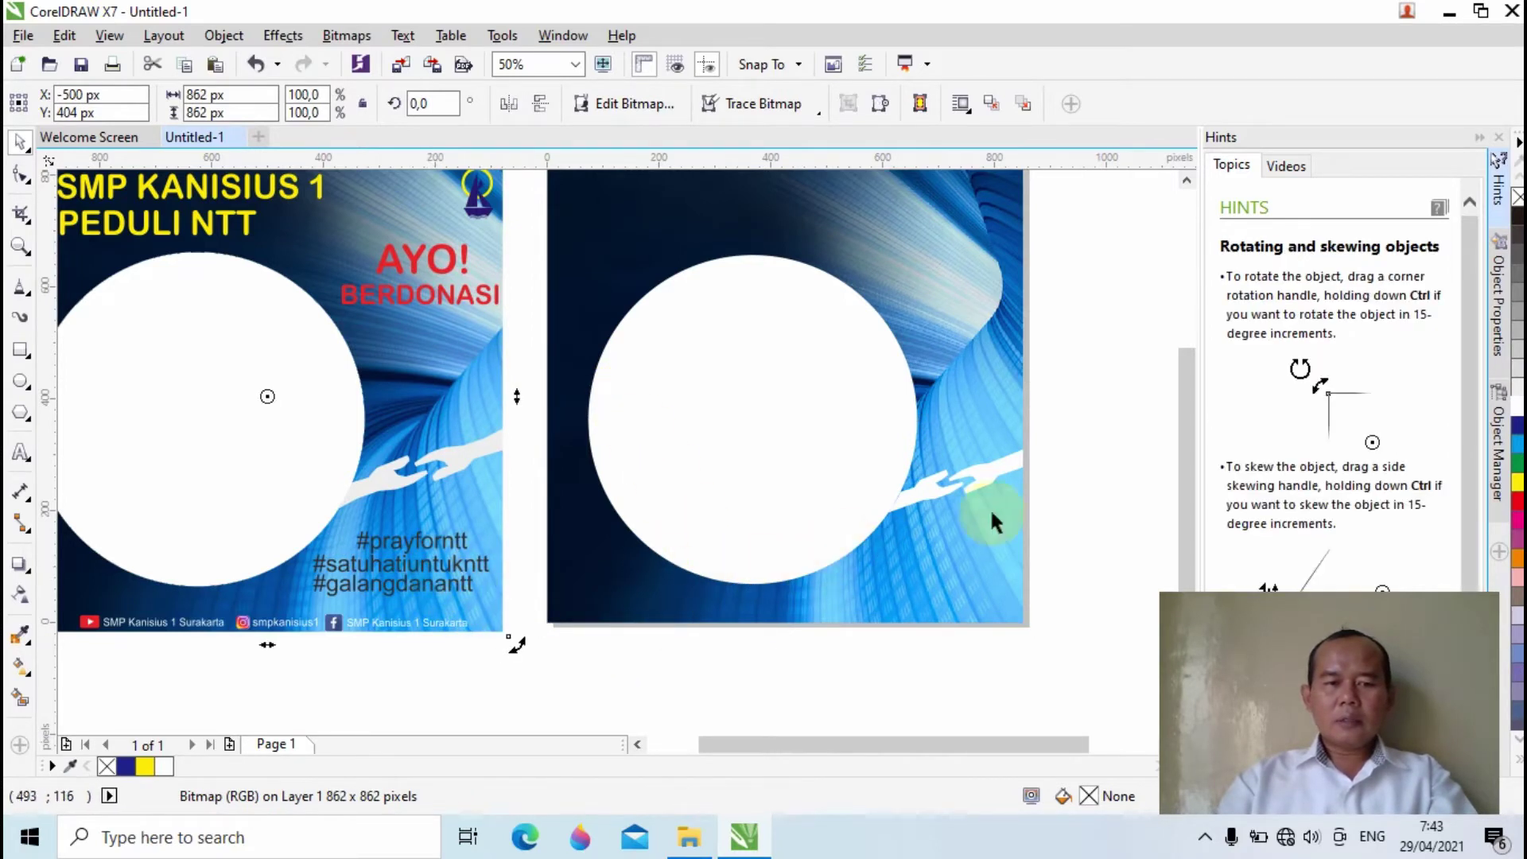
{"action": "left_click", "coordinate": [1071, 488]}
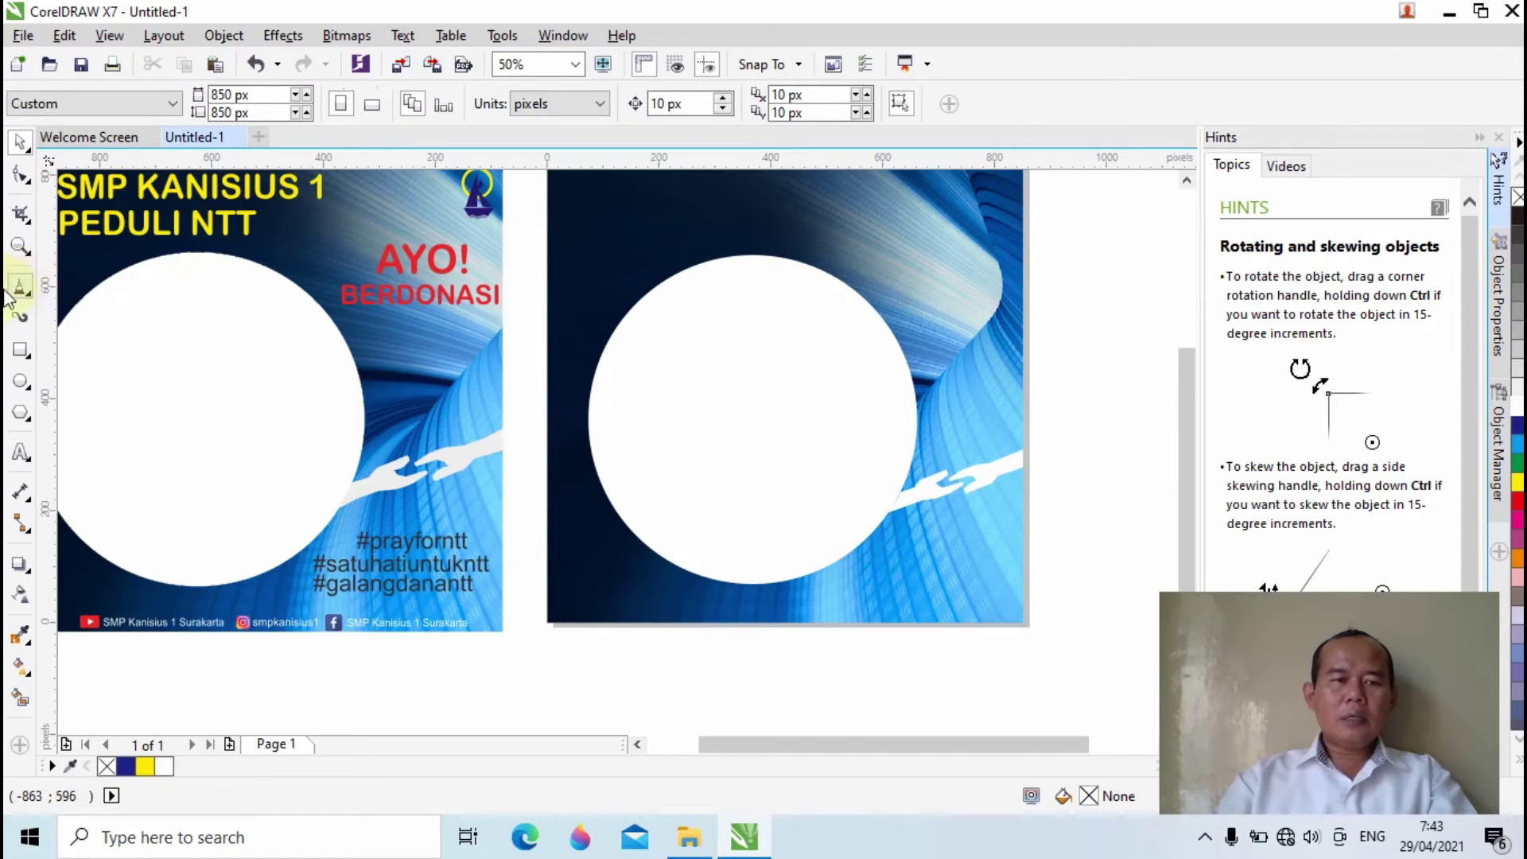
Add the artistic texts AYO and BERDONASI in Arial 24 pt, one below the other, above and to the right of the circle
{"action": "left_click", "coordinate": [23, 455]}
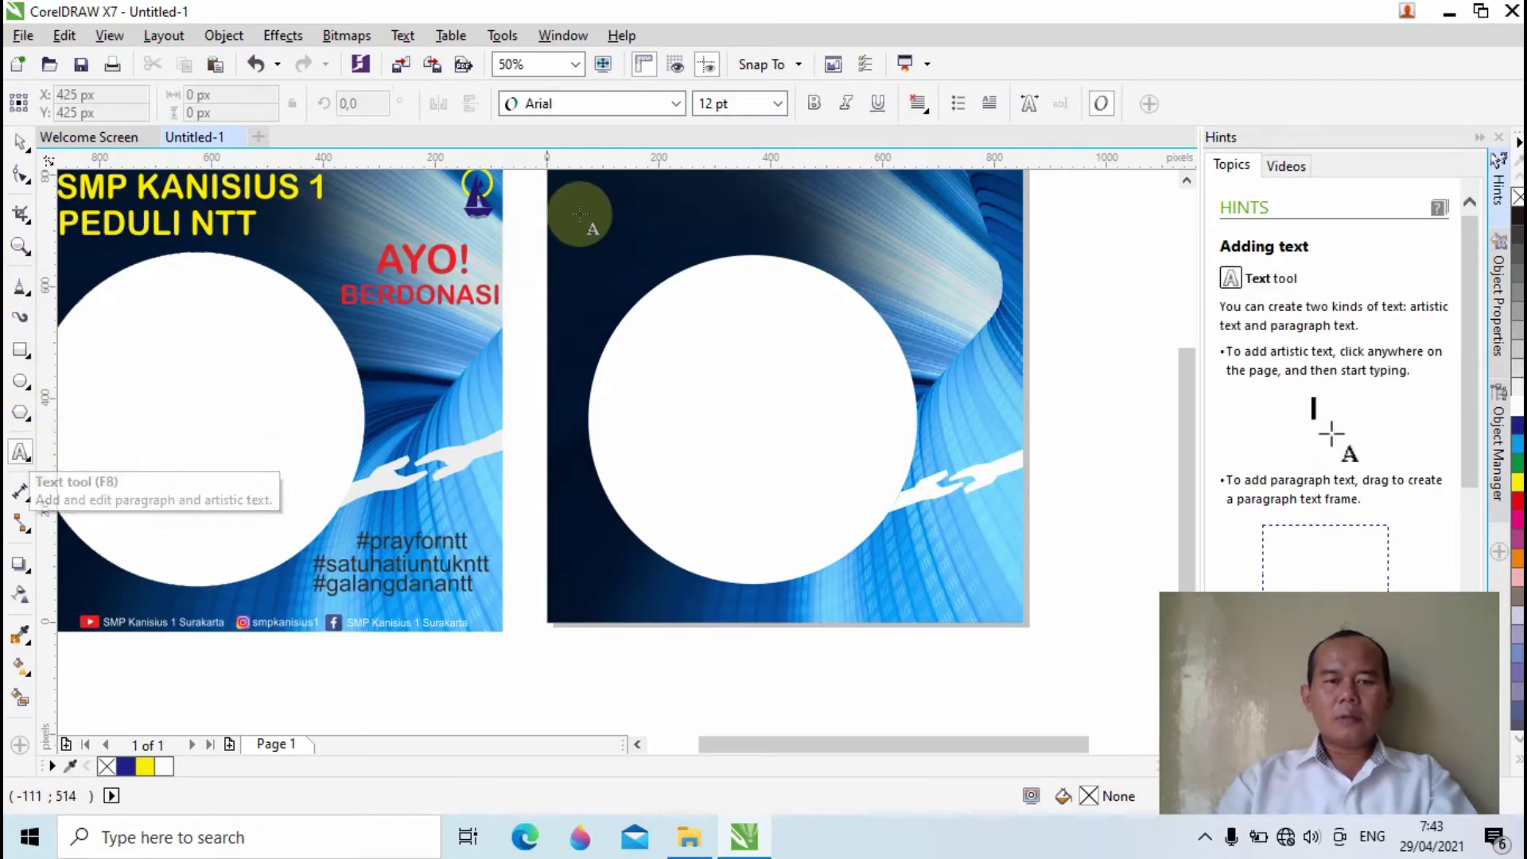
{"action": "left_click", "coordinate": [892, 258]}
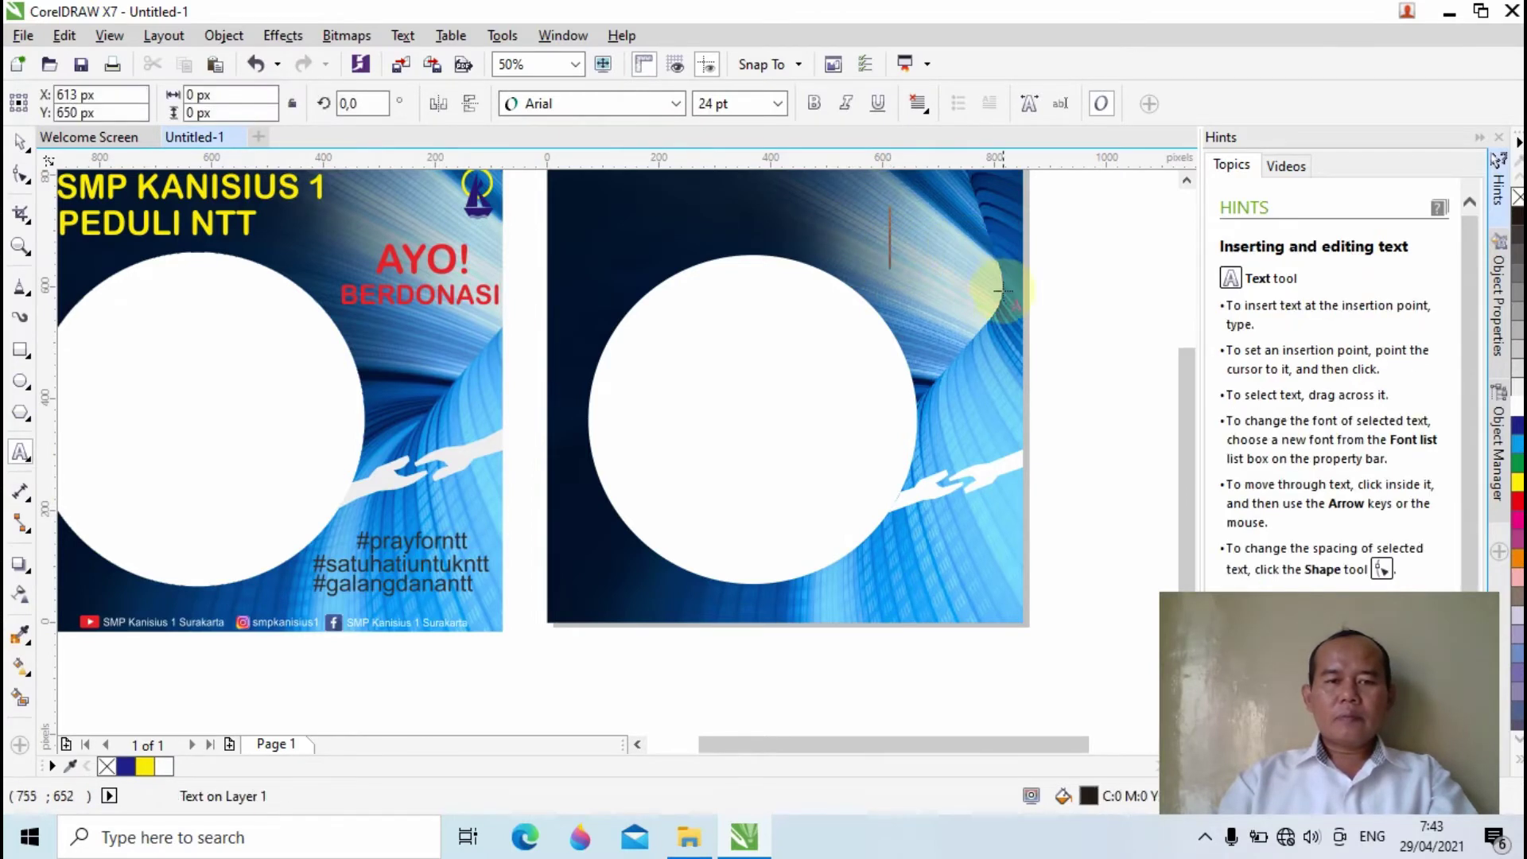
{"action": "type", "text": "AYO"}
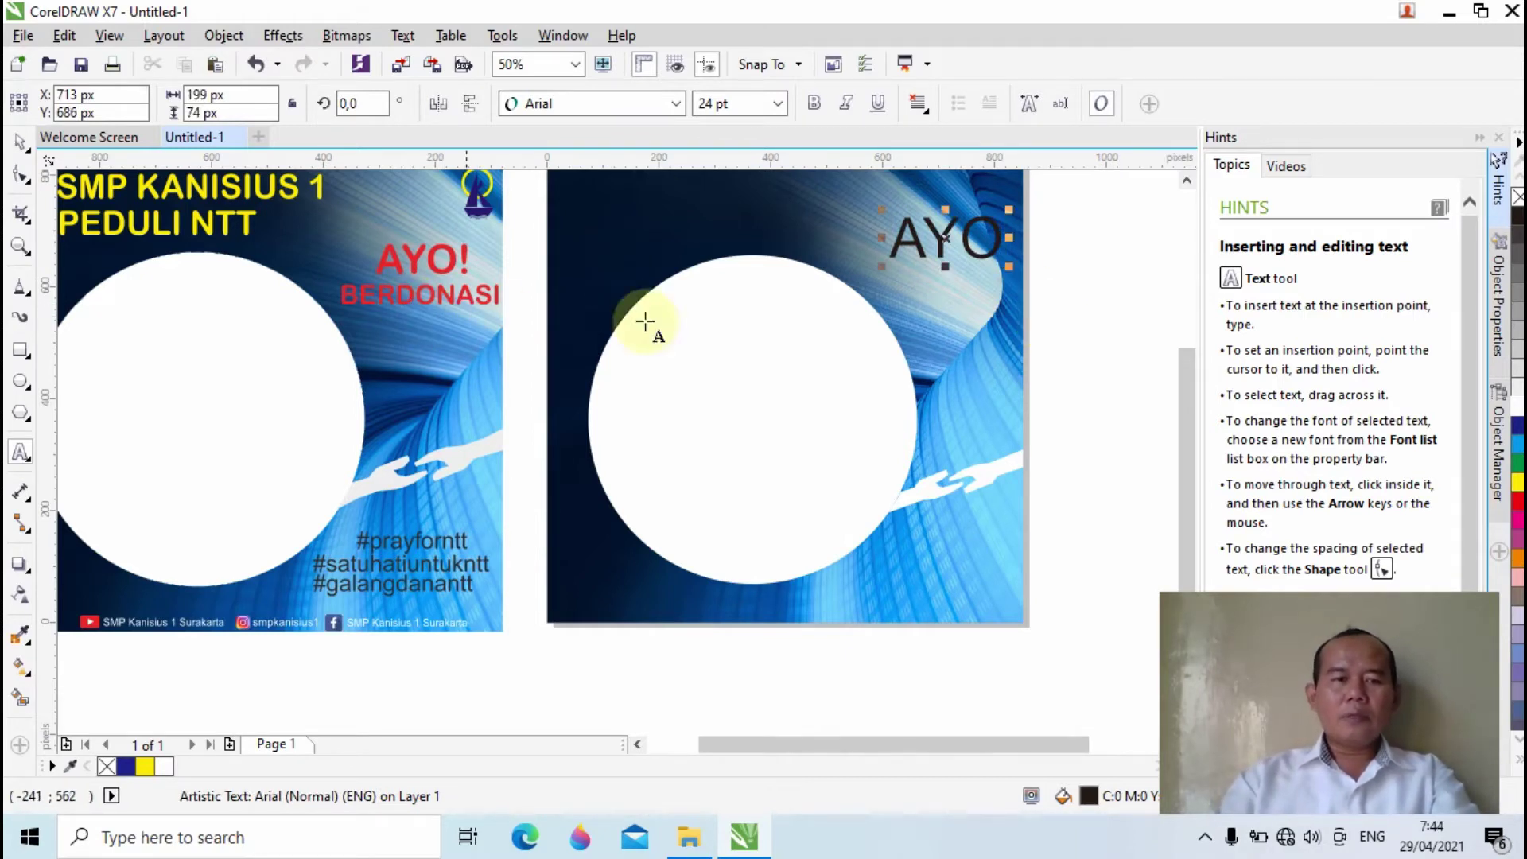
{"action": "left_click", "coordinate": [919, 315]}
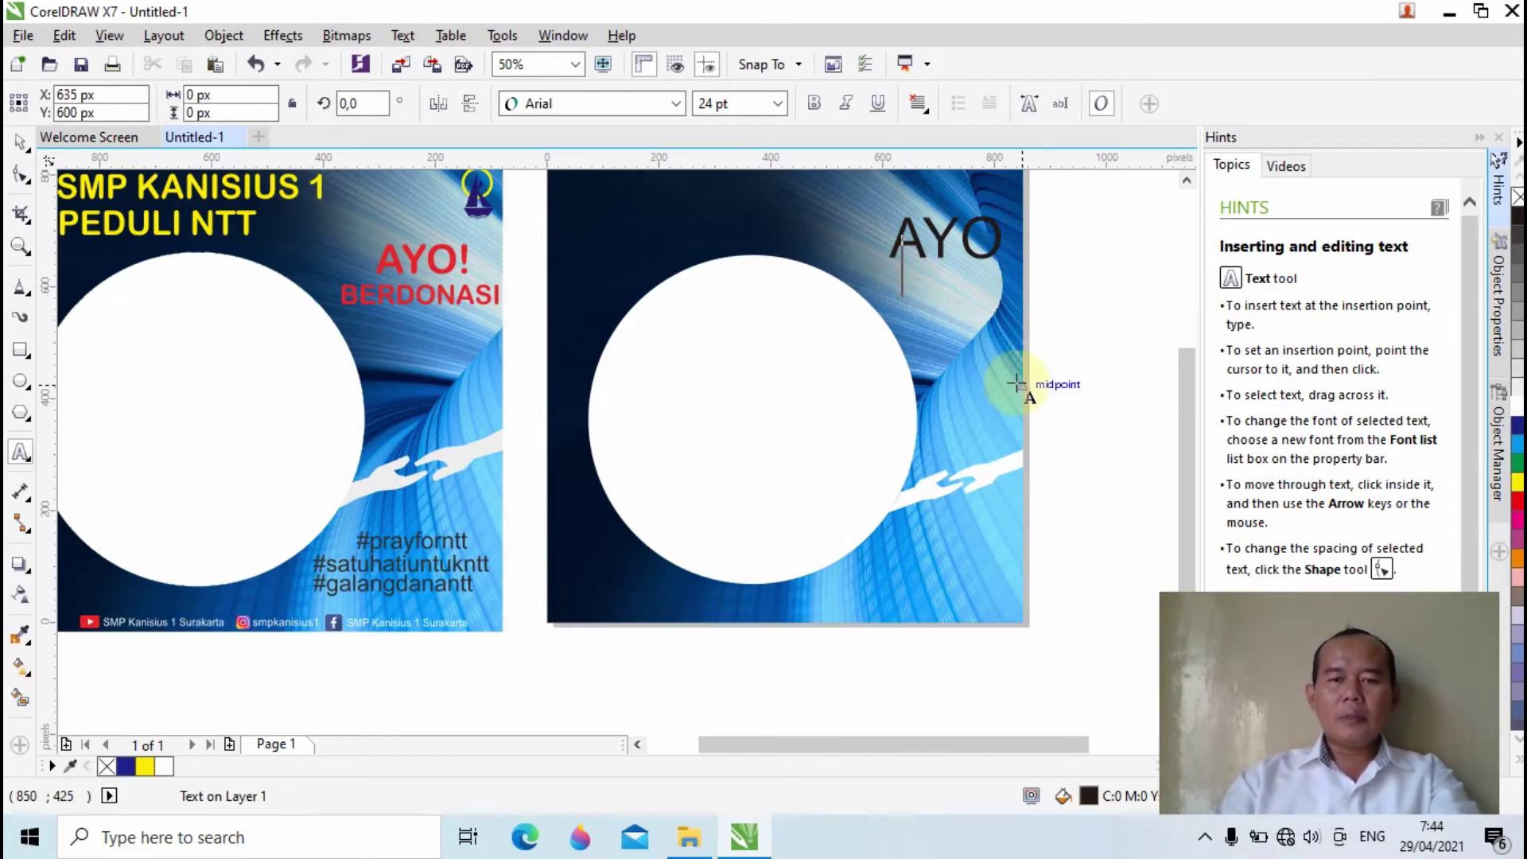
{"action": "type", "text": "BER"}
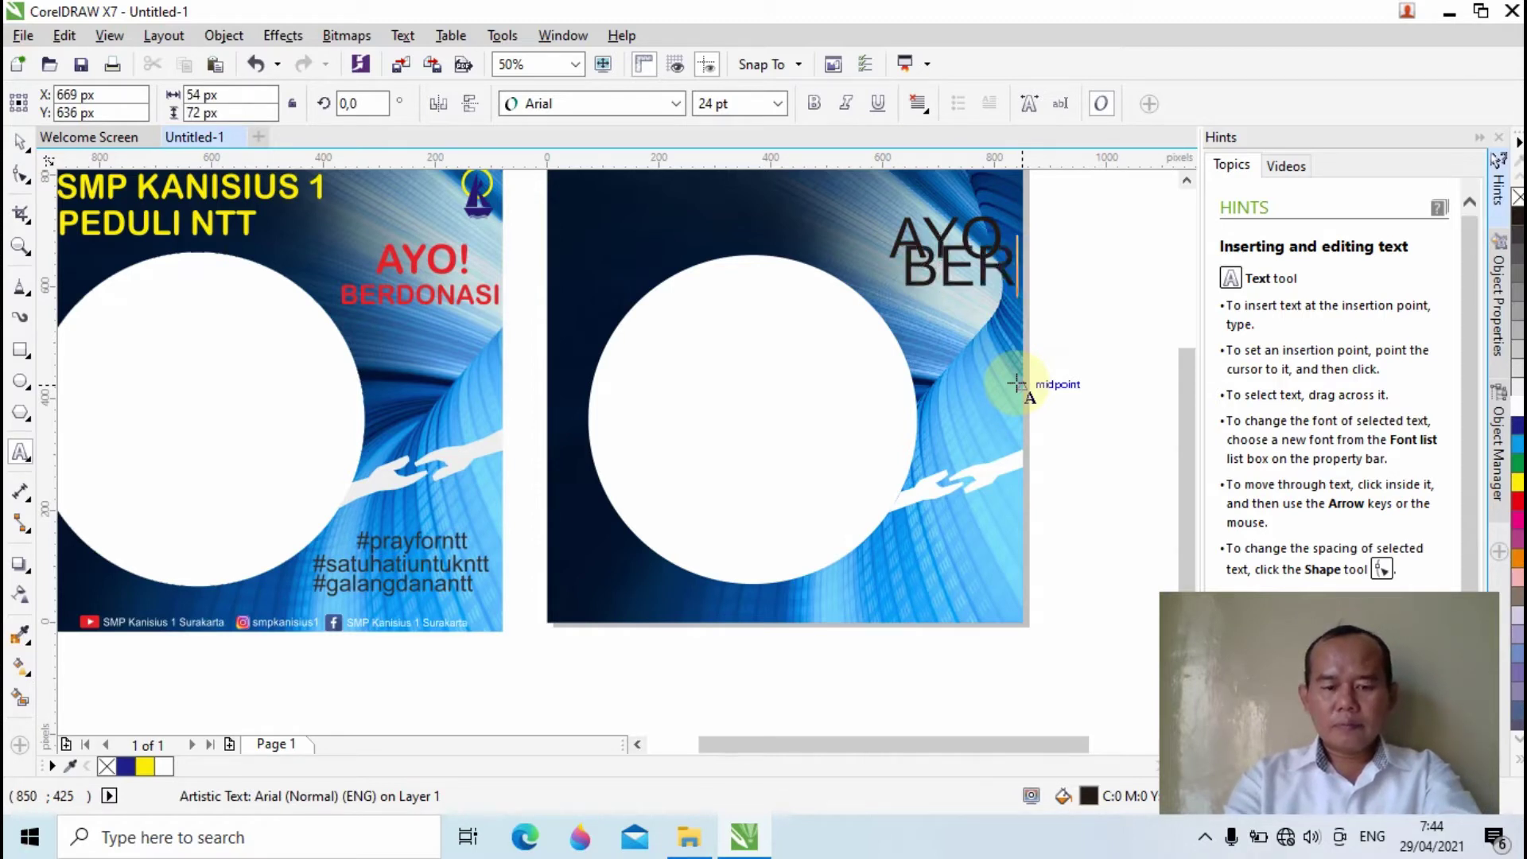
{"action": "type", "text": "DONASI"}
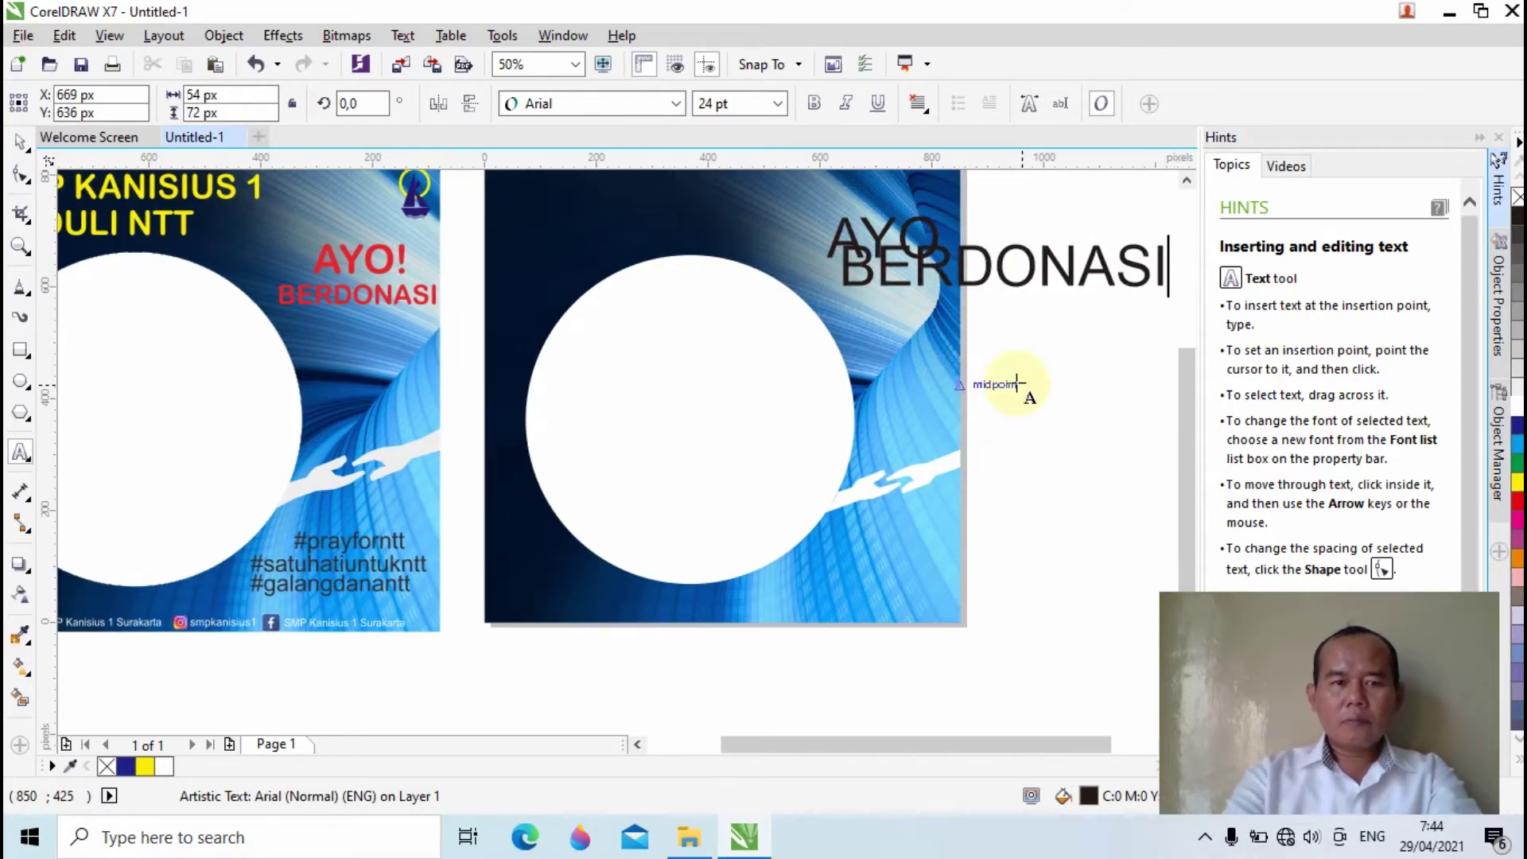
{"action": "left_click", "coordinate": [19, 144]}
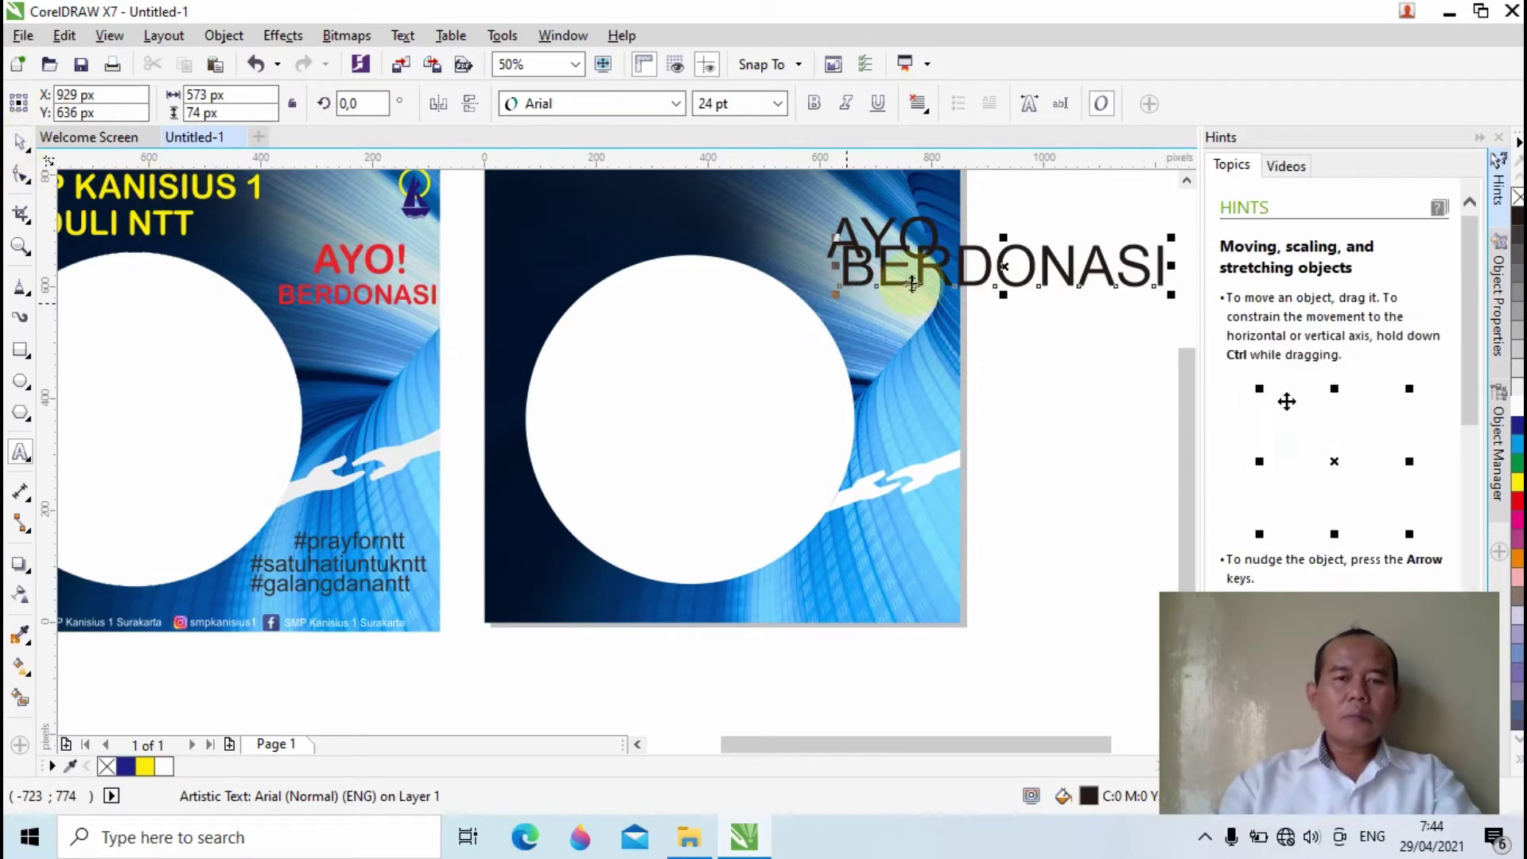
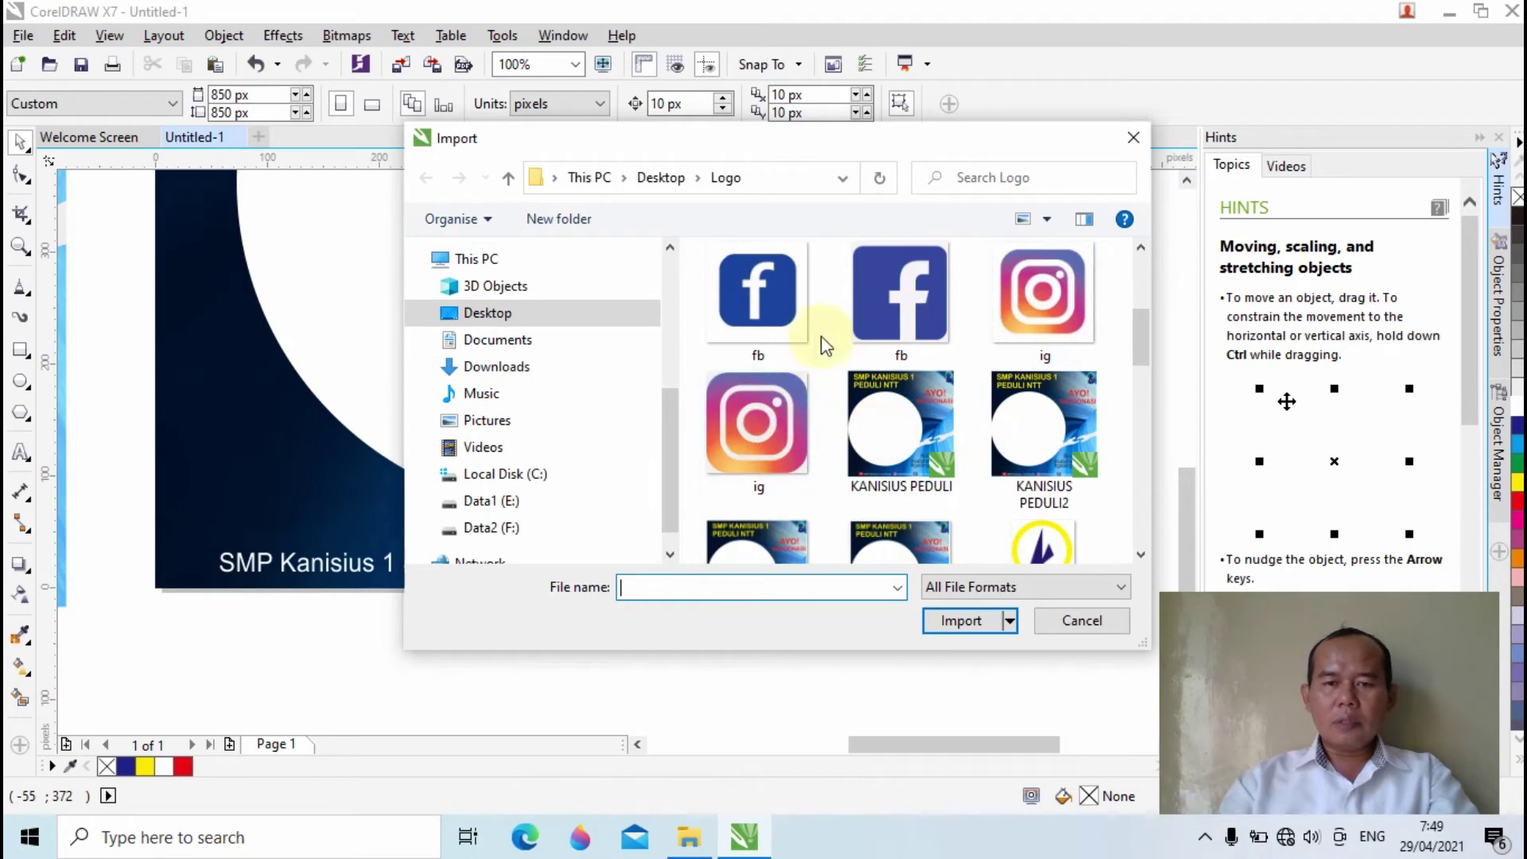
Import the Instagram logo ig.png from the Logo folder and place it at full size near the account name along the poster's lower edge
{"action": "left_click", "coordinate": [752, 441]}
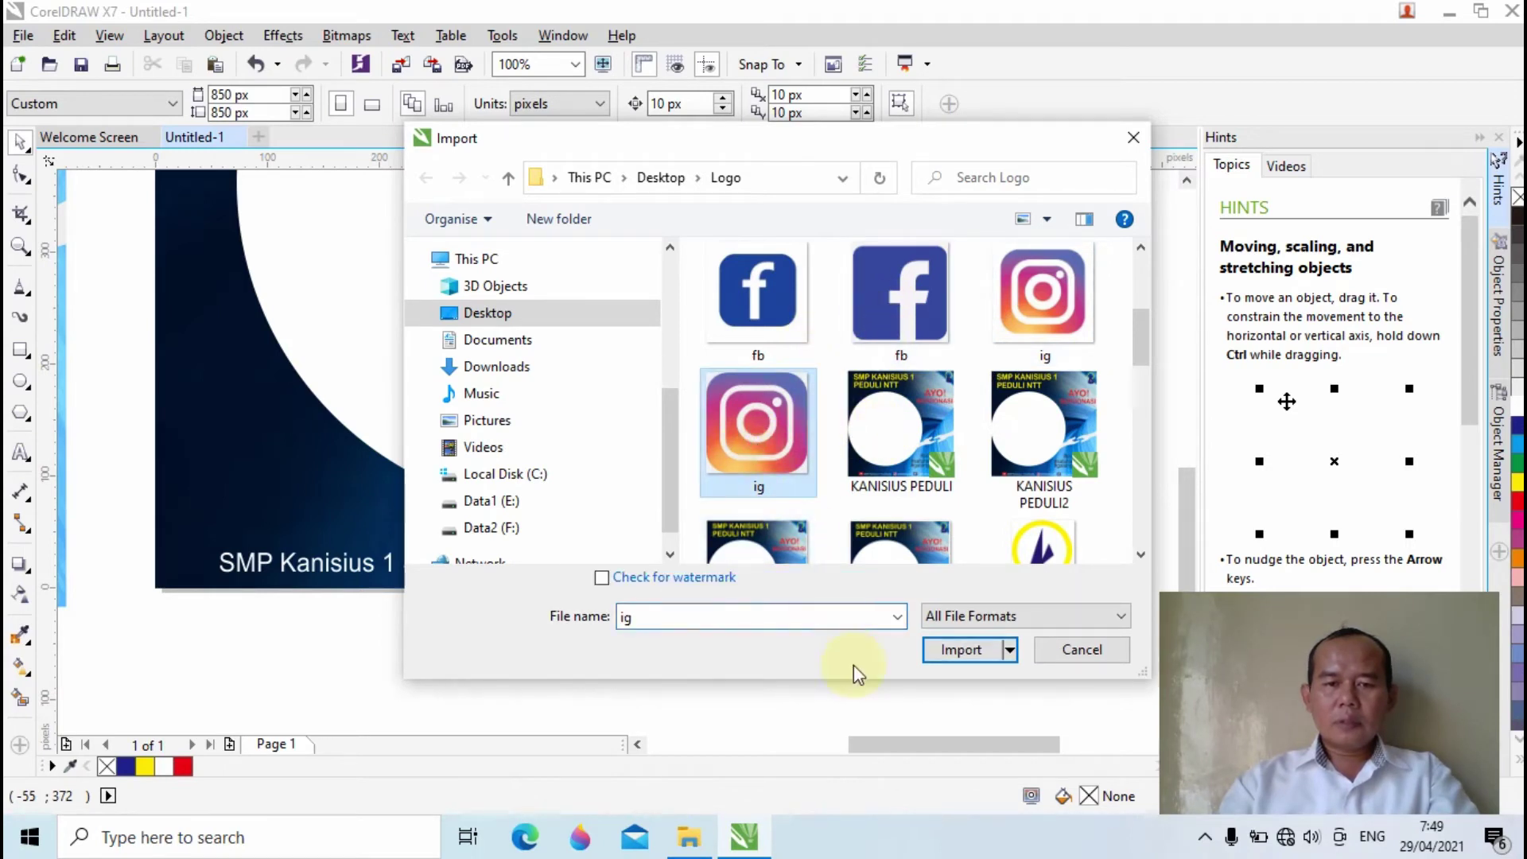
{"action": "left_click", "coordinate": [956, 652]}
{"action": "left_click", "coordinate": [687, 536]}
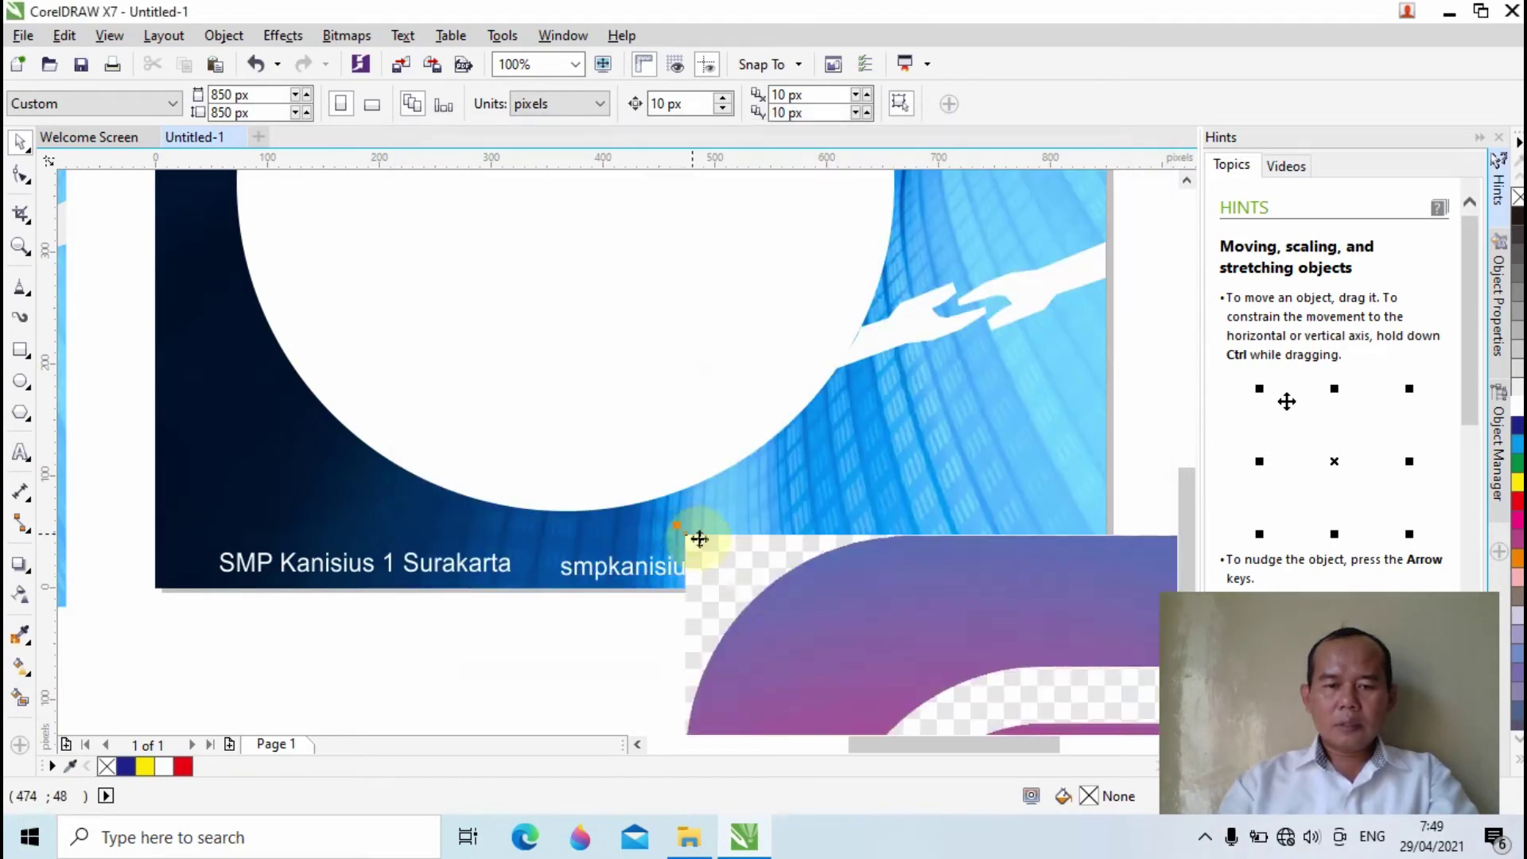
Shrink the Instagram logo proportionally to about 716 × 716 px and move it over the lower part of the poster
{"action": "left_click_drag", "start_coordinate": [876, 607], "coordinate": [422, 303]}
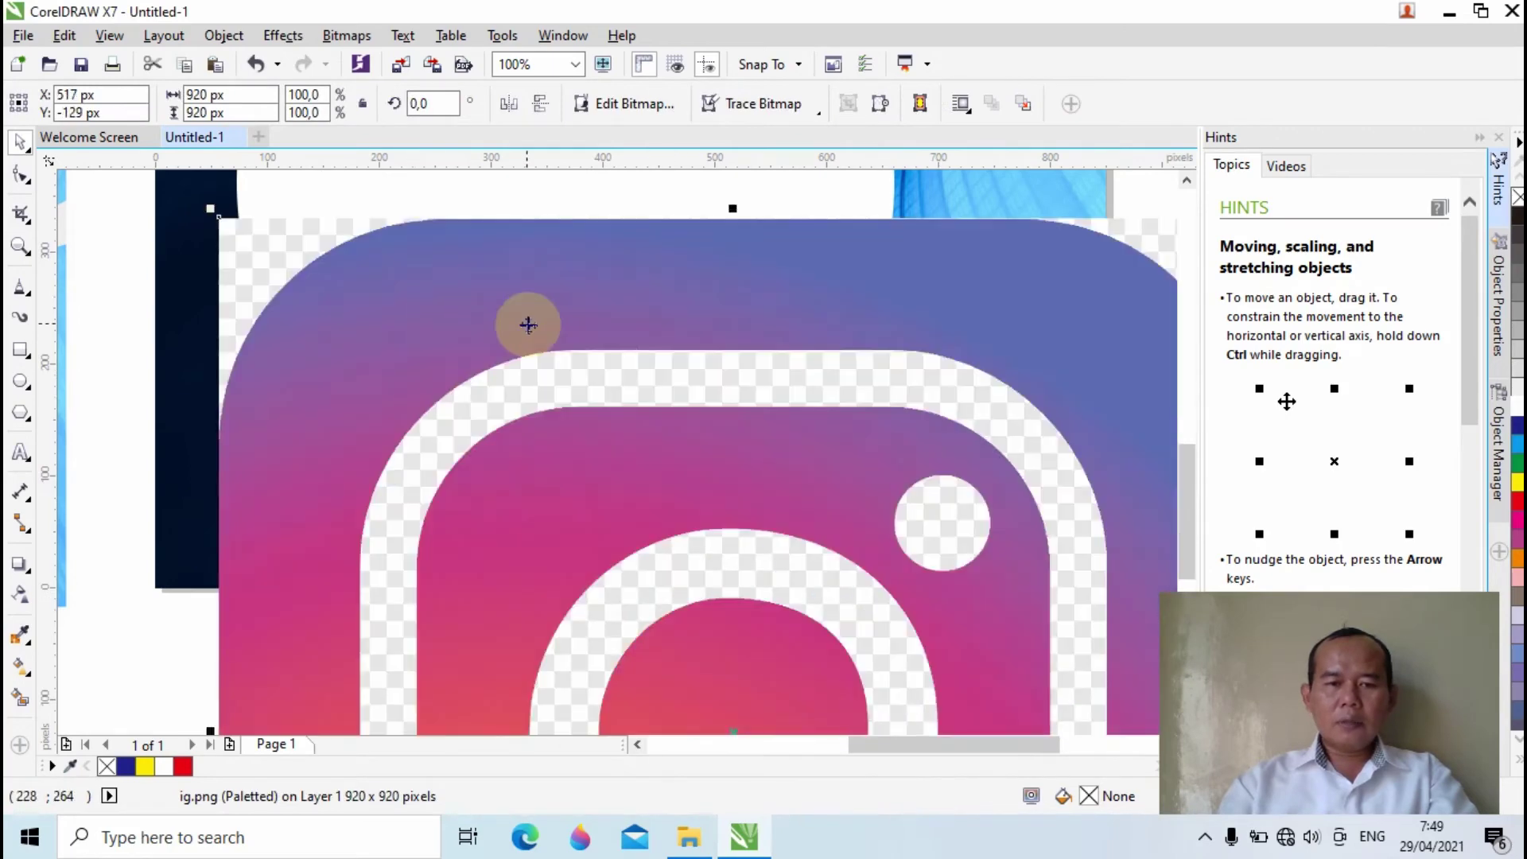
{"action": "scroll", "coordinate": [531, 327], "scroll_direction": "down", "scroll_amount": 2}
{"action": "left_click_drag", "start_coordinate": [595, 486], "coordinate": [666, 475]}
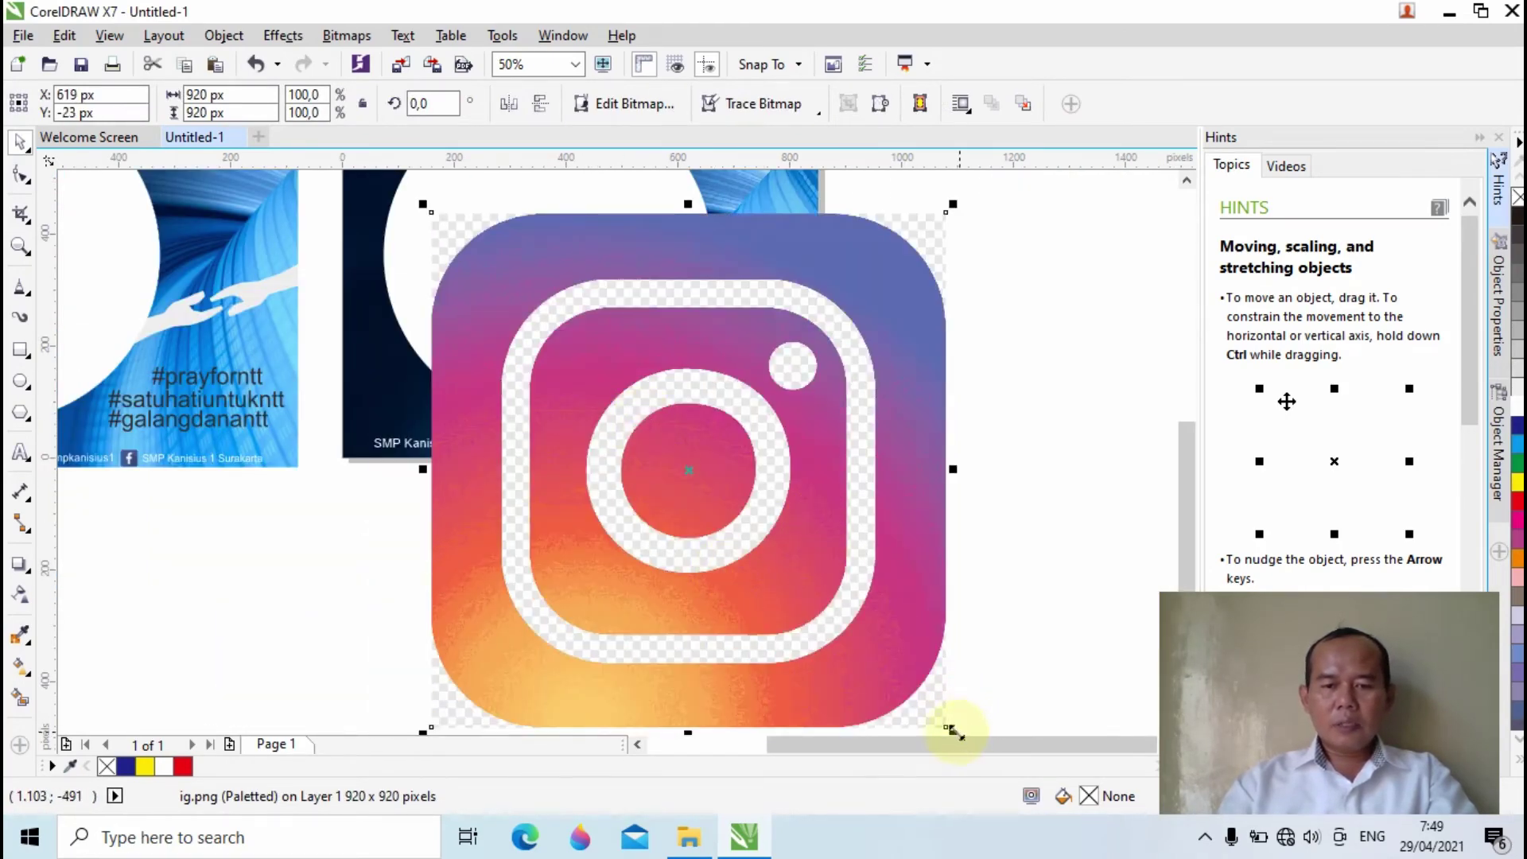
{"action": "left_click_drag", "start_coordinate": [952, 729], "coordinate": [831, 613]}
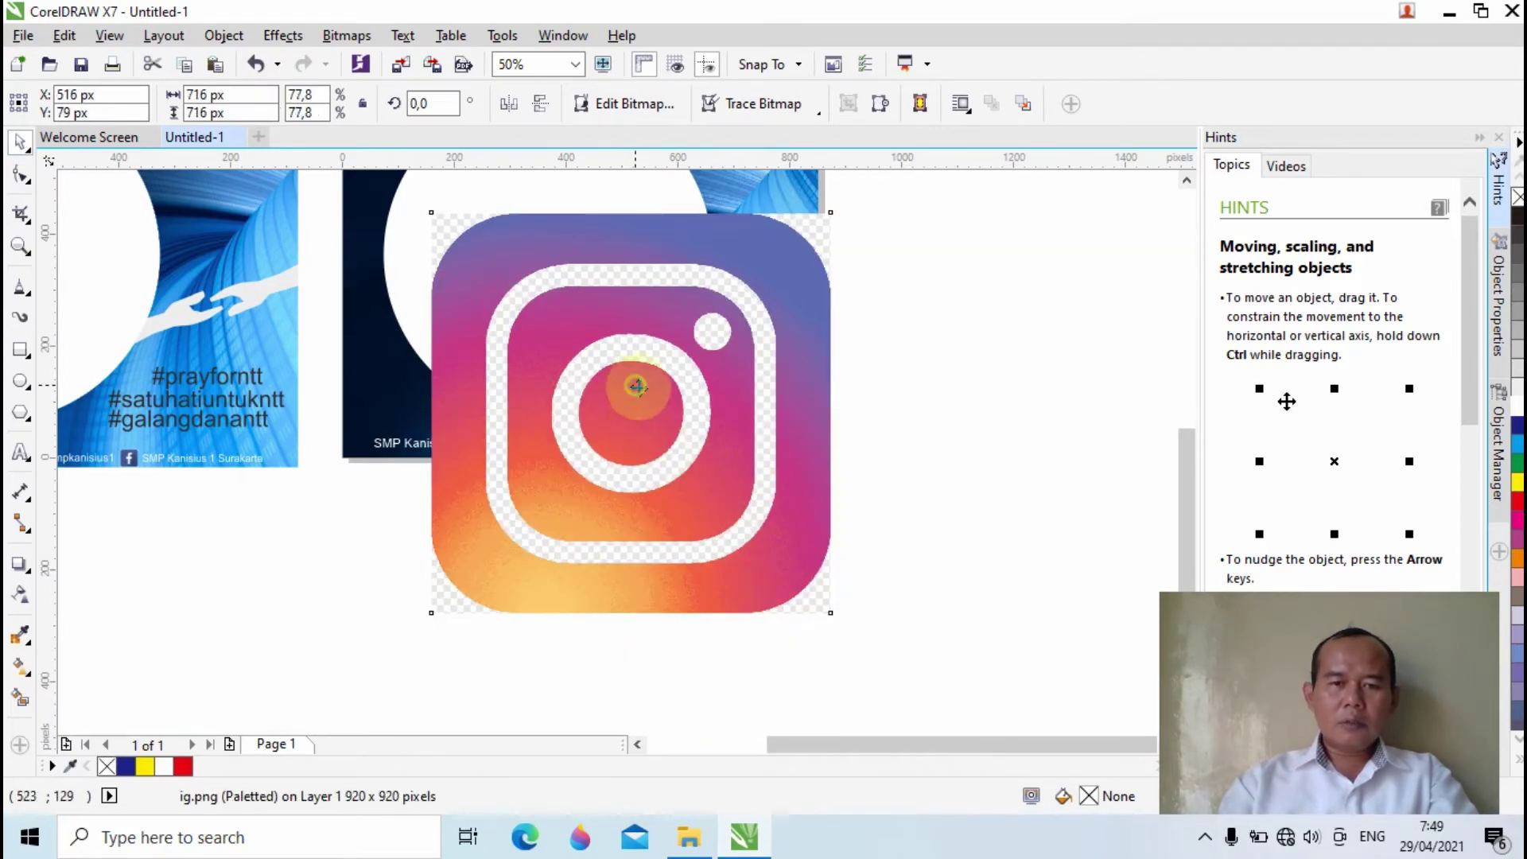
{"action": "left_click_drag", "start_coordinate": [637, 387], "coordinate": [692, 472]}
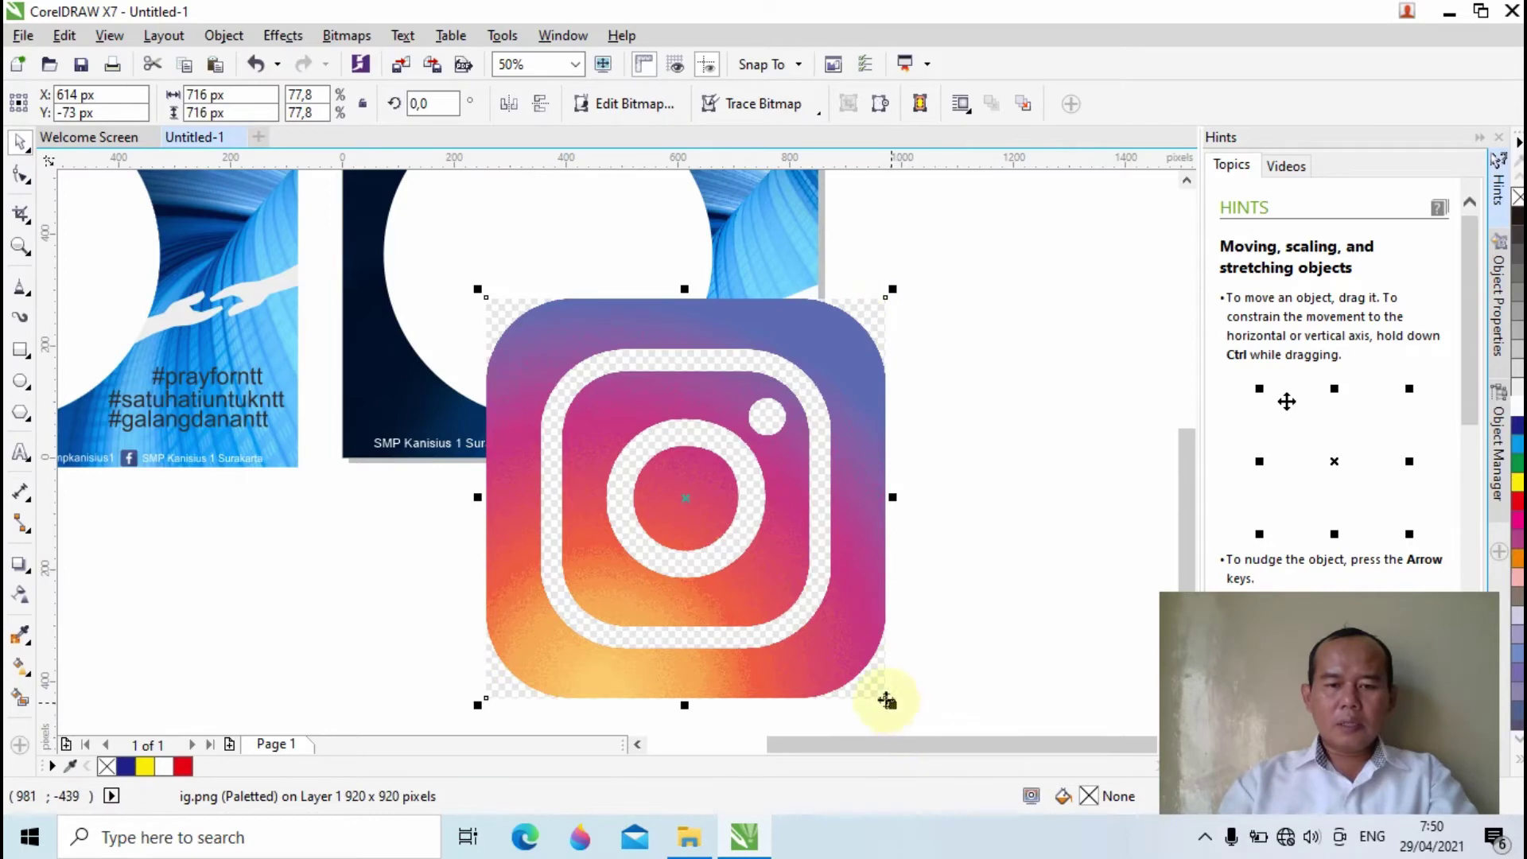
{"action": "left_click_drag", "start_coordinate": [811, 436], "coordinate": [674, 410]}
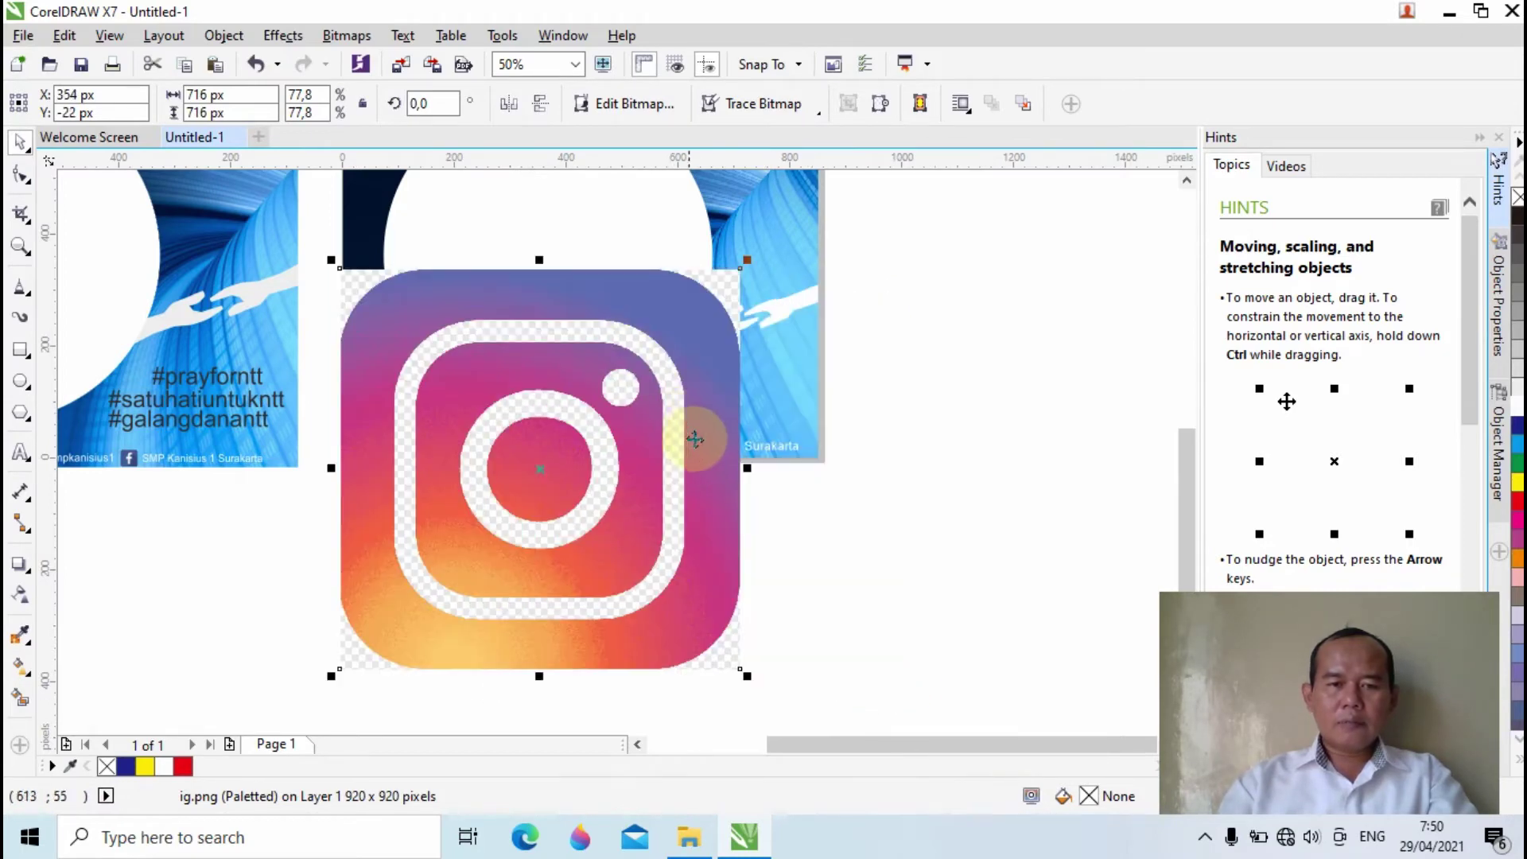
Add a node on each side of the Instagram logo's upper-right corner with the Shape tool and delete the corner node
{"action": "left_click", "coordinate": [22, 175]}
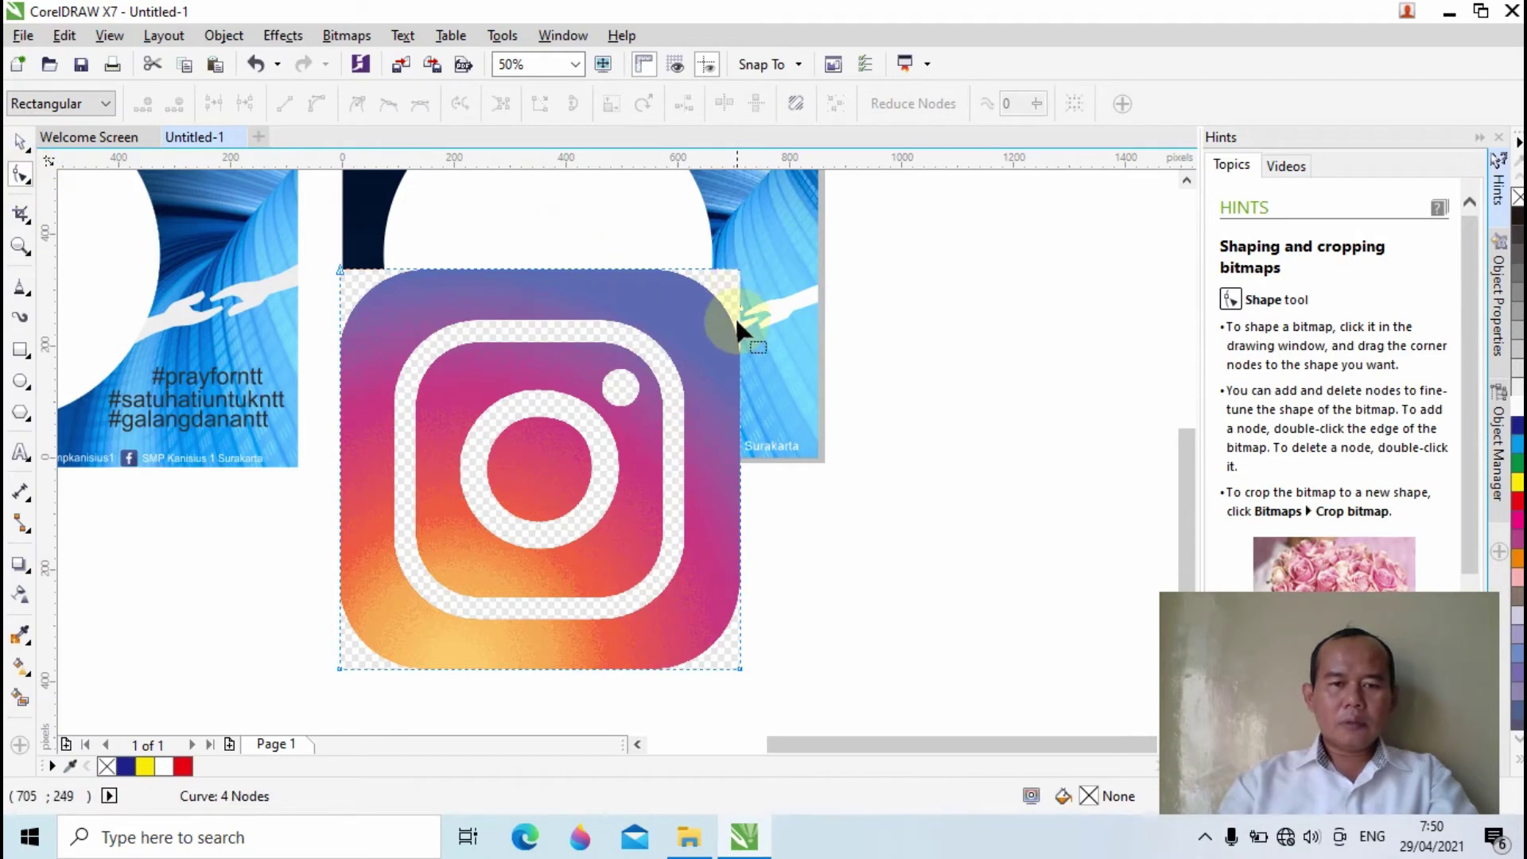
{"action": "left_click_drag", "start_coordinate": [740, 337], "coordinate": [700, 301]}
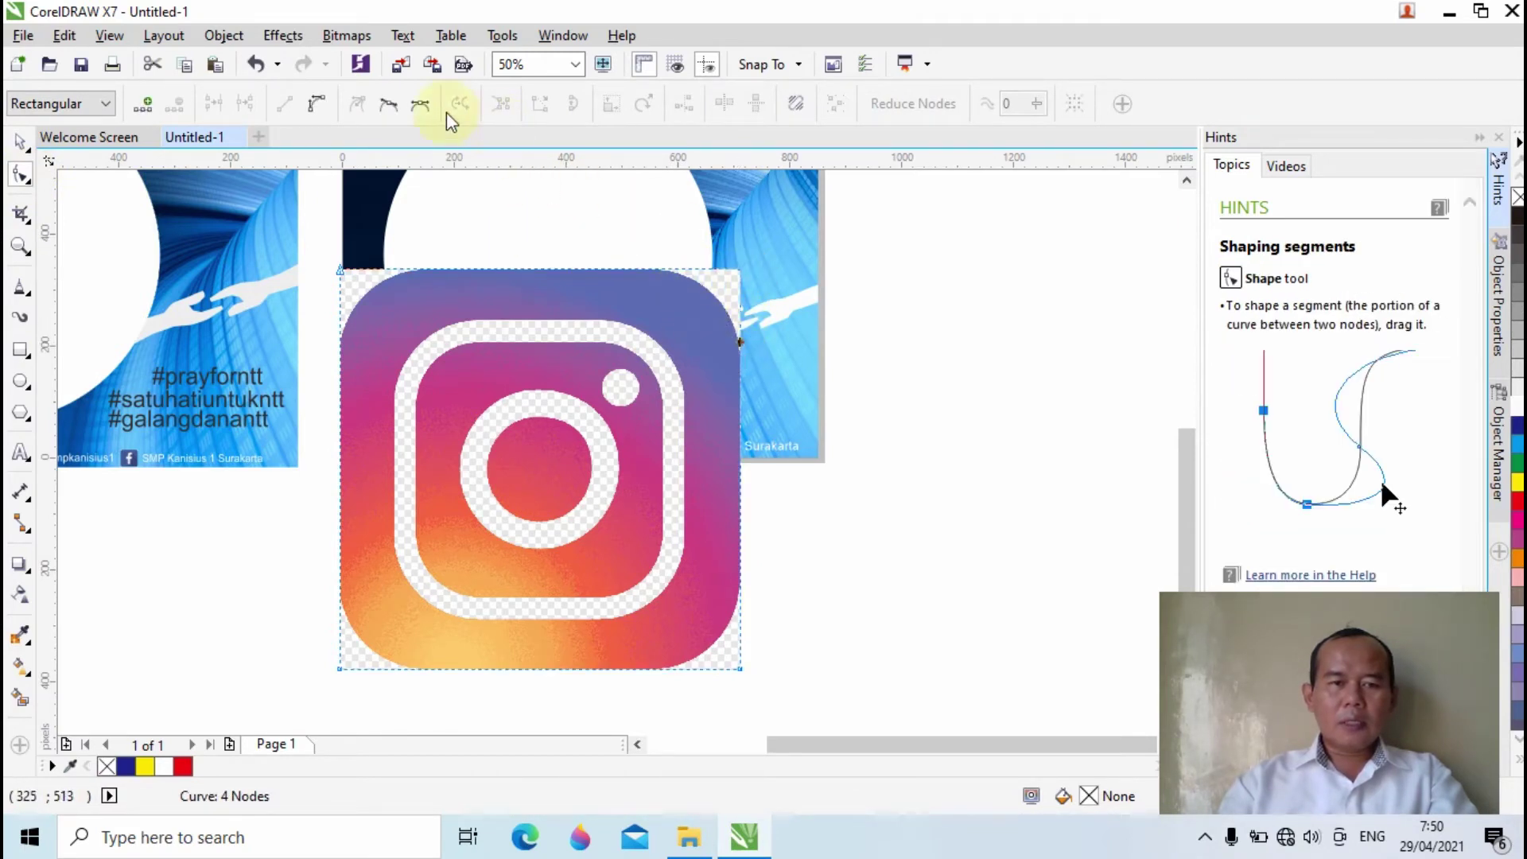
{"action": "left_click", "coordinate": [145, 104]}
{"action": "left_click", "coordinate": [759, 317]}
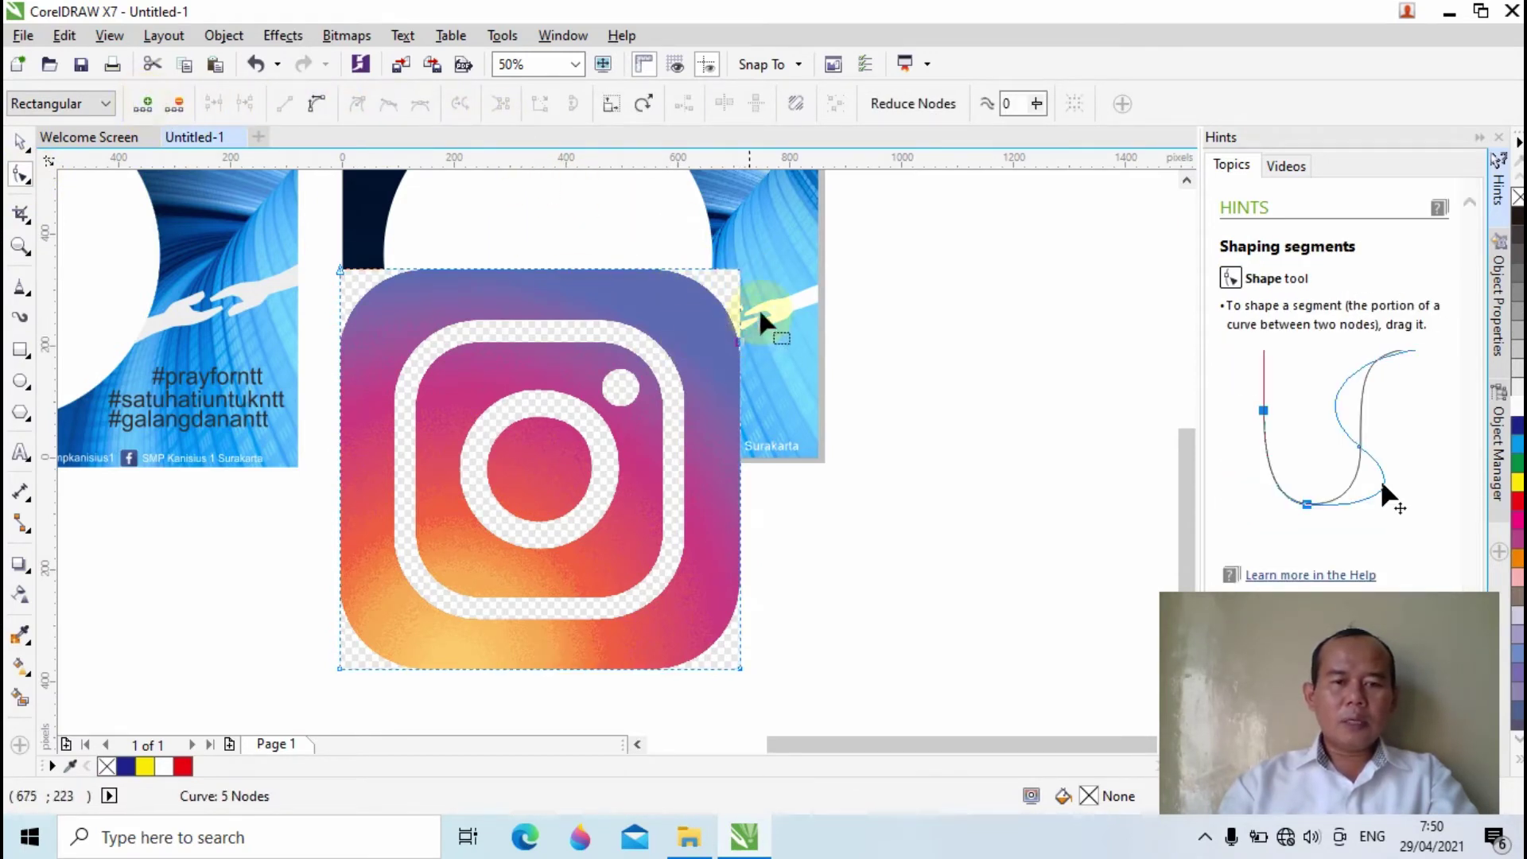
{"action": "left_click", "coordinate": [662, 270]}
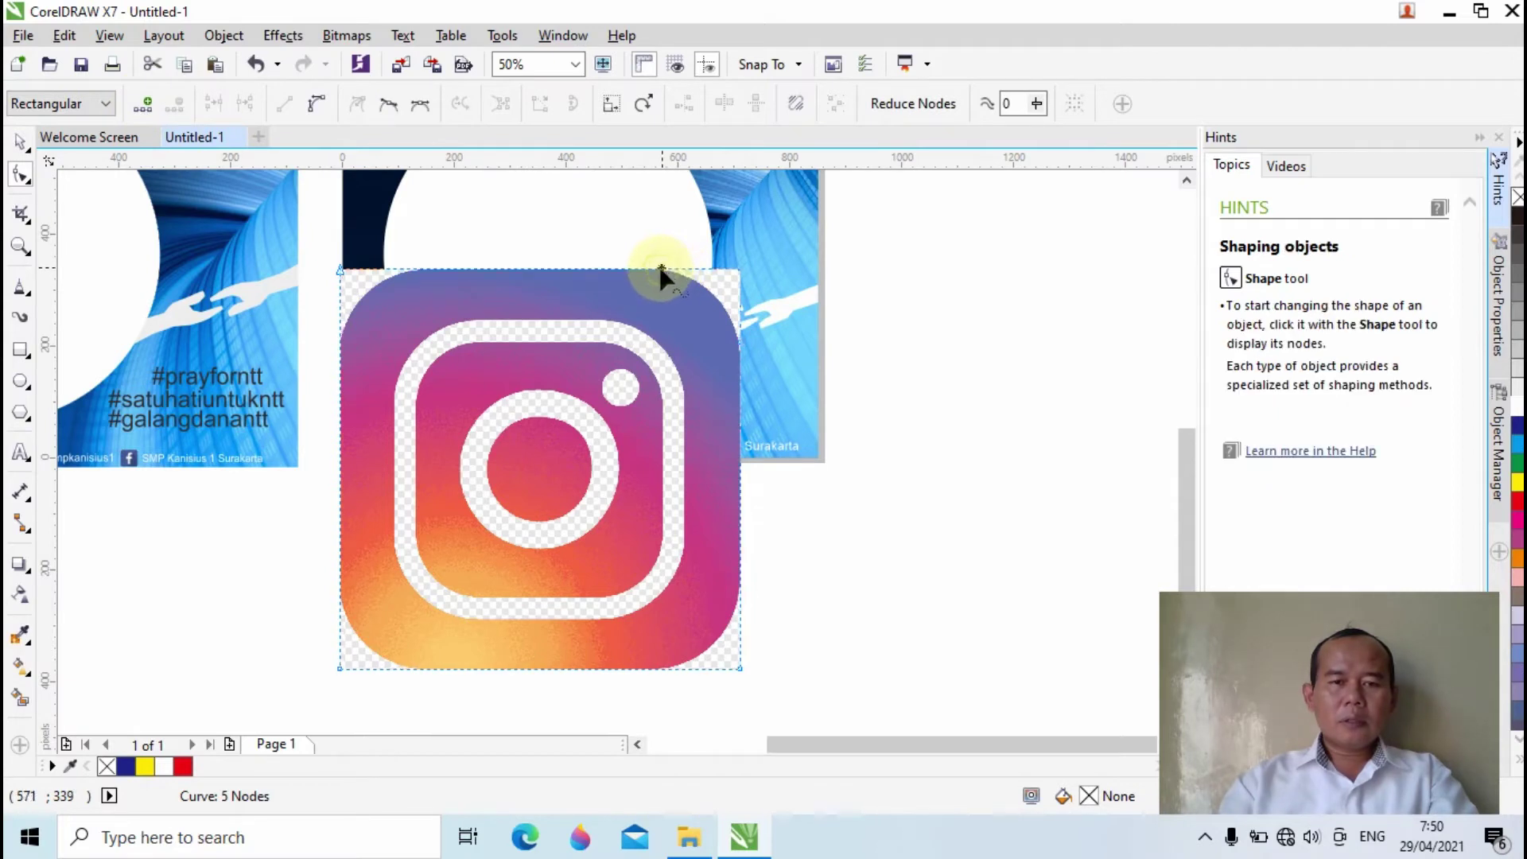
{"action": "left_click", "coordinate": [151, 104]}
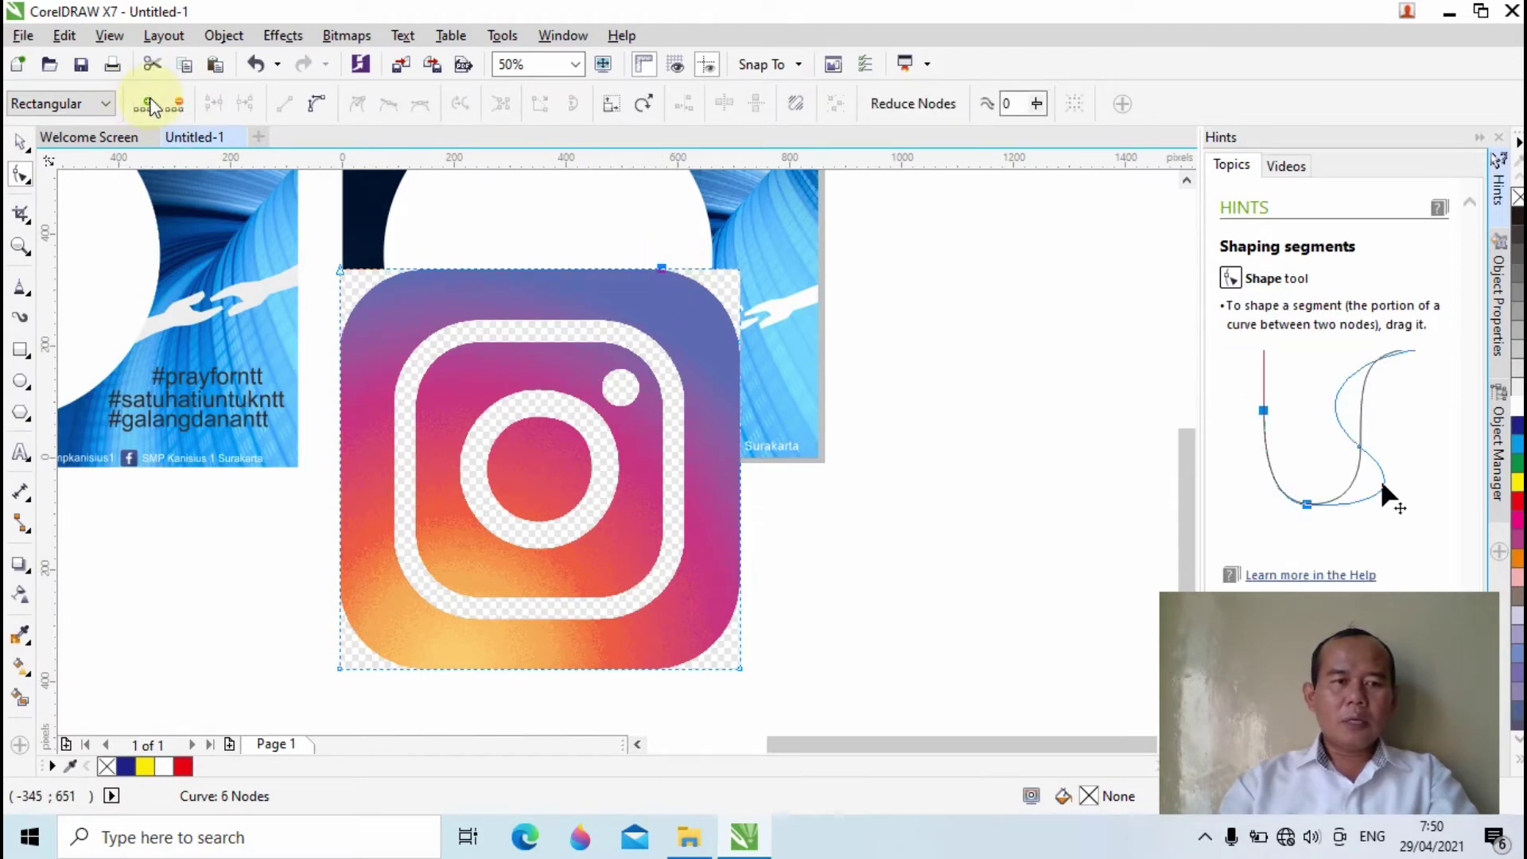
{"action": "left_click", "coordinate": [733, 269]}
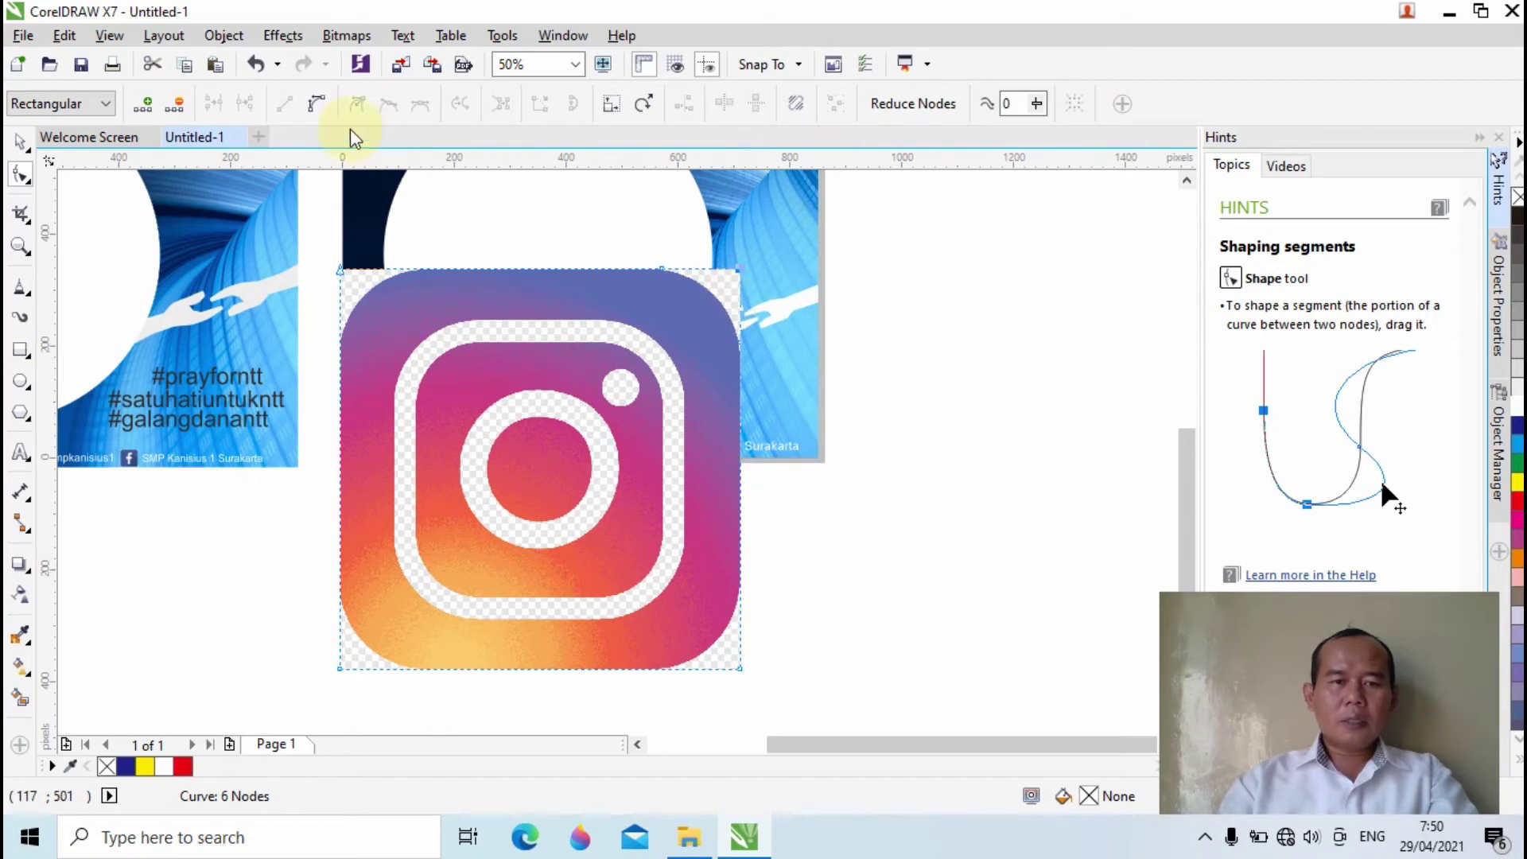
{"action": "left_click", "coordinate": [180, 105]}
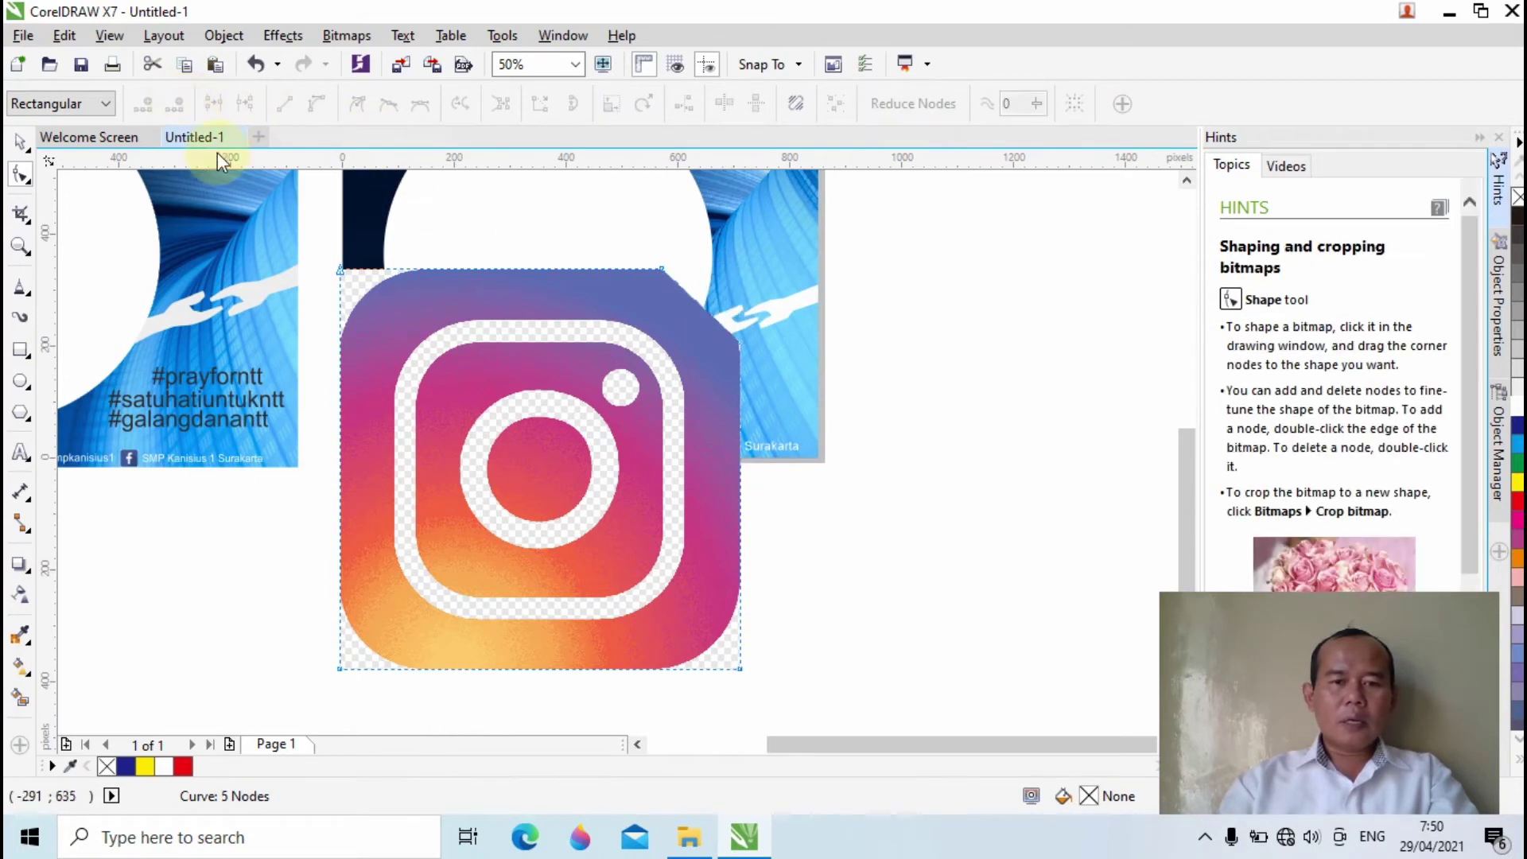
Convert the logo's diagonal upper-right segment to a curve and bend it outward along the rounded corner
{"action": "left_click", "coordinate": [702, 312]}
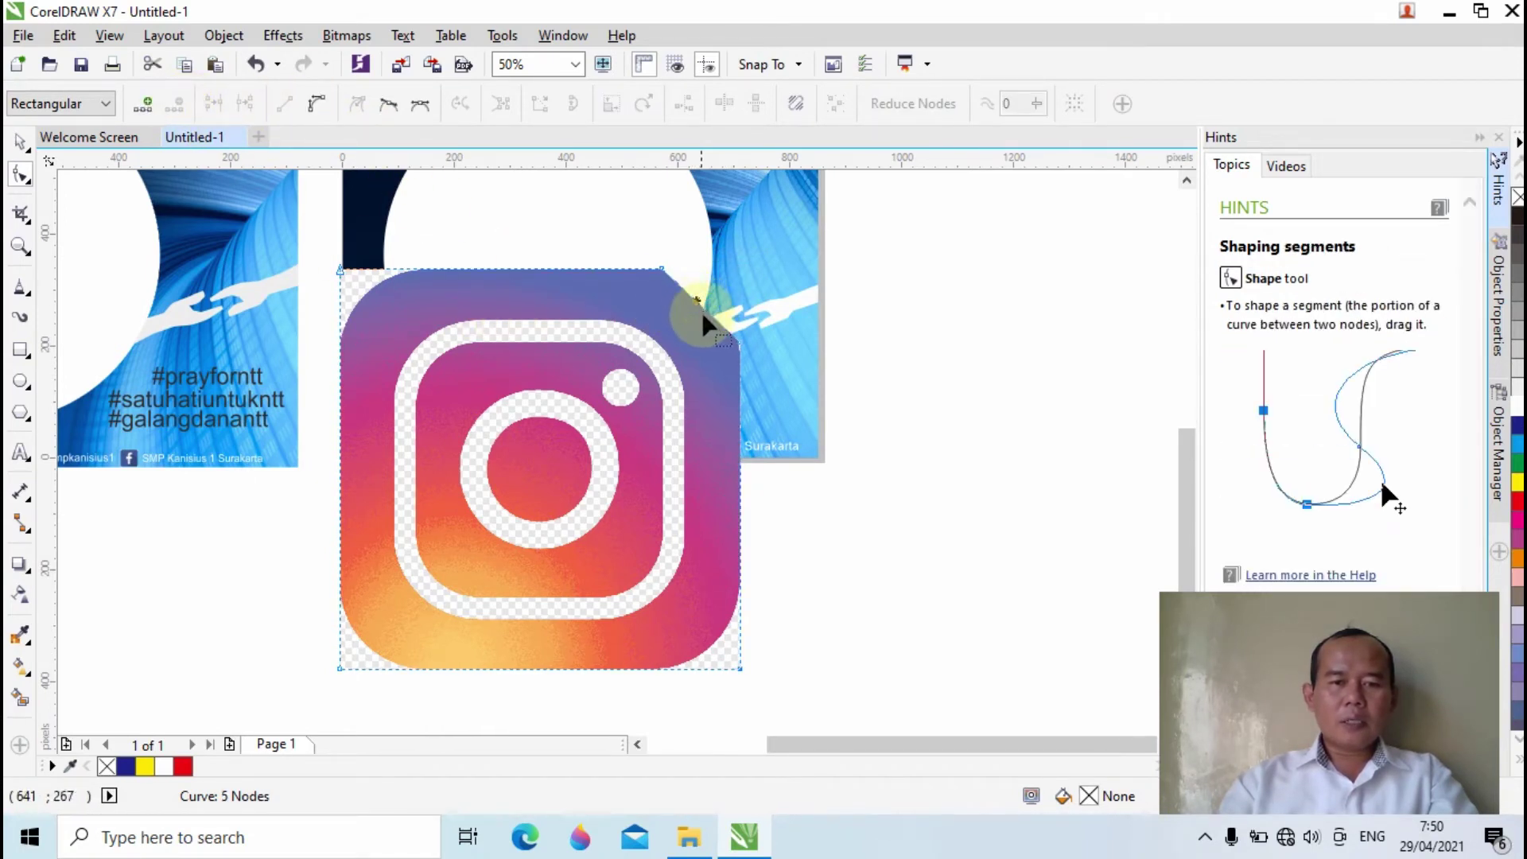
{"action": "left_click", "coordinate": [316, 104]}
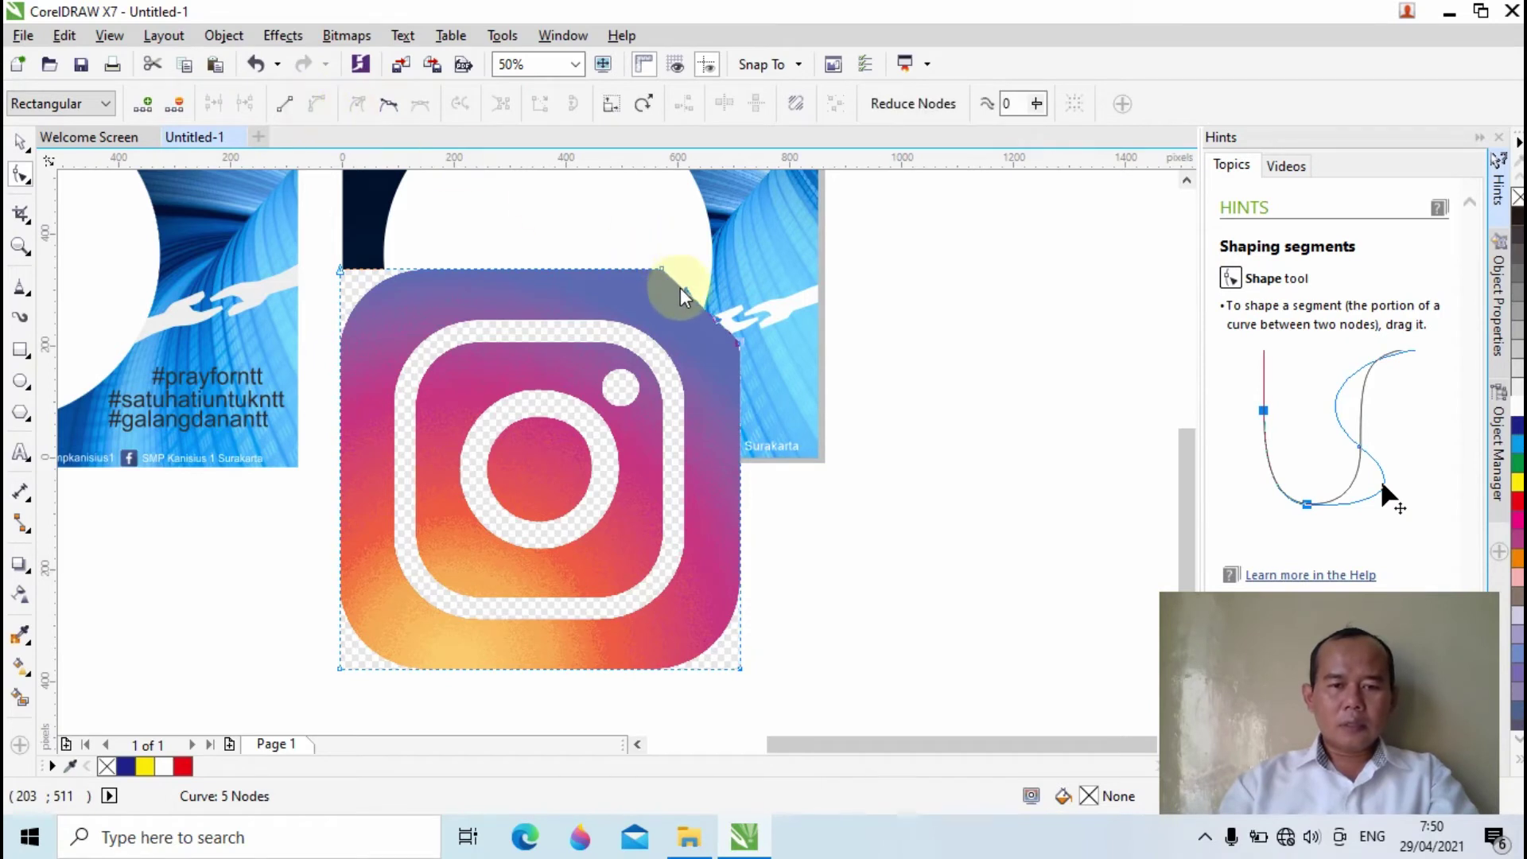
{"action": "left_click_drag", "start_coordinate": [685, 292], "coordinate": [748, 384]}
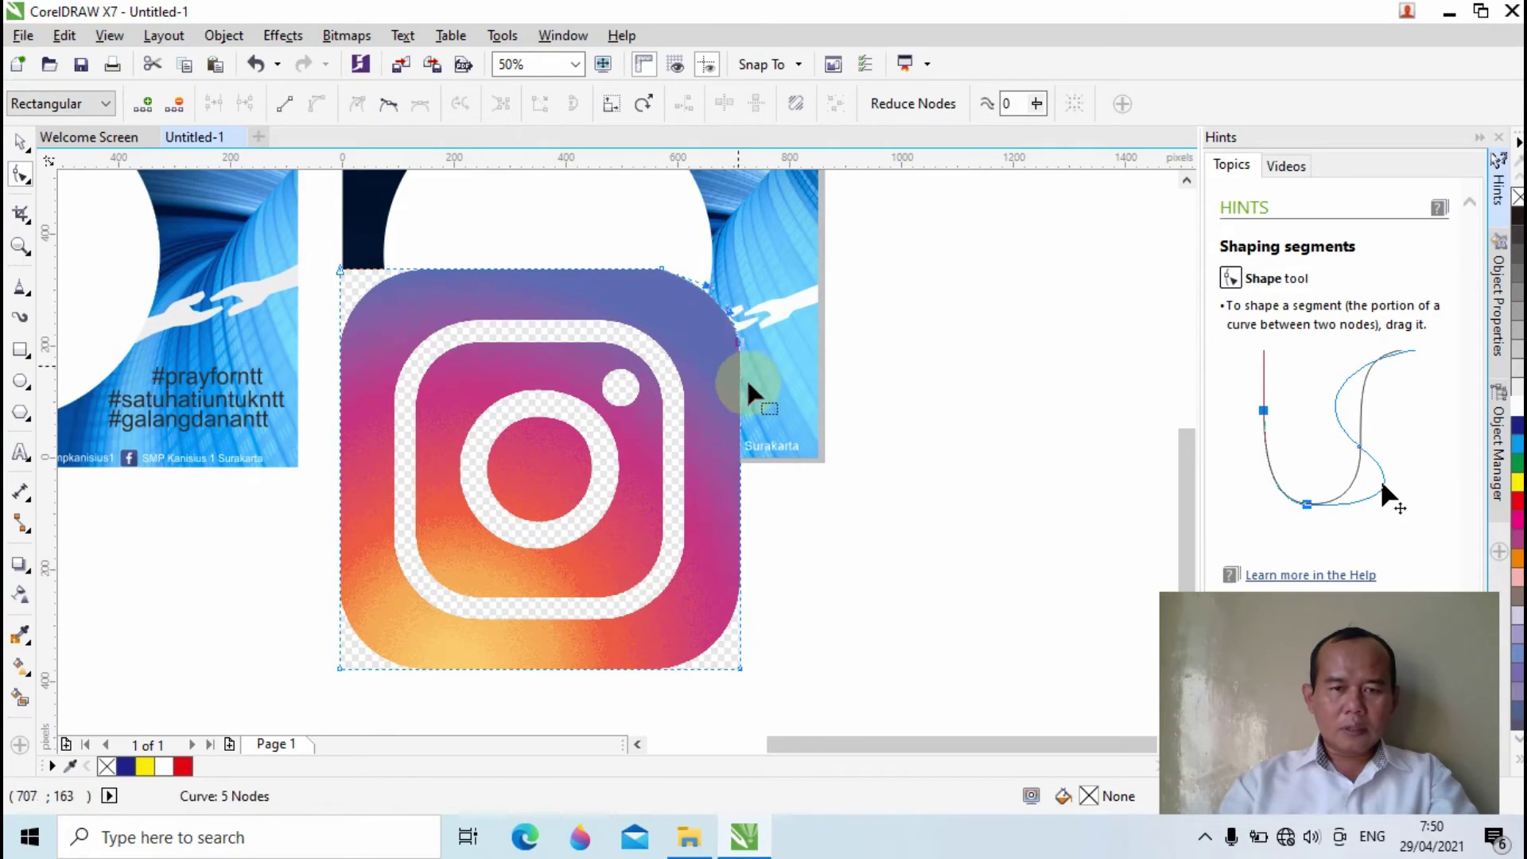
Add a node on each side of the logo's upper-left corner and delete the corner node to crop it diagonally
{"action": "left_click", "coordinate": [341, 335]}
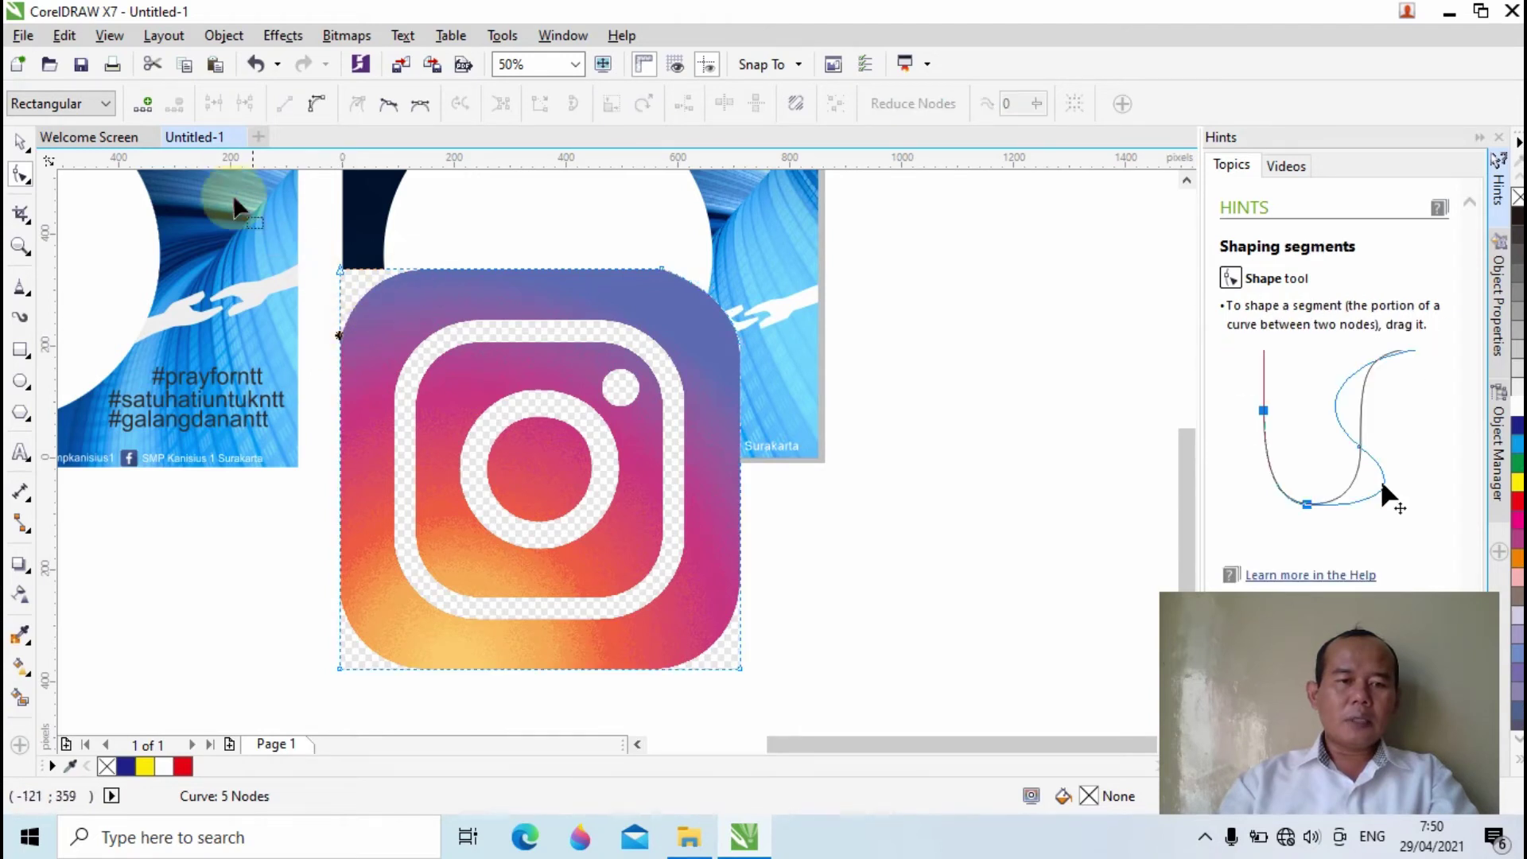
{"action": "left_click", "coordinate": [148, 106]}
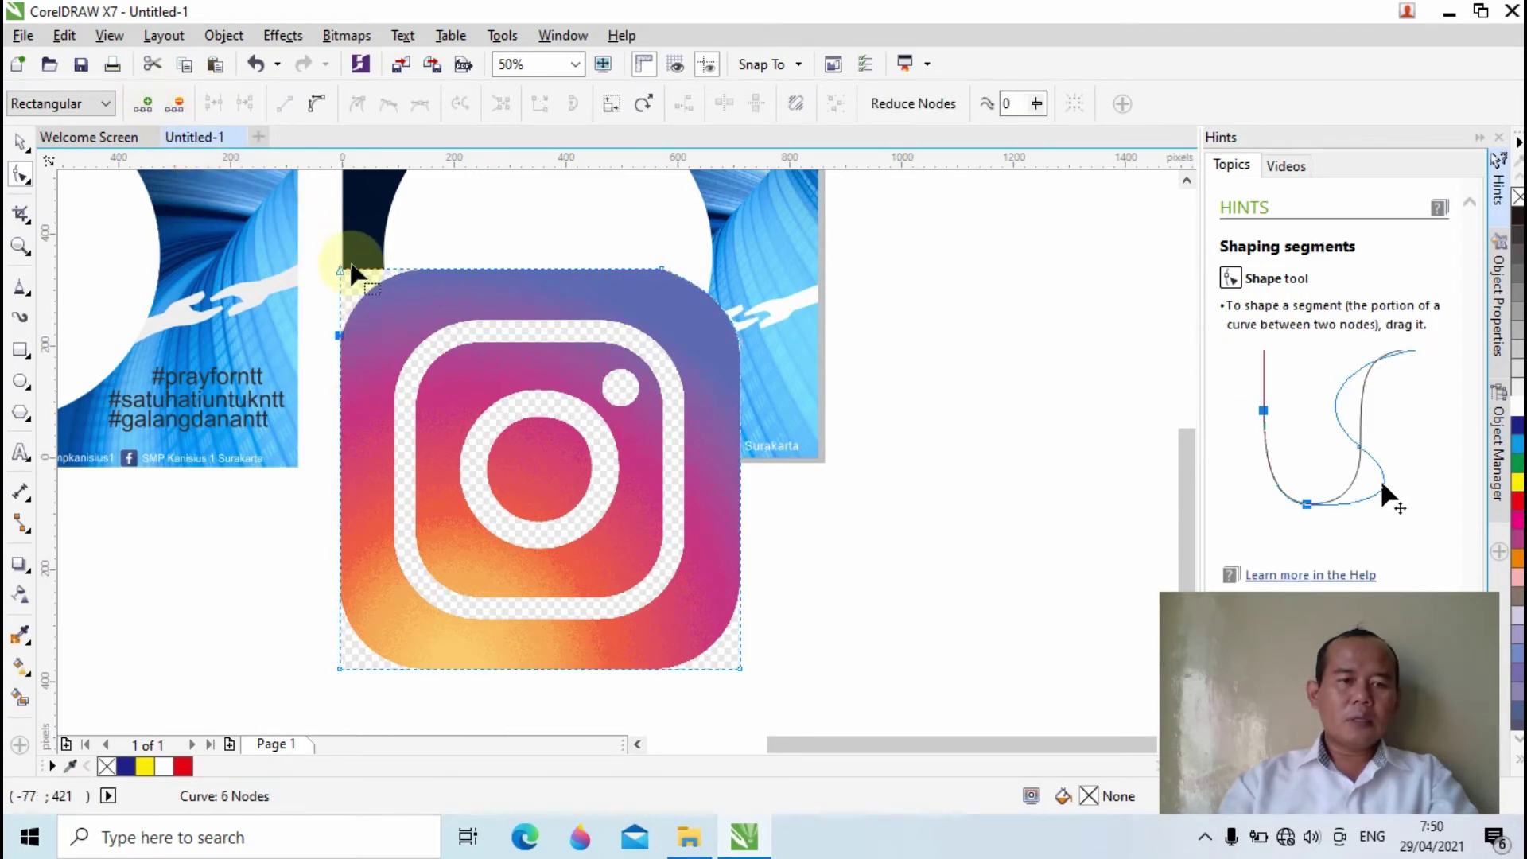
{"action": "left_click", "coordinate": [409, 267]}
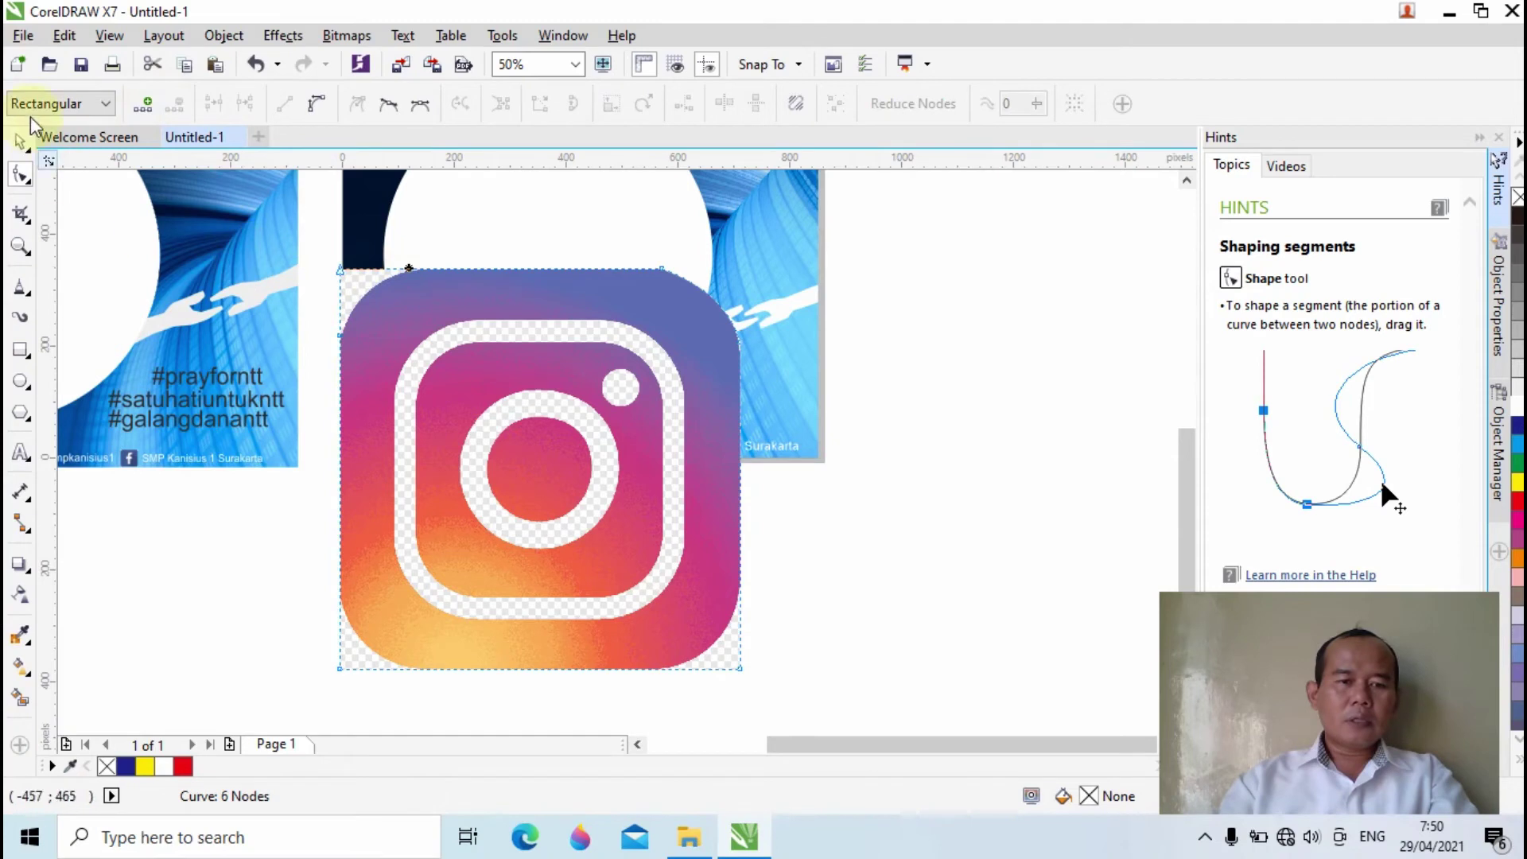
{"action": "left_click", "coordinate": [144, 105]}
{"action": "left_click", "coordinate": [342, 270]}
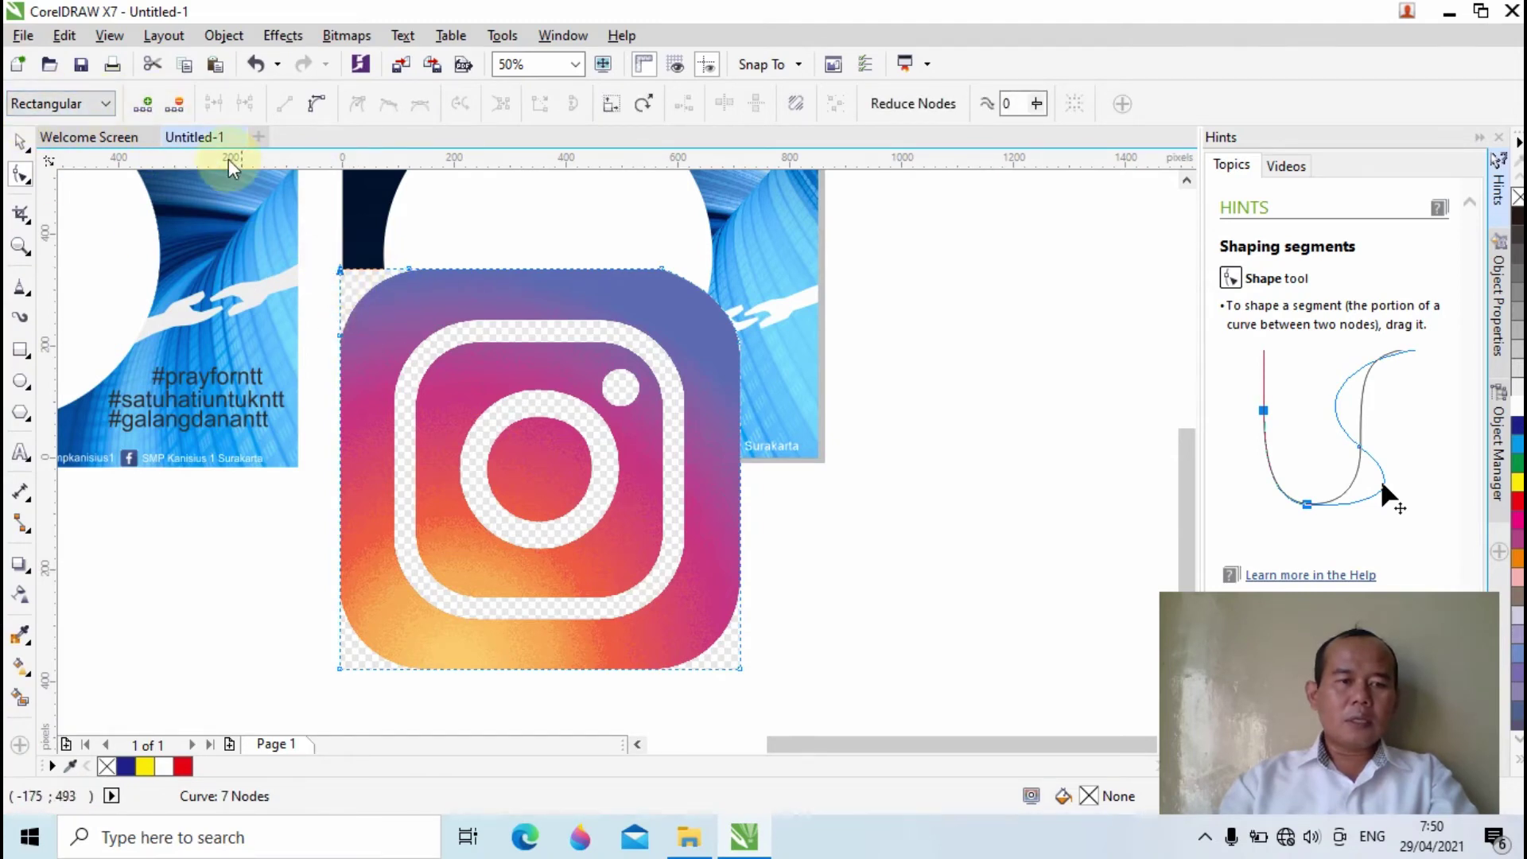
{"action": "left_click", "coordinate": [398, 303]}
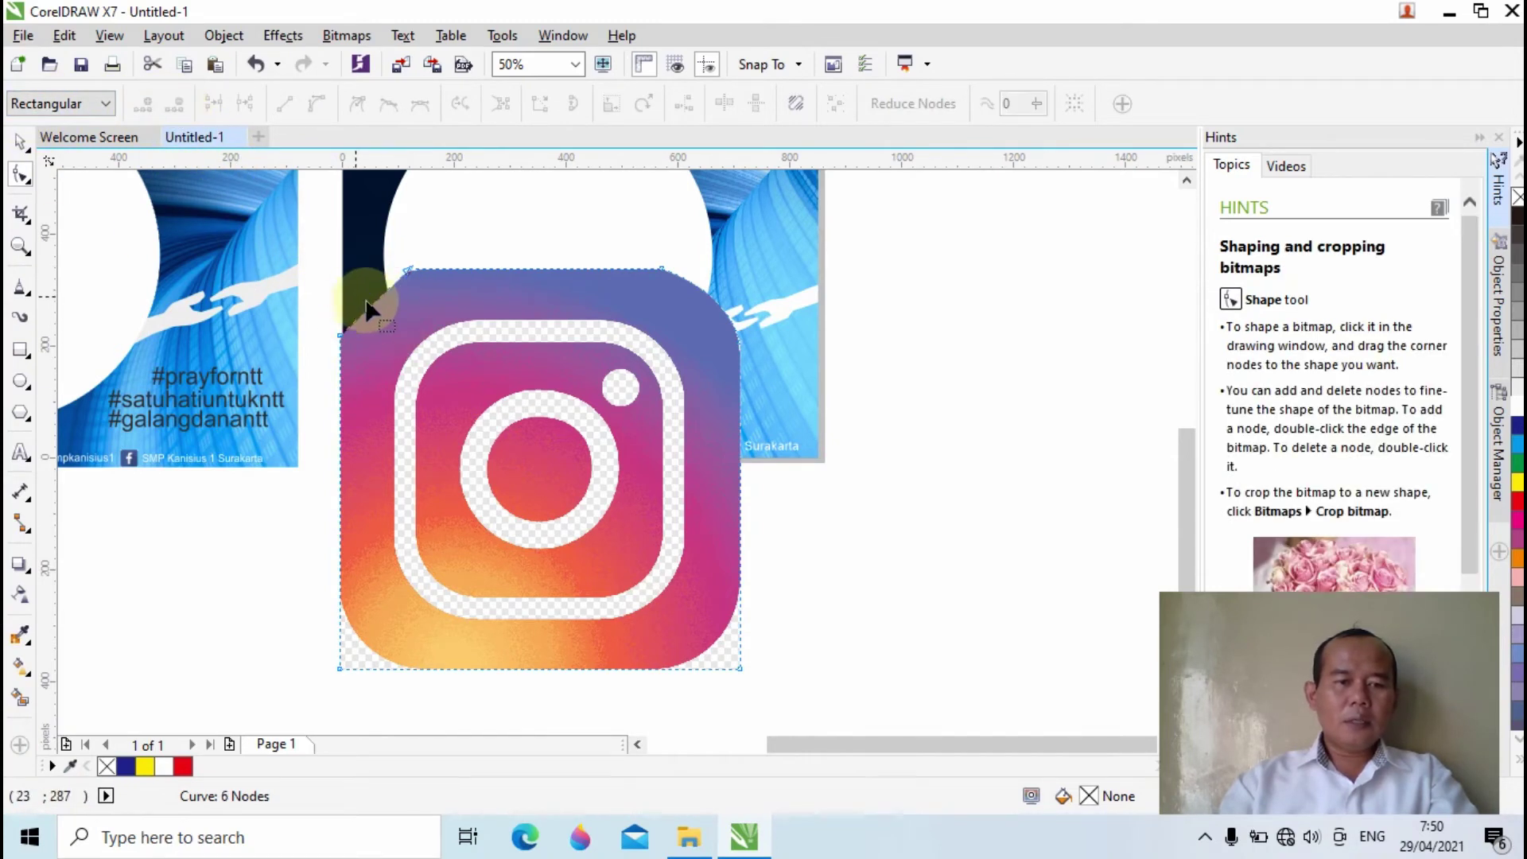
Convert the logo's diagonal upper-left segment to a curve and shape its handles to follow the rounded corner
{"action": "left_click", "coordinate": [373, 304]}
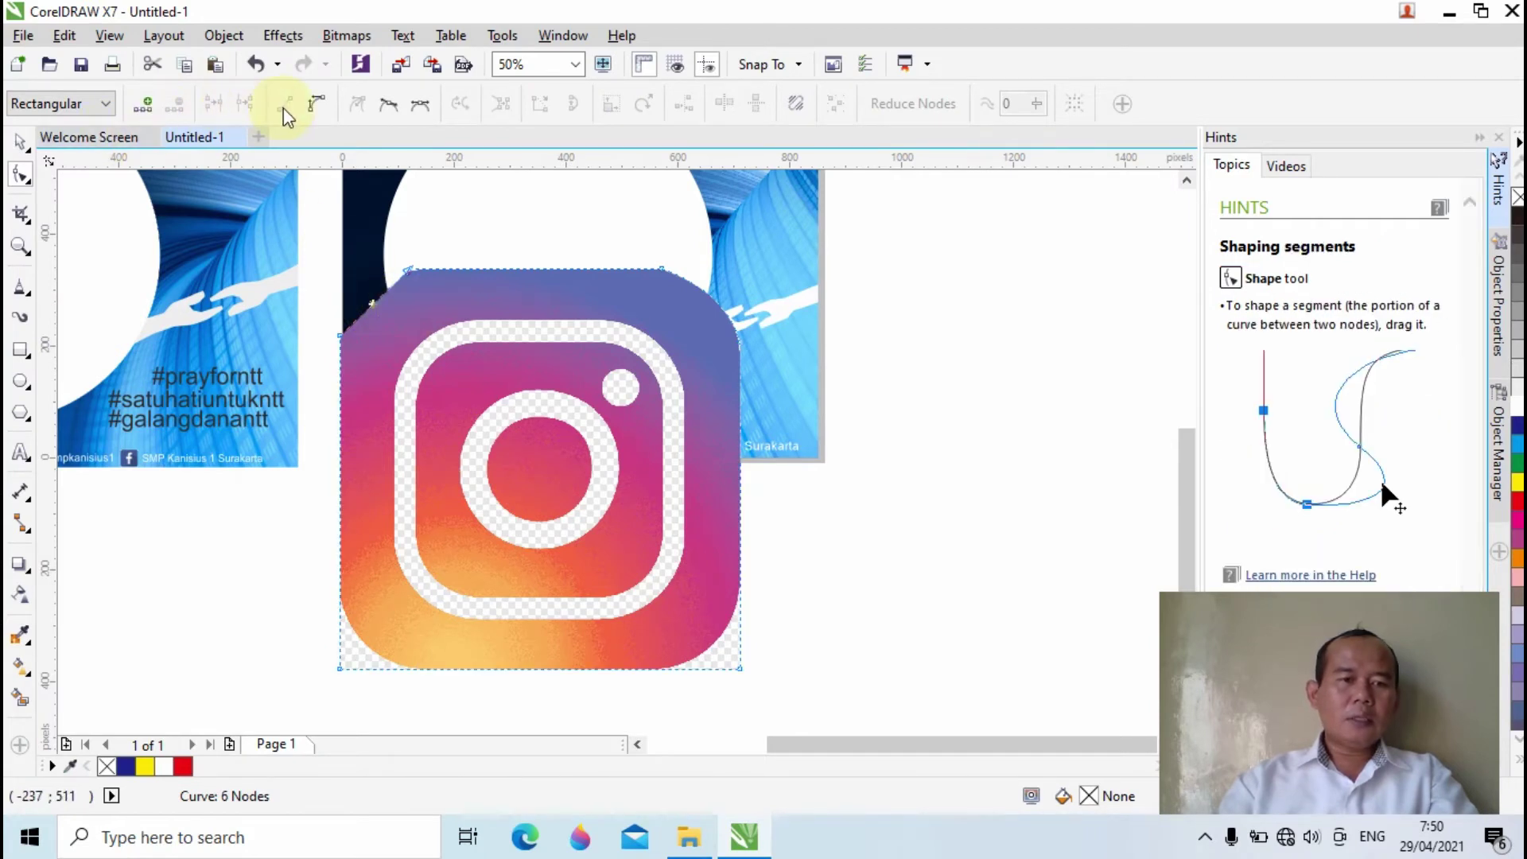
{"action": "left_click", "coordinate": [315, 103]}
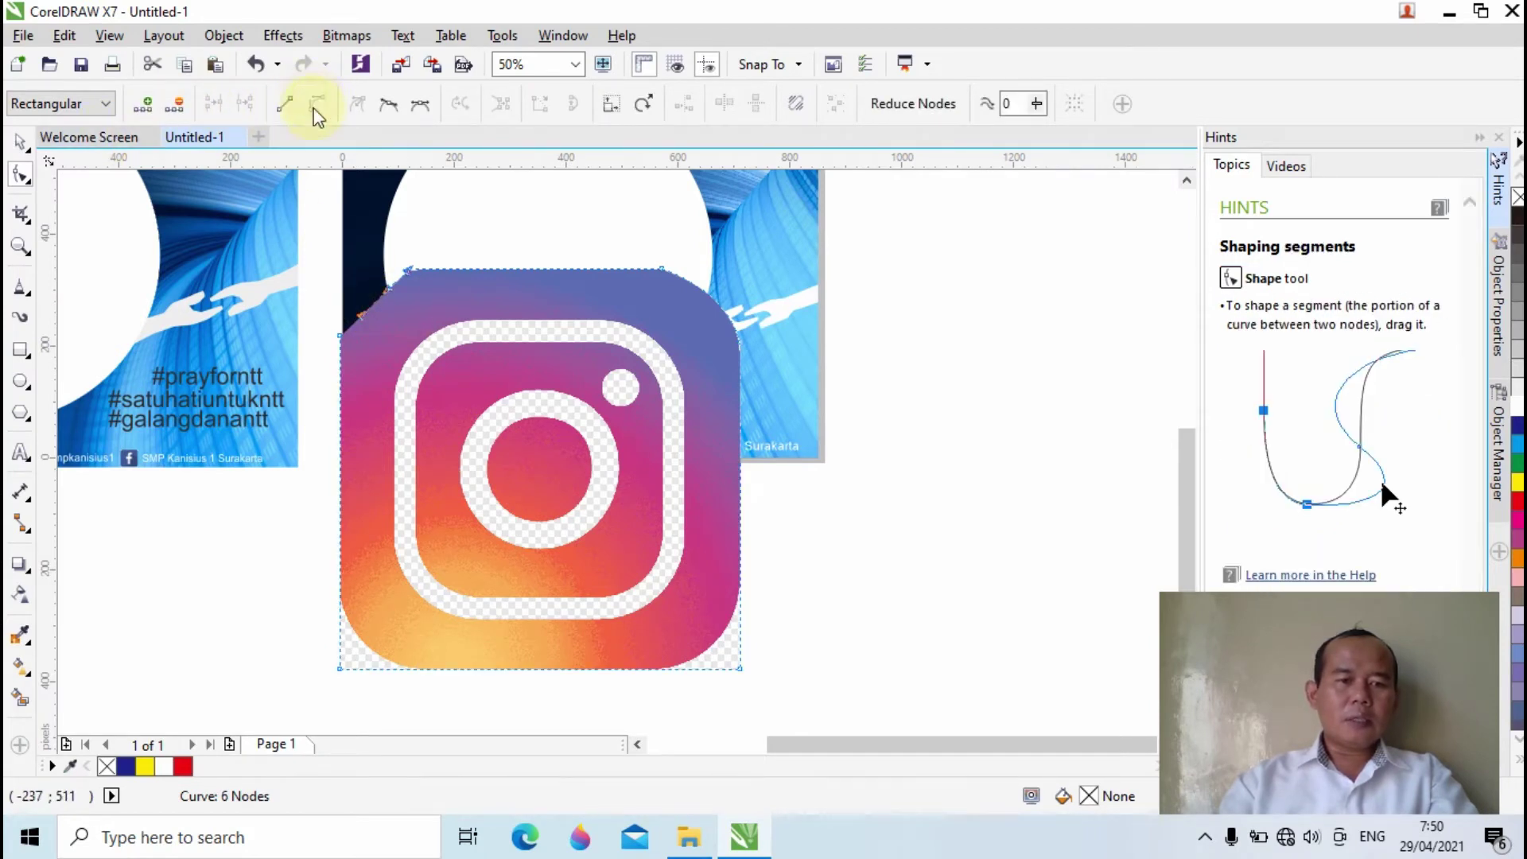
{"action": "left_click", "coordinate": [362, 315]}
{"action": "mouse_move", "coordinate": [362, 314]}
{"action": "left_mouse_down"}
{"action": "mouse_move", "coordinate": [375, 285]}
{"action": "mouse_move", "coordinate": [386, 295]}
{"action": "mouse_move", "coordinate": [373, 275]}
{"action": "mouse_move", "coordinate": [347, 291]}
{"action": "mouse_move", "coordinate": [356, 301]}
{"action": "left_mouse_up"}
{"action": "left_click", "coordinate": [408, 265]}
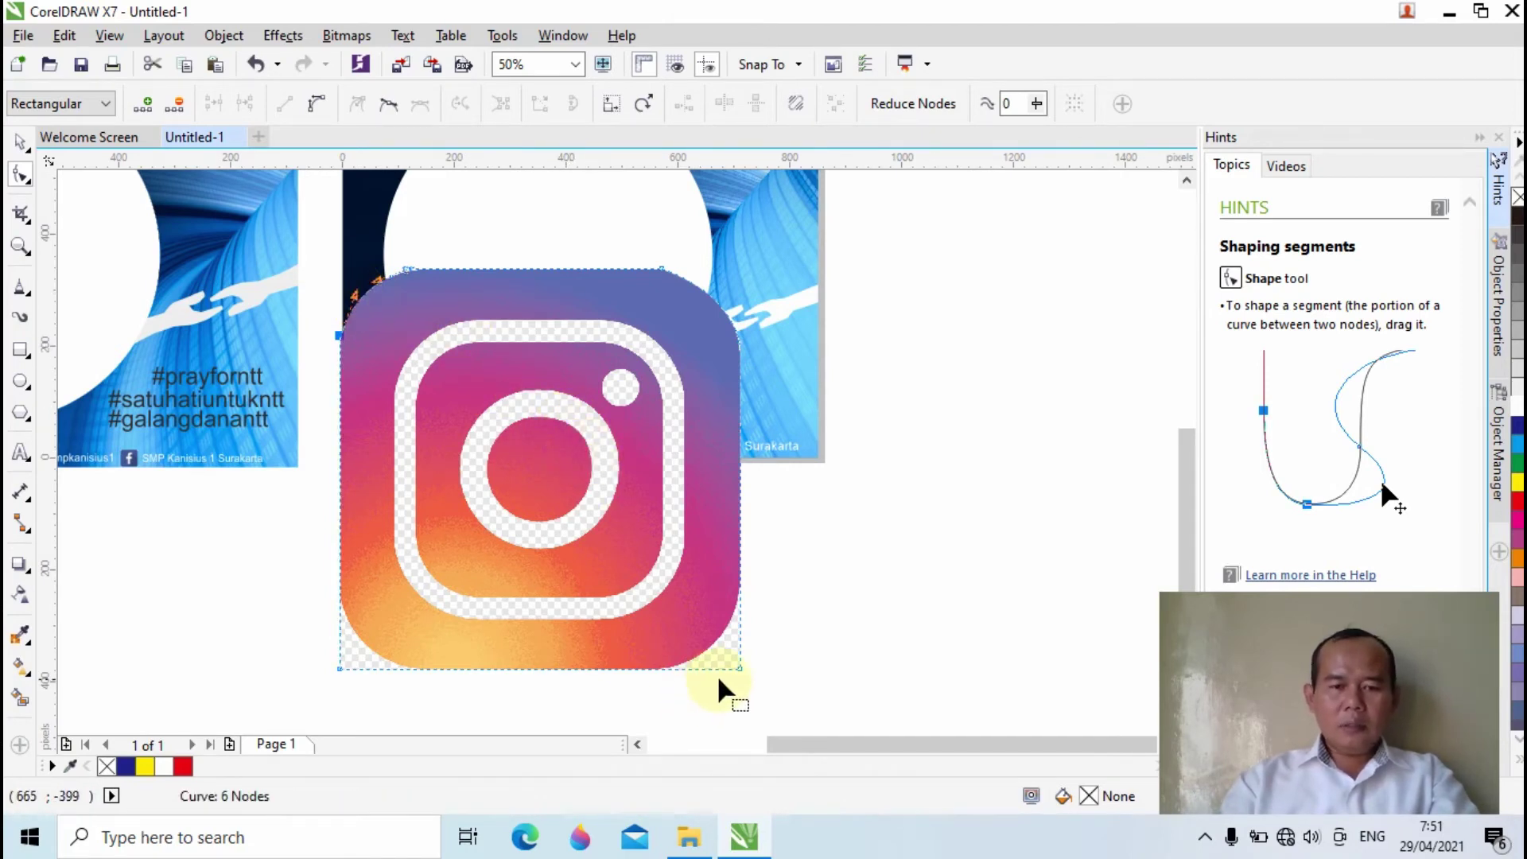
Add a node on each side of the logo's lower-right corner and delete the corner node
{"action": "left_click", "coordinate": [669, 671]}
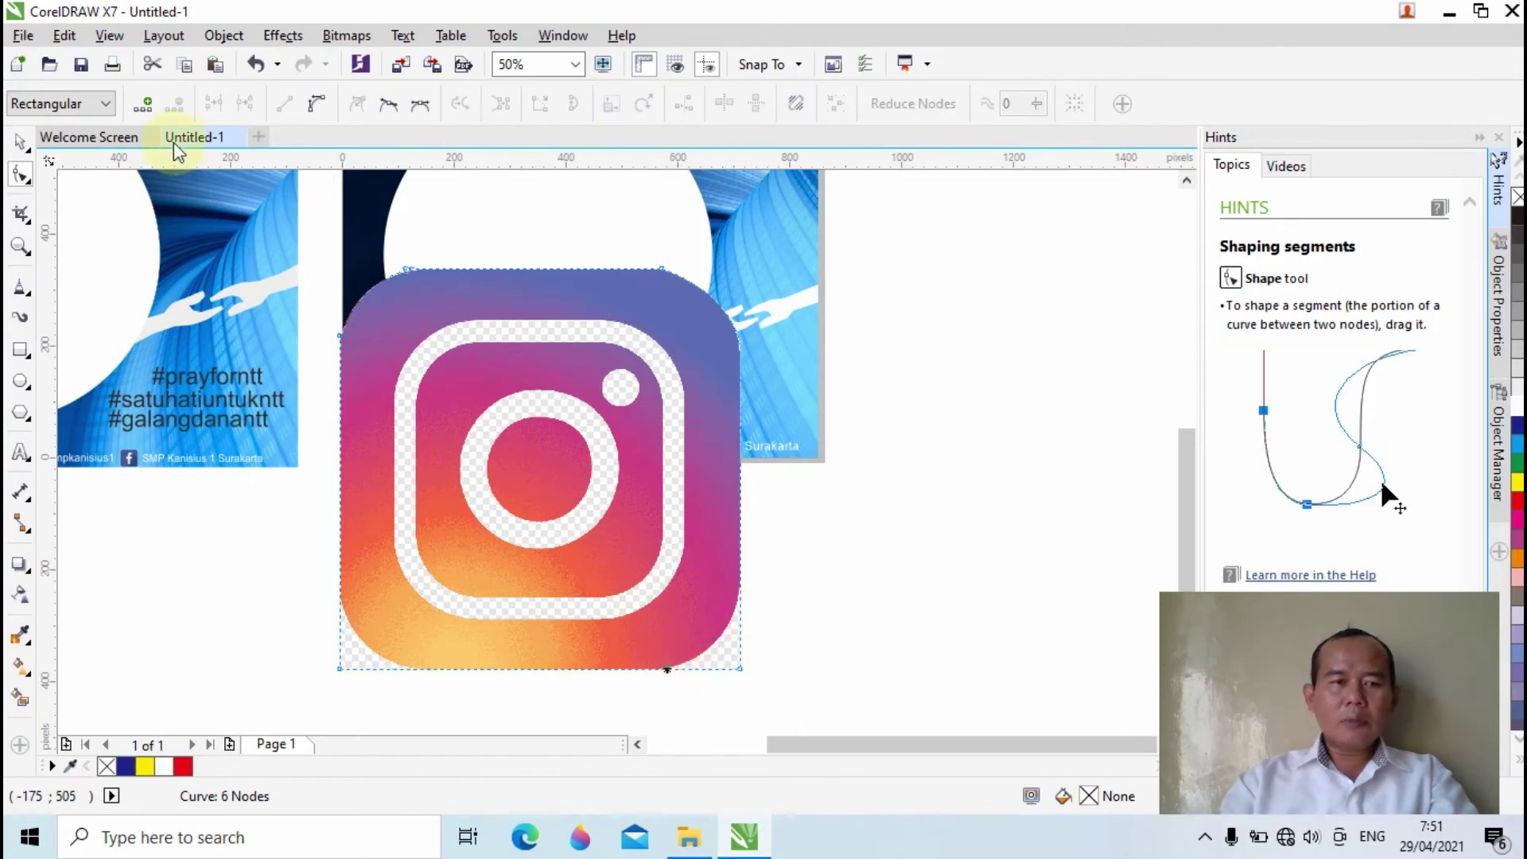
{"action": "key", "text": "KP_Add"}
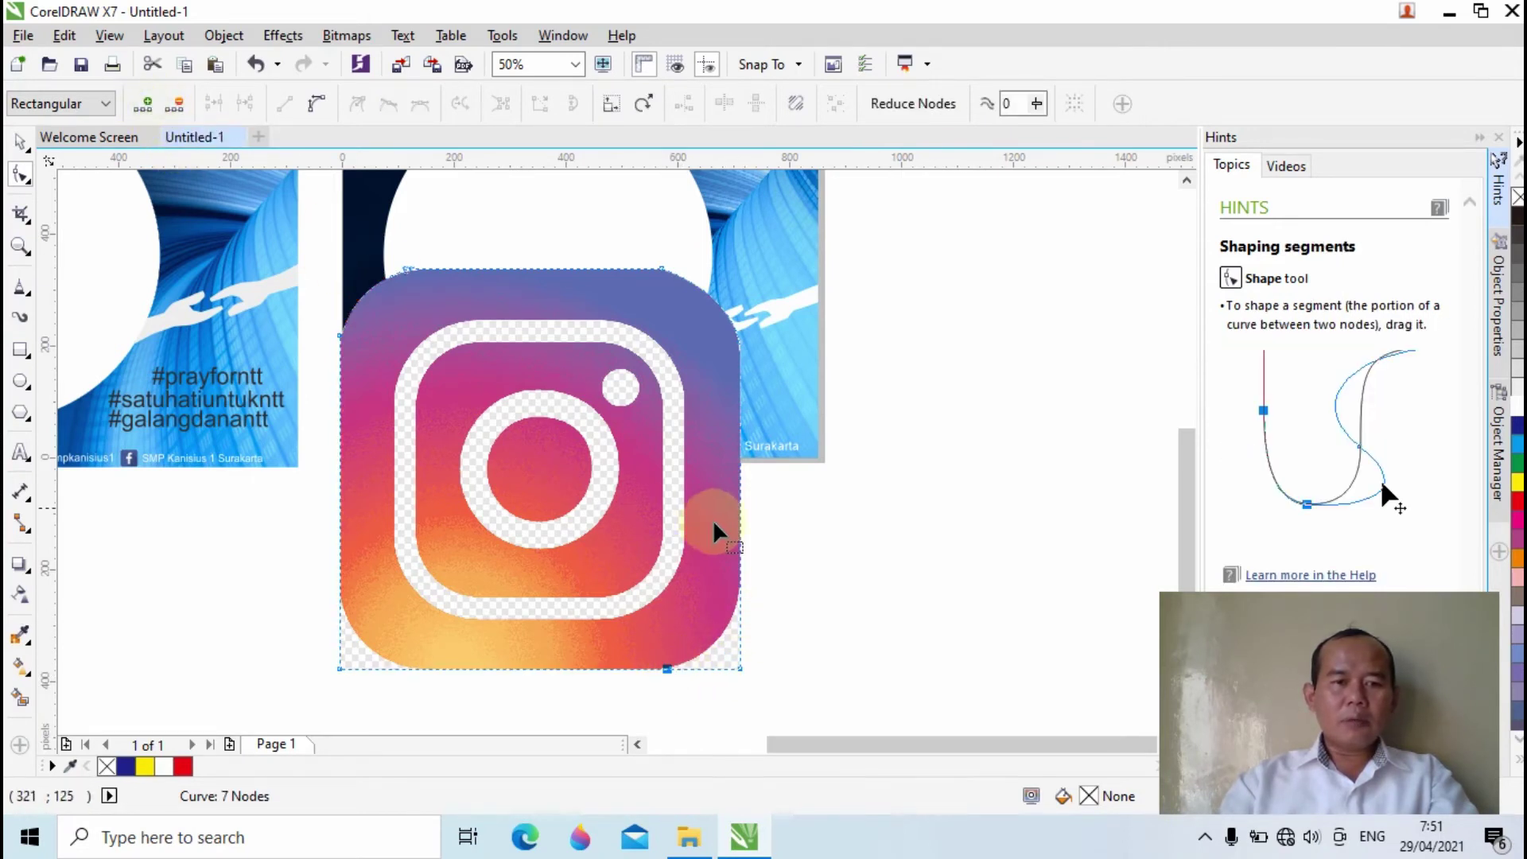
{"action": "left_click", "coordinate": [739, 587]}
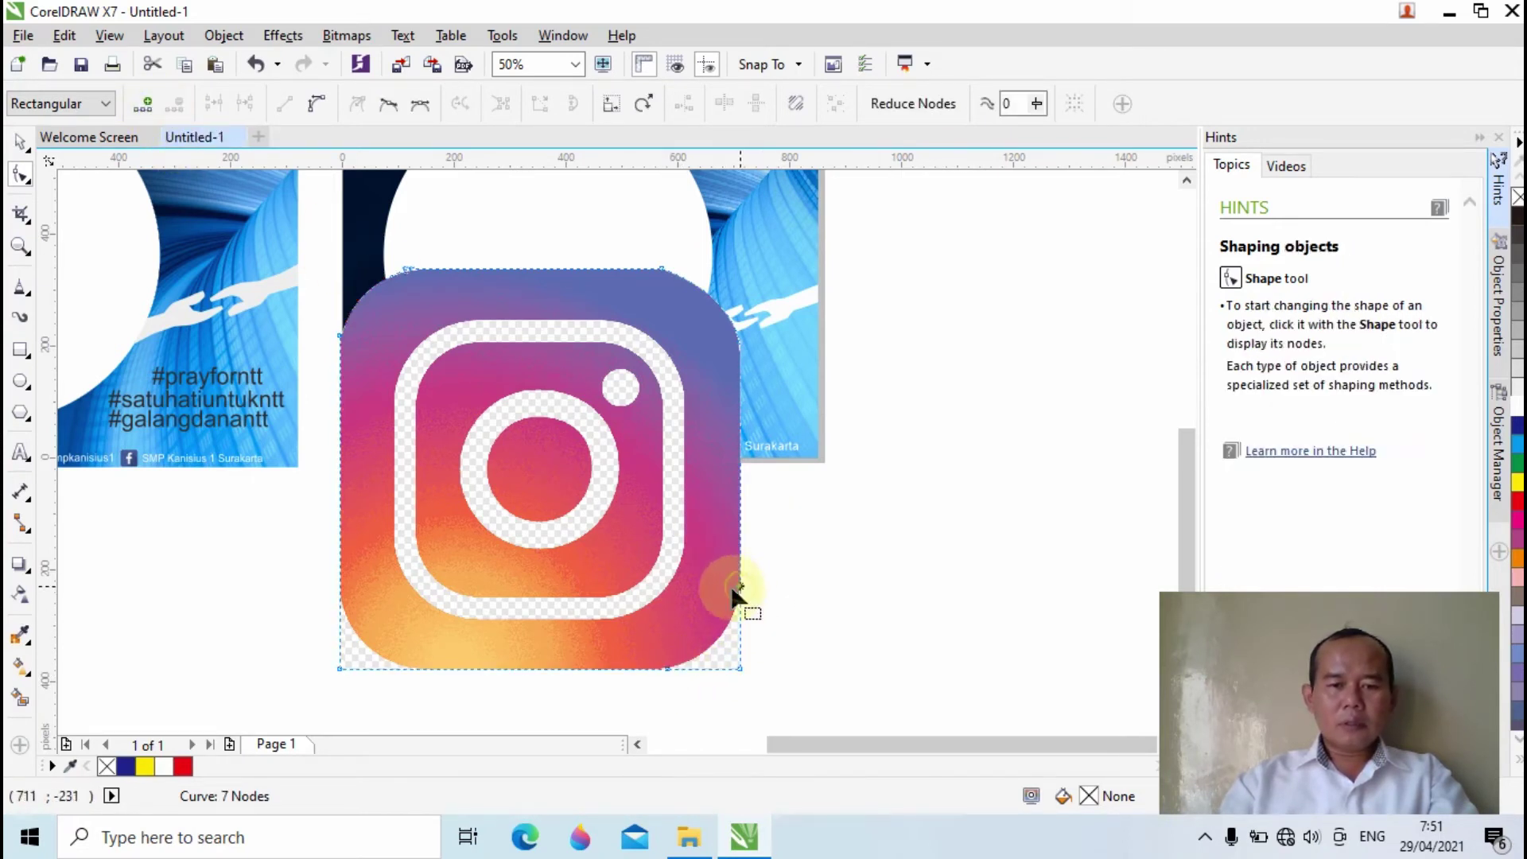
{"action": "left_click", "coordinate": [144, 105]}
{"action": "left_click", "coordinate": [740, 668]}
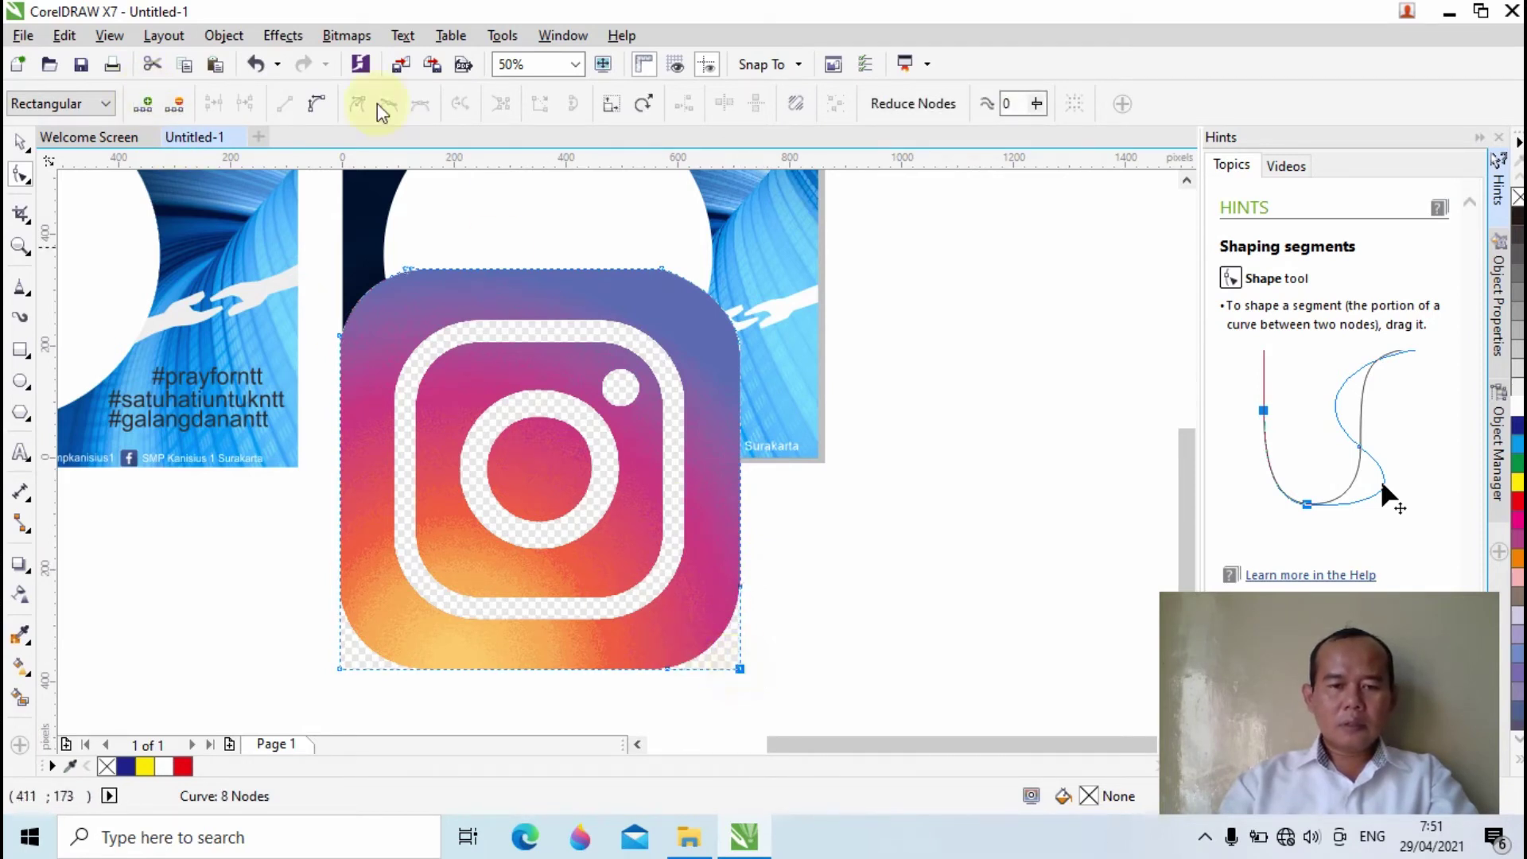
{"action": "left_click", "coordinate": [175, 104]}
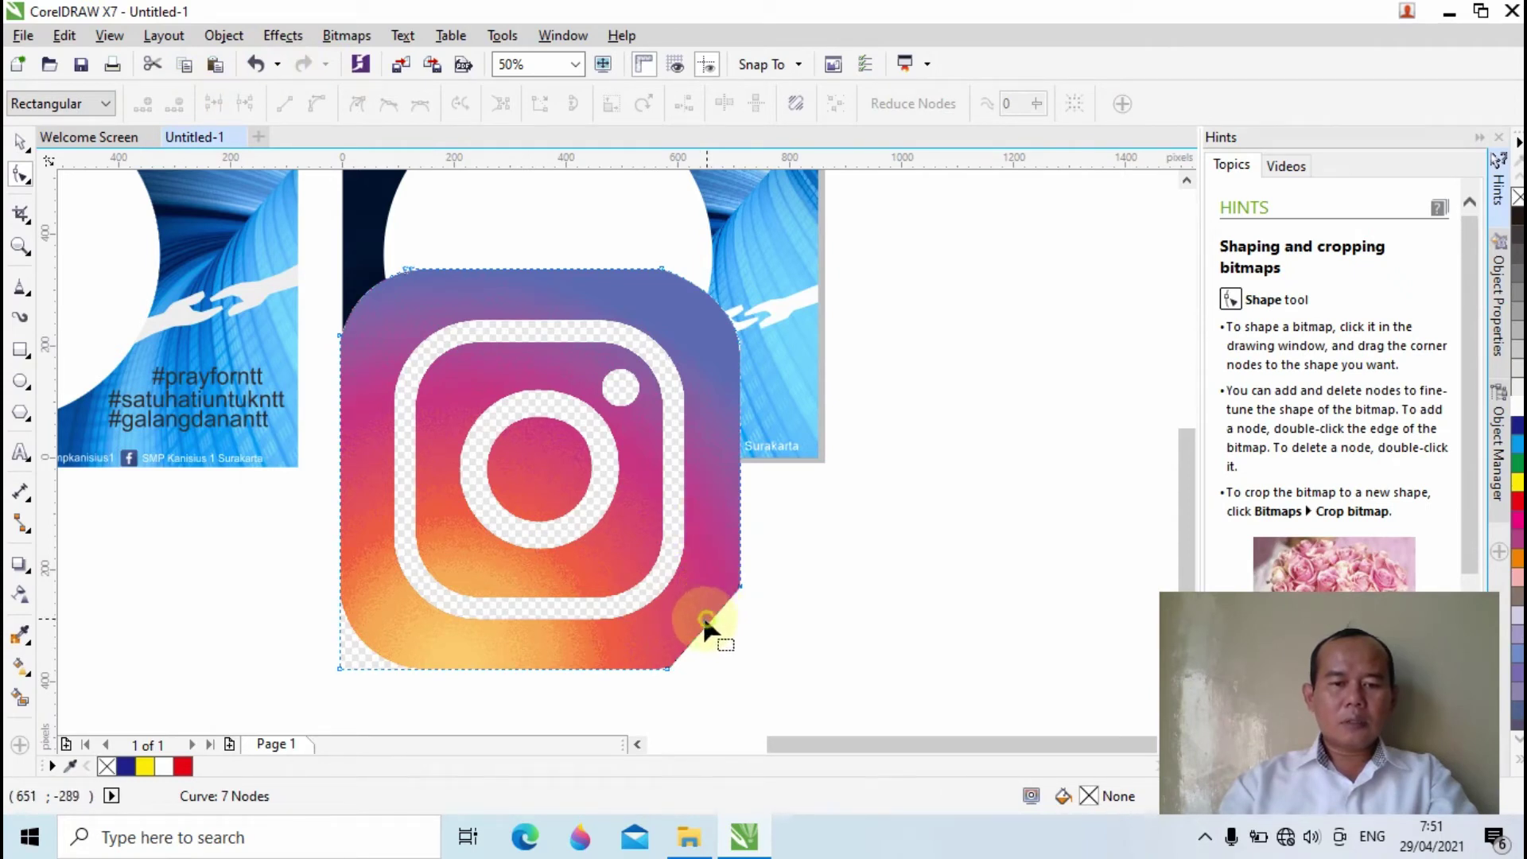
Convert the logo's diagonal lower-right segment to a curve and pull its handles outward to match the rounded corner
{"action": "left_click", "coordinate": [705, 625]}
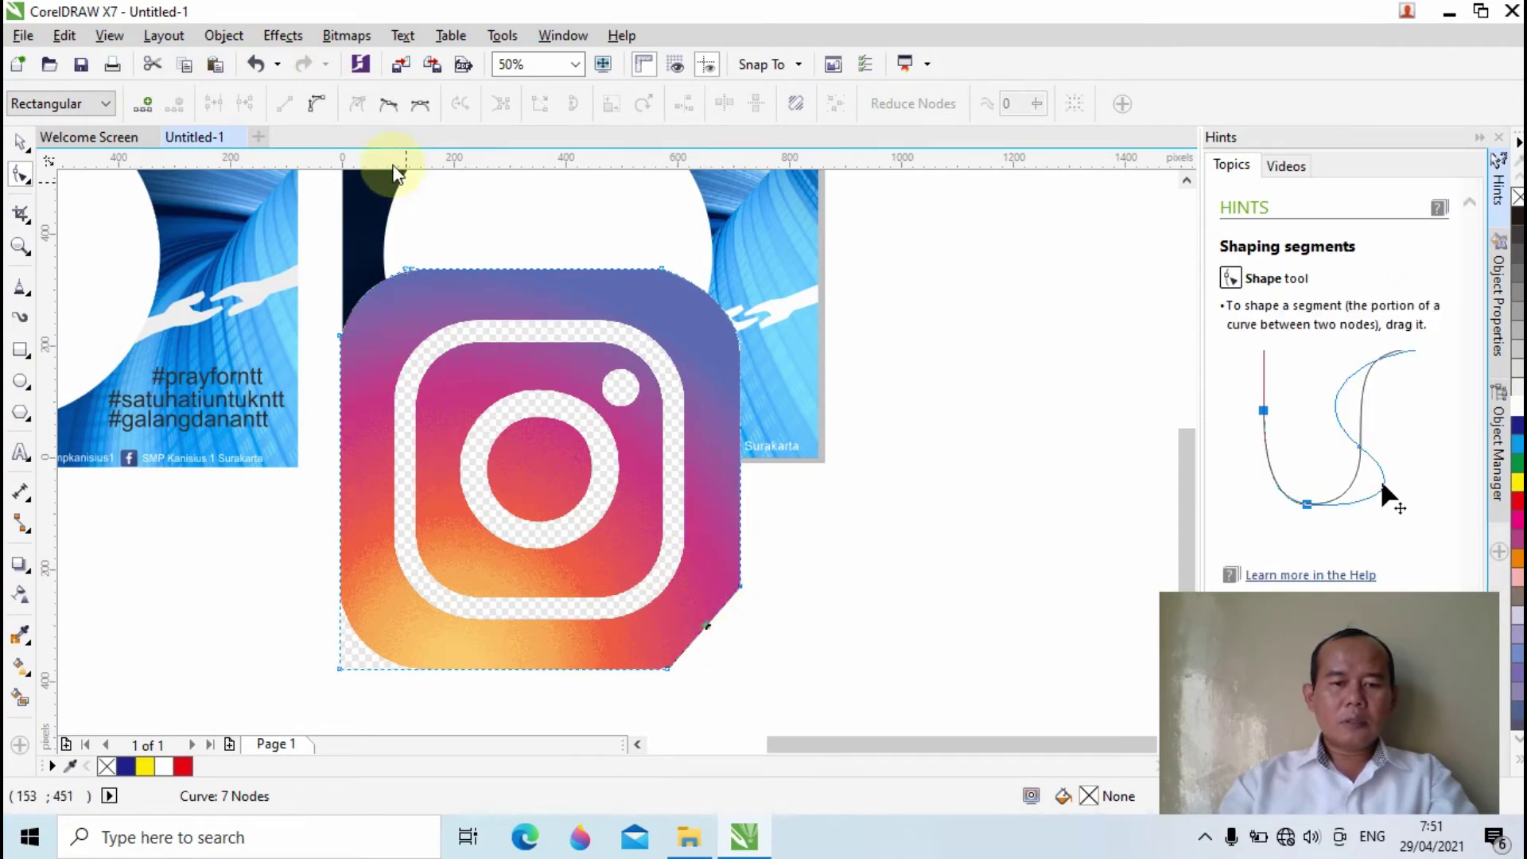
{"action": "left_click", "coordinate": [316, 104]}
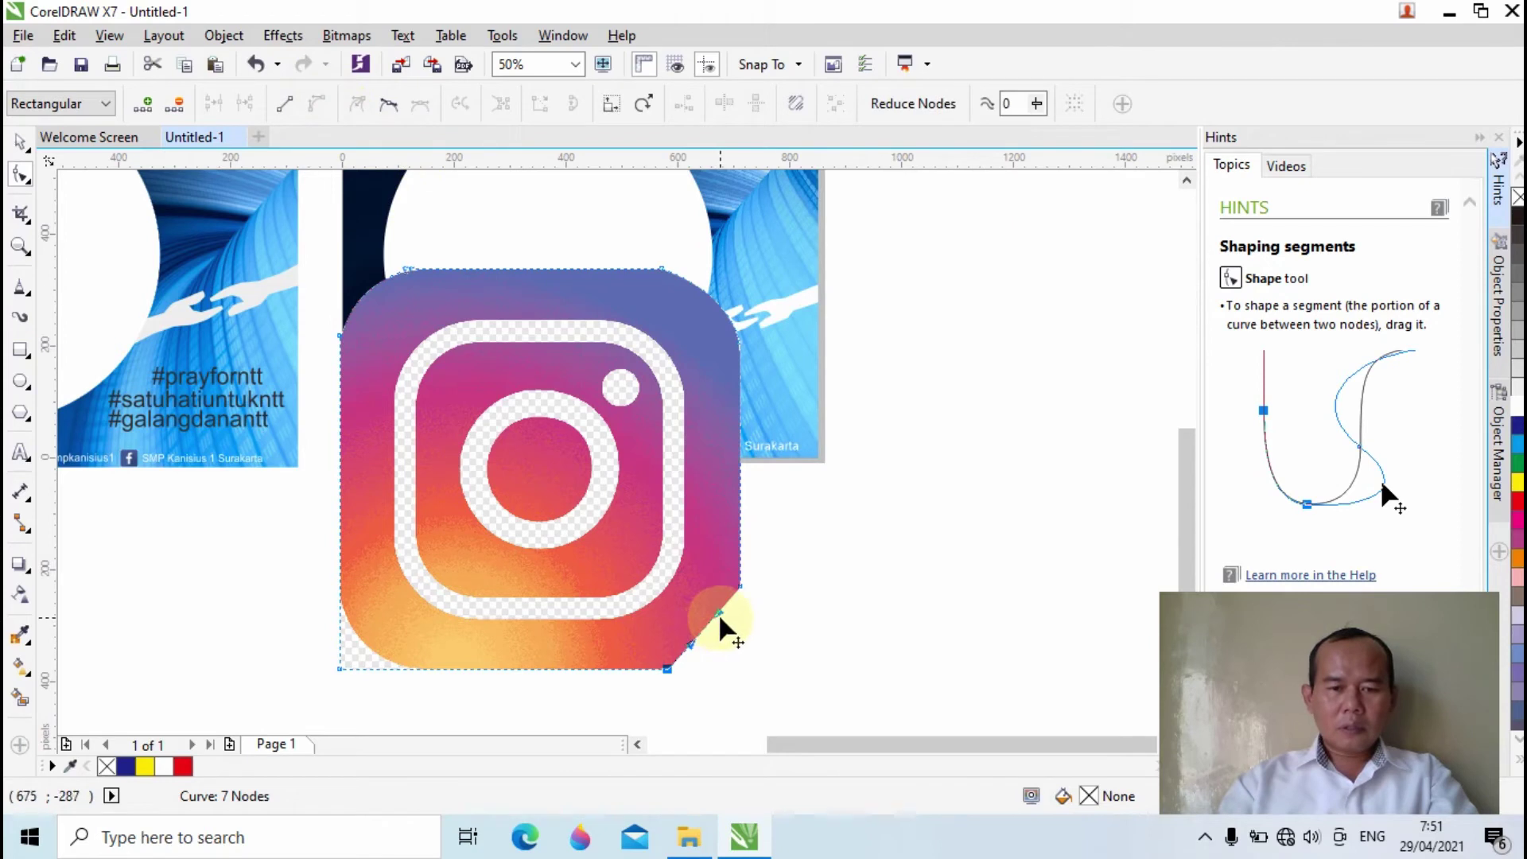
{"action": "left_click_drag", "start_coordinate": [718, 609], "coordinate": [714, 661]}
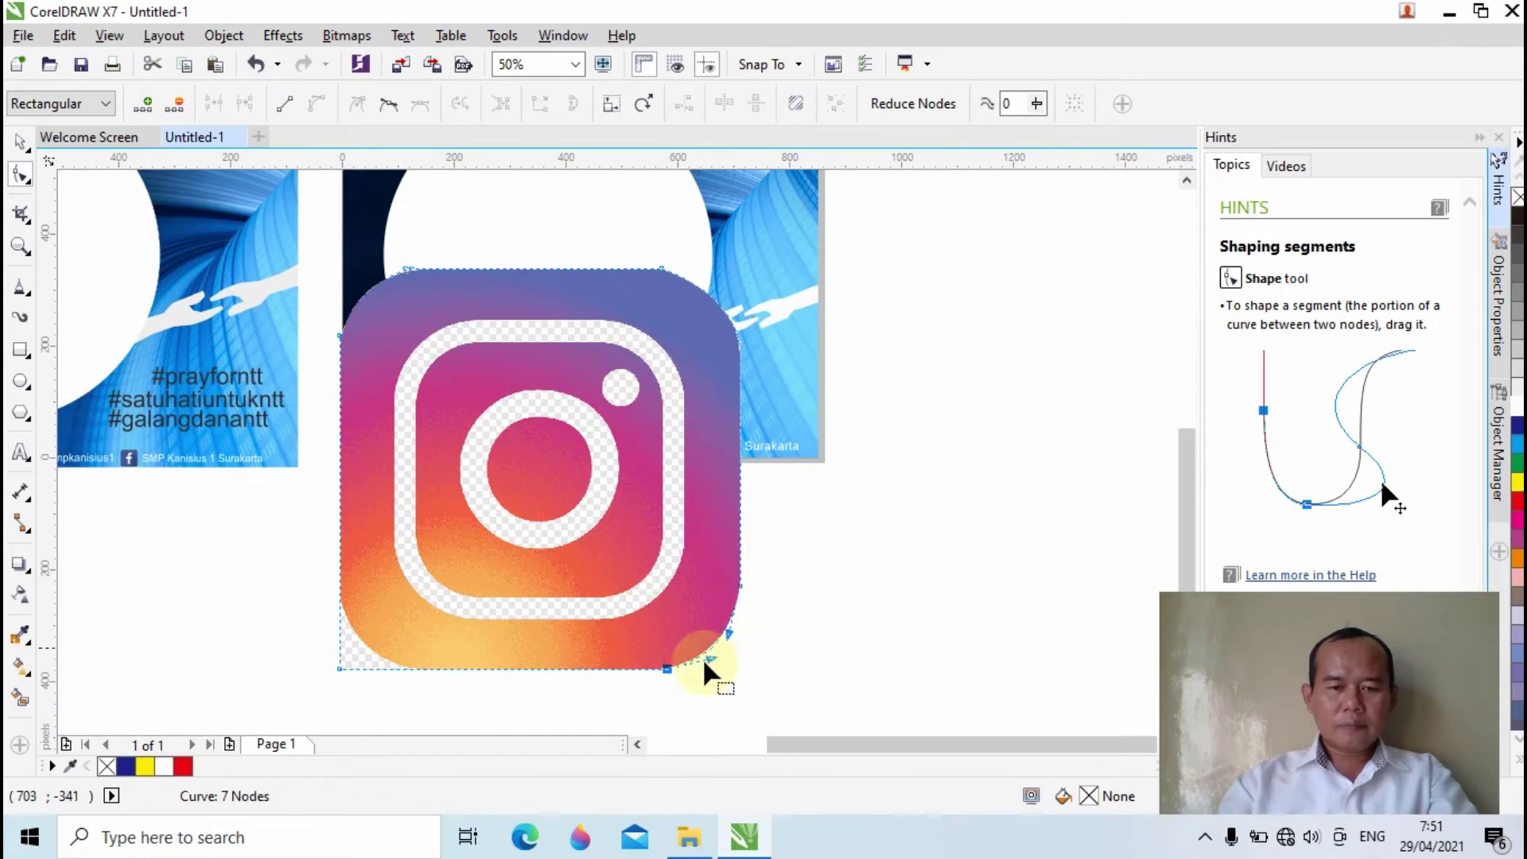
Add a node on each side of the logo's lower-left corner and delete the corner node between them
{"action": "left_click", "coordinate": [407, 668]}
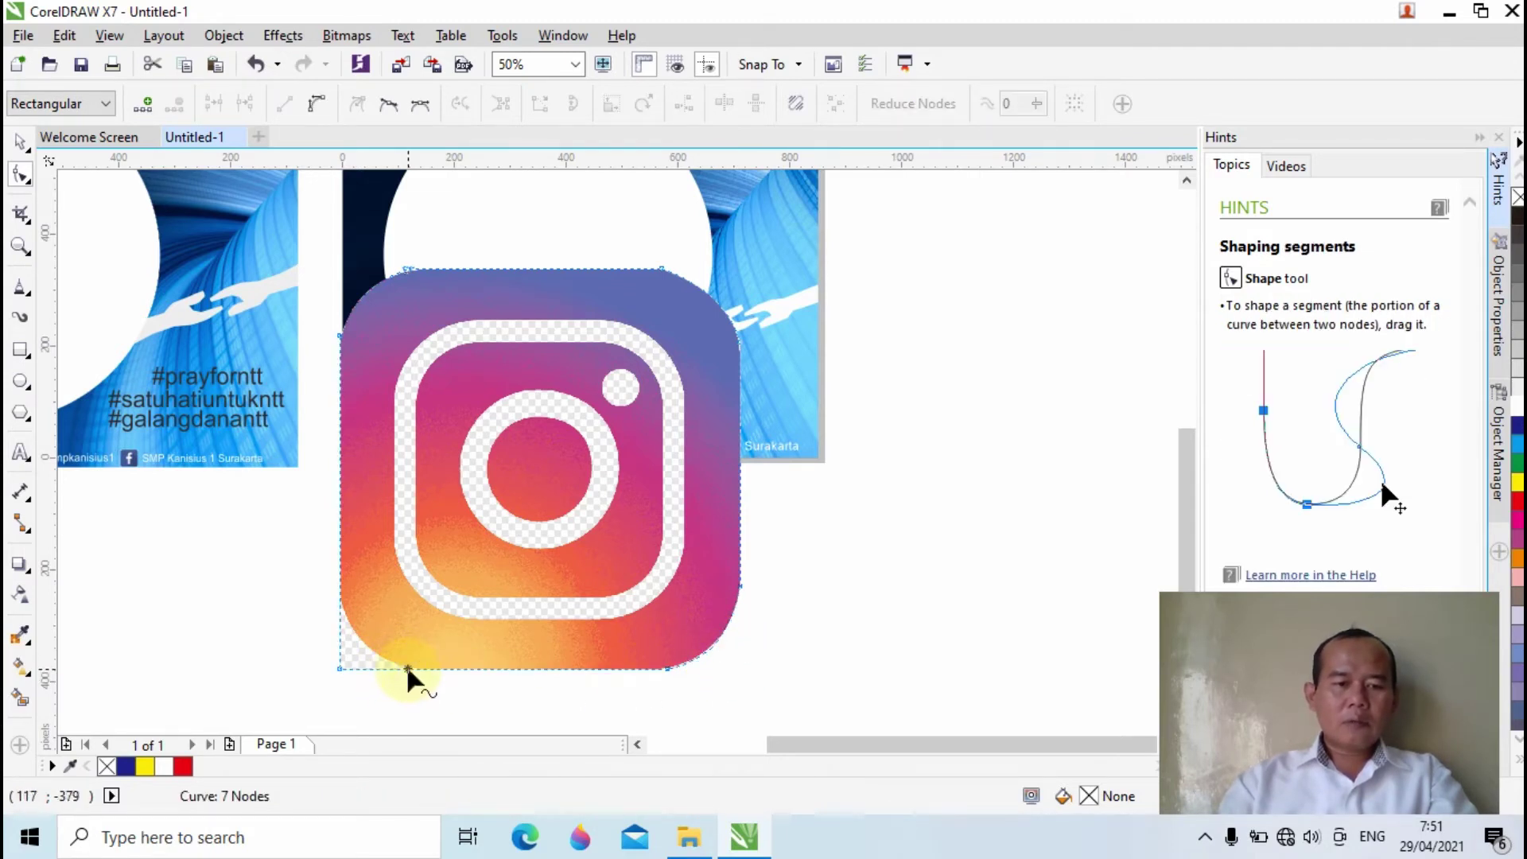
{"action": "left_click", "coordinate": [144, 104]}
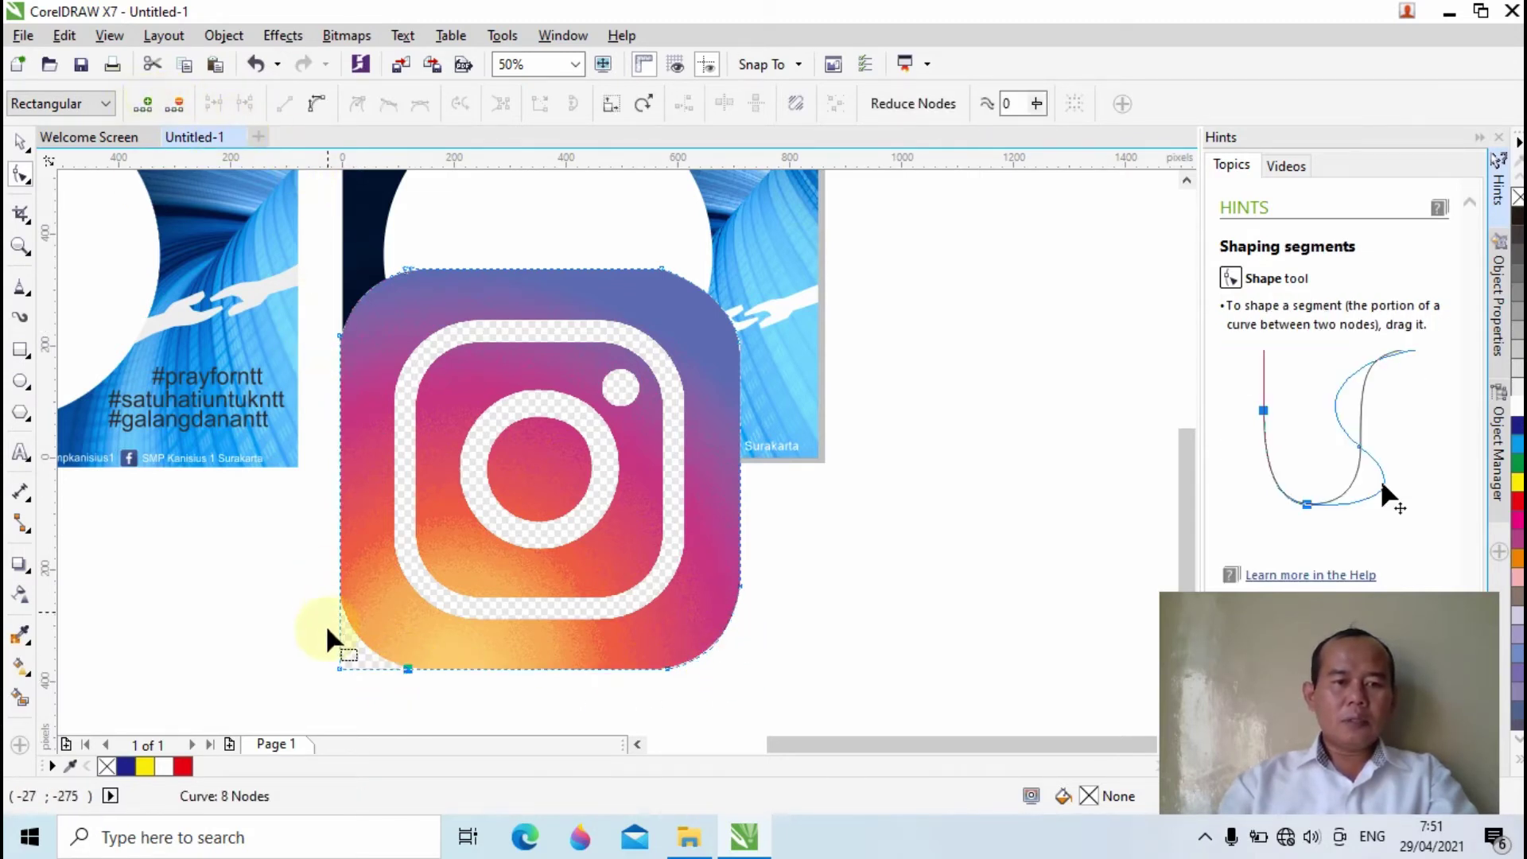
{"action": "left_click", "coordinate": [335, 601]}
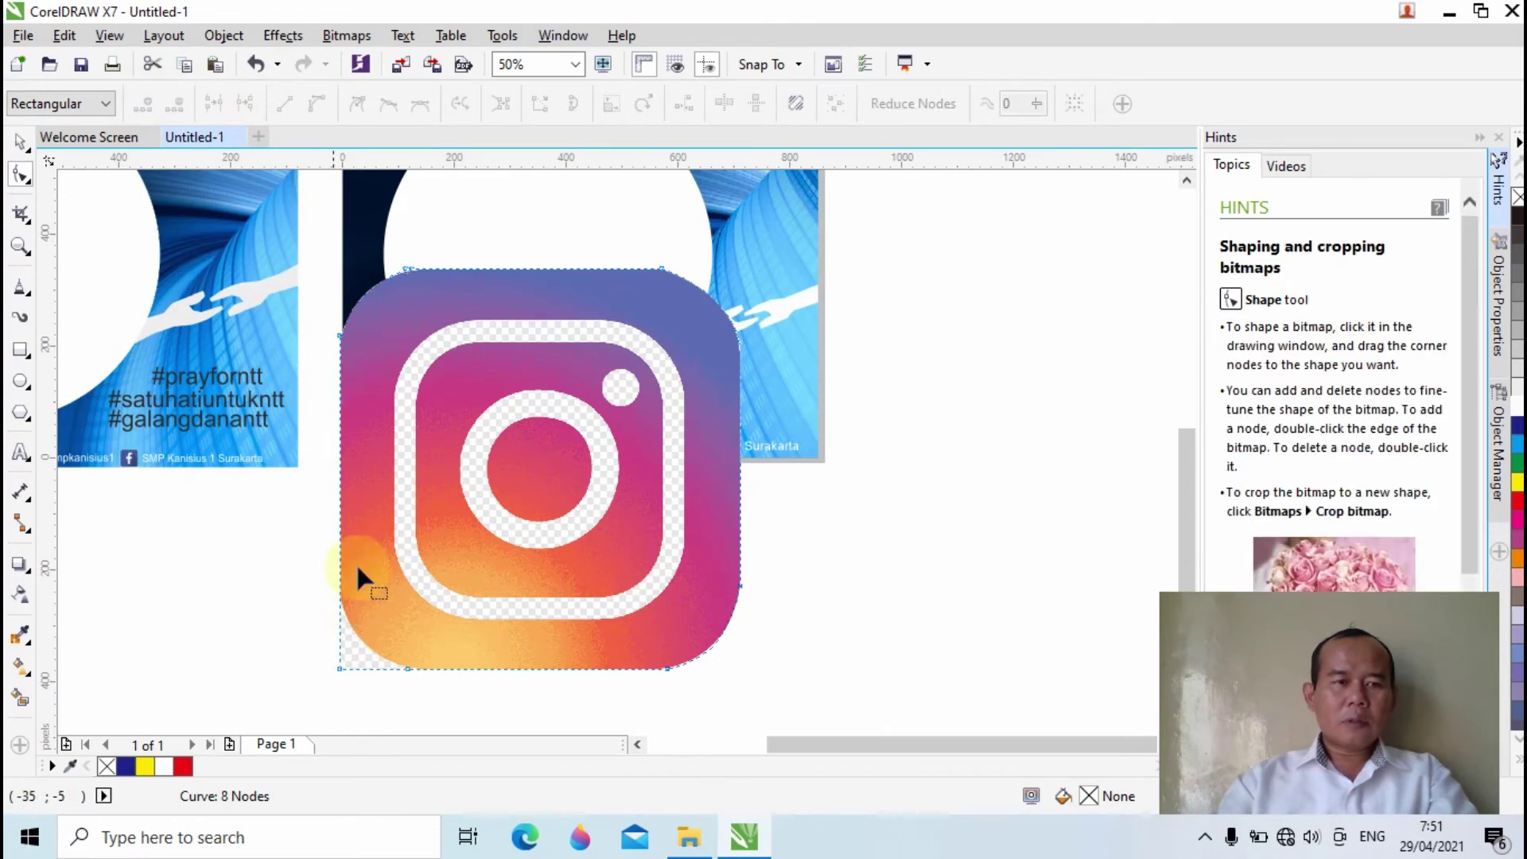
{"action": "left_click", "coordinate": [340, 606]}
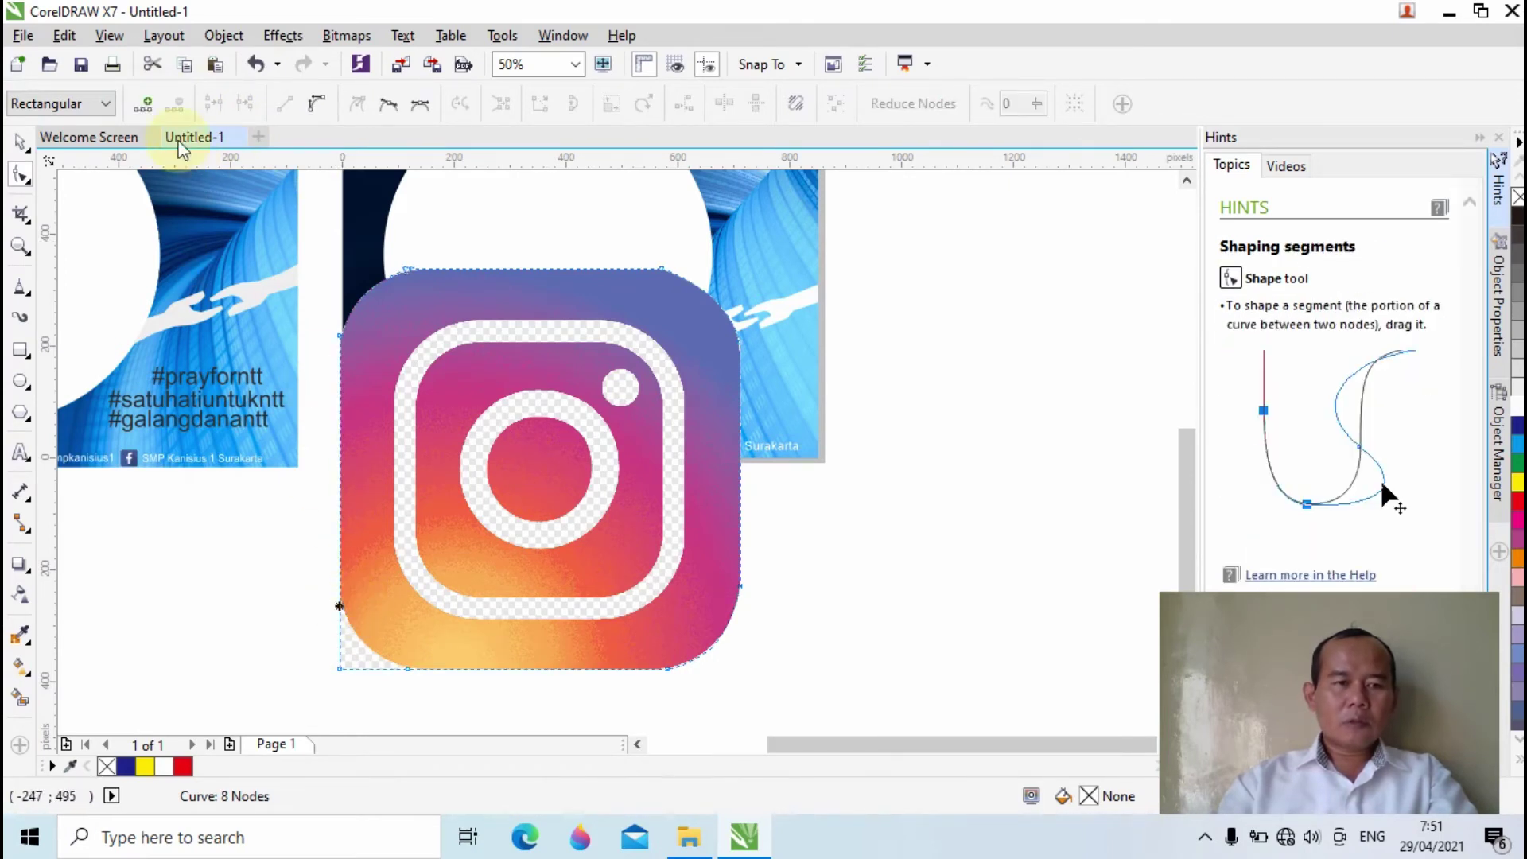
{"action": "left_click", "coordinate": [144, 104]}
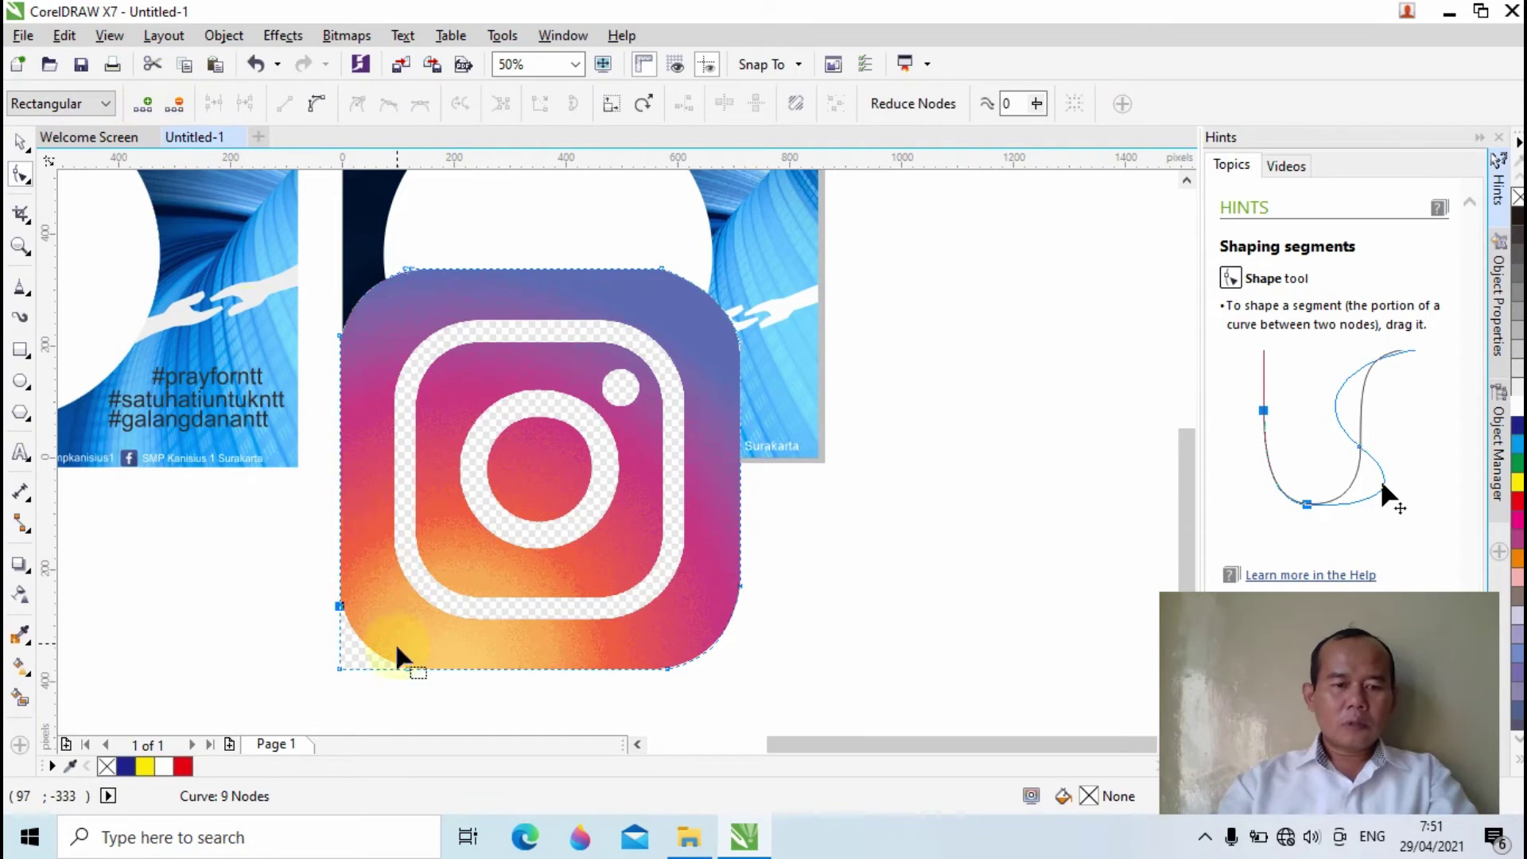
{"action": "left_click", "coordinate": [407, 670]}
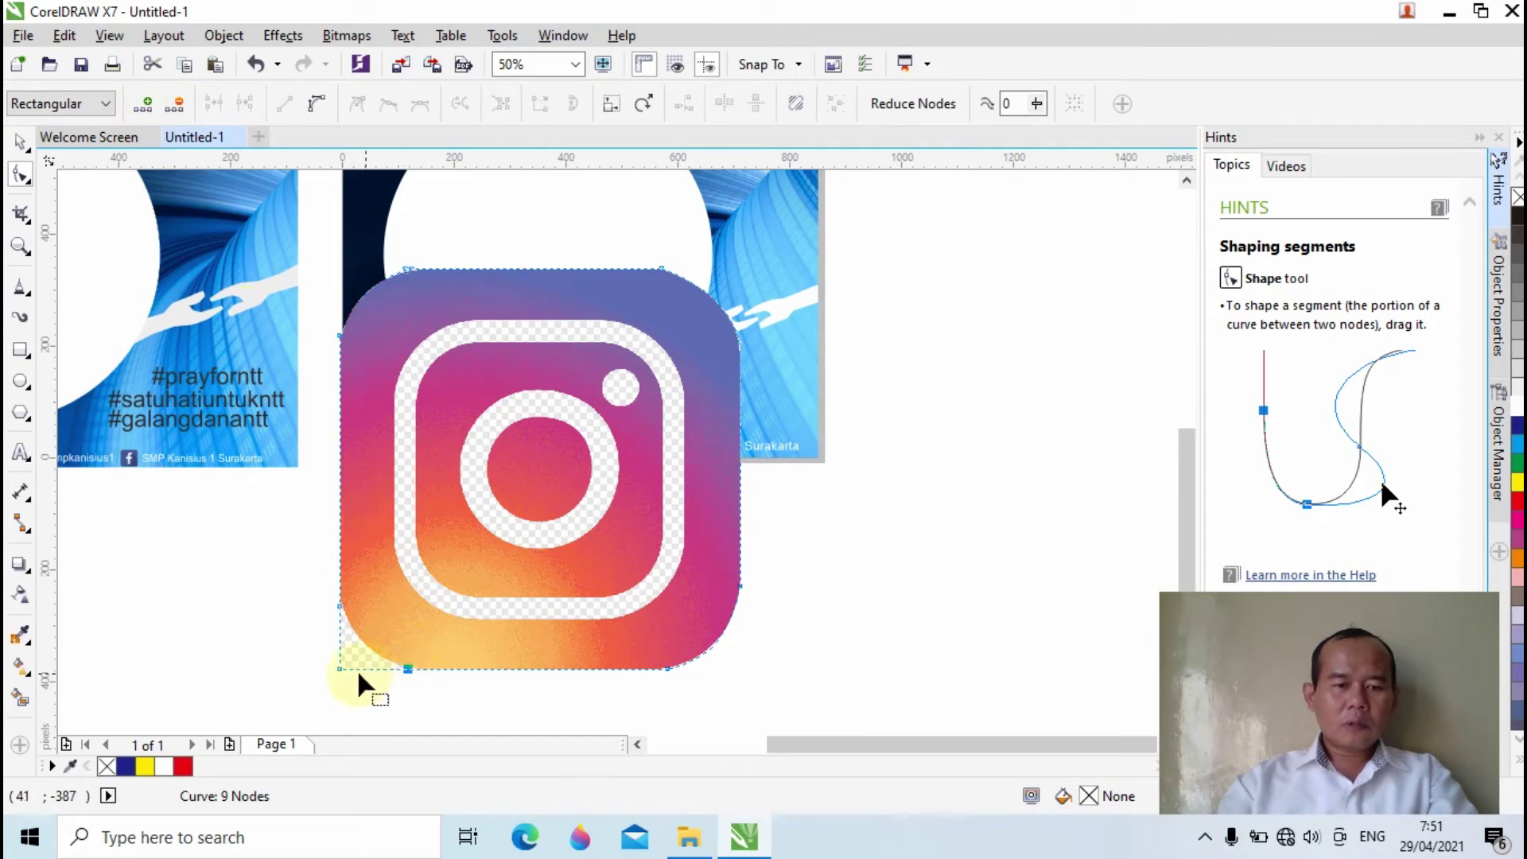
{"action": "left_click", "coordinate": [177, 104]}
Convert the logo's diagonal lower-left segment to a curve and adjust both handles to fit the rounded corner
{"action": "left_click", "coordinate": [374, 628]}
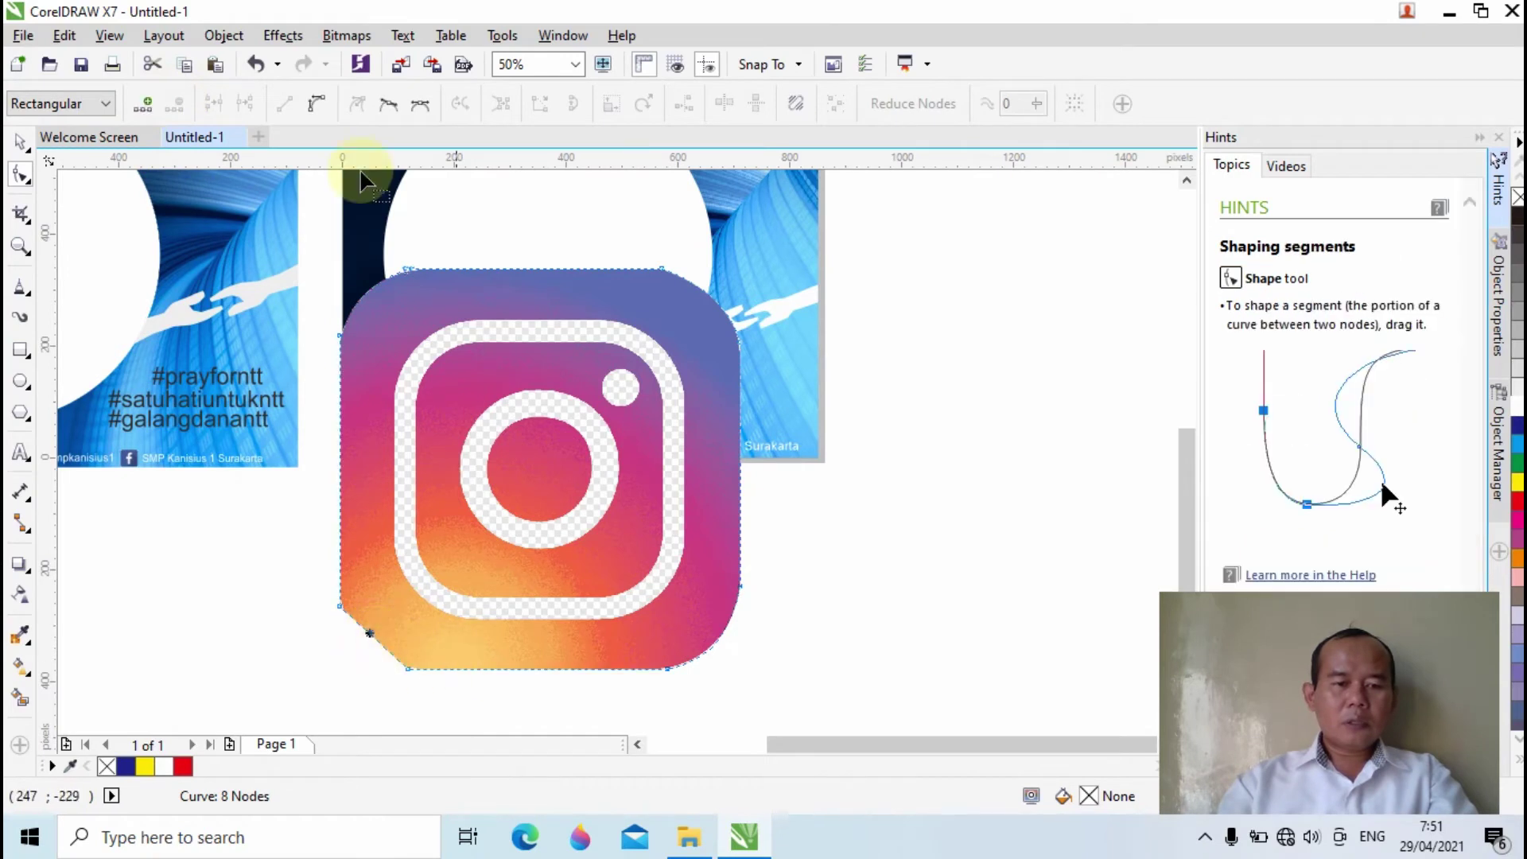
{"action": "left_click", "coordinate": [316, 103]}
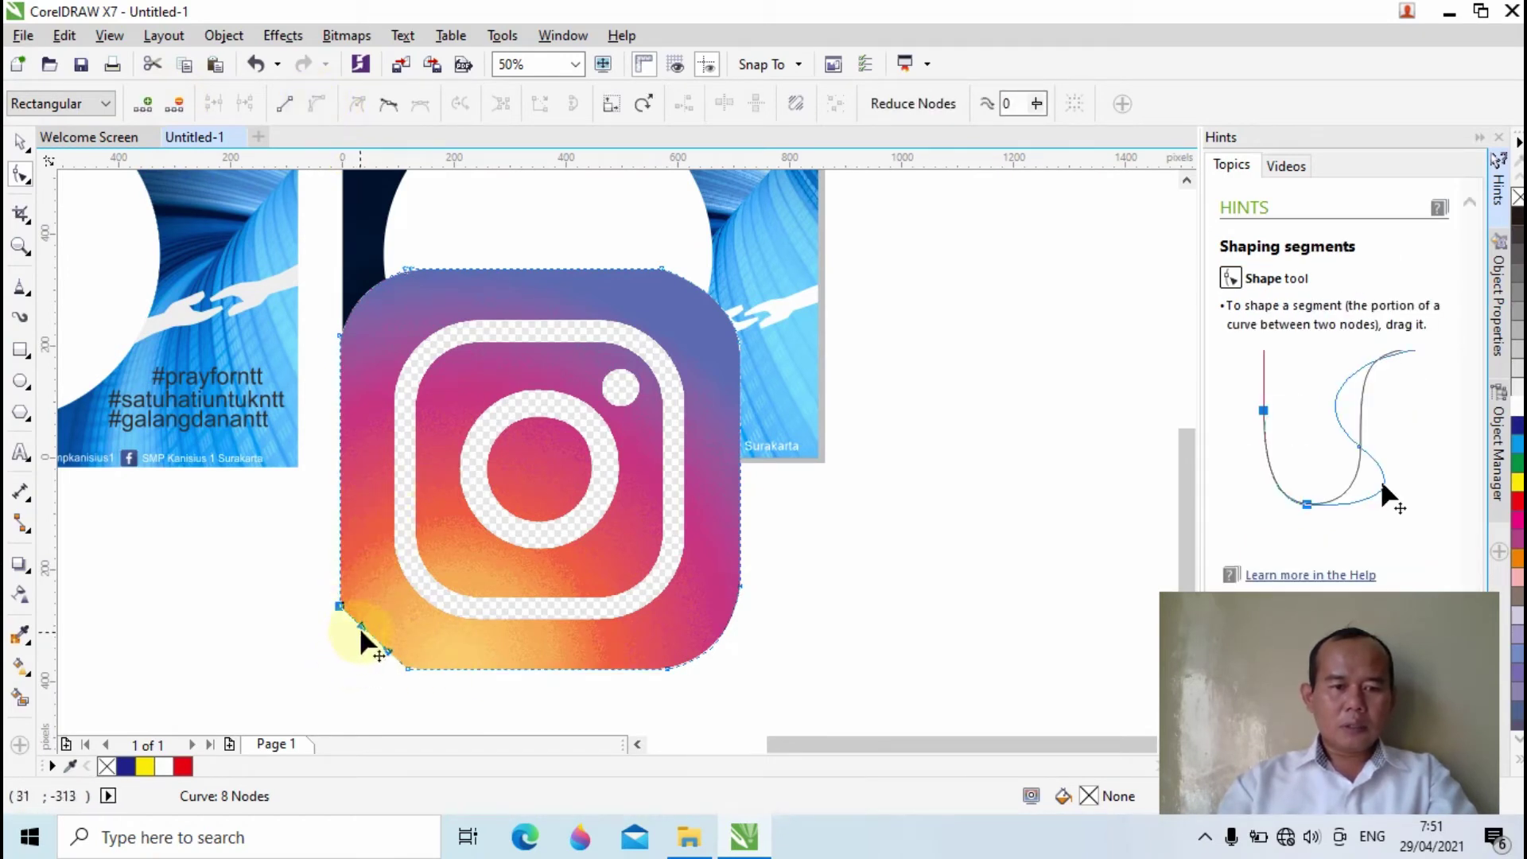
{"action": "left_click_drag", "start_coordinate": [360, 627], "coordinate": [377, 660]}
{"action": "left_click", "coordinate": [387, 654]}
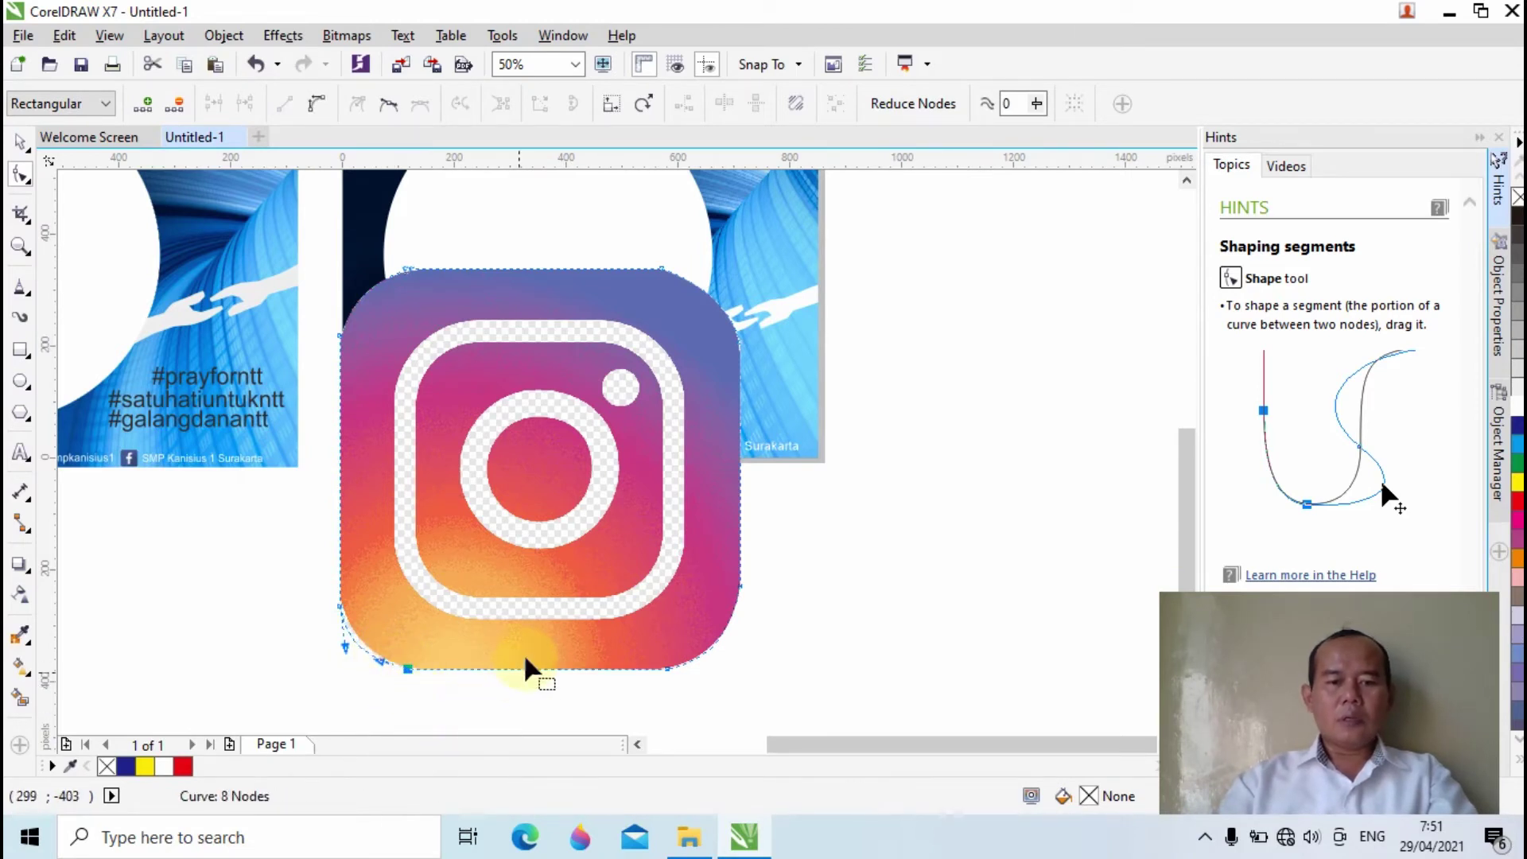
Scale the cropped Instagram logo down to 74 px and position it just below the poster
{"action": "scroll", "coordinate": [535, 650], "scroll_direction": "down", "scroll_amount": 1}
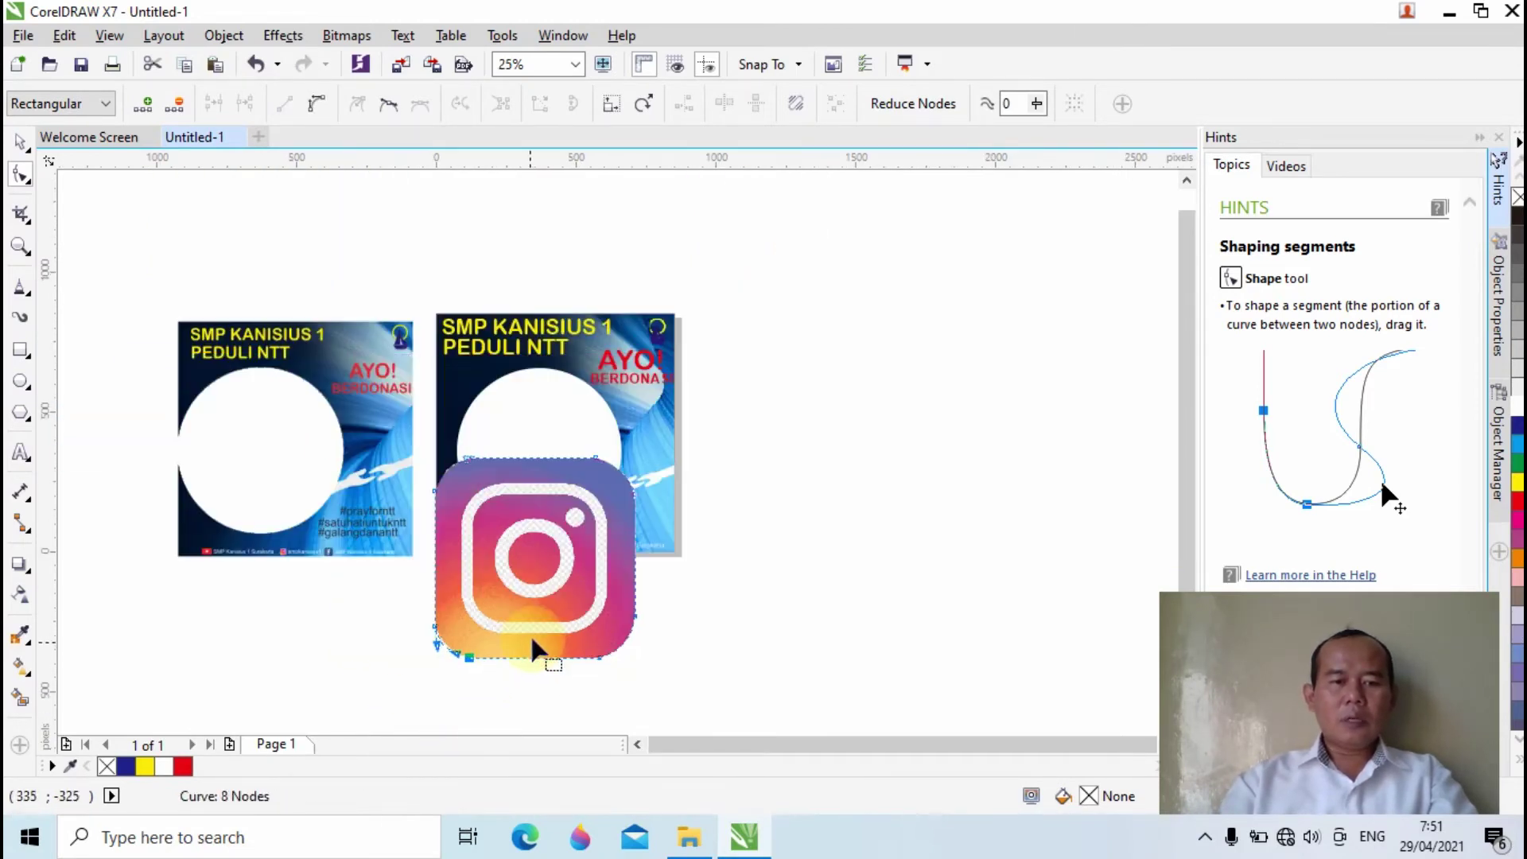
{"action": "left_click", "coordinate": [20, 142]}
{"action": "scroll", "coordinate": [488, 604], "scroll_direction": "up", "scroll_amount": 1}
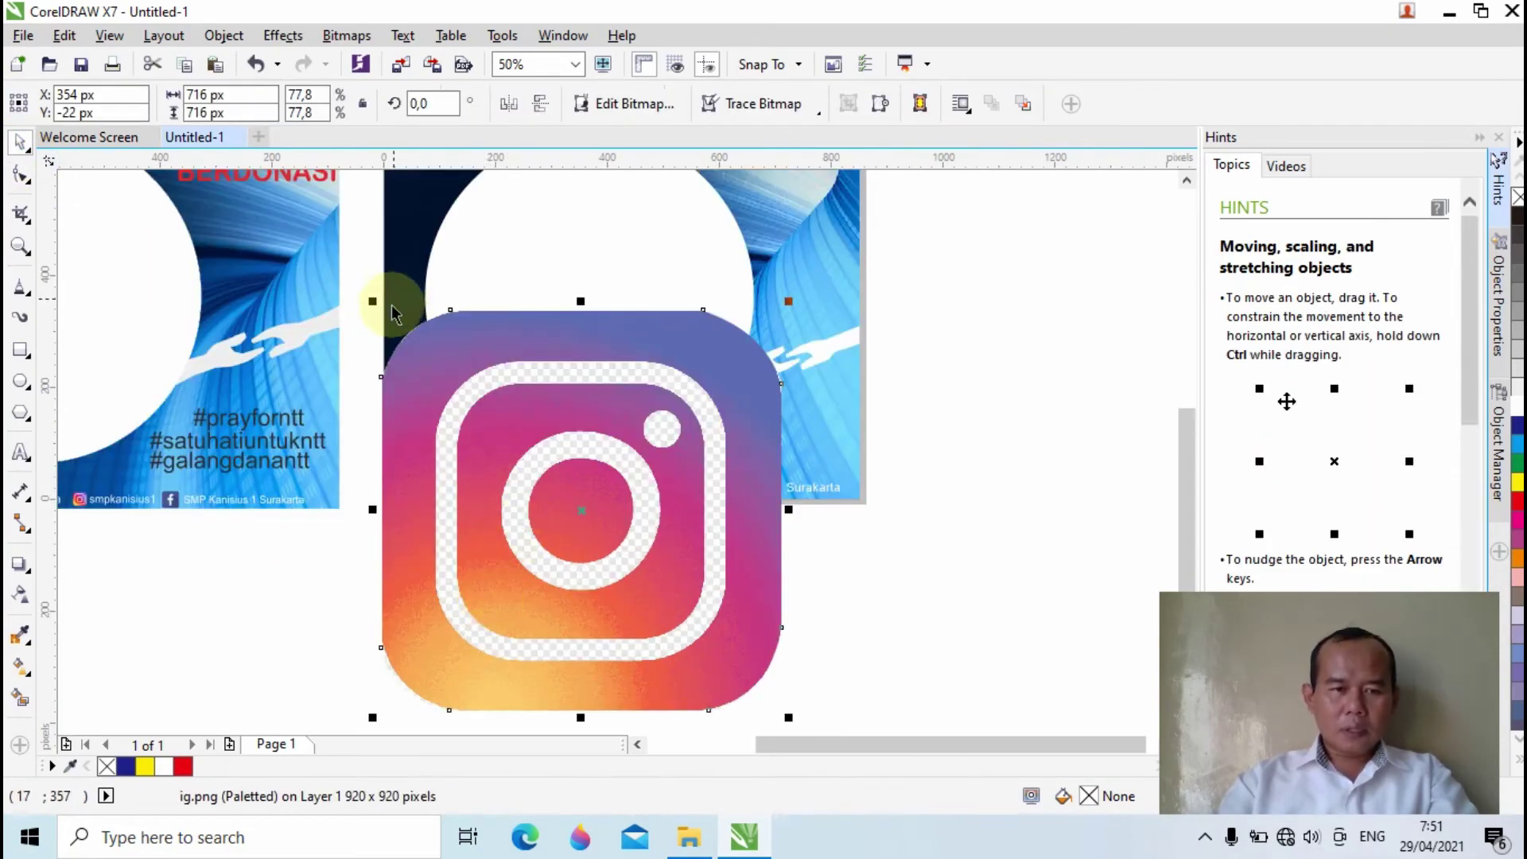
{"action": "left_click_drag", "start_coordinate": [373, 302], "coordinate": [707, 636]}
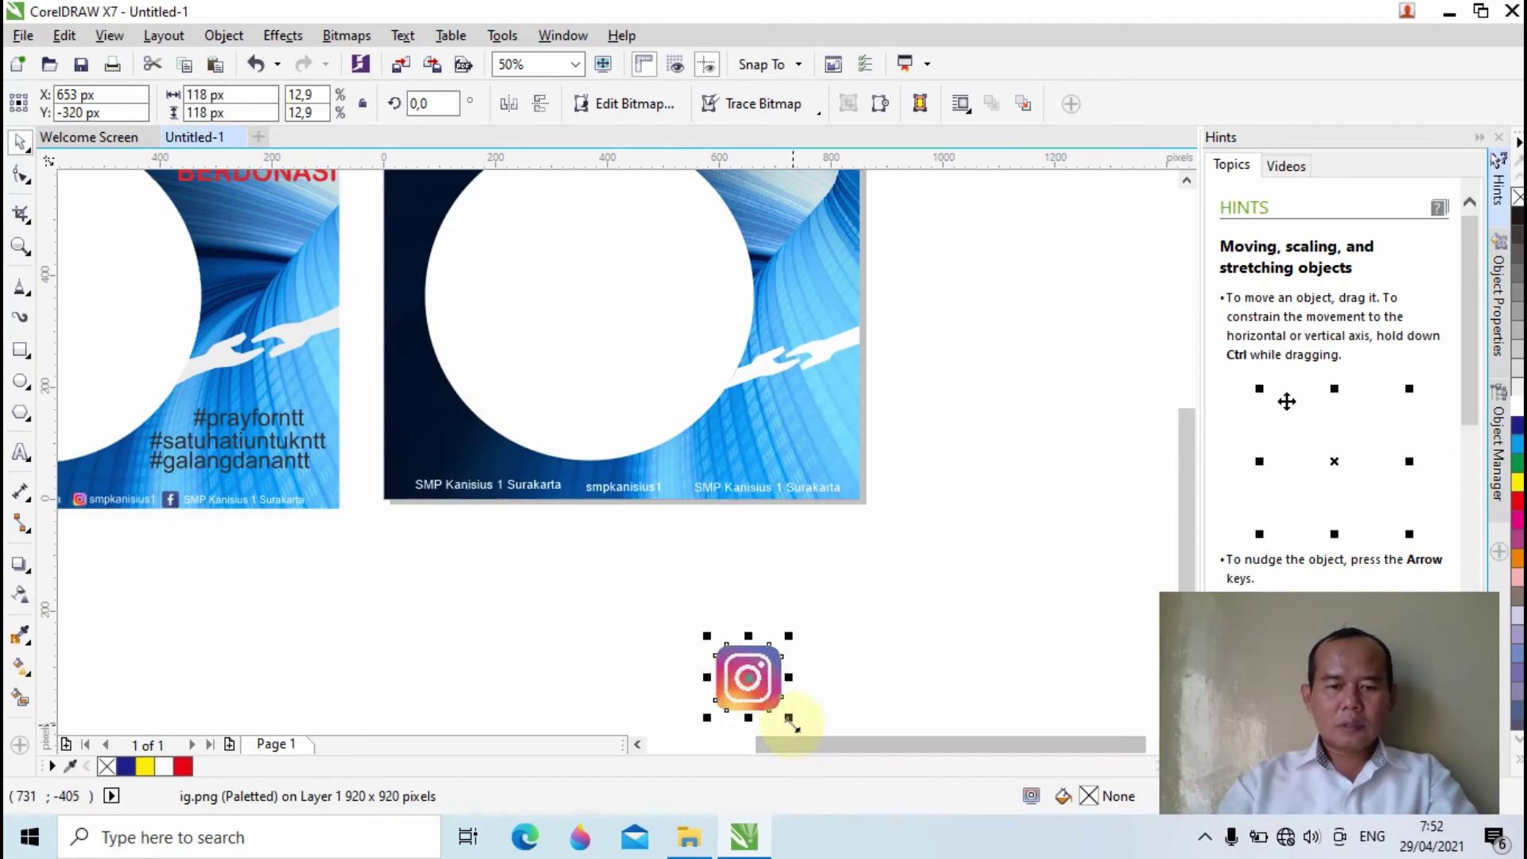
{"action": "left_click_drag", "start_coordinate": [789, 717], "coordinate": [683, 534]}
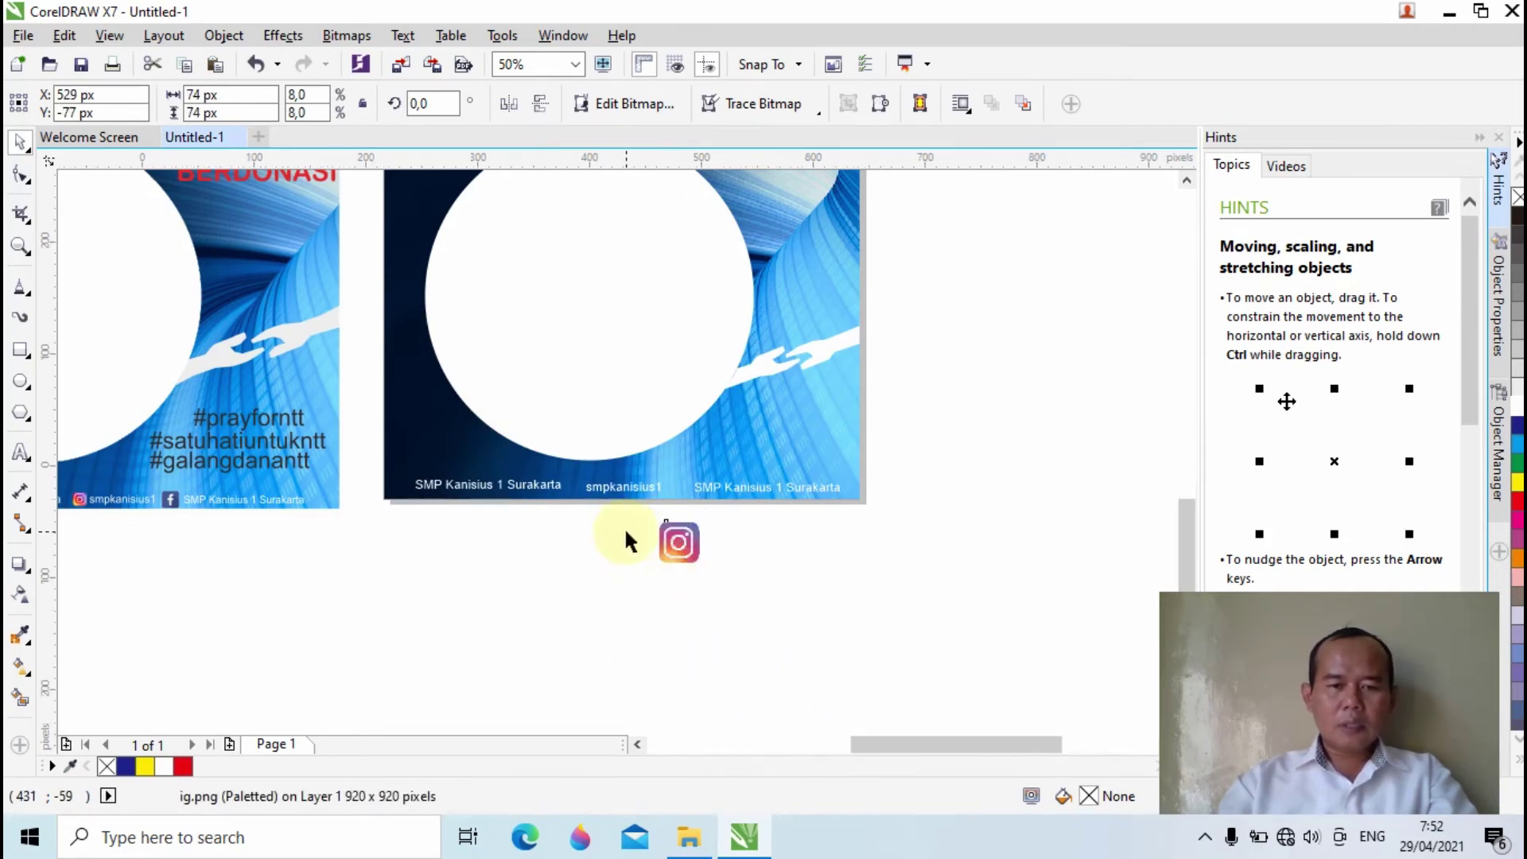
Move the Instagram logo in front of the smpkanisius1 text and shrink it to 28 px
{"action": "scroll", "coordinate": [624, 526], "scroll_direction": "up", "scroll_amount": 3}
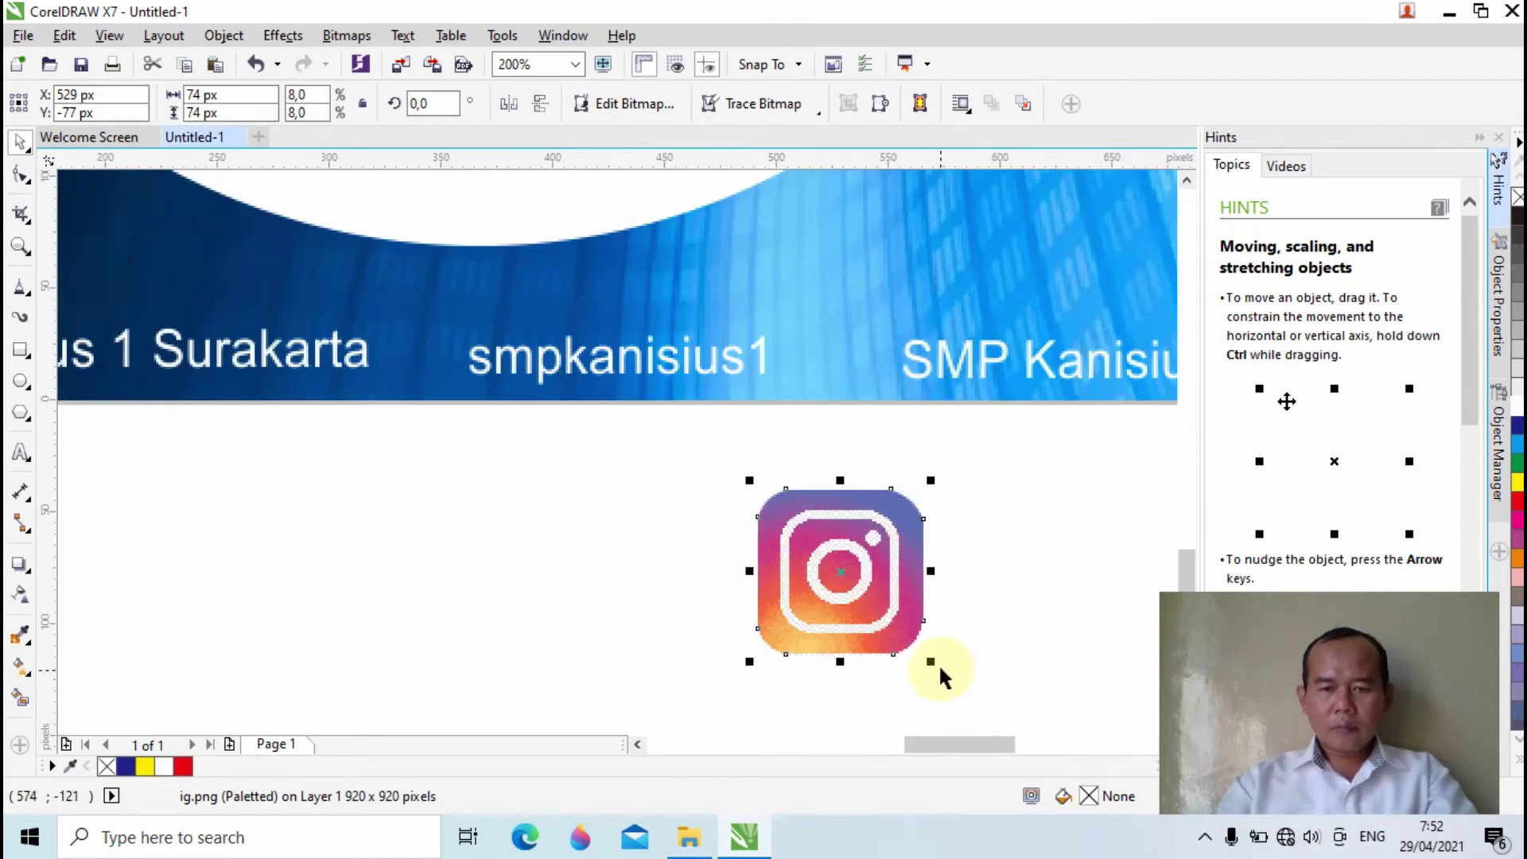
{"action": "left_click_drag", "start_coordinate": [929, 660], "coordinate": [411, 347]}
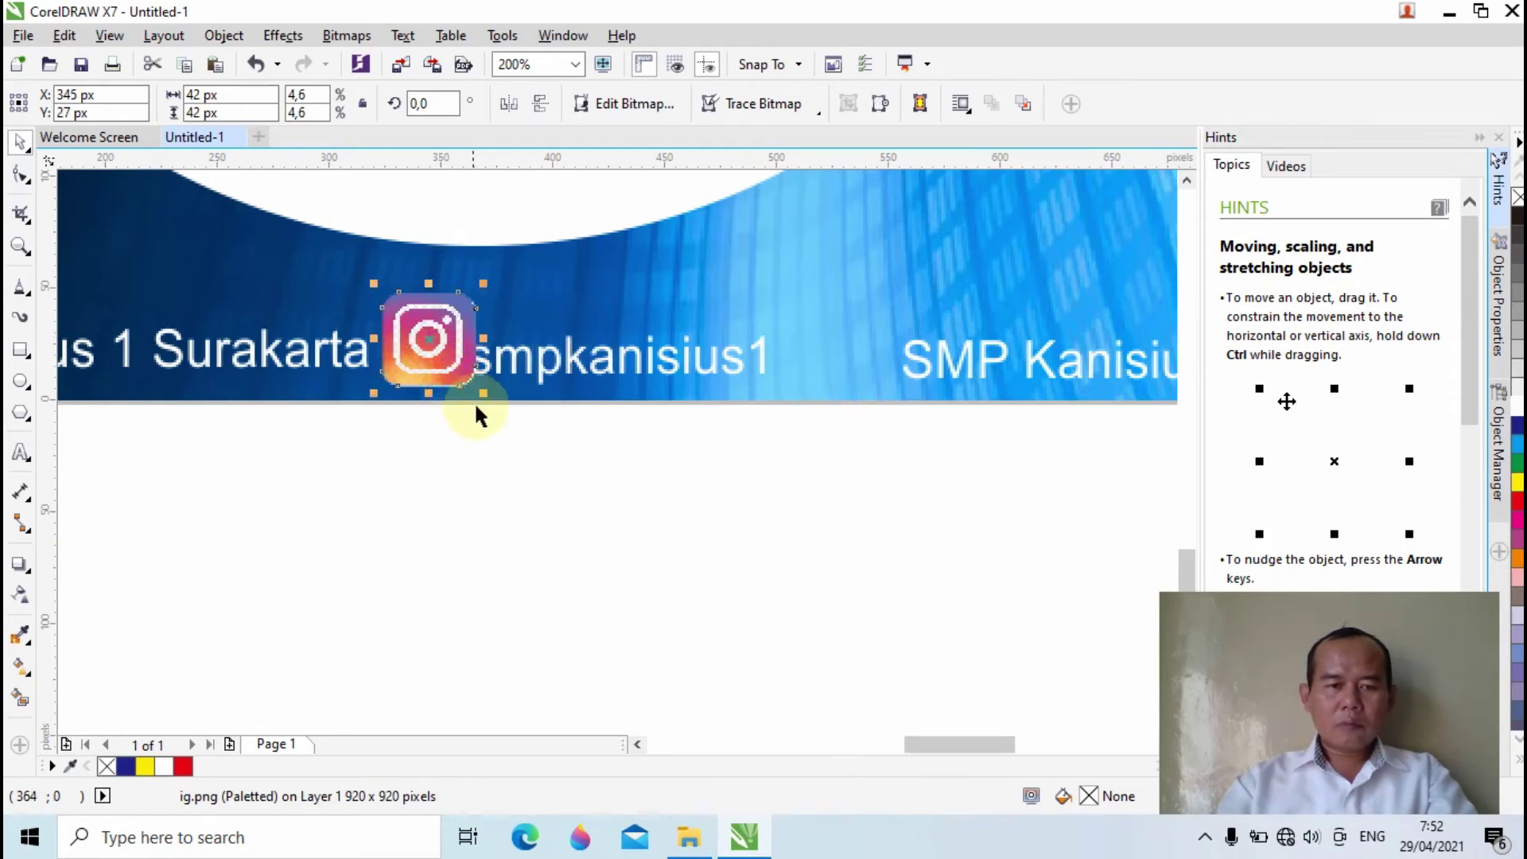
{"action": "left_click_drag", "start_coordinate": [485, 396], "coordinate": [441, 369]}
{"action": "mouse_move", "coordinate": [417, 318]}
{"action": "left_mouse_down"}
{"action": "mouse_move", "coordinate": [436, 347]}
{"action": "mouse_move", "coordinate": [424, 343]}
{"action": "left_mouse_up"}
Shift the smpkanisius1 text slightly right and set the Instagram logo close in front of it
{"action": "left_click", "coordinate": [605, 361]}
{"action": "left_click", "coordinate": [604, 362]}
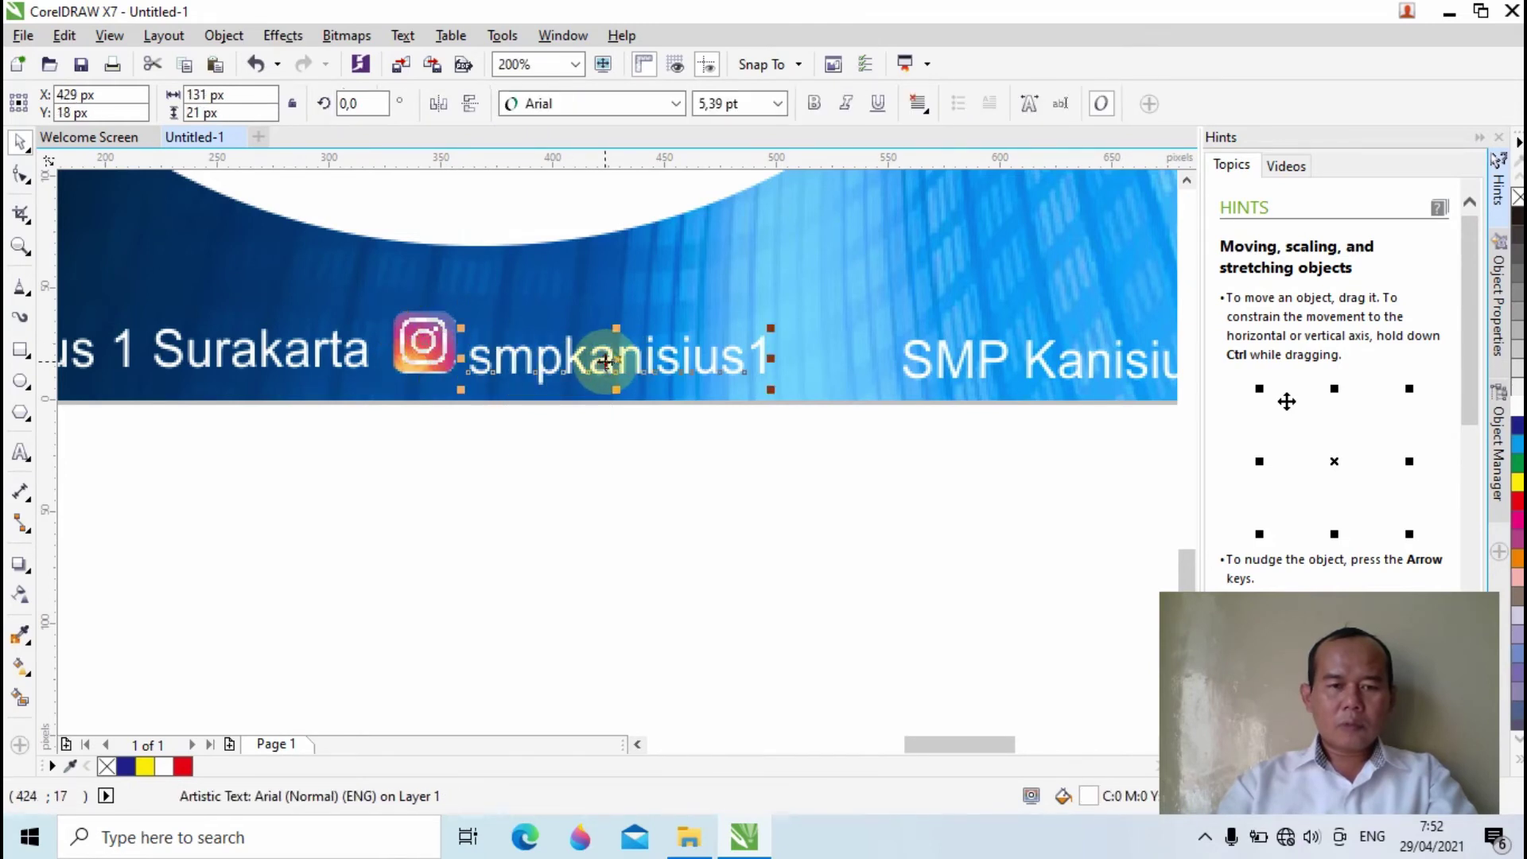
{"action": "left_click_drag", "start_coordinate": [604, 362], "coordinate": [664, 356]}
{"action": "left_click", "coordinate": [653, 352]}
{"action": "left_click", "coordinate": [437, 353]}
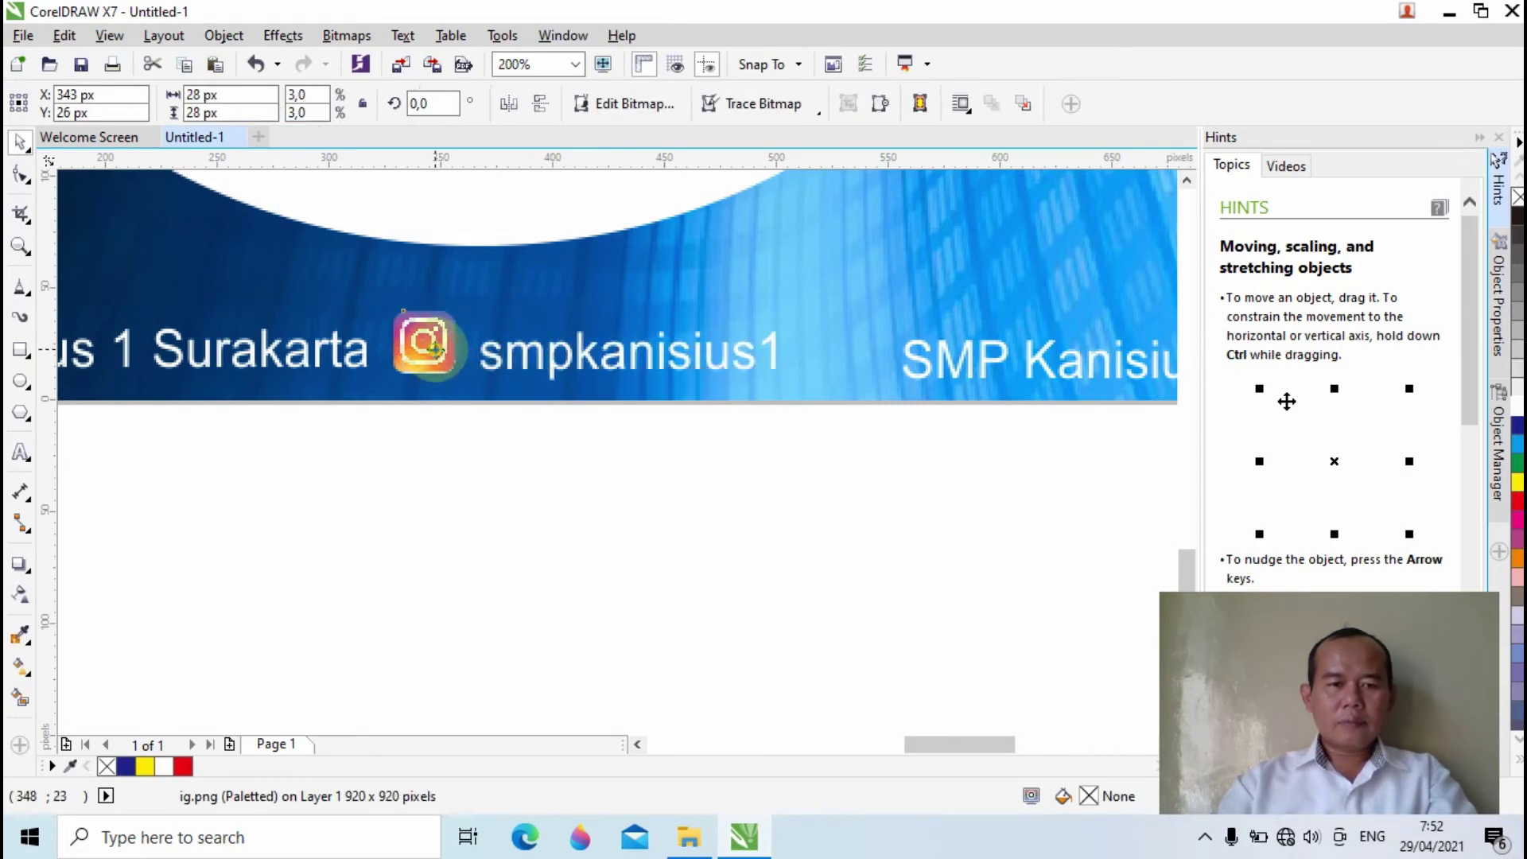
{"action": "left_click_drag", "start_coordinate": [435, 348], "coordinate": [453, 355]}
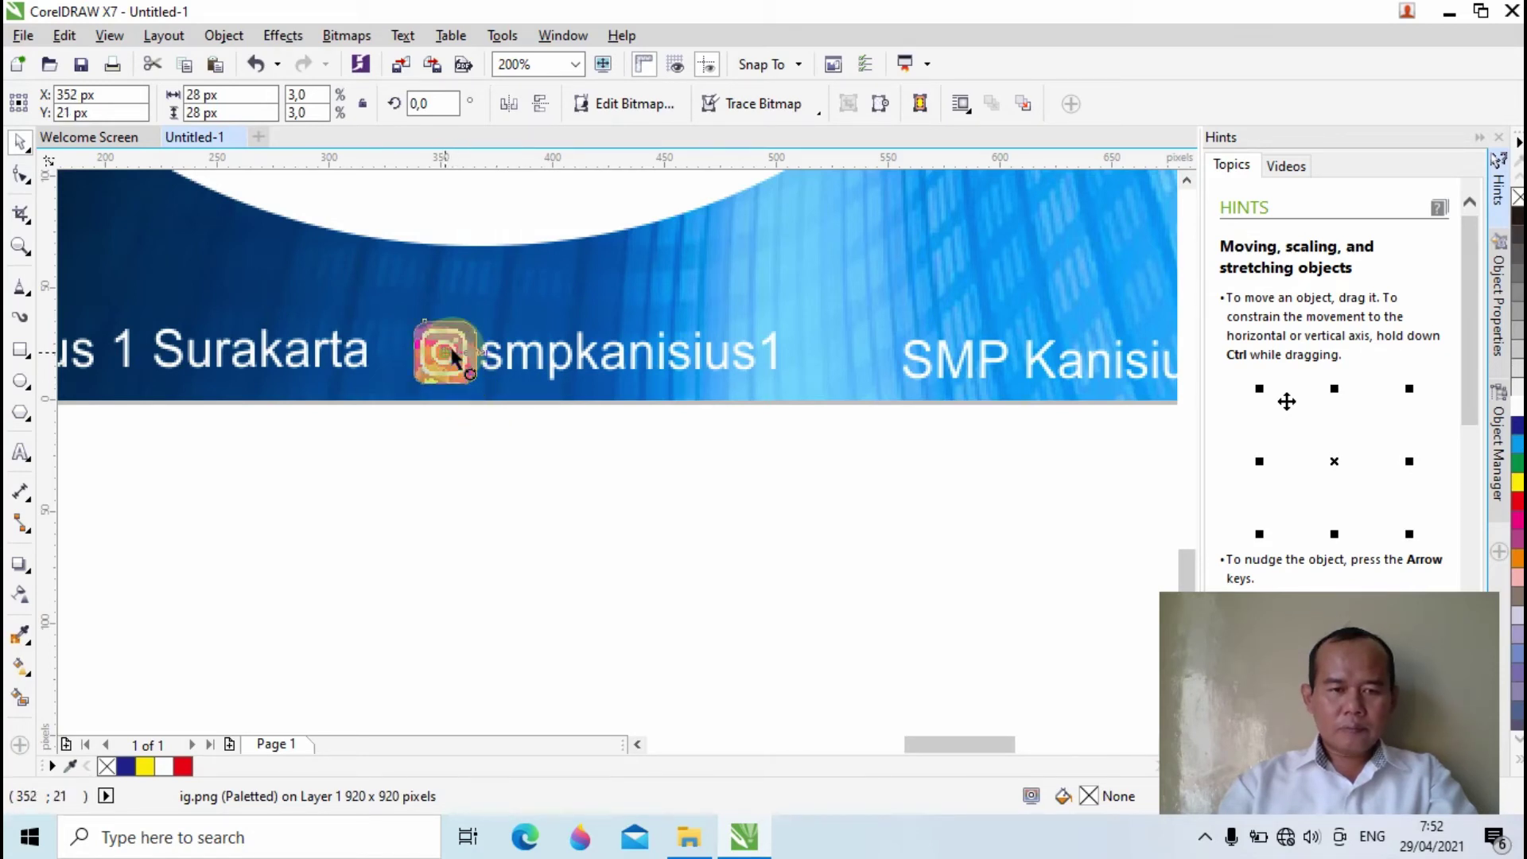
Fine-tune the Instagram logo and smpkanisius1 text so they line up vertically with each other
{"action": "scroll", "coordinate": [455, 354], "scroll_direction": "up", "scroll_amount": 2}
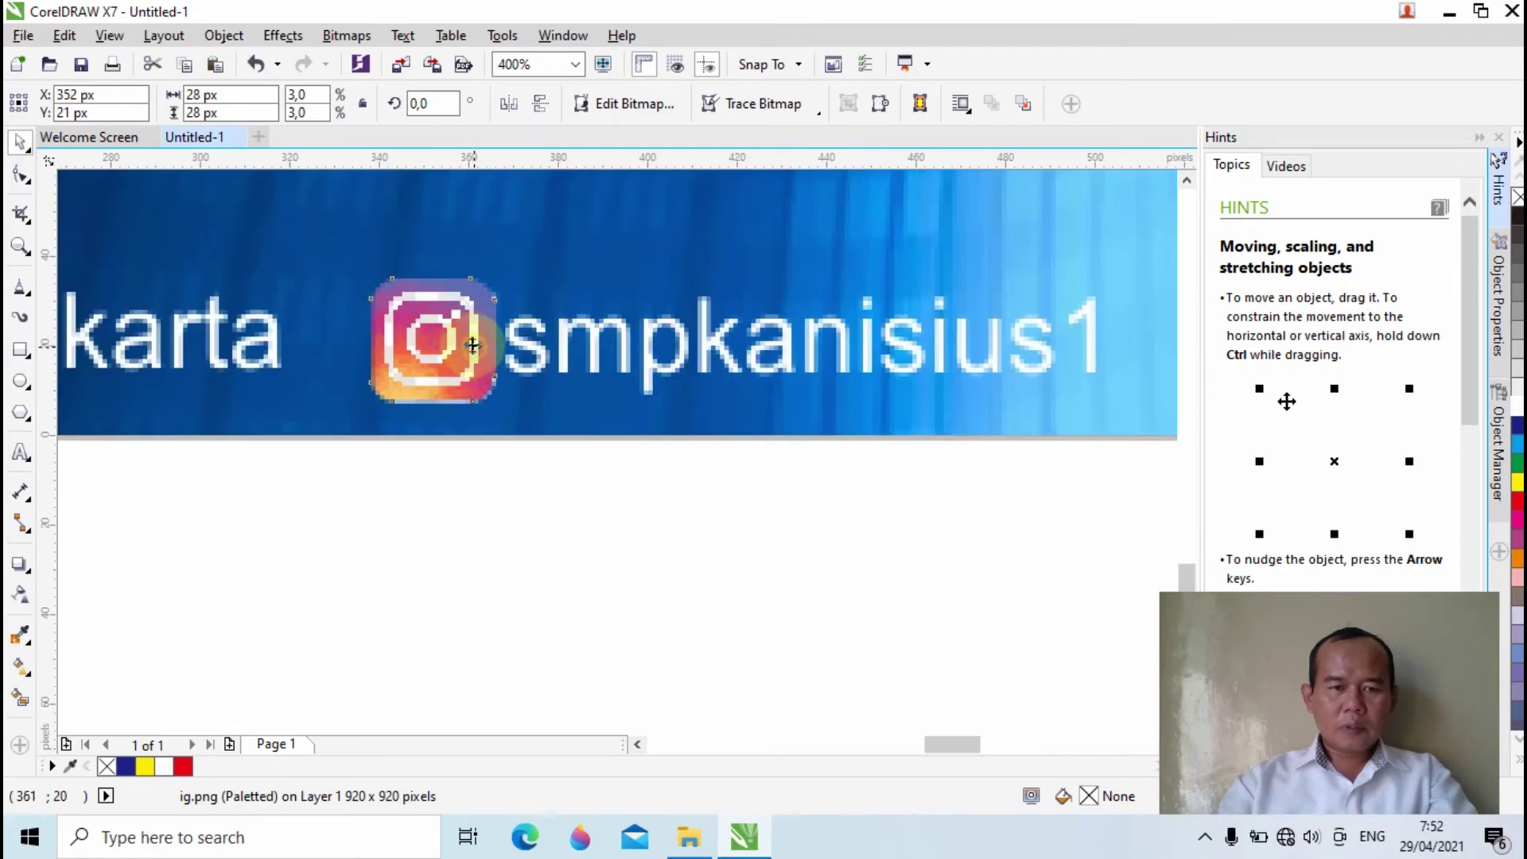
{"action": "left_click_drag", "start_coordinate": [472, 352], "coordinate": [468, 346]}
{"action": "left_click", "coordinate": [625, 333]}
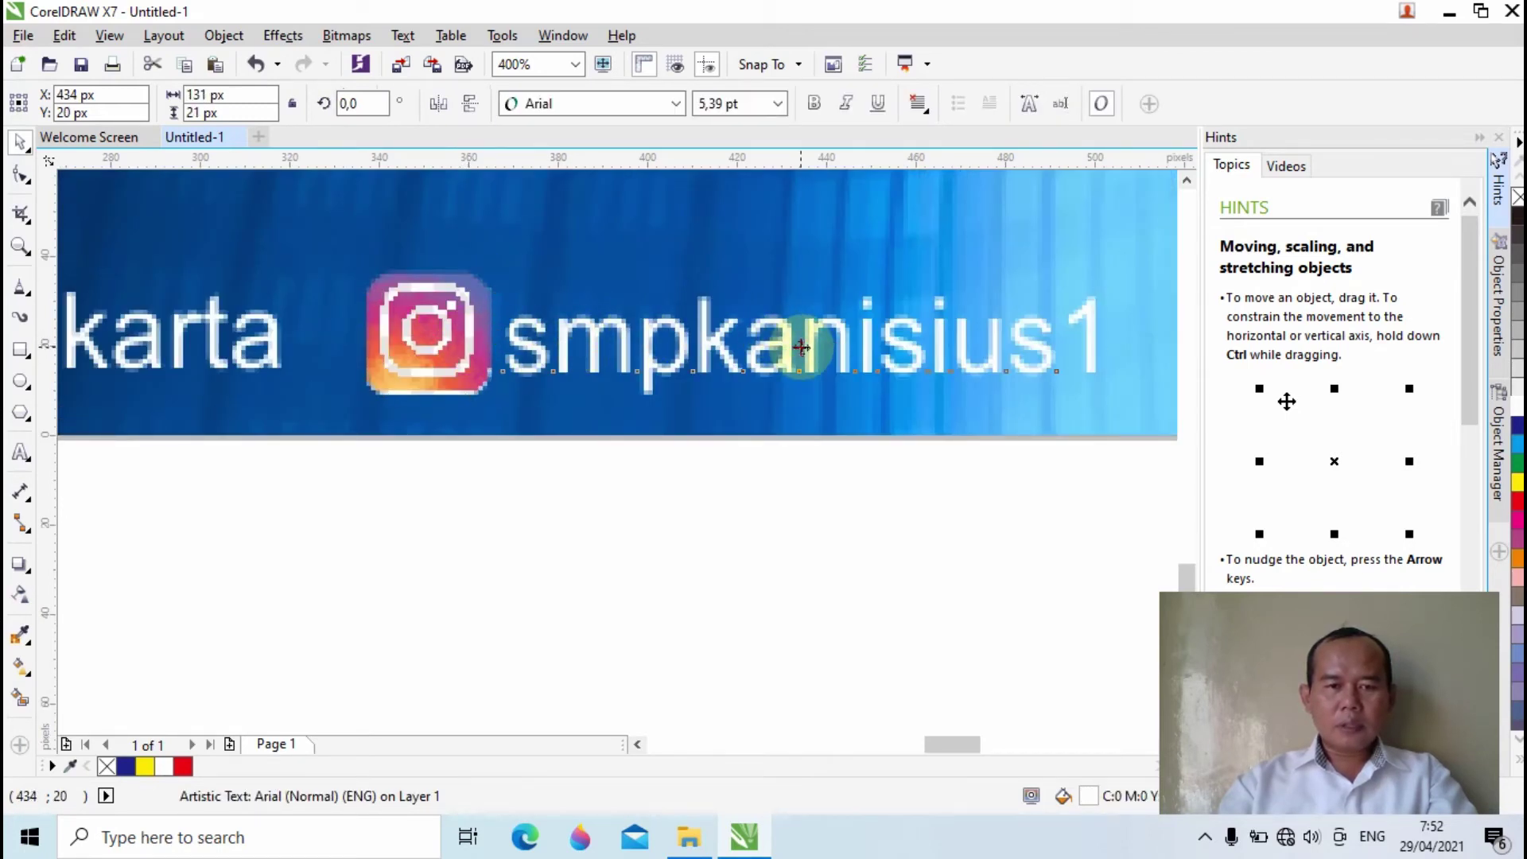
{"action": "left_click_drag", "start_coordinate": [800, 347], "coordinate": [800, 337]}
{"action": "scroll", "coordinate": [814, 430], "scroll_direction": "down", "scroll_amount": 2}
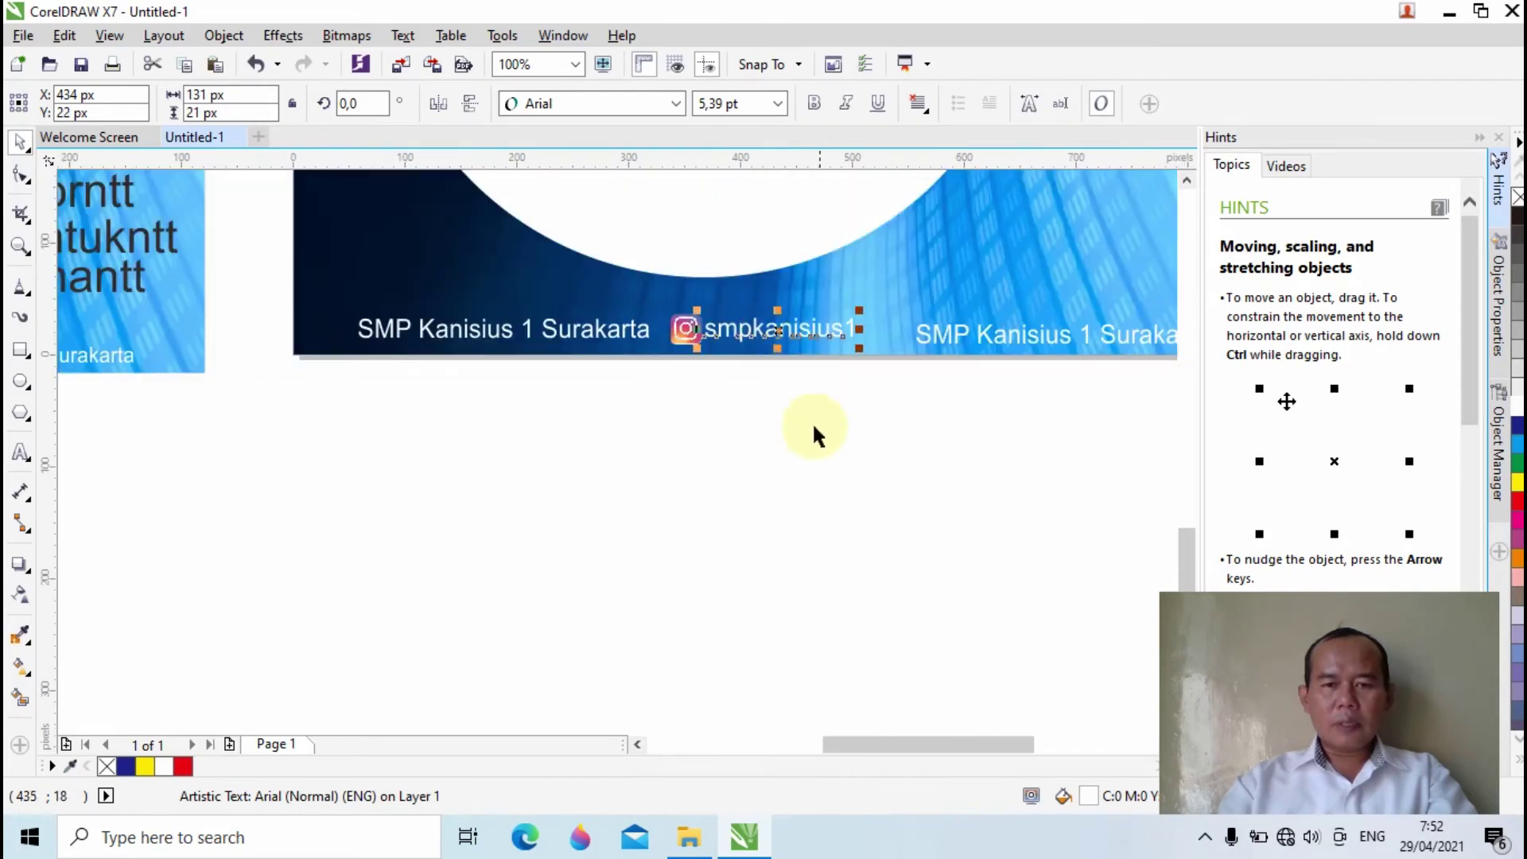
{"action": "left_click", "coordinate": [937, 397]}
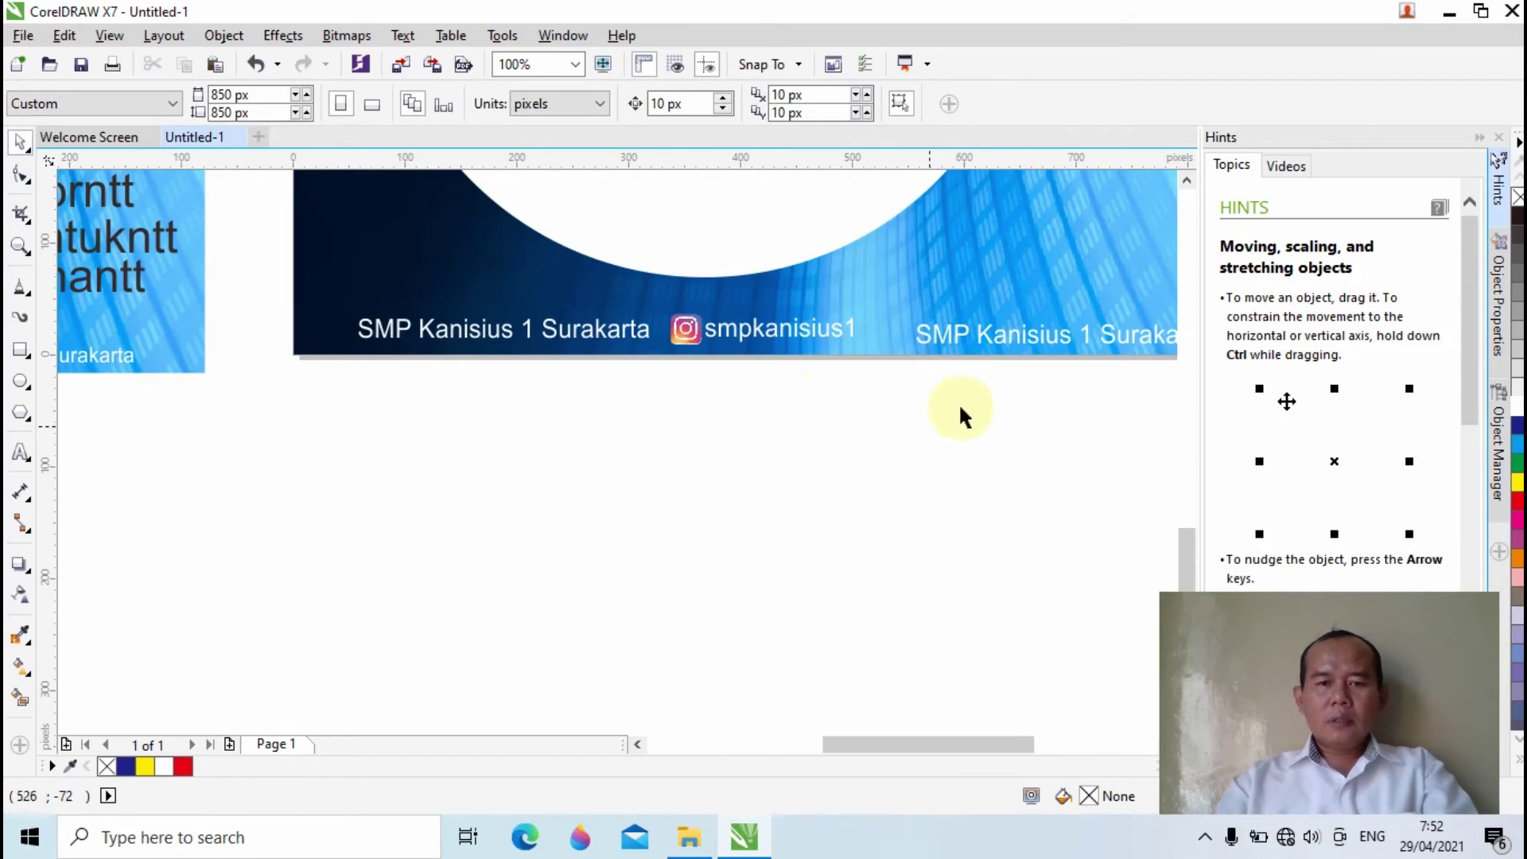
Import the fb image whose blue rounded square fills the picture from the Logo folder
{"action": "left_click", "coordinate": [1019, 343]}
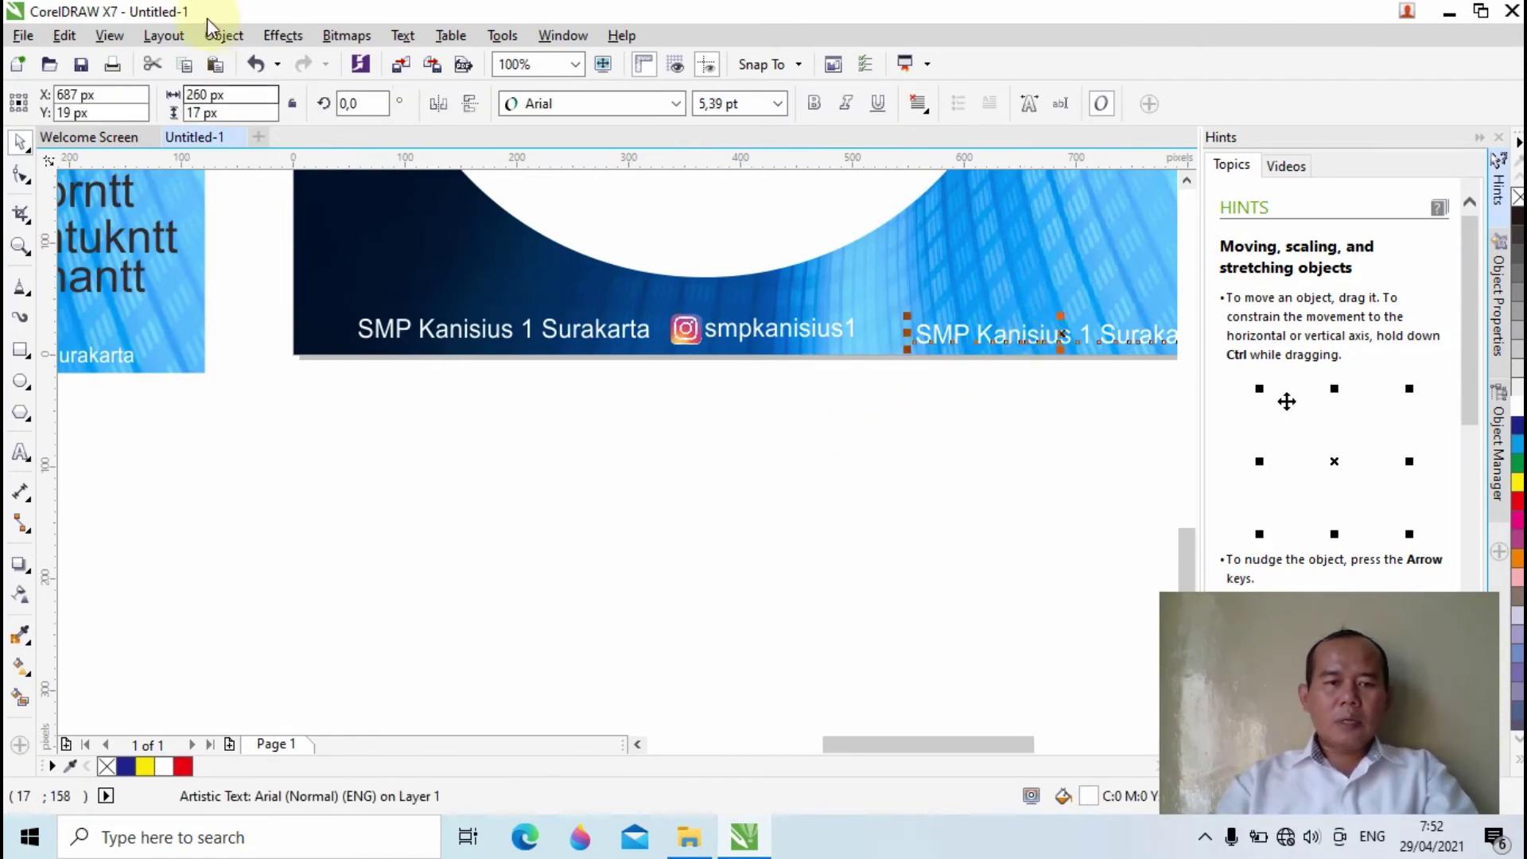
{"action": "left_click", "coordinate": [31, 37]}
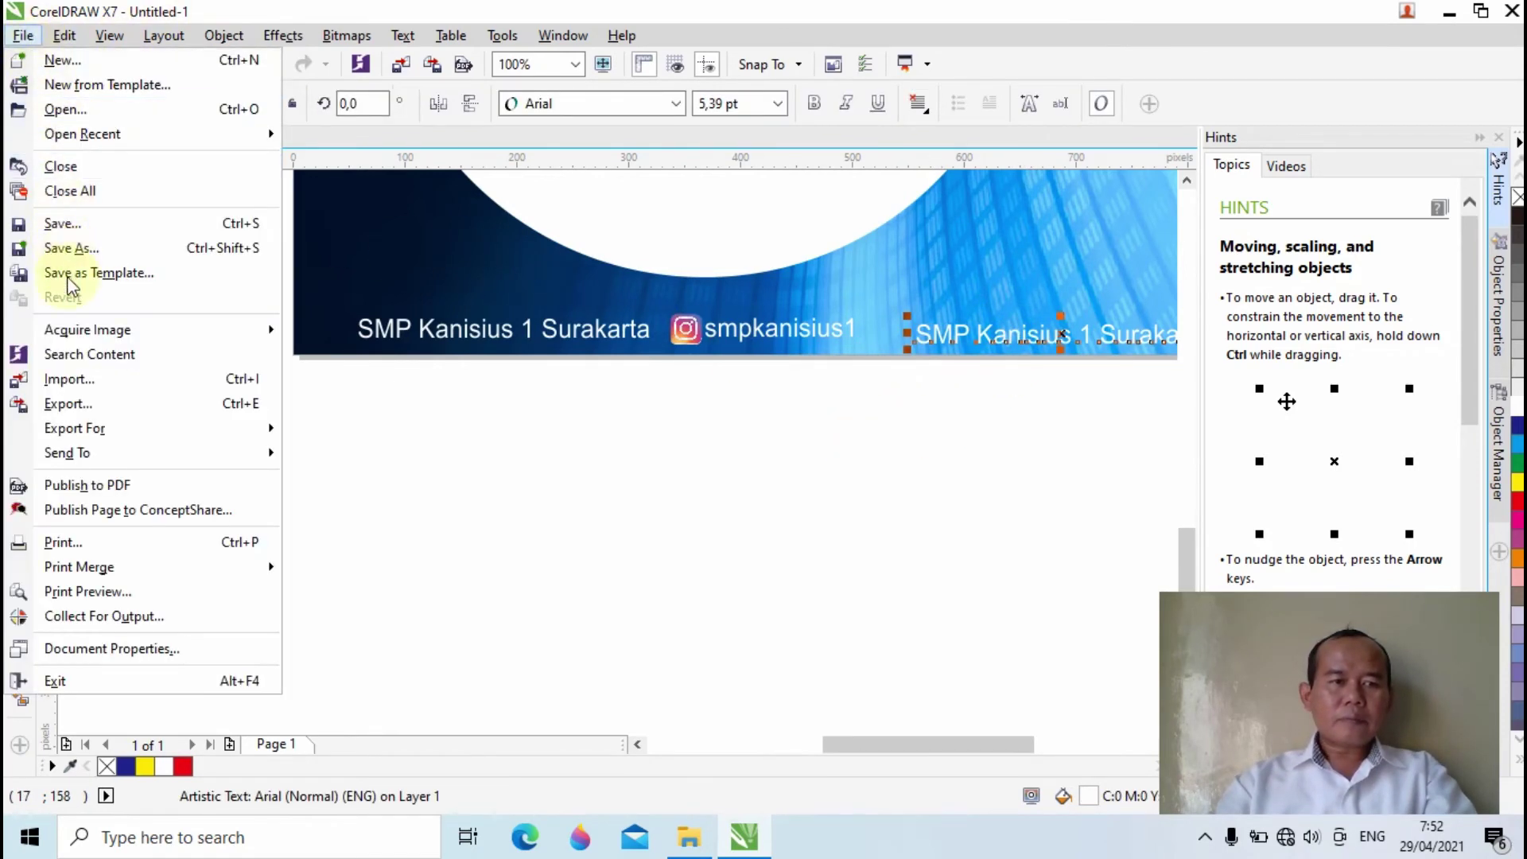
{"action": "left_click", "coordinate": [75, 377]}
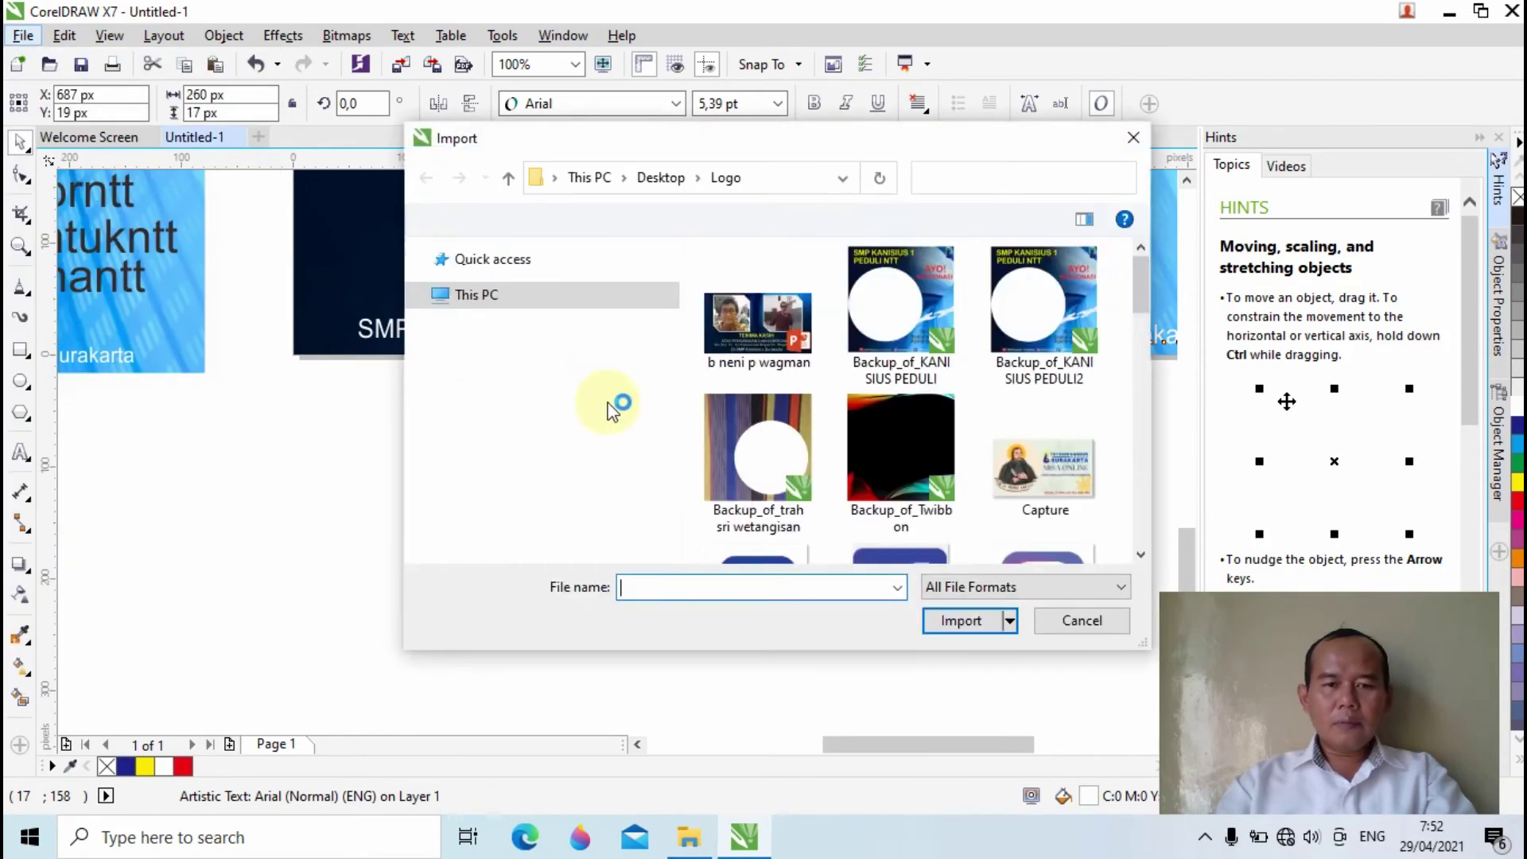
{"action": "scroll", "coordinate": [895, 415], "scroll_direction": "down", "scroll_amount": 3}
{"action": "left_click", "coordinate": [924, 368]}
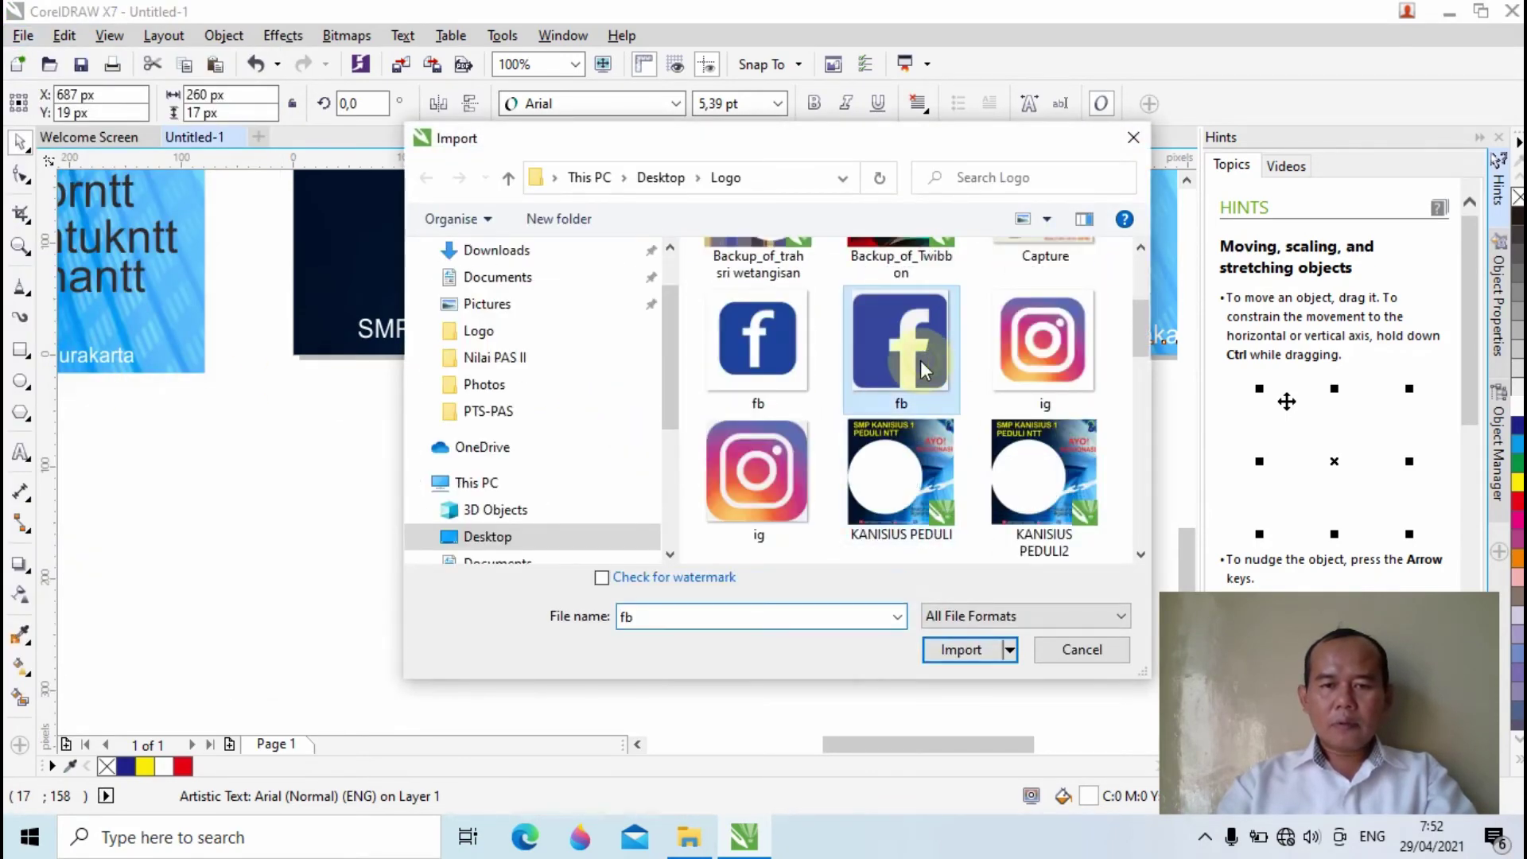
{"action": "left_click", "coordinate": [760, 333]}
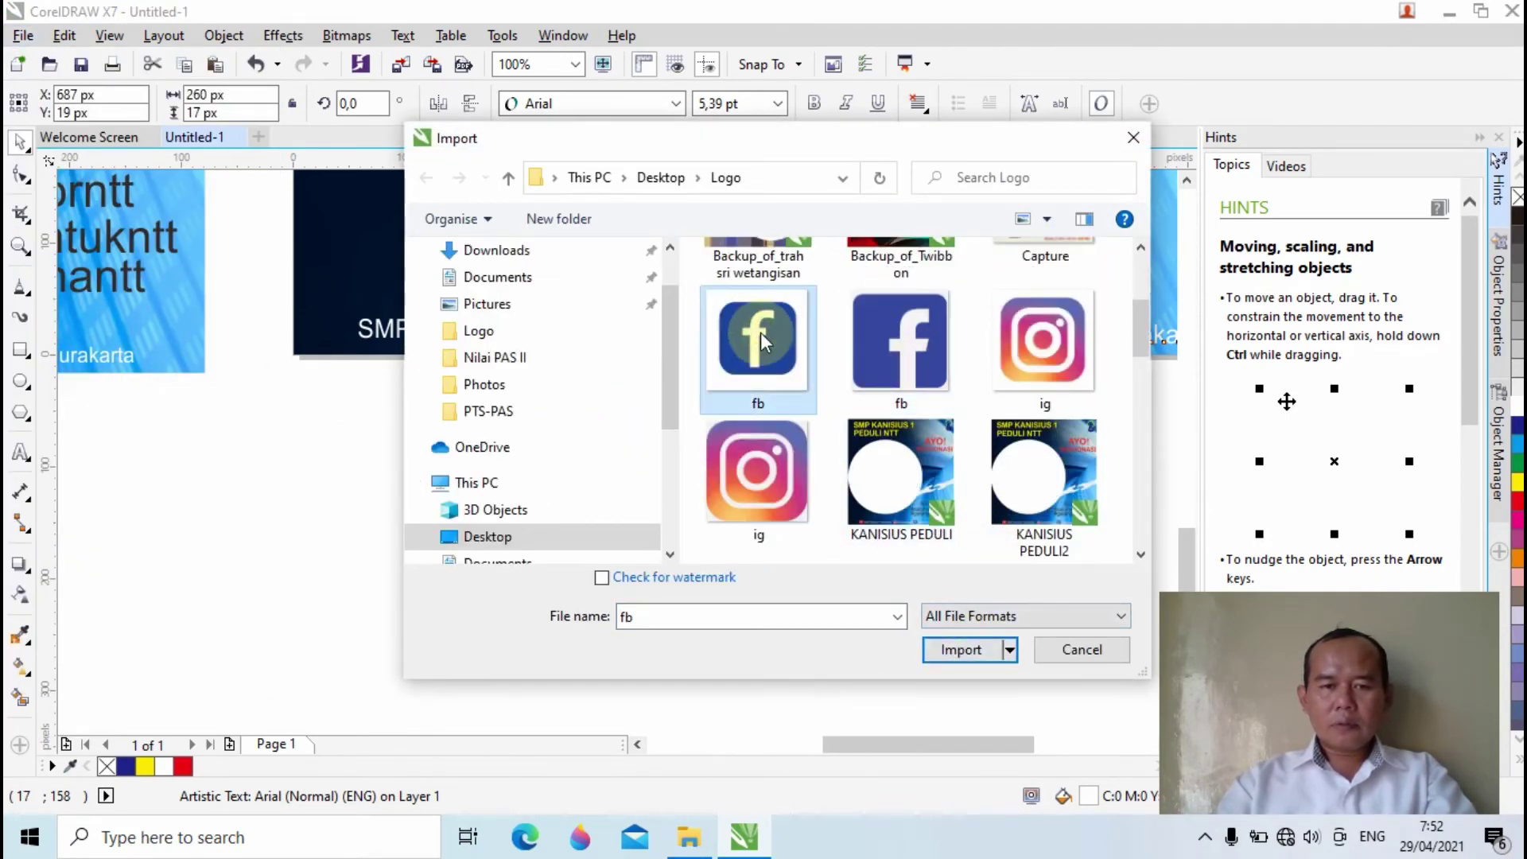
{"action": "left_click", "coordinate": [912, 334]}
{"action": "left_click", "coordinate": [969, 654]}
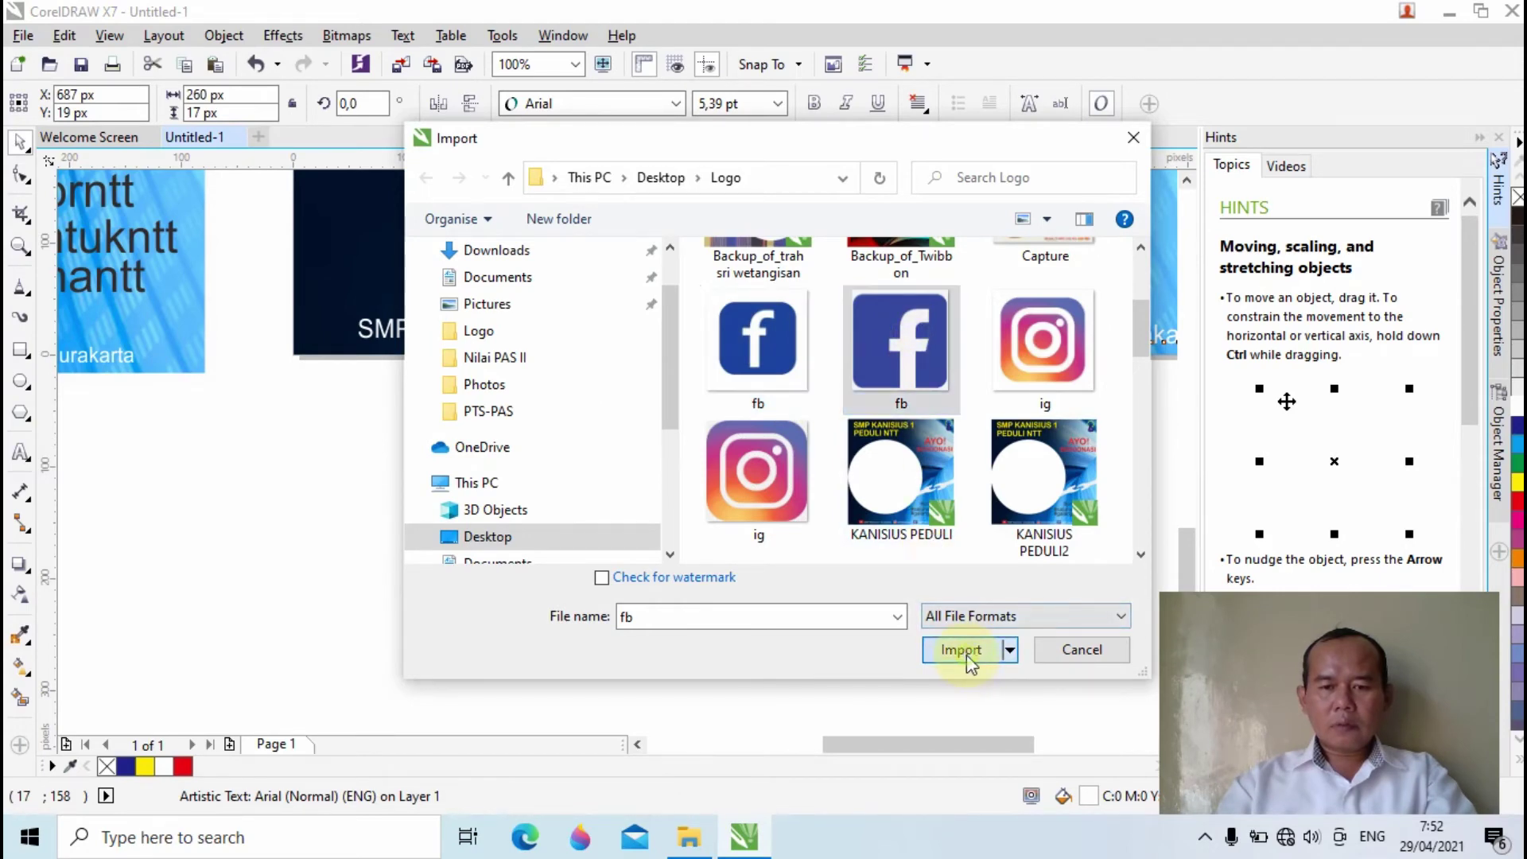
Place the Facebook logo at its original size and move it directly below the poster
{"action": "left_click", "coordinate": [476, 291]}
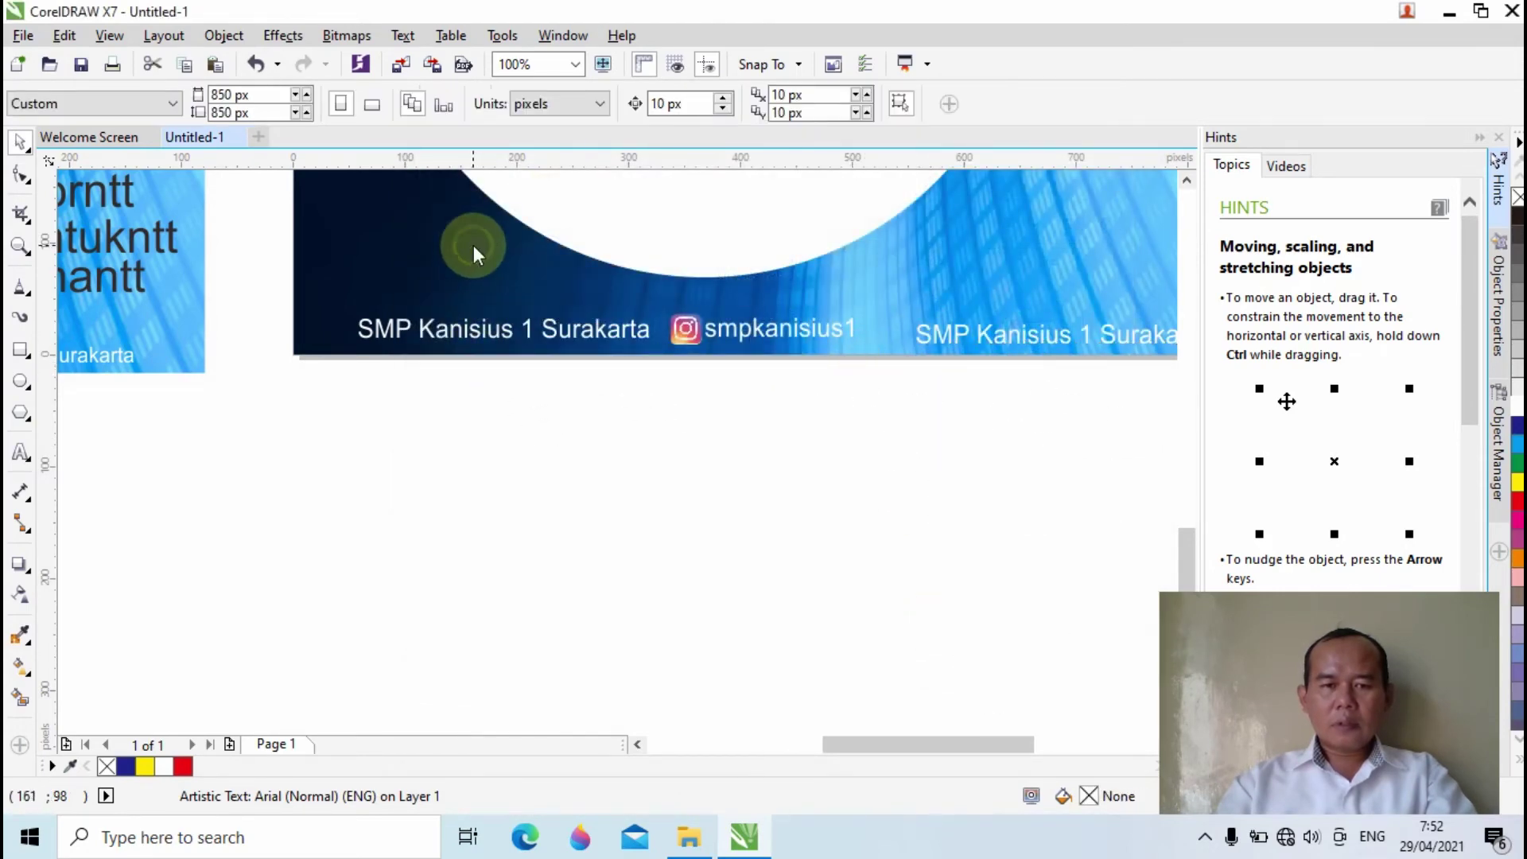
{"action": "left_click", "coordinate": [475, 245]}
{"action": "scroll", "coordinate": [748, 442], "scroll_direction": "down", "scroll_amount": 2}
{"action": "scroll", "coordinate": [867, 628], "scroll_direction": "up", "scroll_amount": 1}
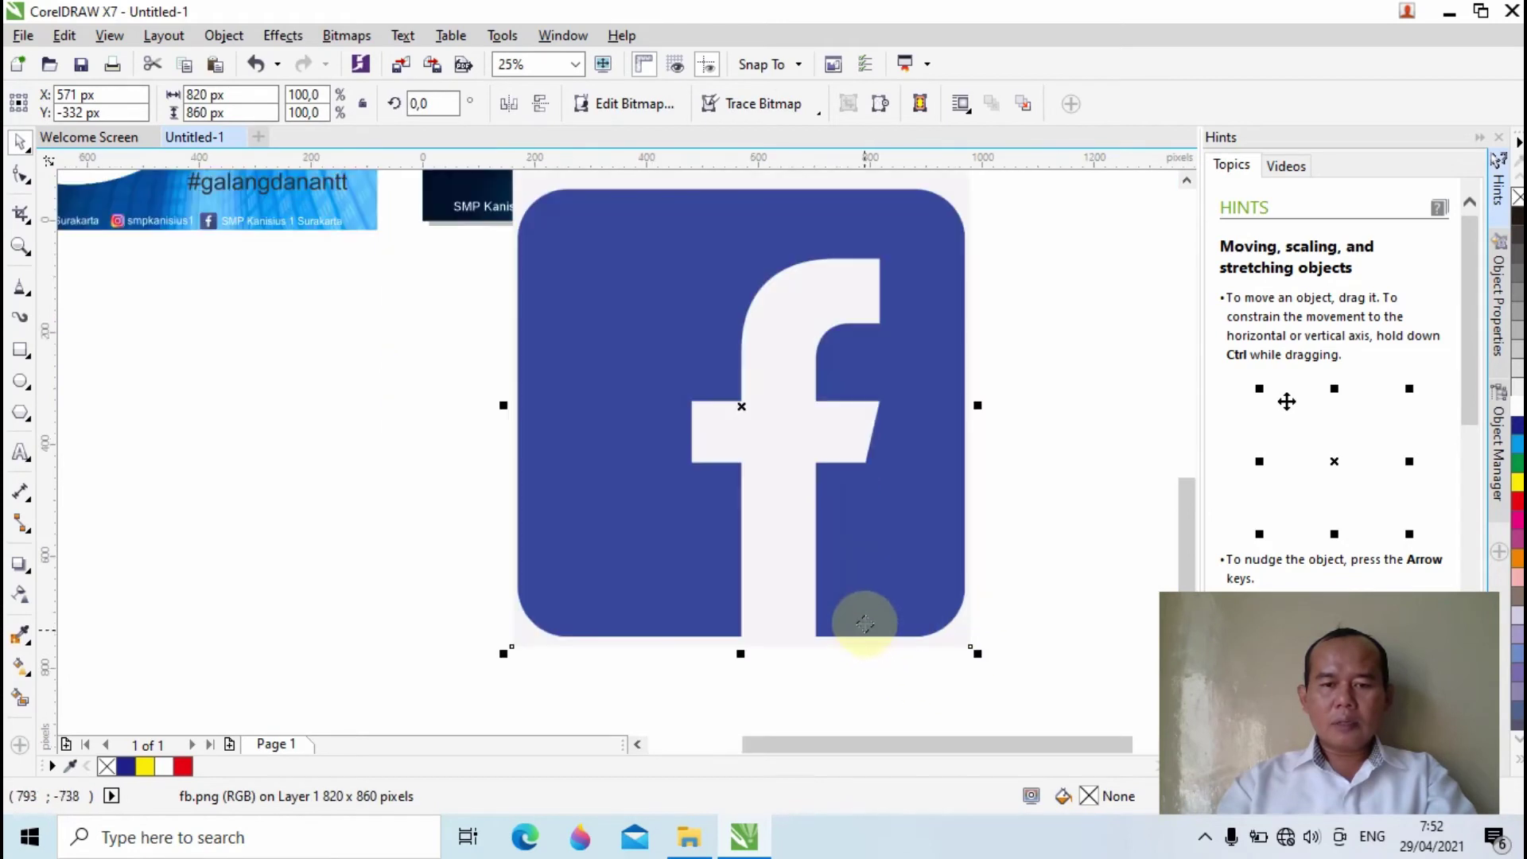
{"action": "left_click_drag", "start_coordinate": [868, 371], "coordinate": [832, 441]}
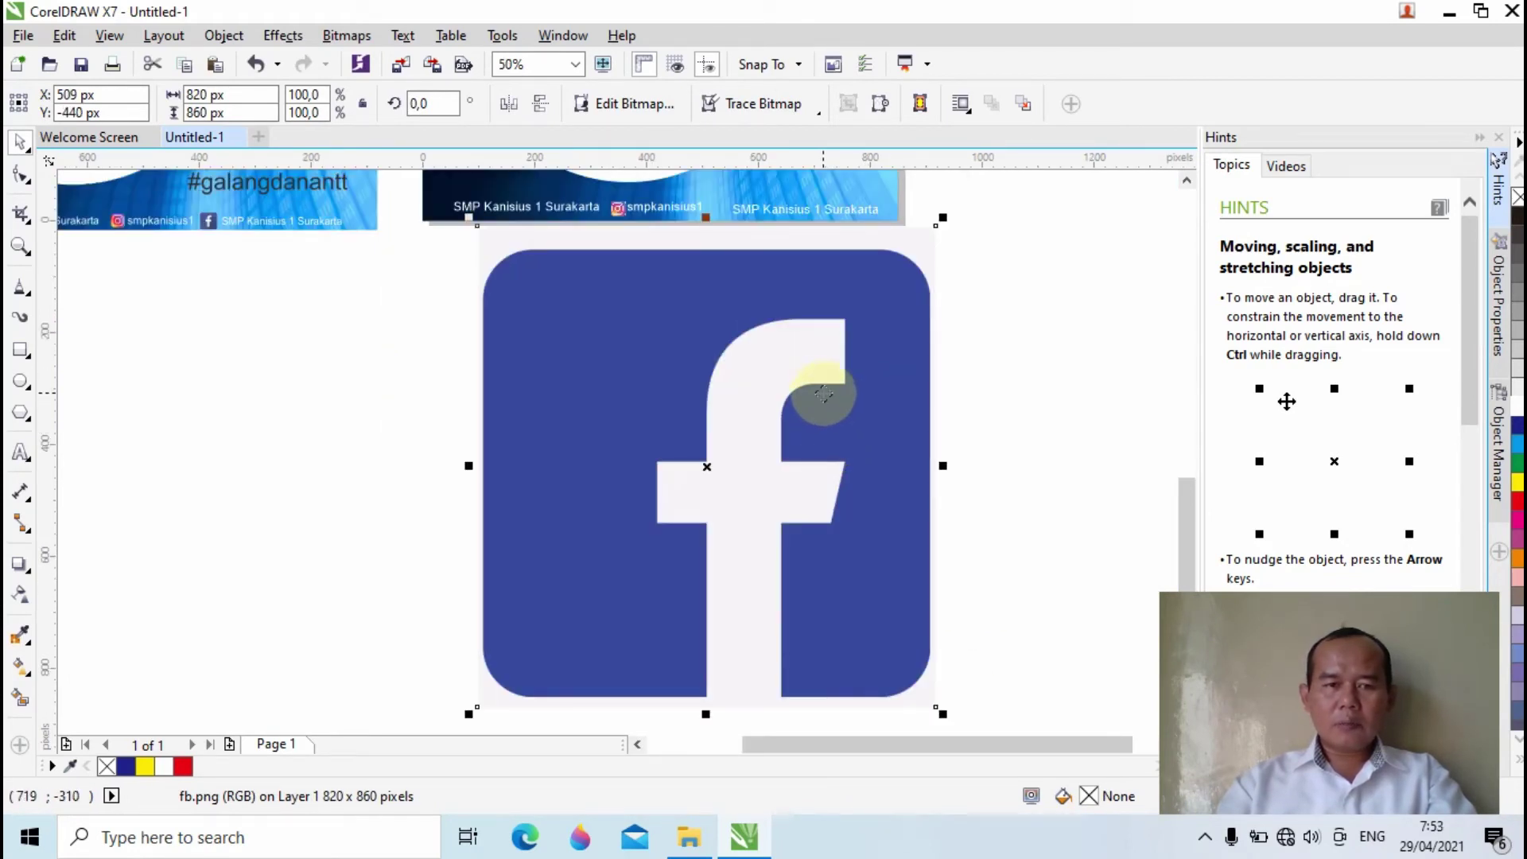
Pull the Facebook bitmap's corner nodes inward with the Shape tool to crop its pale border along the blue square's edges
{"action": "left_click", "coordinate": [21, 175]}
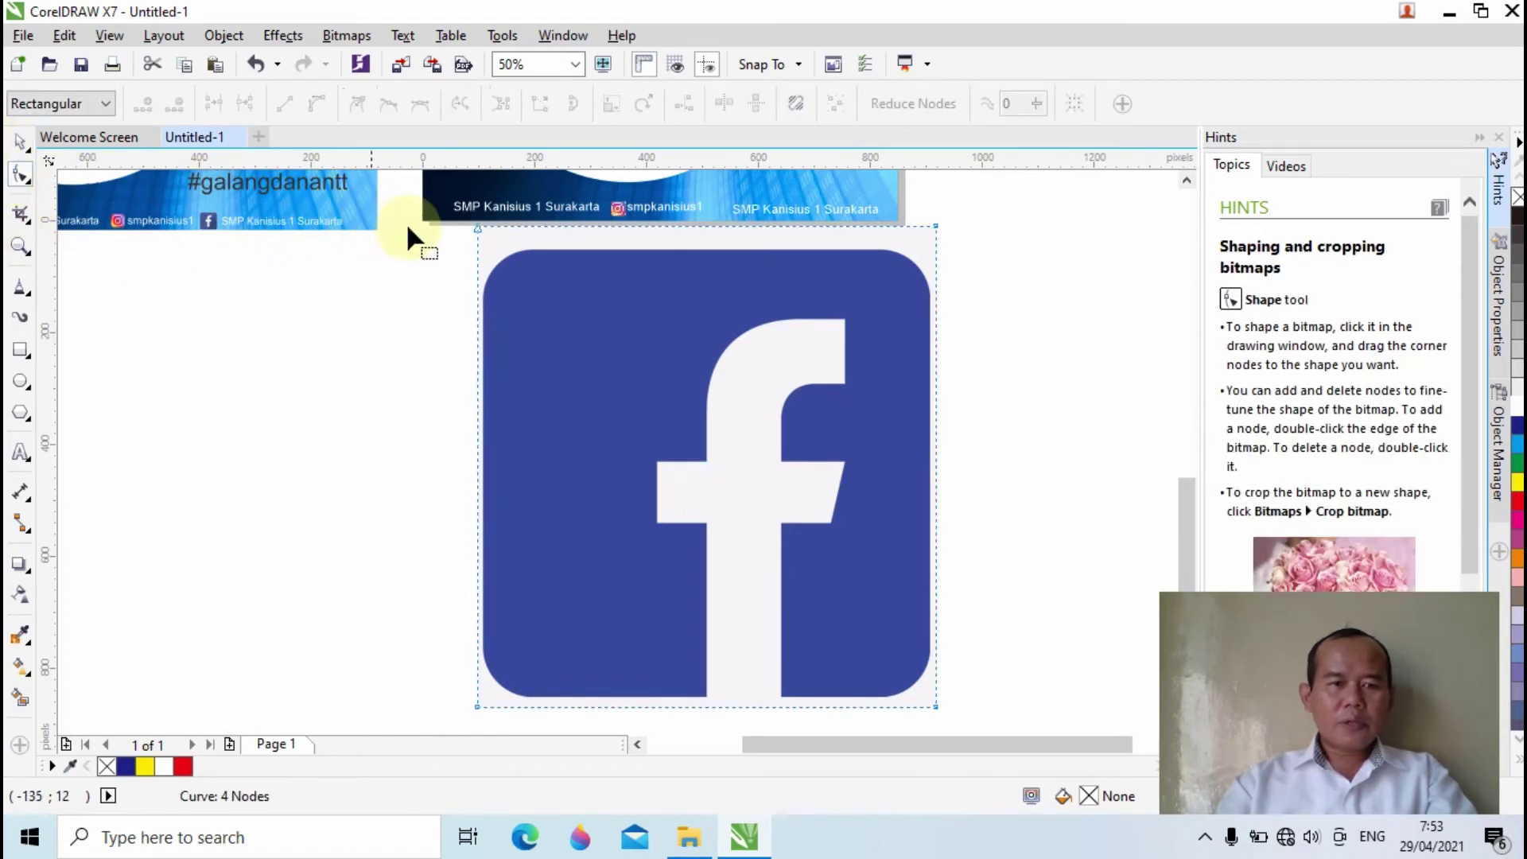
{"action": "left_click_drag", "start_coordinate": [476, 226], "coordinate": [485, 255]}
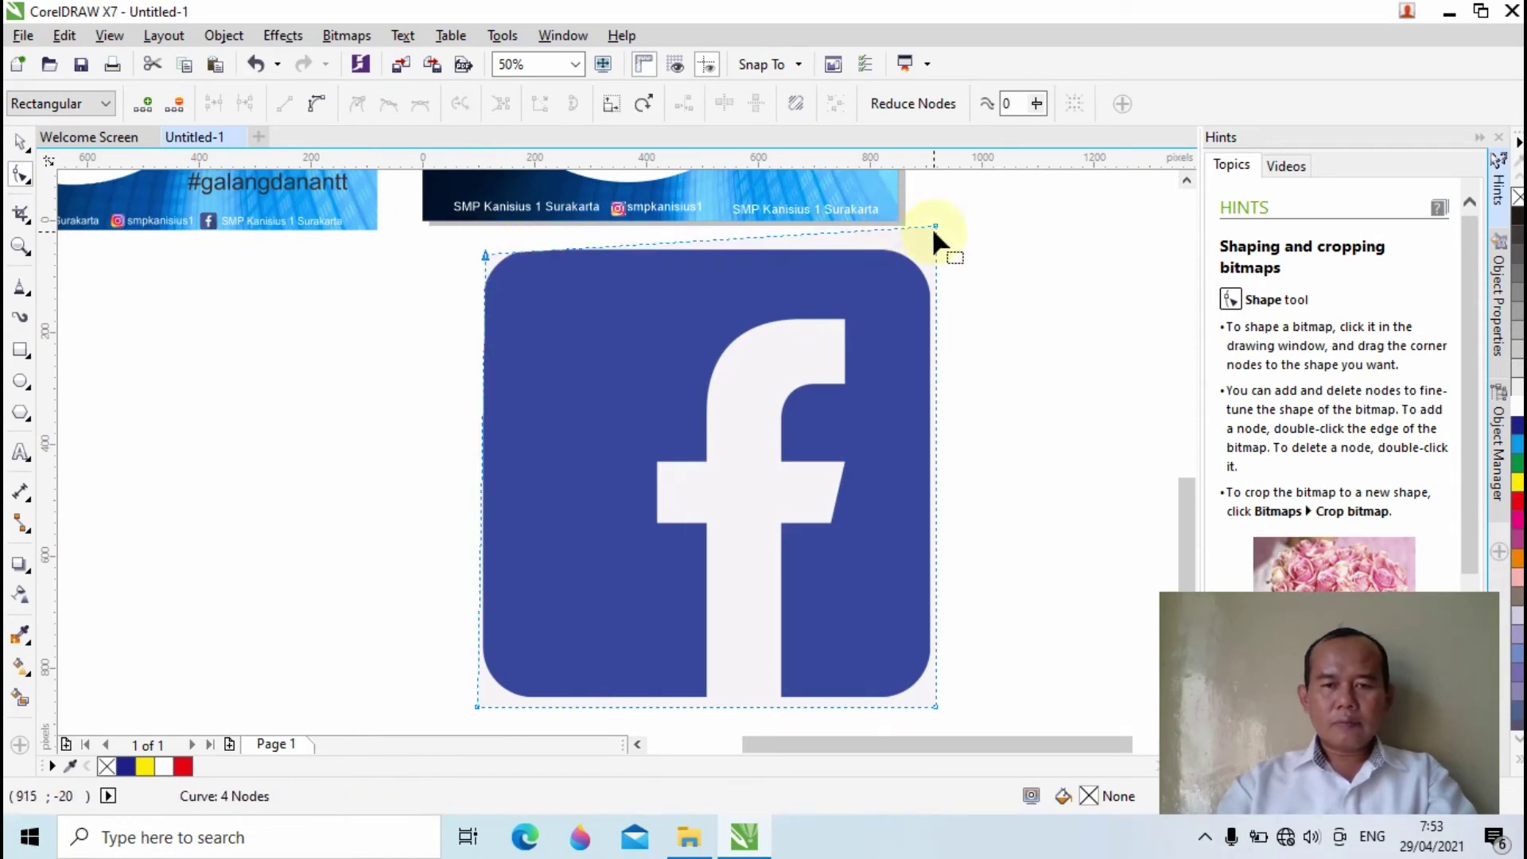
{"action": "mouse_move", "coordinate": [934, 228]}
{"action": "left_mouse_down"}
{"action": "mouse_move", "coordinate": [917, 240]}
{"action": "mouse_move", "coordinate": [928, 229]}
{"action": "left_mouse_up"}
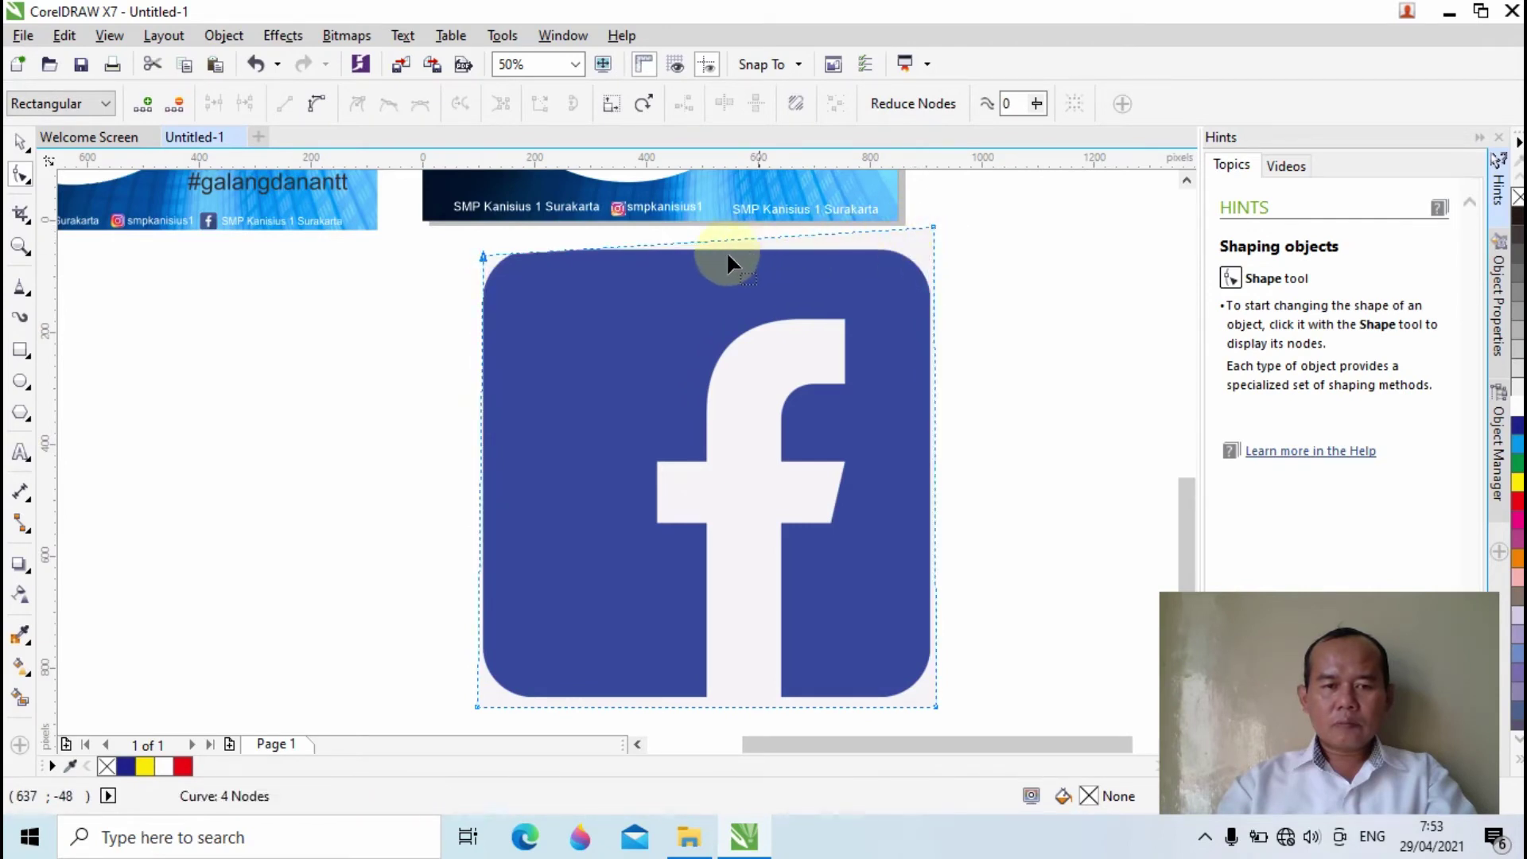
{"action": "left_click_drag", "start_coordinate": [505, 257], "coordinate": [483, 256]}
{"action": "left_click_drag", "start_coordinate": [932, 228], "coordinate": [928, 249]}
{"action": "left_click_drag", "start_coordinate": [935, 706], "coordinate": [928, 695]}
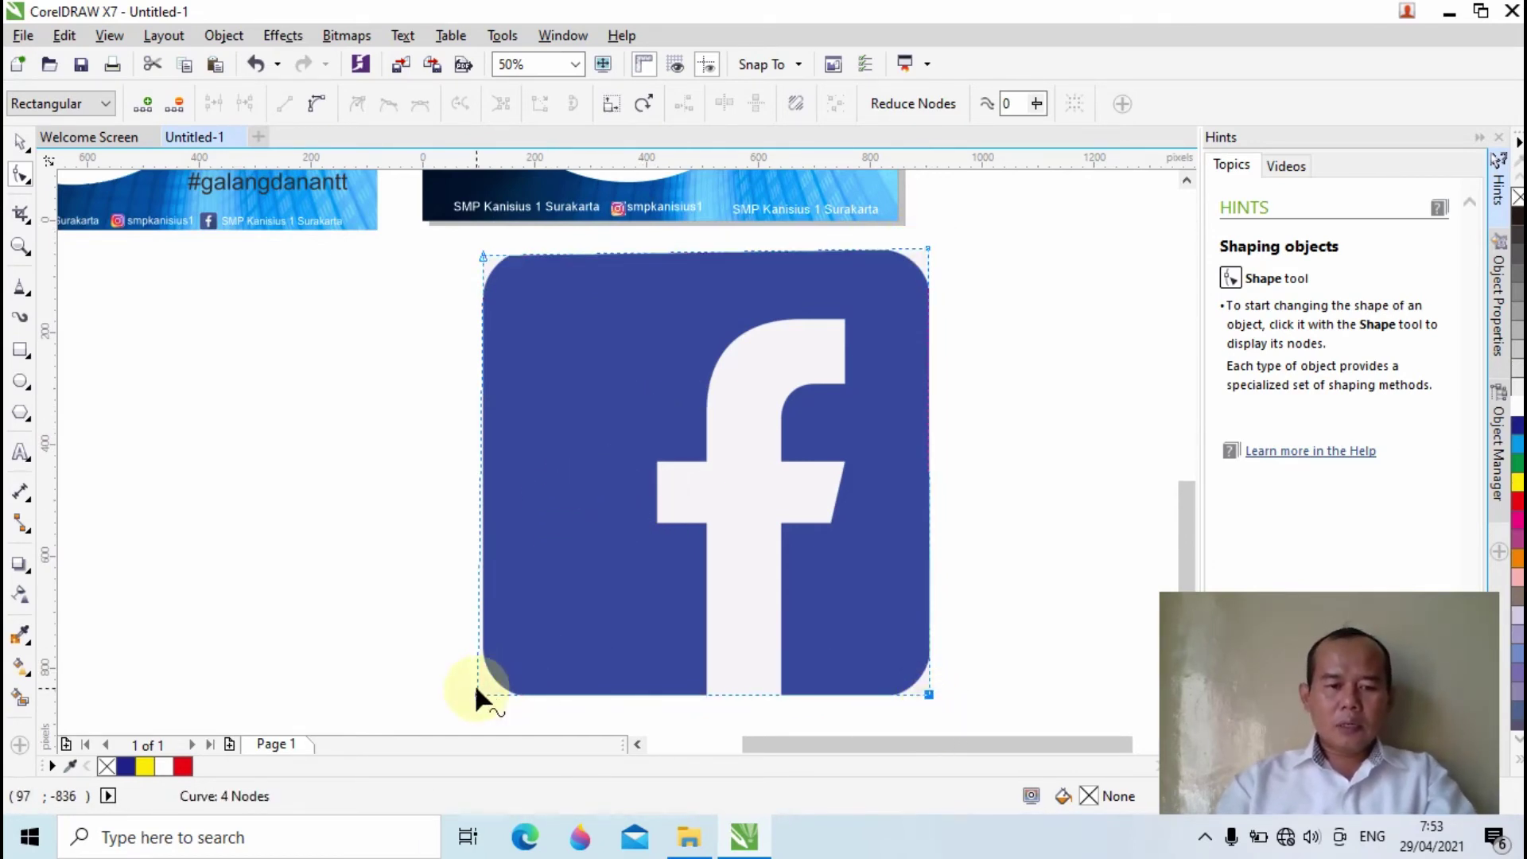
{"action": "left_click_drag", "start_coordinate": [476, 692], "coordinate": [479, 691]}
Add a node on each side of the Facebook logo's upper-left corner and delete the corner node
{"action": "scroll", "coordinate": [494, 258], "scroll_direction": "up", "scroll_amount": 2}
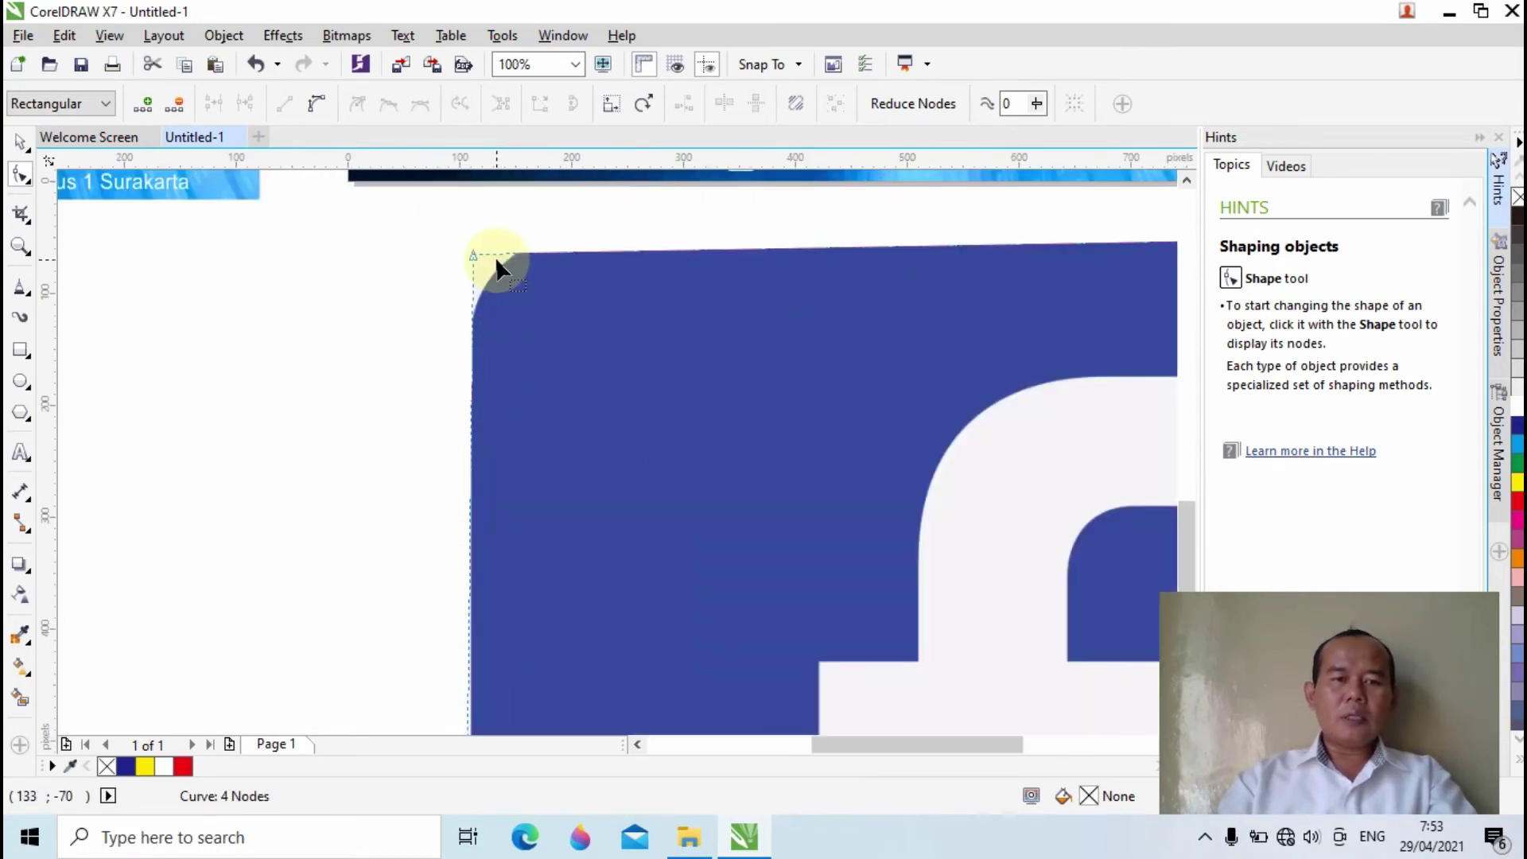
{"action": "left_click", "coordinate": [471, 310]}
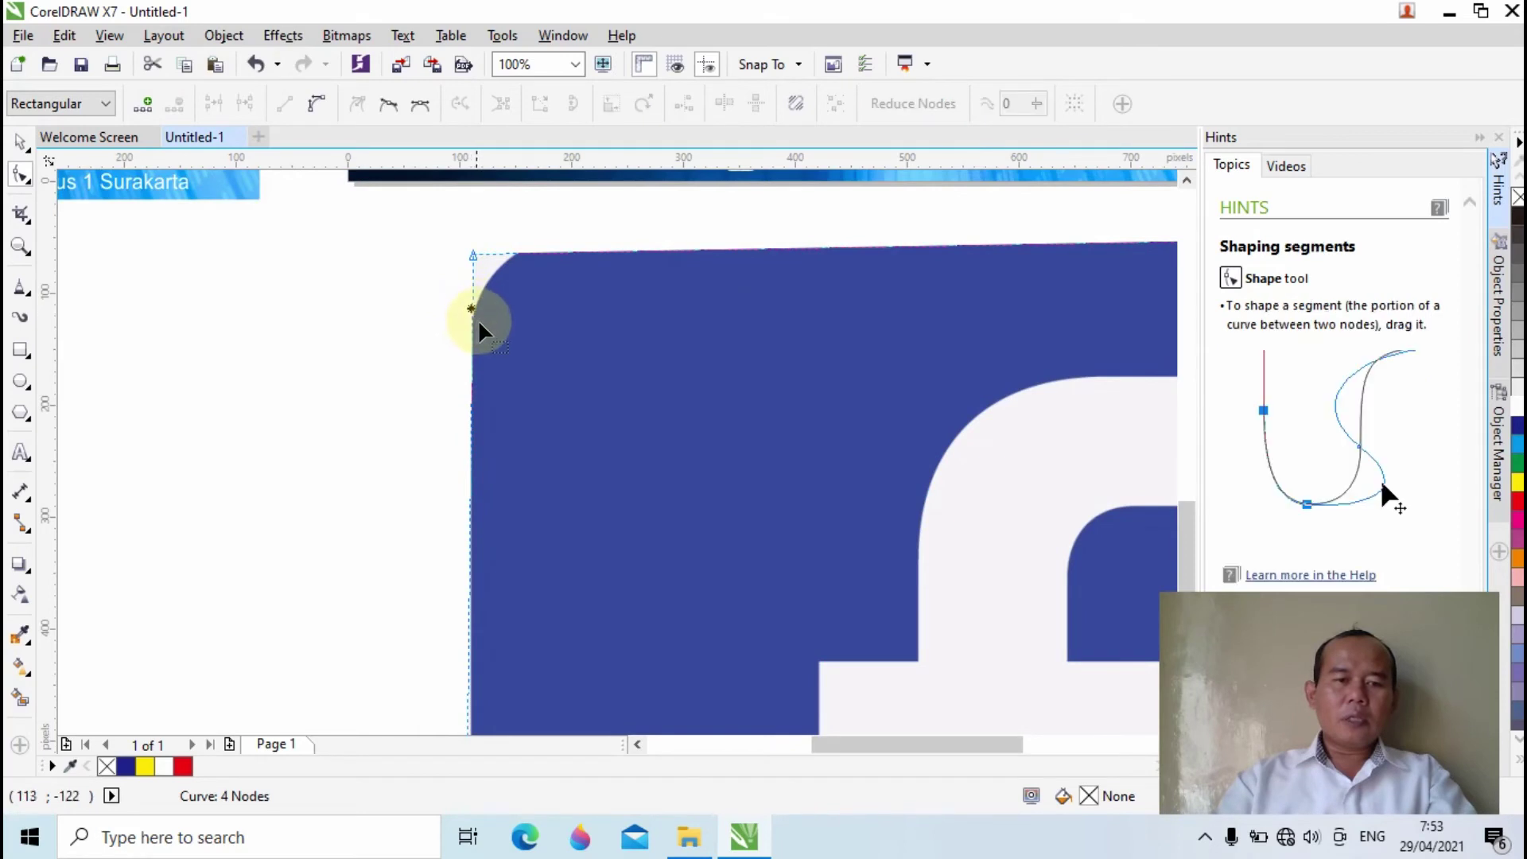
{"action": "left_click", "coordinate": [141, 108]}
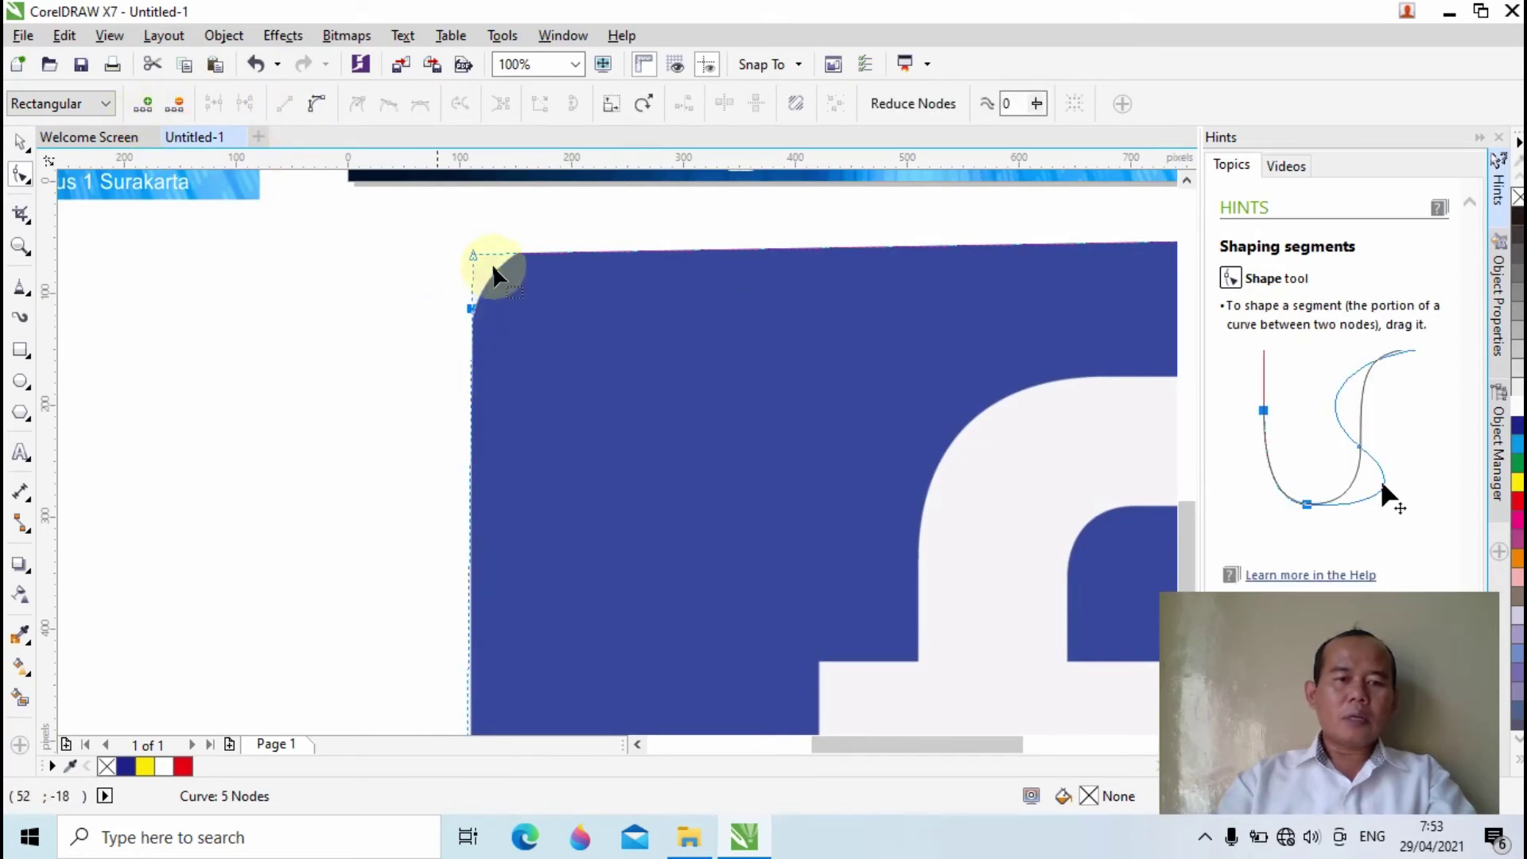
{"action": "left_click", "coordinate": [514, 255]}
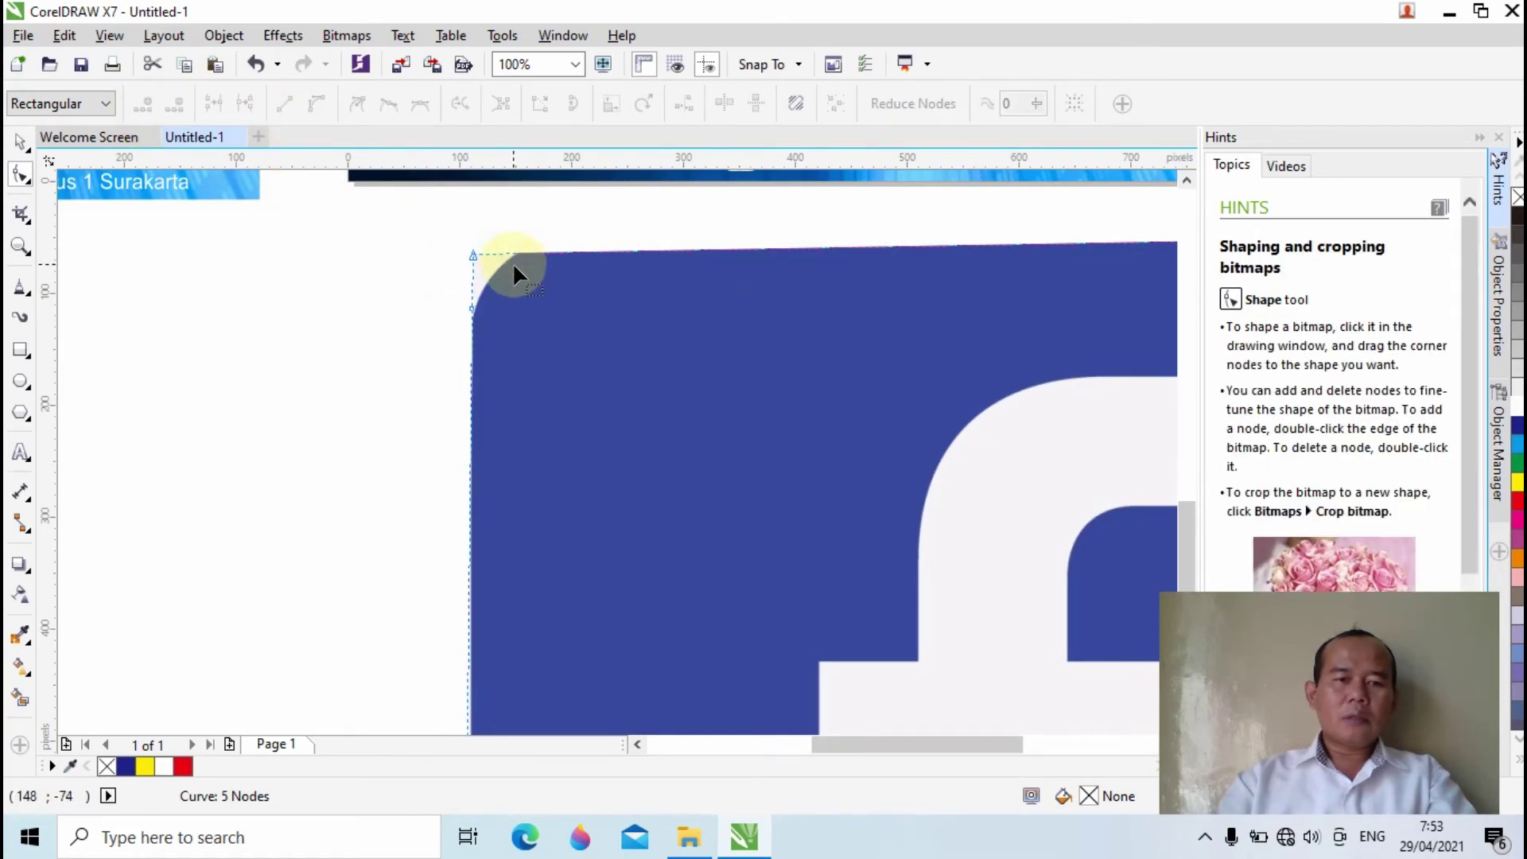
{"action": "left_click", "coordinate": [511, 253]}
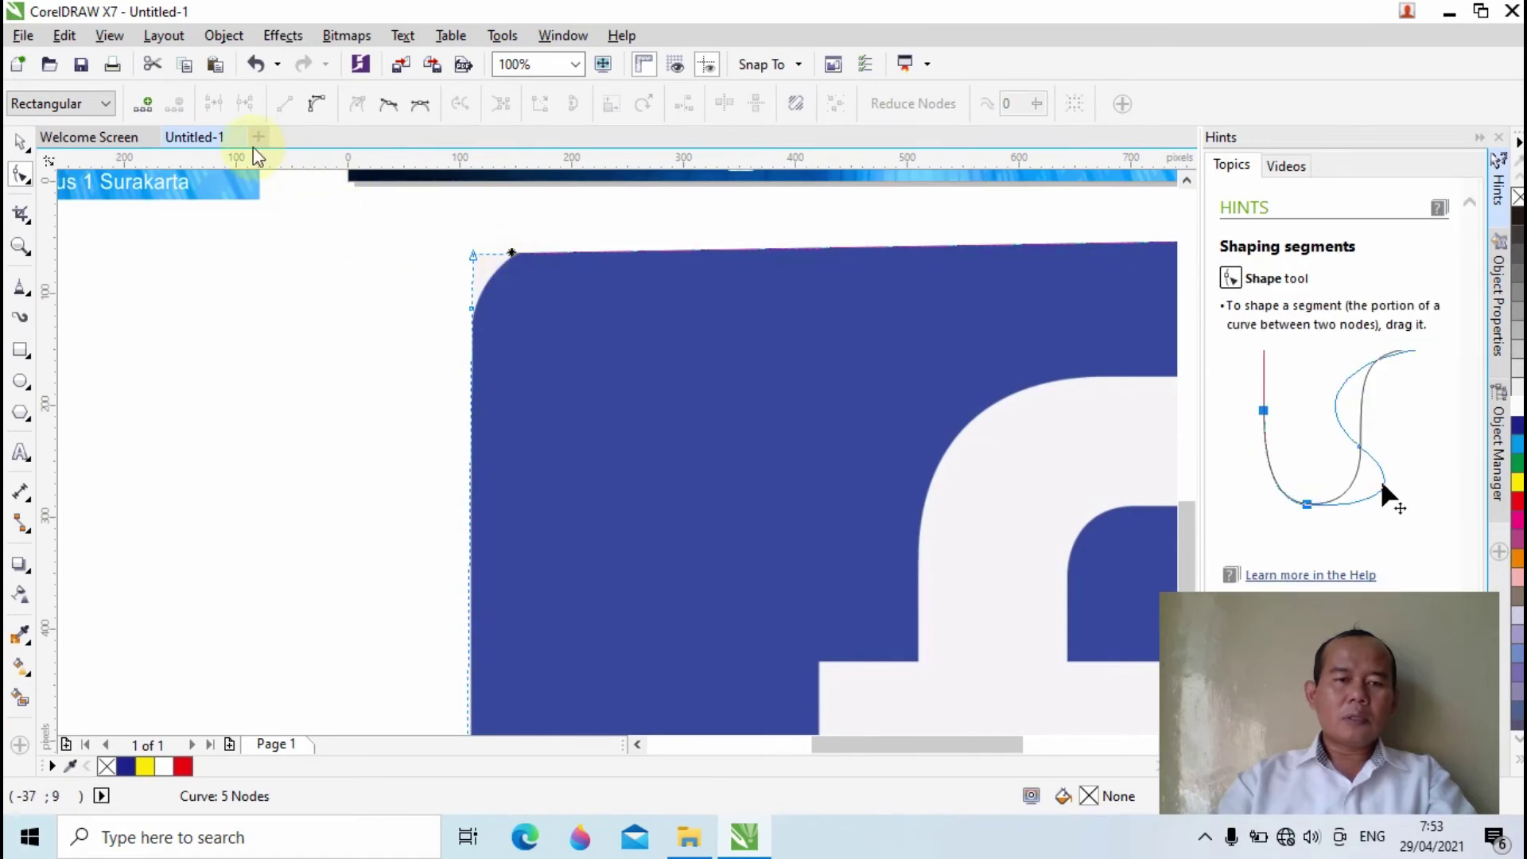
{"action": "double_click", "coordinate": [469, 253]}
{"action": "left_click", "coordinate": [178, 105]}
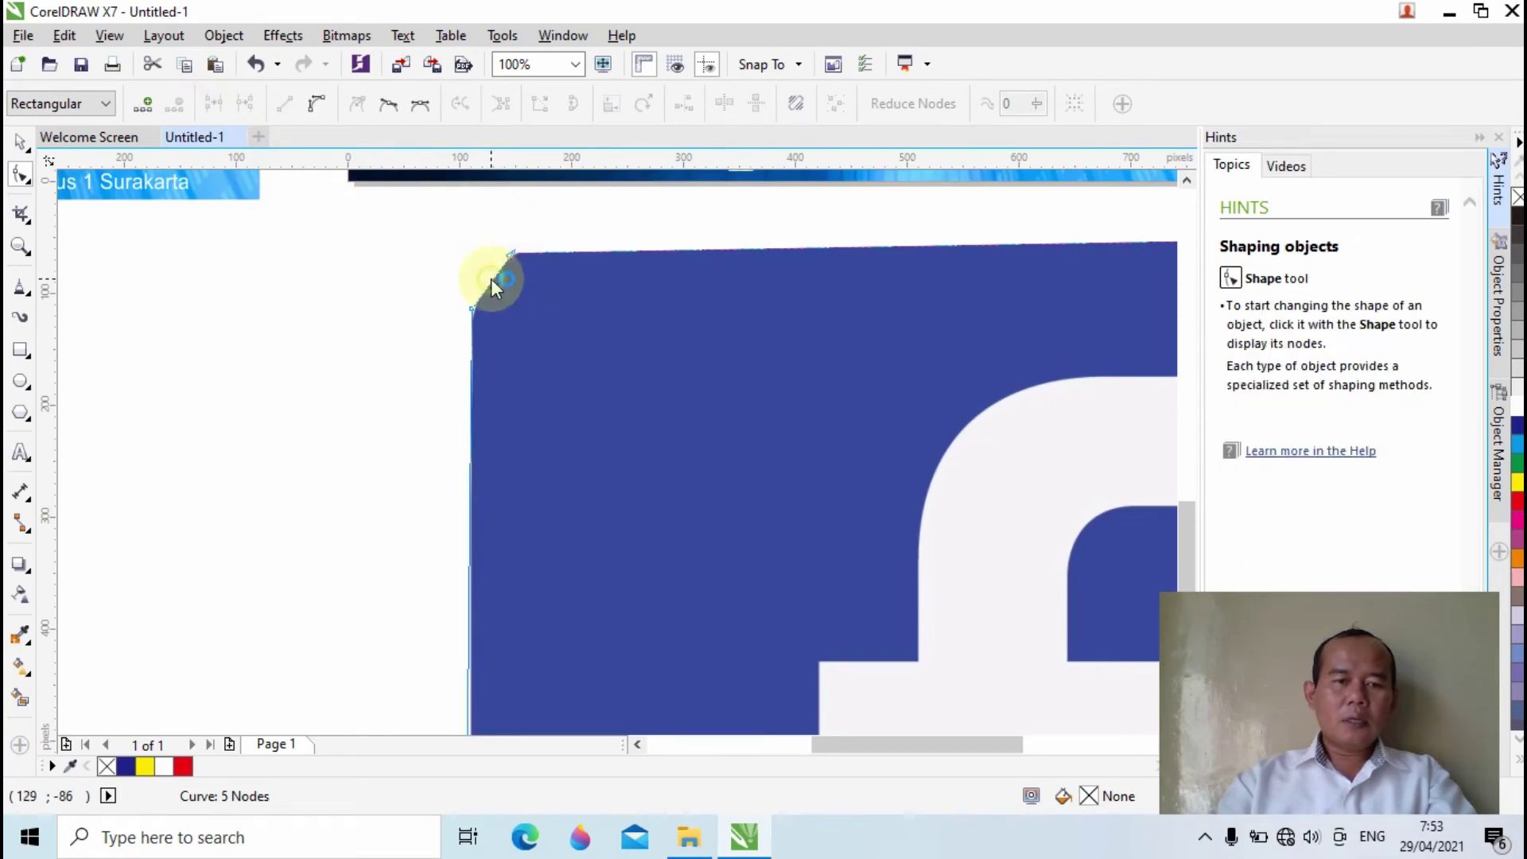
Convert the Facebook logo's diagonal upper-left segment to a curve and pull its handles outward to follow the rounded corner
{"action": "left_click", "coordinate": [514, 280]}
{"action": "scroll", "coordinate": [512, 275], "scroll_direction": "up", "scroll_amount": 2}
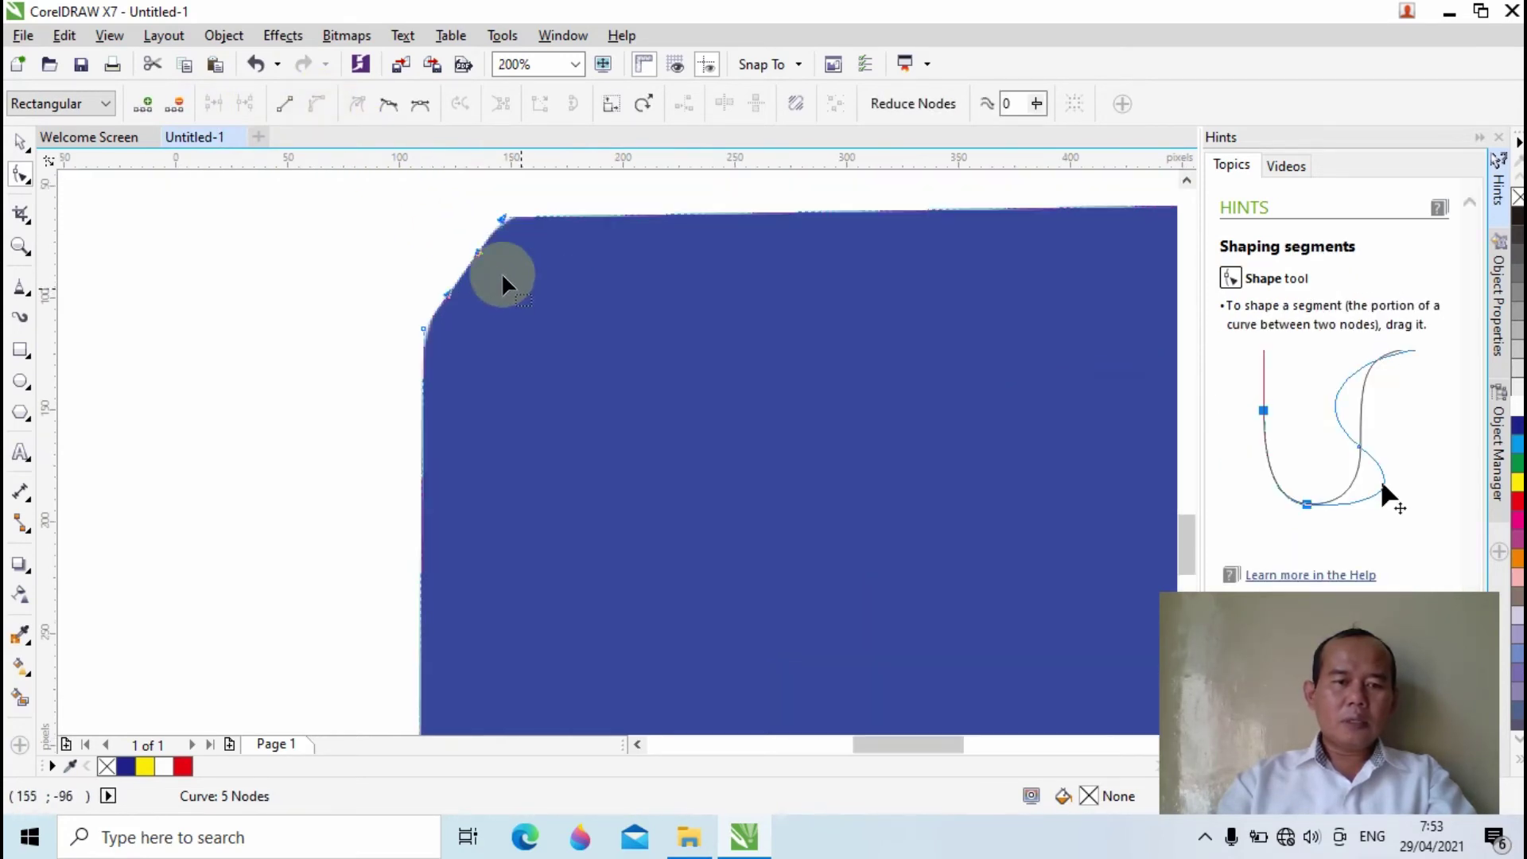
{"action": "left_click_drag", "start_coordinate": [479, 250], "coordinate": [462, 248]}
{"action": "left_click_drag", "start_coordinate": [449, 302], "coordinate": [463, 251]}
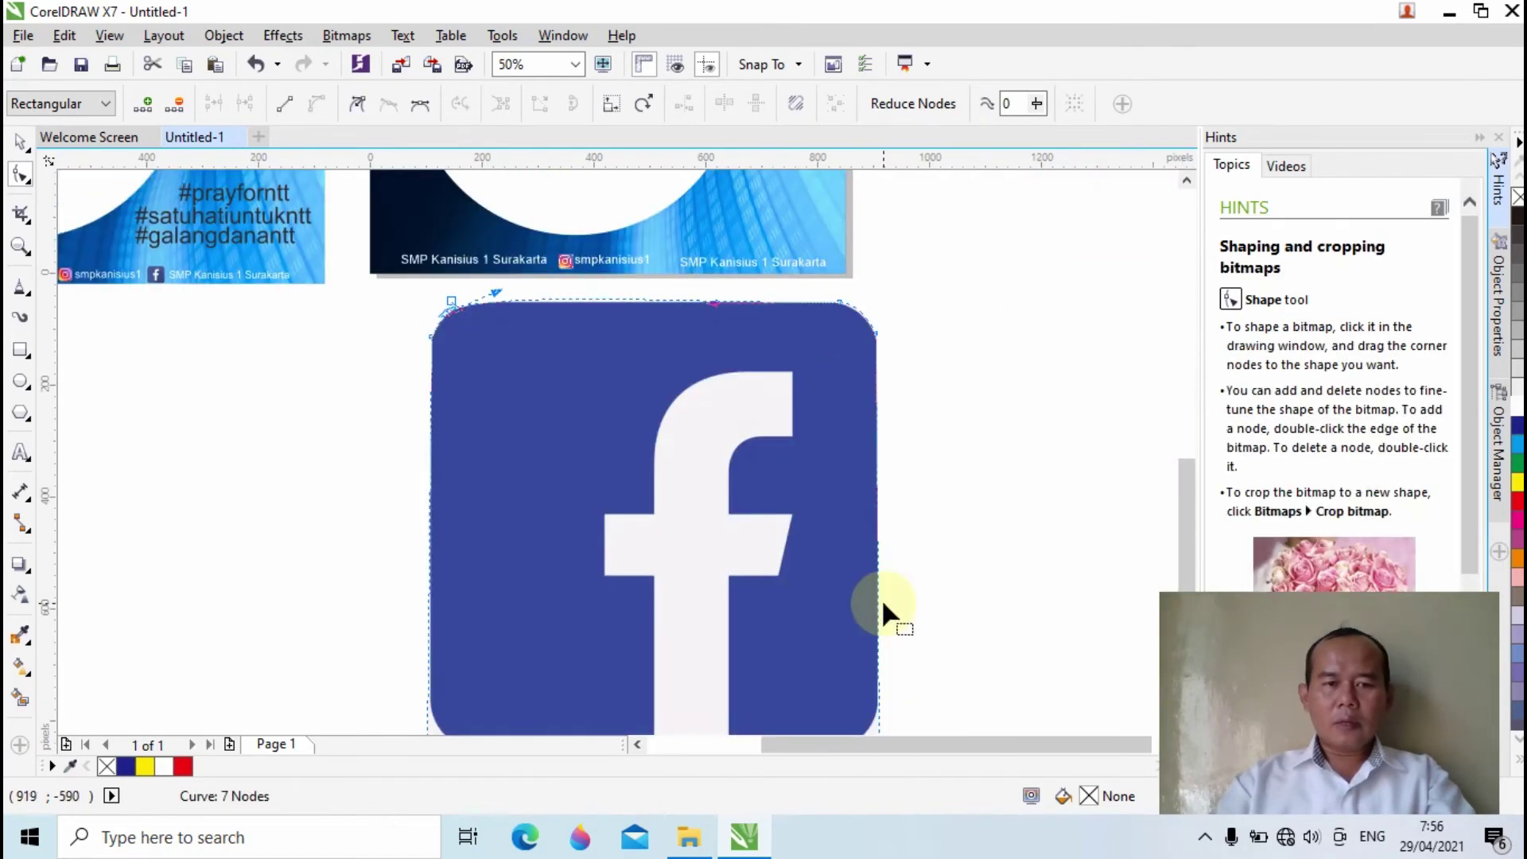
{"action": "scroll", "coordinate": [883, 604], "scroll_direction": "down", "scroll_amount": 4}
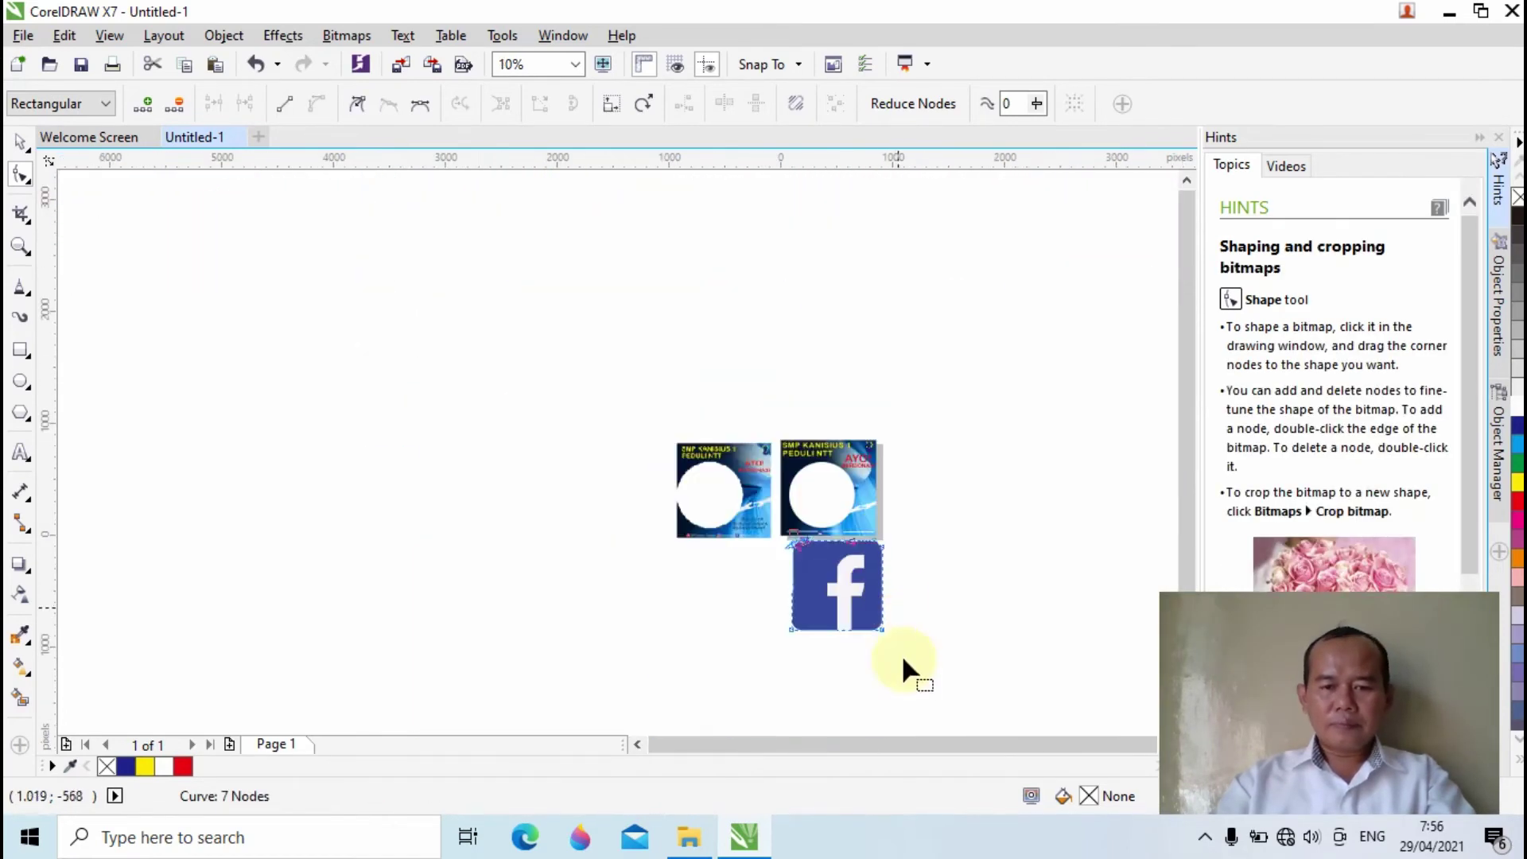
Move the Facebook logo's lower-left corner node inward to crop the pale strip along the blue square's left edge
{"action": "scroll", "coordinate": [945, 570], "scroll_direction": "up", "scroll_amount": 5}
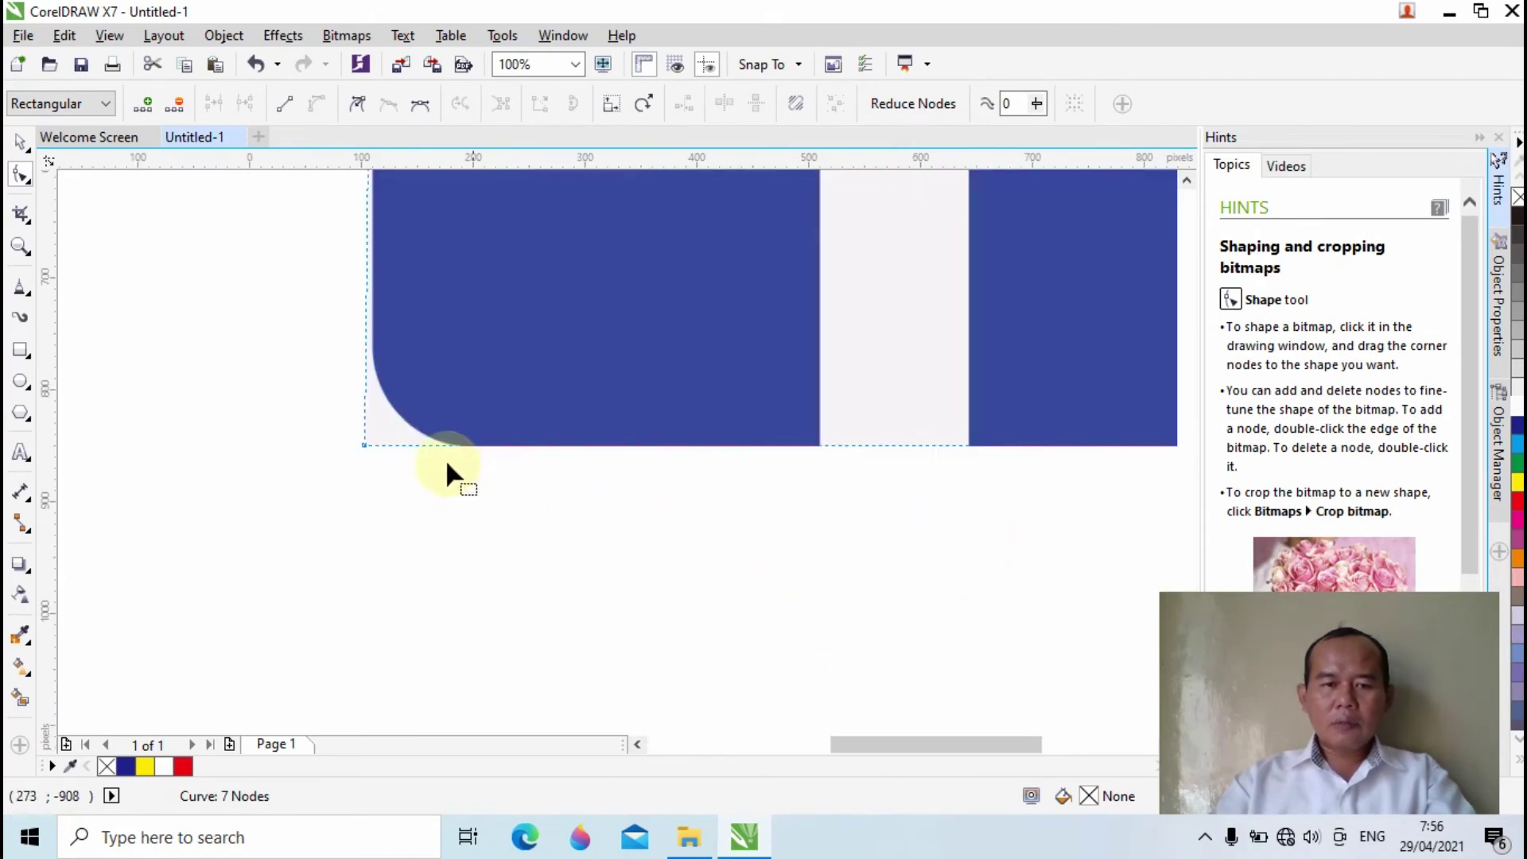
{"action": "left_click", "coordinate": [364, 445]}
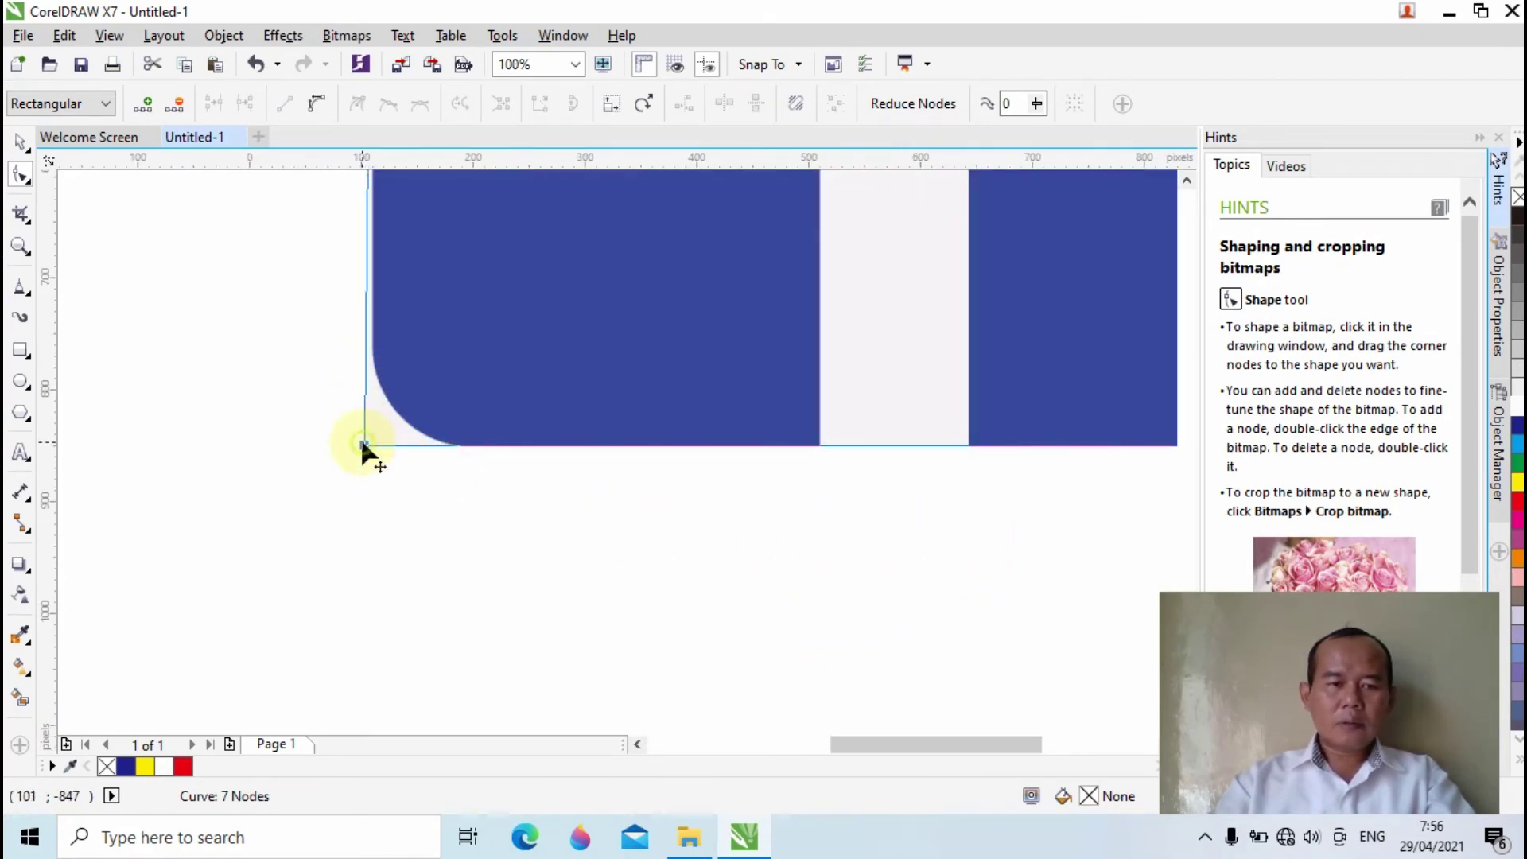
{"action": "left_click_drag", "start_coordinate": [365, 442], "coordinate": [355, 431]}
{"action": "scroll", "coordinate": [421, 401], "scroll_direction": "down", "scroll_amount": 3}
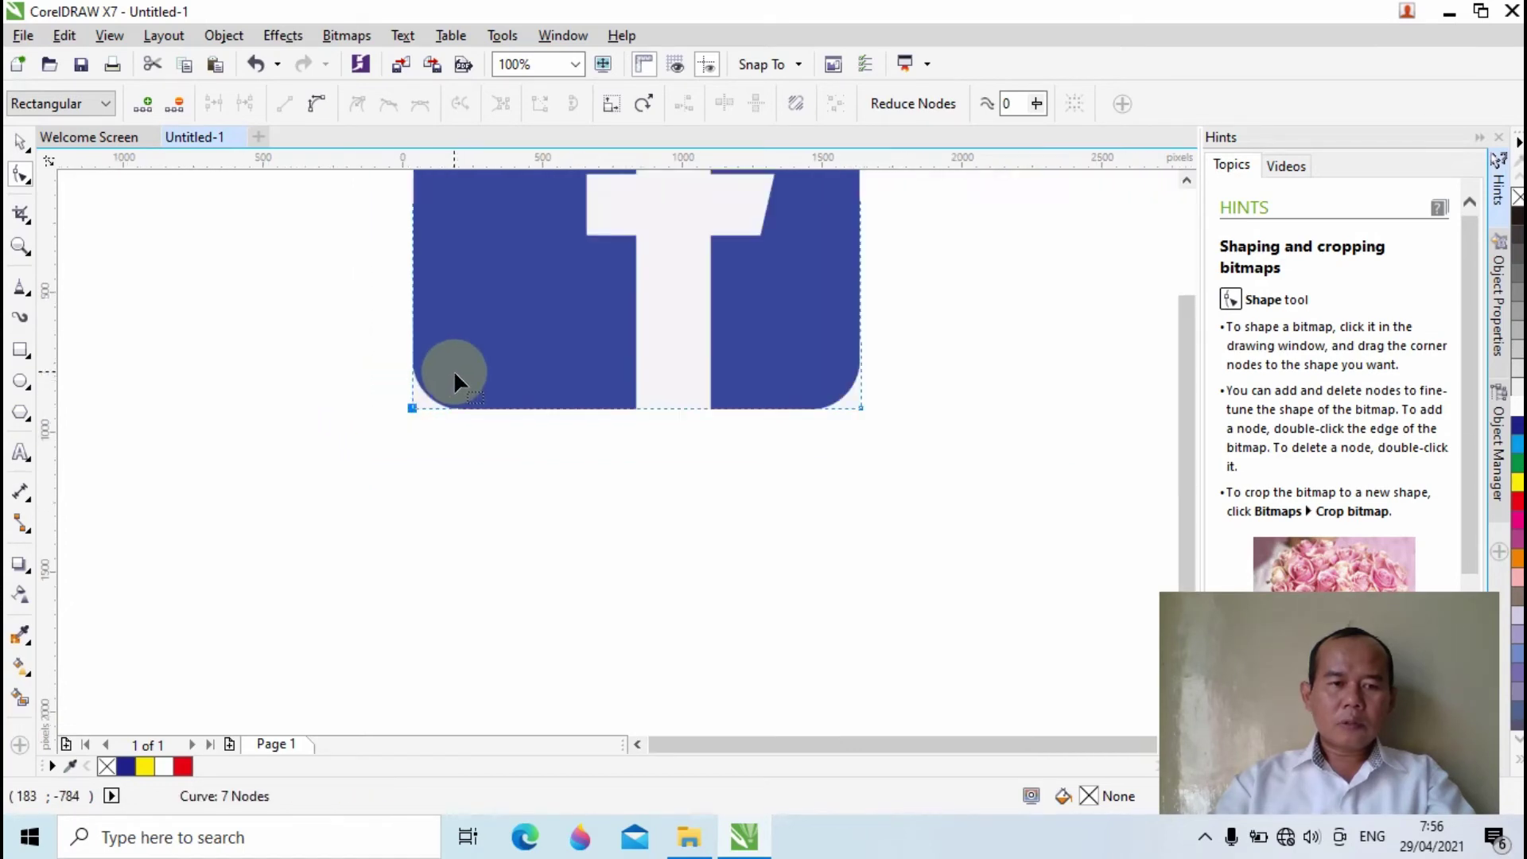
Add a node on each side of the Facebook logo's lower-left corner and delete the corner node
{"action": "scroll", "coordinate": [482, 287], "scroll_direction": "up", "scroll_amount": 1}
{"action": "scroll", "coordinate": [427, 487], "scroll_direction": "up", "scroll_amount": 2}
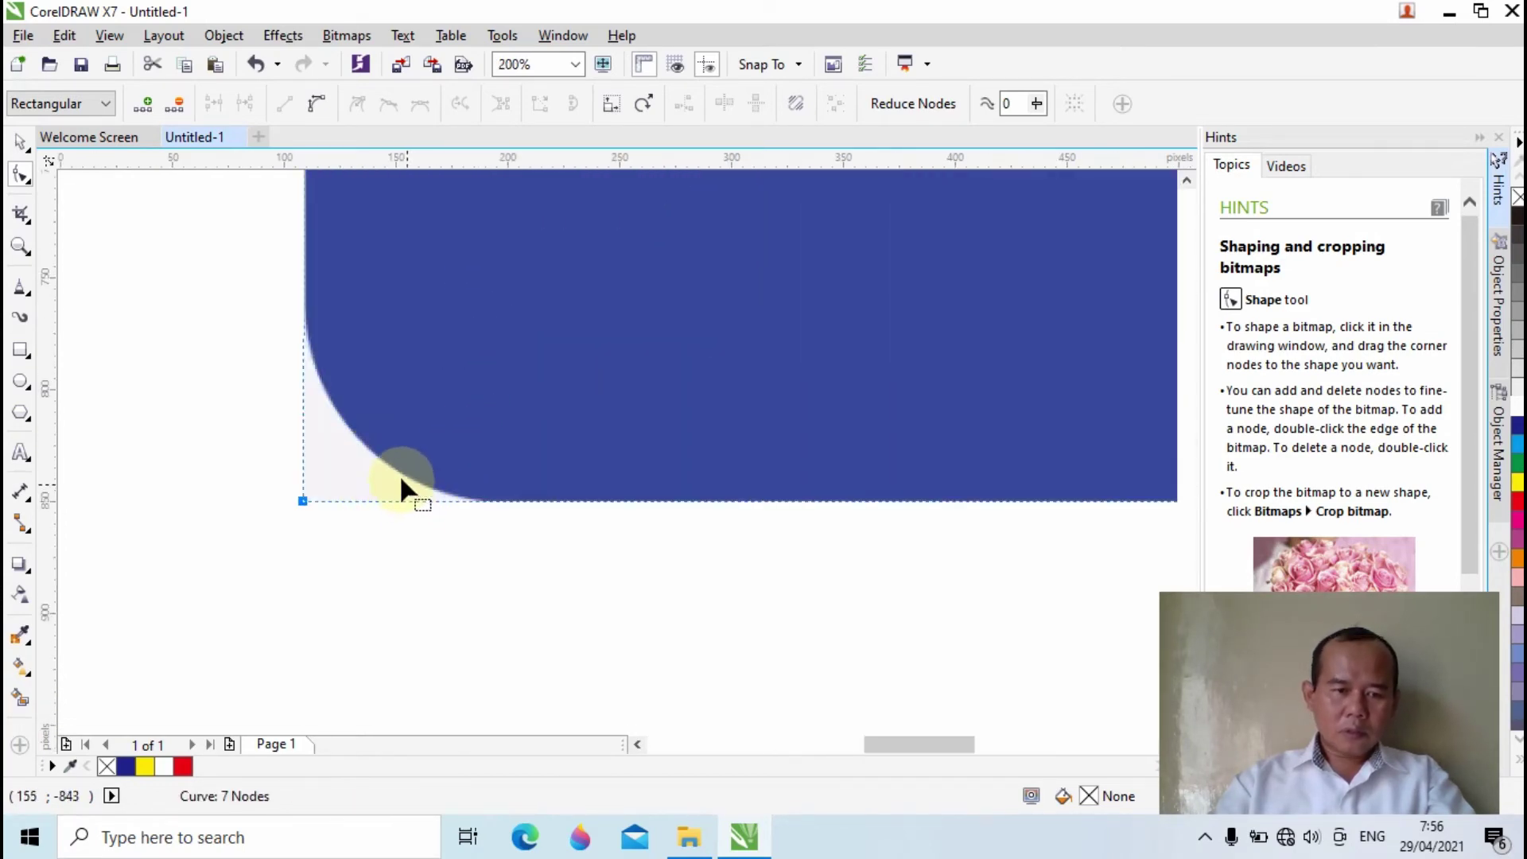
{"action": "left_click", "coordinate": [303, 340]}
{"action": "left_click", "coordinate": [307, 328]}
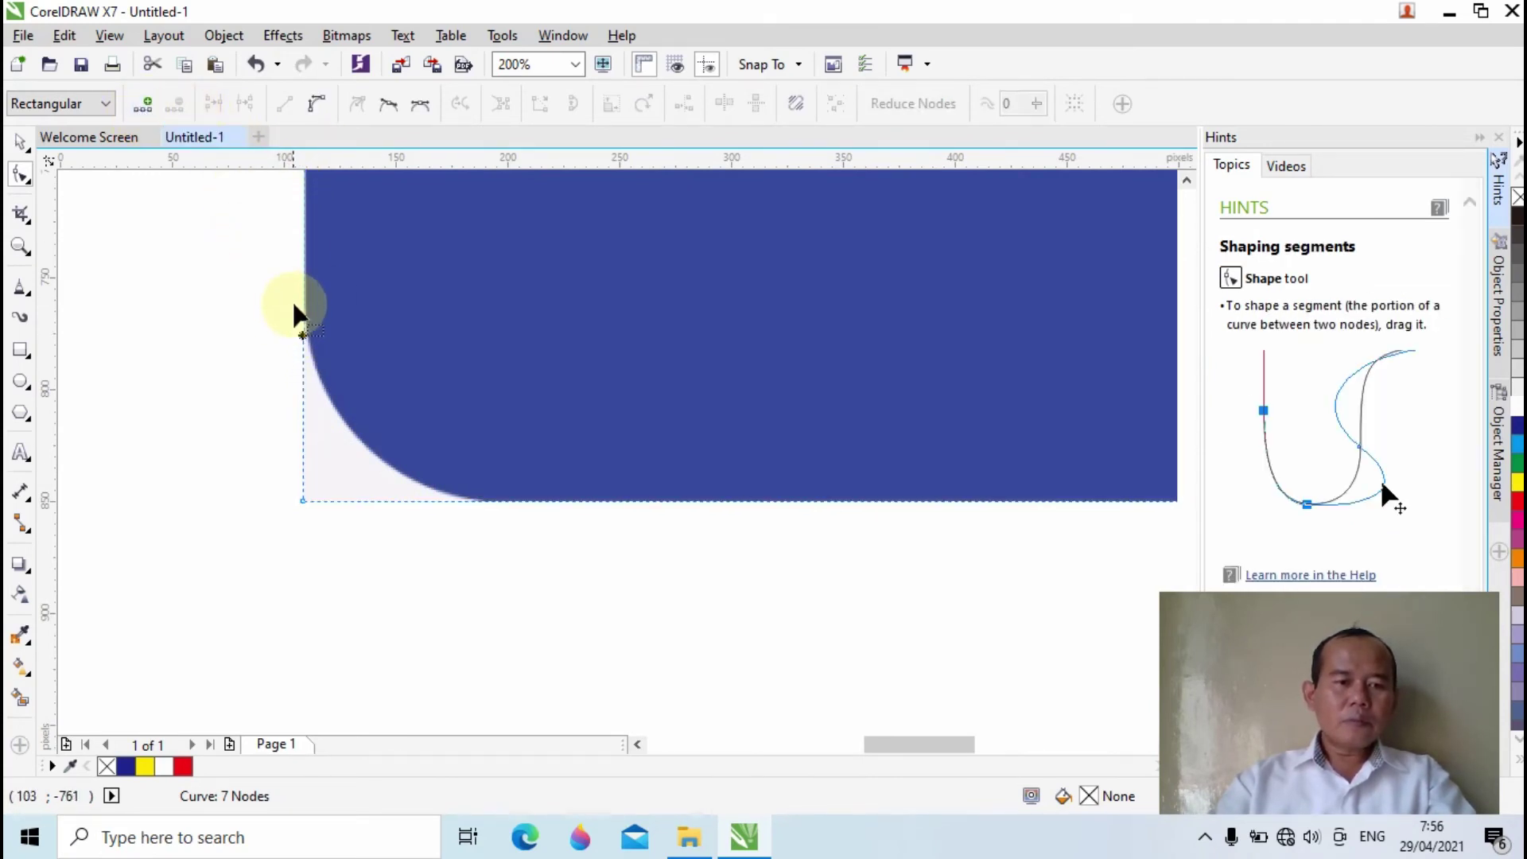
{"action": "left_click", "coordinate": [151, 97]}
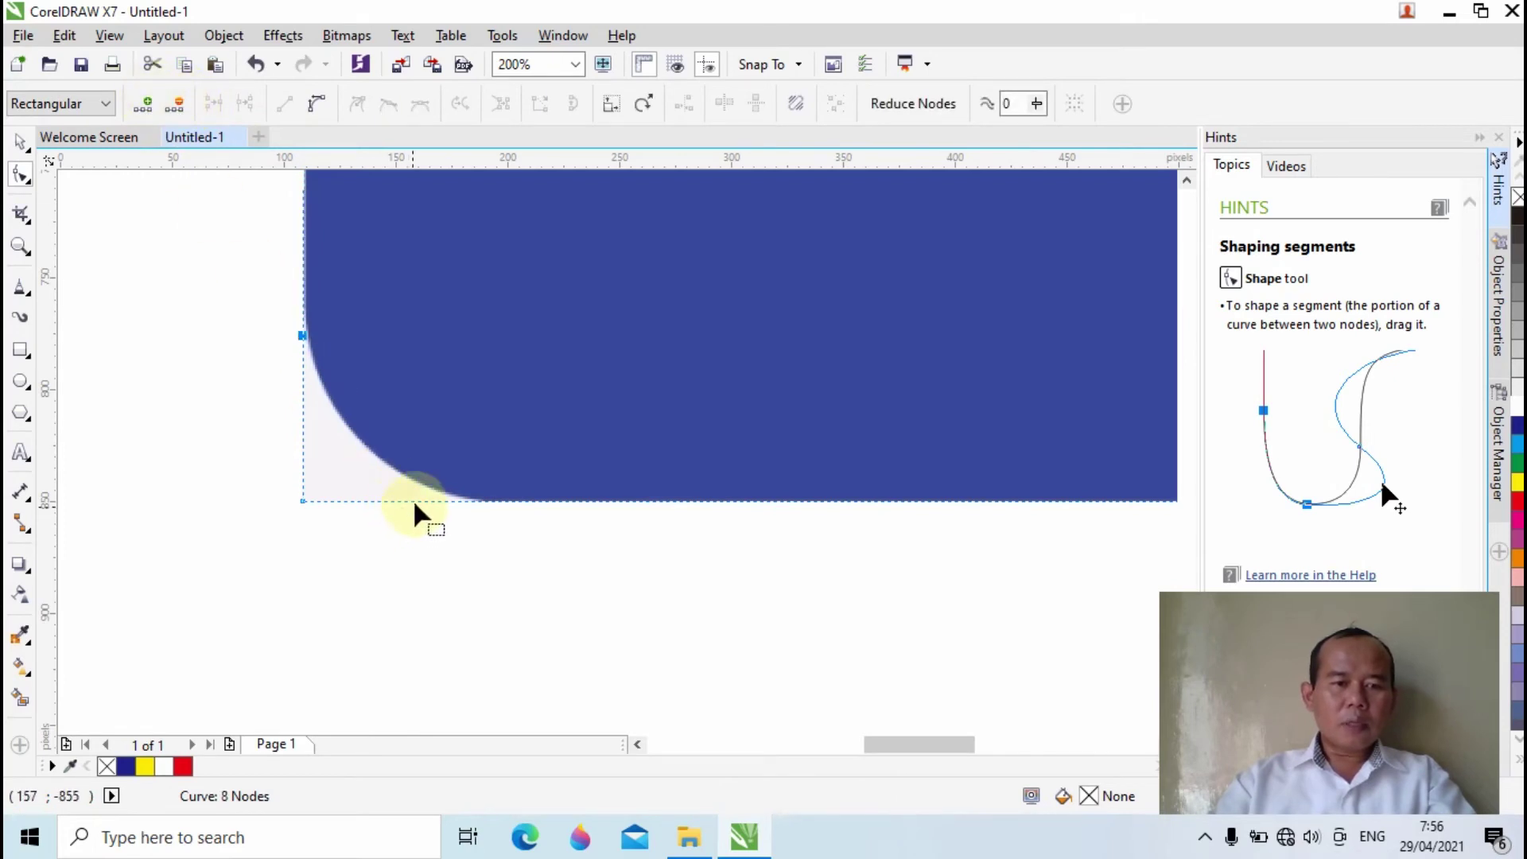
{"action": "left_click", "coordinate": [467, 501]}
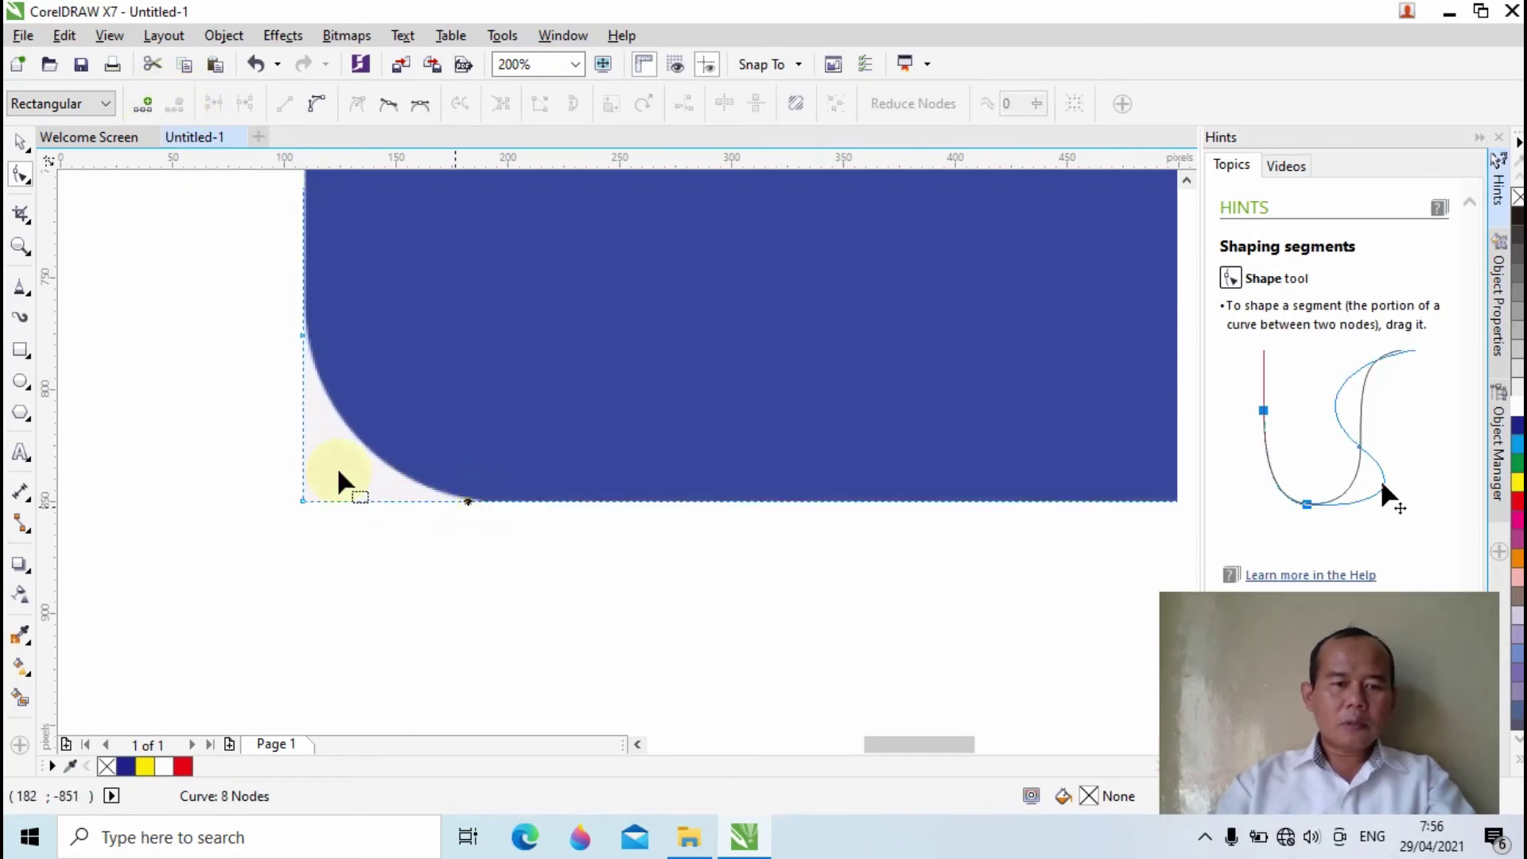
{"action": "left_click", "coordinate": [143, 103]}
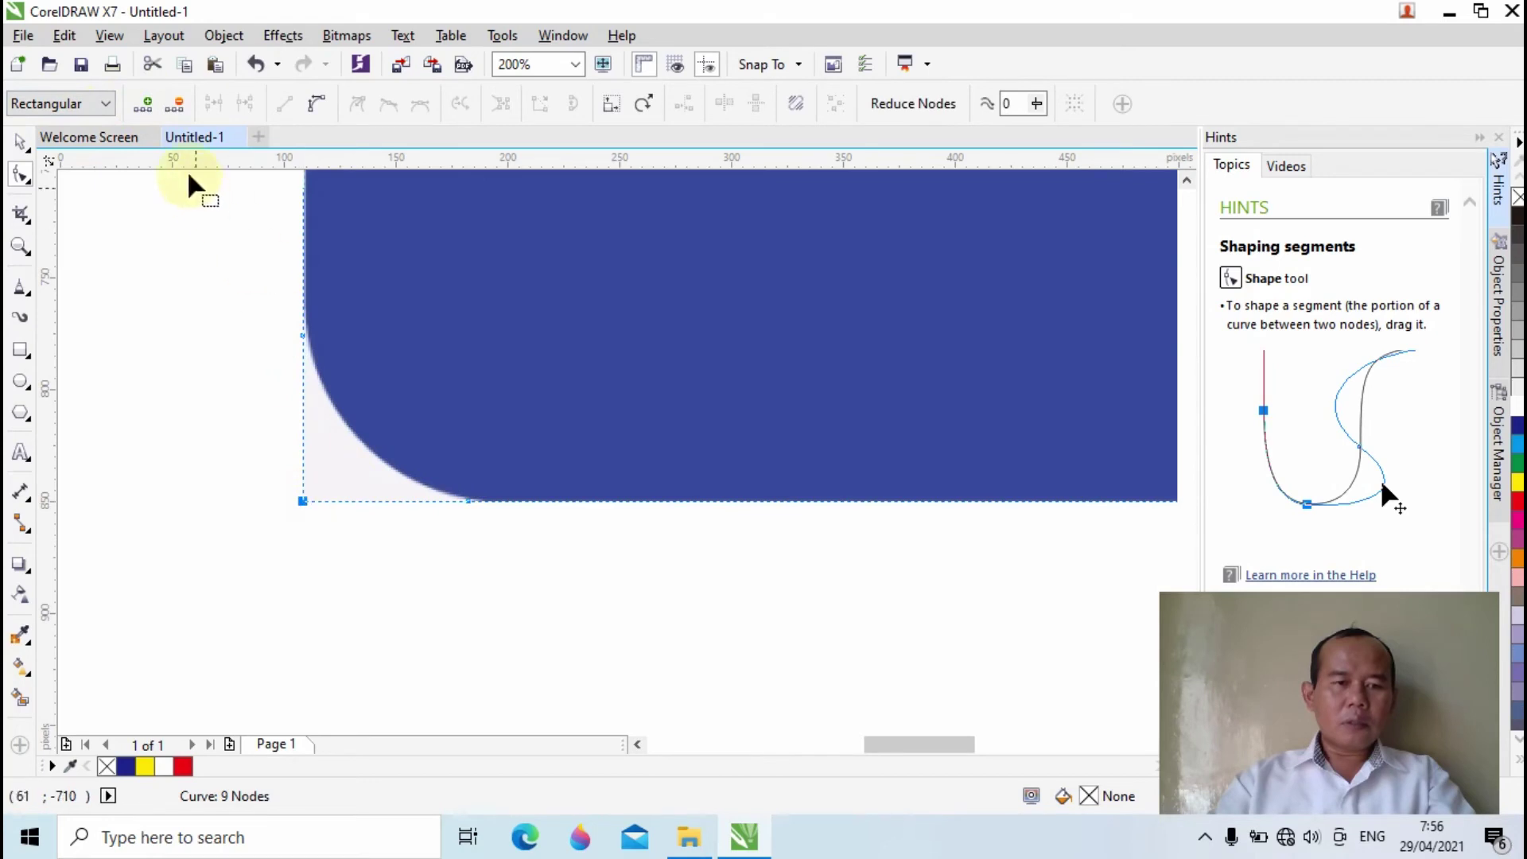
{"action": "left_click", "coordinate": [174, 103]}
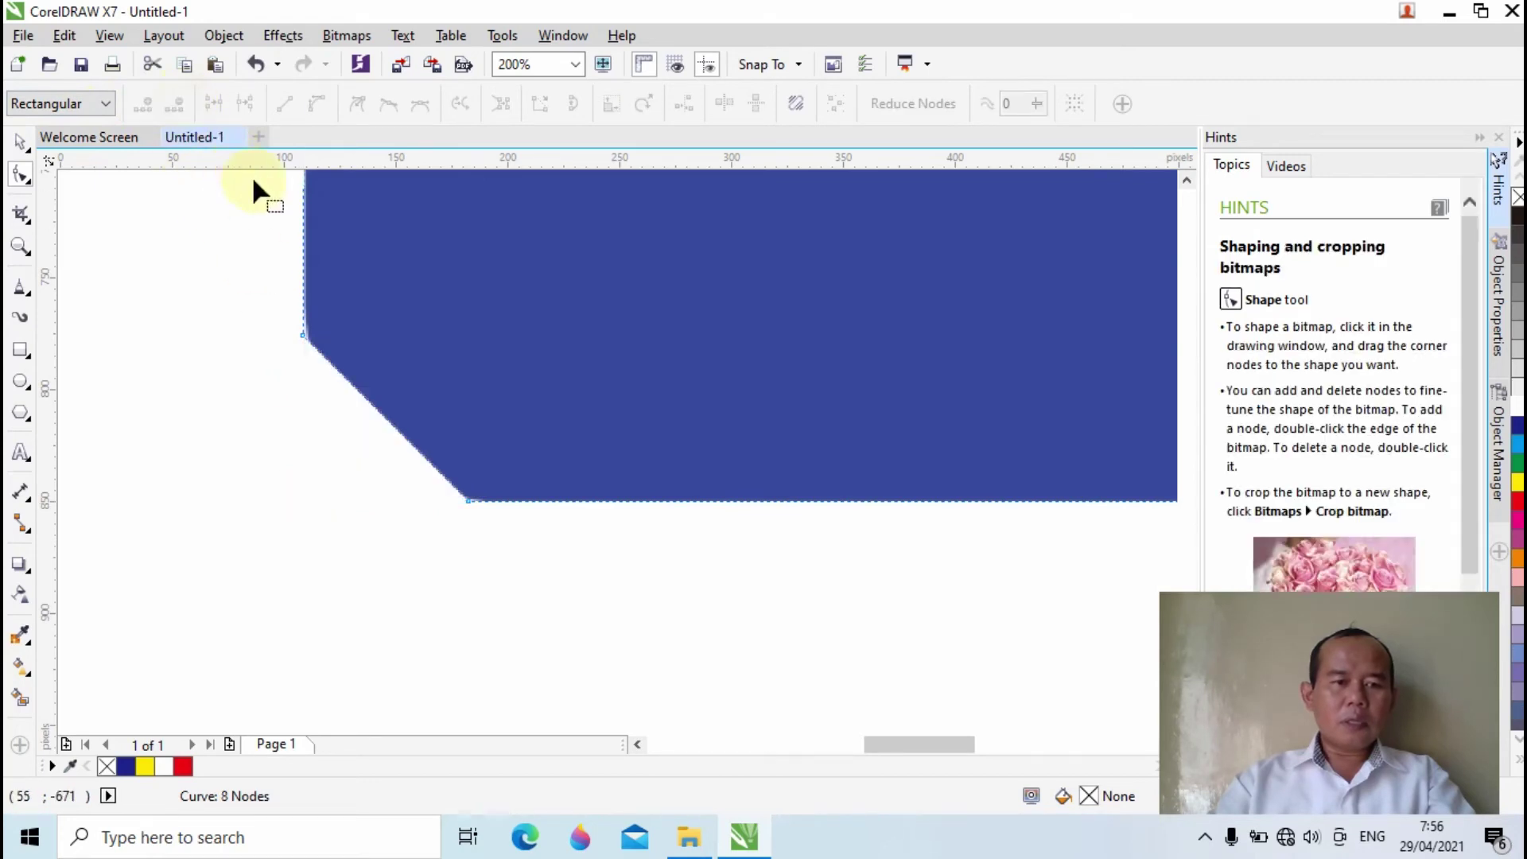
Convert the Facebook logo's diagonal lower-left segment to a curve and pull its handles outward to follow the rounded corner
{"action": "left_click", "coordinate": [386, 418]}
{"action": "left_click", "coordinate": [318, 103]}
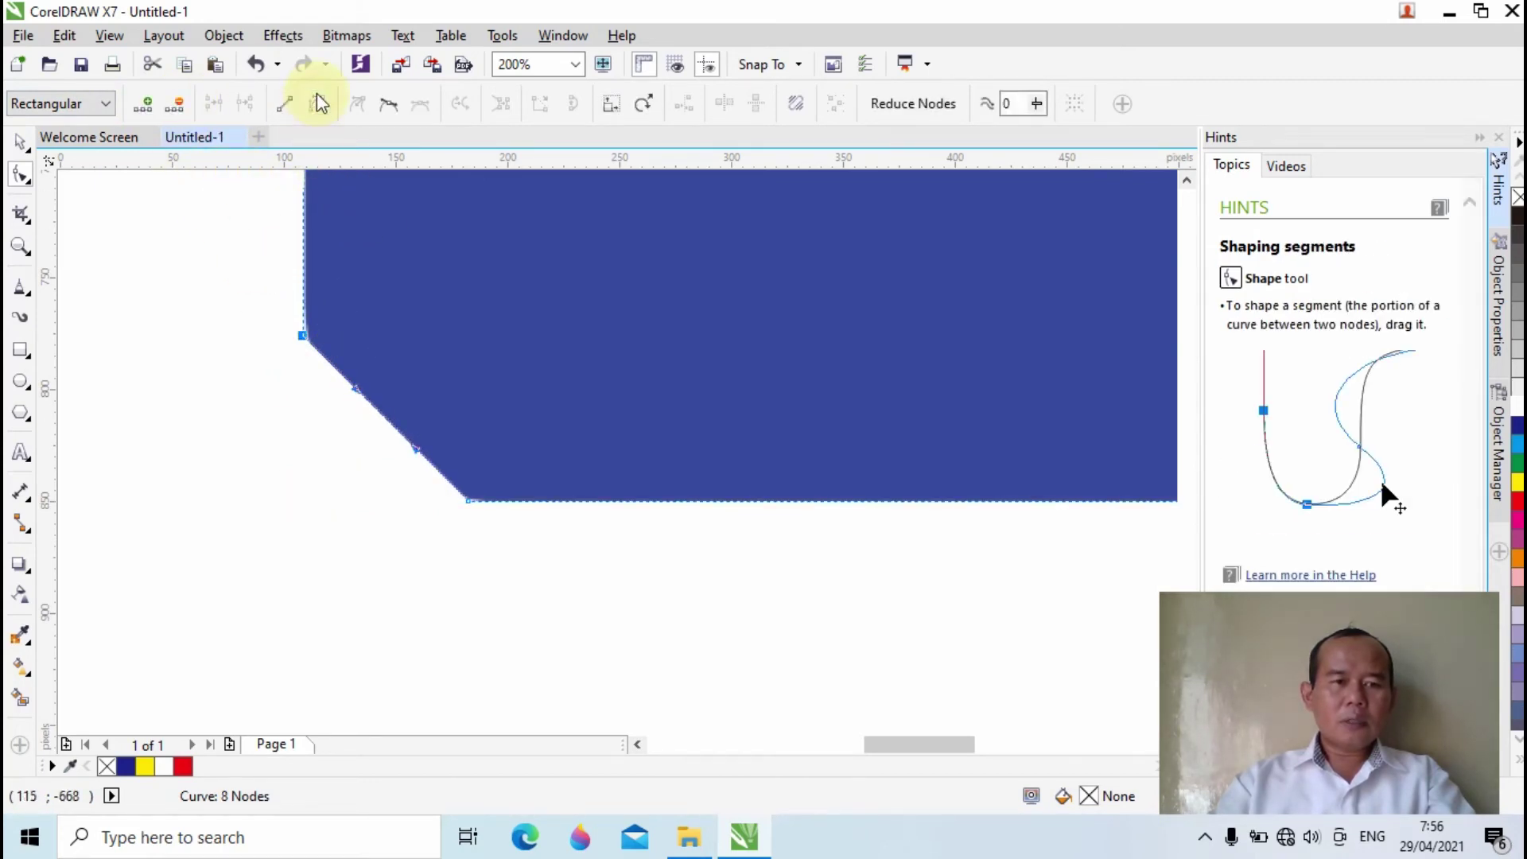
{"action": "left_click_drag", "start_coordinate": [356, 390], "coordinate": [321, 447]}
{"action": "left_click", "coordinate": [400, 479]}
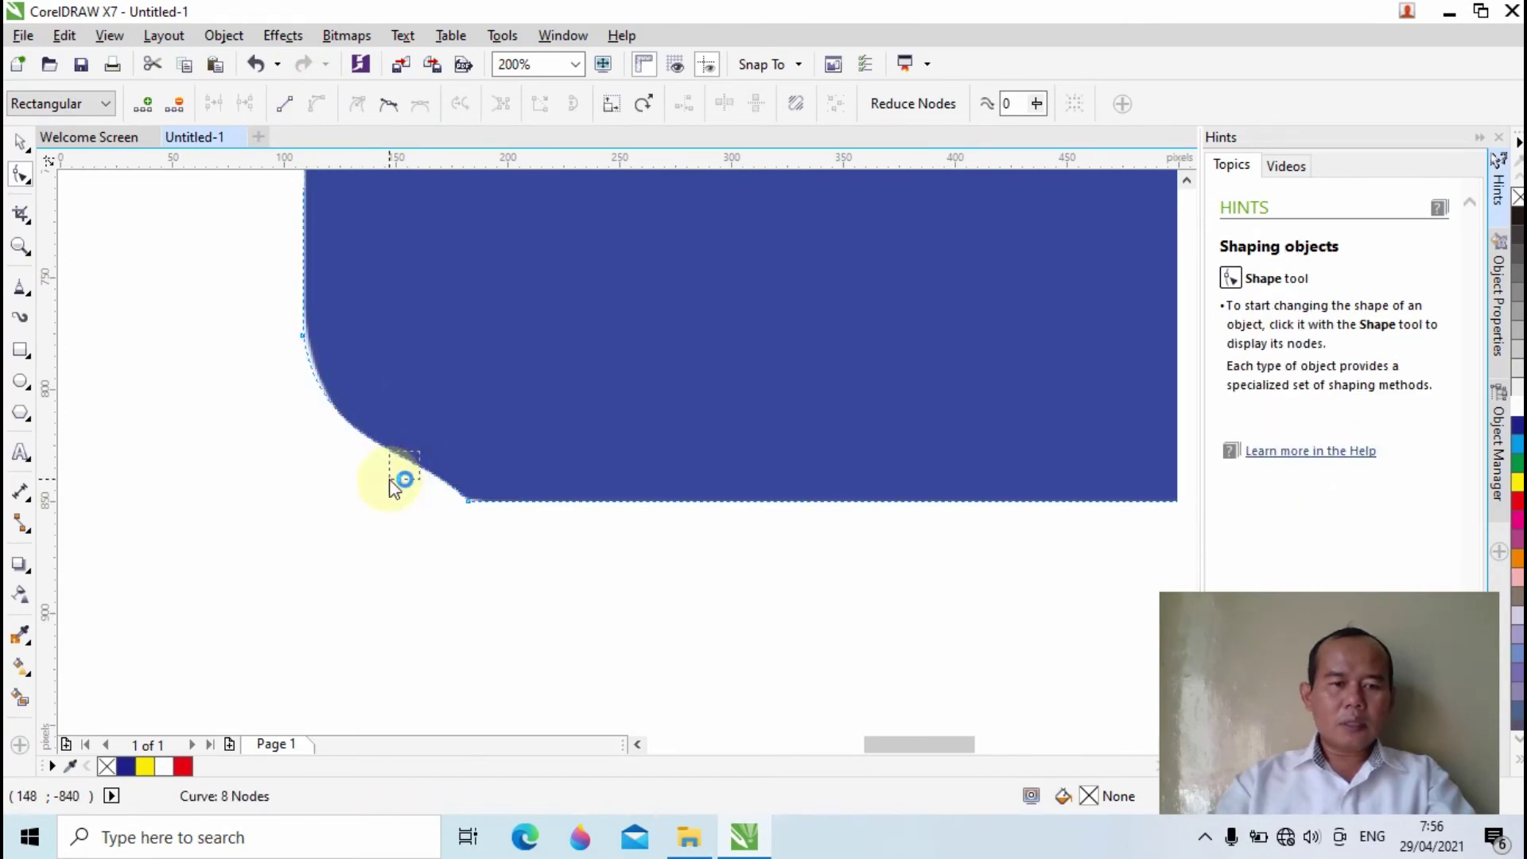
{"action": "left_click", "coordinate": [467, 499]}
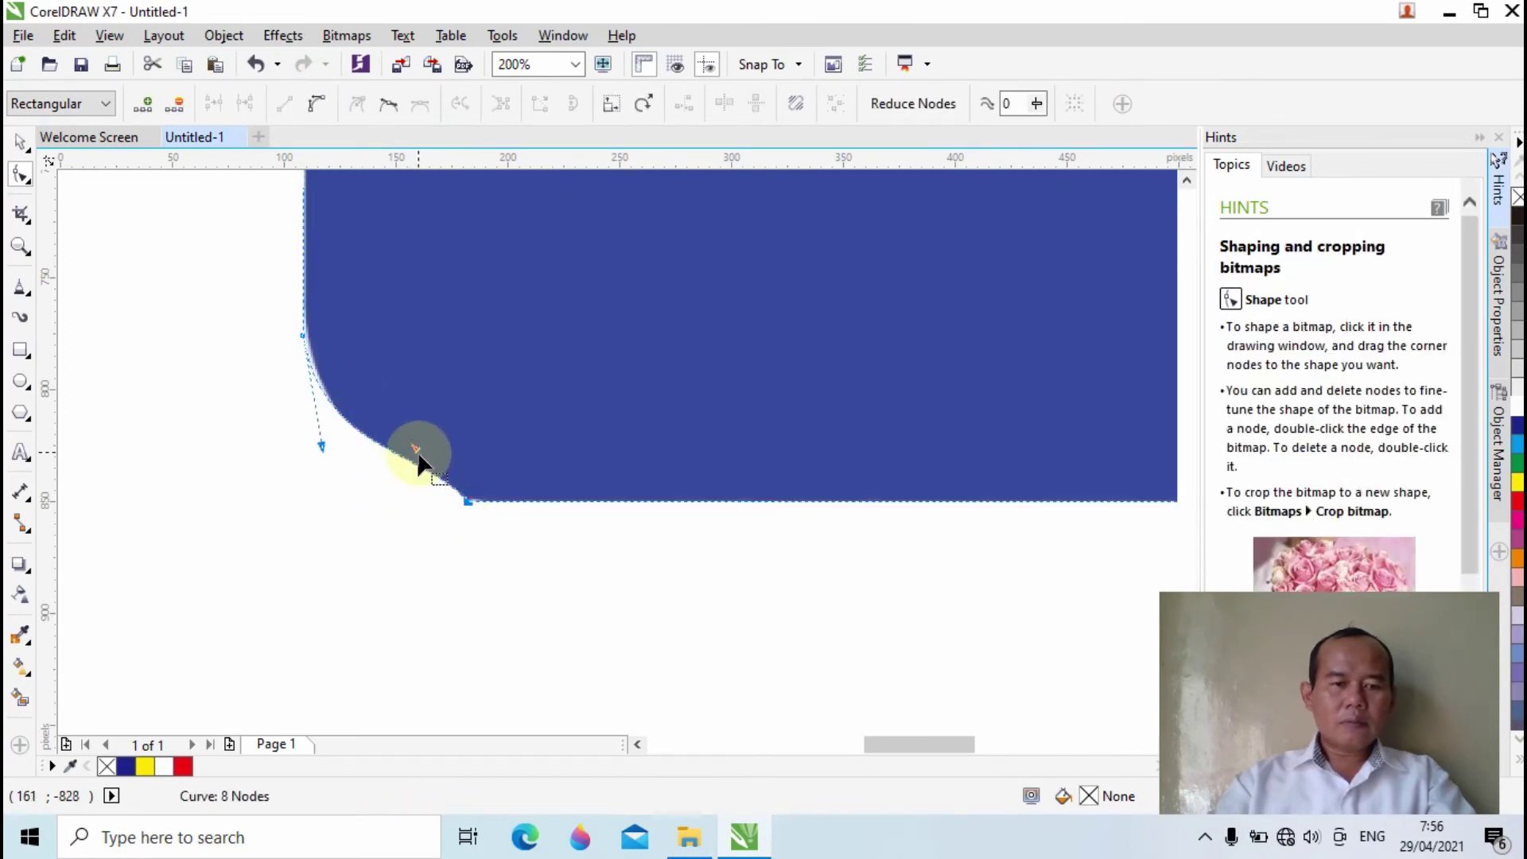
{"action": "left_click", "coordinate": [386, 470]}
{"action": "left_click", "coordinate": [465, 502]}
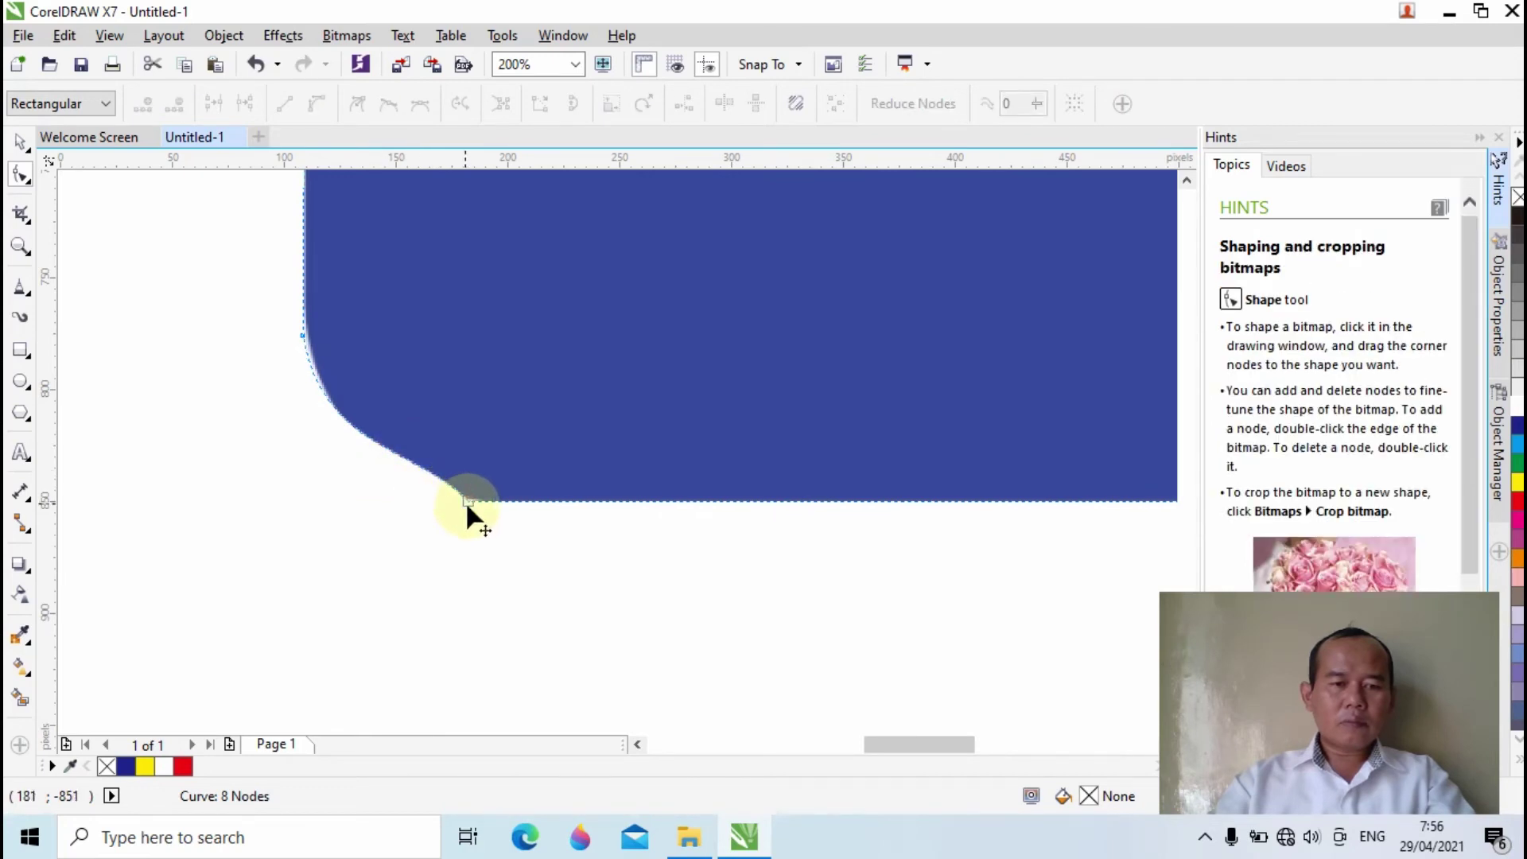
{"action": "left_click", "coordinate": [467, 502]}
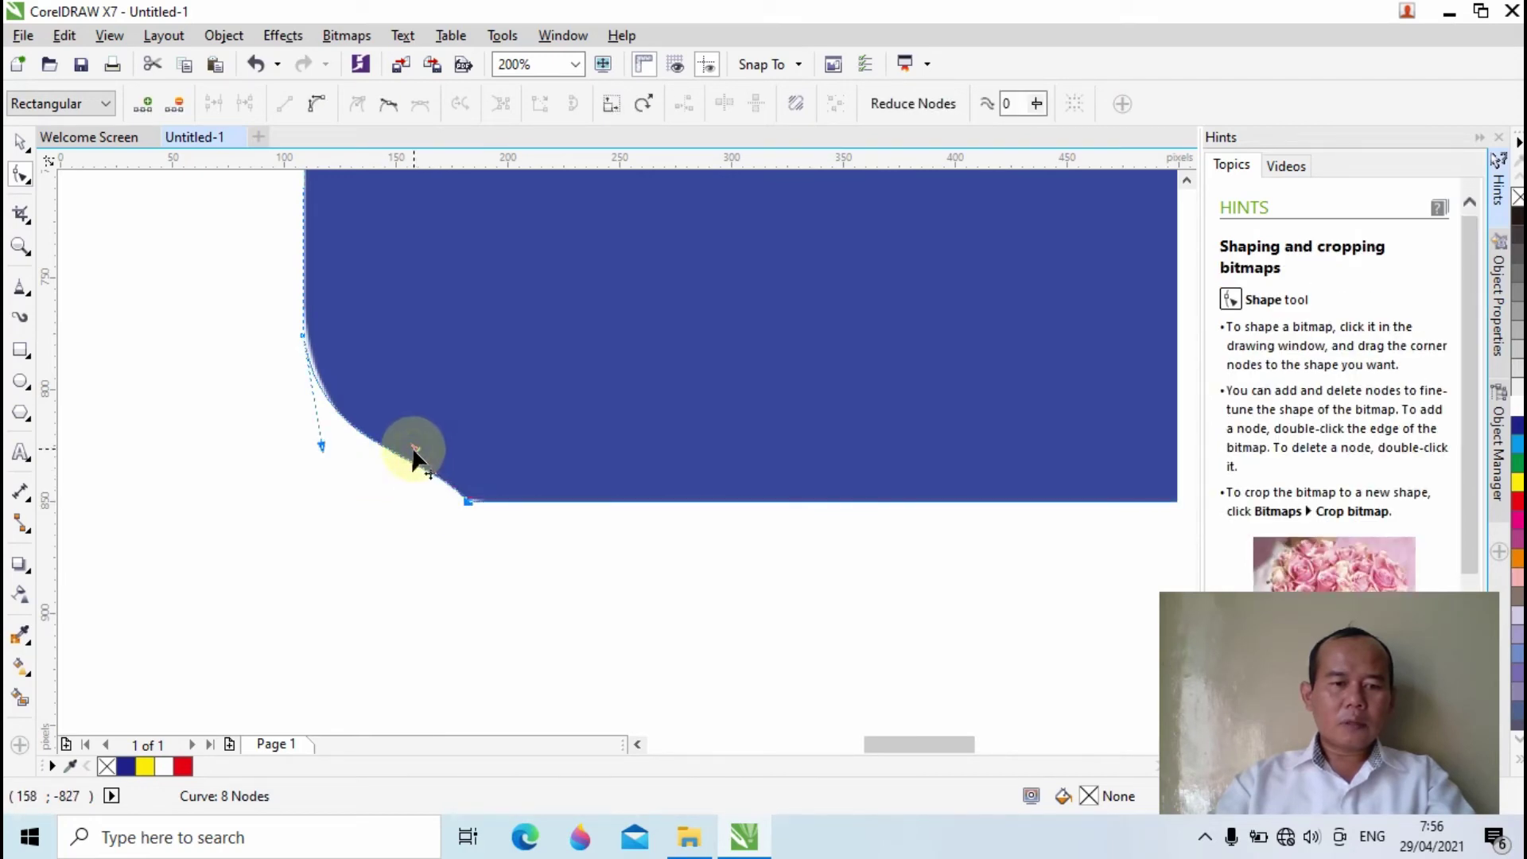
{"action": "left_click_drag", "start_coordinate": [415, 450], "coordinate": [344, 446]}
Add a node on each side of the Facebook logo's lower-right corner and delete the corner node
{"action": "scroll", "coordinate": [729, 433], "scroll_direction": "down", "scroll_amount": 1}
{"action": "left_click_drag", "start_coordinate": [882, 743], "coordinate": [1001, 752]}
{"action": "left_click_drag", "start_coordinate": [833, 424], "coordinate": [793, 466]}
{"action": "left_click", "coordinate": [191, 239]}
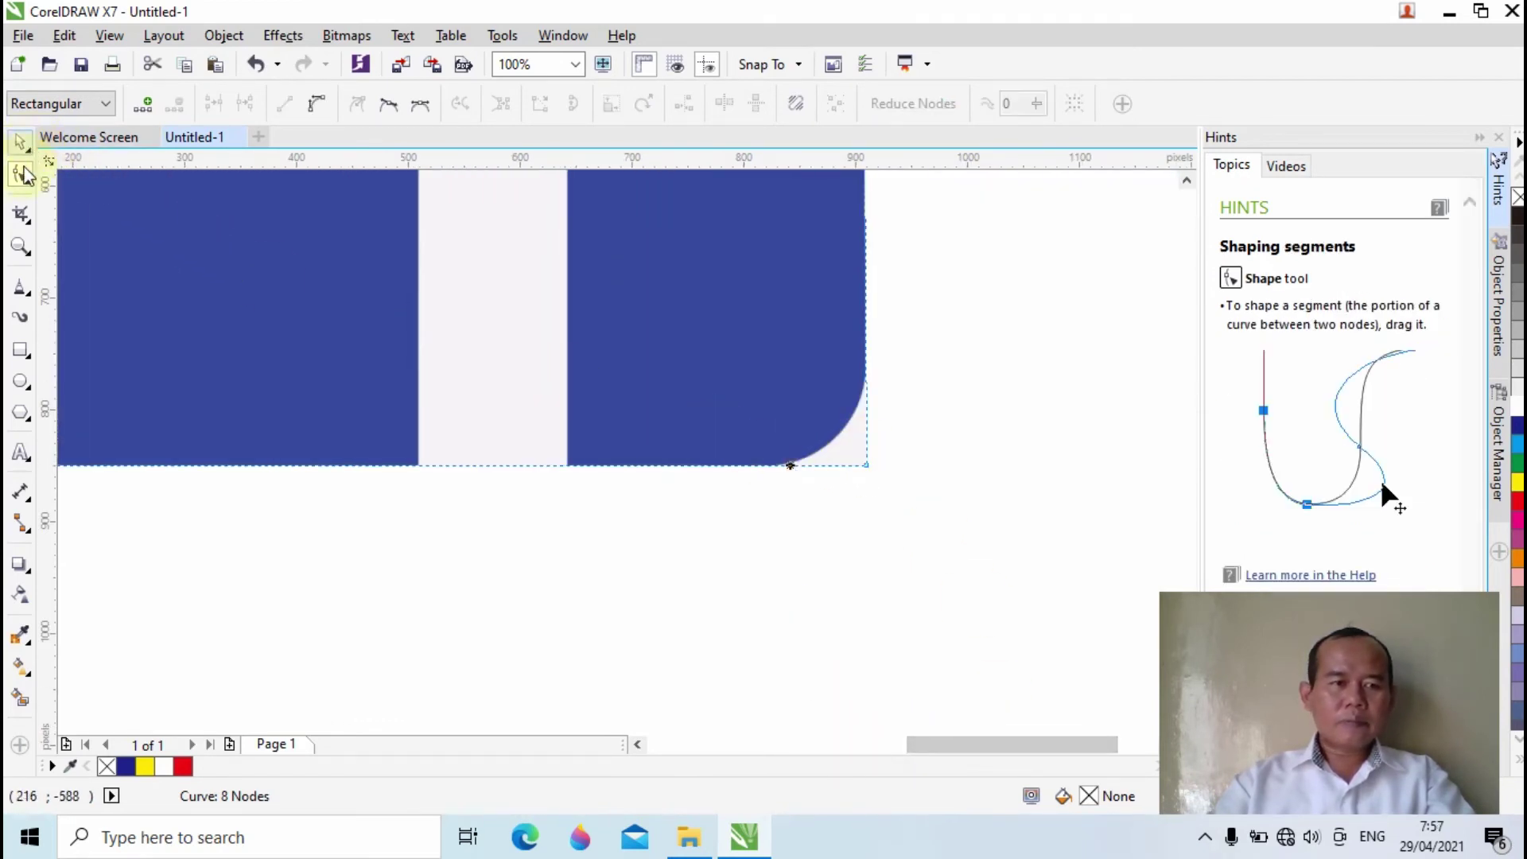
{"action": "left_click", "coordinate": [143, 105]}
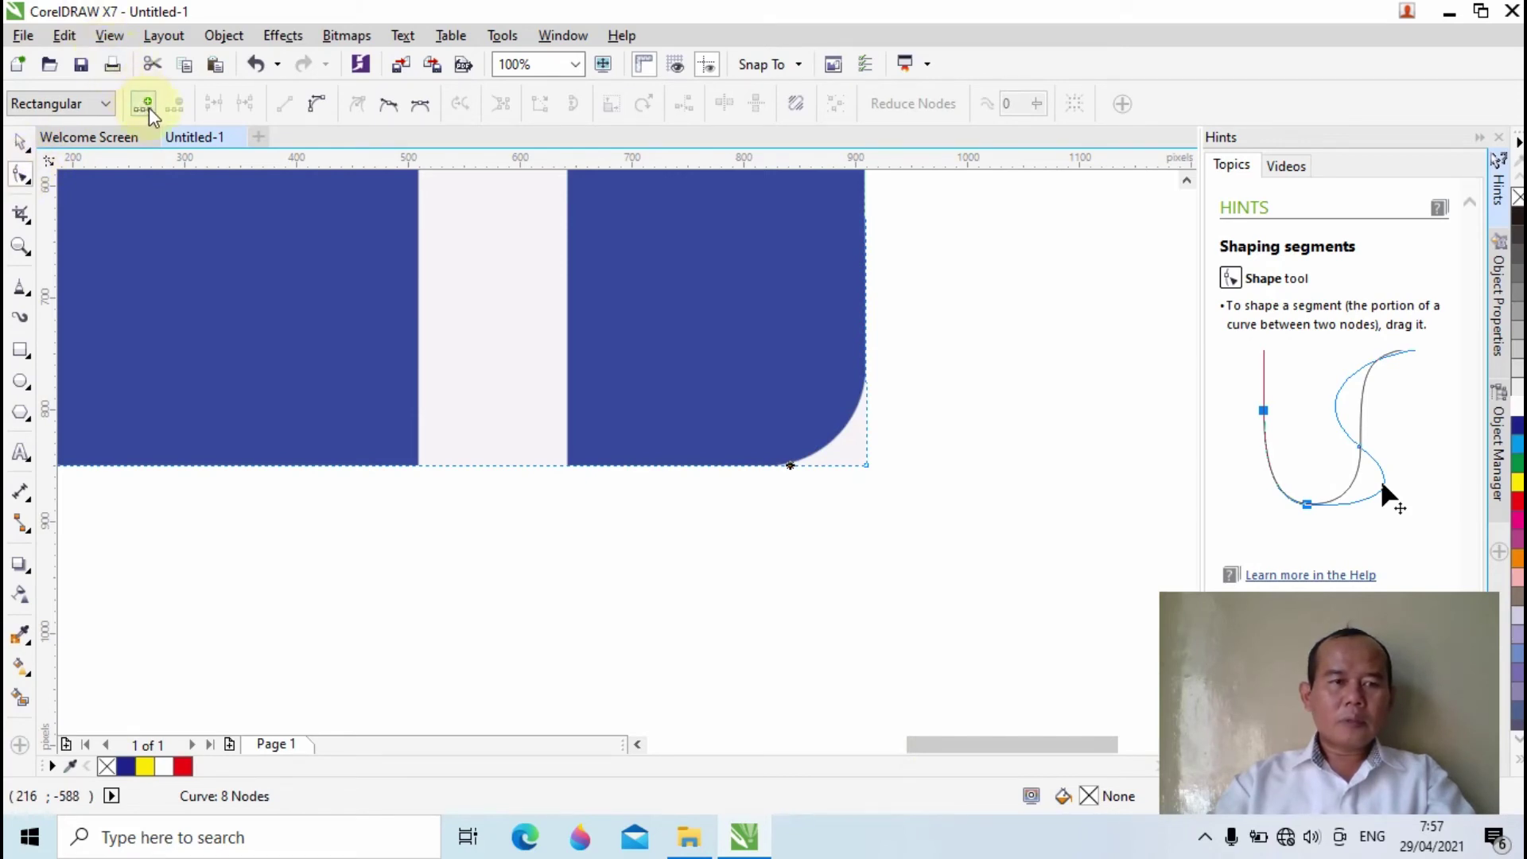
{"action": "left_click", "coordinate": [151, 104]}
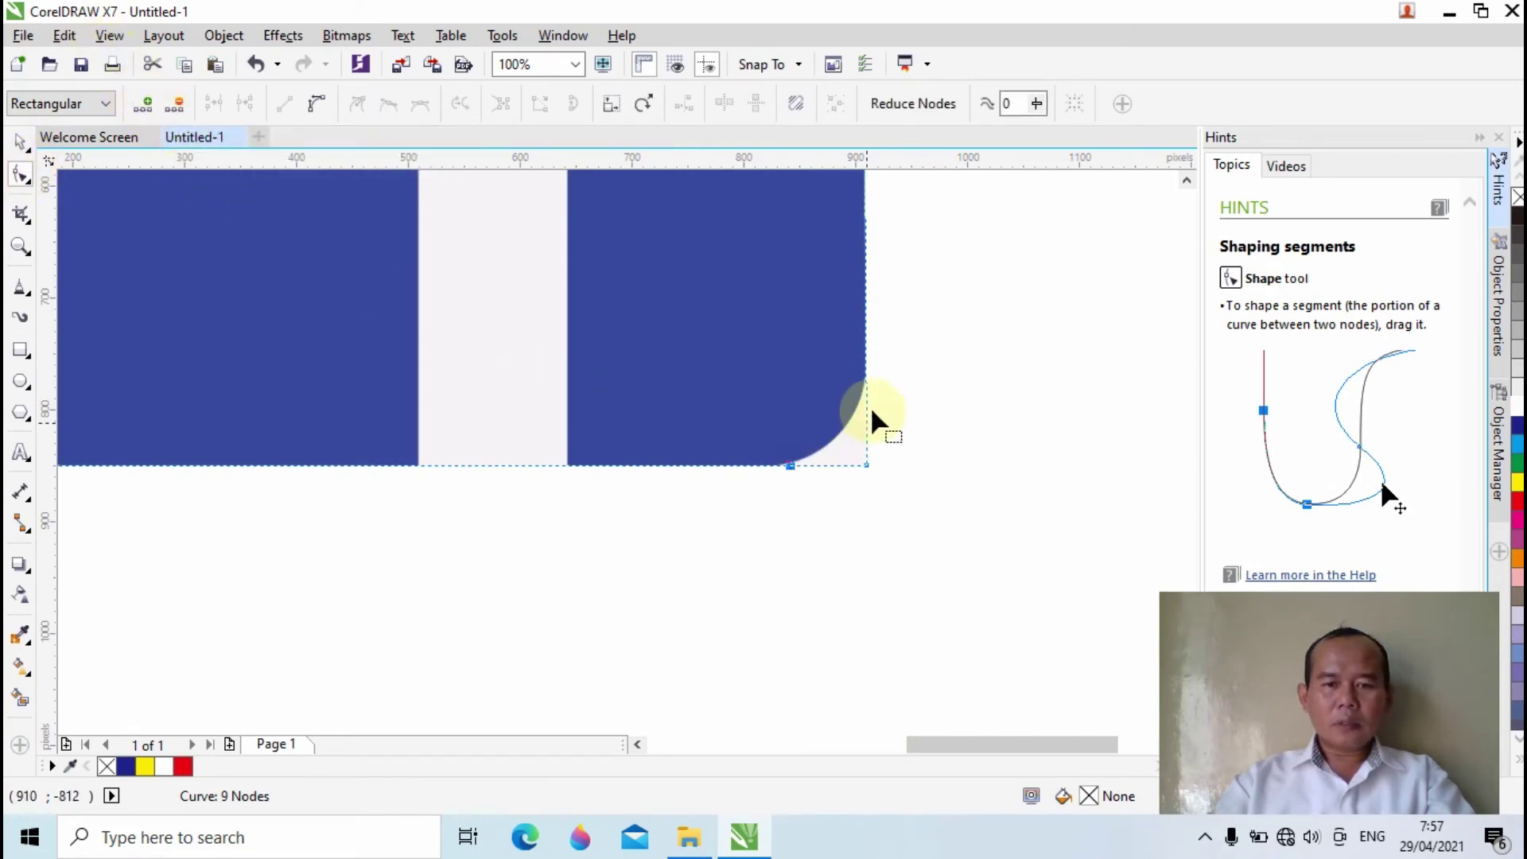
{"action": "left_click", "coordinate": [866, 379]}
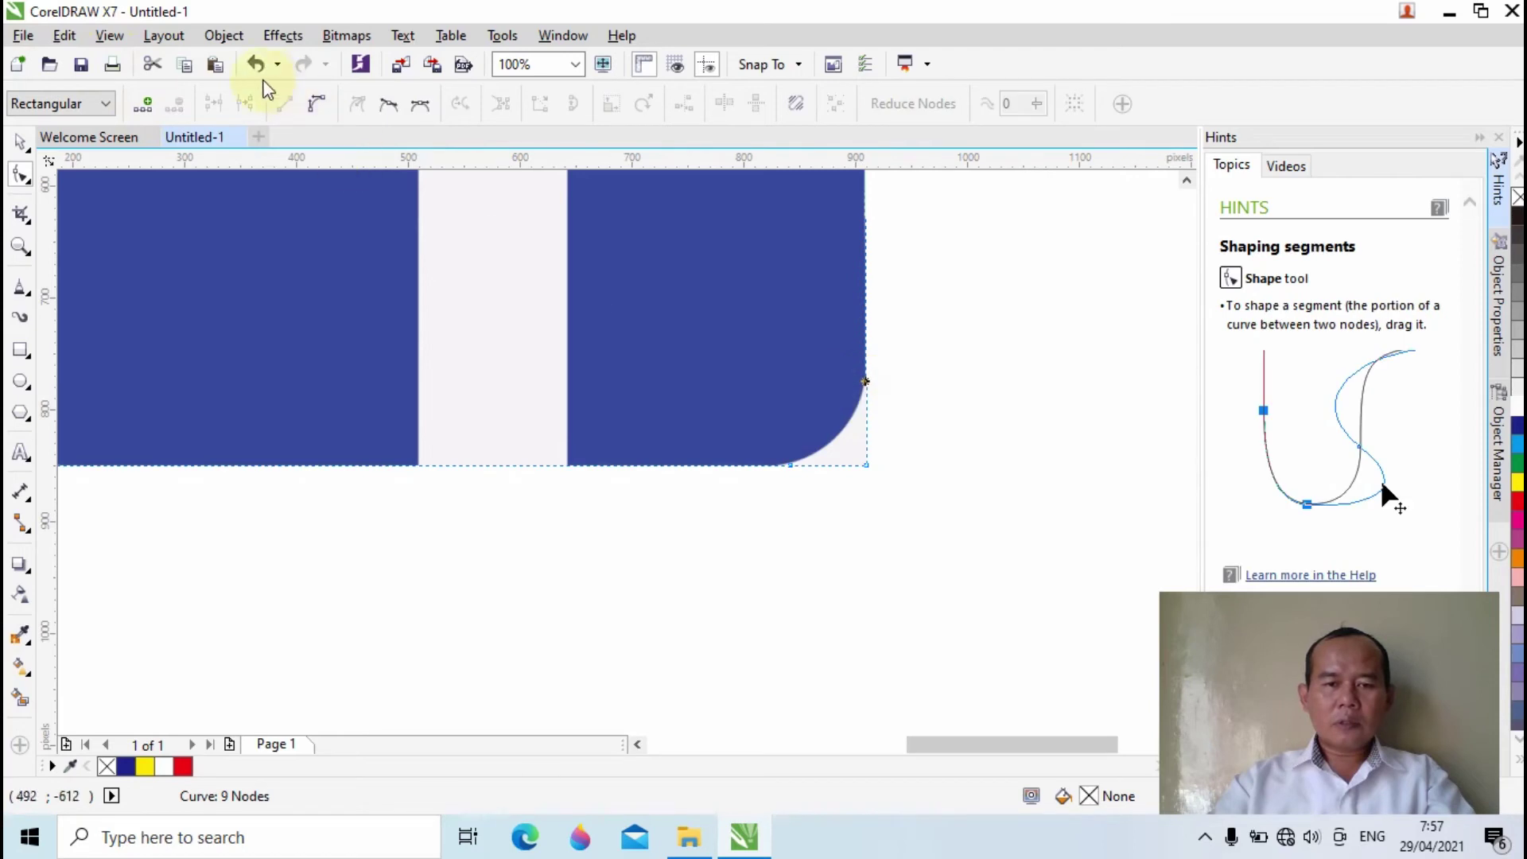
{"action": "left_click", "coordinate": [147, 101]}
{"action": "left_click", "coordinate": [811, 490]}
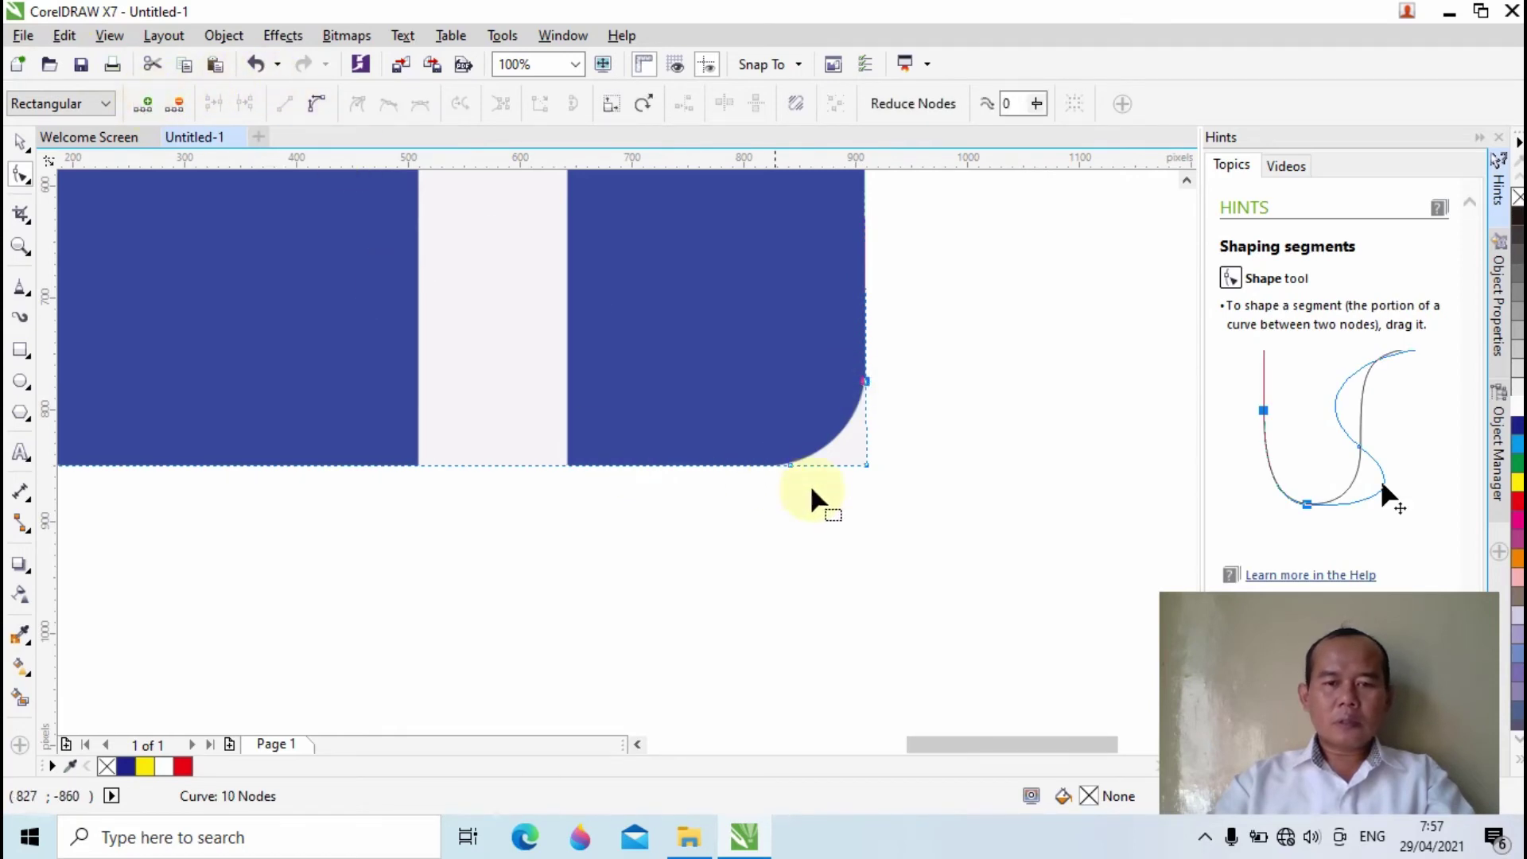
{"action": "left_click", "coordinate": [867, 461]}
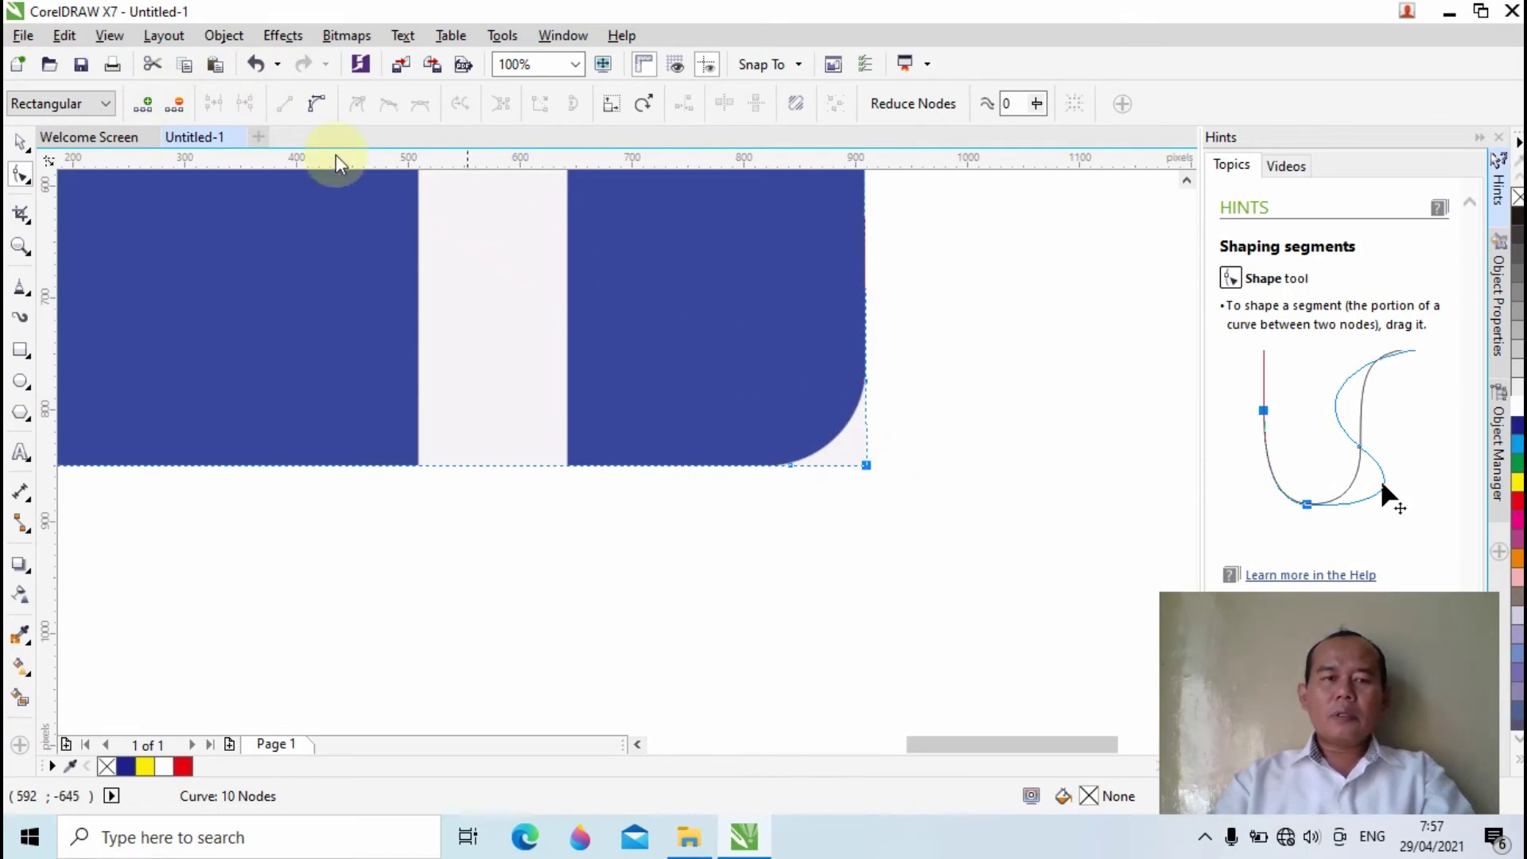
{"action": "left_click", "coordinate": [183, 105]}
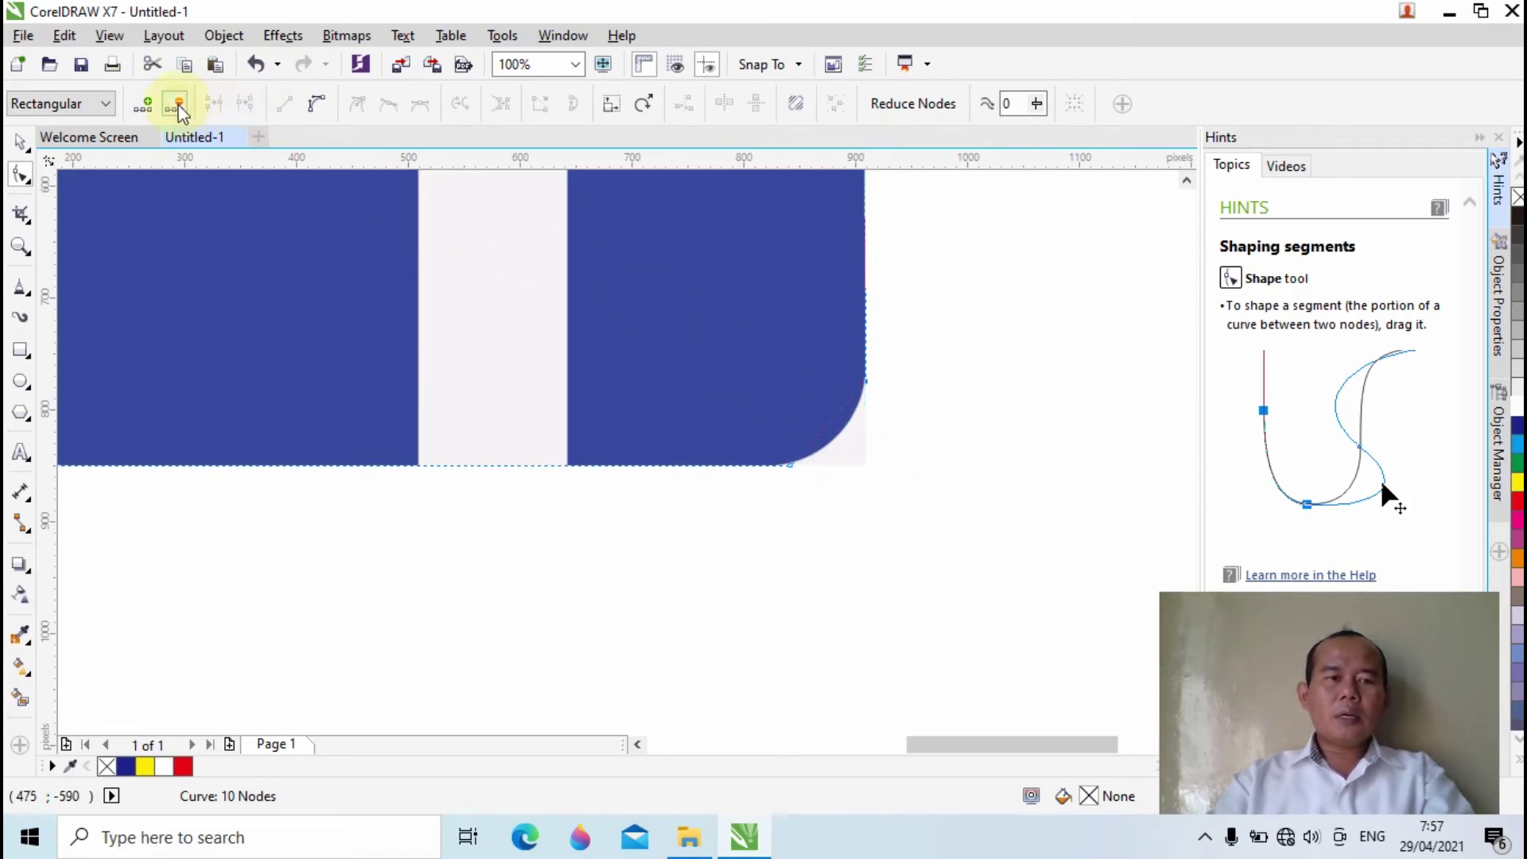
Convert the Facebook logo's diagonal lower-right segment to a curve and pull its handles outward to follow the rounded corner
{"action": "left_click", "coordinate": [828, 419]}
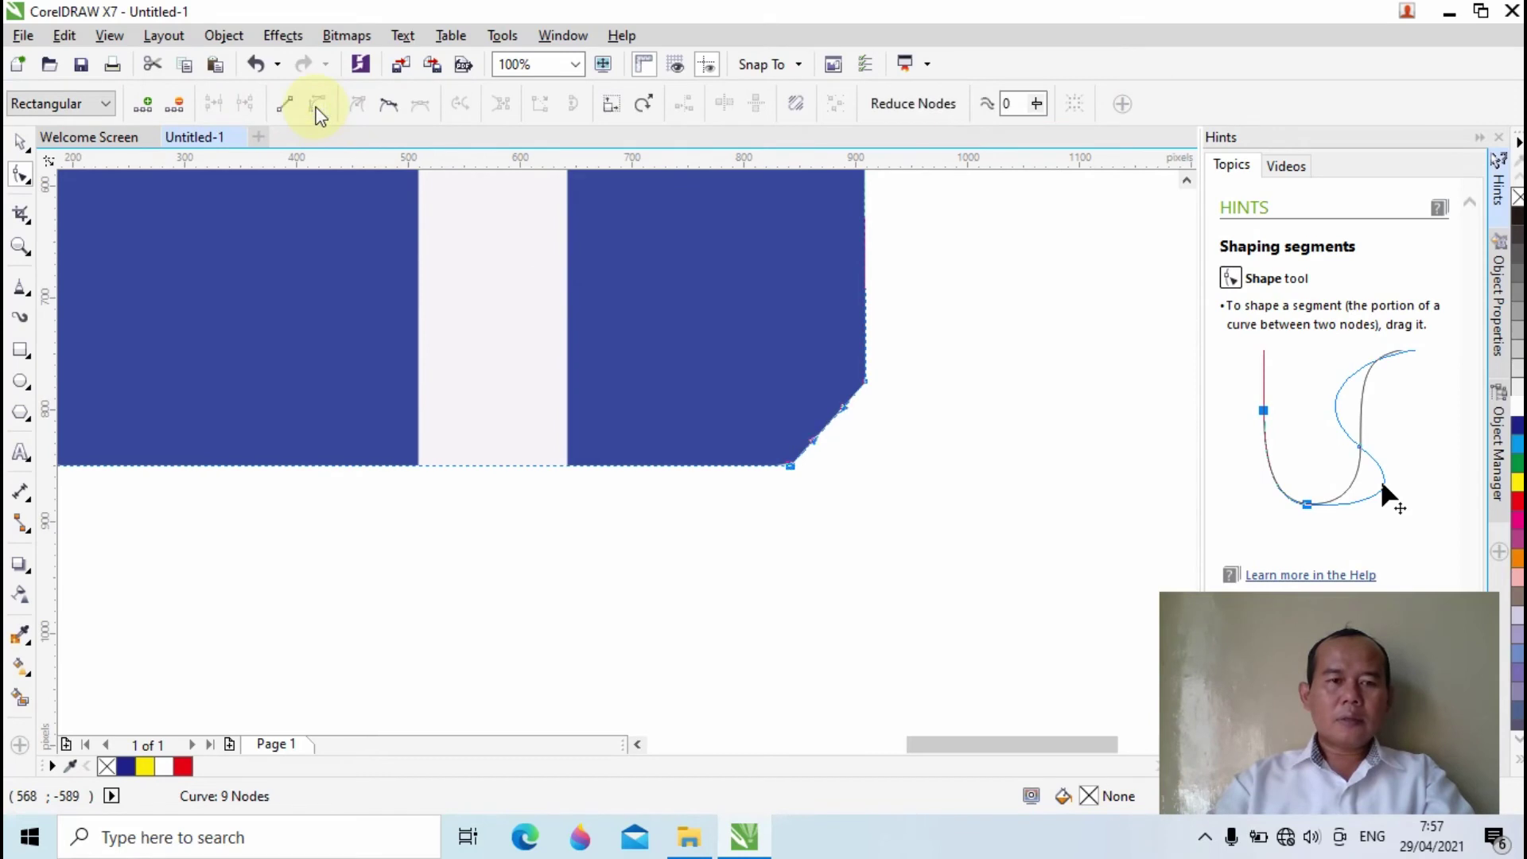
{"action": "left_click", "coordinate": [848, 409]}
{"action": "left_click", "coordinate": [848, 415]}
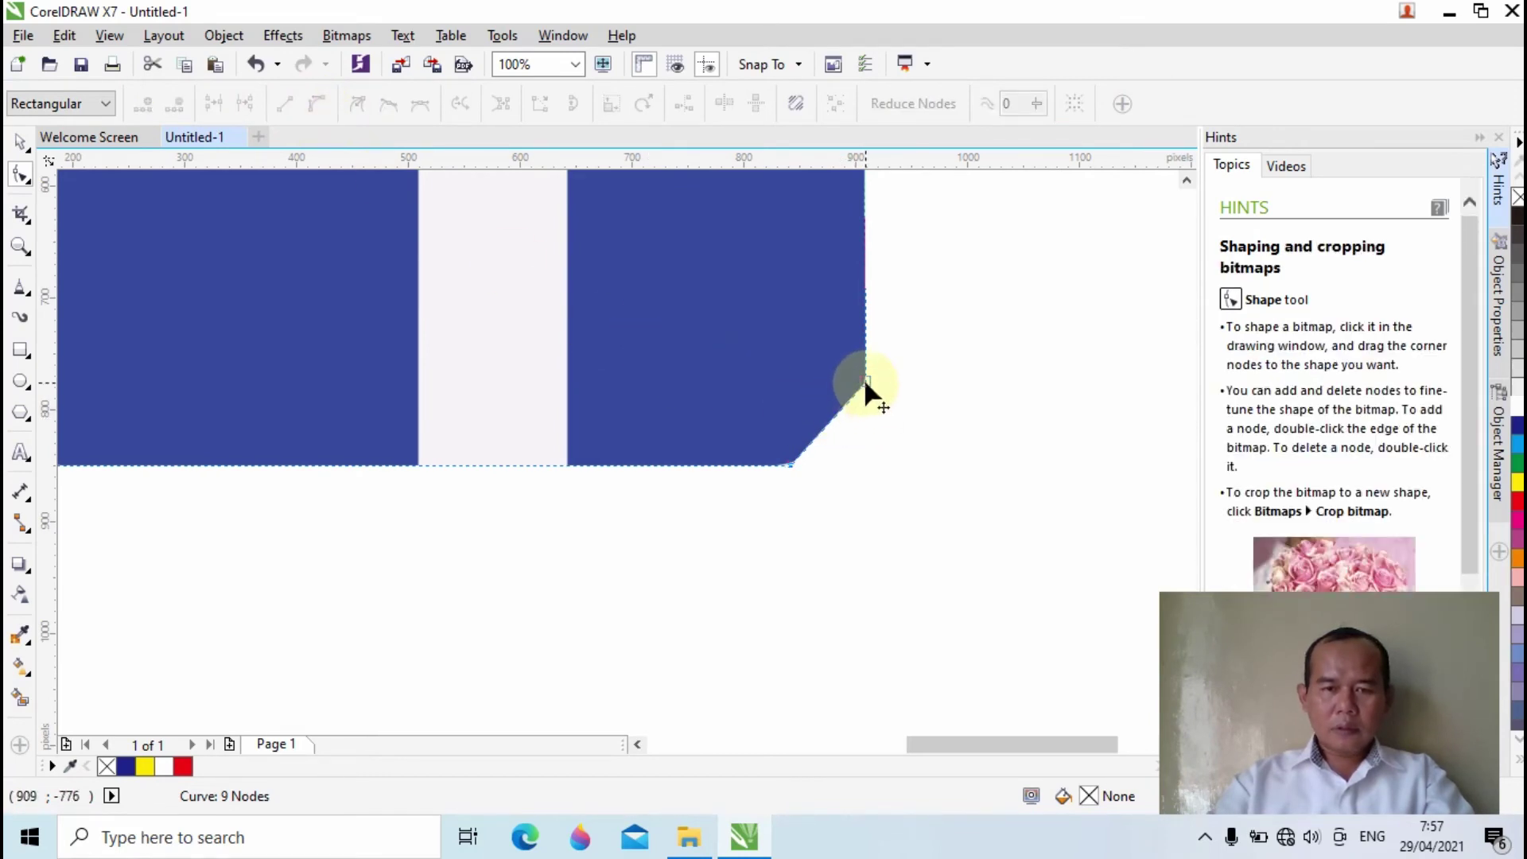
{"action": "left_click", "coordinate": [865, 381]}
{"action": "left_click_drag", "start_coordinate": [849, 418], "coordinate": [833, 449]}
{"action": "scroll", "coordinate": [727, 390], "scroll_direction": "down", "scroll_amount": 2}
{"action": "scroll", "coordinate": [570, 249], "scroll_direction": "up", "scroll_amount": 1}
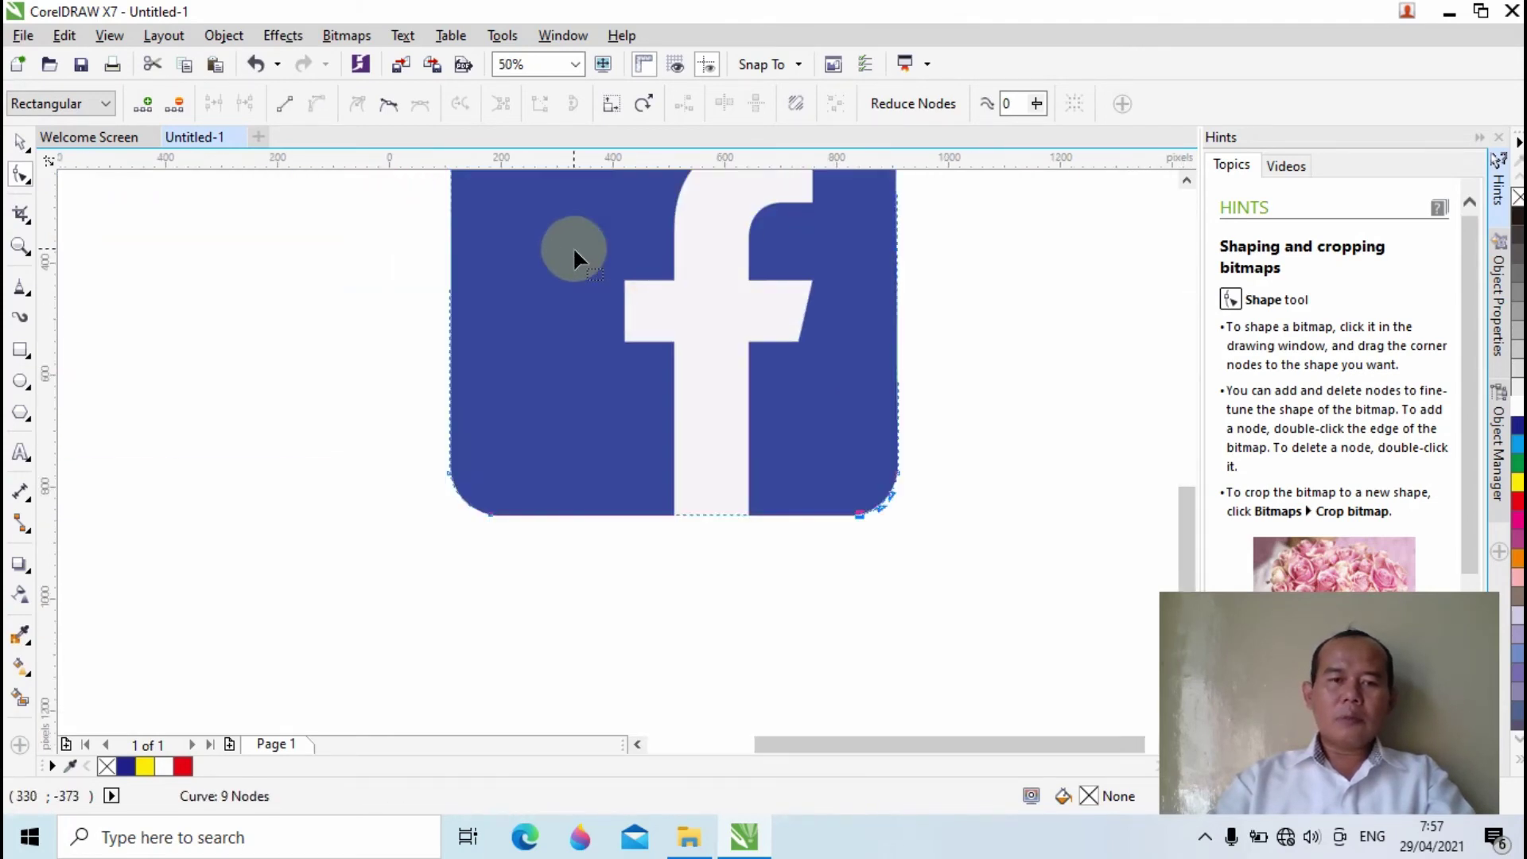
Select the cropped Facebook logo as a whole and shrink it proportionally to about 103 px just below the poster
{"action": "scroll", "coordinate": [553, 231], "scroll_direction": "down", "scroll_amount": 3}
{"action": "scroll", "coordinate": [553, 230], "scroll_direction": "up", "scroll_amount": 2}
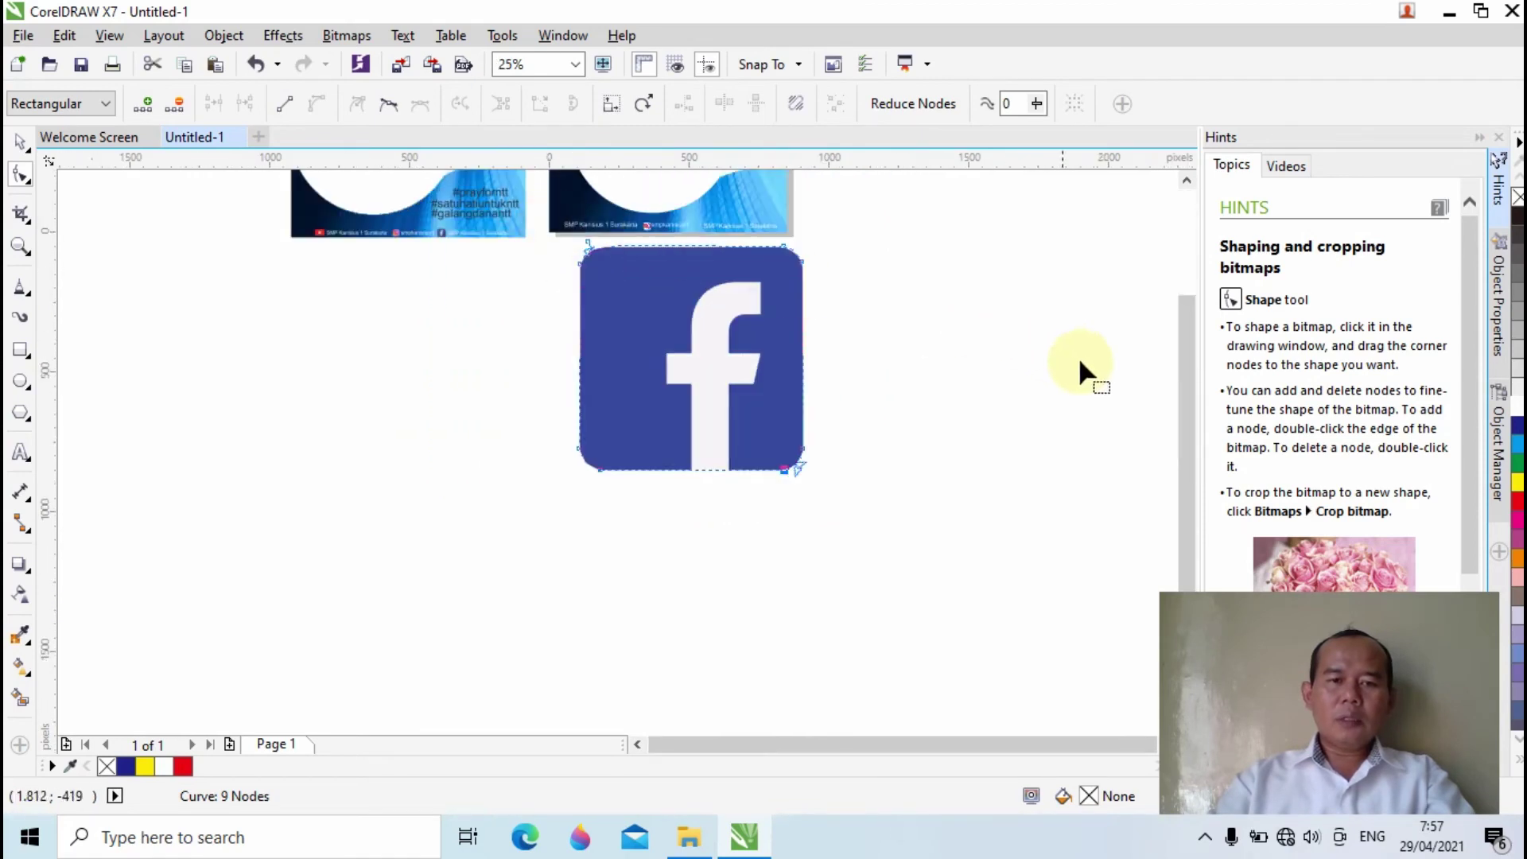
{"action": "scroll", "coordinate": [1184, 428], "scroll_direction": "up", "scroll_amount": 3}
{"action": "scroll", "coordinate": [1180, 413], "scroll_direction": "up", "scroll_amount": 2}
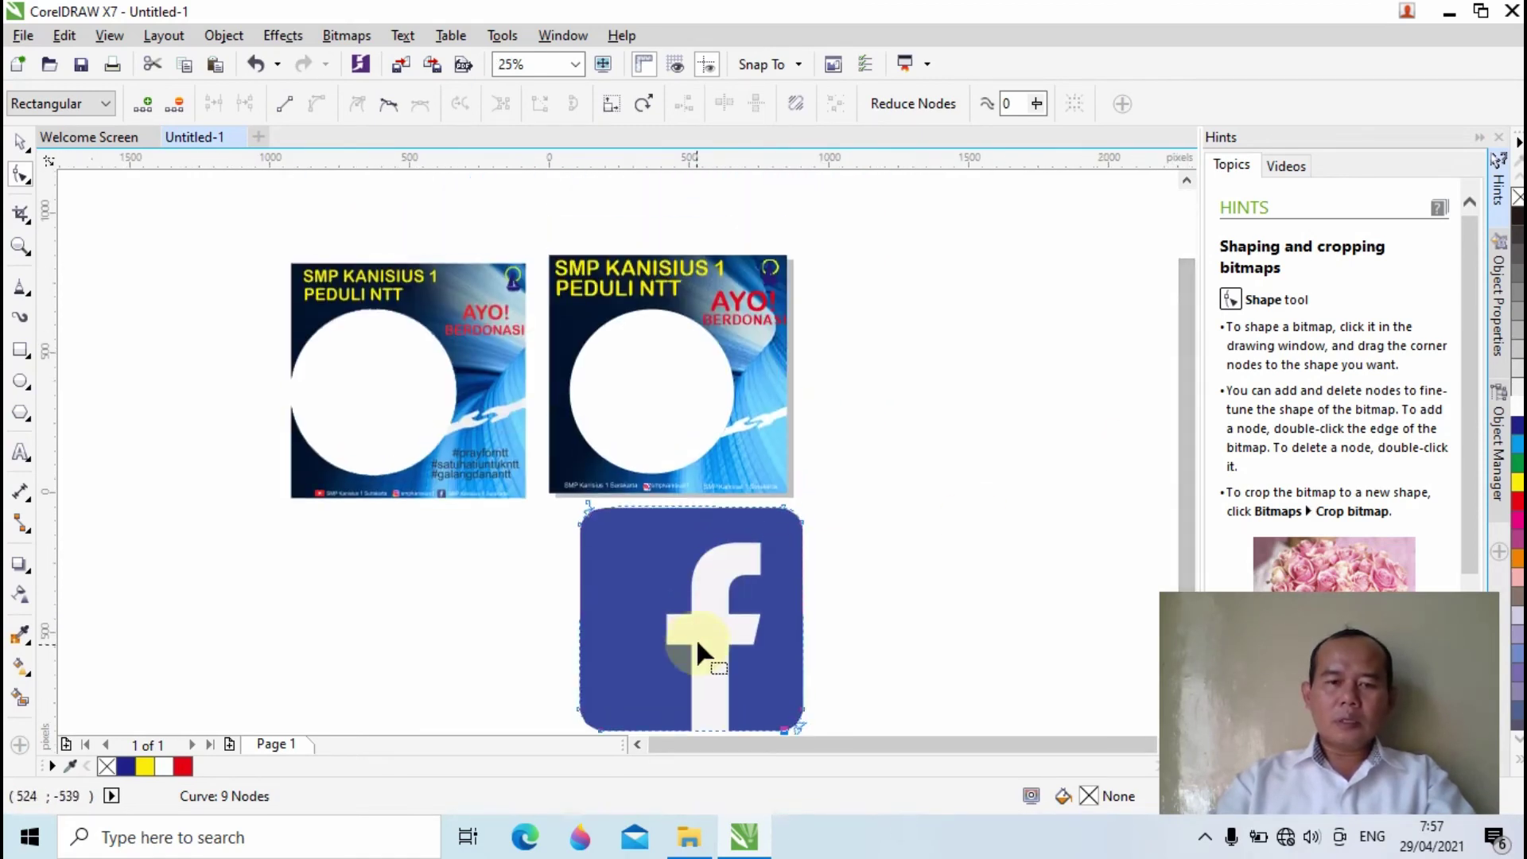
{"action": "scroll", "coordinate": [703, 606], "scroll_direction": "up", "scroll_amount": 1}
{"action": "scroll", "coordinate": [703, 606], "scroll_direction": "down", "scroll_amount": 1}
{"action": "left_click", "coordinate": [670, 619]}
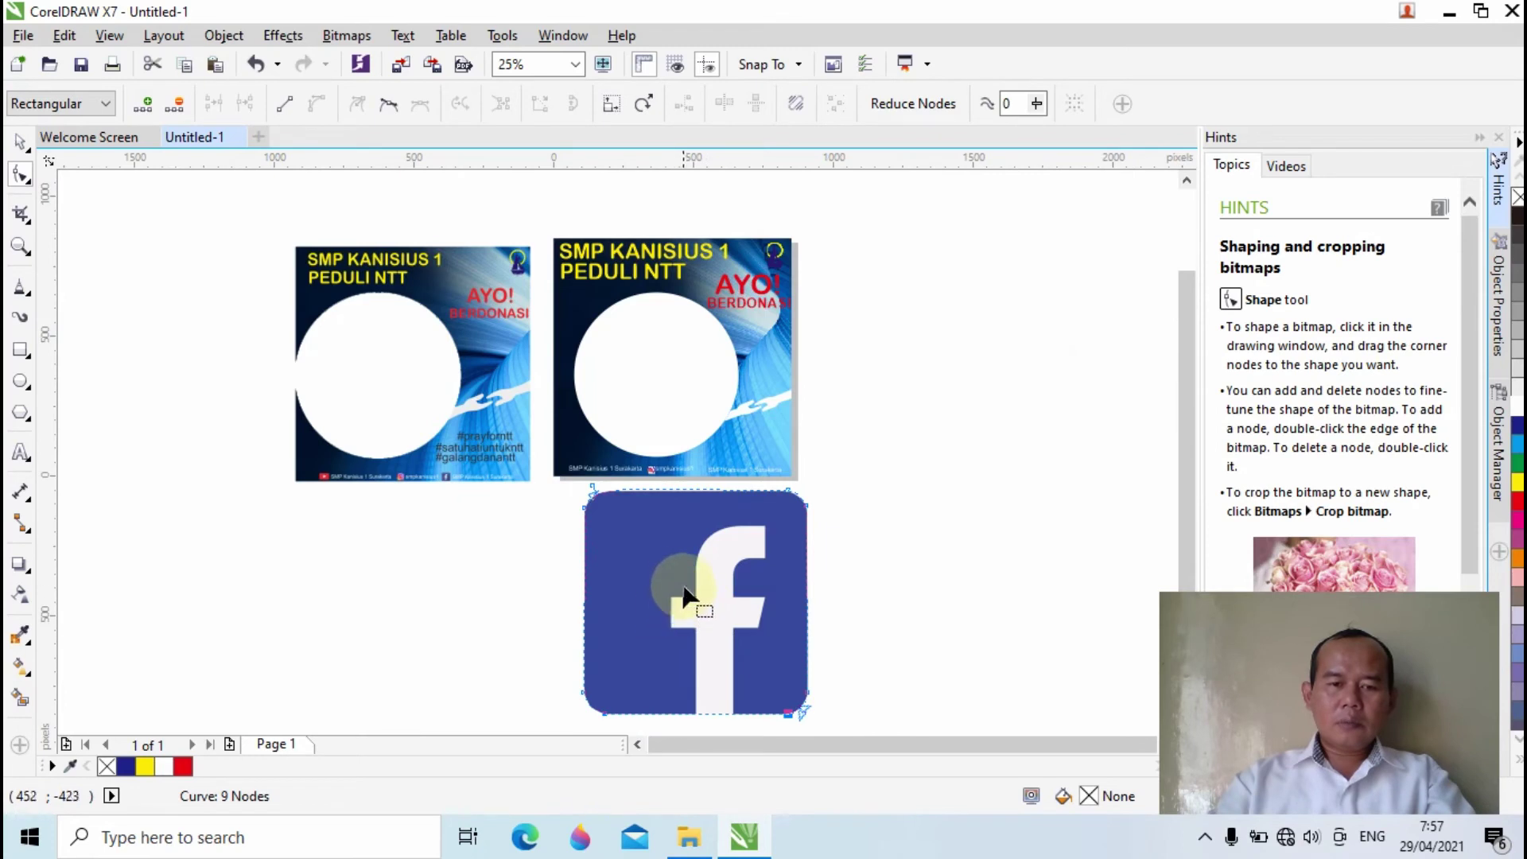
{"action": "left_click", "coordinate": [724, 574]}
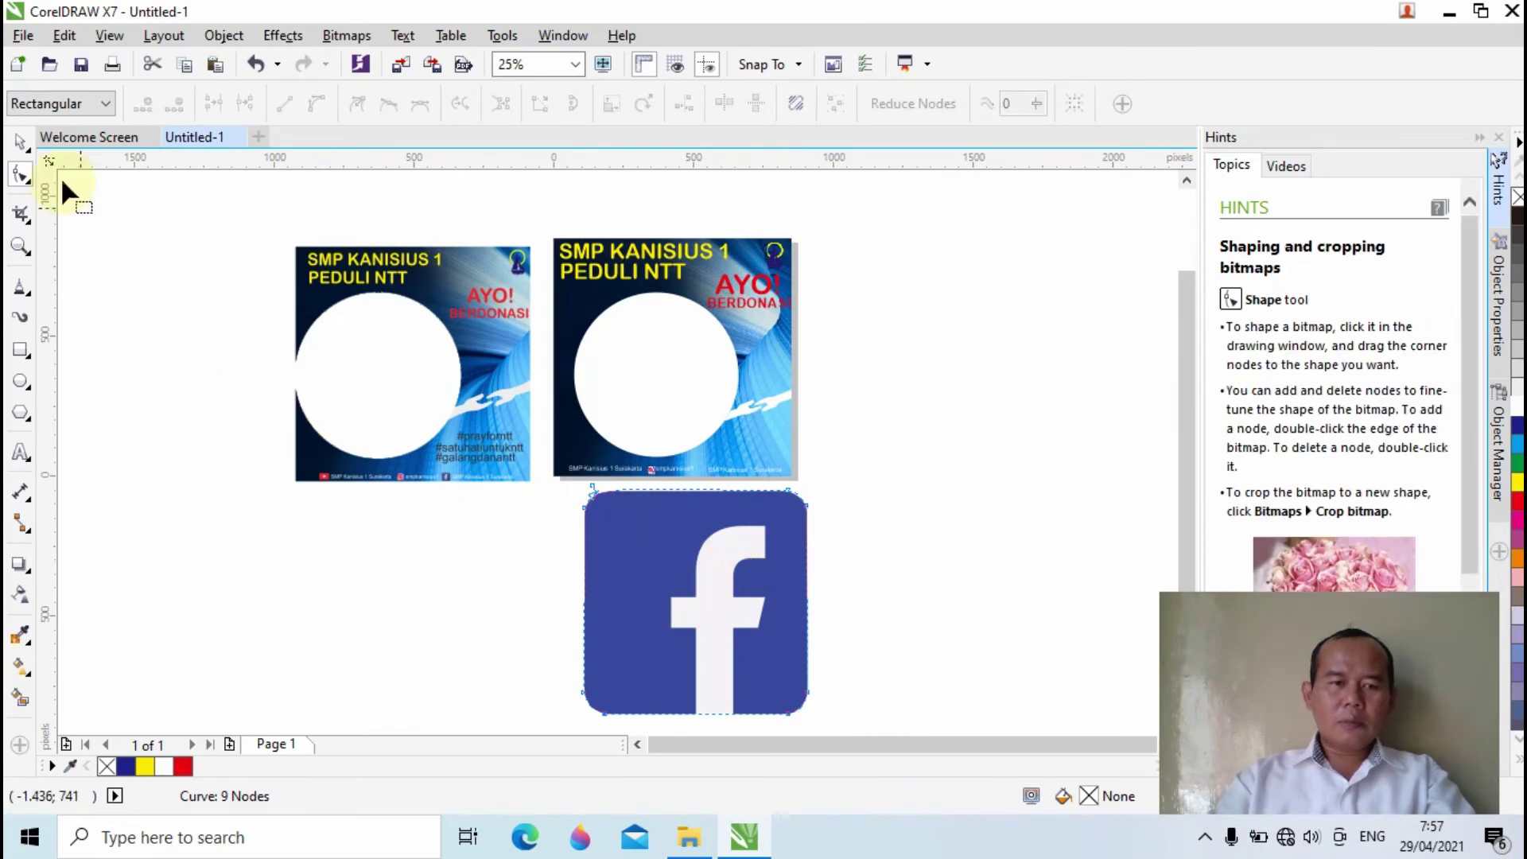
{"action": "left_click", "coordinate": [20, 142]}
{"action": "scroll", "coordinate": [681, 535], "scroll_direction": "up", "scroll_amount": 1}
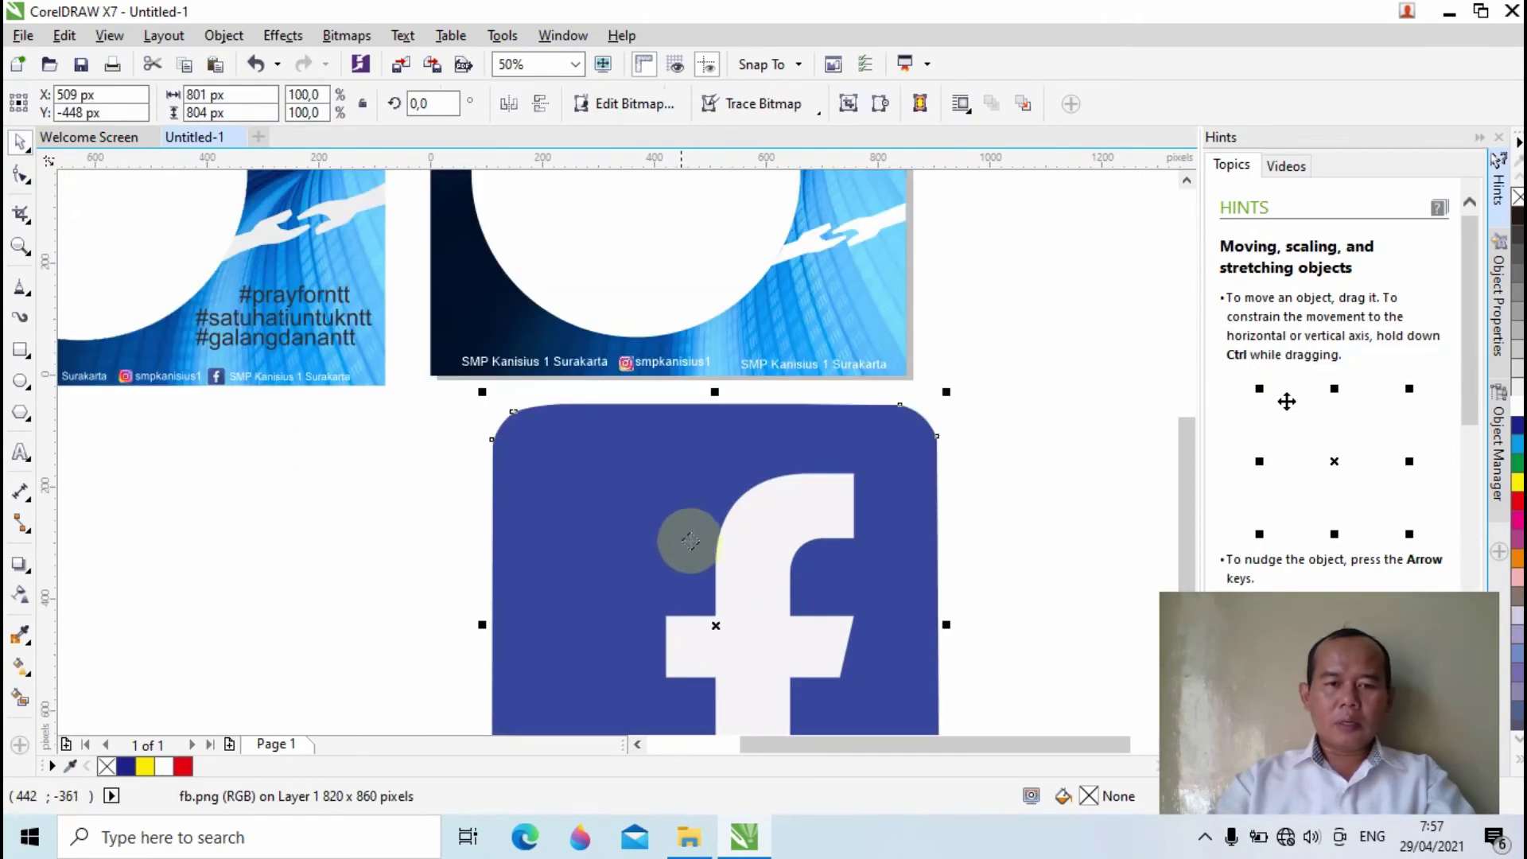
{"action": "mouse_move", "coordinate": [740, 562]}
{"action": "left_mouse_down"}
{"action": "mouse_move", "coordinate": [649, 457]}
{"action": "mouse_move", "coordinate": [736, 557]}
{"action": "left_mouse_up"}
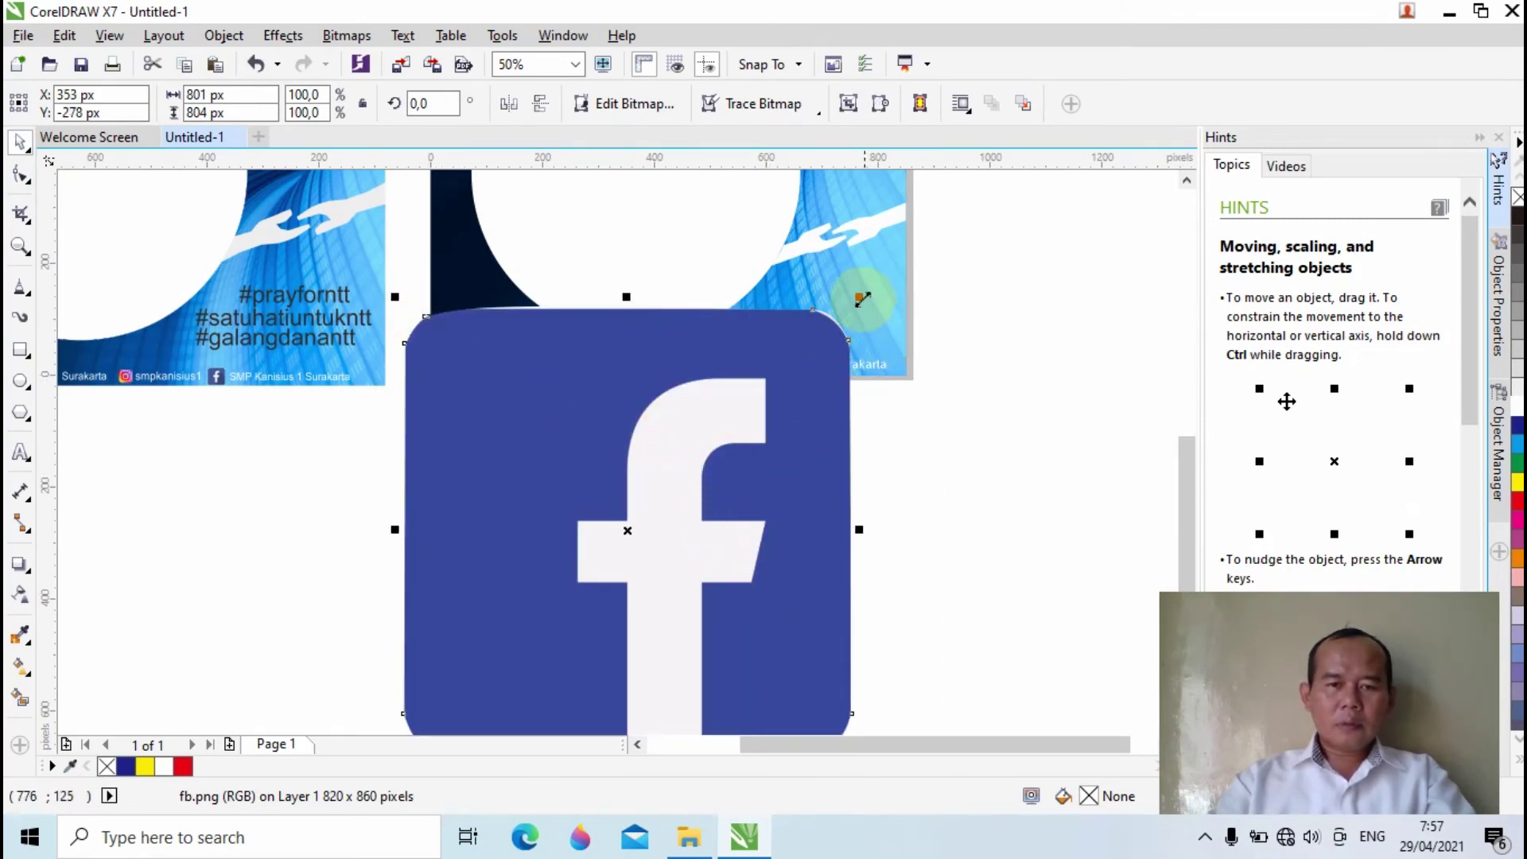
{"action": "left_click_drag", "start_coordinate": [859, 298], "coordinate": [647, 580]}
Shrink the Facebook logo further to about 26 px and place it just before the second "SMP Kanisius 1 Surakarta" text on the poster
{"action": "scroll", "coordinate": [780, 339], "scroll_direction": "up", "scroll_amount": 3}
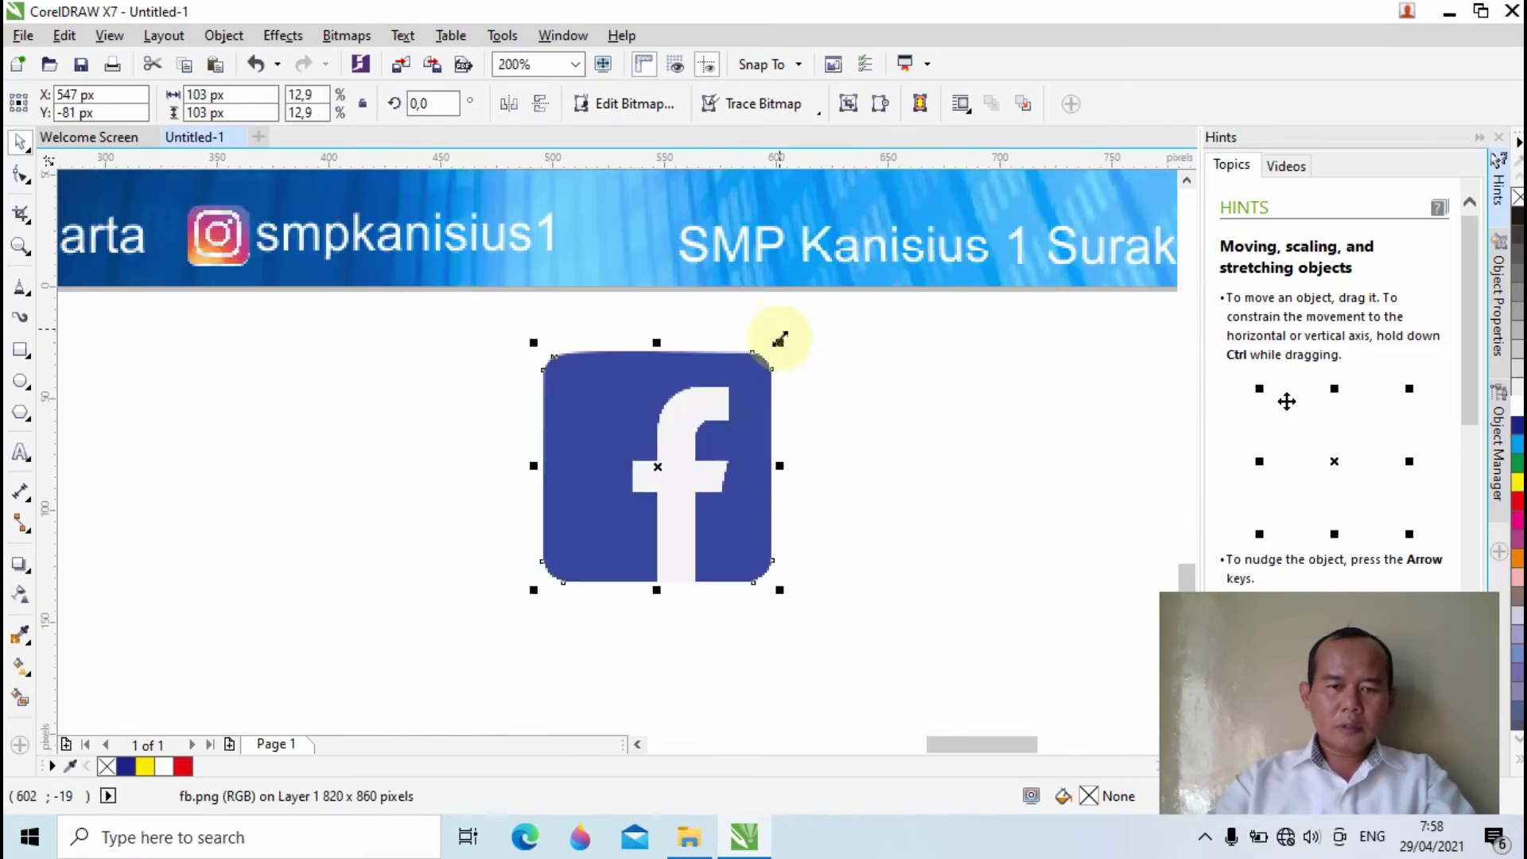
{"action": "left_click_drag", "start_coordinate": [779, 345], "coordinate": [628, 519]}
{"action": "left_click_drag", "start_coordinate": [585, 573], "coordinate": [635, 253]}
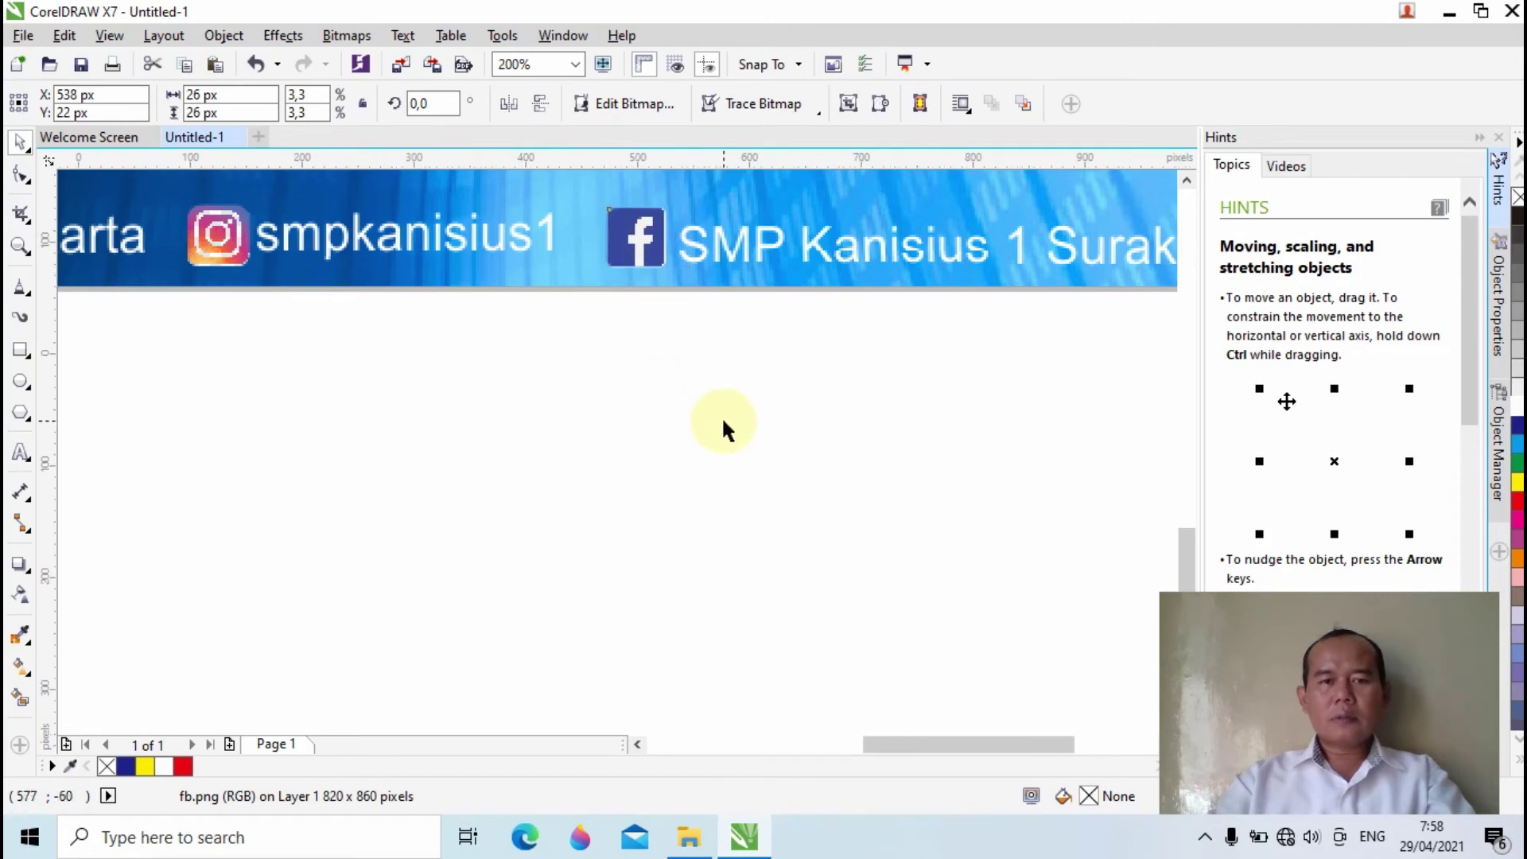
{"action": "scroll", "coordinate": [722, 417], "scroll_direction": "down", "scroll_amount": 2}
{"action": "scroll", "coordinate": [710, 457], "scroll_direction": "down", "scroll_amount": 2}
{"action": "left_click", "coordinate": [595, 500]}
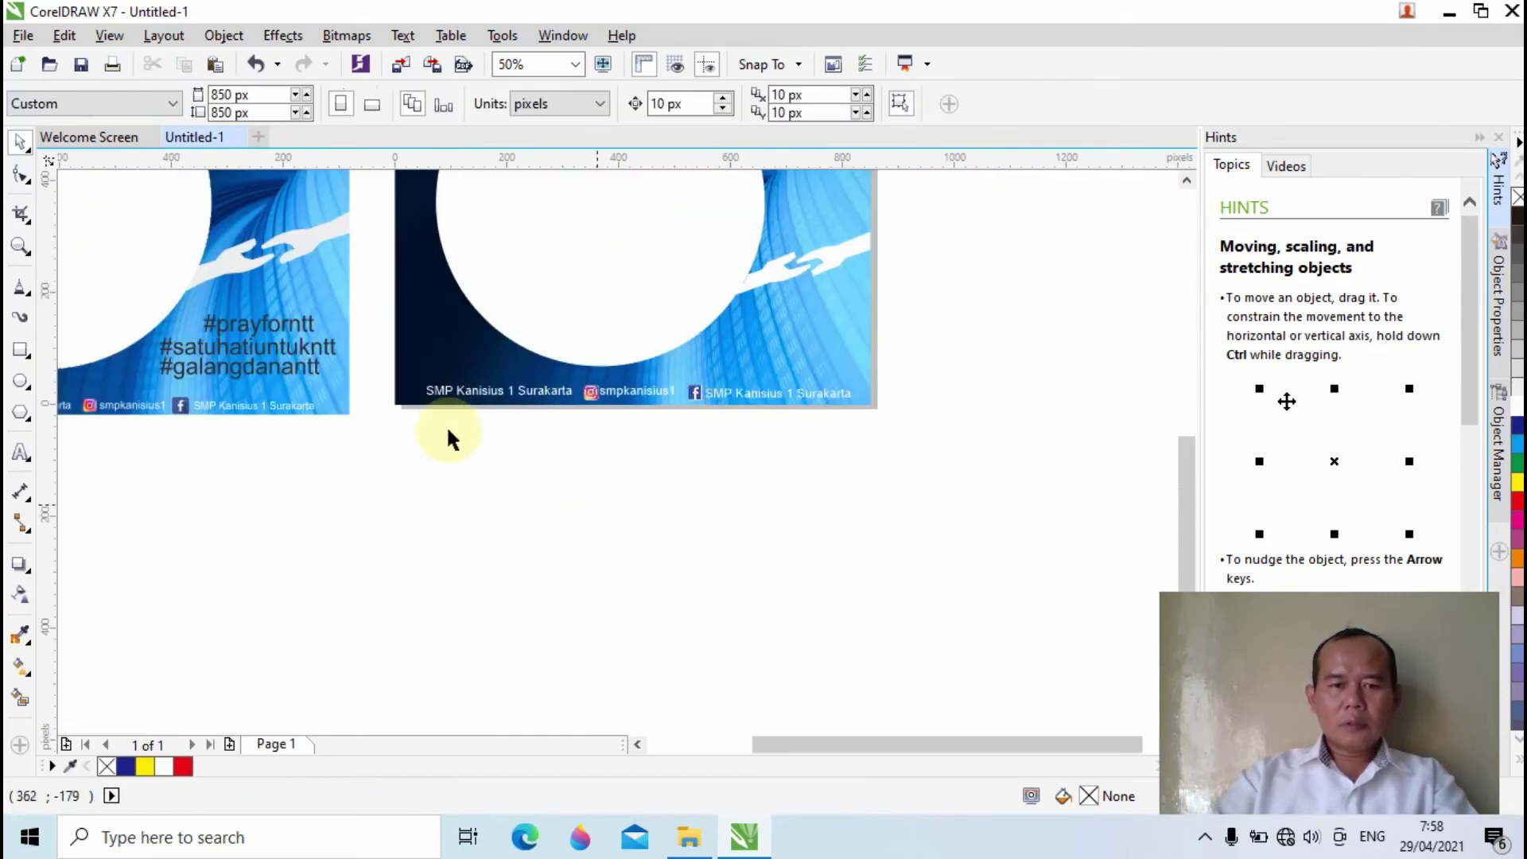
Draw a rectangle about 30 × 18 px just before the first "SMP Kanisius 1 Surakarta" text at the poster's bottom edge
{"action": "scroll", "coordinate": [879, 414], "scroll_direction": "up", "scroll_amount": 2}
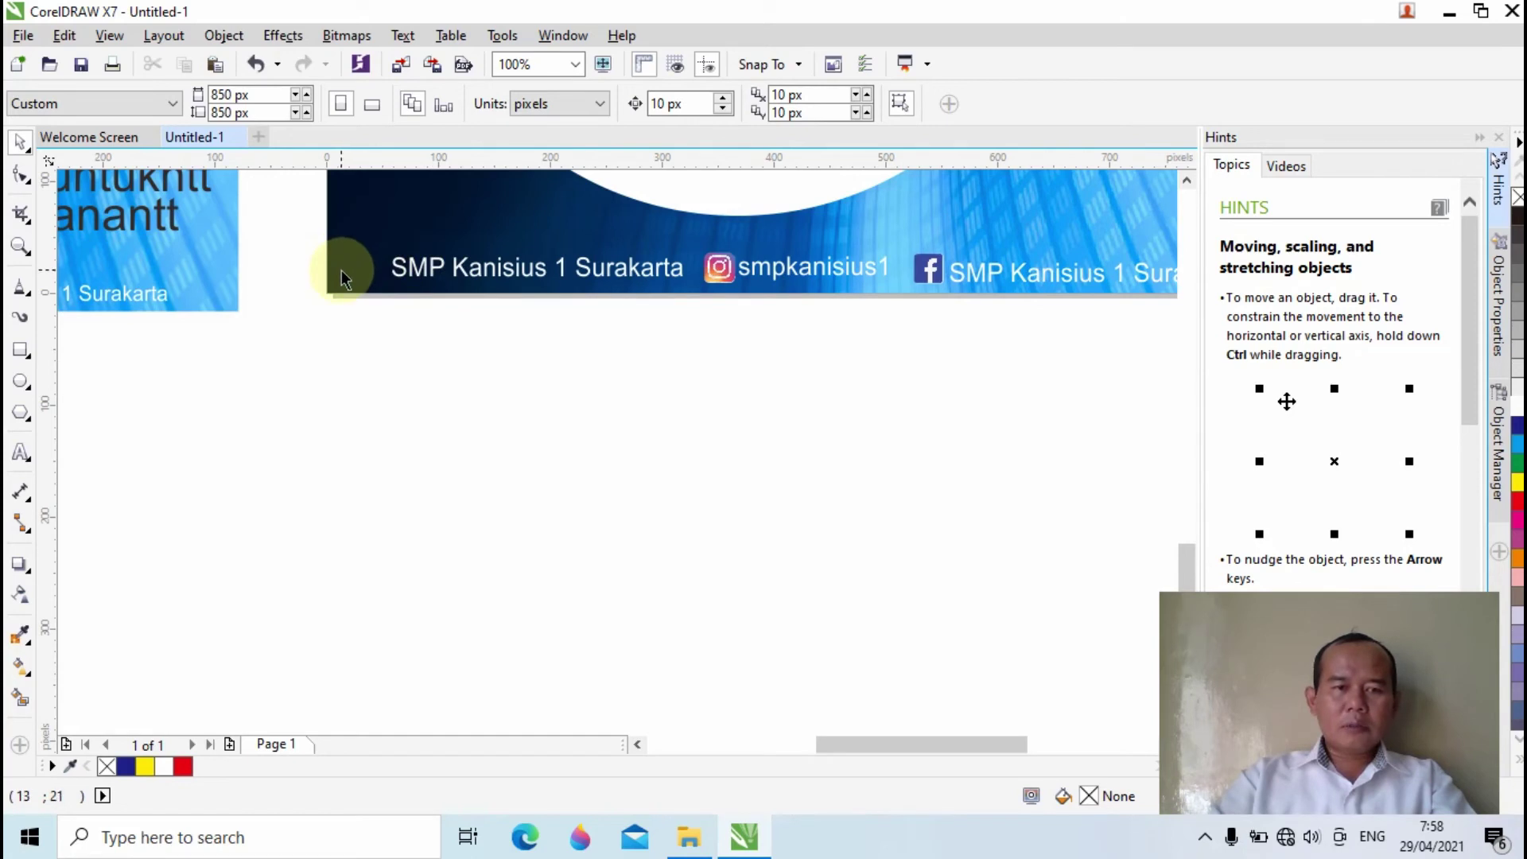
{"action": "left_click", "coordinate": [21, 354]}
{"action": "scroll", "coordinate": [289, 266], "scroll_direction": "up", "scroll_amount": 3}
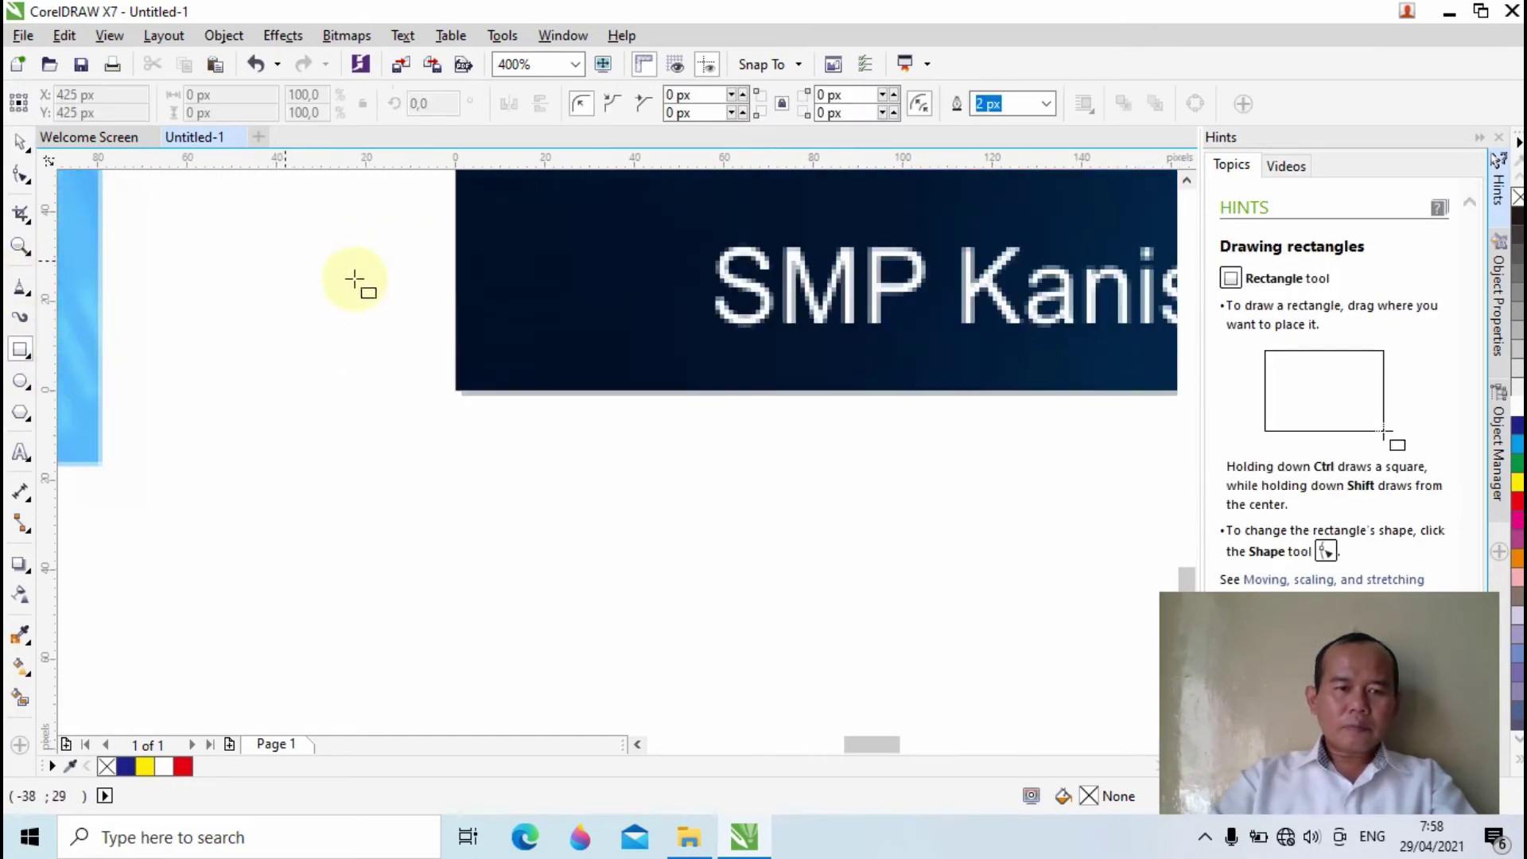
{"action": "left_click_drag", "start_coordinate": [495, 243], "coordinate": [630, 325]}
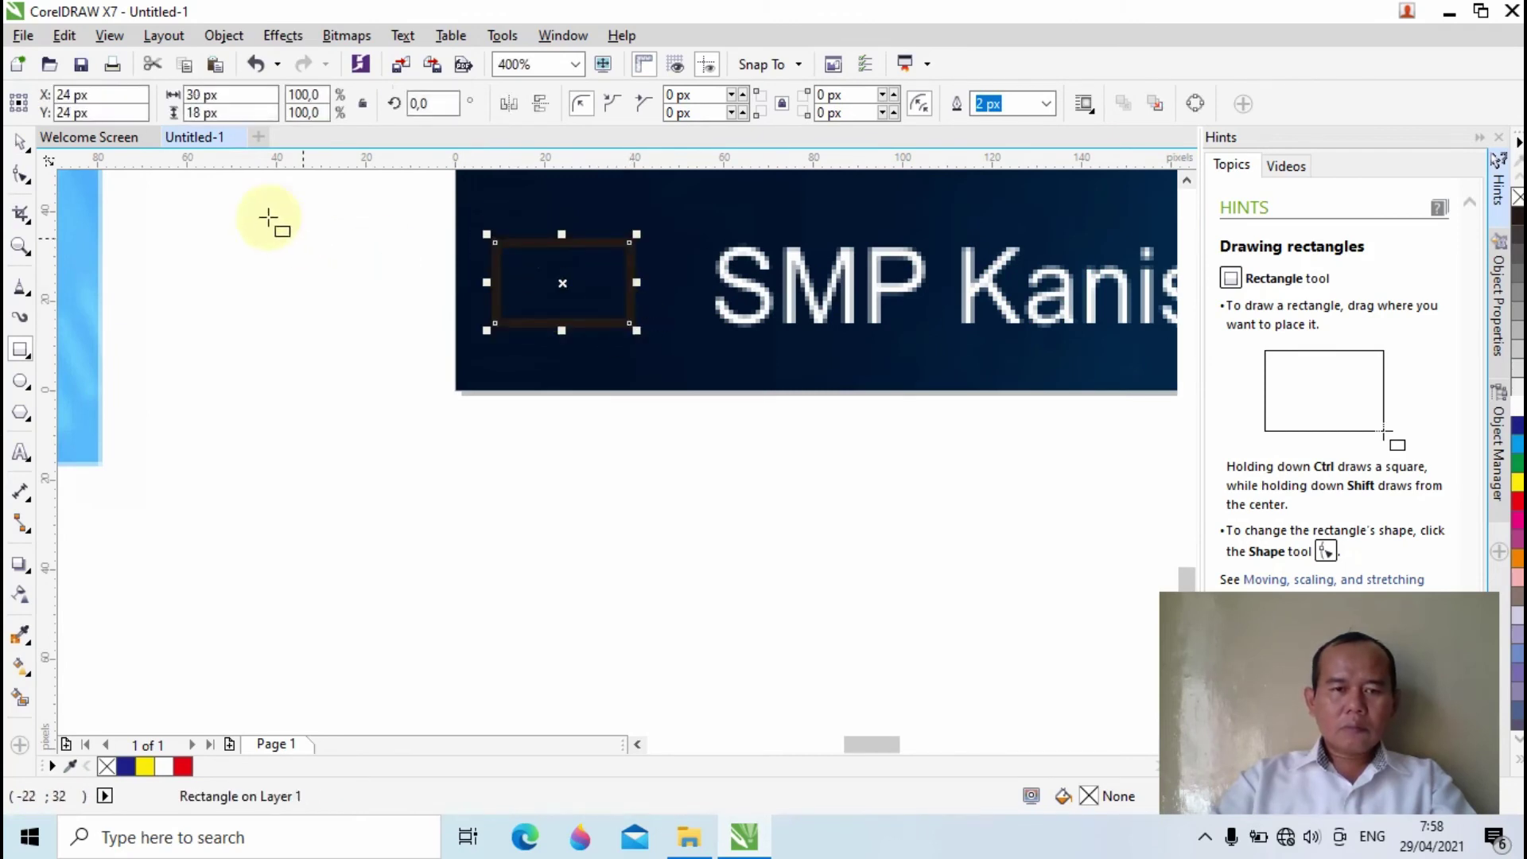
Fill the small rectangle red, set its outline to None, and select its upper-left corner node for shaping
{"action": "left_click", "coordinate": [1517, 500]}
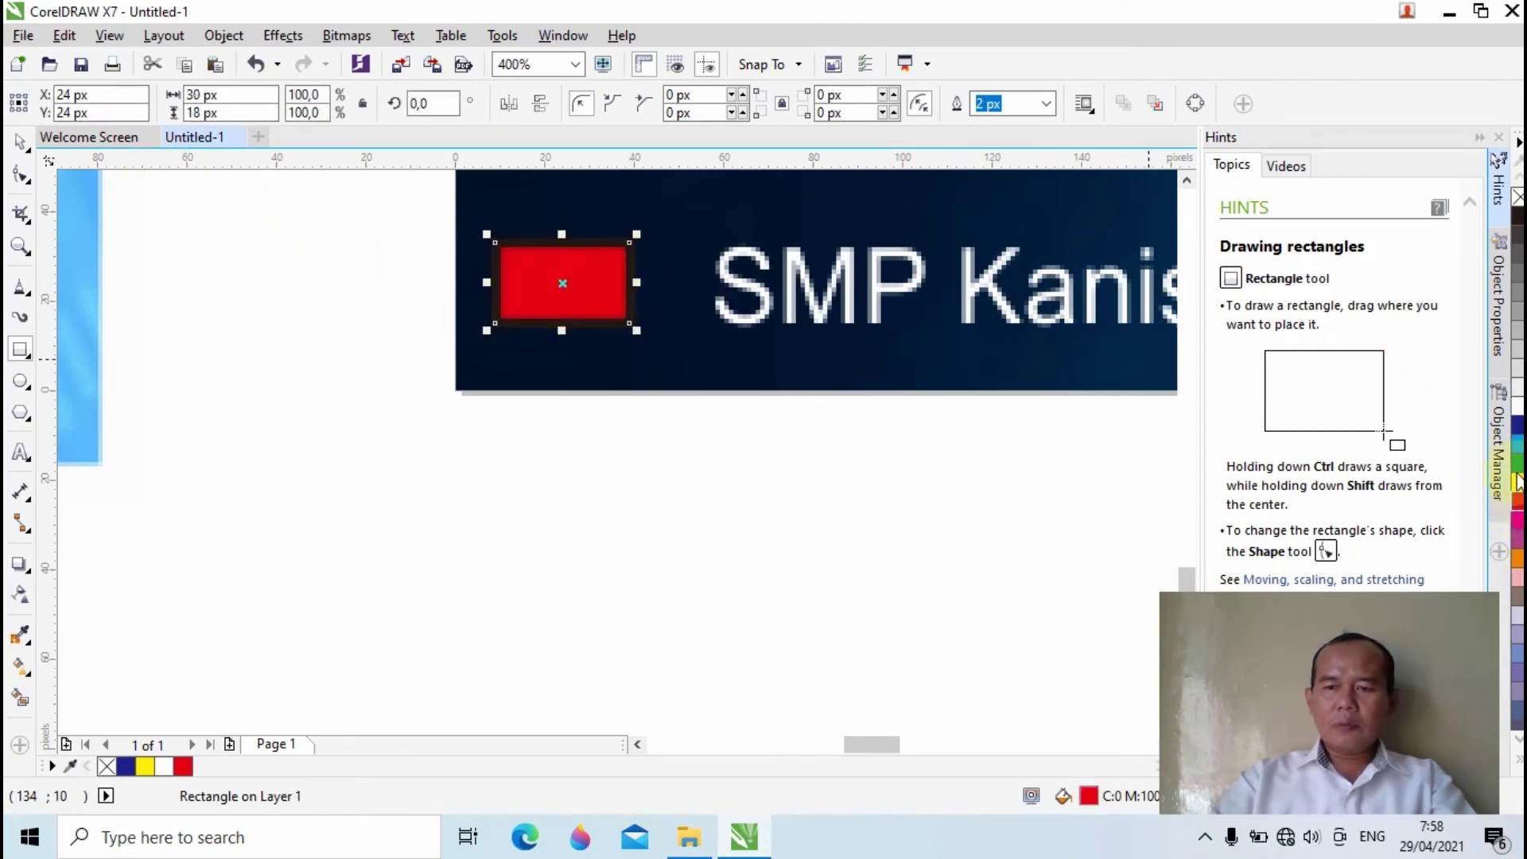
{"action": "left_click", "coordinate": [1046, 103]}
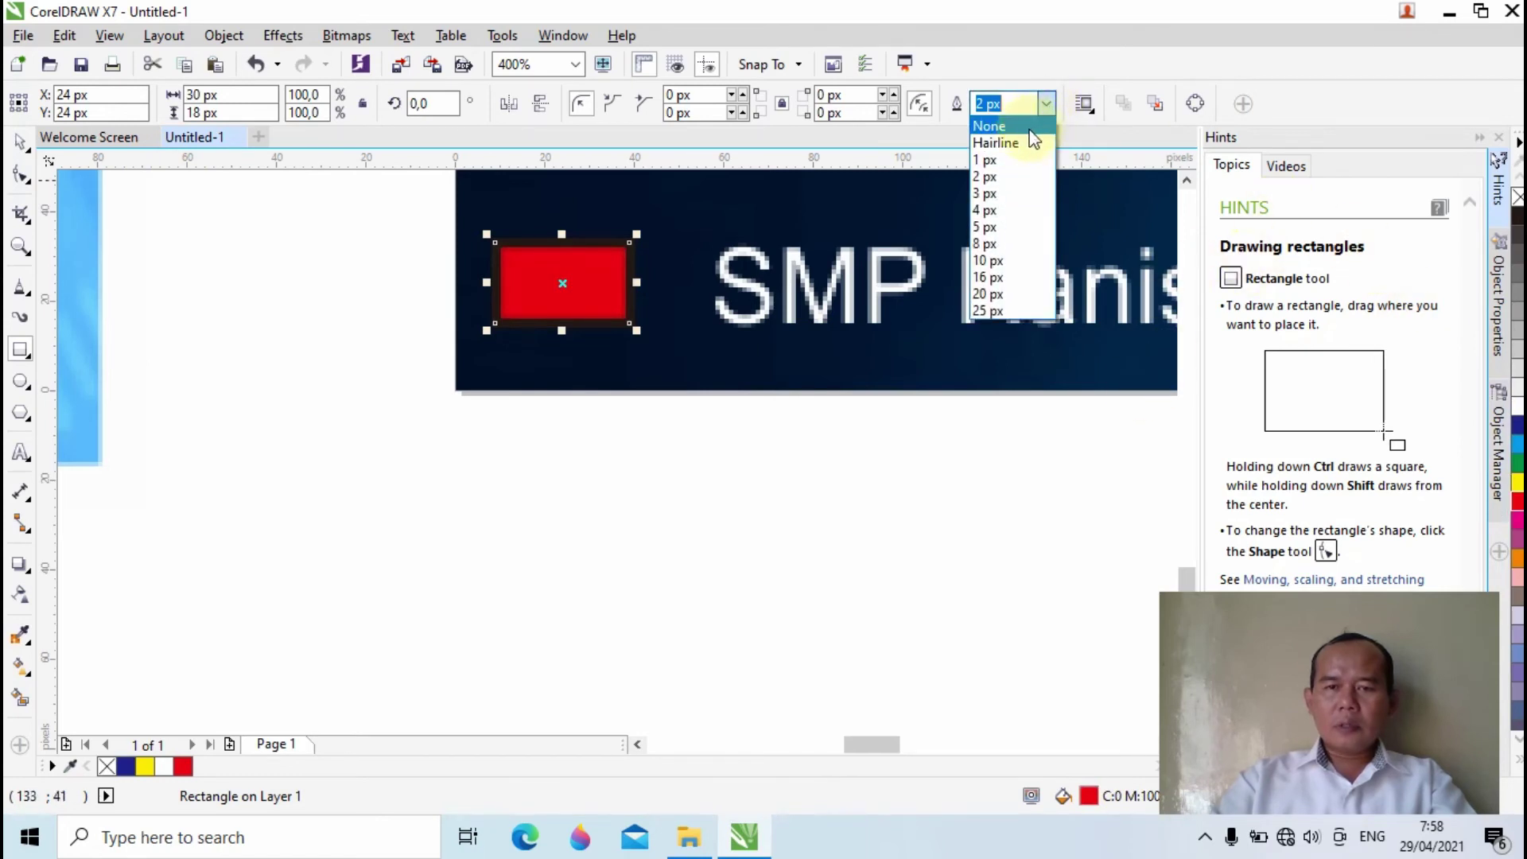
{"action": "left_click", "coordinate": [1027, 120]}
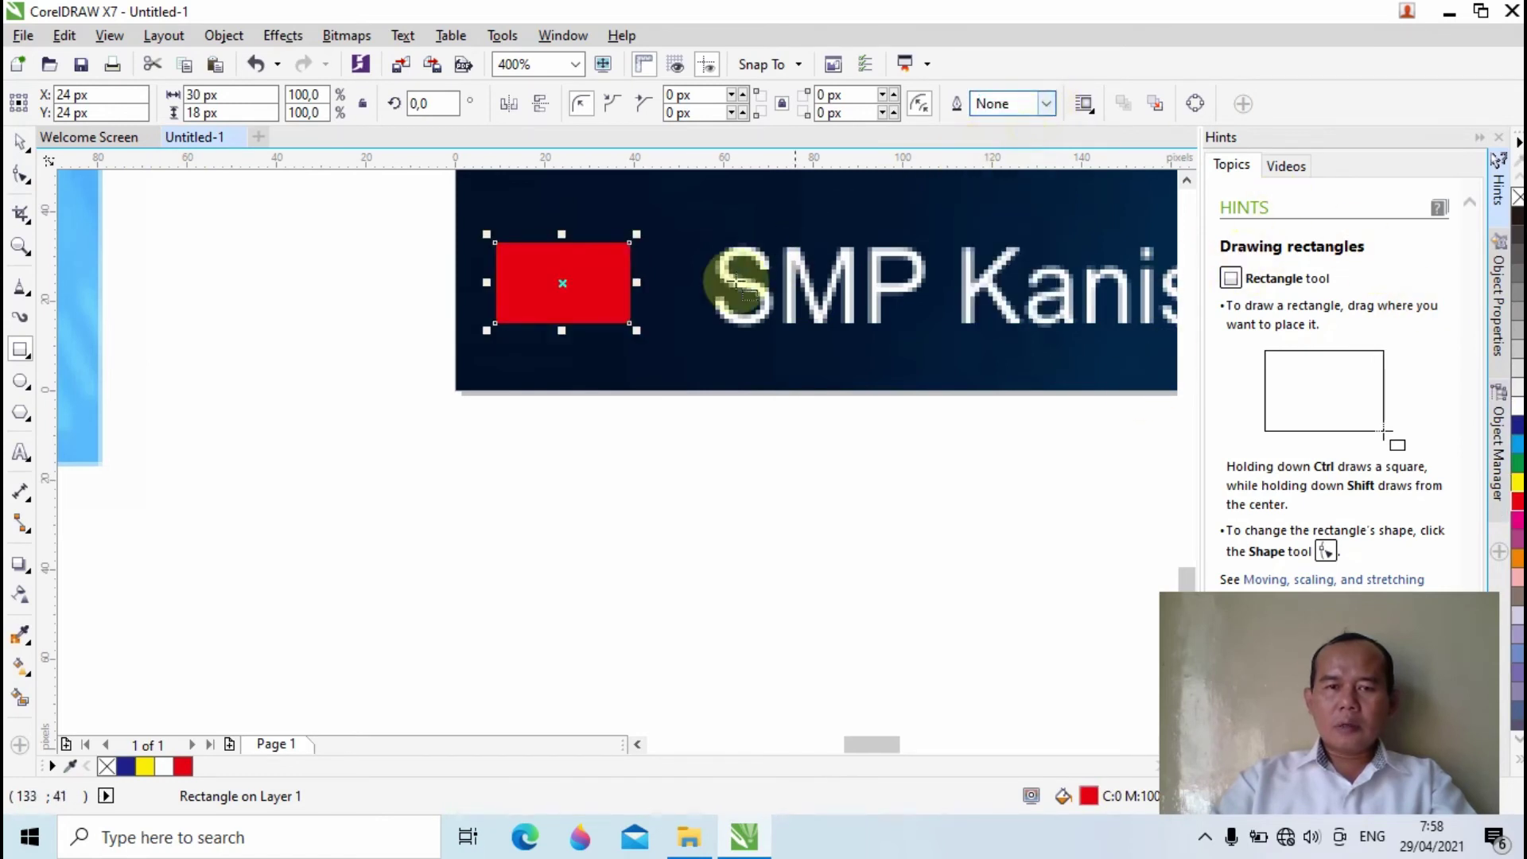
{"action": "left_click", "coordinate": [21, 176]}
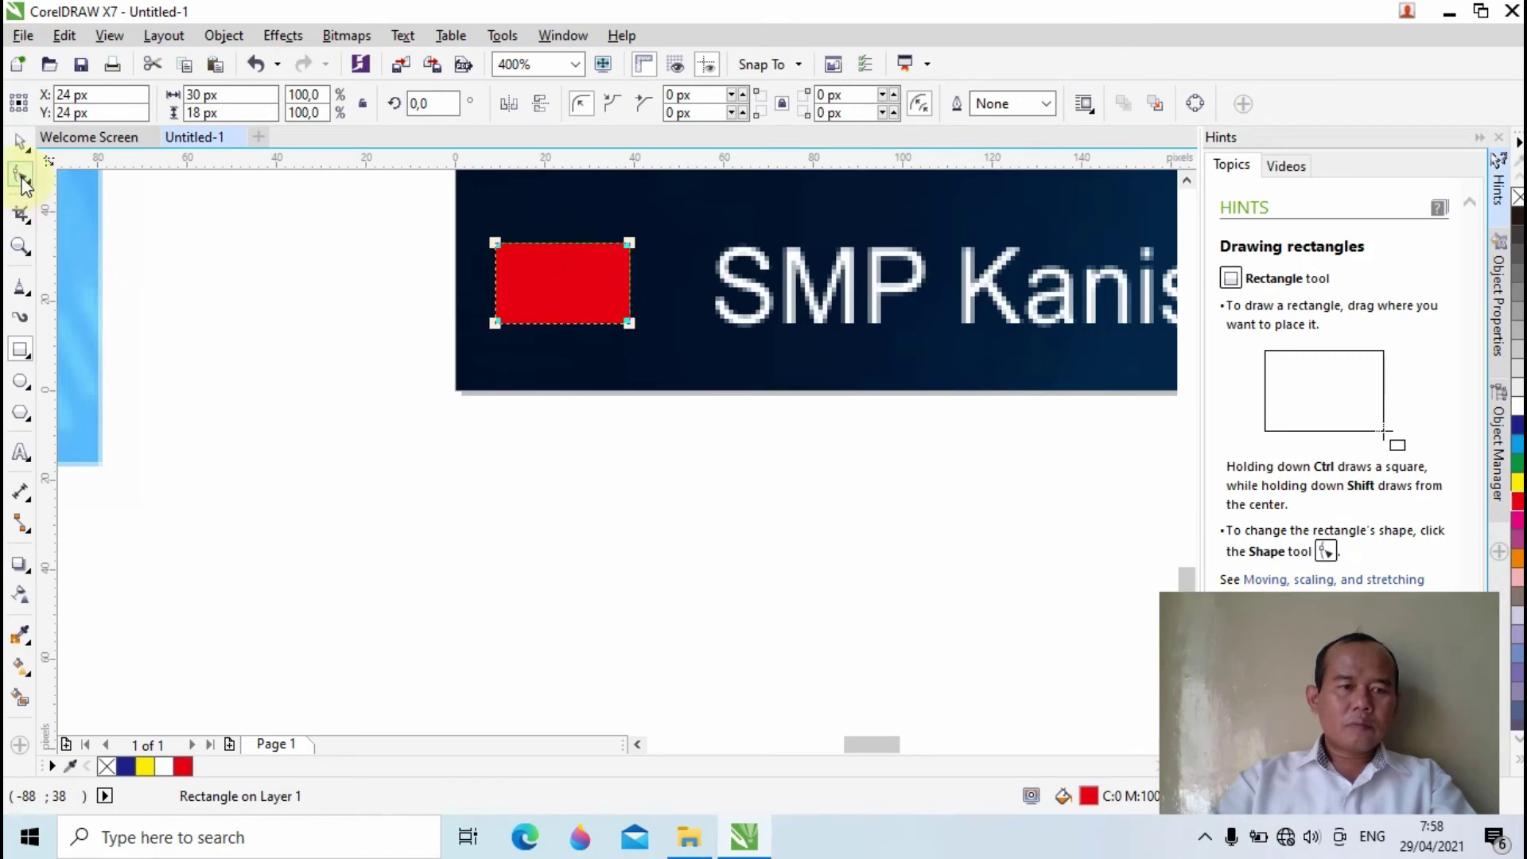
{"action": "left_click", "coordinate": [501, 244]}
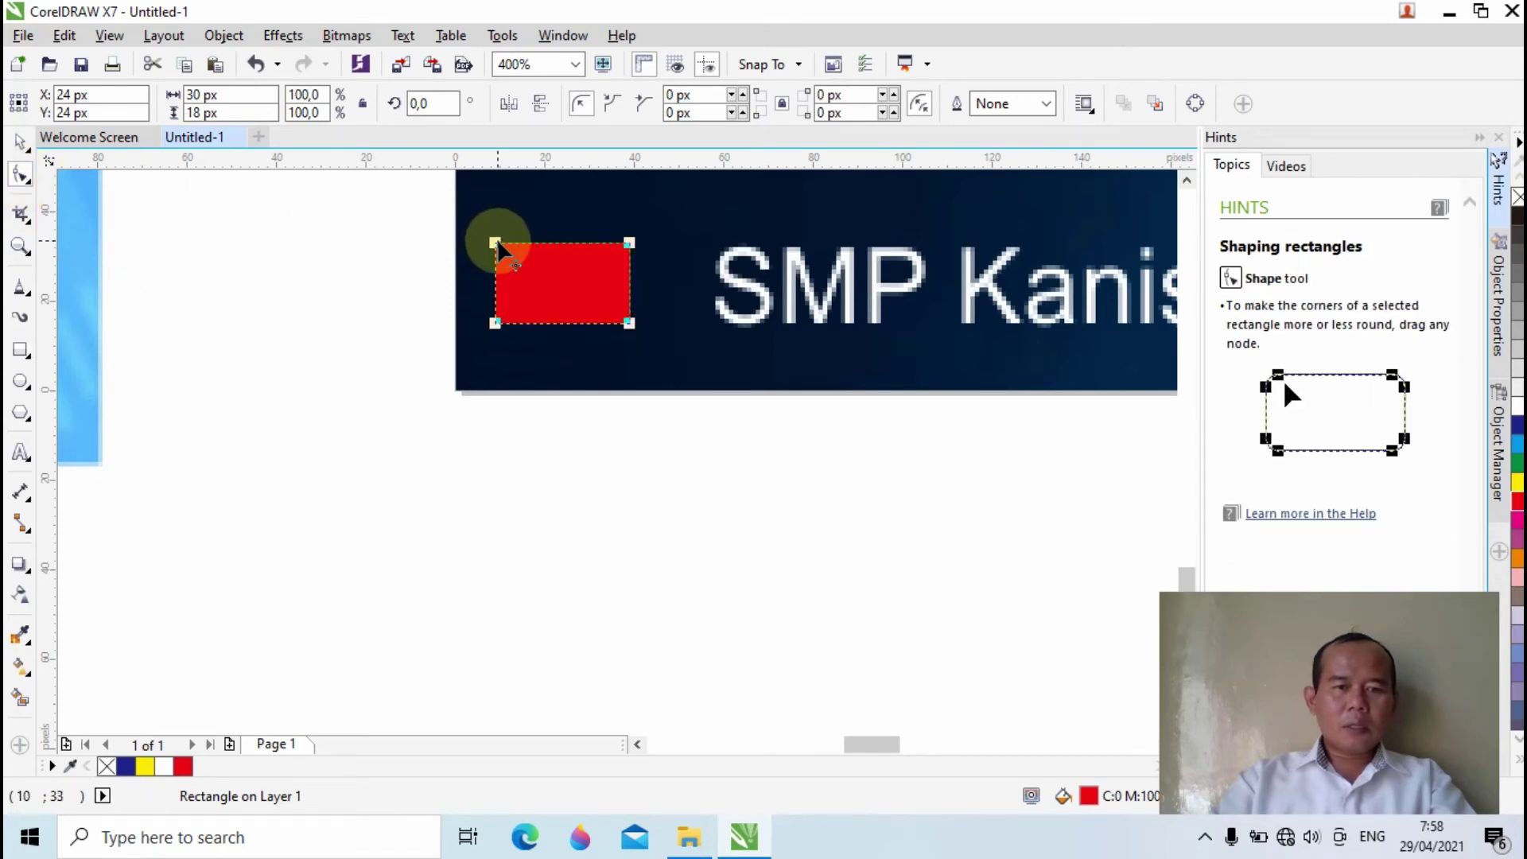
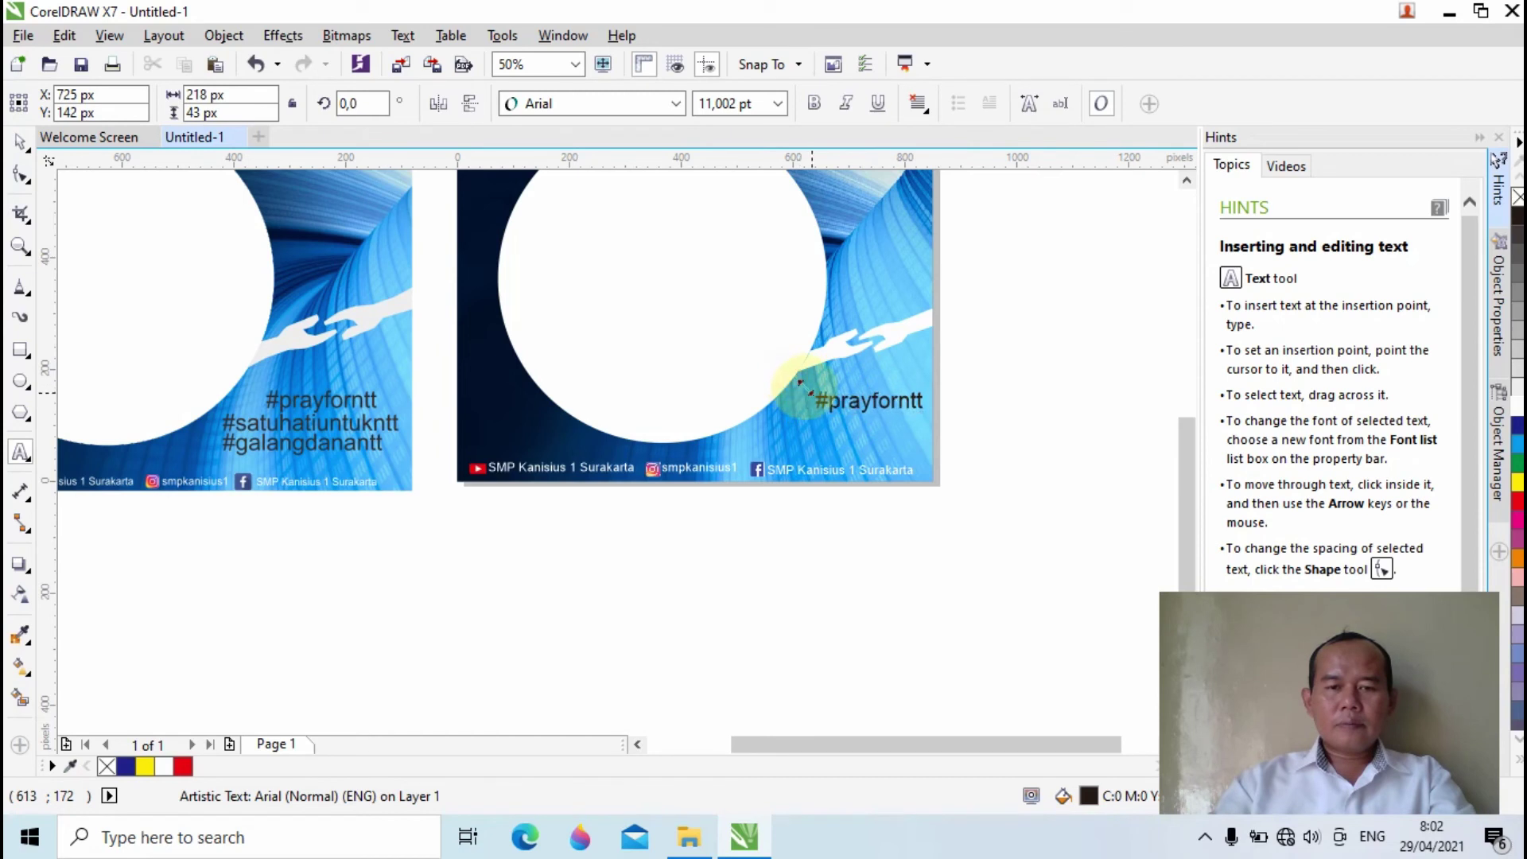
Shrink the "#prayforntt" text to about 180 px wide and move it slightly up beneath the reaching hands
{"action": "left_click_drag", "start_coordinate": [800, 384], "coordinate": [822, 389]}
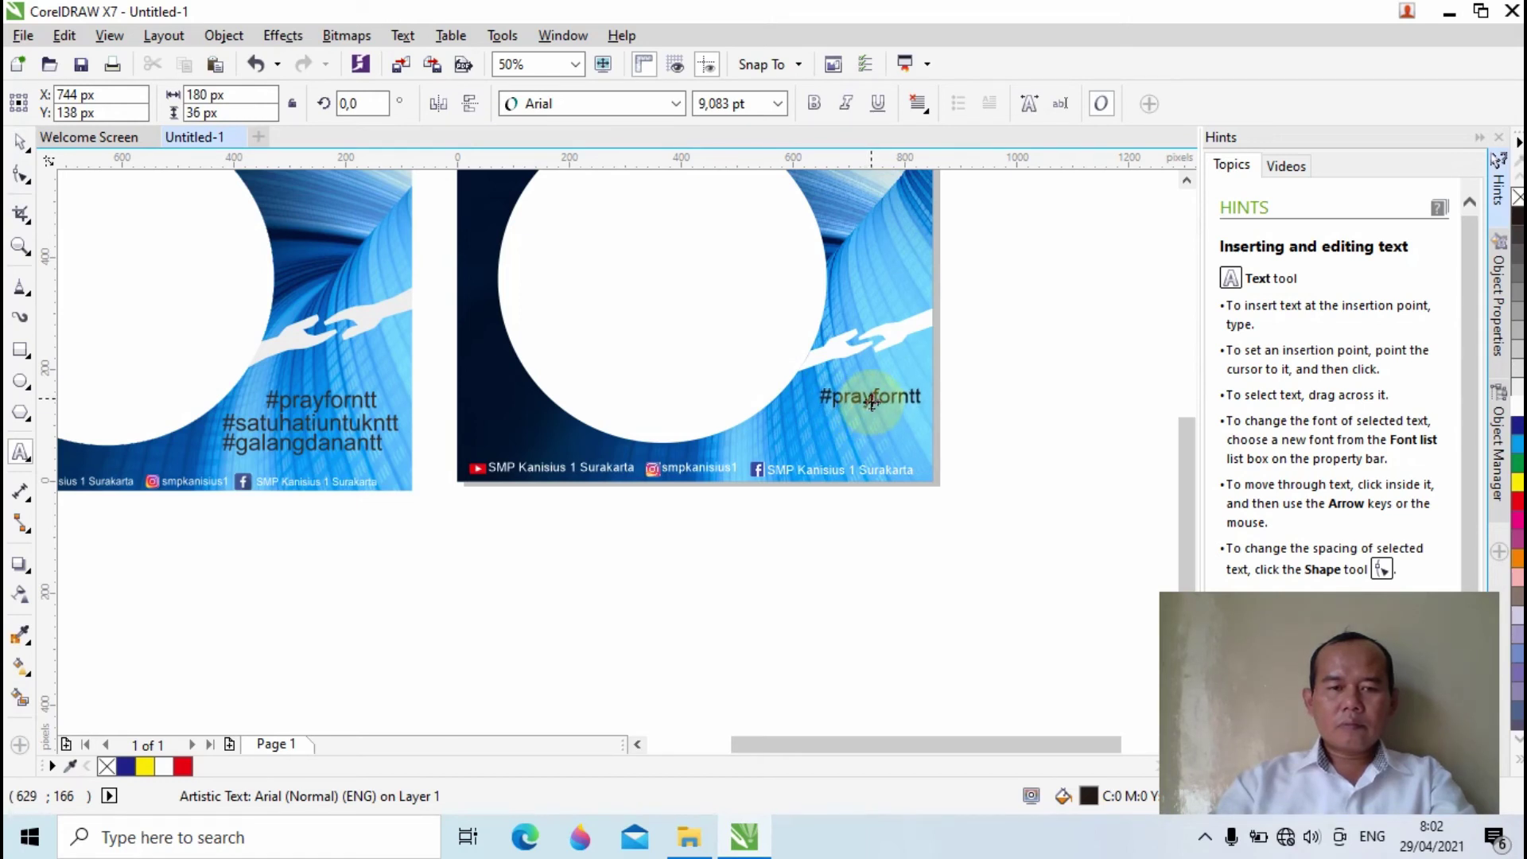
{"action": "left_click", "coordinate": [872, 401]}
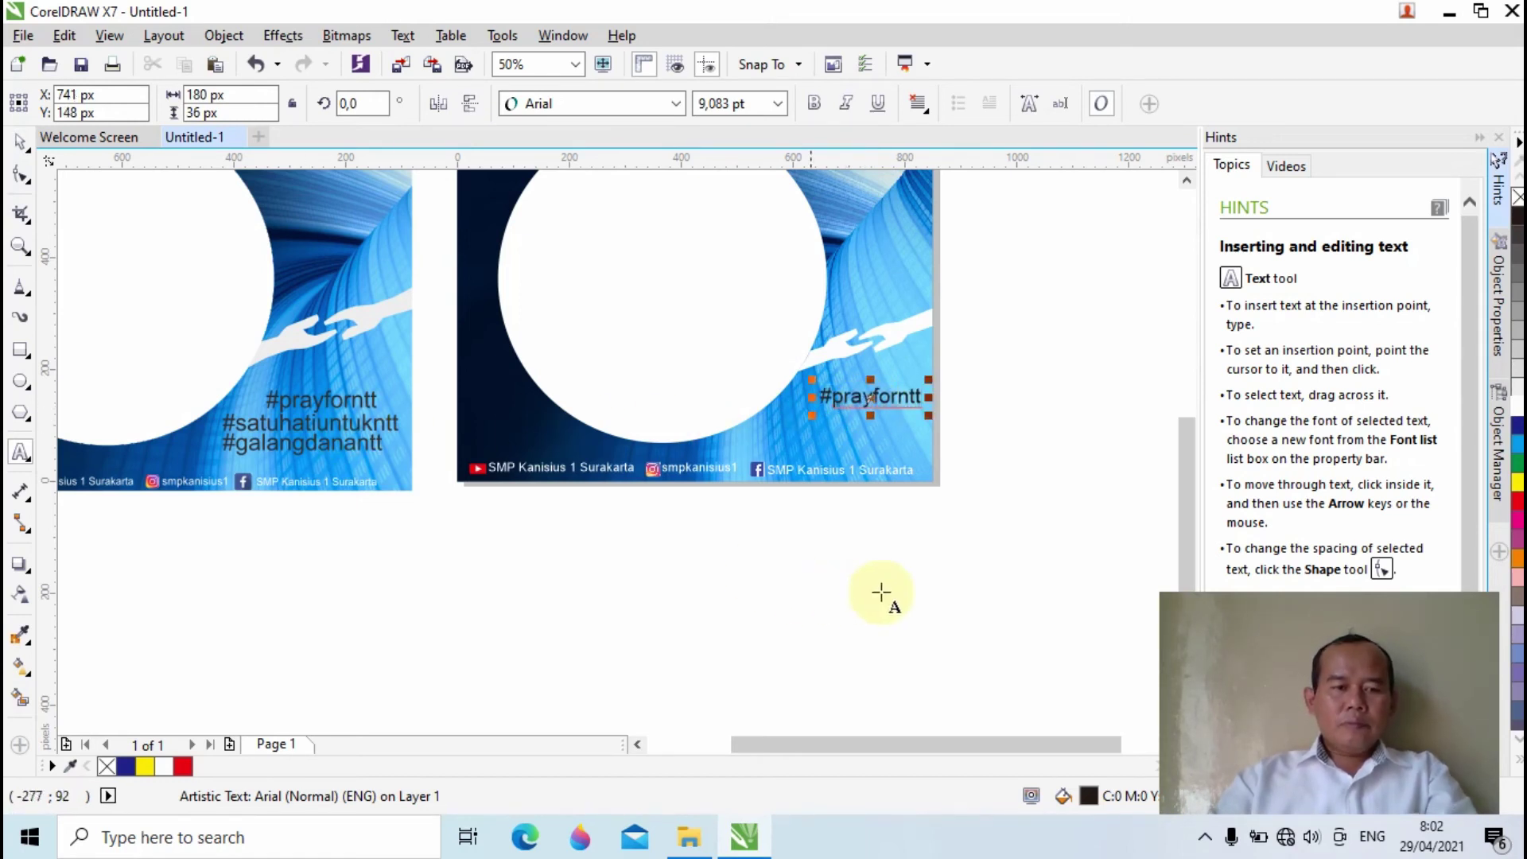
Add the artistic text "#satuhatiuntukntt" below "#prayforntt" on the poster
{"action": "left_click", "coordinate": [832, 429]}
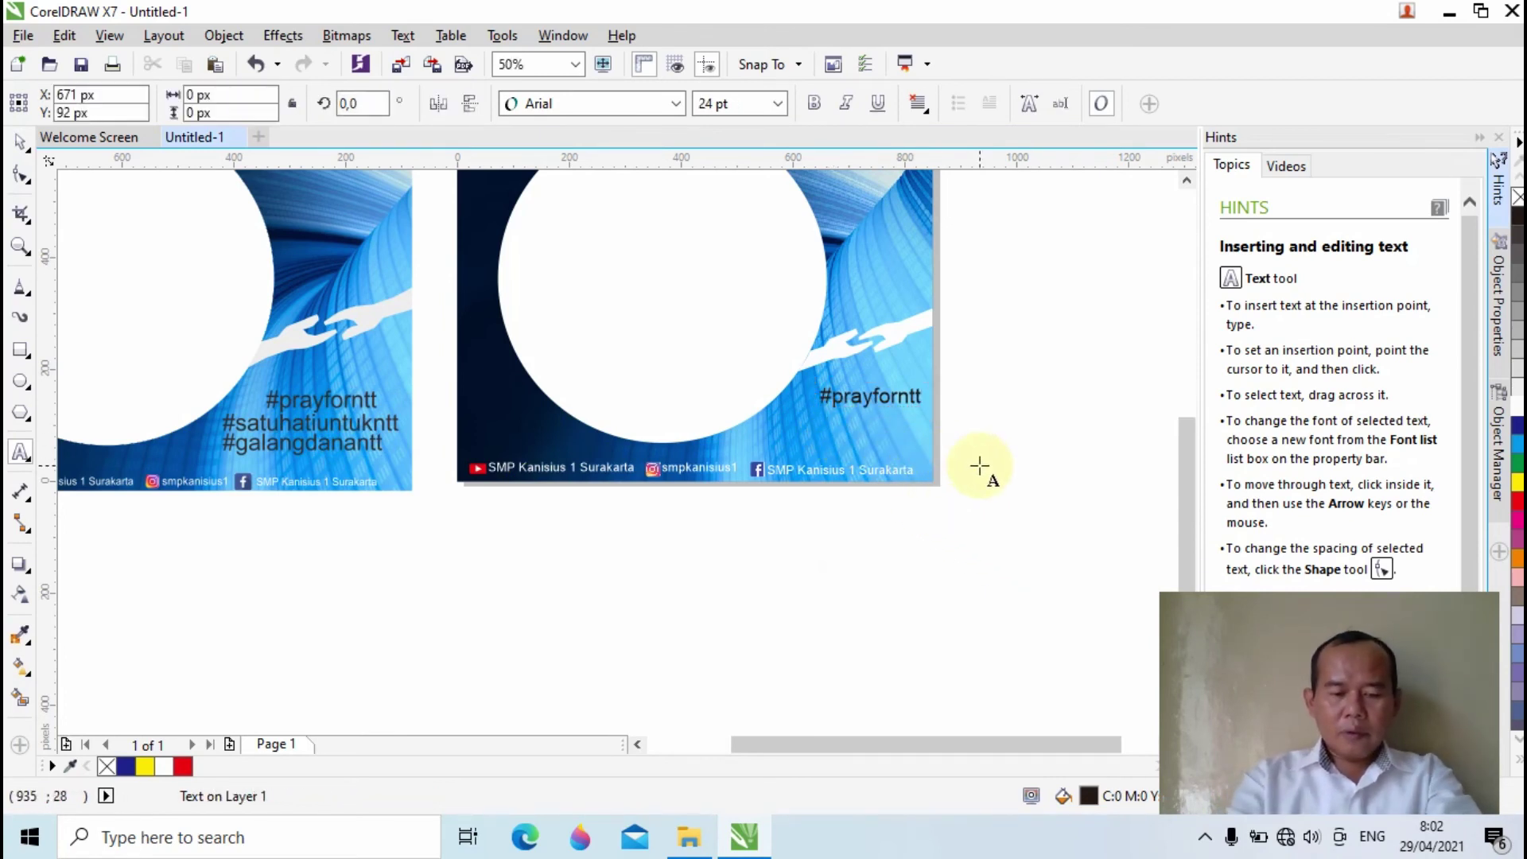
{"action": "type", "text": "#sa"}
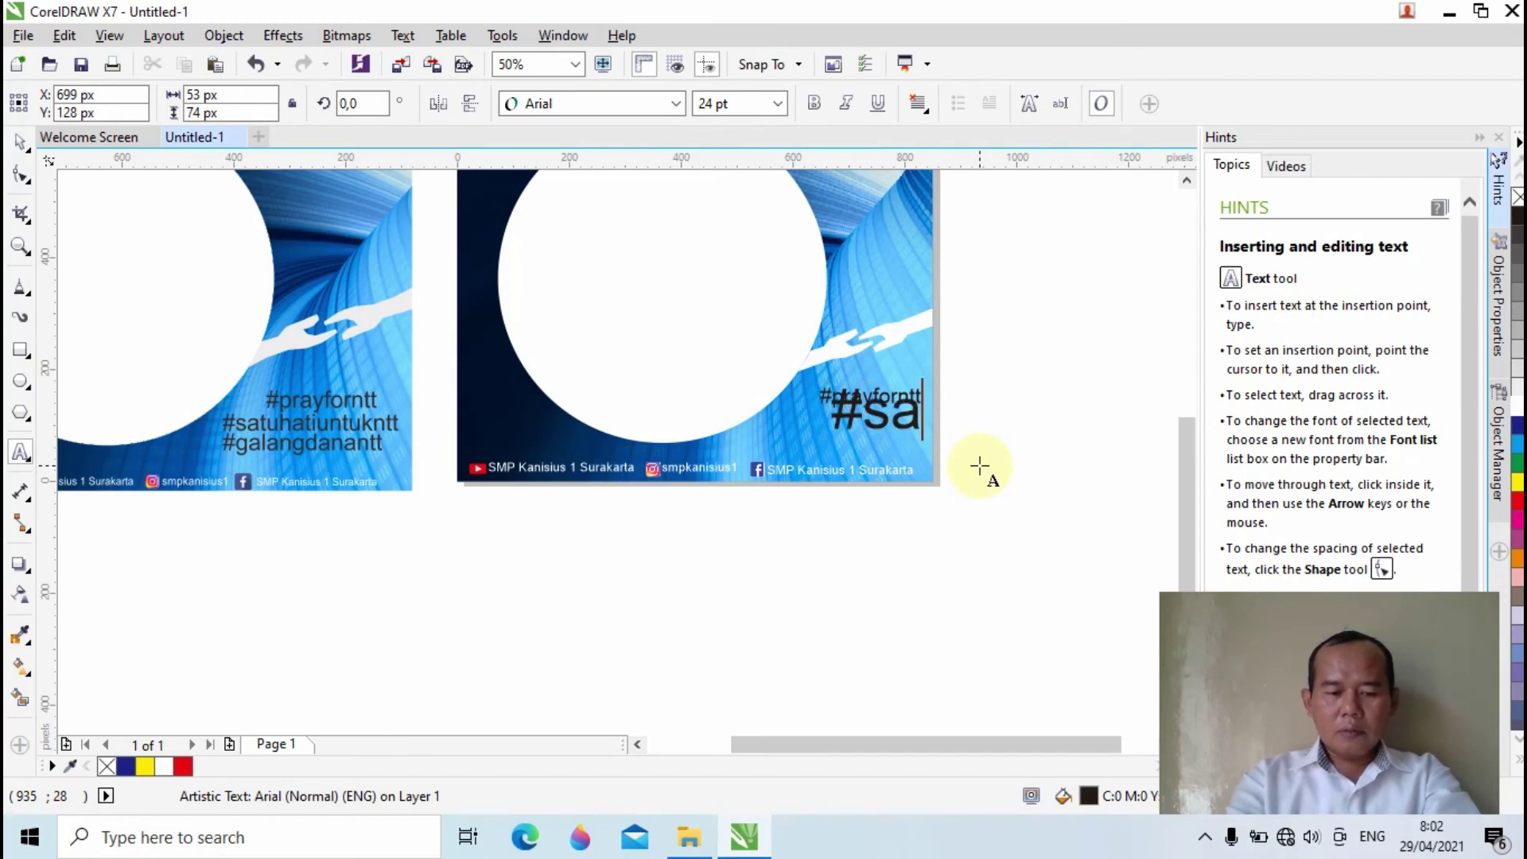
{"action": "type", "text": "tuhati"}
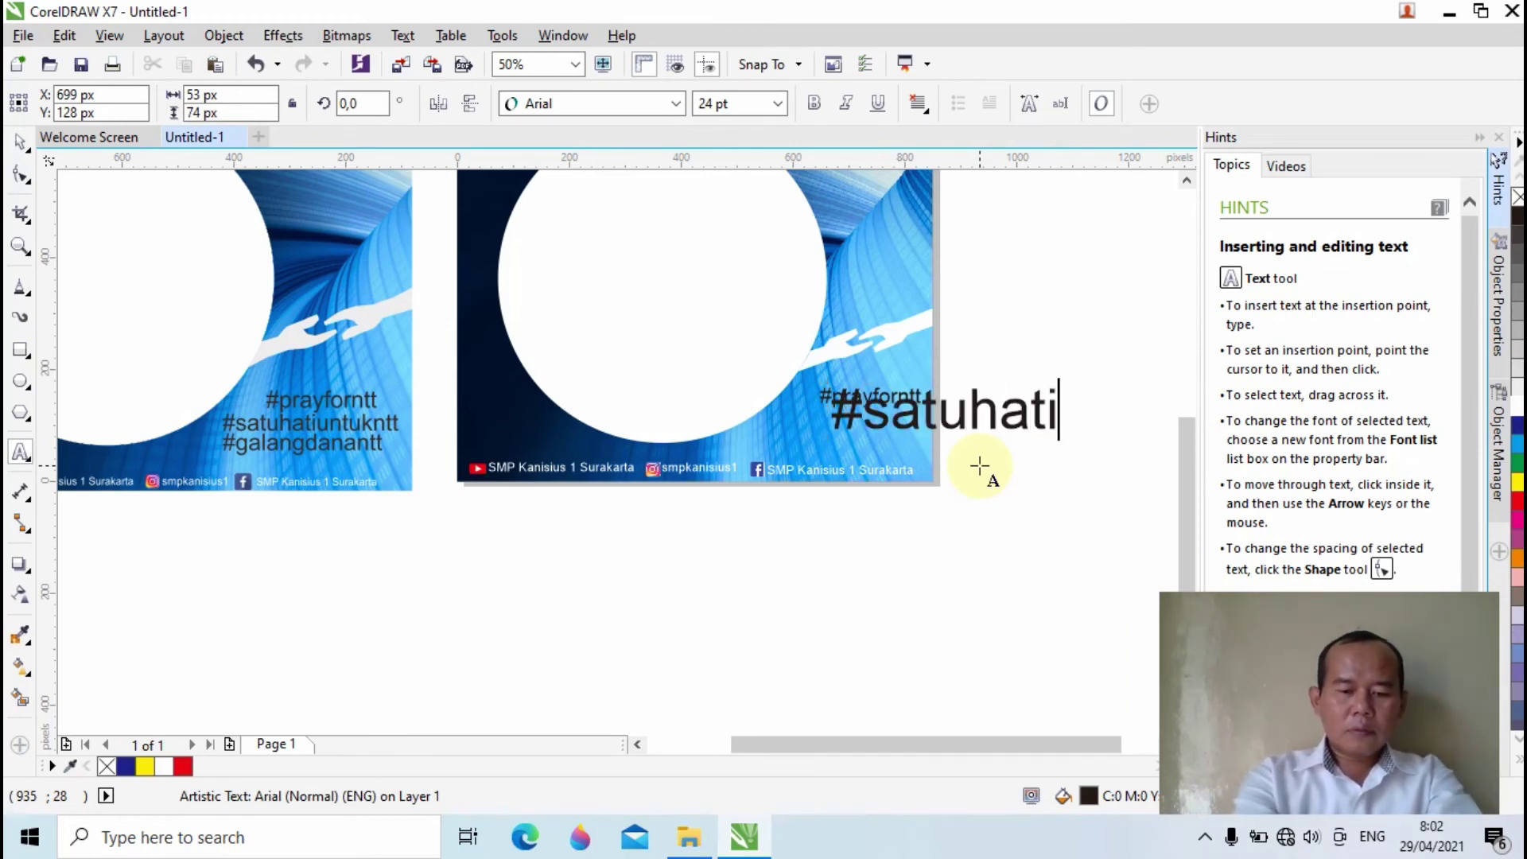
{"action": "type", "text": "untukntt"}
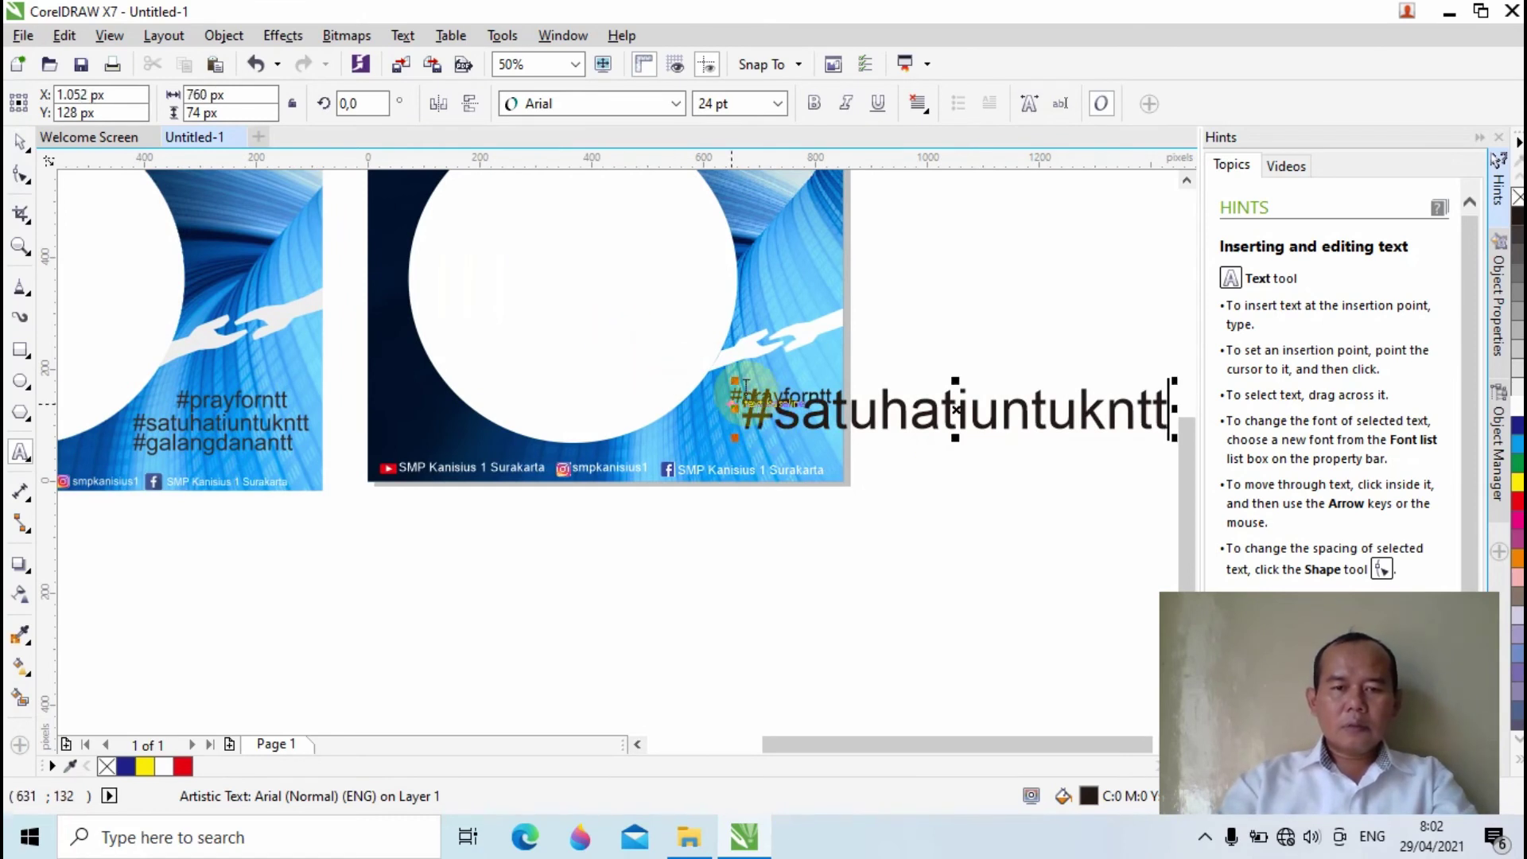
Shrink the "#satuhatiuntukntt" text to about 300 px wide and place it directly below "#prayforntt", inside the poster's edge
{"action": "left_click_drag", "start_coordinate": [732, 382], "coordinate": [862, 406]}
{"action": "left_click", "coordinate": [1072, 416]}
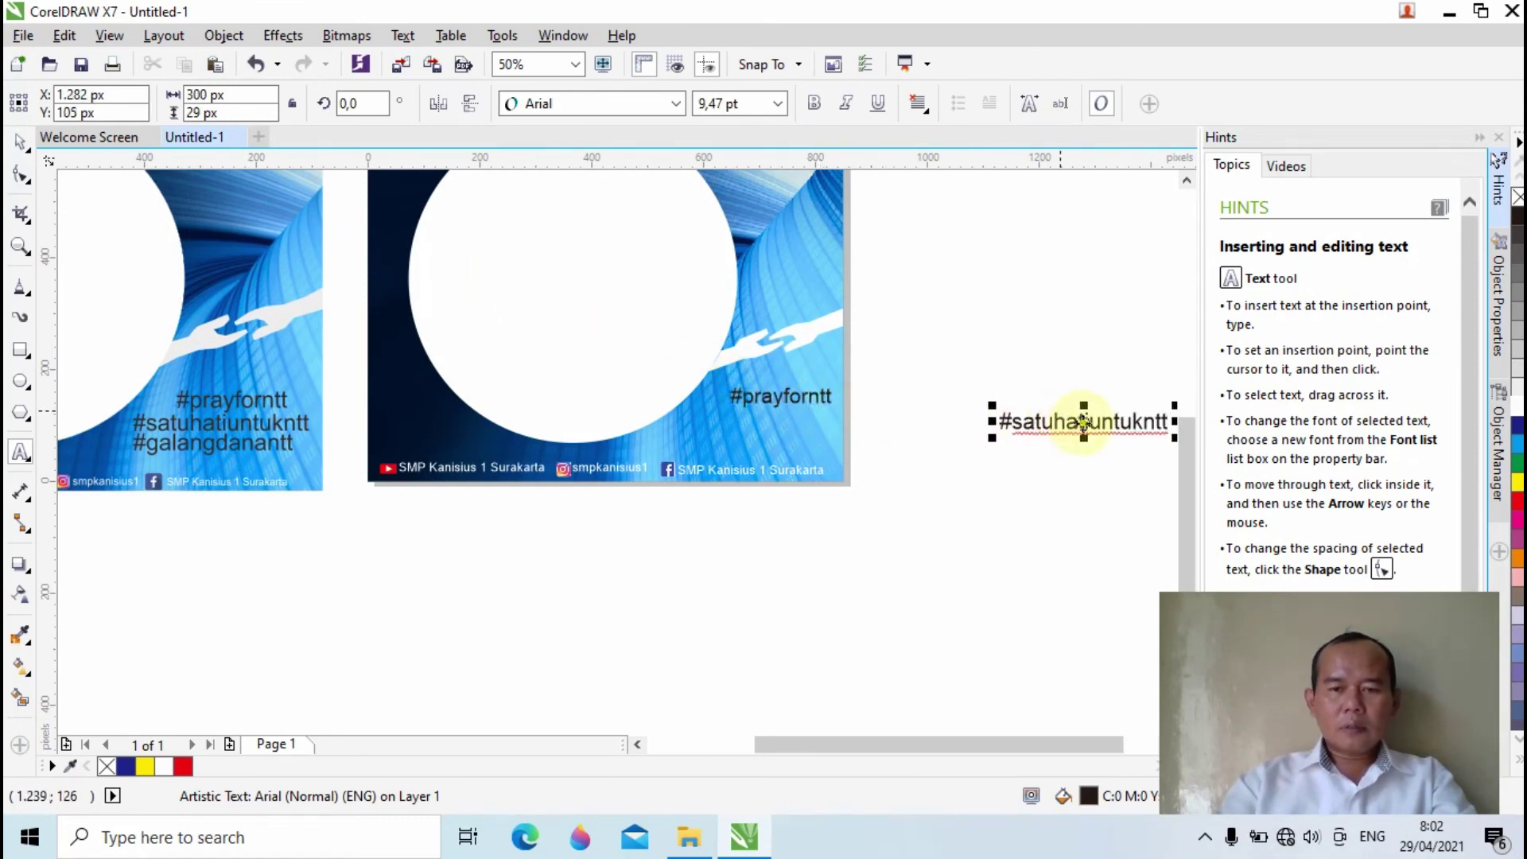
{"action": "left_click_drag", "start_coordinate": [1083, 422], "coordinate": [756, 419]}
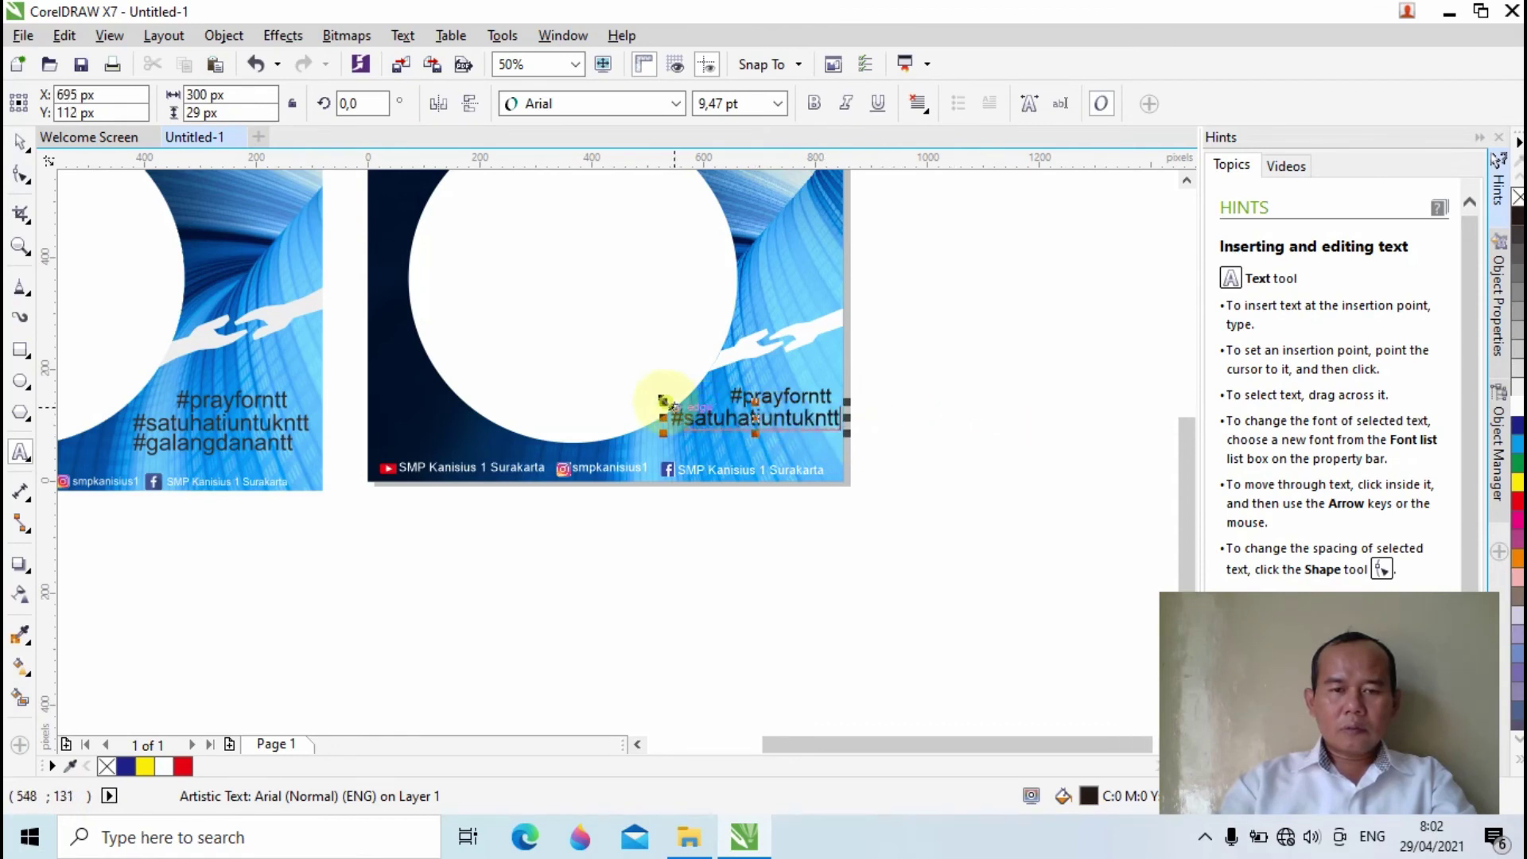
{"action": "left_click_drag", "start_coordinate": [664, 400], "coordinate": [665, 402]}
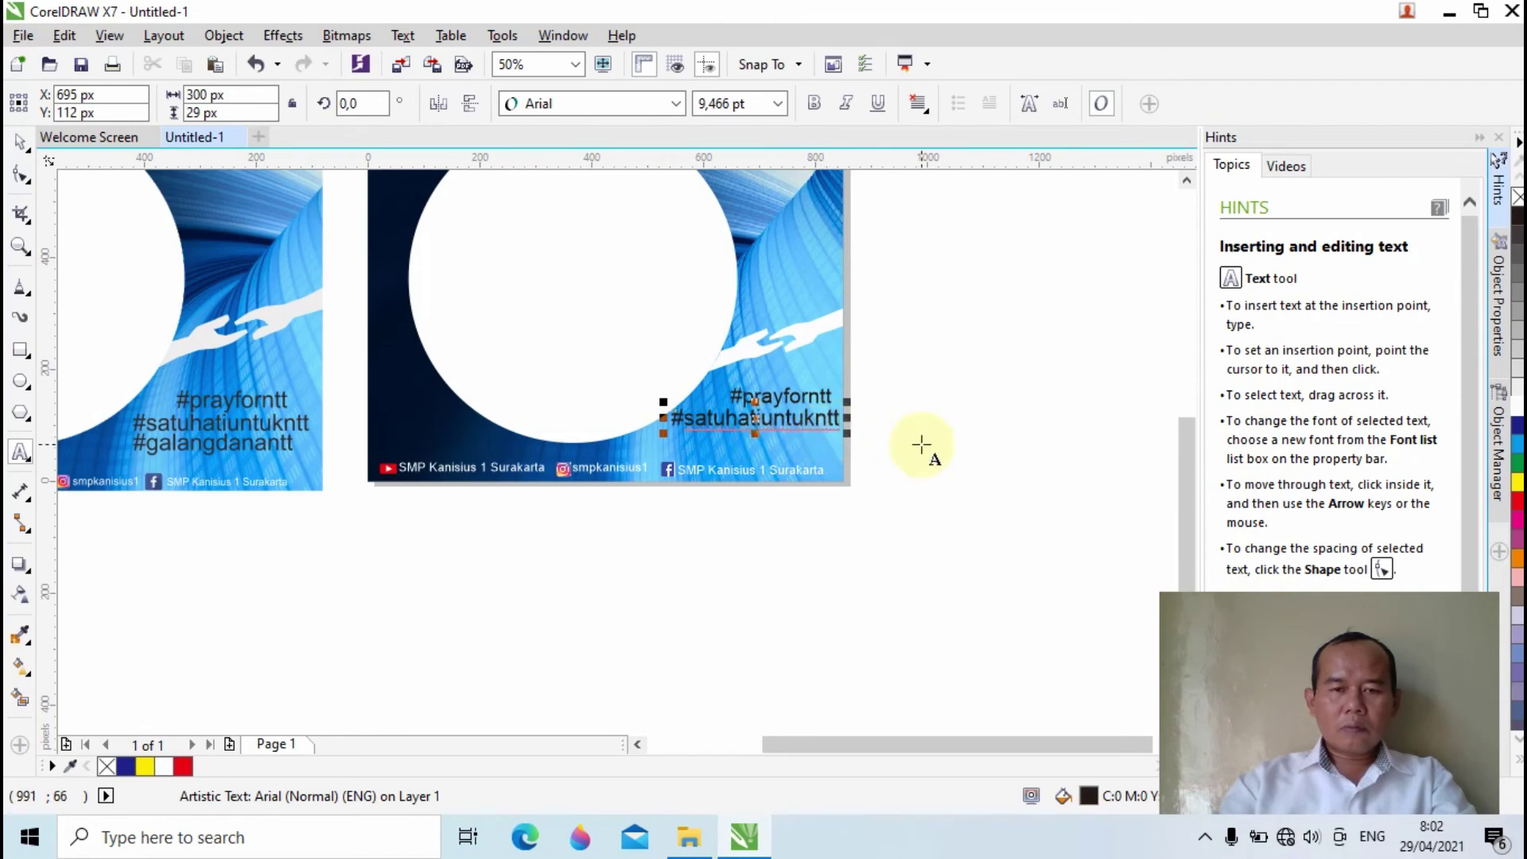
Move "#prayforntt" to about X 751, Y 150 px so its end lines up with the end of "#satuhatiuntukntt"
{"action": "left_click", "coordinate": [24, 143]}
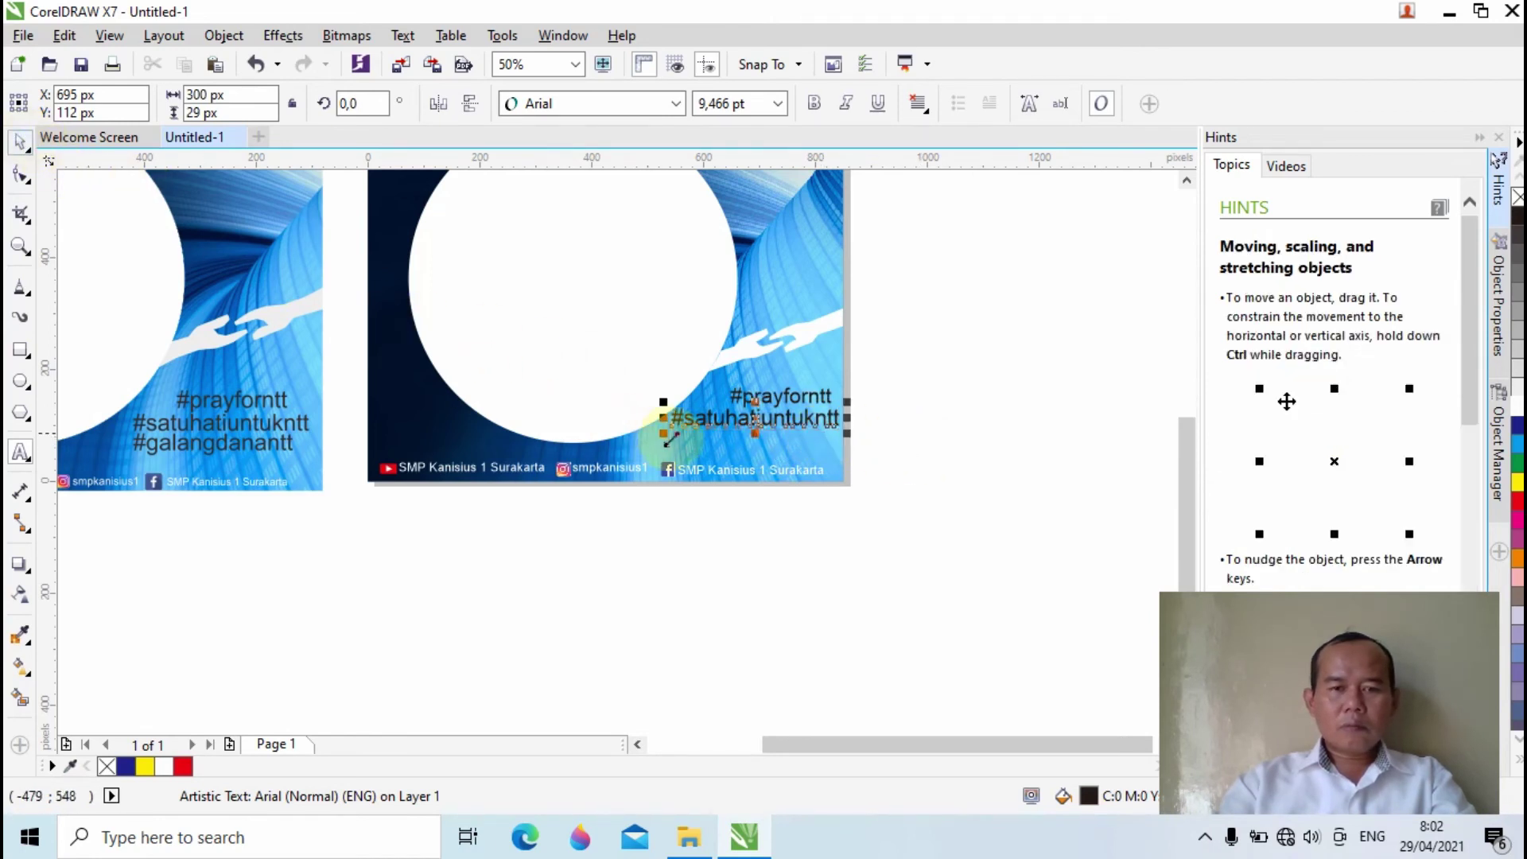
{"action": "left_click", "coordinate": [758, 426]}
{"action": "left_click", "coordinate": [927, 447]}
{"action": "left_click", "coordinate": [826, 401]}
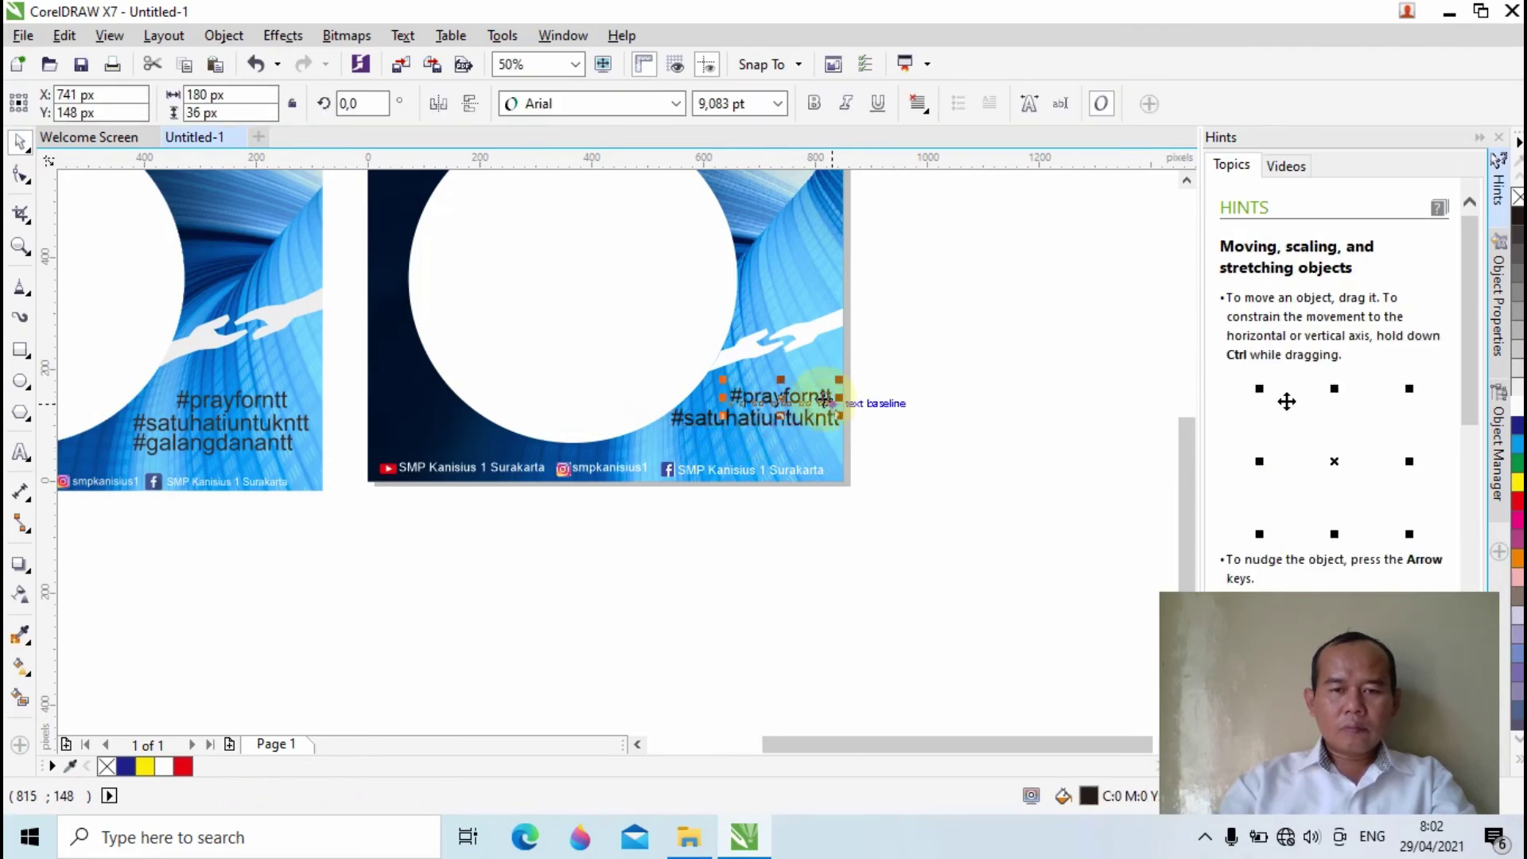
{"action": "scroll", "coordinate": [804, 401], "scroll_direction": "up", "scroll_amount": 2}
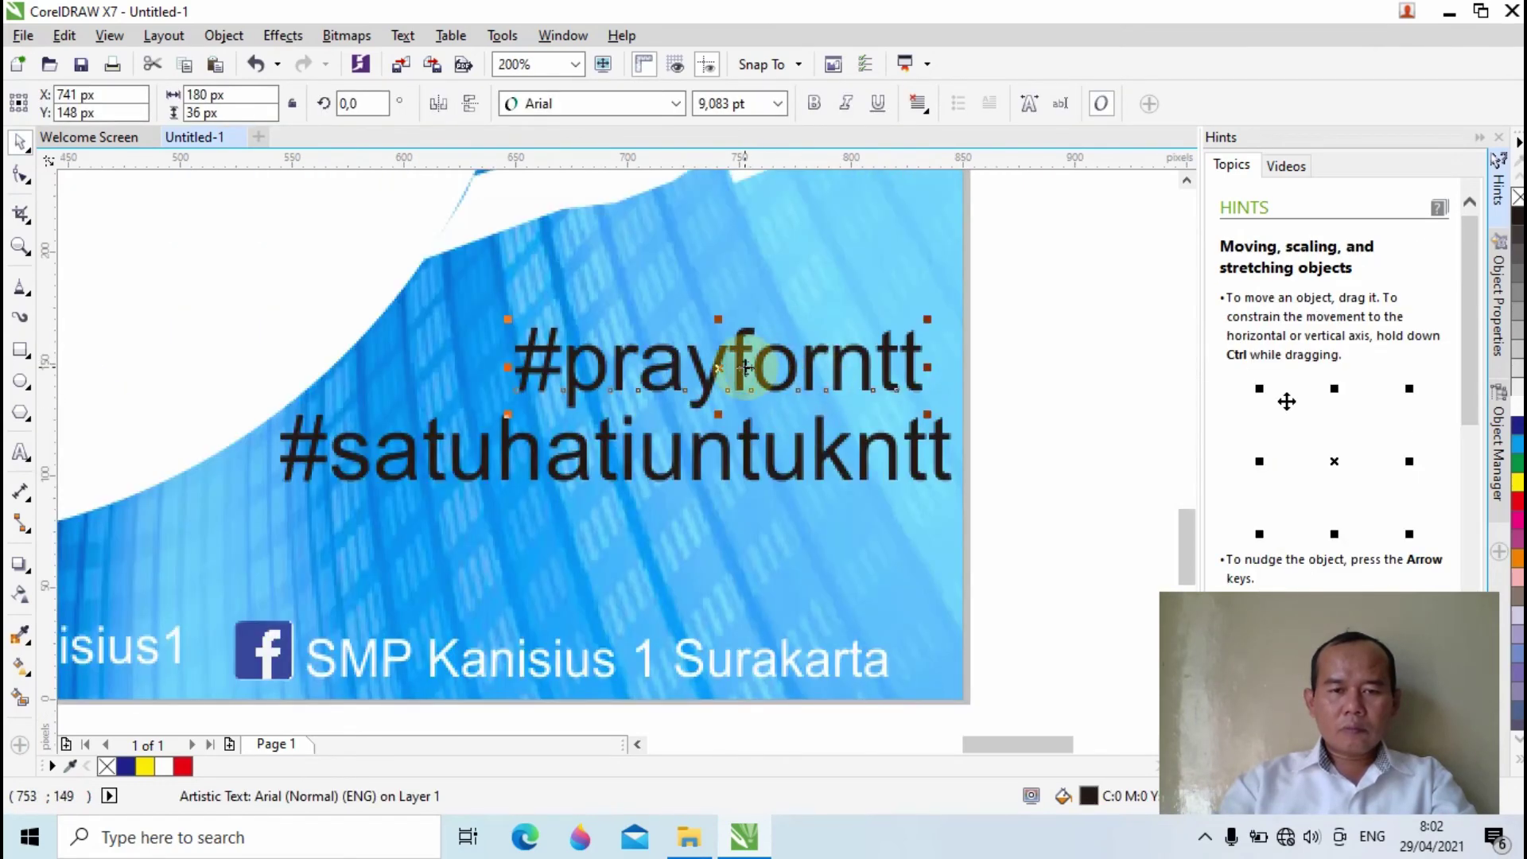
{"action": "left_click_drag", "start_coordinate": [722, 366], "coordinate": [742, 366]}
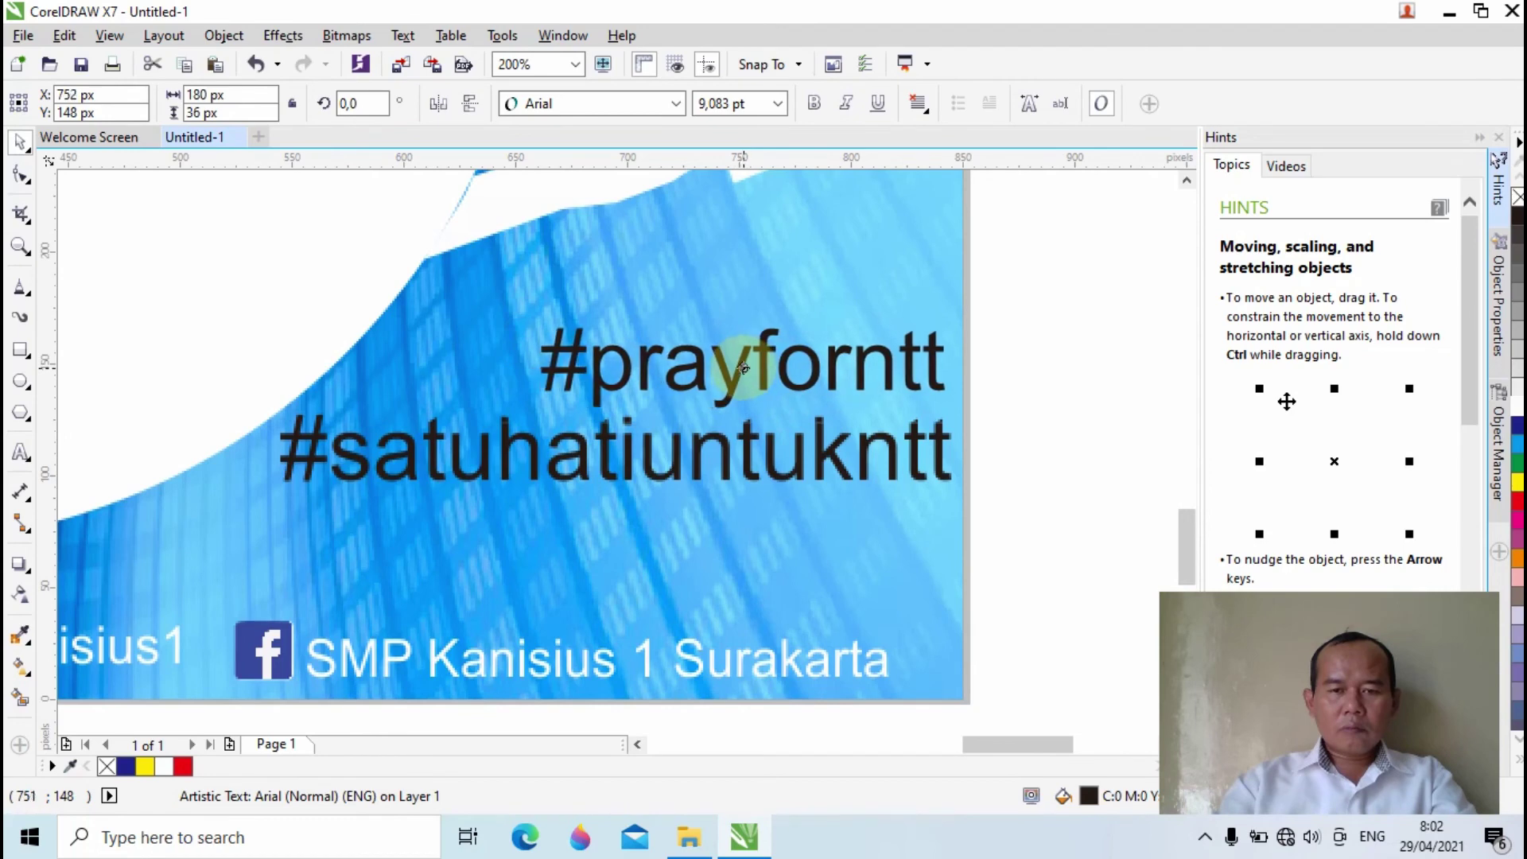
{"action": "left_click", "coordinate": [729, 438]}
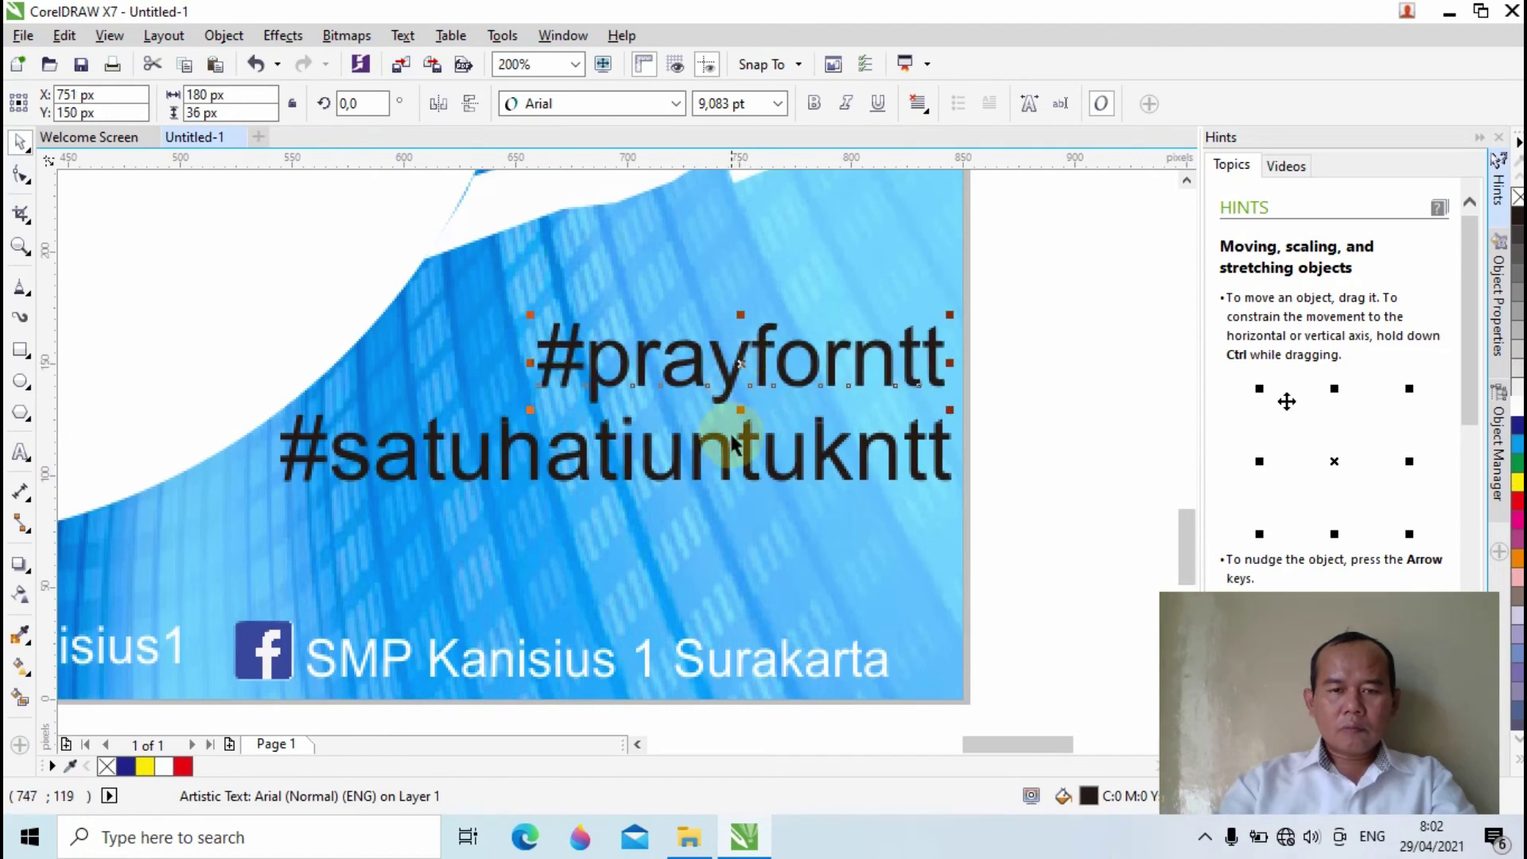
{"action": "left_click_drag", "start_coordinate": [732, 440], "coordinate": [746, 452]}
{"action": "key", "text": "ctrl+z"}
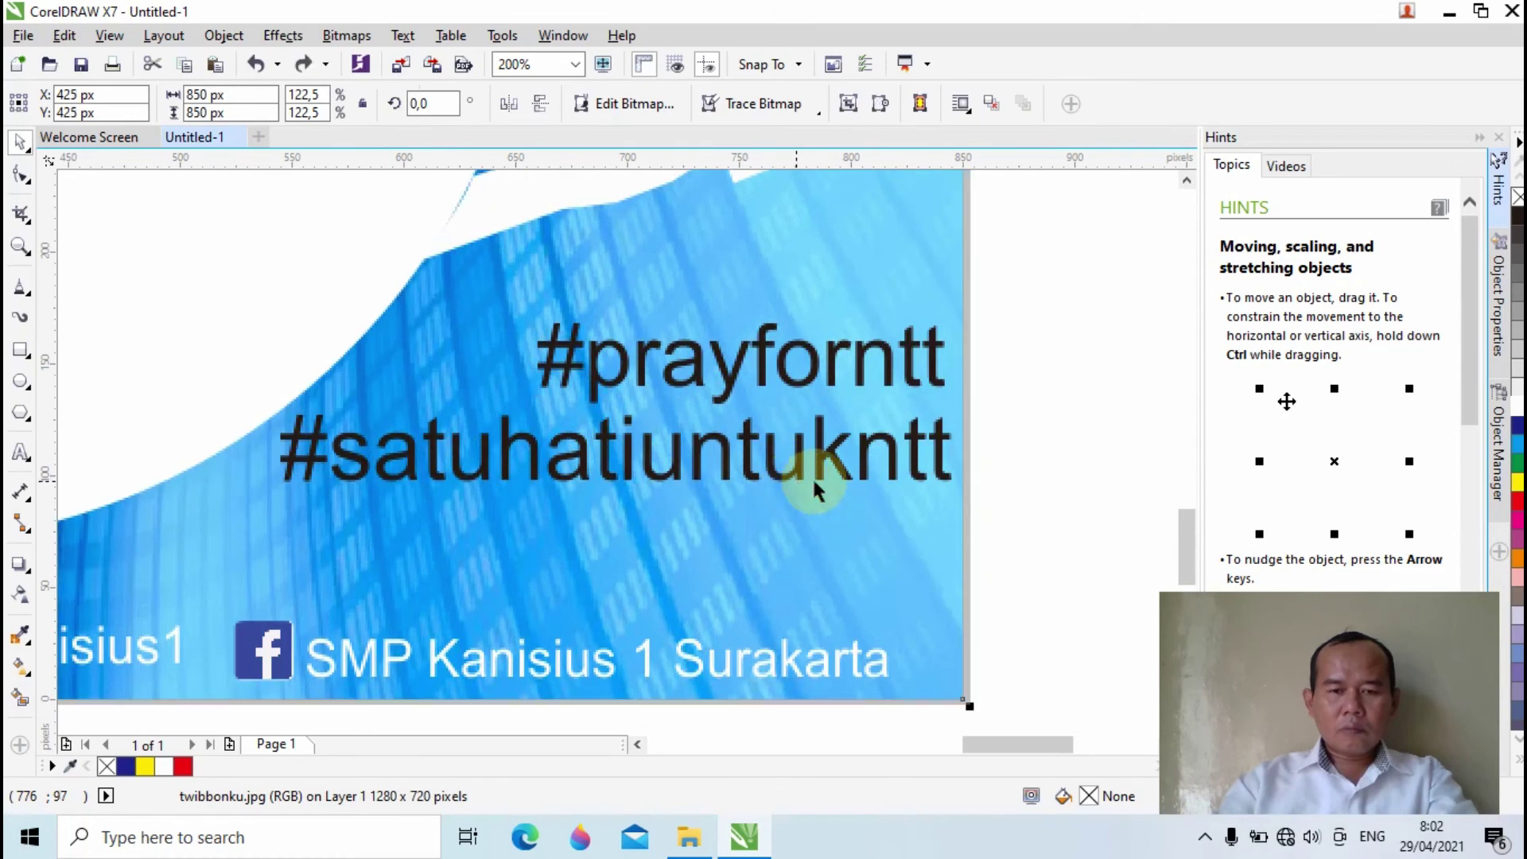
{"action": "left_click", "coordinate": [1015, 437]}
{"action": "left_click", "coordinate": [929, 461]}
{"action": "left_click", "coordinate": [845, 455]}
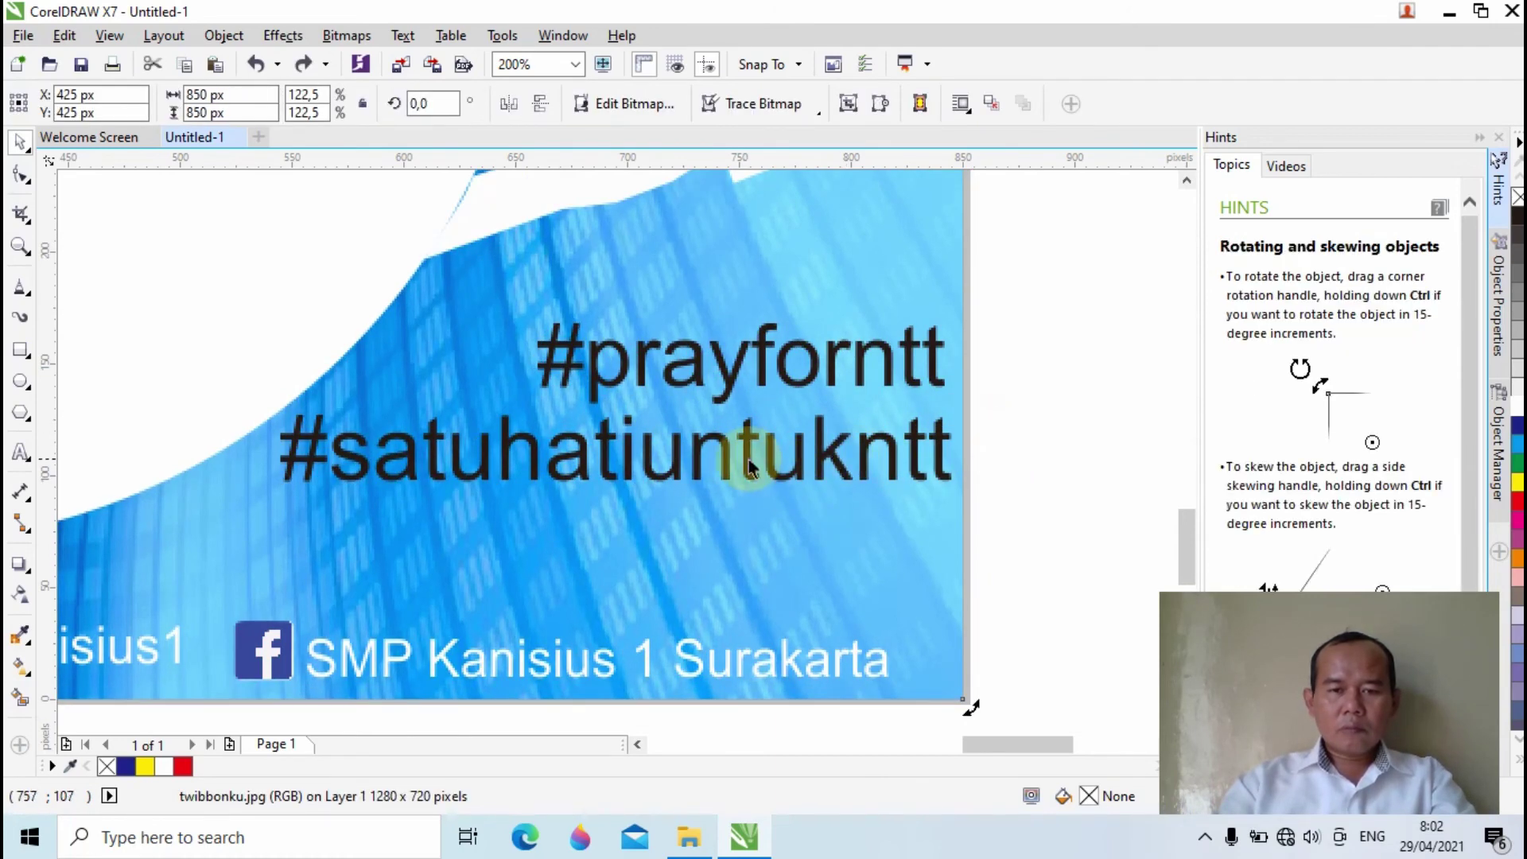
{"action": "scroll", "coordinate": [752, 468], "scroll_direction": "down", "scroll_amount": 2}
{"action": "scroll", "coordinate": [748, 455], "scroll_direction": "down", "scroll_amount": 2}
{"action": "left_click", "coordinate": [879, 460]}
{"action": "scroll", "coordinate": [680, 465], "scroll_direction": "up", "scroll_amount": 3}
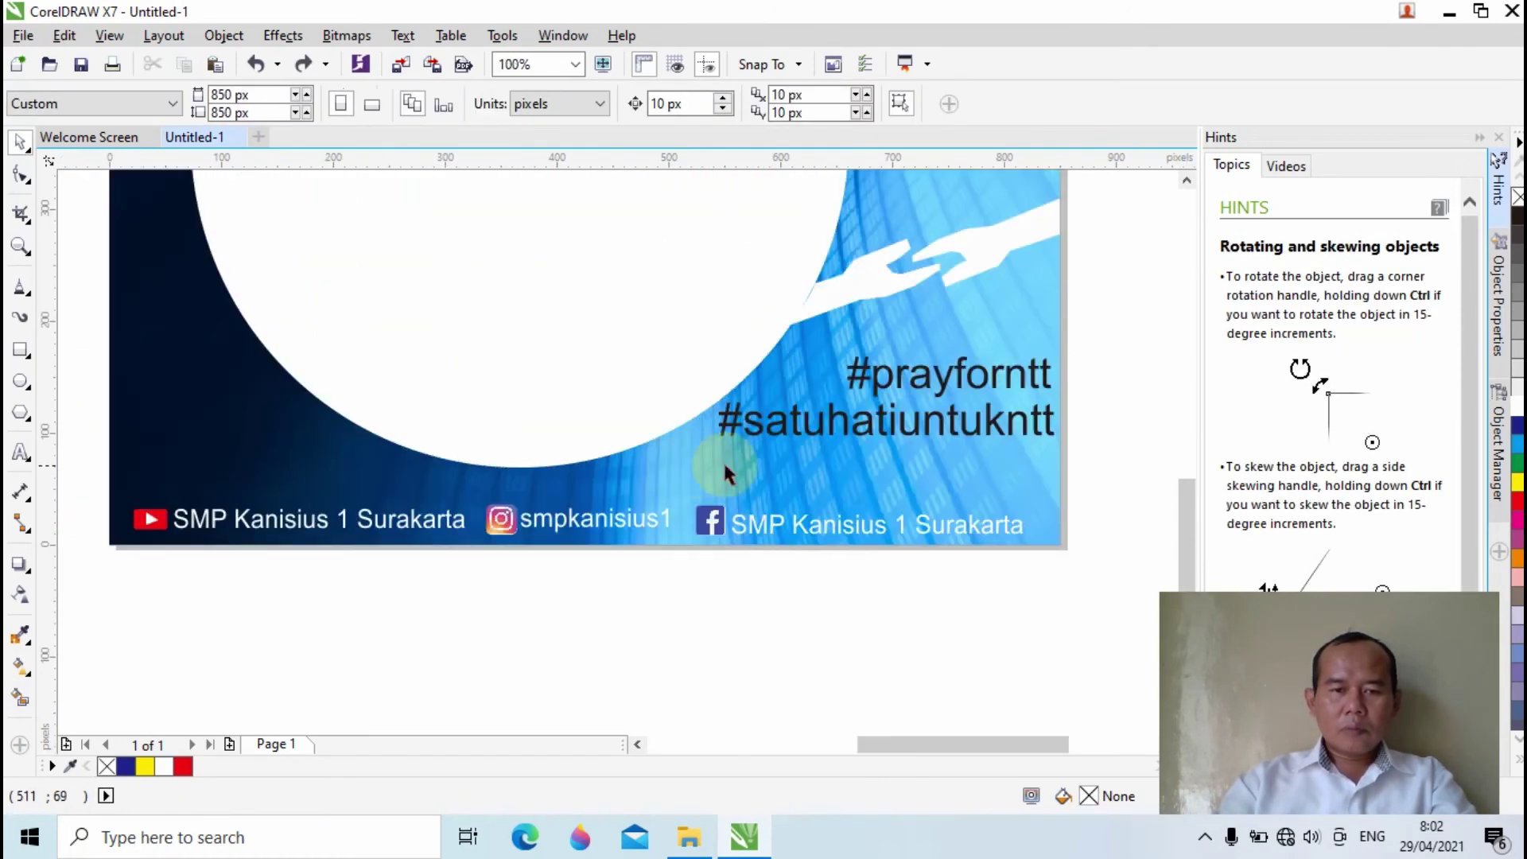
Add the third hashtag "#galangdanantt" as artistic text in the poster's lower-right area, matching the reference poster
{"action": "scroll", "coordinate": [722, 460], "scroll_direction": "down", "scroll_amount": 1}
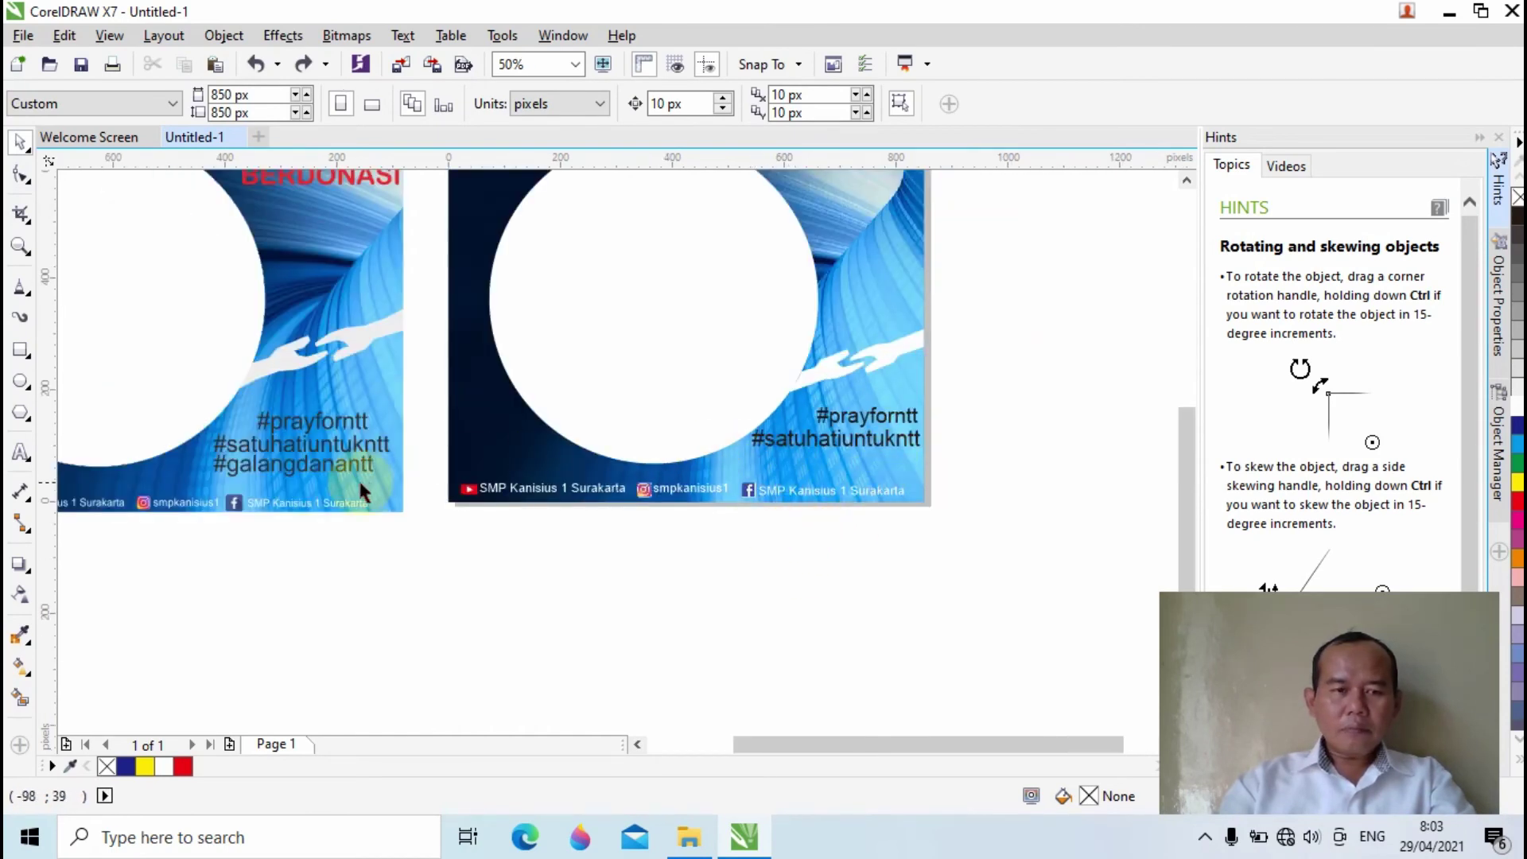
{"action": "left_click", "coordinate": [334, 475]}
{"action": "left_click", "coordinate": [1015, 489]}
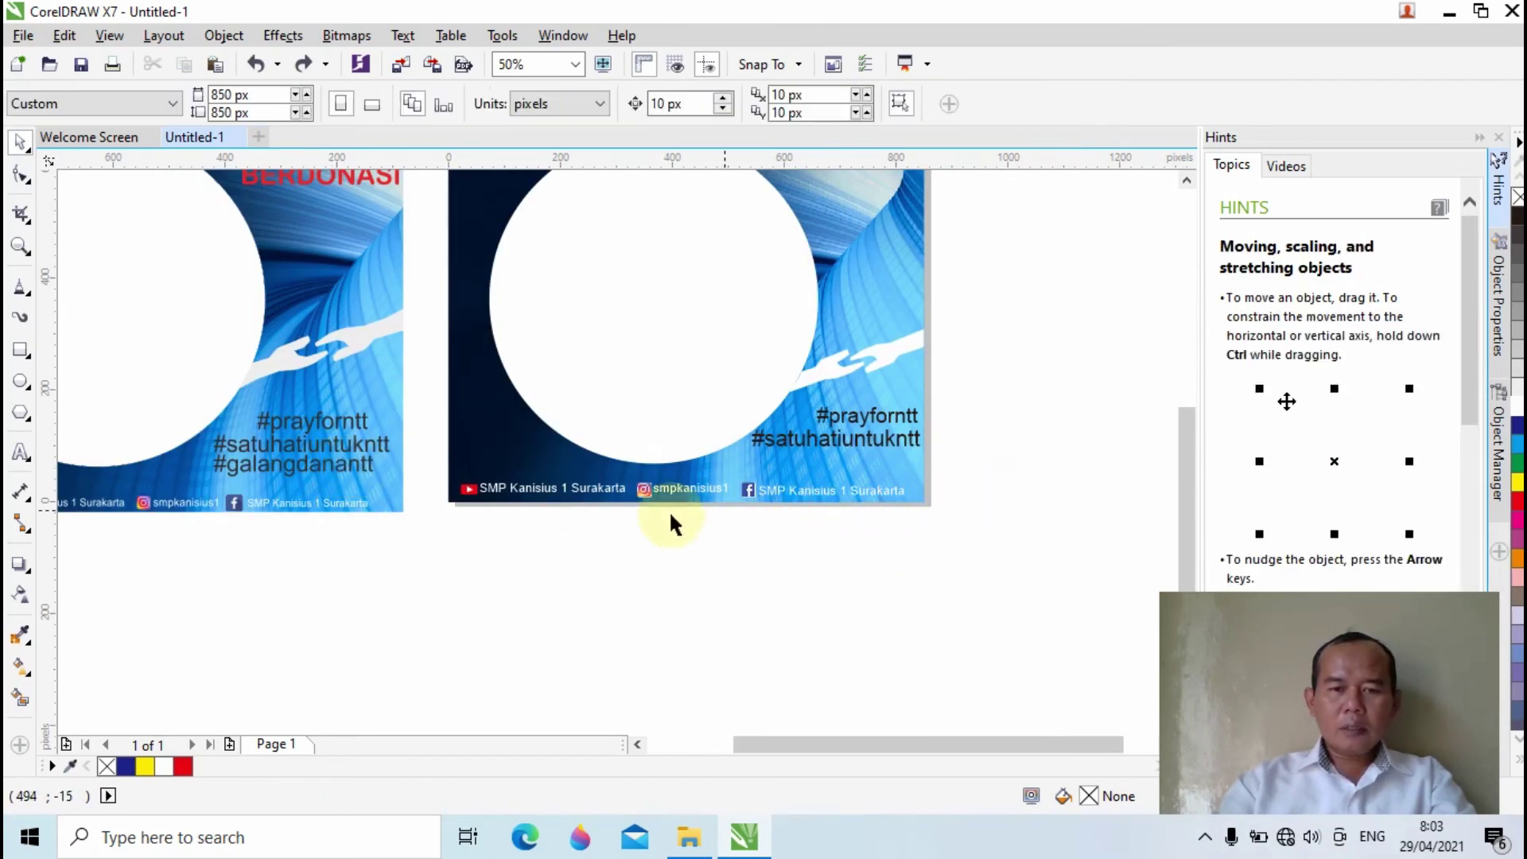
{"action": "left_click", "coordinate": [20, 452]}
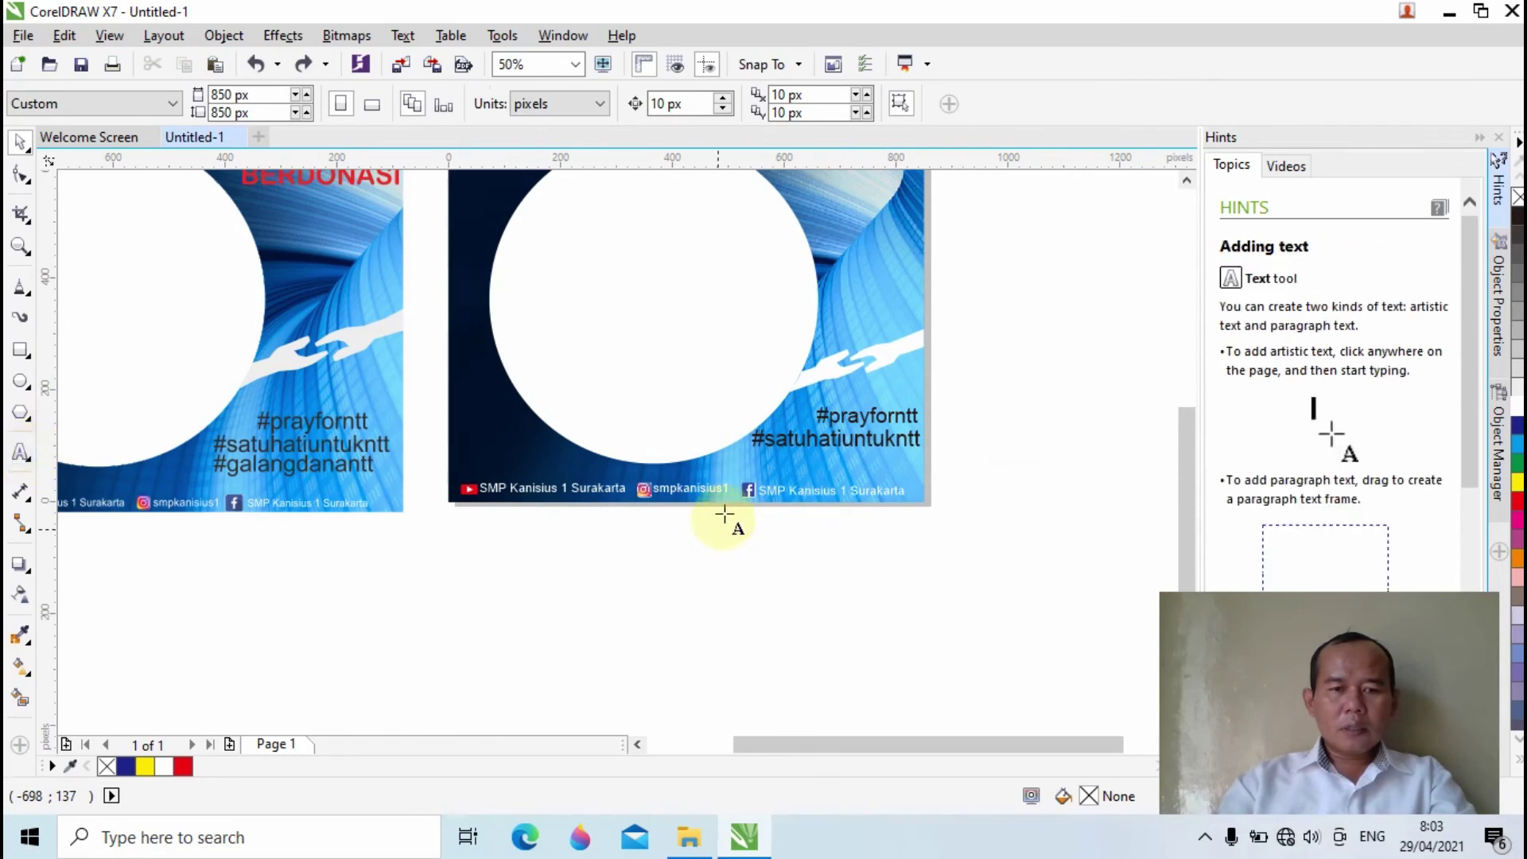
{"action": "left_click", "coordinate": [896, 492]}
{"action": "scroll", "coordinate": [958, 466], "scroll_direction": "up", "scroll_amount": 2}
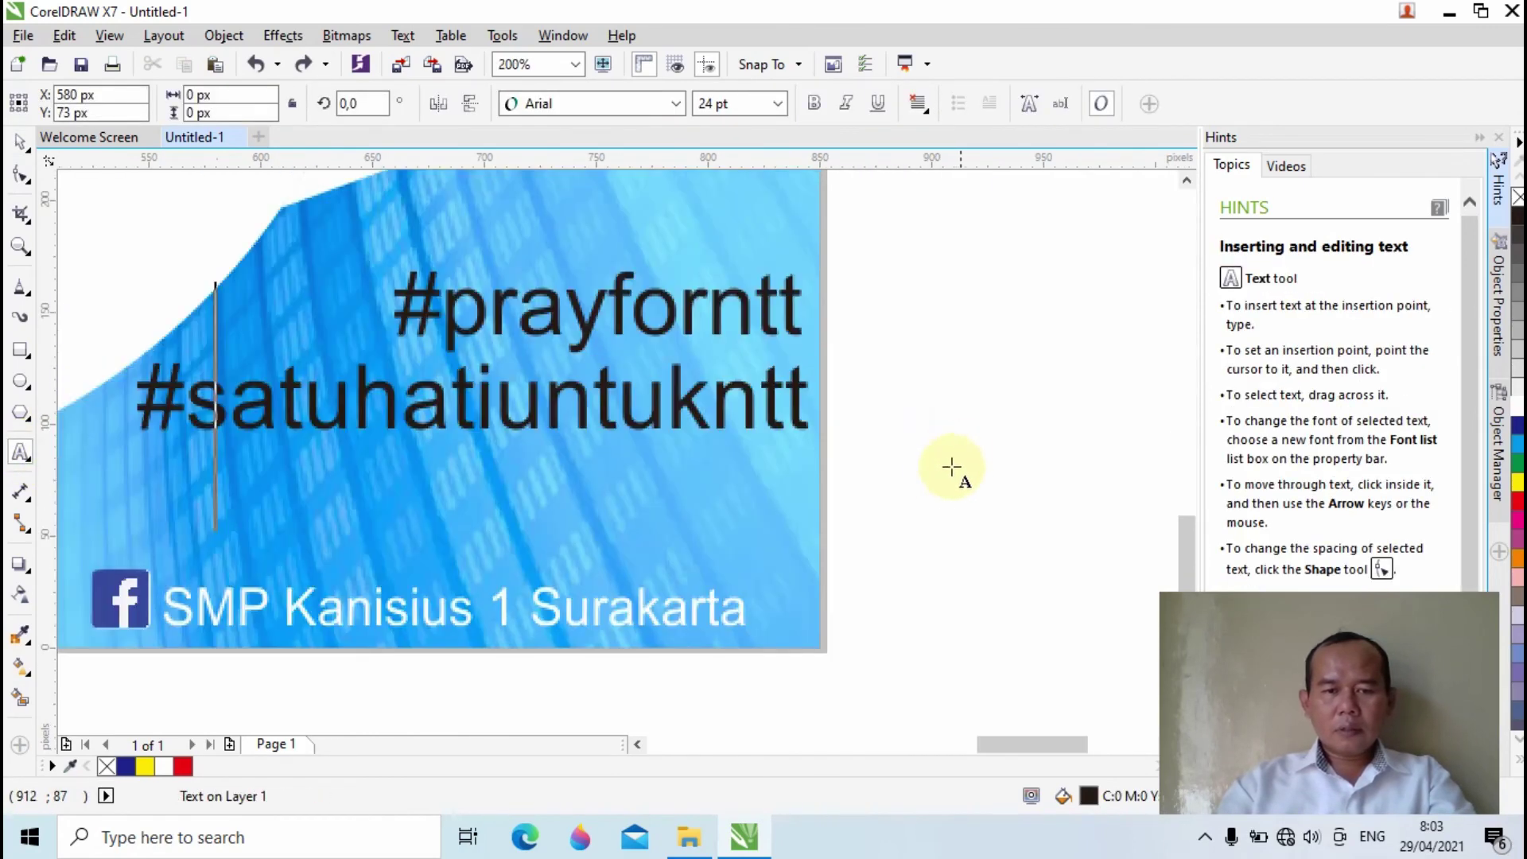
{"action": "type", "text": "#"}
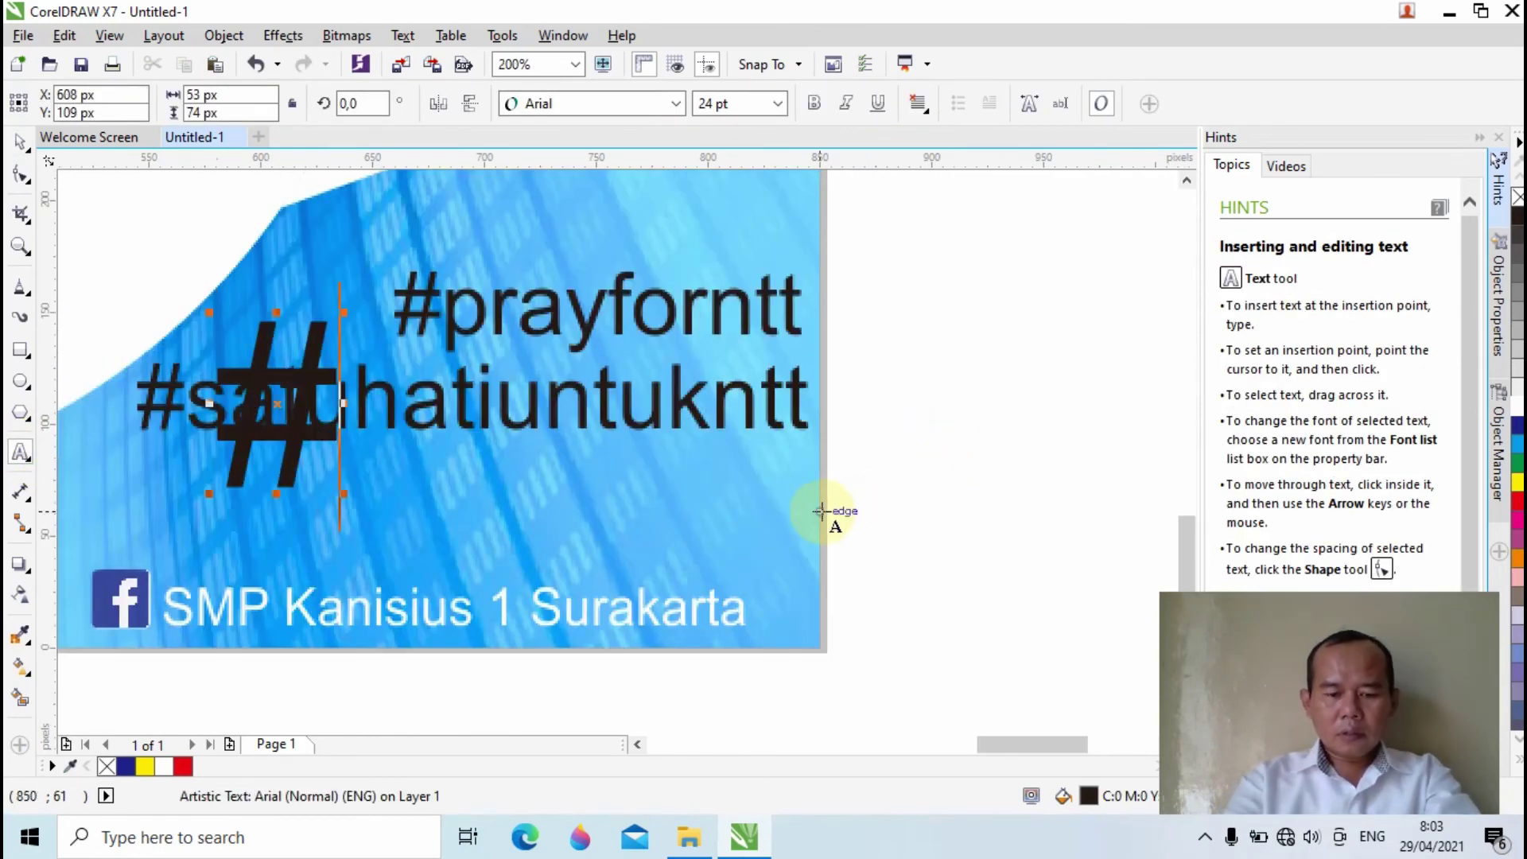
{"action": "type", "text": "galangdaa"}
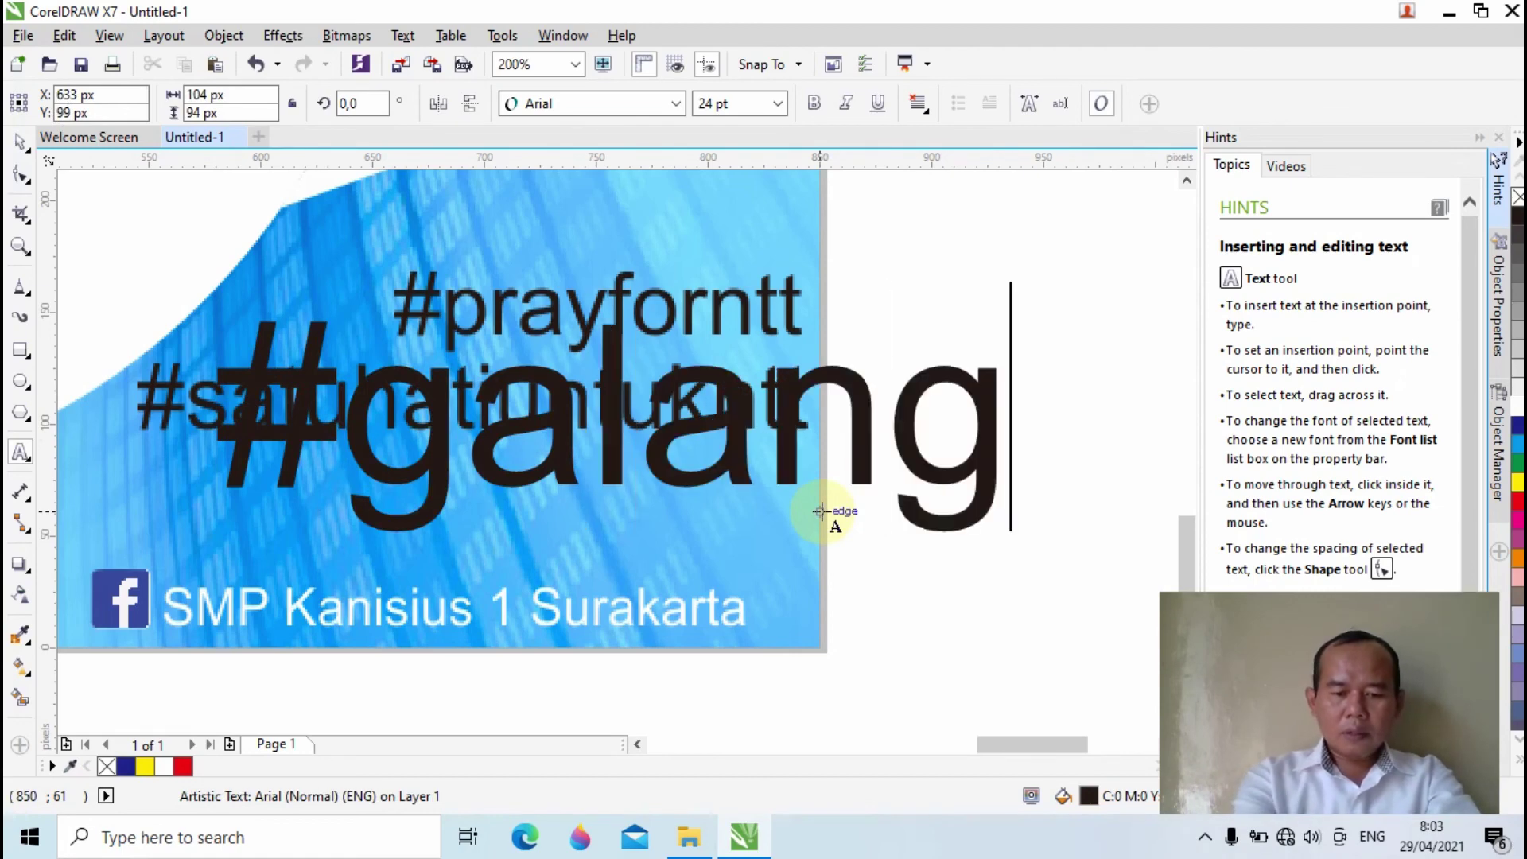
{"action": "key", "text": "BackSpace"}
{"action": "type", "text": "nantt"}
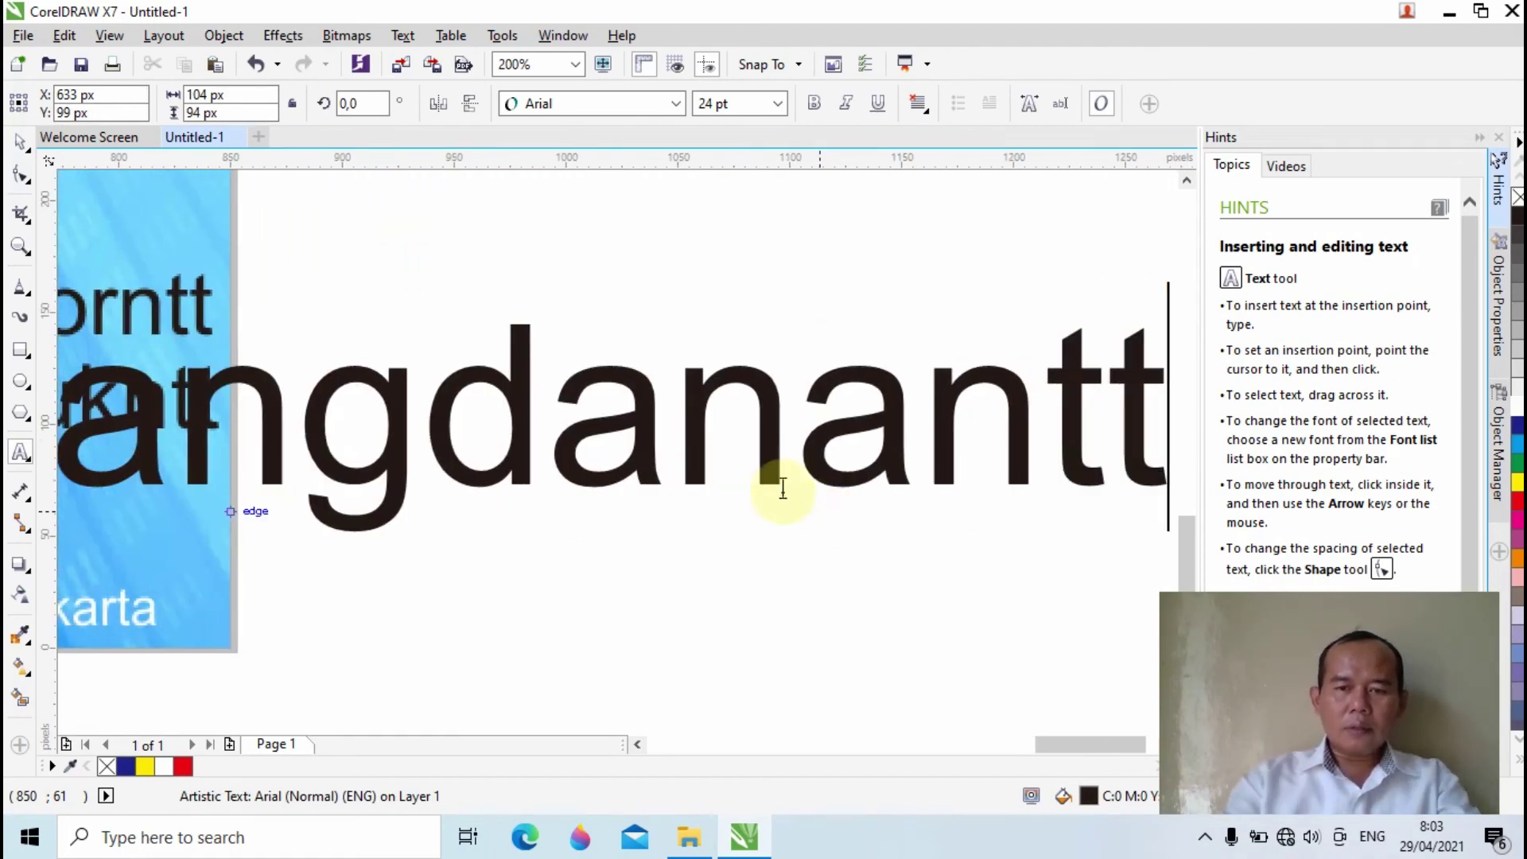
{"action": "scroll", "coordinate": [740, 477], "scroll_direction": "down", "scroll_amount": 2}
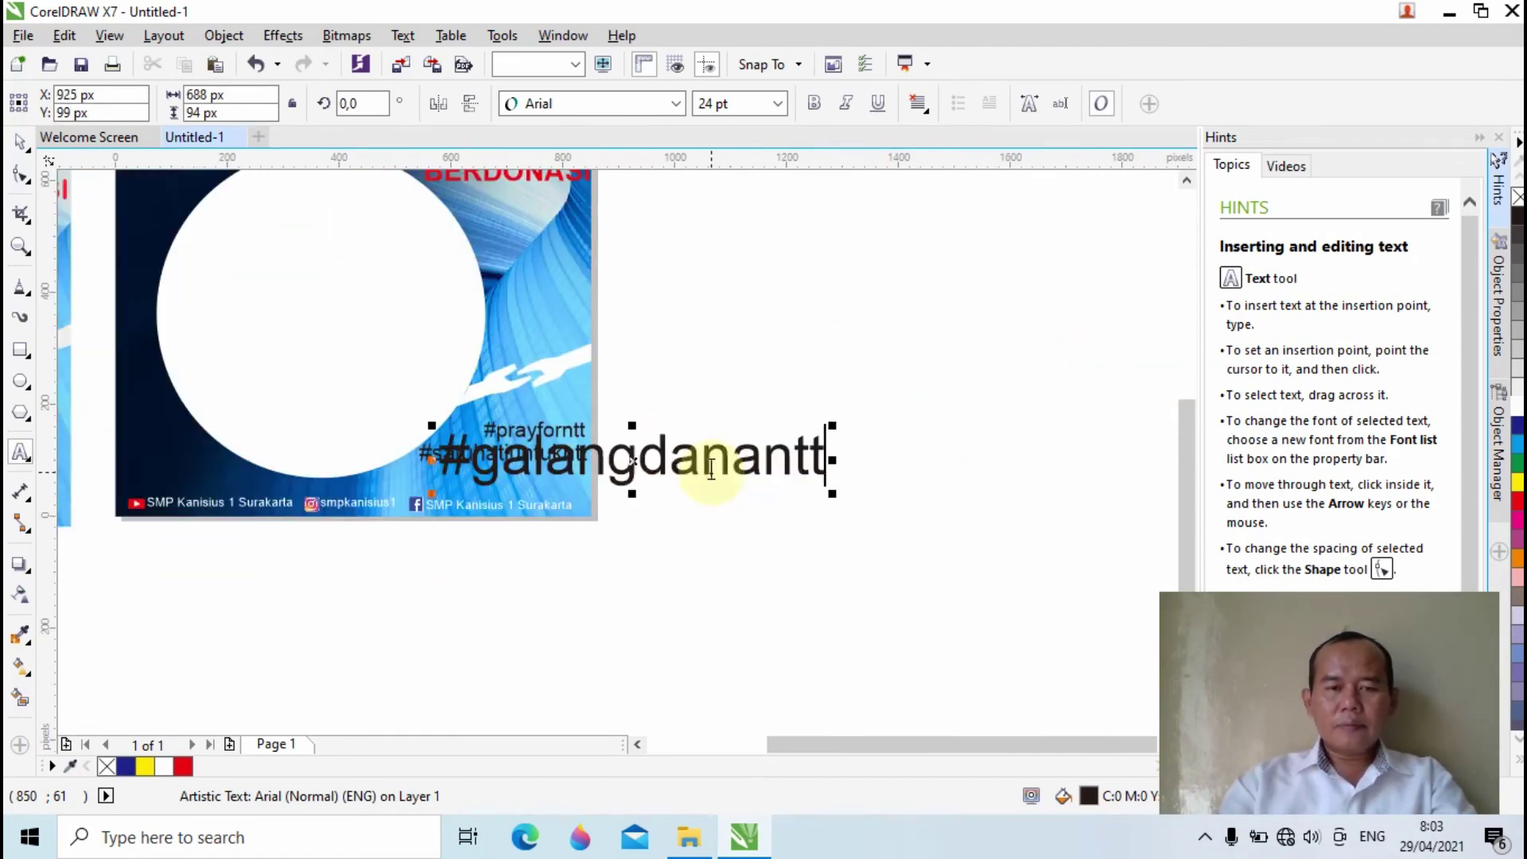
{"action": "scroll", "coordinate": [350, 477], "scroll_direction": "down", "scroll_amount": 2}
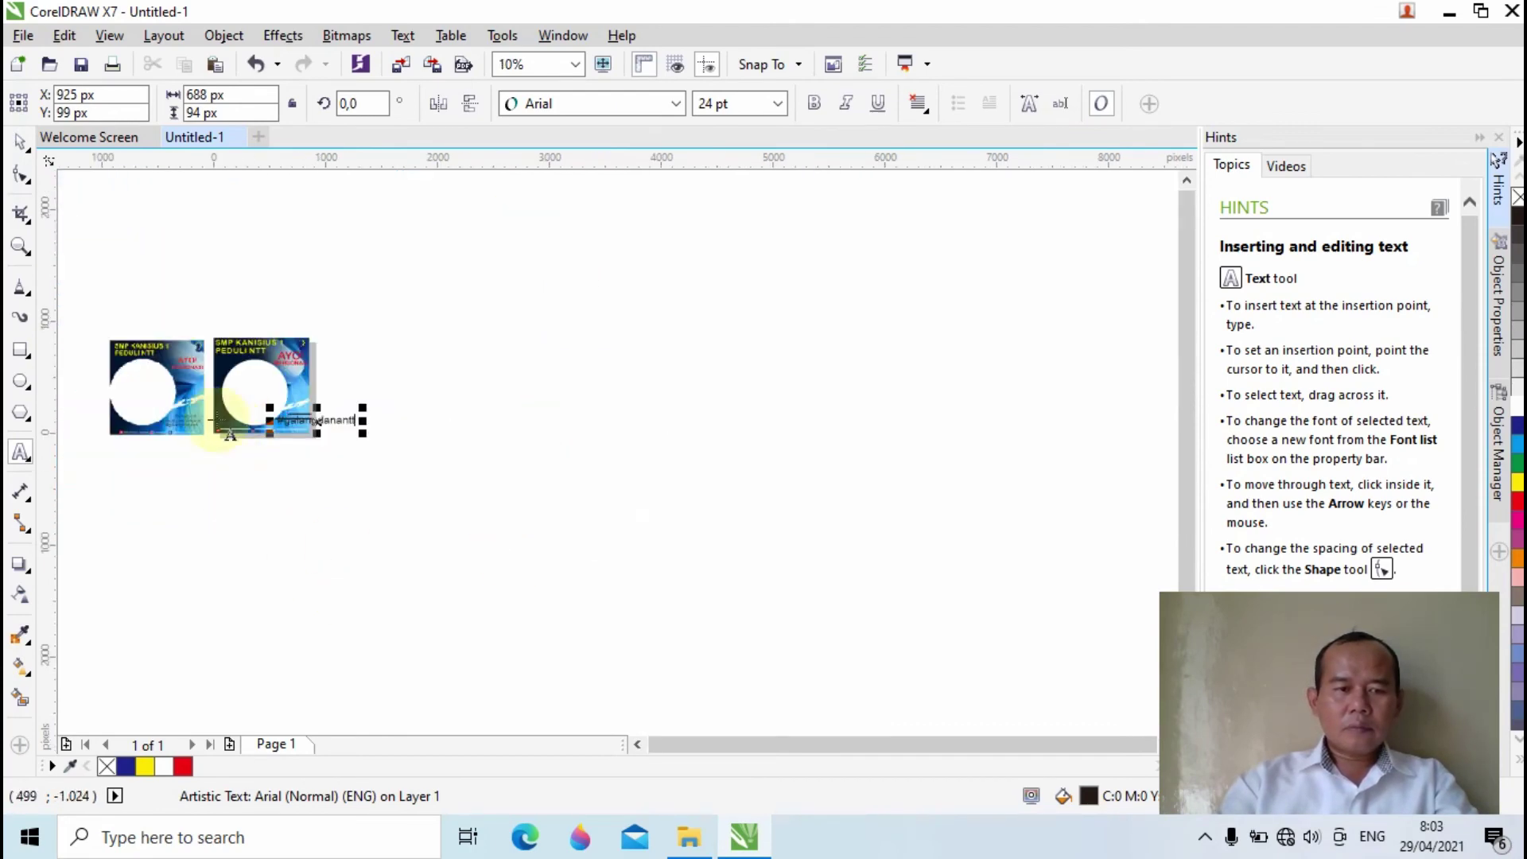
Shrink the "#galangdanantt" text to about 323 px wide and place it directly below "#satuhatiuntukntt", above the social media line
{"action": "scroll", "coordinate": [163, 350], "scroll_direction": "up", "scroll_amount": 2}
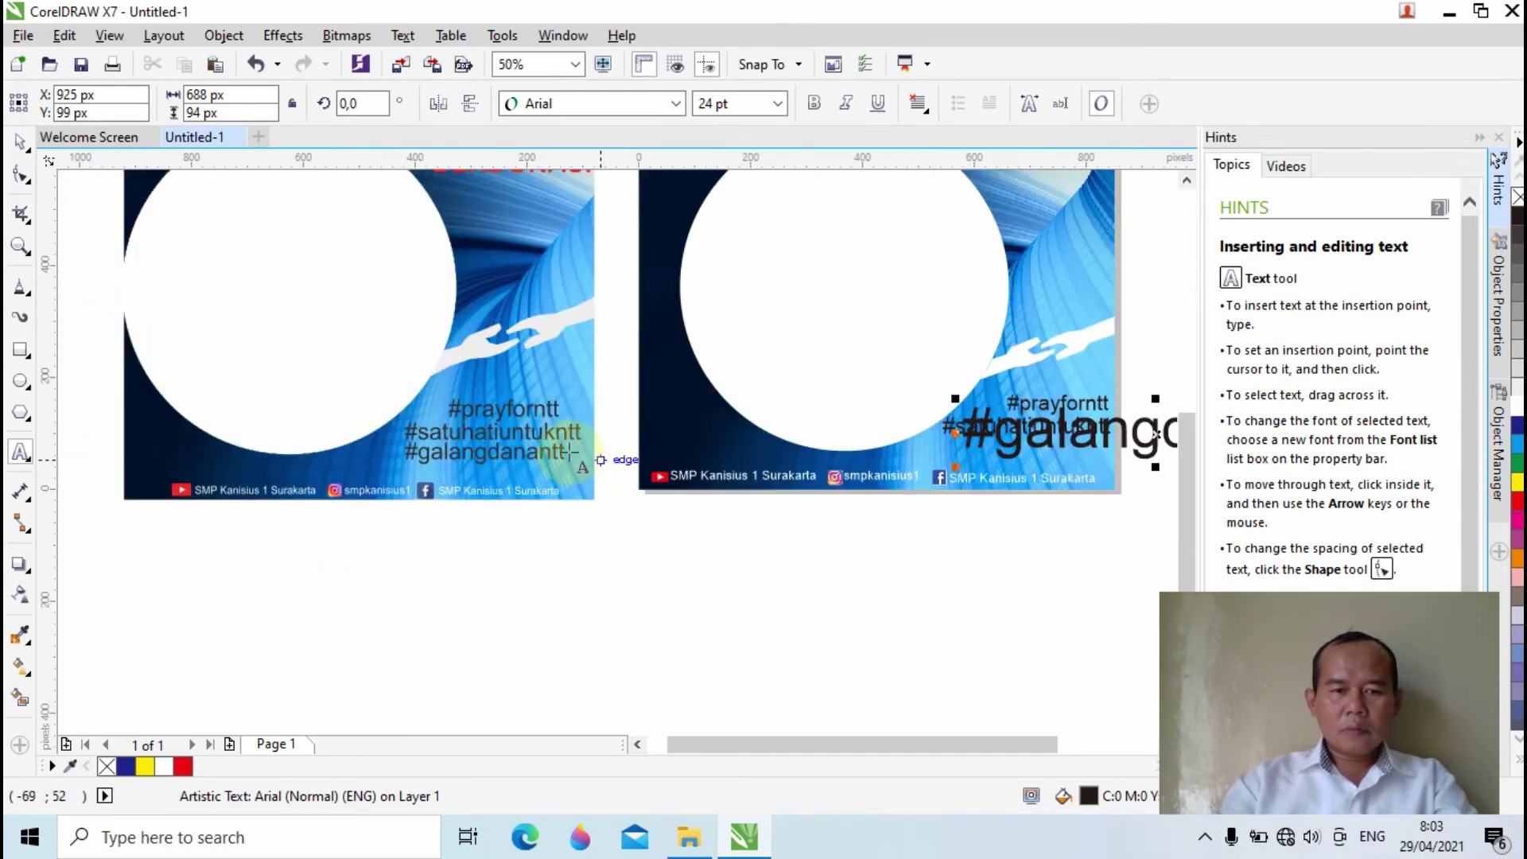
{"action": "left_click_drag", "start_coordinate": [910, 750], "coordinate": [1009, 727]}
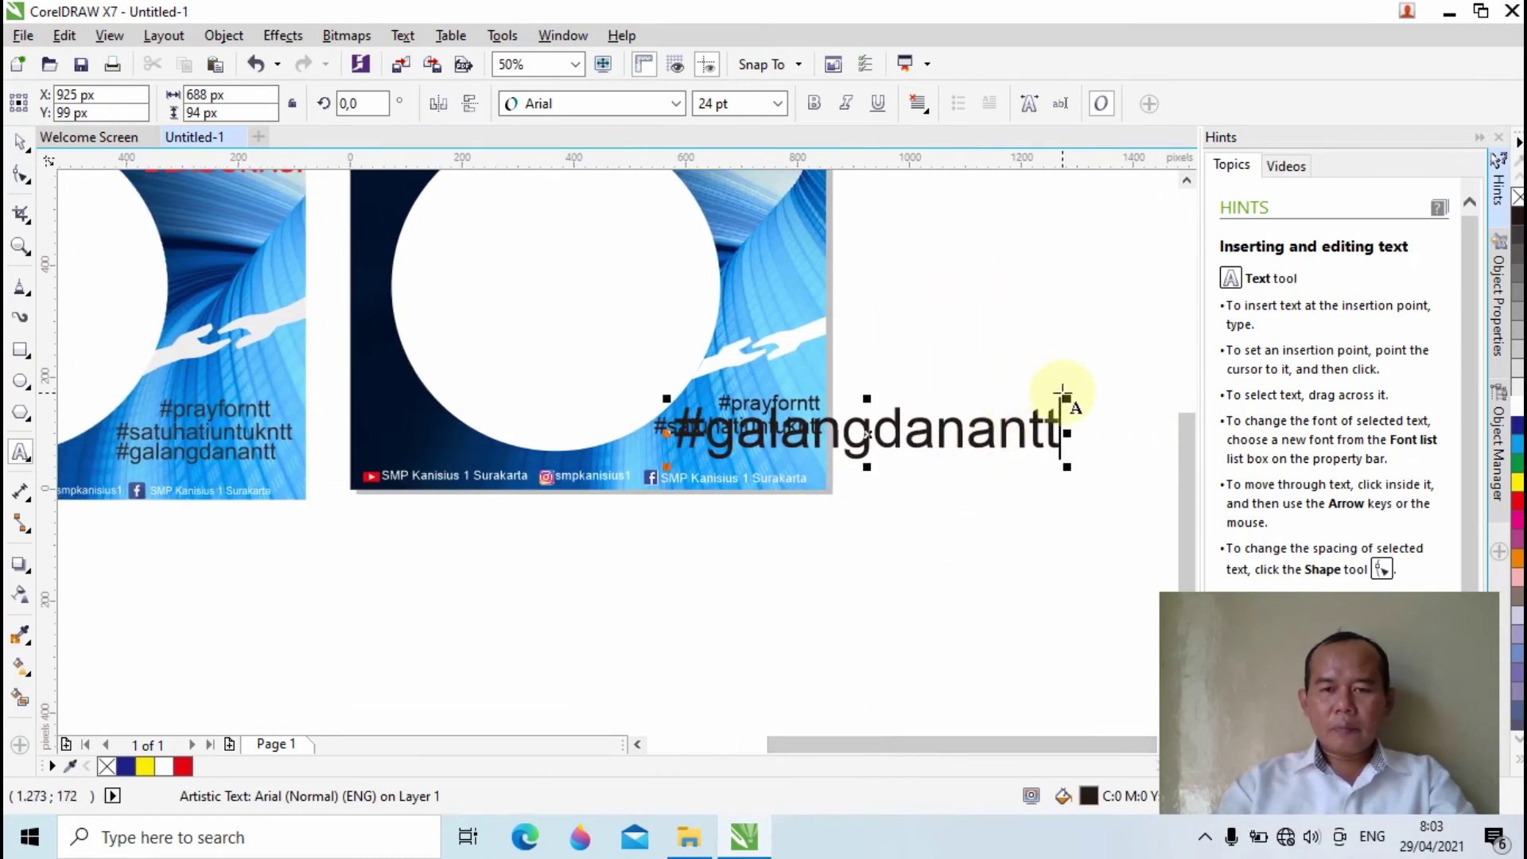
{"action": "left_click_drag", "start_coordinate": [1066, 395], "coordinate": [917, 423]}
{"action": "left_click_drag", "start_coordinate": [795, 446], "coordinate": [740, 455]}
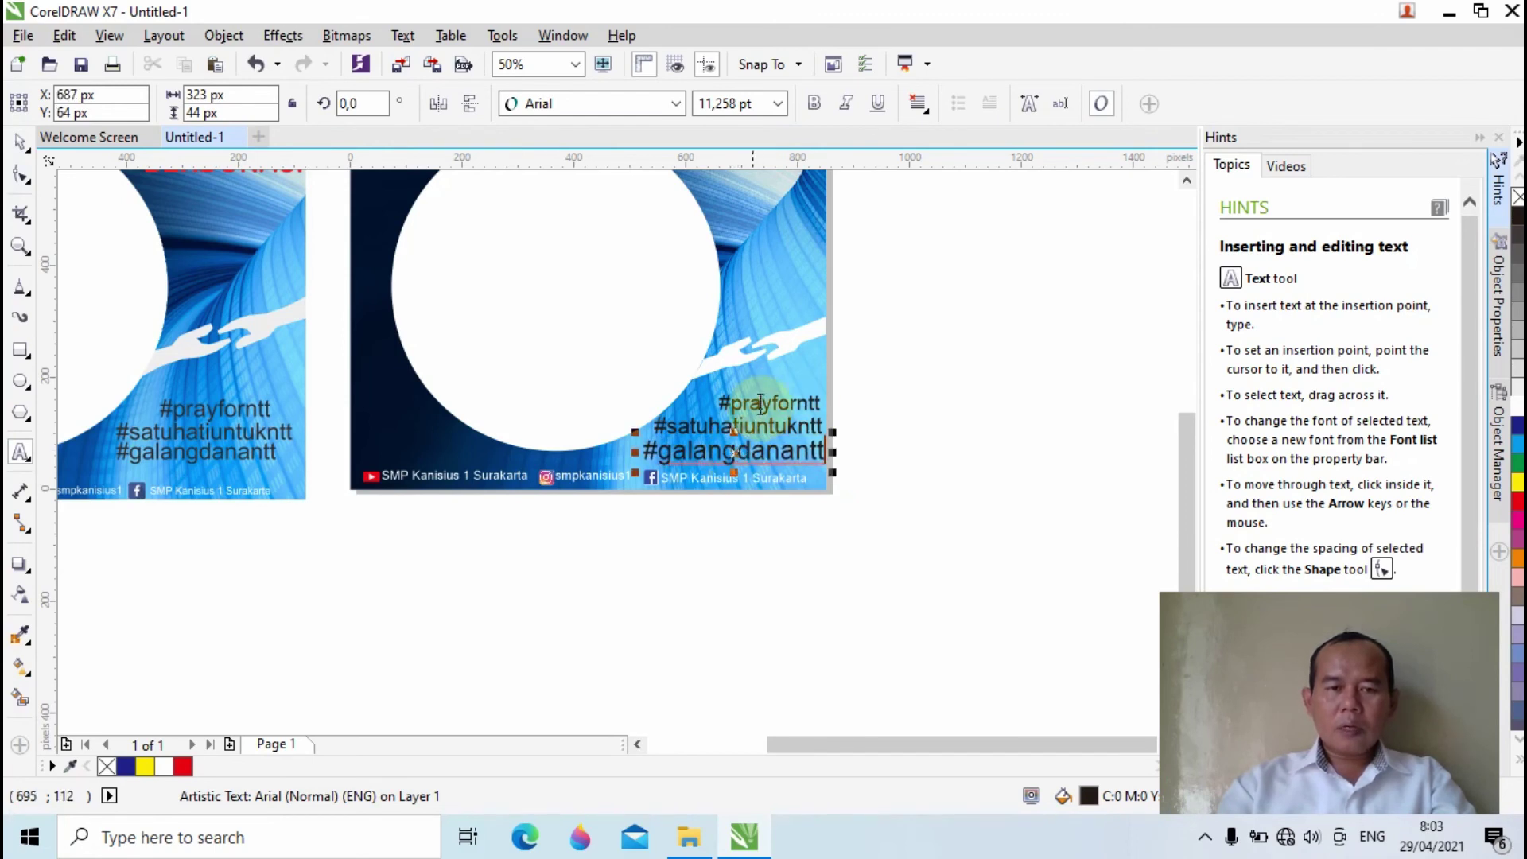
Set the font size of "#galangdanantt" to 10 pt after trying 11 pt
{"action": "left_click", "coordinate": [777, 104]}
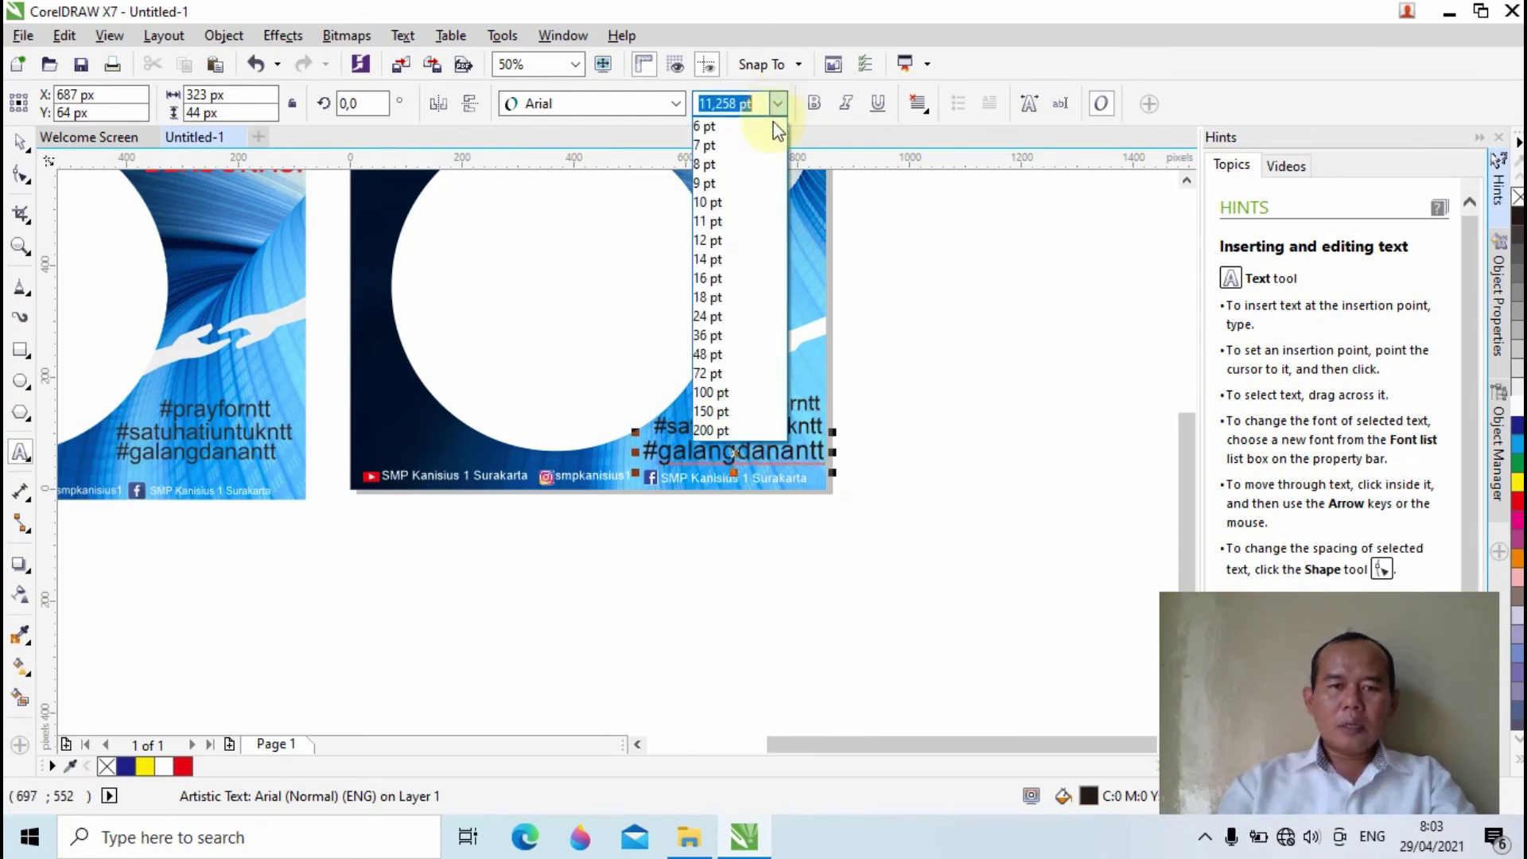
{"action": "left_click", "coordinate": [717, 204]}
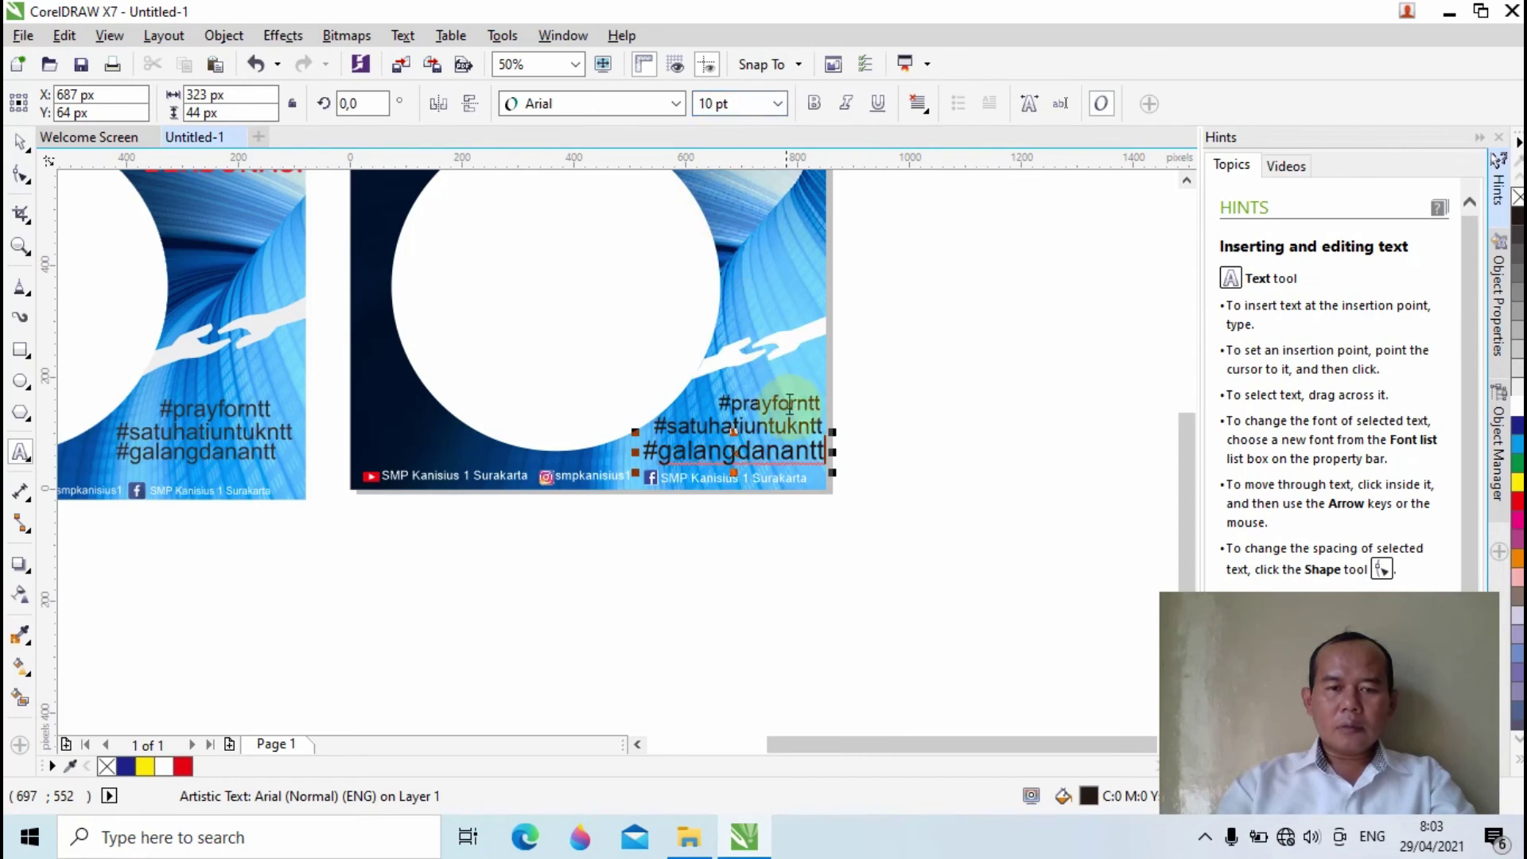
{"action": "key", "text": "space"}
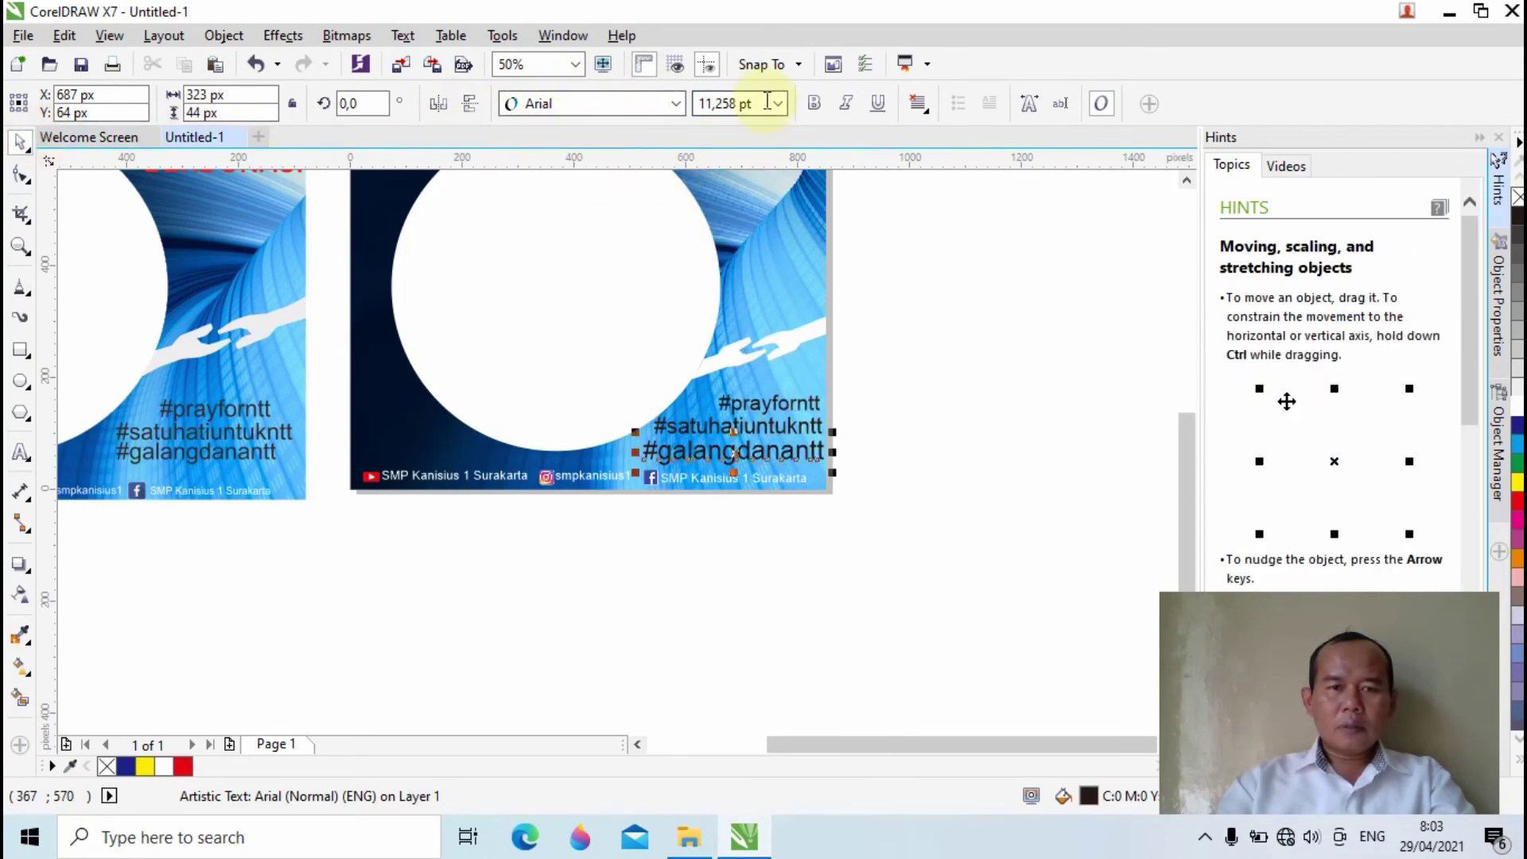
{"action": "left_click", "coordinate": [779, 104]}
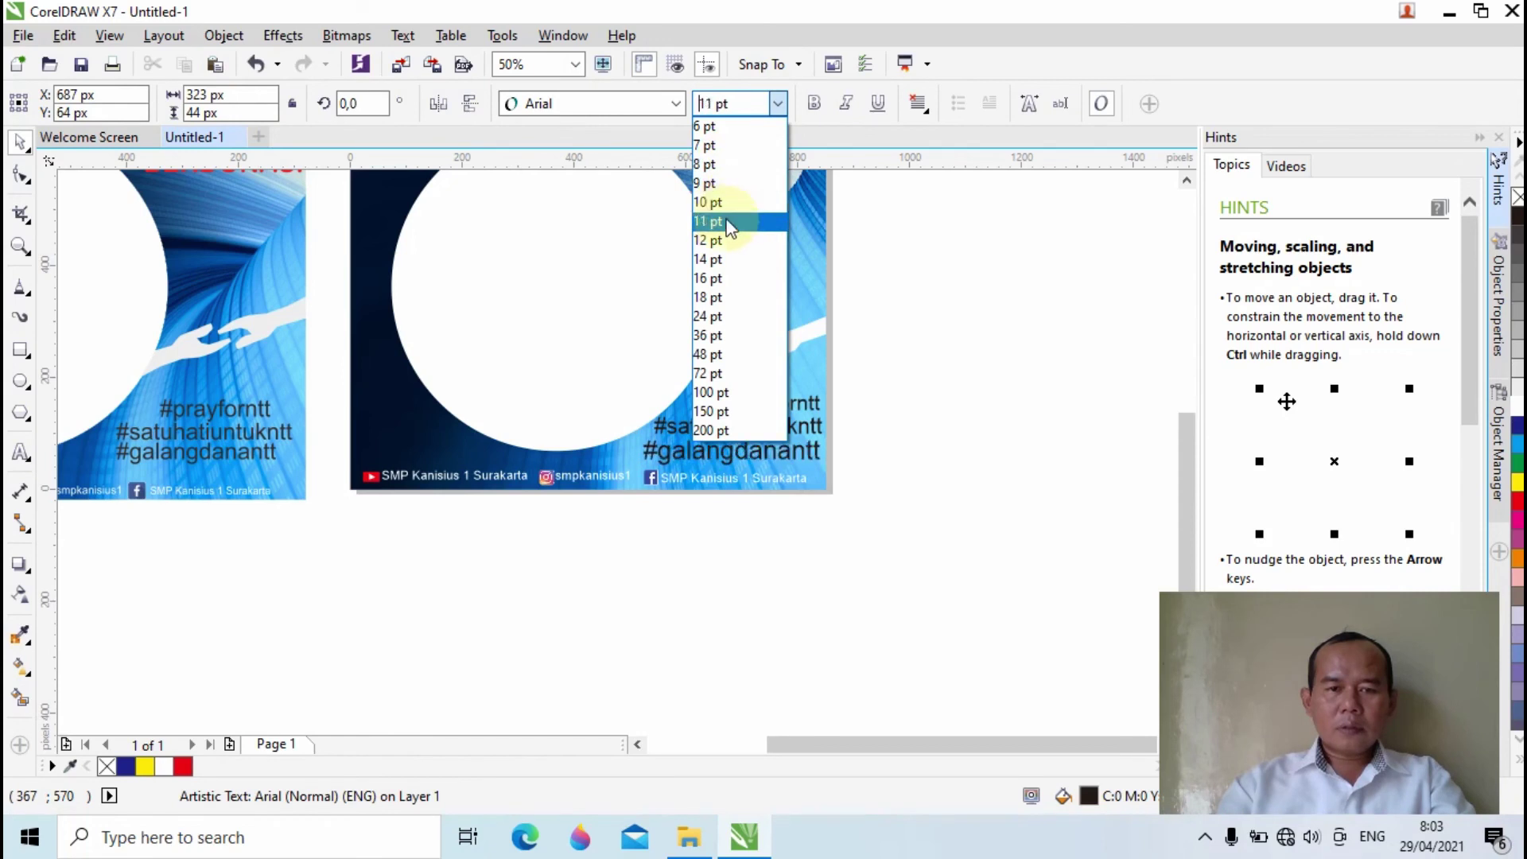
{"action": "left_click", "coordinate": [734, 227]}
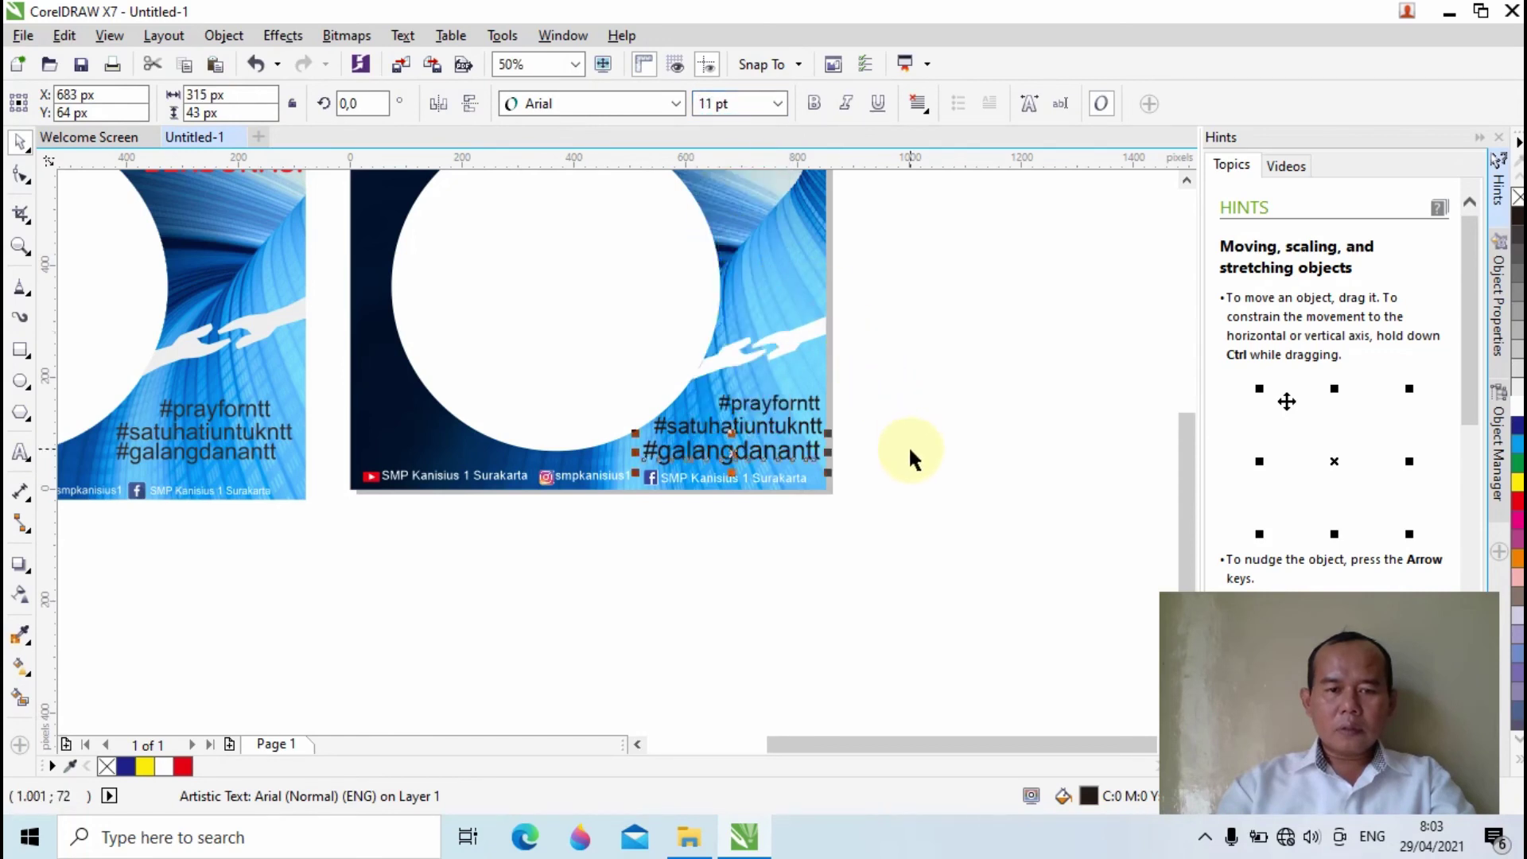
{"action": "left_click", "coordinate": [778, 105]}
{"action": "left_click", "coordinate": [733, 204]}
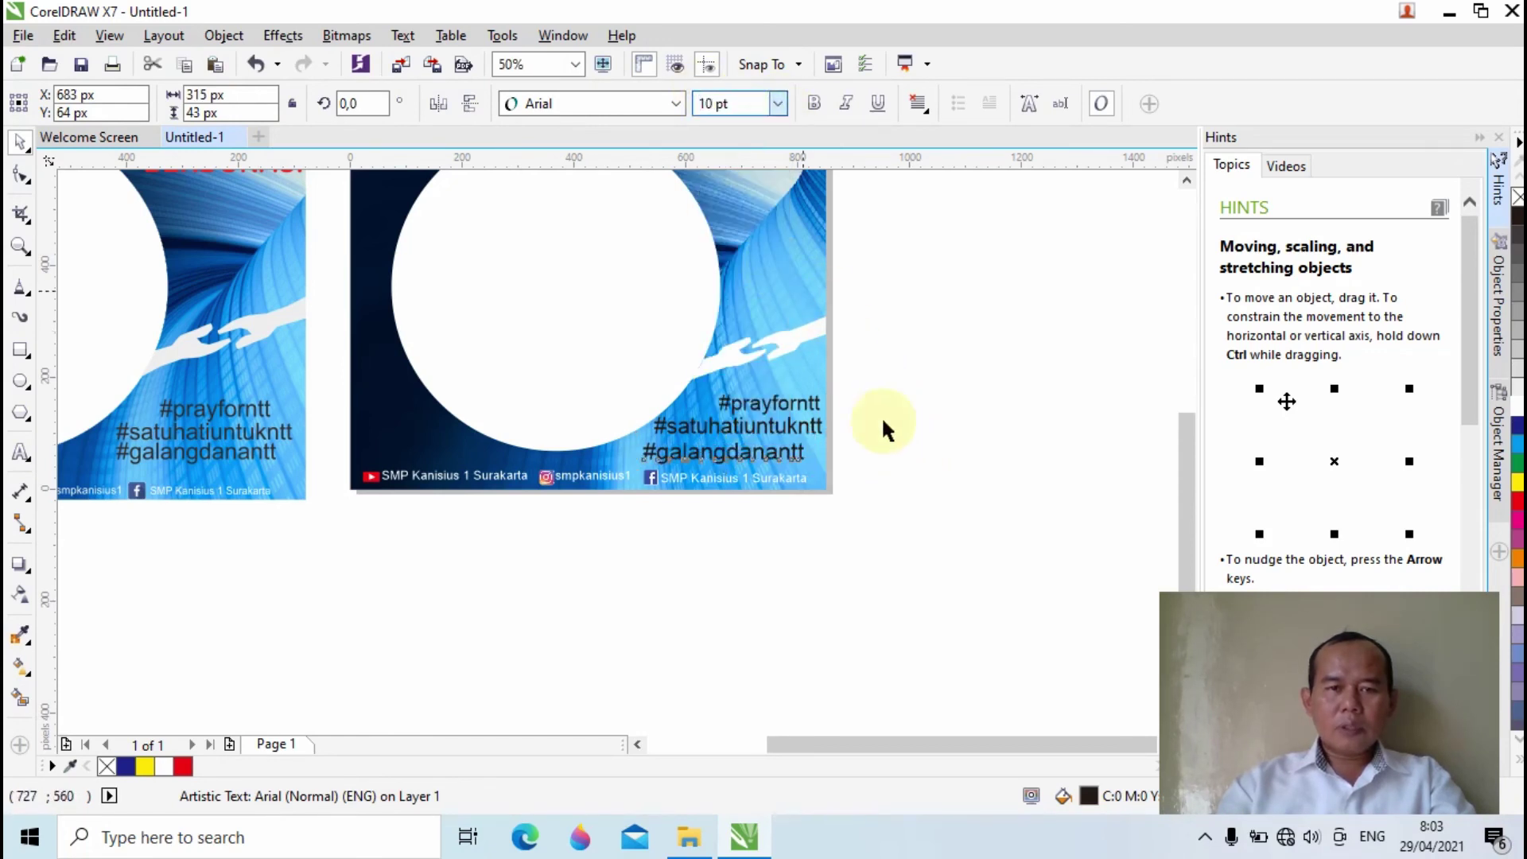
Set the font size of "#satuhatiuntukntt" to 9 pt after trying 10 pt
{"action": "left_click", "coordinate": [783, 425]}
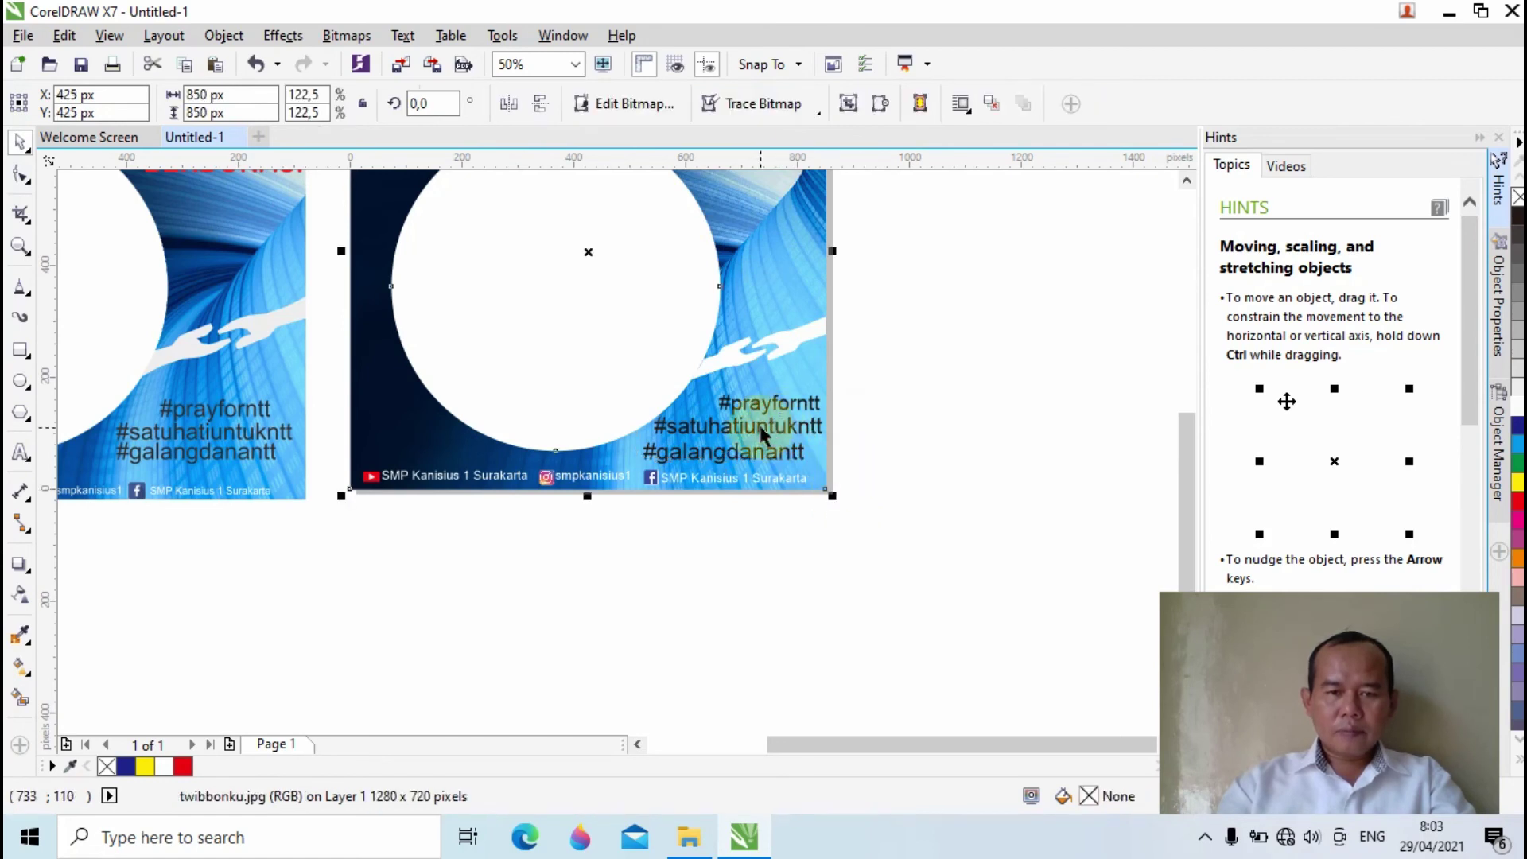
{"action": "left_click", "coordinate": [768, 429]}
{"action": "left_click", "coordinate": [778, 105]}
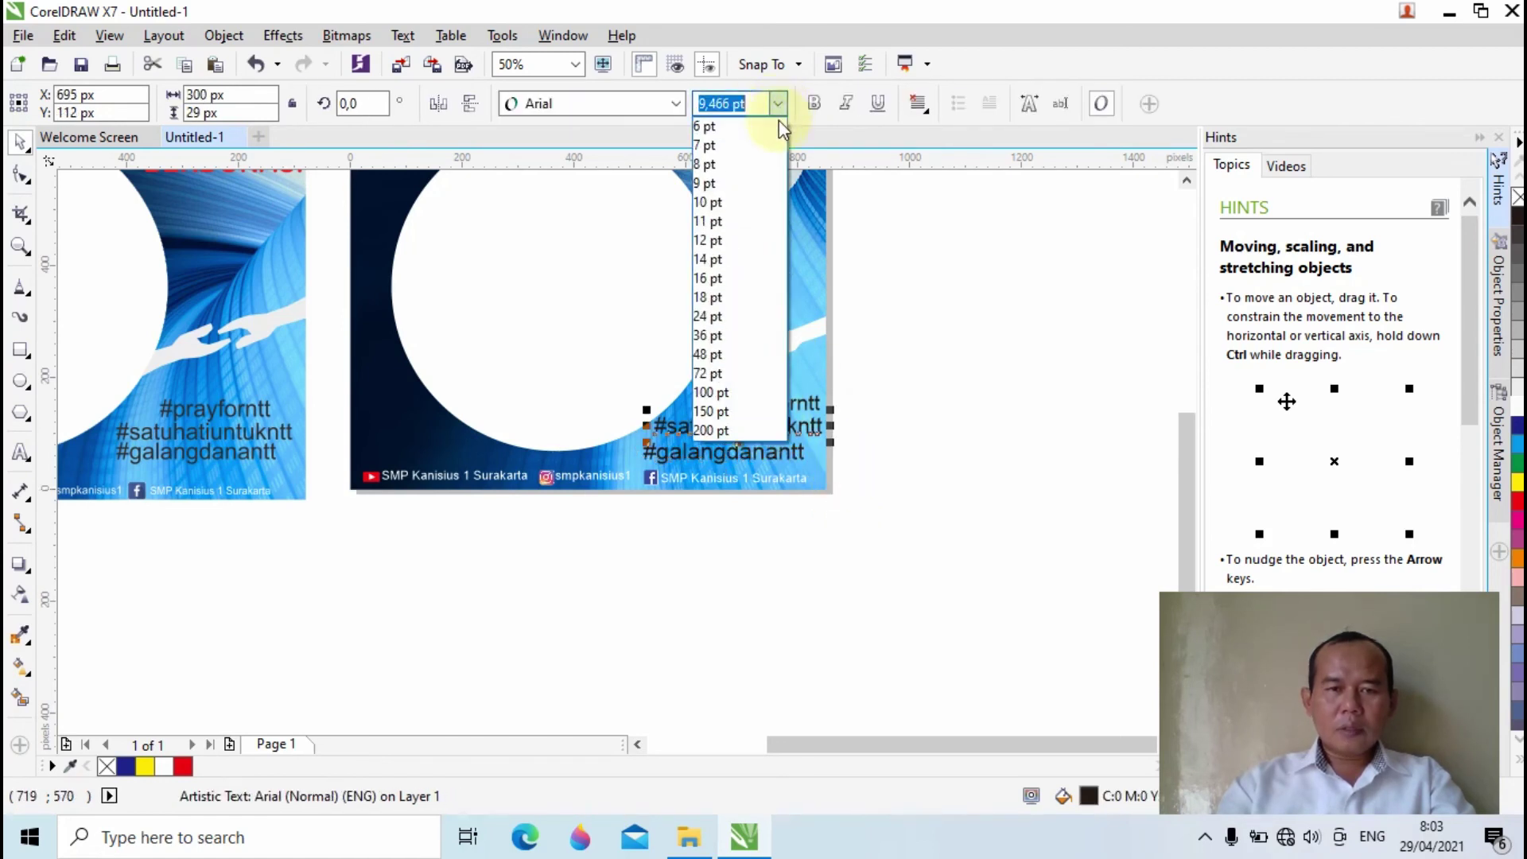
{"action": "left_click", "coordinate": [734, 204]}
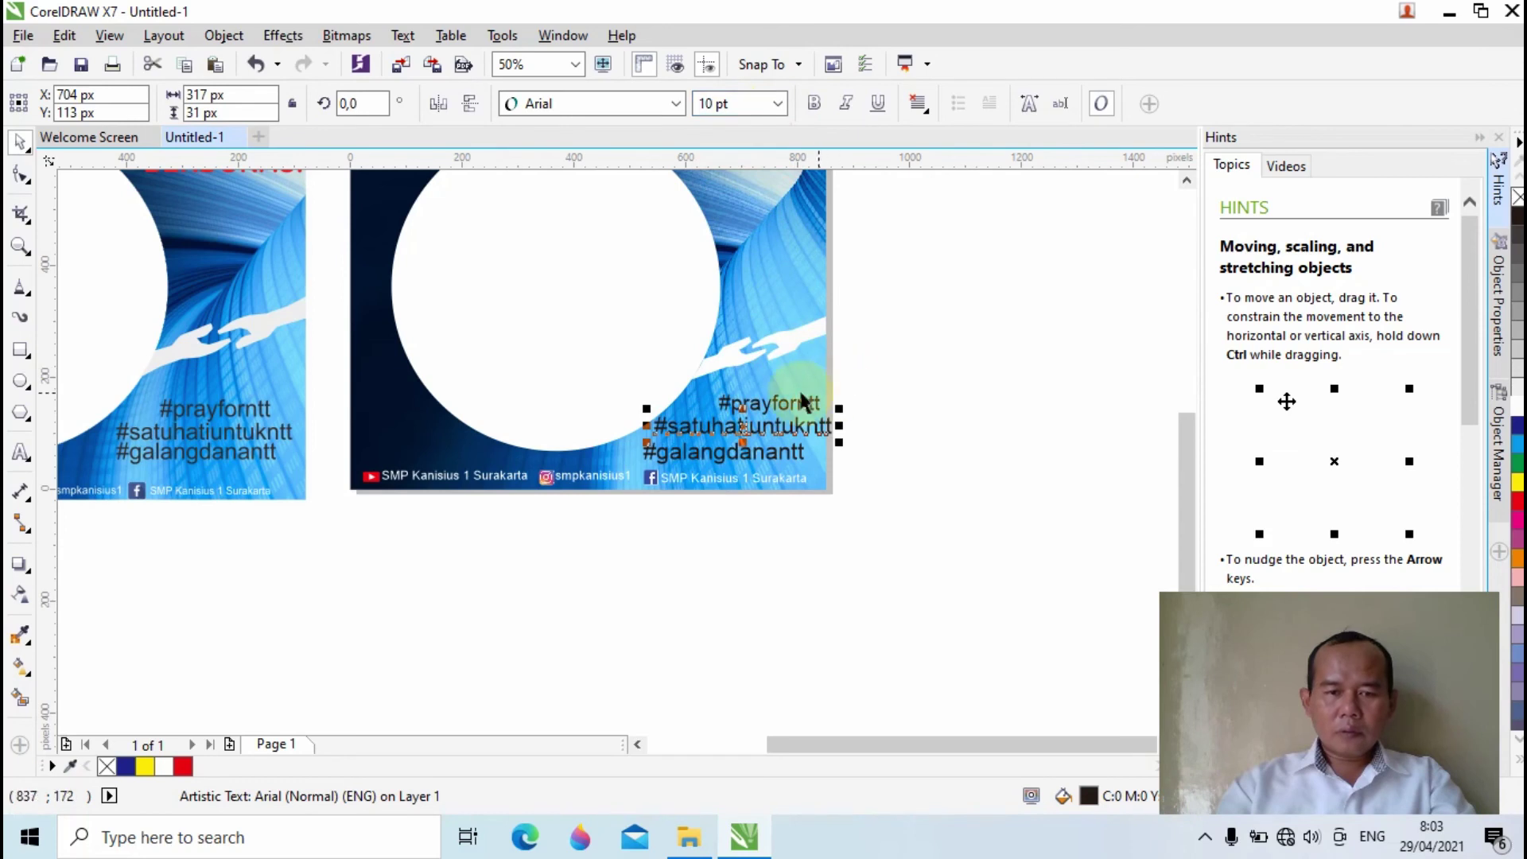
{"action": "left_click", "coordinate": [778, 104]}
{"action": "left_click", "coordinate": [733, 202]}
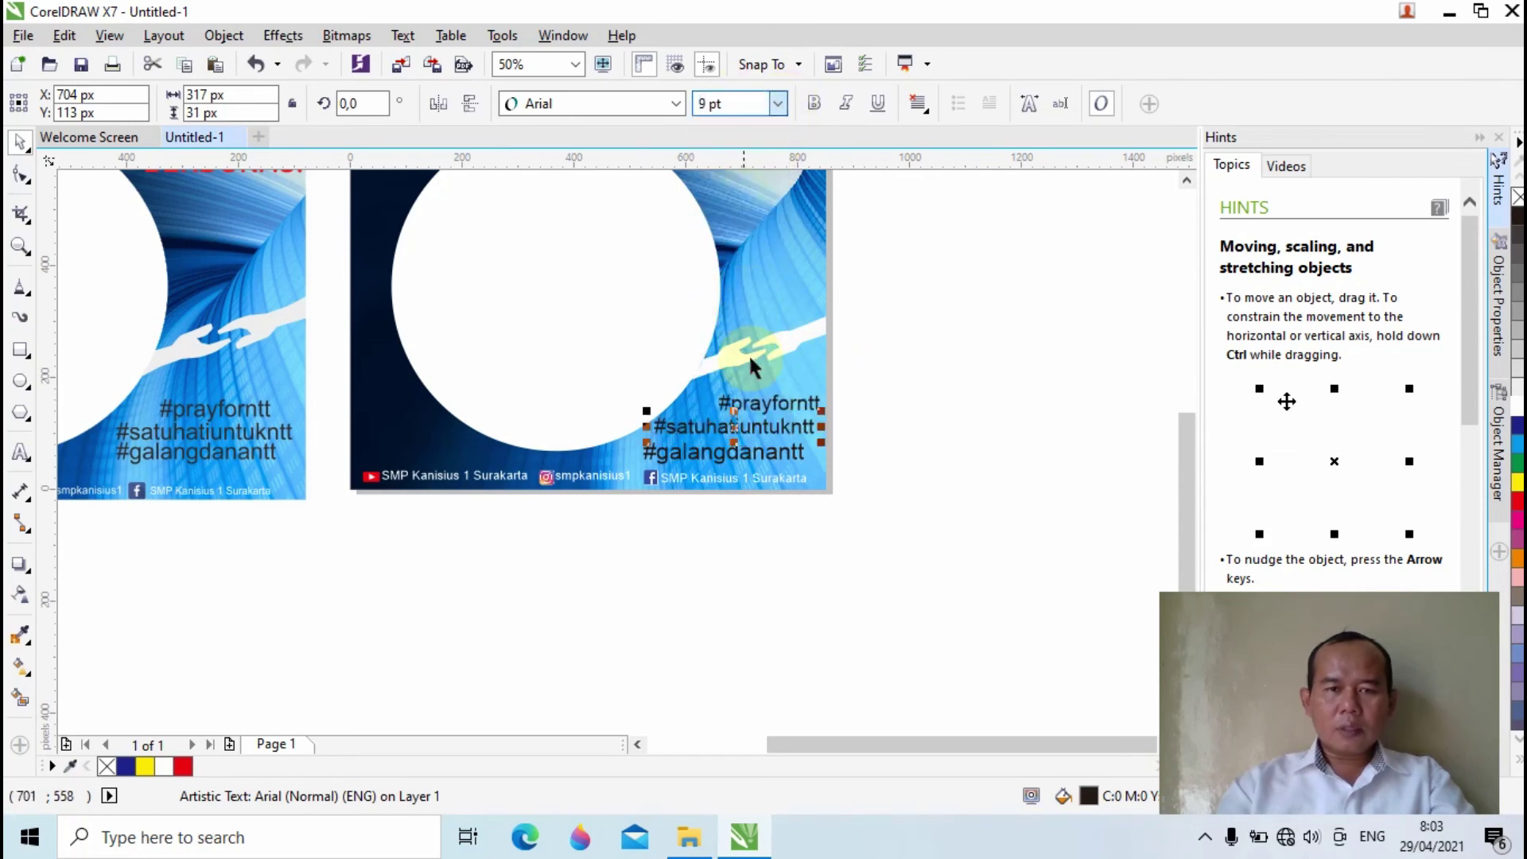
Set the font size of both "#galangdanantt" and "#prayforntt" to 9 pt
{"action": "left_click", "coordinate": [755, 455]}
{"action": "left_click", "coordinate": [778, 103]}
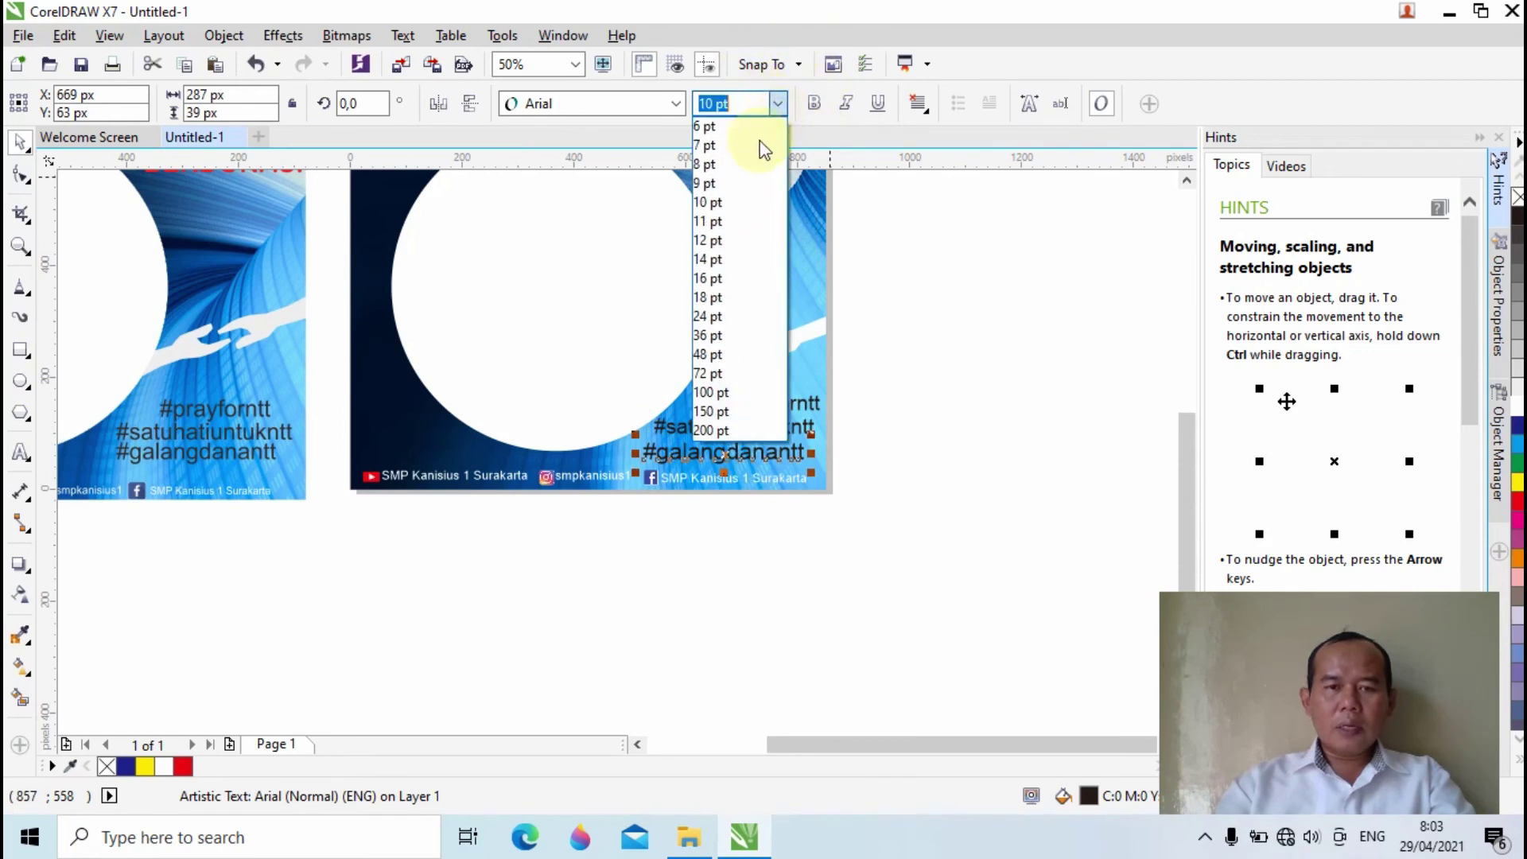
{"action": "left_click", "coordinate": [750, 183]}
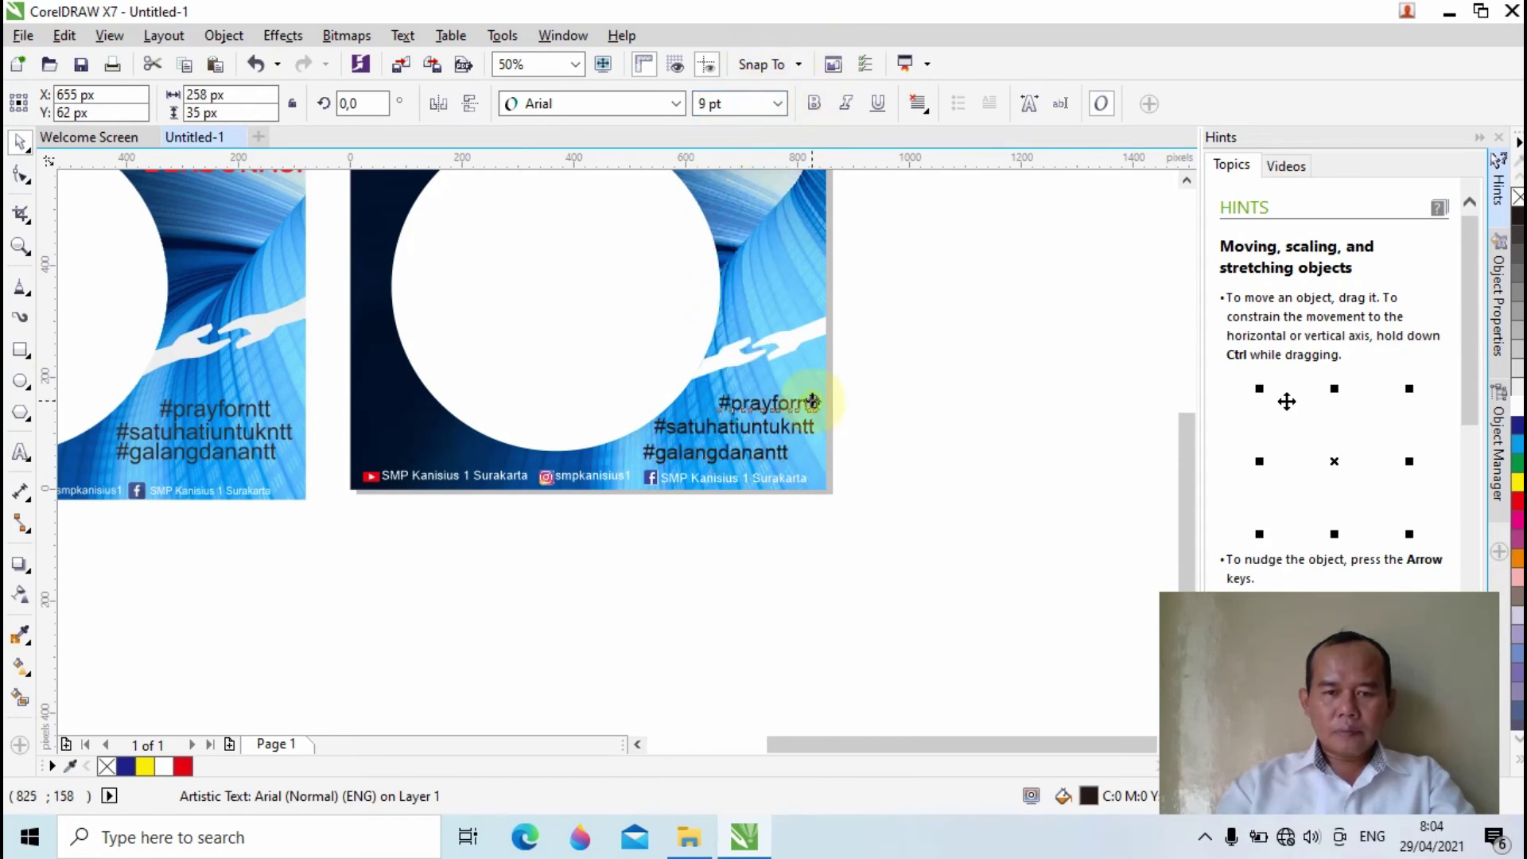
{"action": "left_click", "coordinate": [811, 401]}
{"action": "left_click", "coordinate": [775, 108]}
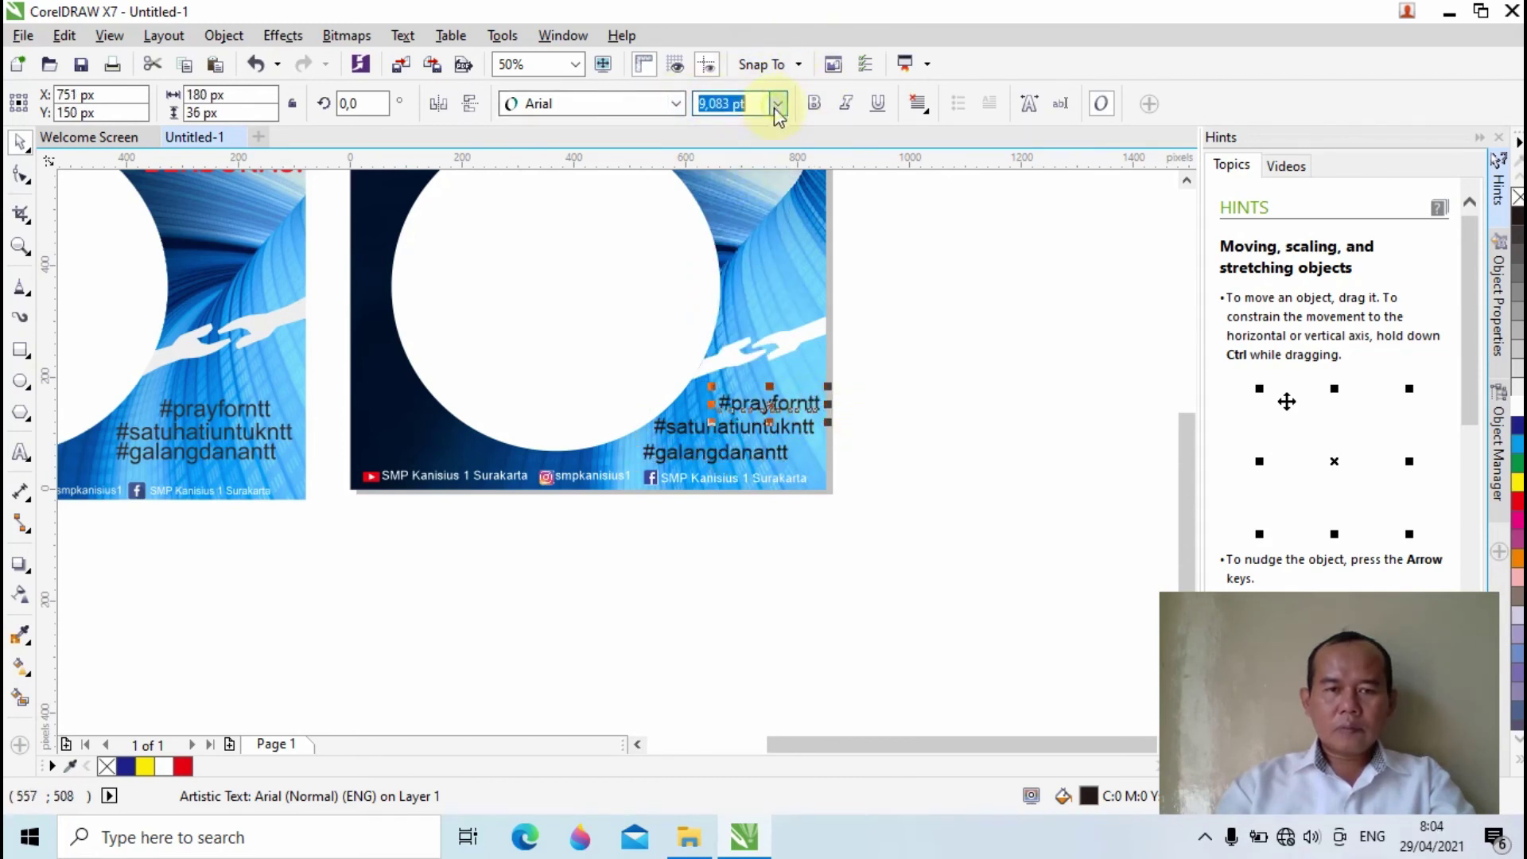
{"action": "left_click", "coordinate": [750, 184]}
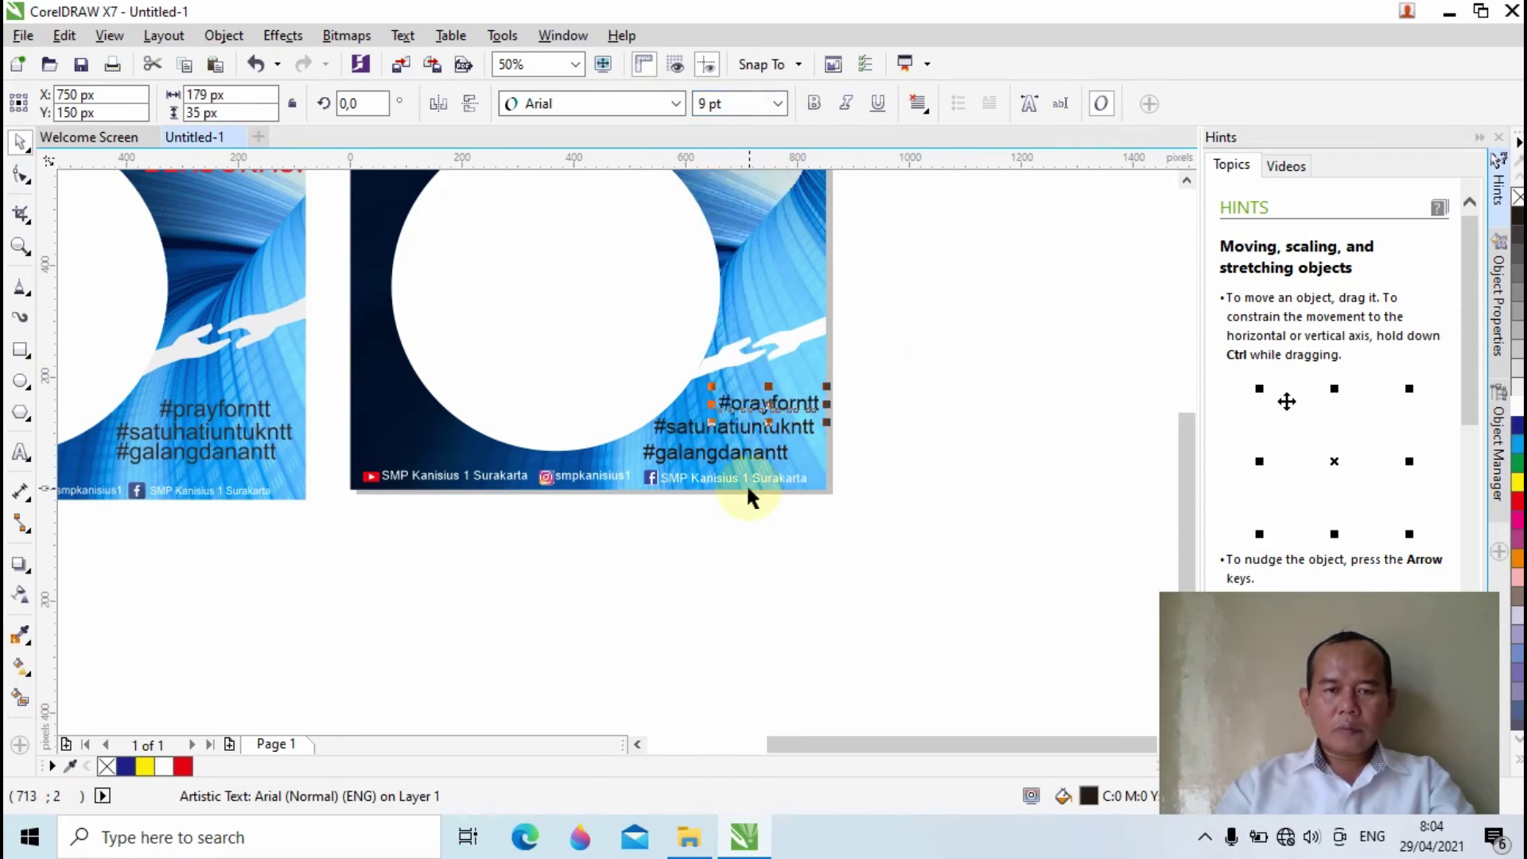
Move "#prayforntt" slightly so its end lines up with the end of "#satuhatiuntukntt"
{"action": "scroll", "coordinate": [746, 487], "scroll_direction": "up", "scroll_amount": 2}
{"action": "left_click", "coordinate": [979, 386]}
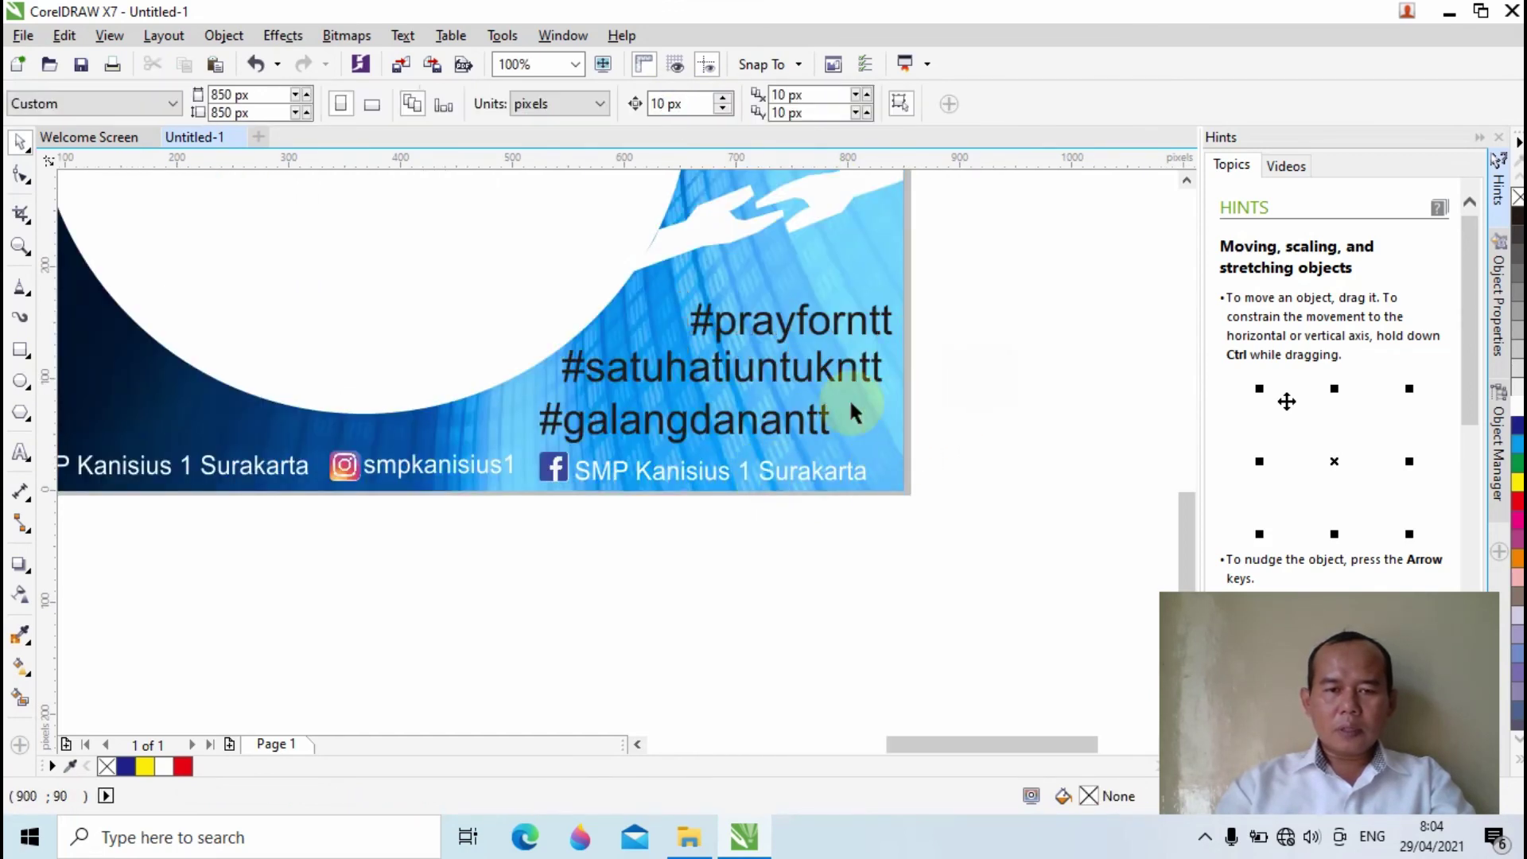
{"action": "left_click", "coordinate": [783, 371]}
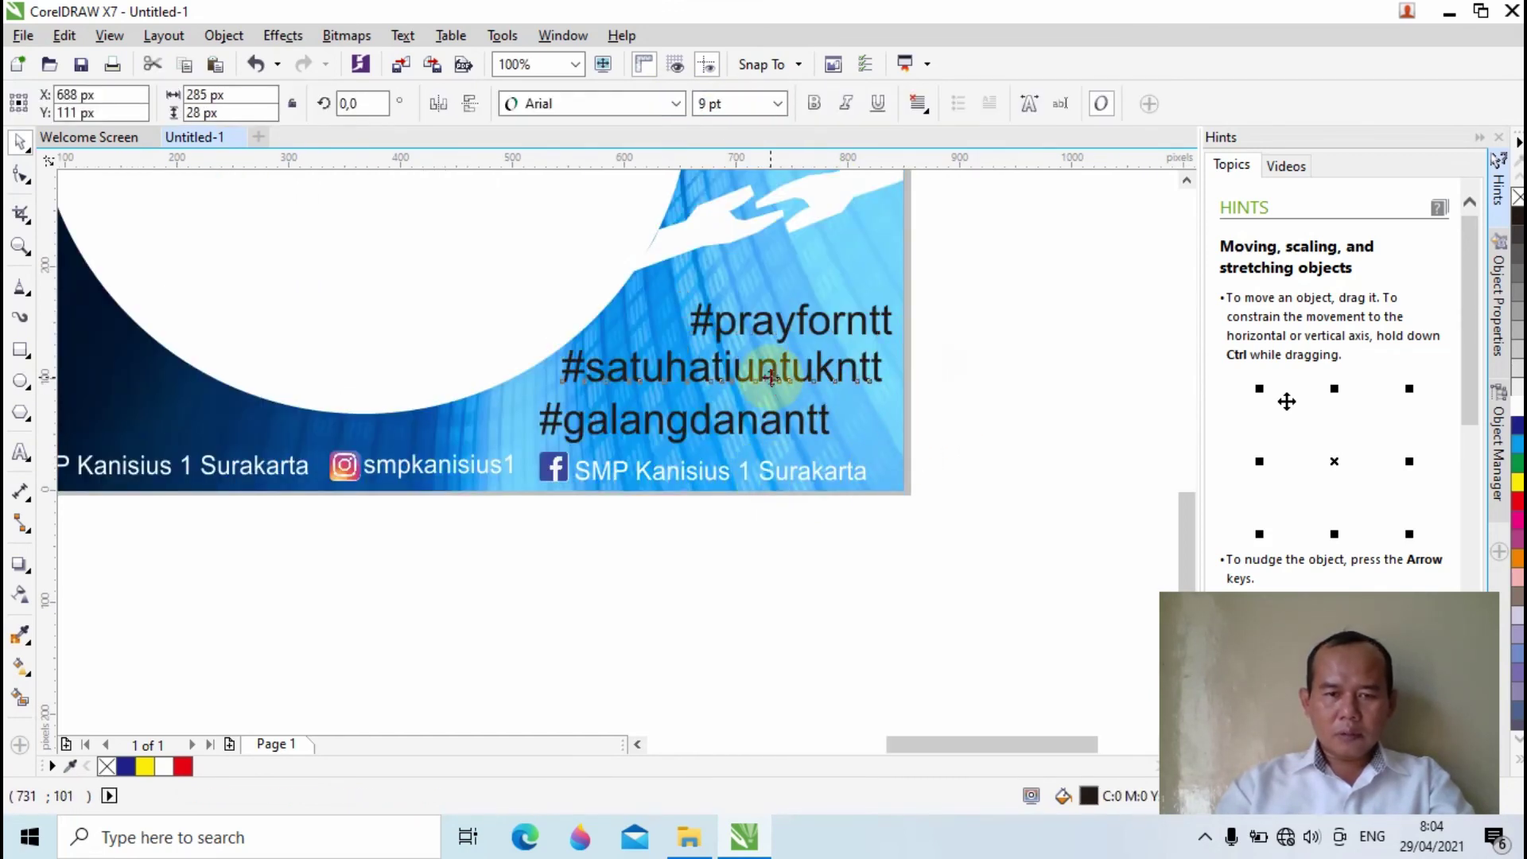
{"action": "left_click", "coordinate": [823, 323]}
{"action": "left_click", "coordinate": [829, 318]}
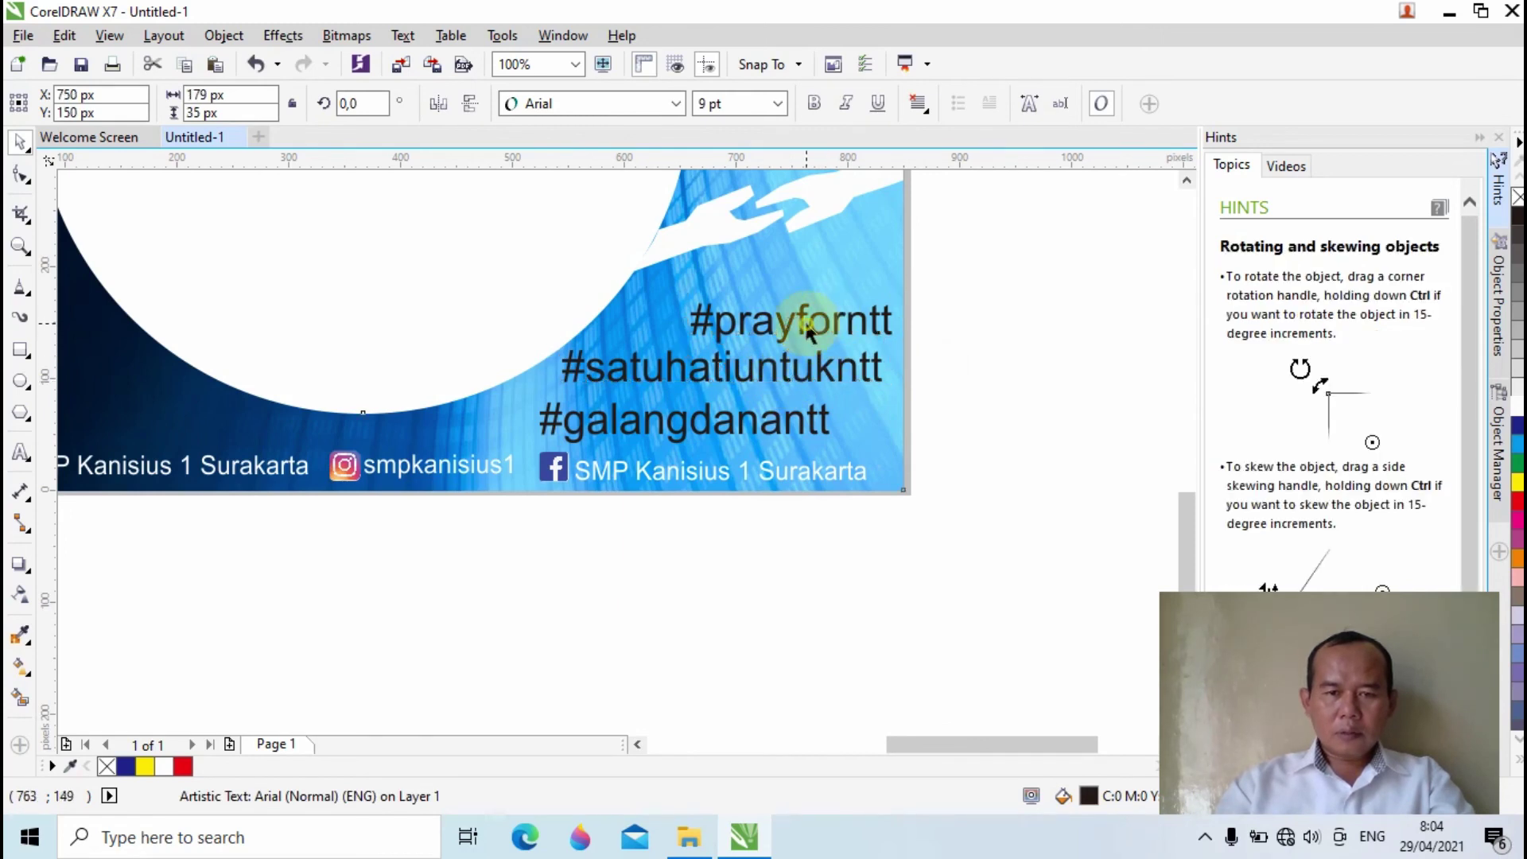
{"action": "left_click", "coordinate": [799, 322]}
{"action": "left_click", "coordinate": [791, 326]}
{"action": "left_click_drag", "start_coordinate": [792, 326], "coordinate": [784, 329]}
Move "#galangdanantt" so its end lines up with the two hashtags above it
{"action": "left_click", "coordinate": [729, 434]}
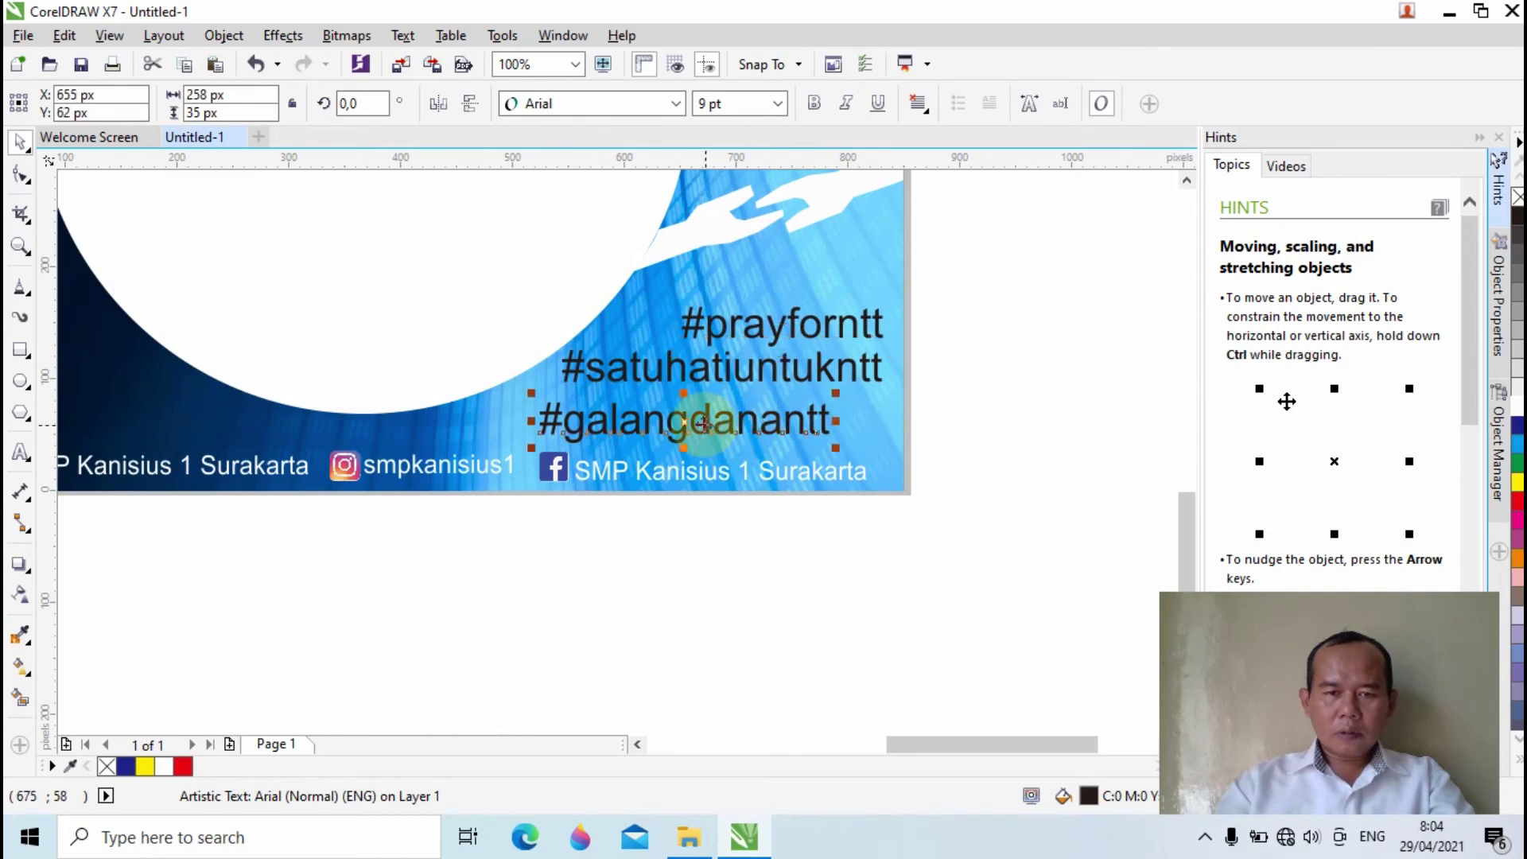
{"action": "left_click_drag", "start_coordinate": [686, 420], "coordinate": [740, 415]}
{"action": "left_click", "coordinate": [1005, 400]}
Compare the finished poster with the reference poster beside the page and delete the reference
{"action": "scroll", "coordinate": [1005, 399], "scroll_direction": "down", "scroll_amount": 3}
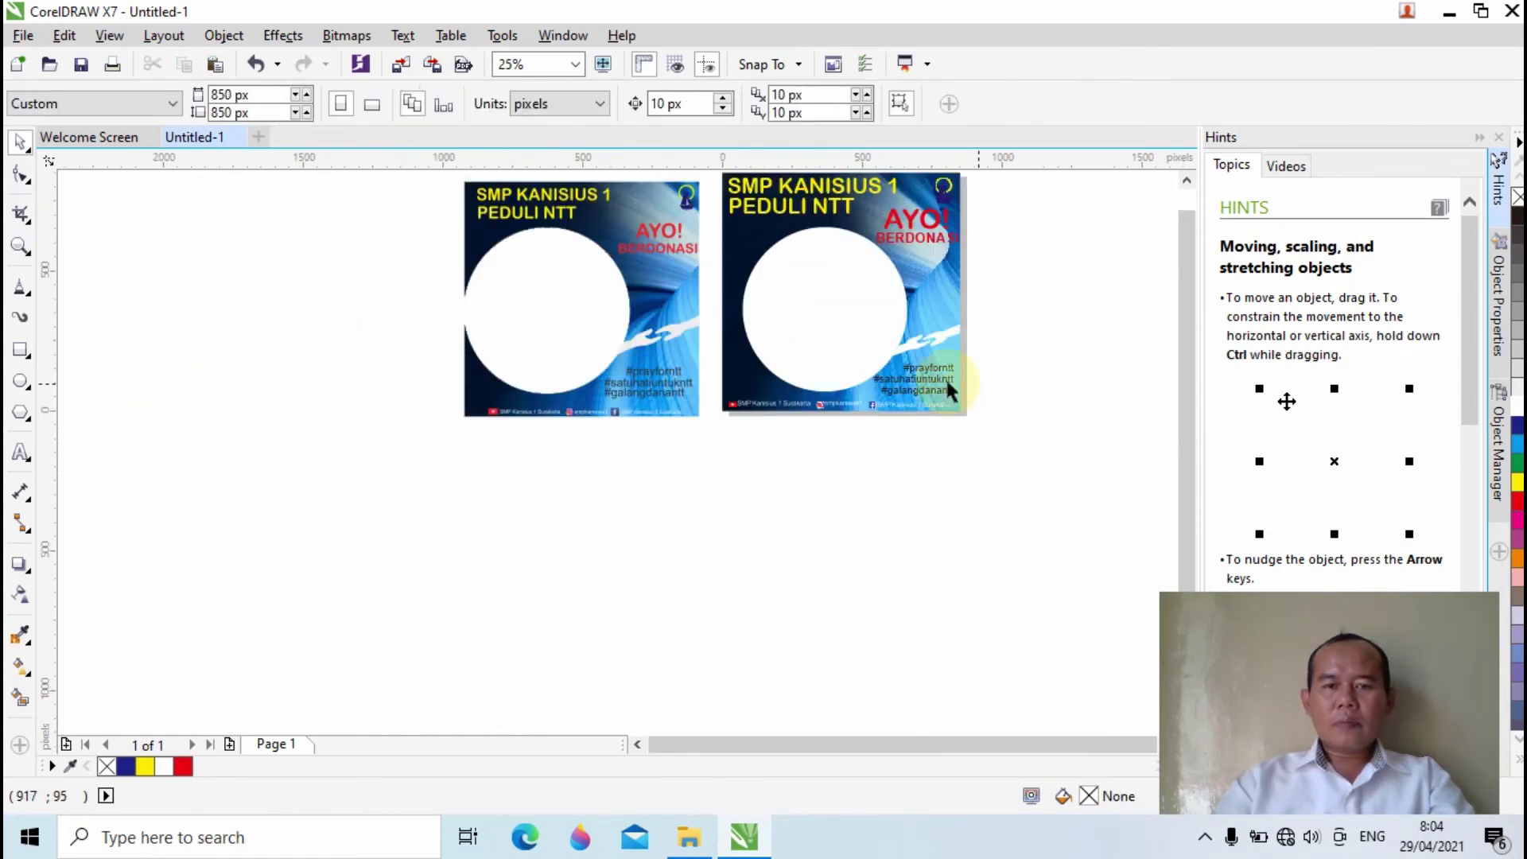
{"action": "left_click", "coordinate": [1187, 182]}
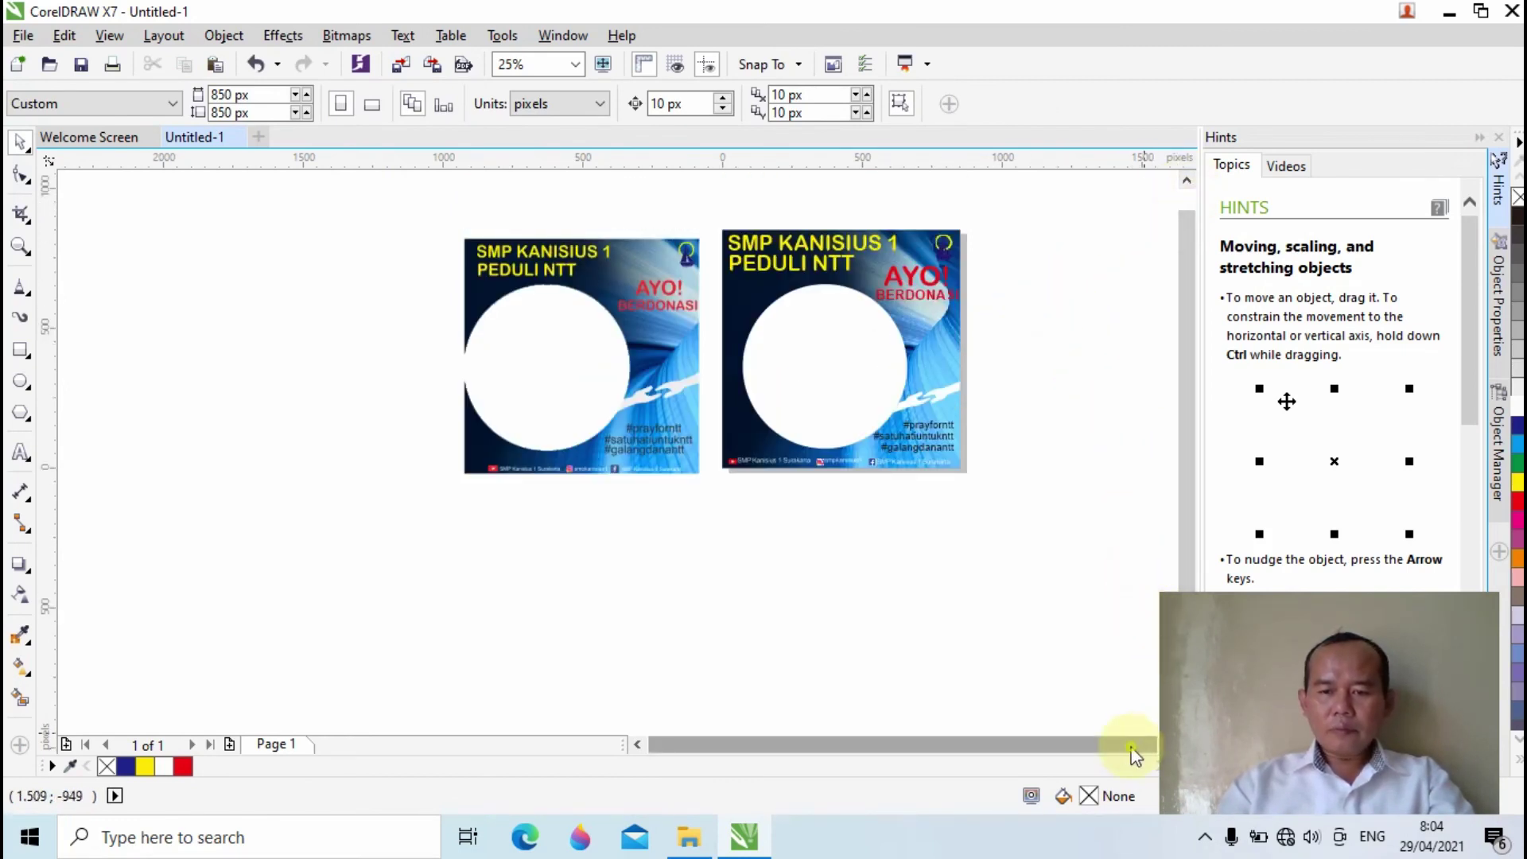
{"action": "scroll", "coordinate": [1068, 441], "scroll_direction": "up", "scroll_amount": 2}
{"action": "scroll", "coordinate": [963, 398], "scroll_direction": "down", "scroll_amount": 2}
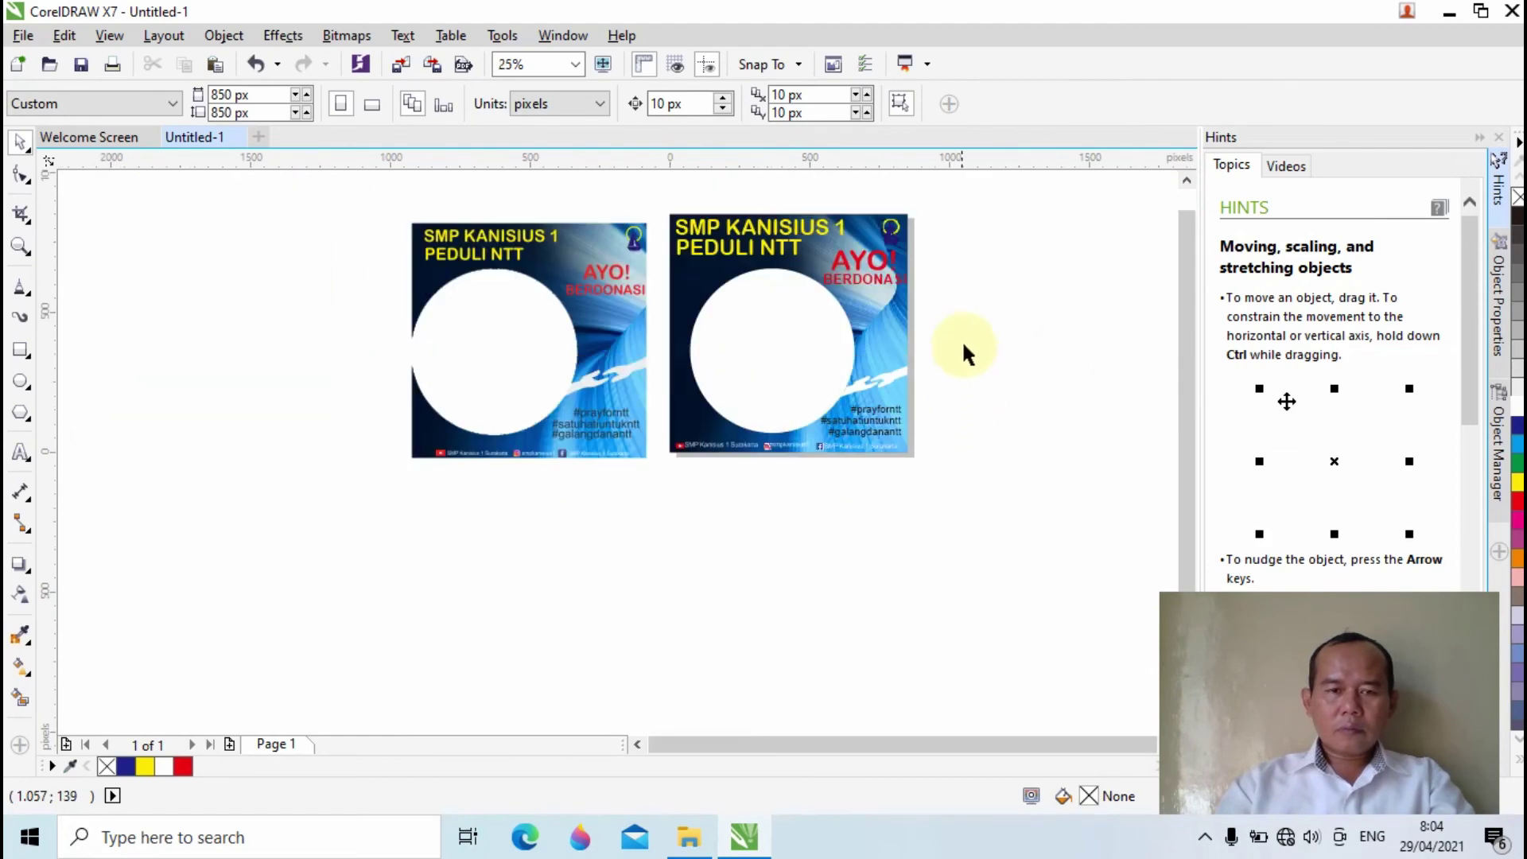
{"action": "scroll", "coordinate": [952, 293], "scroll_direction": "up", "scroll_amount": 2}
{"action": "scroll", "coordinate": [950, 280], "scroll_direction": "down", "scroll_amount": 2}
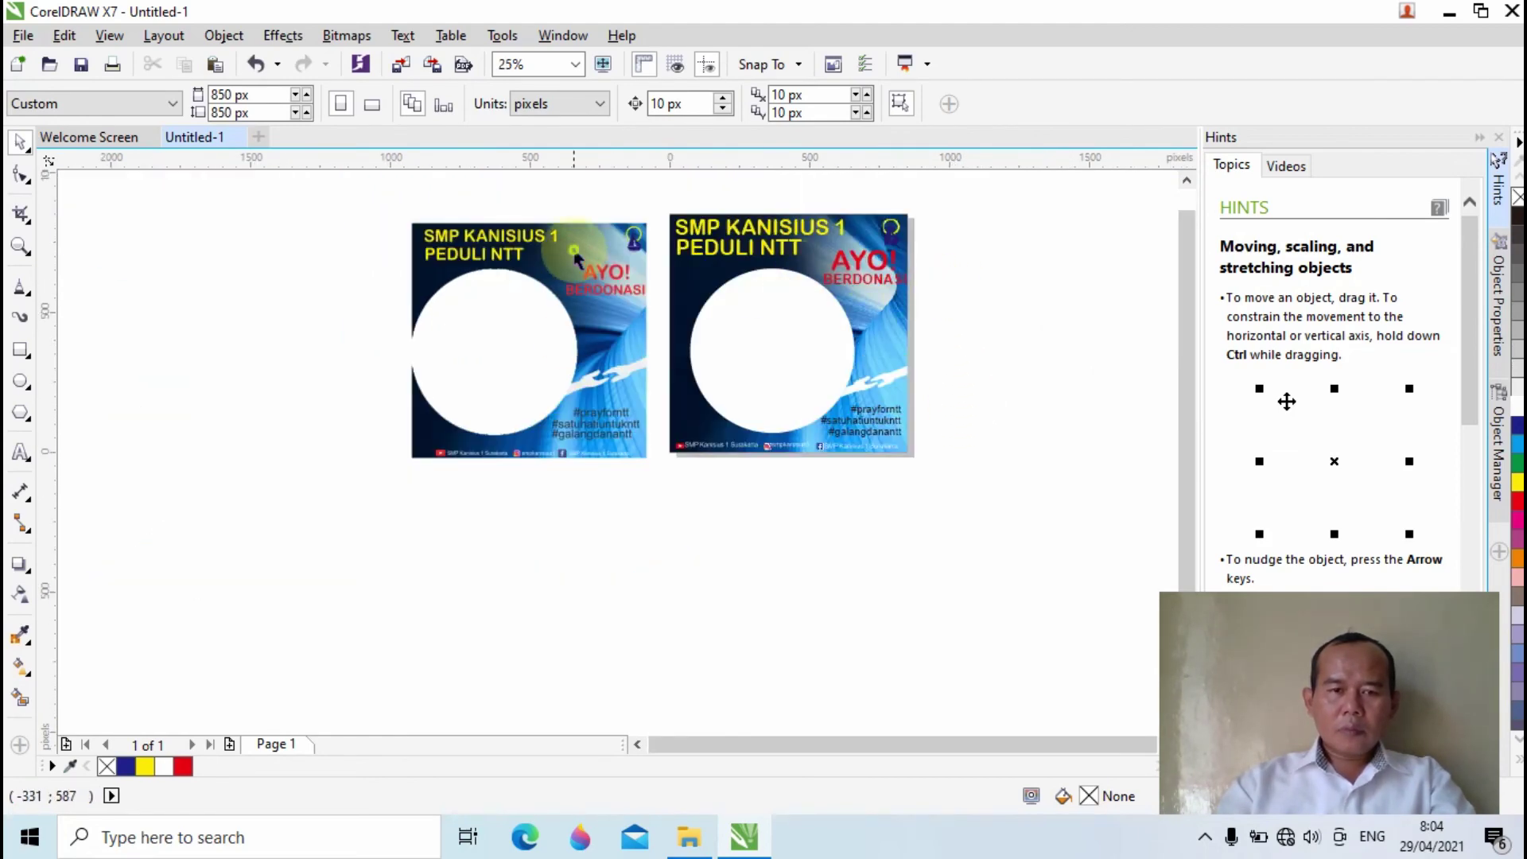
{"action": "left_click", "coordinate": [568, 298]}
{"action": "key", "text": "Delete"}
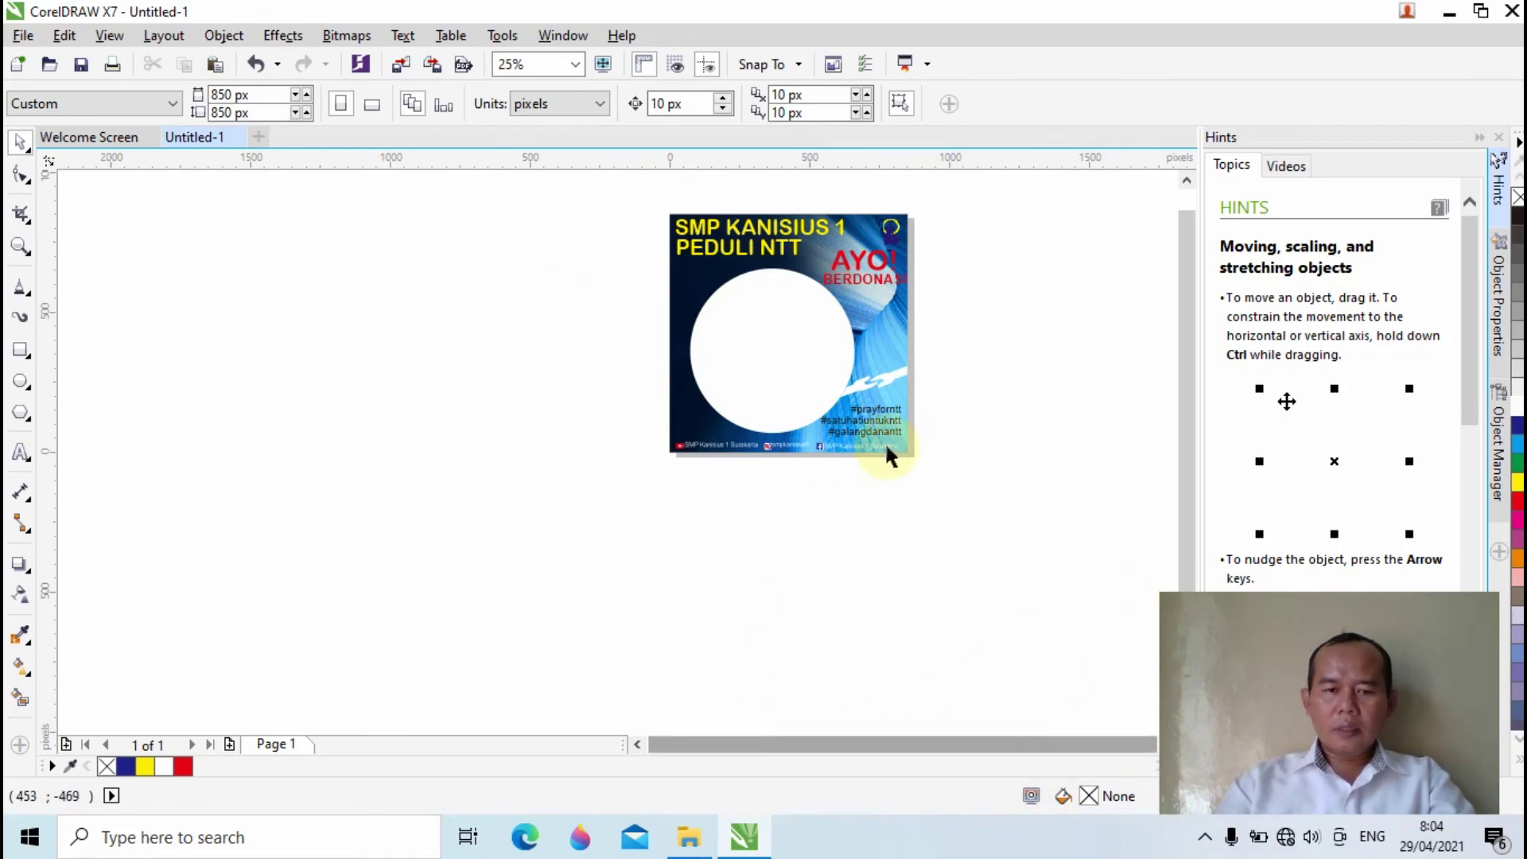
Save the drawing in CDR format in the Logo folder under the file name tutorialdesaintwibbon
{"action": "scroll", "coordinate": [980, 297], "scroll_direction": "up", "scroll_amount": 1}
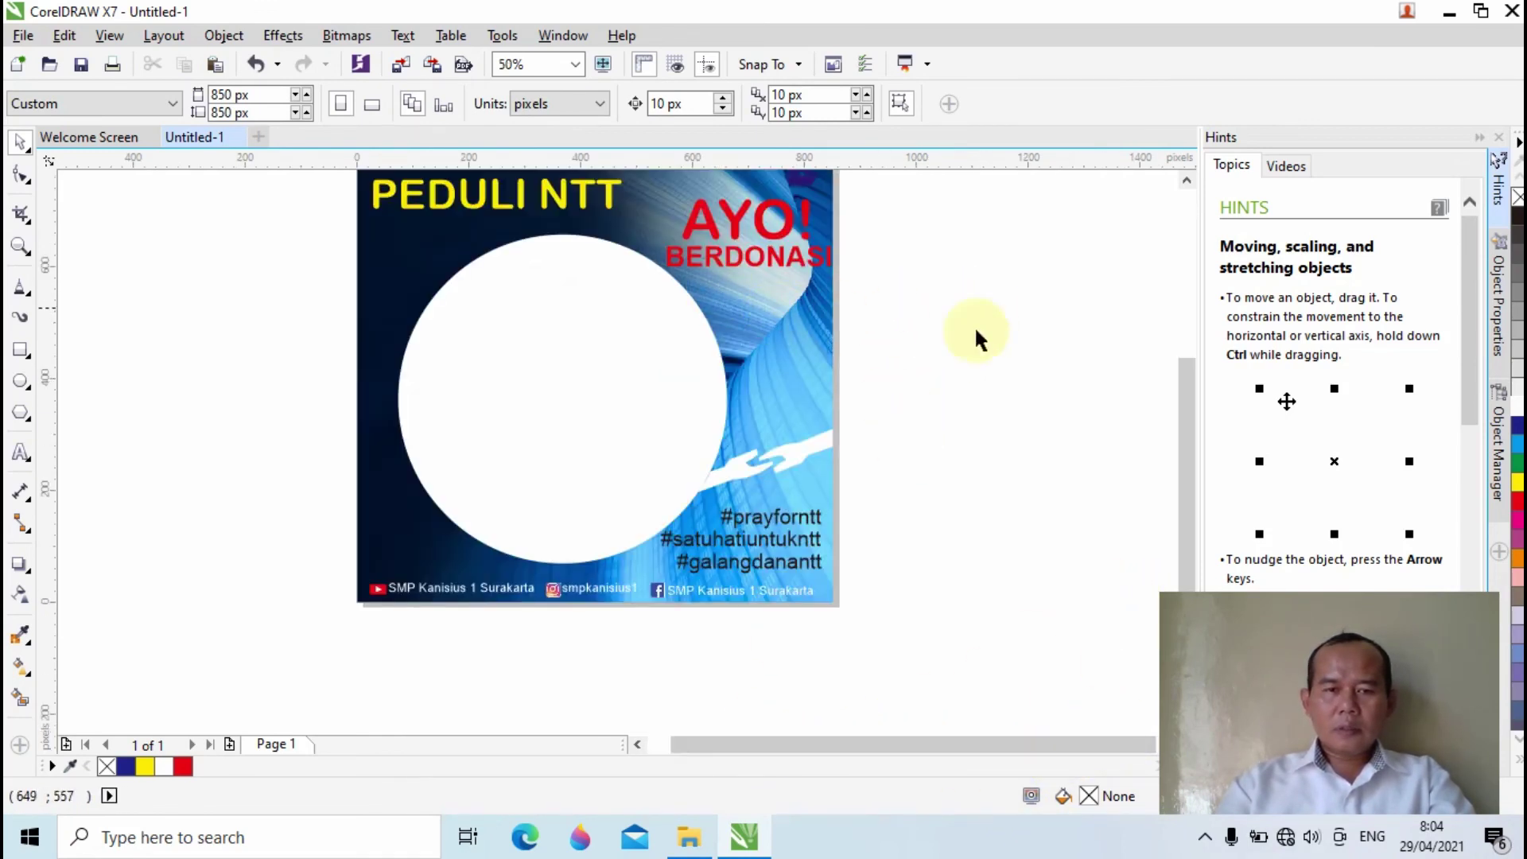
{"action": "left_click_drag", "start_coordinate": [1182, 436], "coordinate": [1181, 397]}
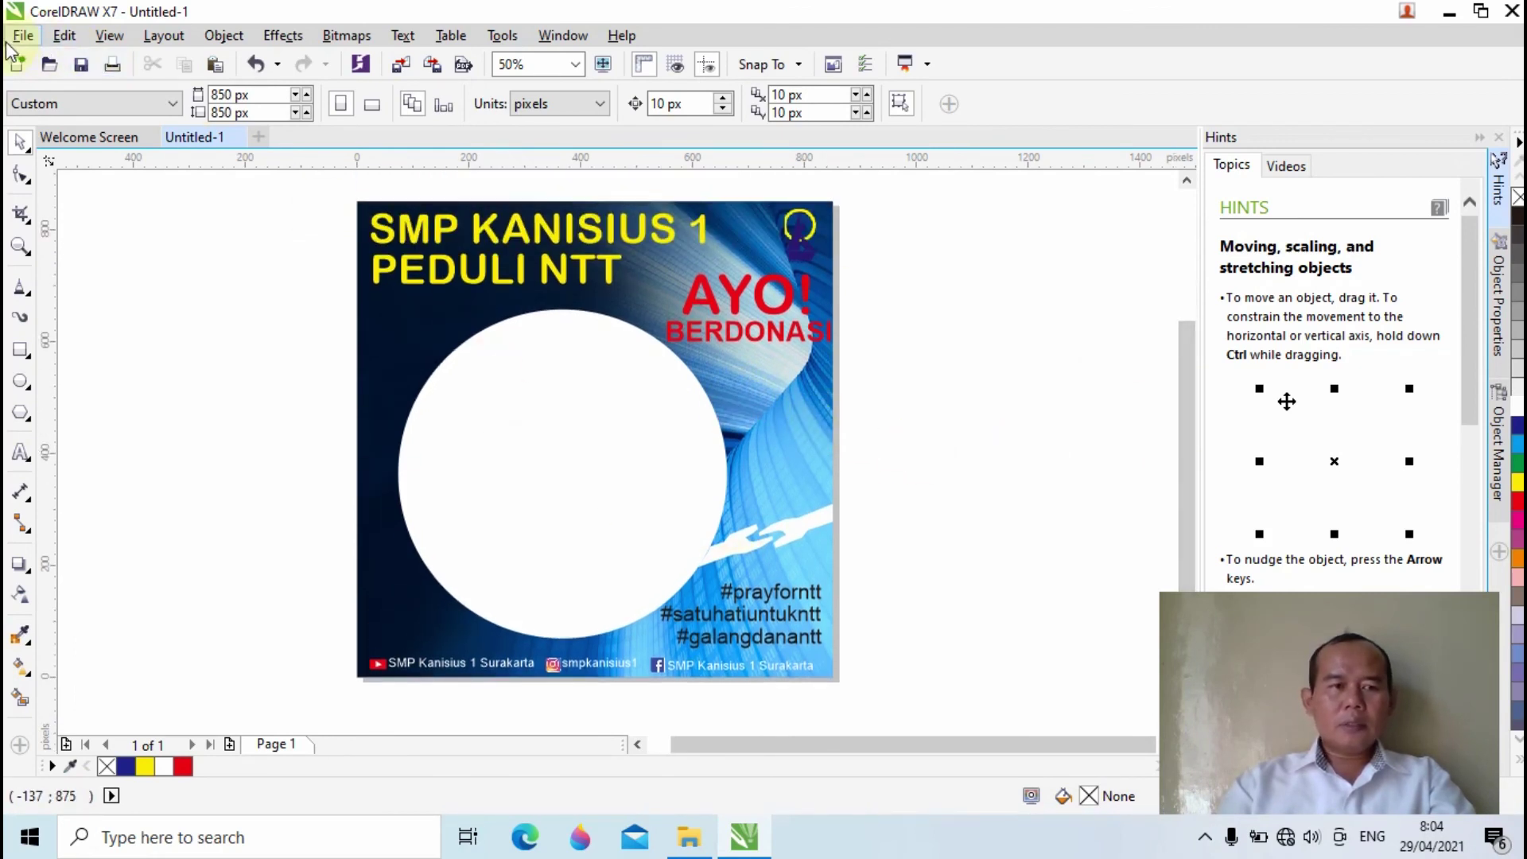
{"action": "left_click", "coordinate": [77, 65]}
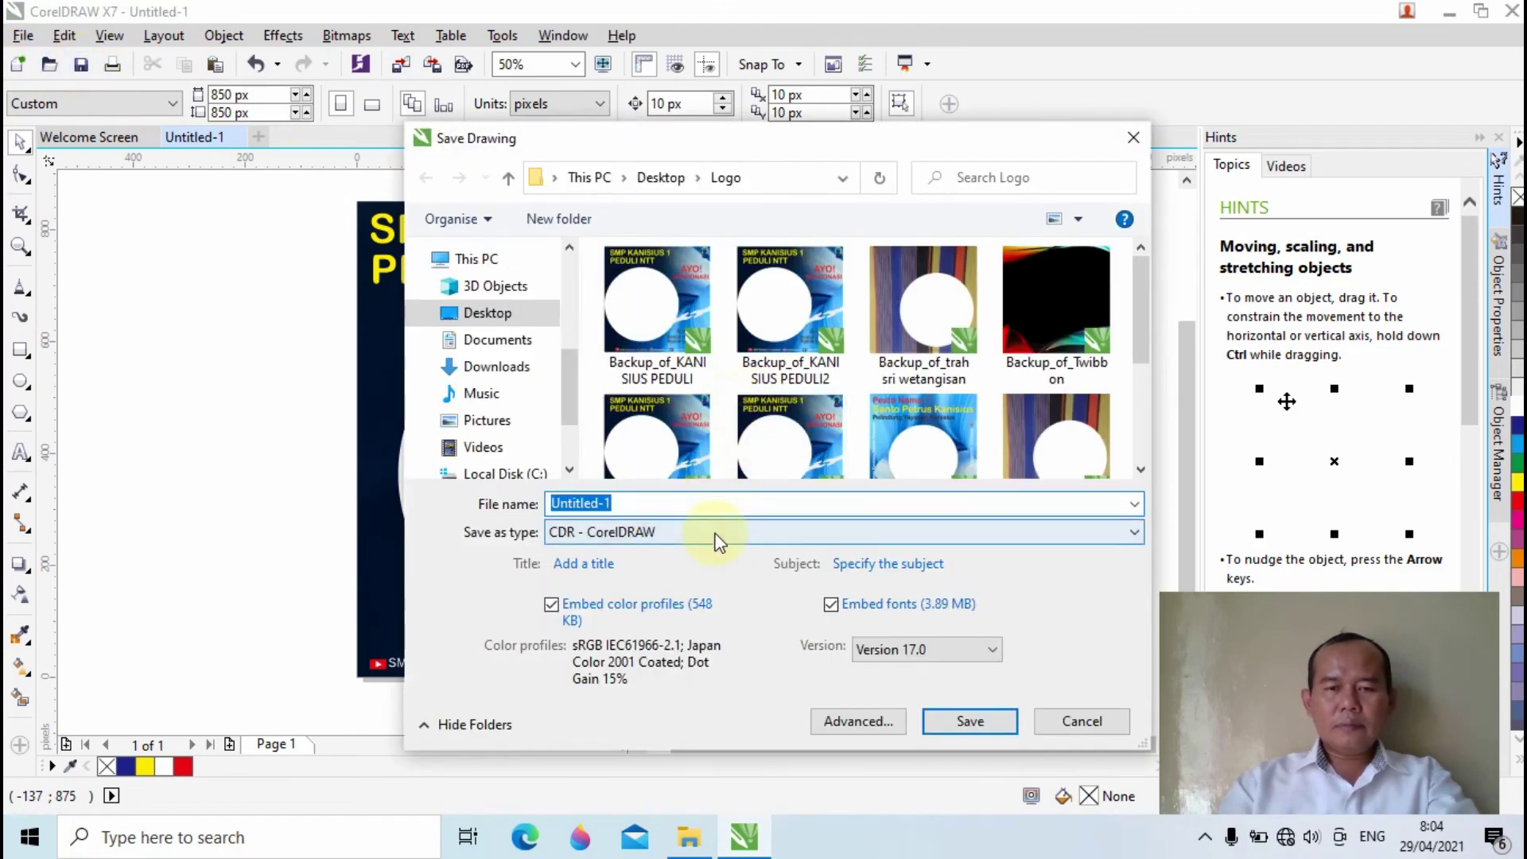
{"action": "type", "text": "tutorial"}
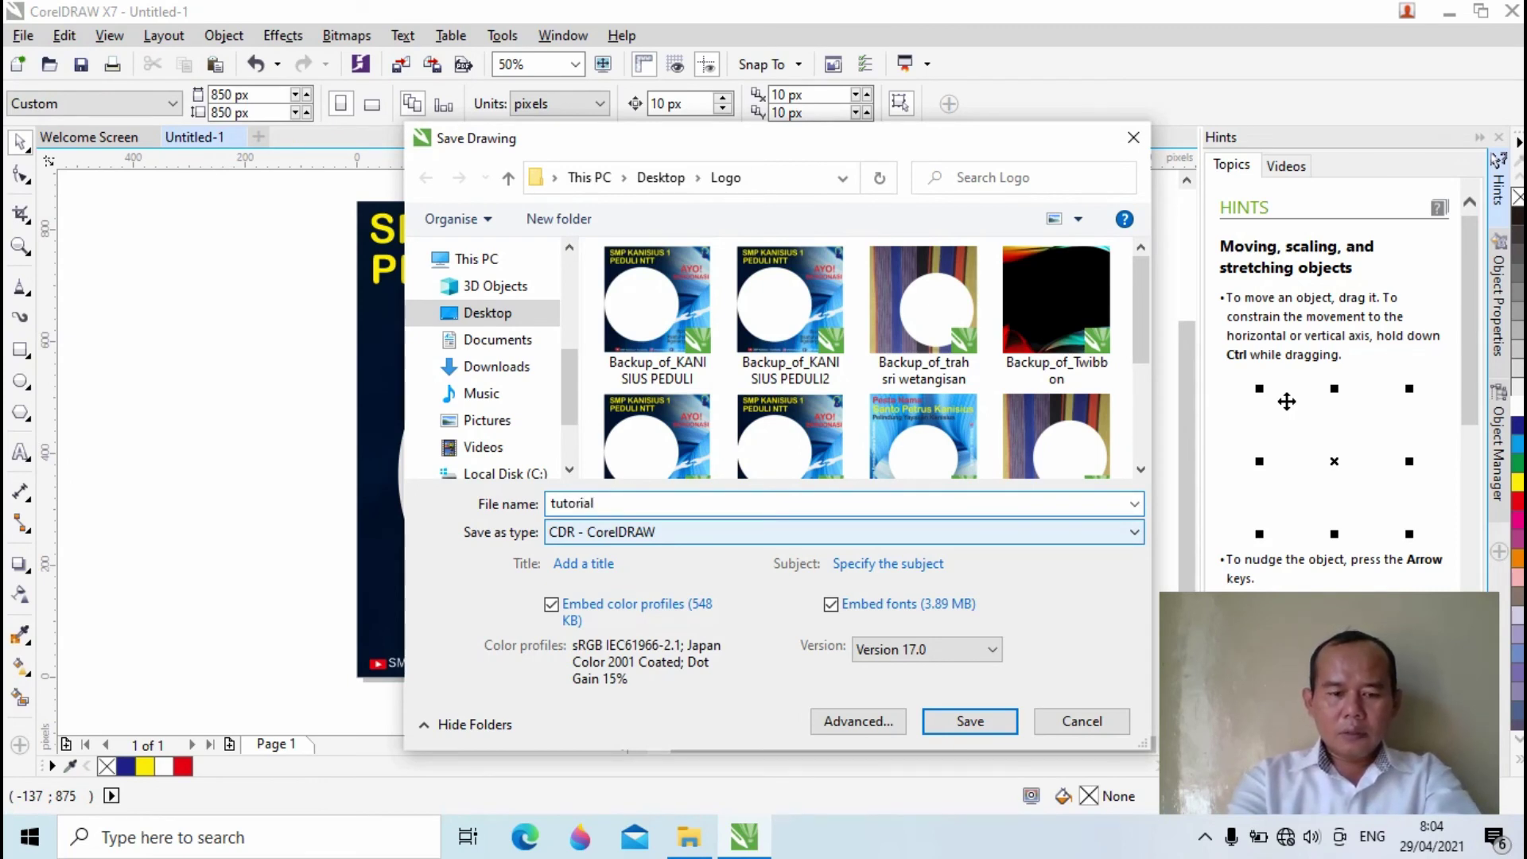
{"action": "type", "text": "desaint"}
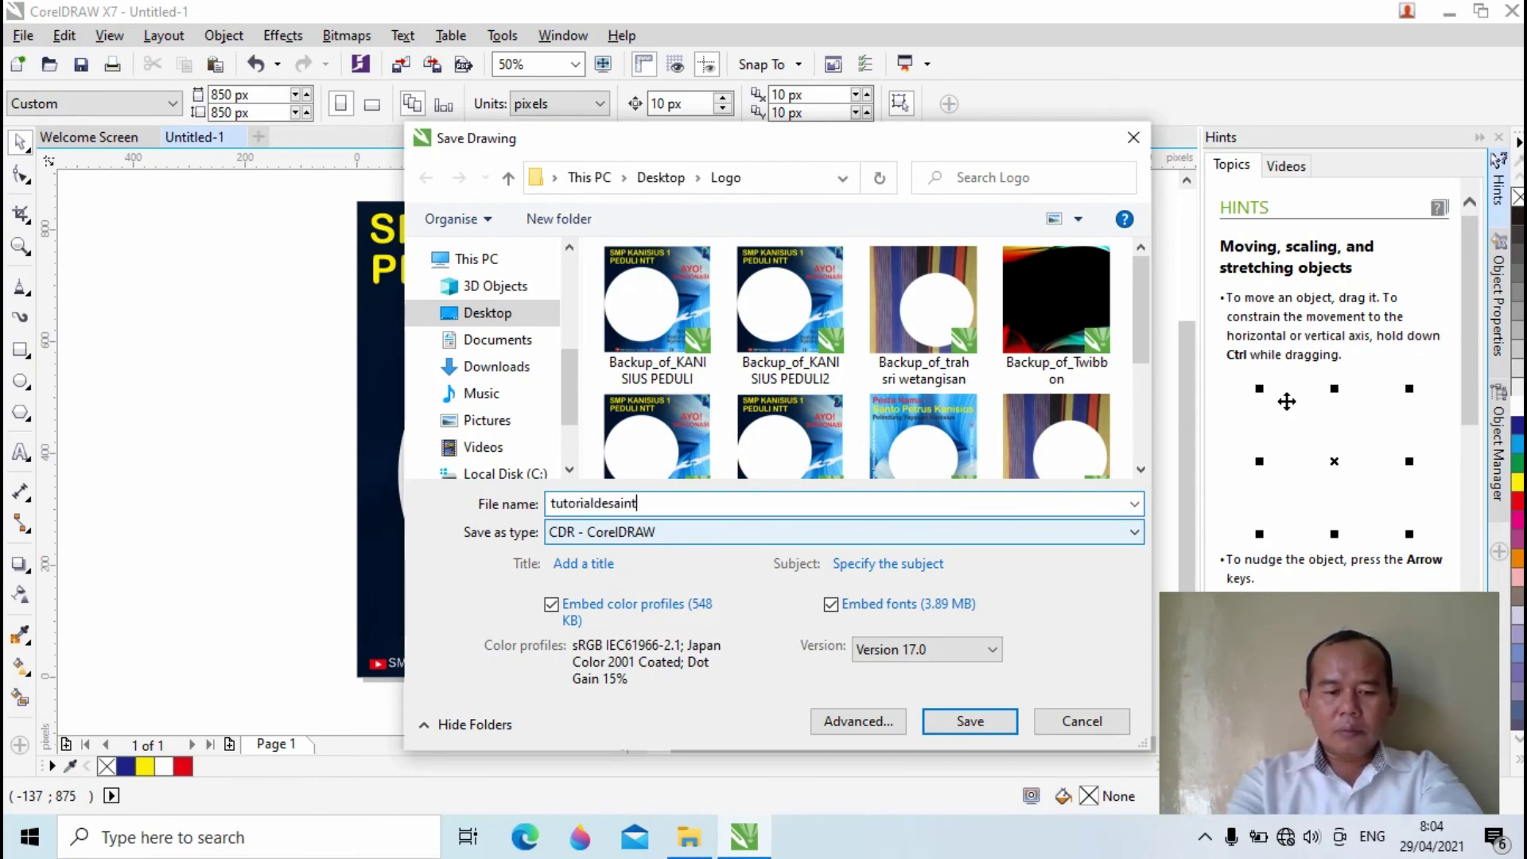
{"action": "type", "text": "wibbon"}
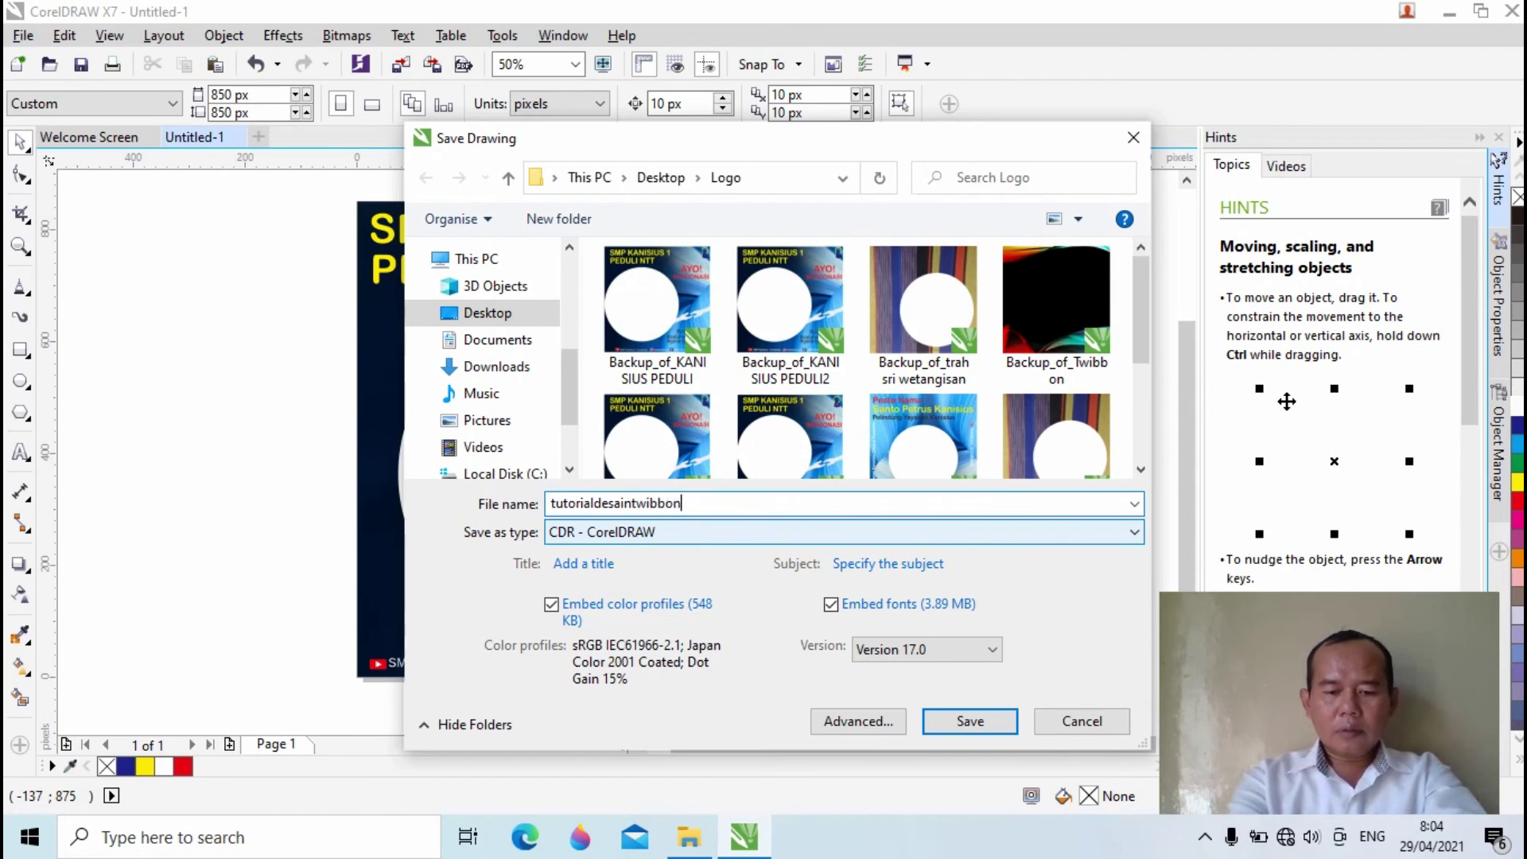
{"action": "left_click", "coordinate": [934, 718]}
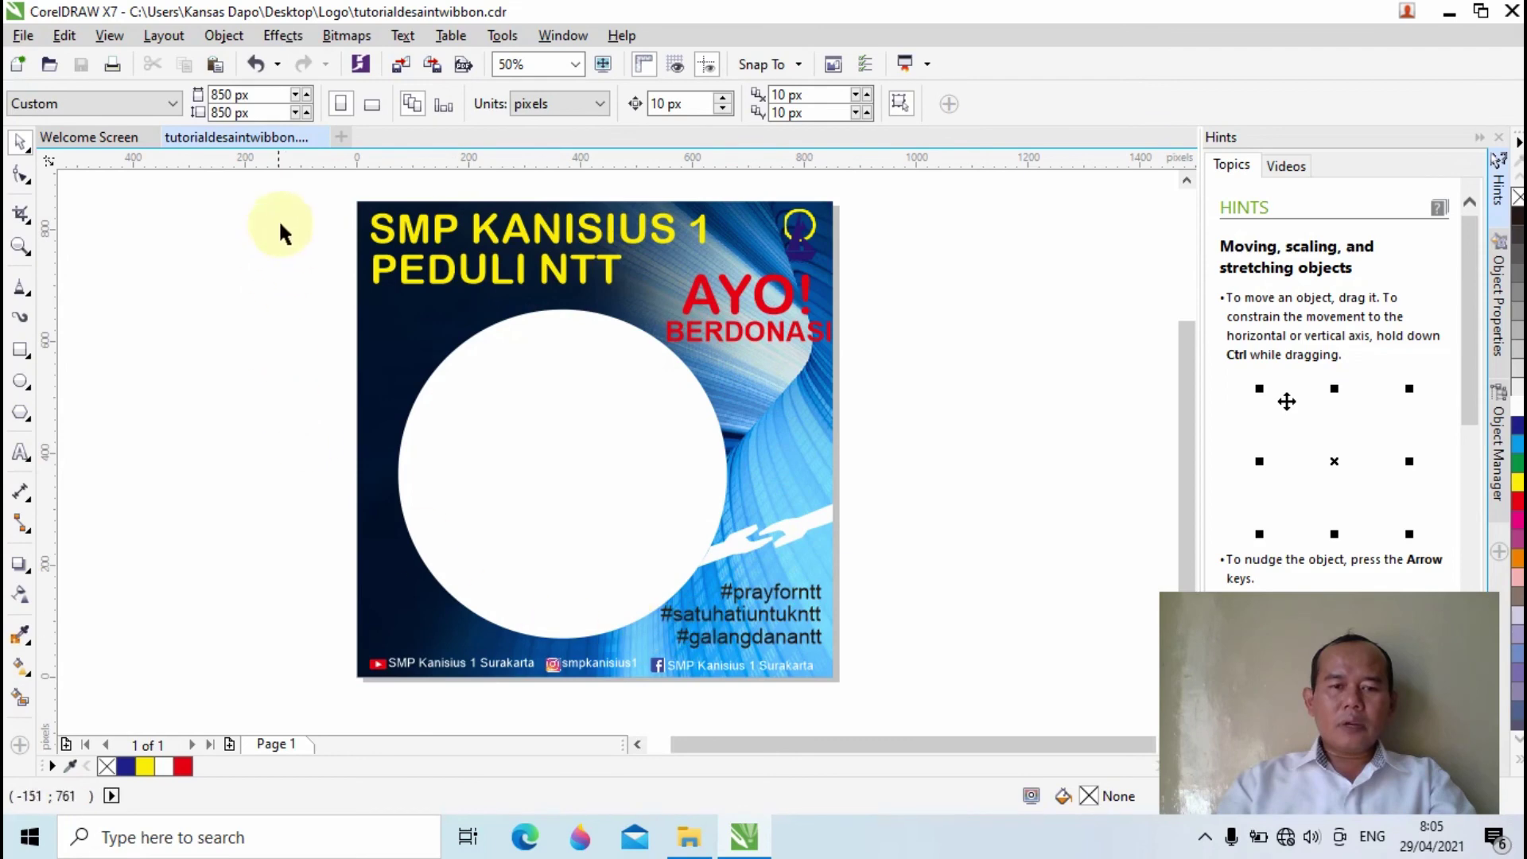
Export the poster to the Desktop as a PNG under the file name tutorialdesaintwibbon, in RGB Color (24-bit) with transparency enabled
{"action": "left_click", "coordinate": [23, 36]}
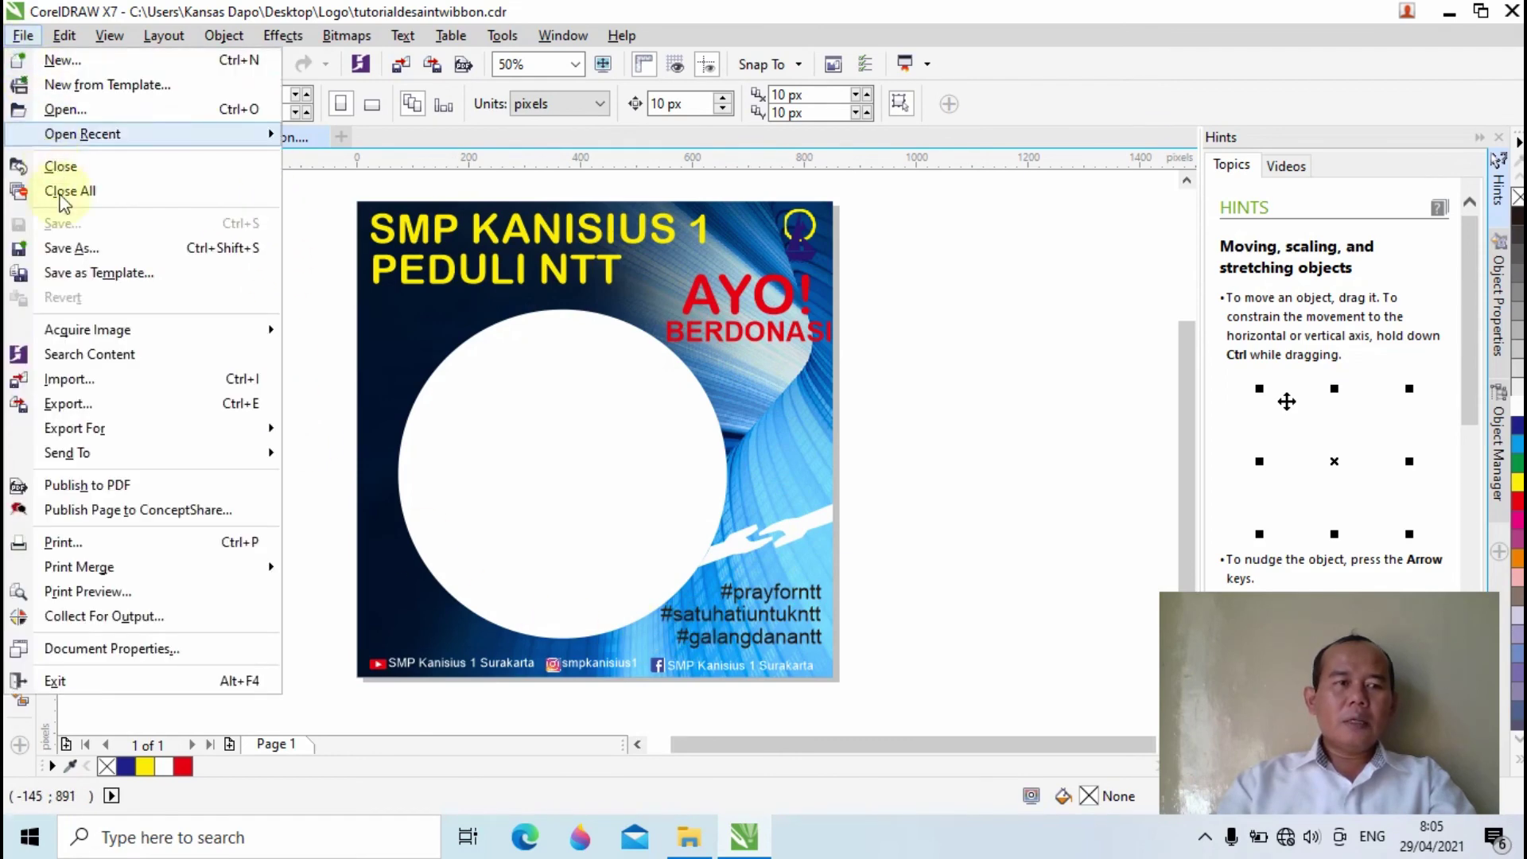
{"action": "left_click", "coordinate": [60, 404]}
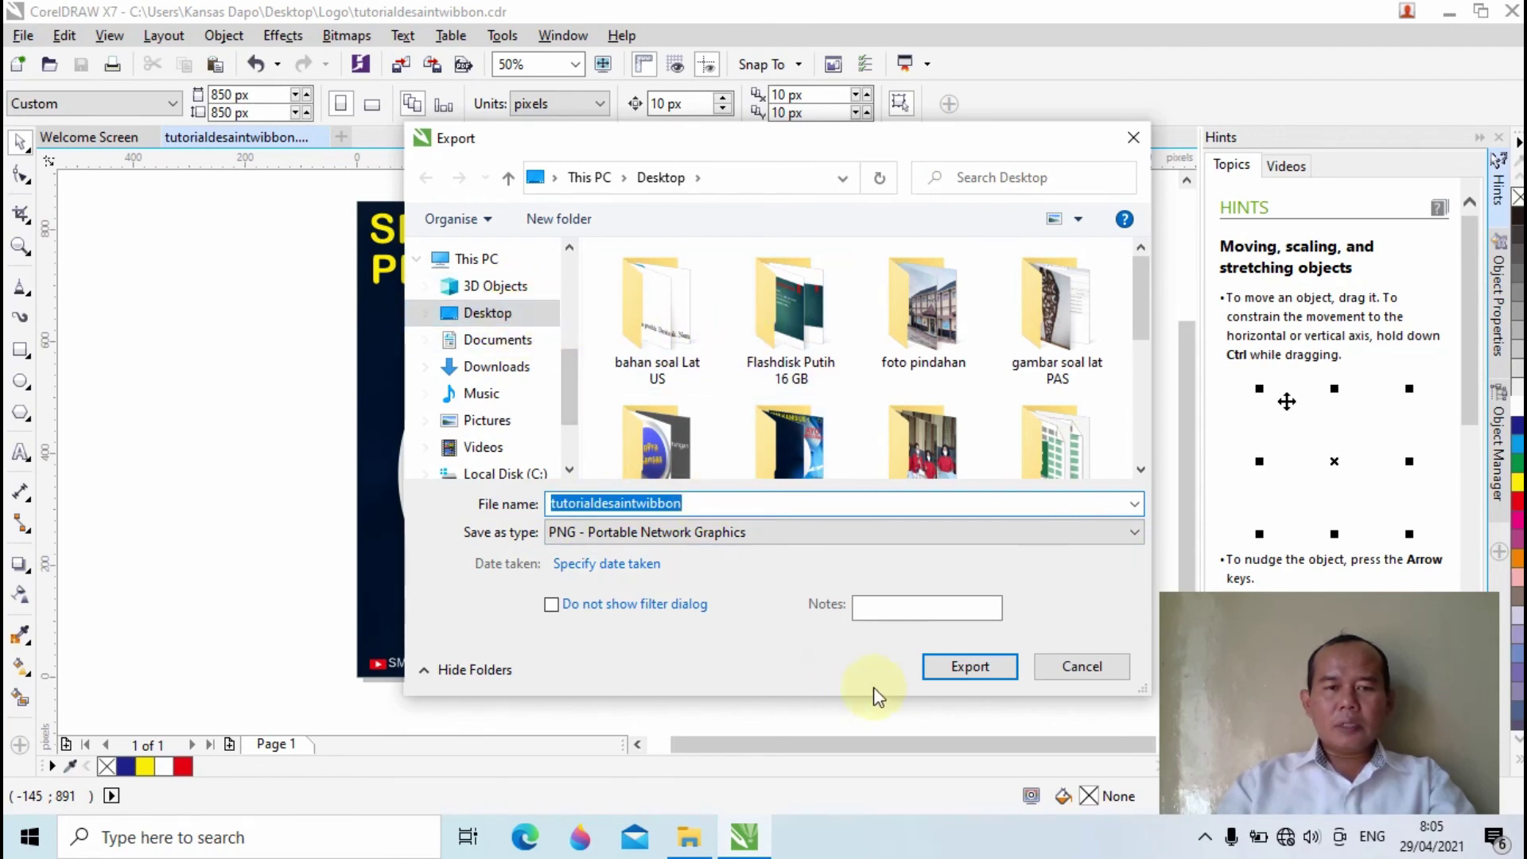
{"action": "left_click", "coordinate": [971, 672]}
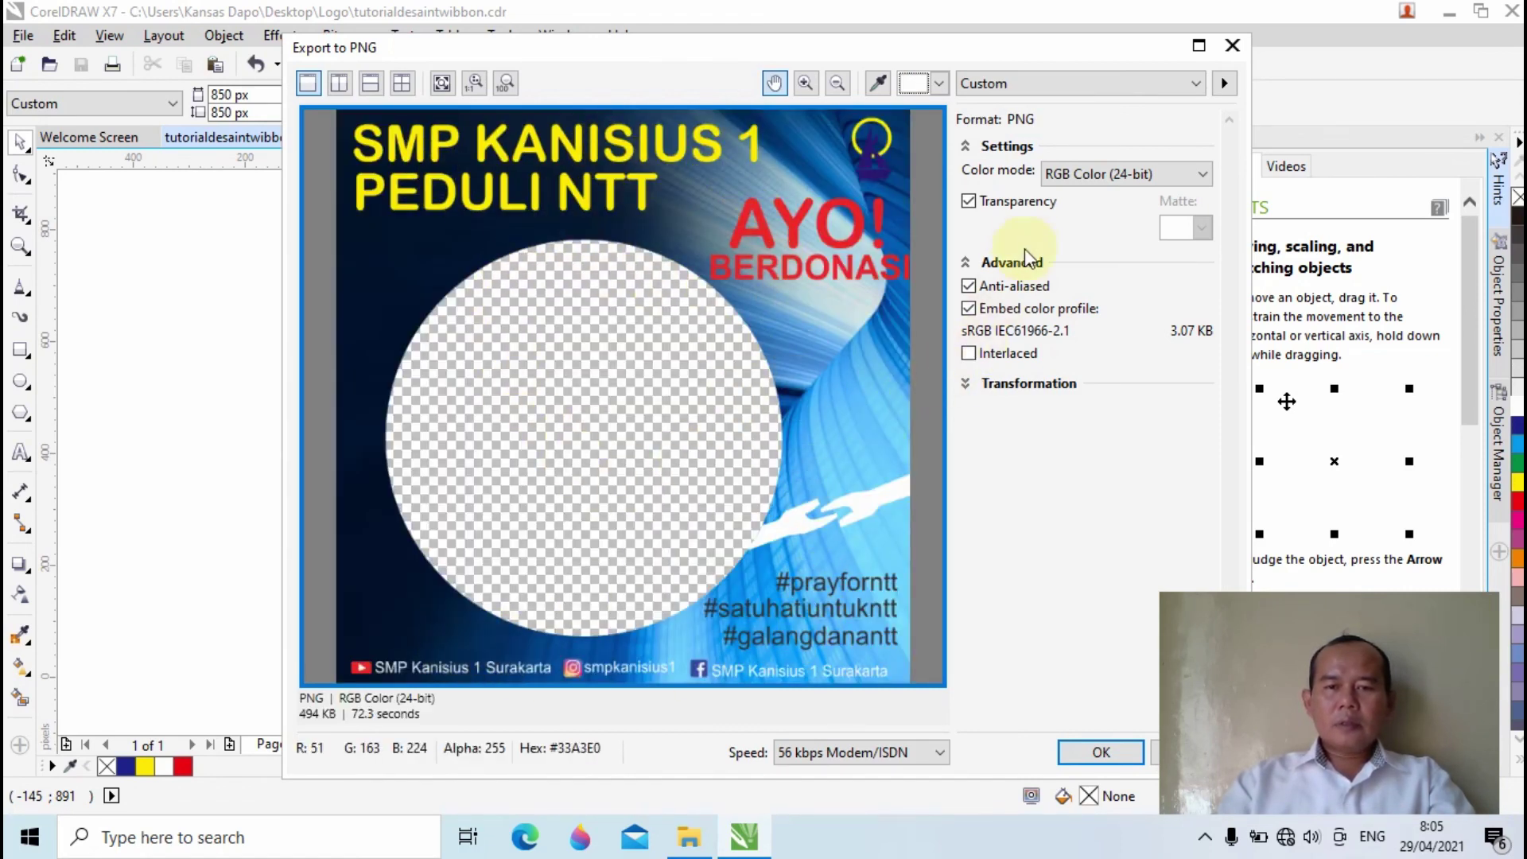
{"action": "left_click", "coordinate": [978, 206]}
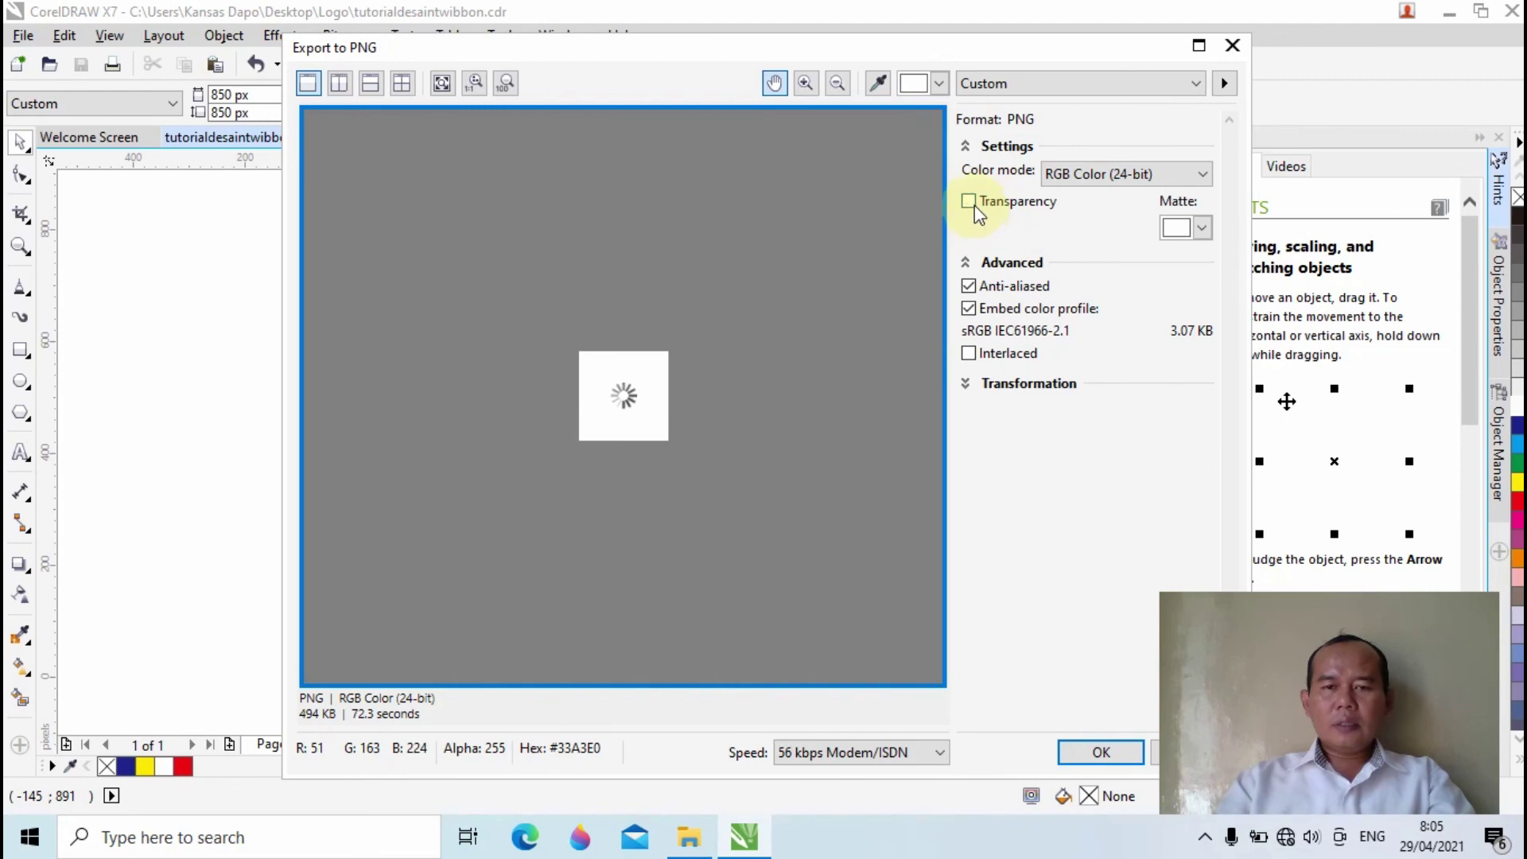
{"action": "left_click", "coordinate": [972, 204]}
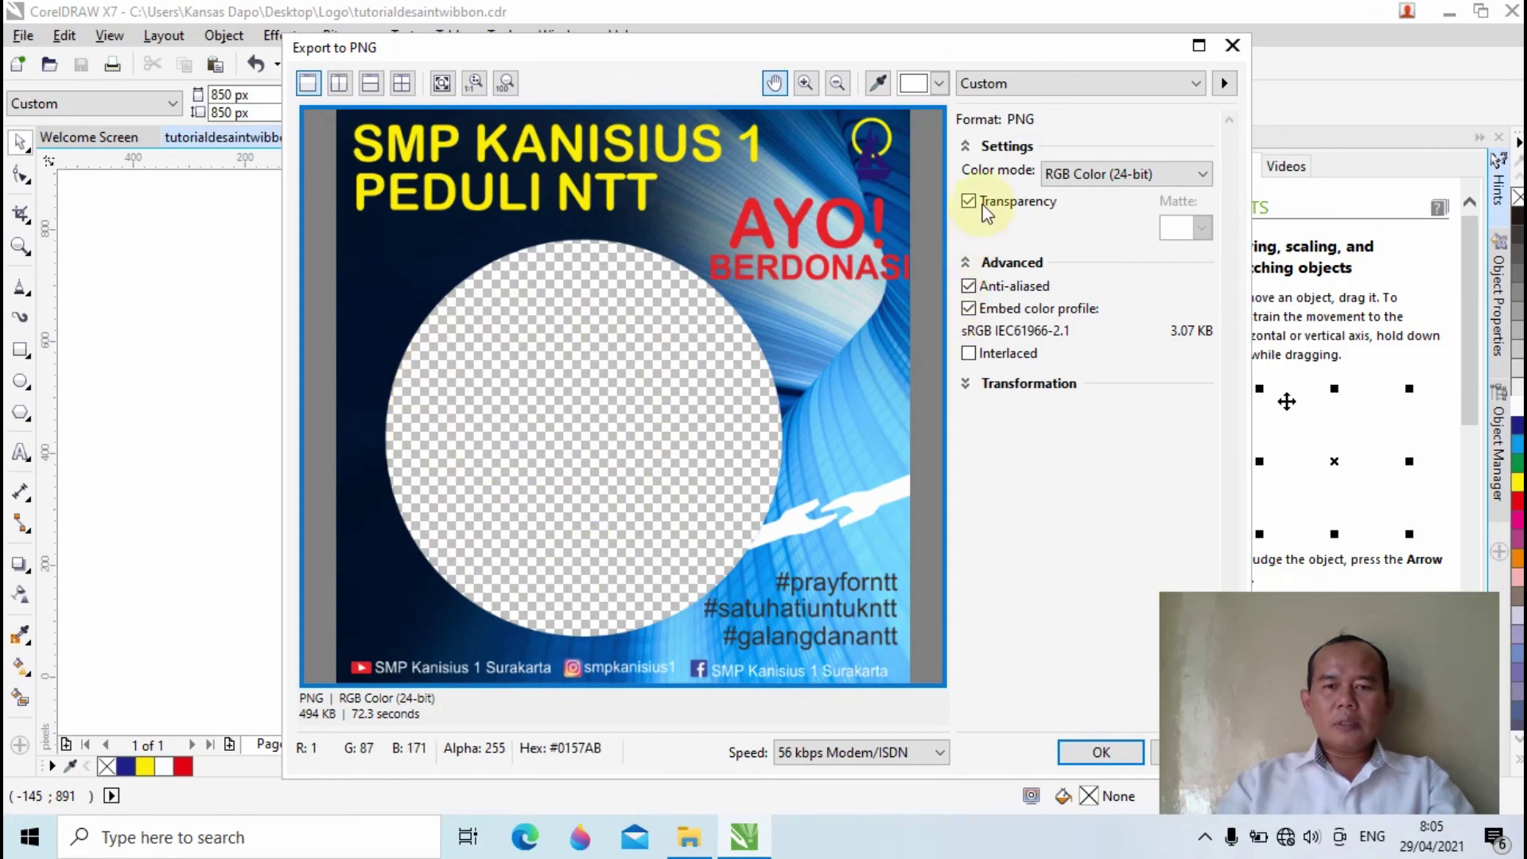
{"action": "left_click", "coordinate": [1100, 754]}
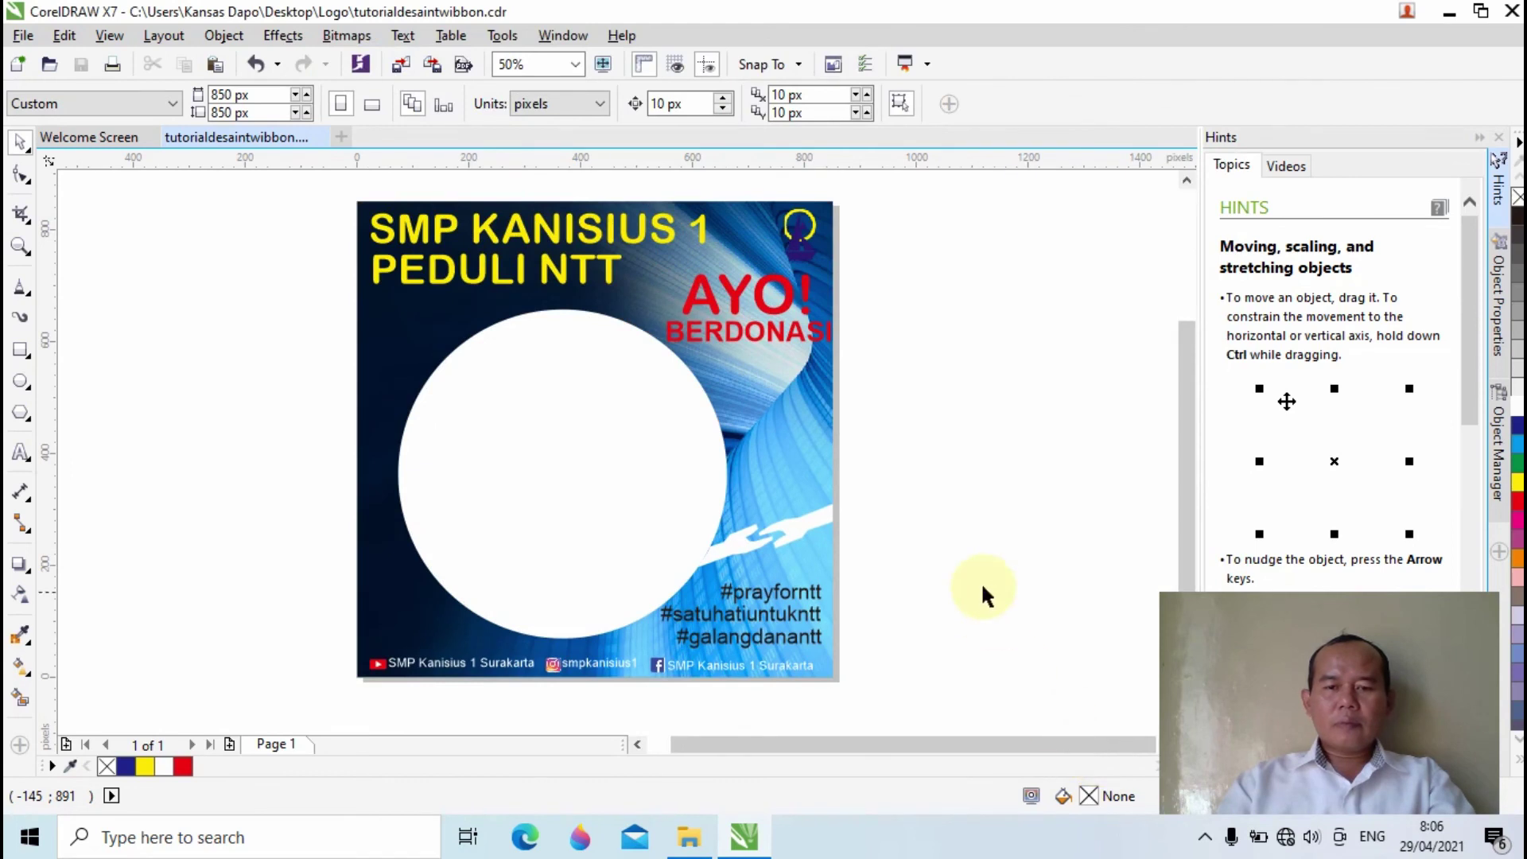
Switch to the desktop, open the exported tutorialdesaintwibbon PNG to inspect it, and close the image viewer
{"action": "left_click", "coordinate": [1453, 12]}
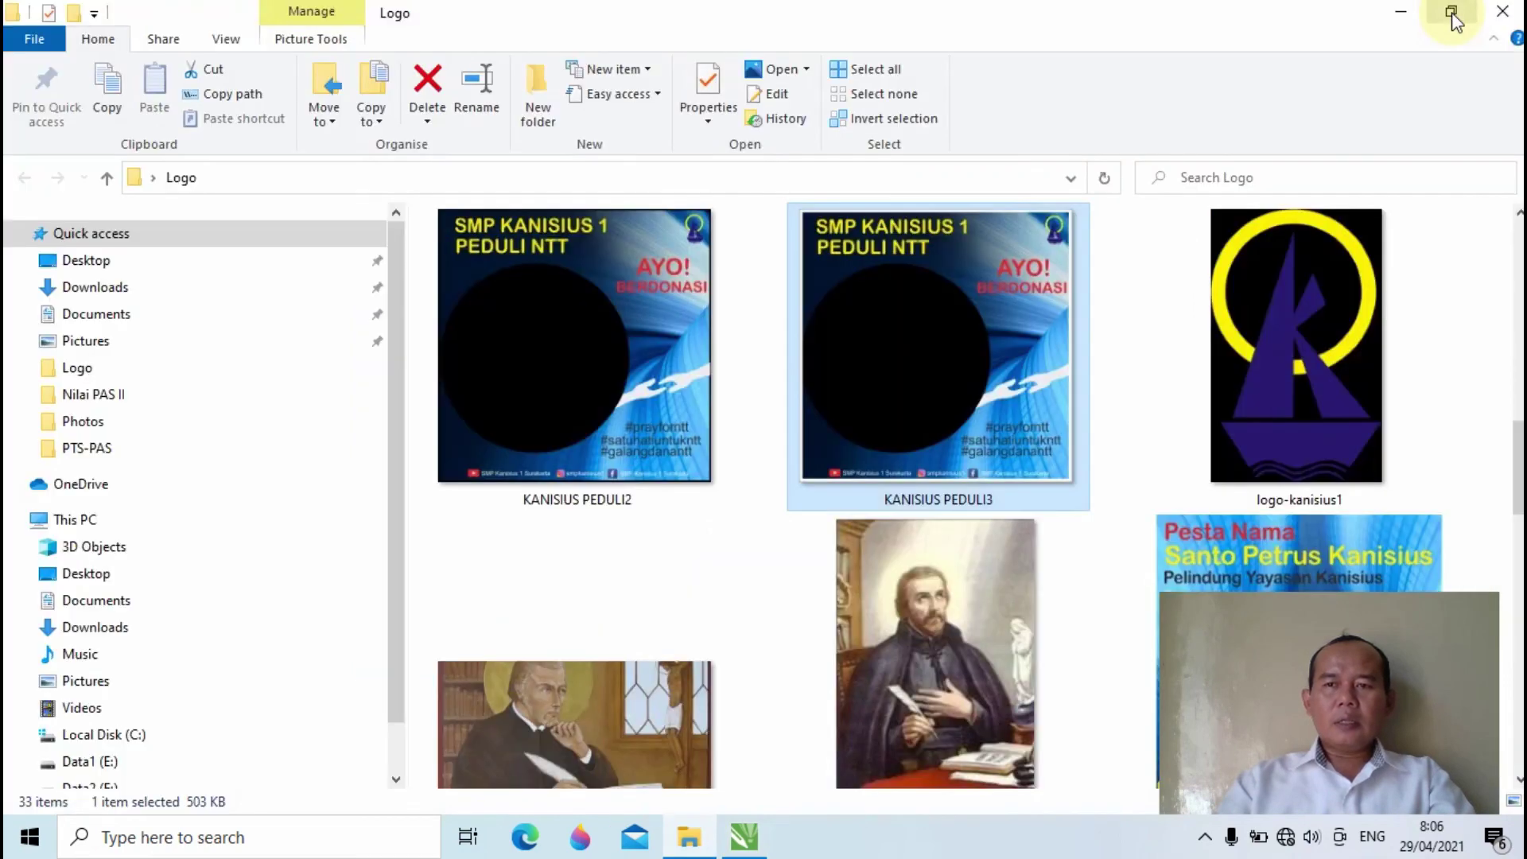
{"action": "left_click", "coordinate": [1402, 6]}
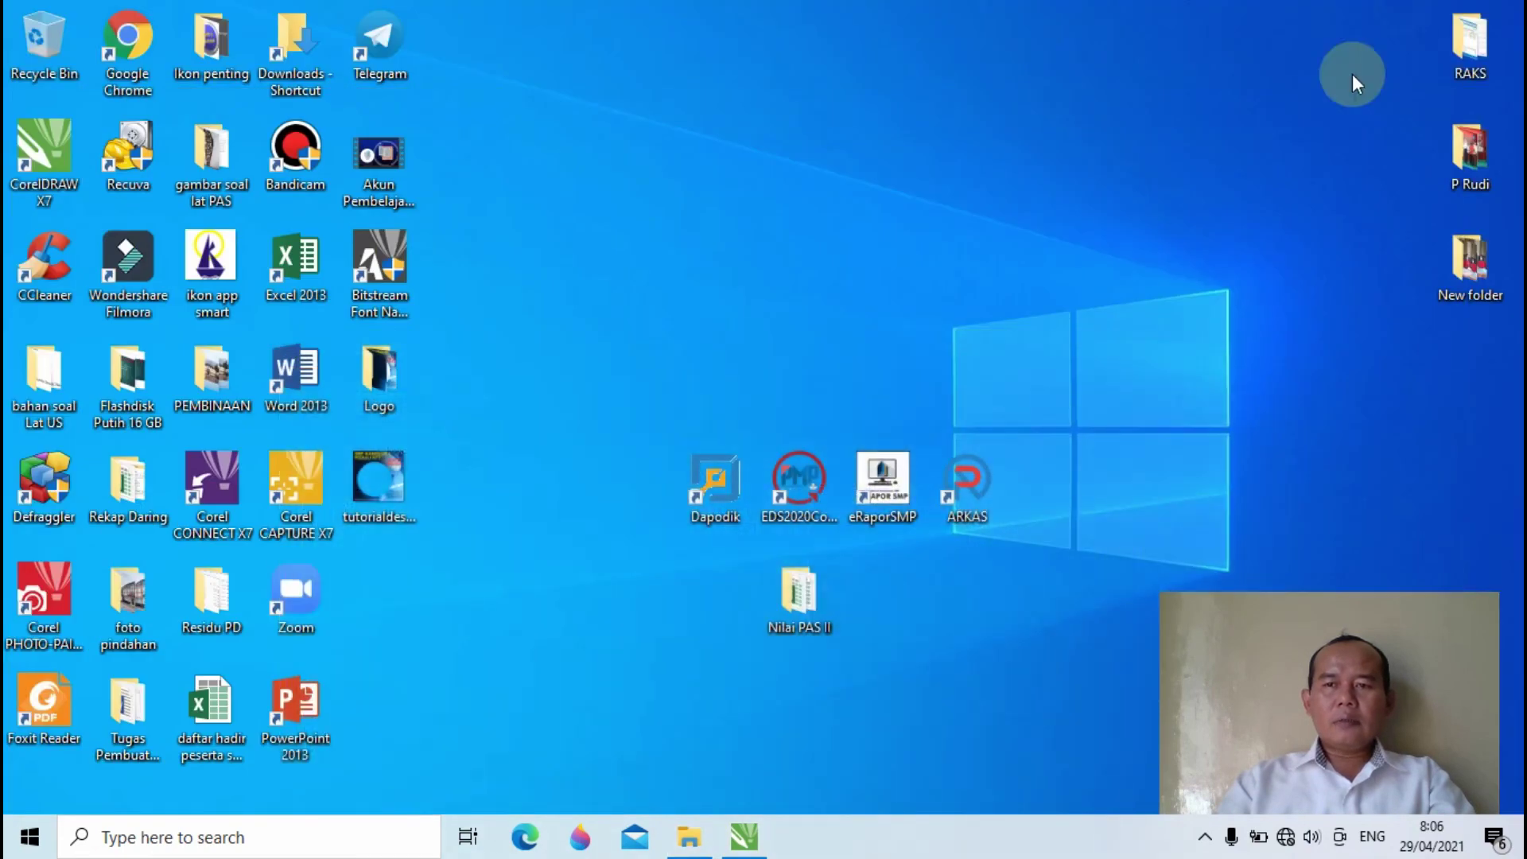
{"action": "double_click", "coordinate": [375, 483]}
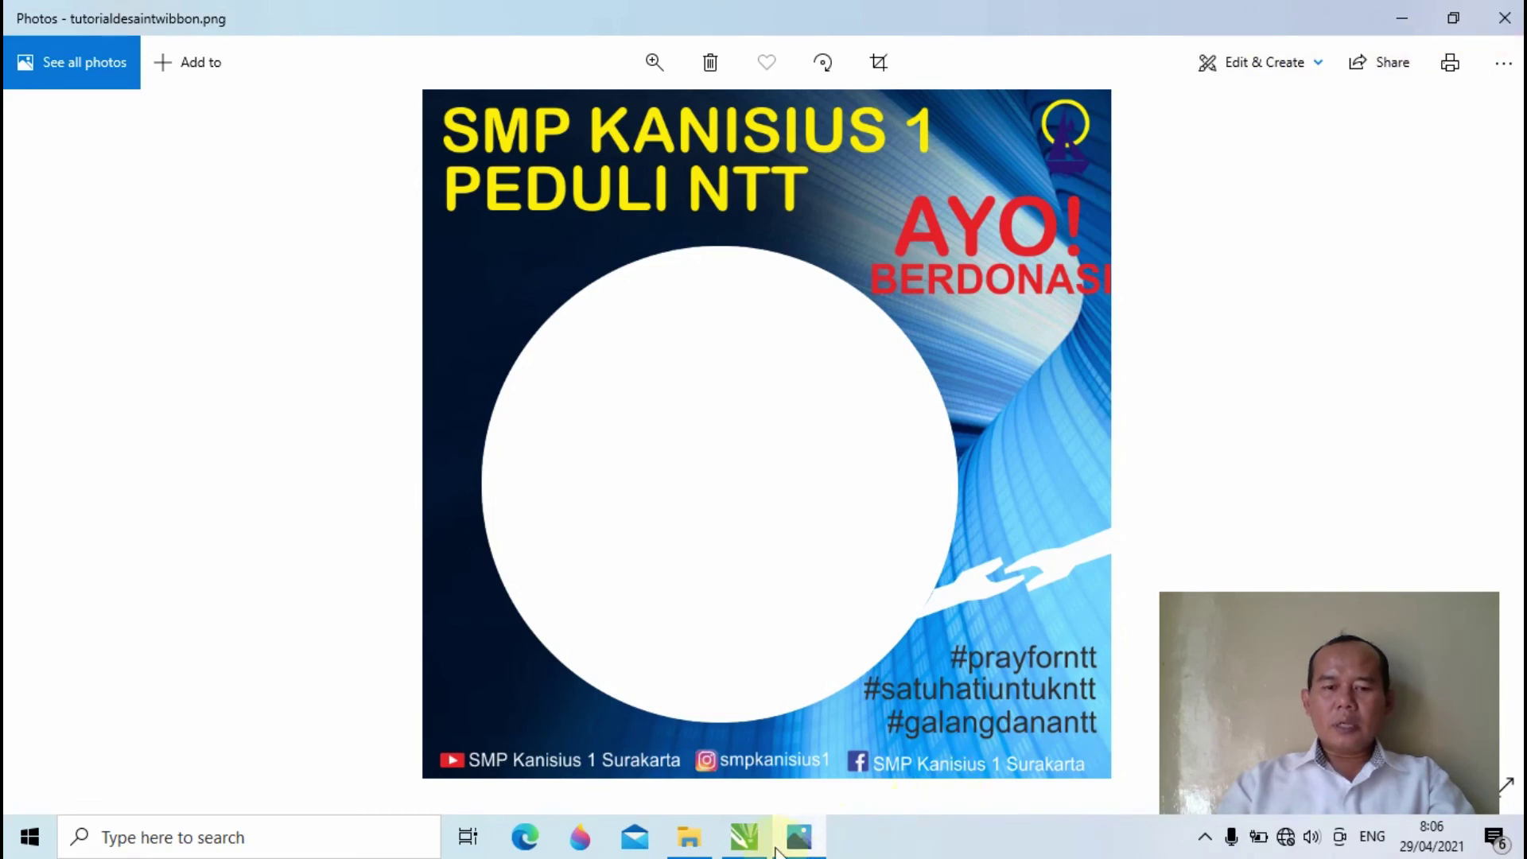
{"action": "mouse_move", "coordinate": [762, 850]}
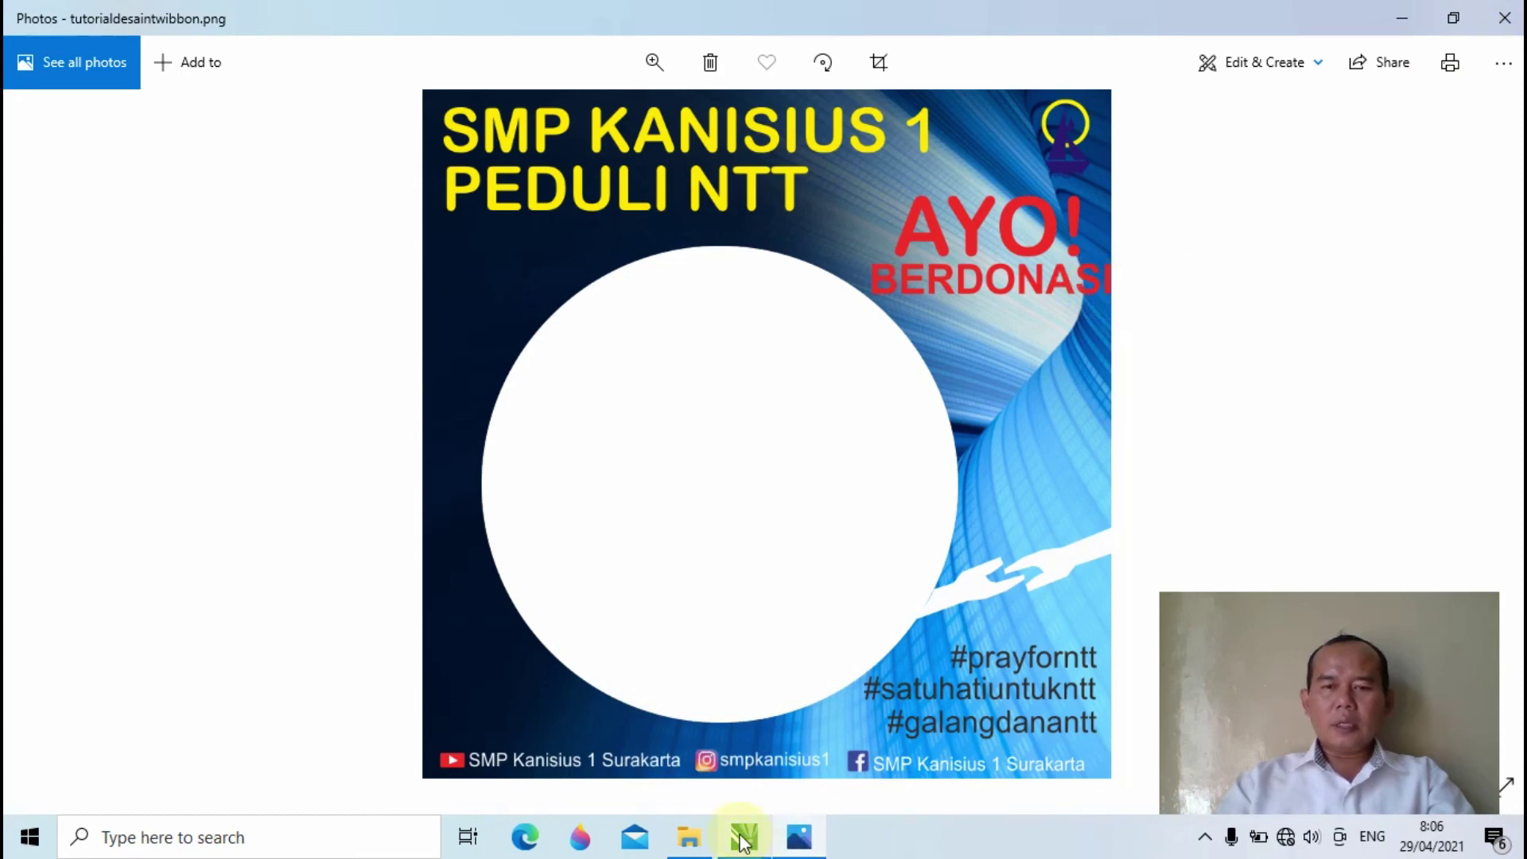
{"action": "left_click", "coordinate": [1505, 18]}
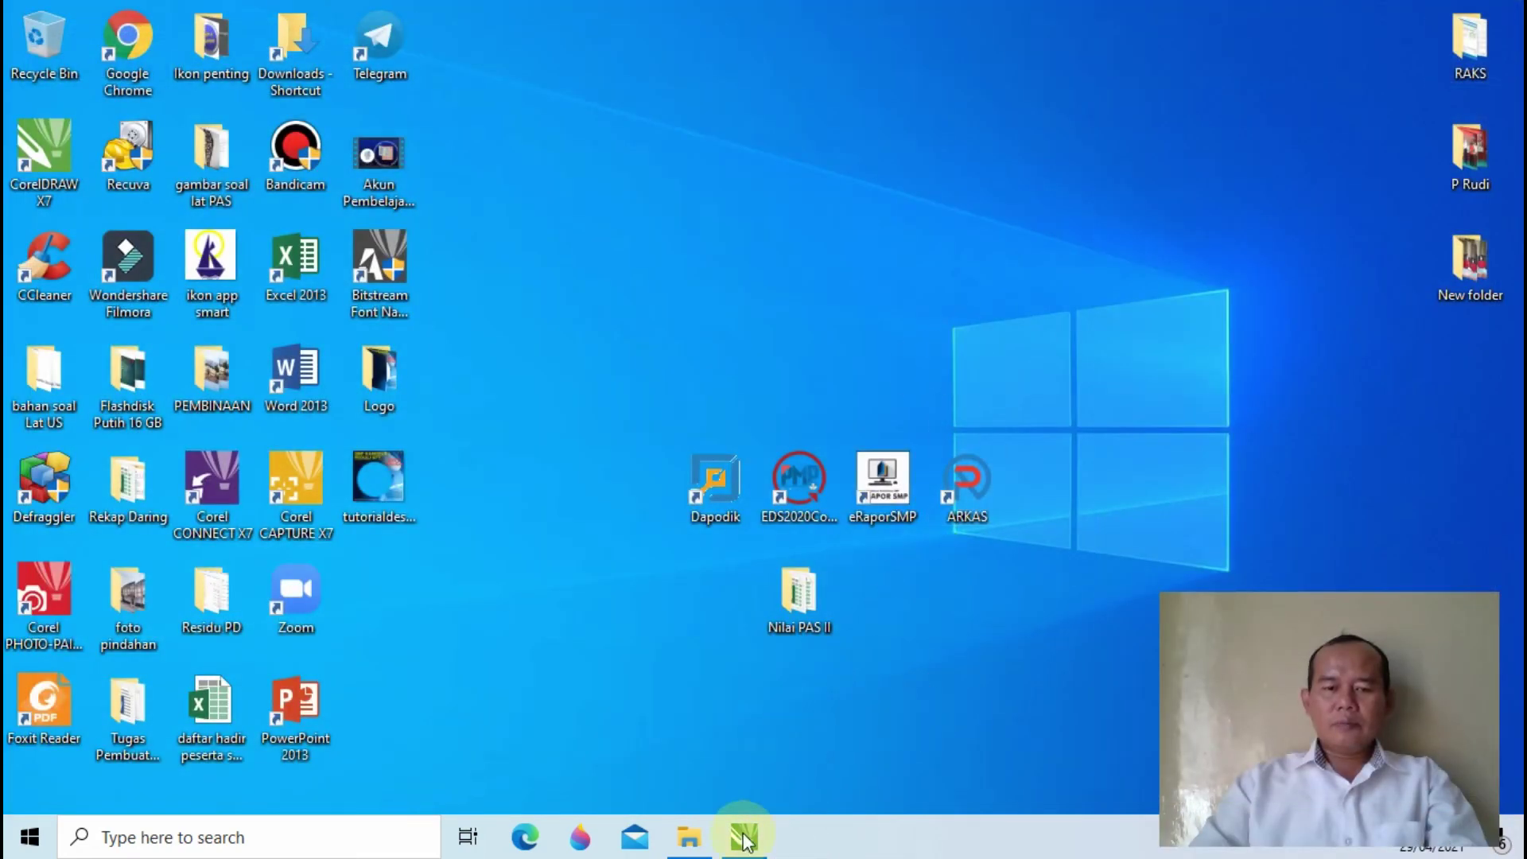
Return to CorelDRAW and scale the "BERDONASI" text down to about 288 px wide so it fits inside the page edge
{"action": "left_click", "coordinate": [746, 840]}
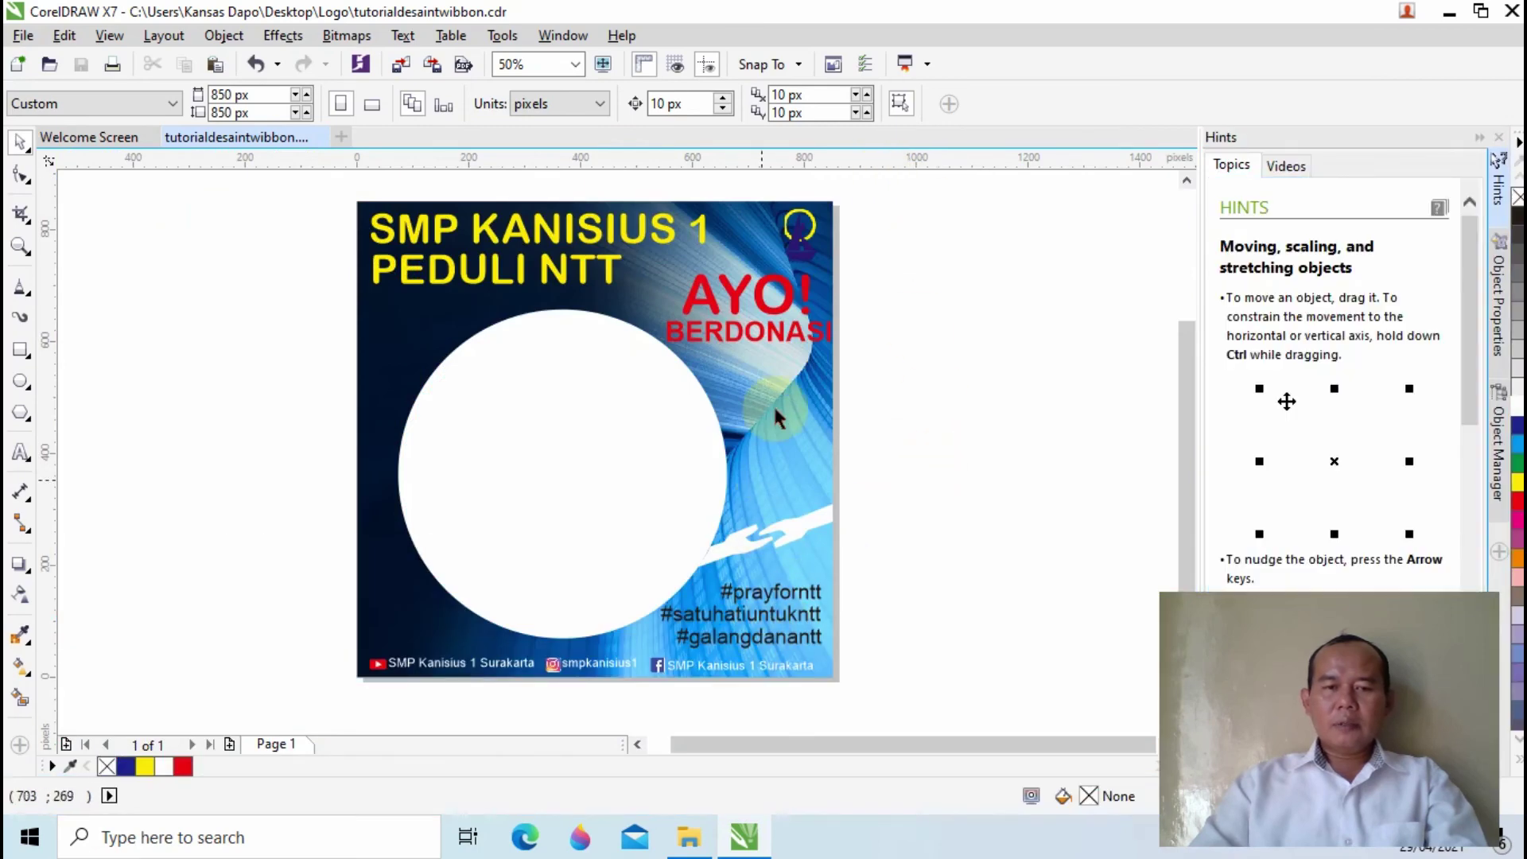
{"action": "scroll", "coordinate": [782, 336], "scroll_direction": "up", "scroll_amount": 2}
{"action": "left_click", "coordinate": [775, 331]}
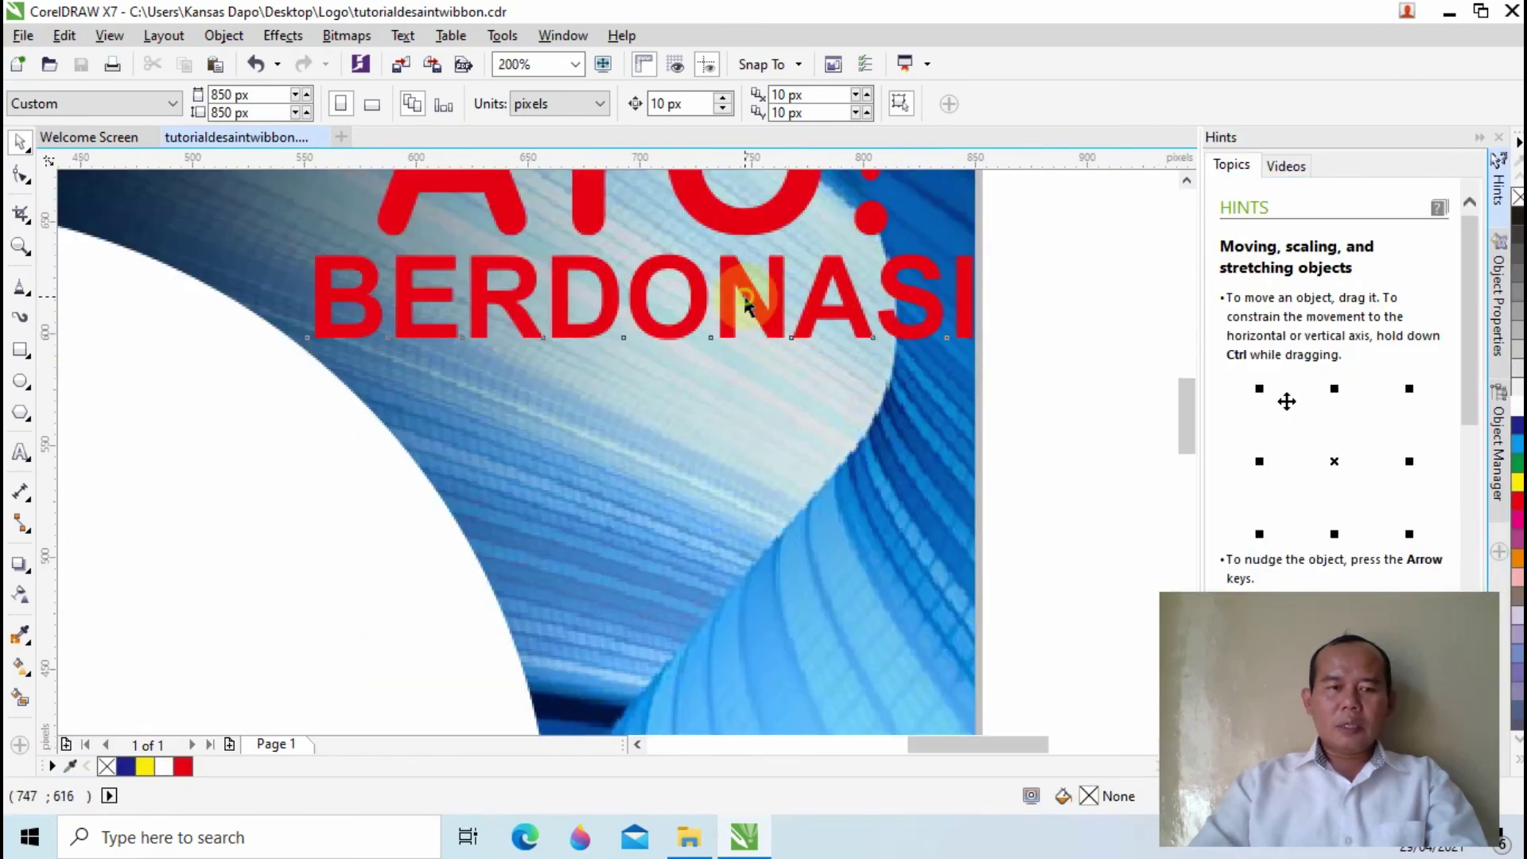
{"action": "left_click", "coordinate": [746, 302]}
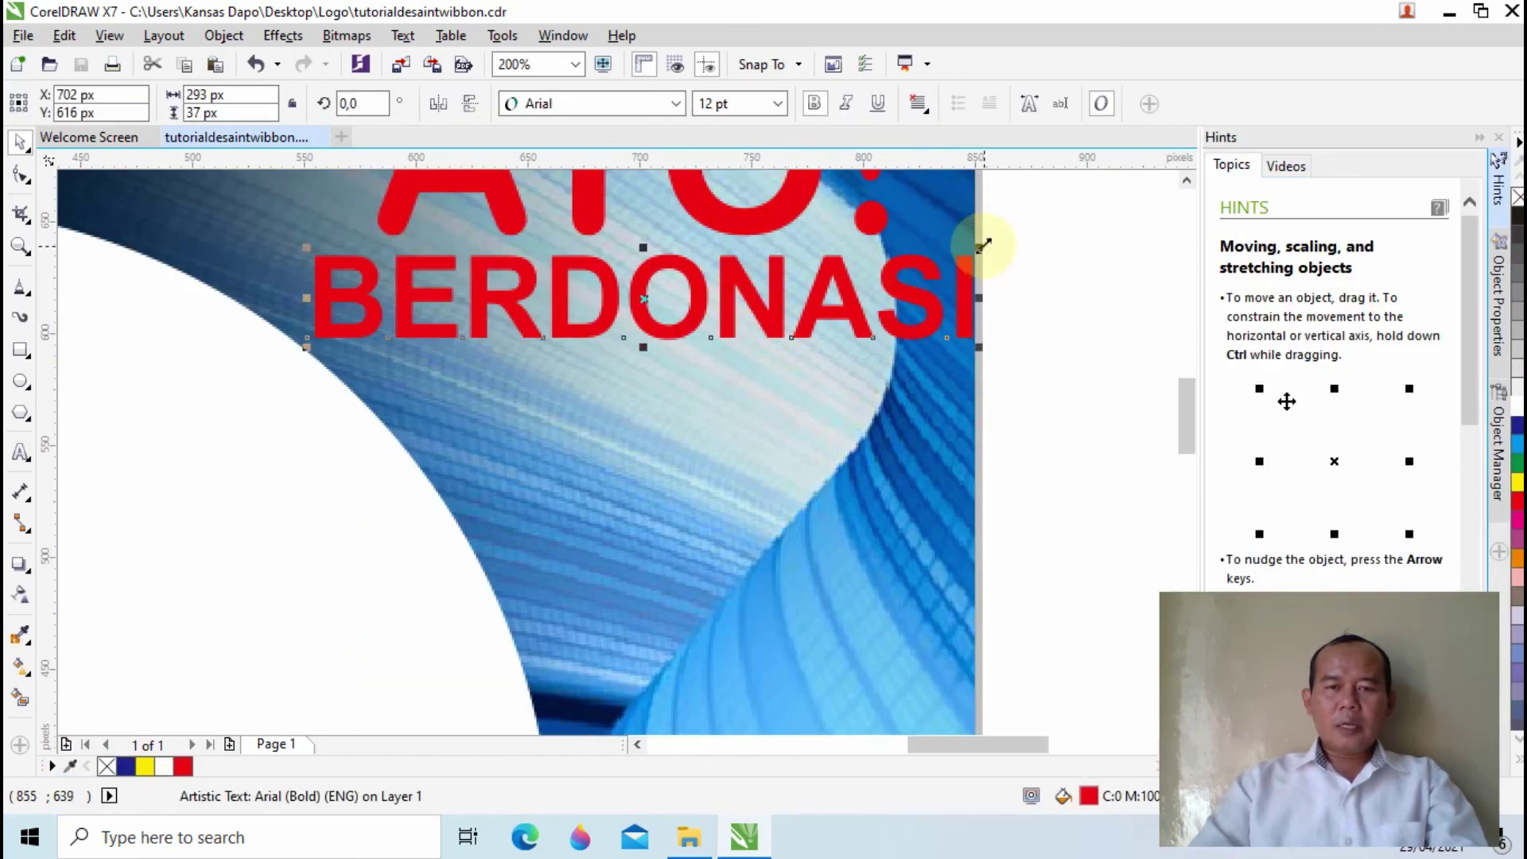
{"action": "left_click_drag", "start_coordinate": [984, 244], "coordinate": [971, 234]}
{"action": "scroll", "coordinate": [1018, 285], "scroll_direction": "down", "scroll_amount": 4}
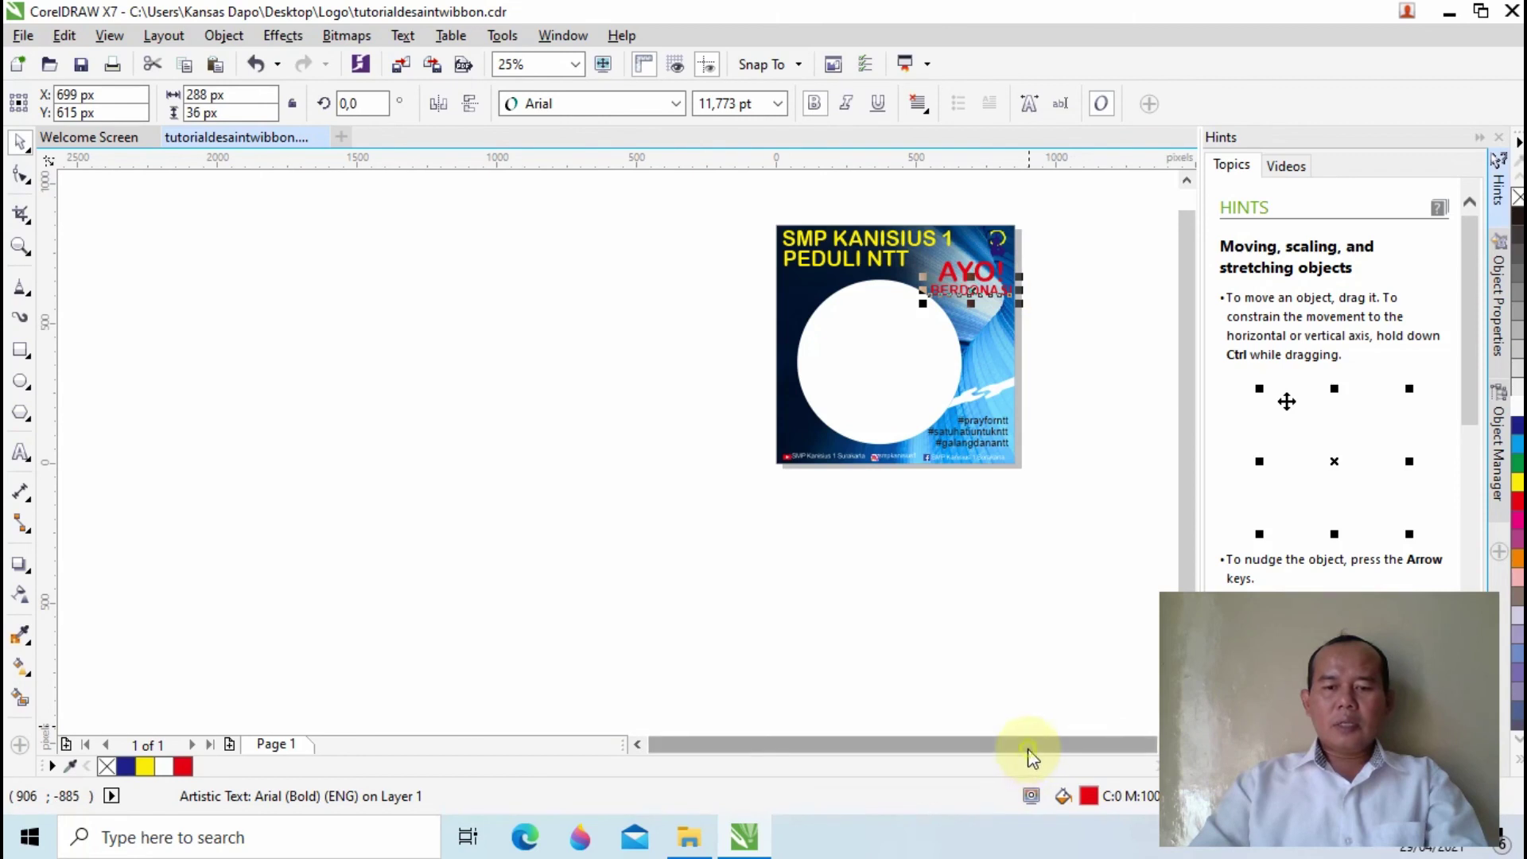
{"action": "left_click", "coordinate": [474, 315]}
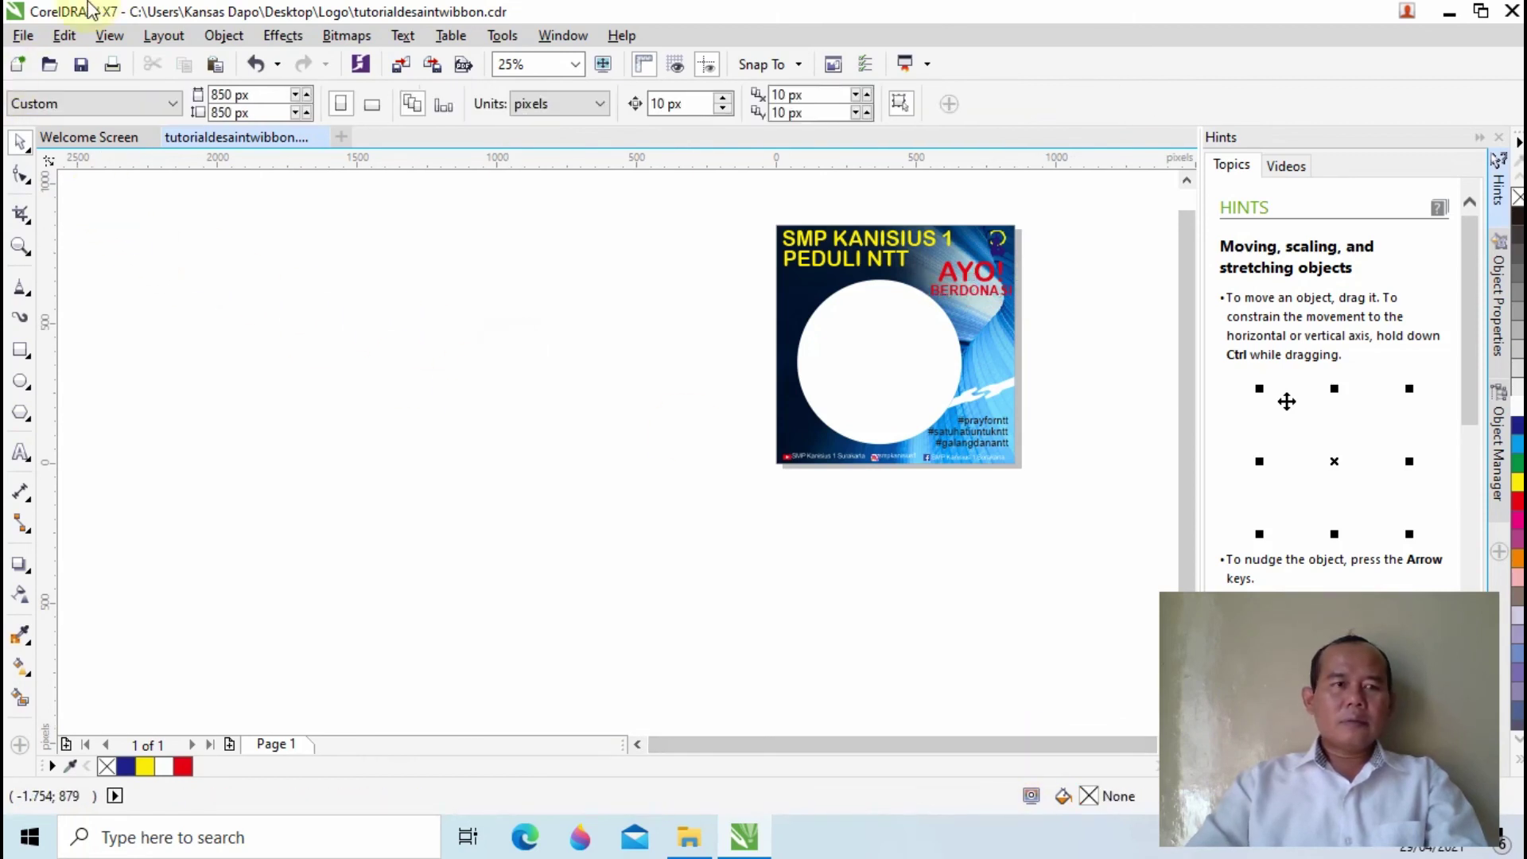
Save the drawing and export it again to the Desktop as PNG tutorialdesaintwibbon with transparency, replacing the existing file
{"action": "left_click", "coordinate": [33, 35]}
{"action": "left_click", "coordinate": [39, 220]}
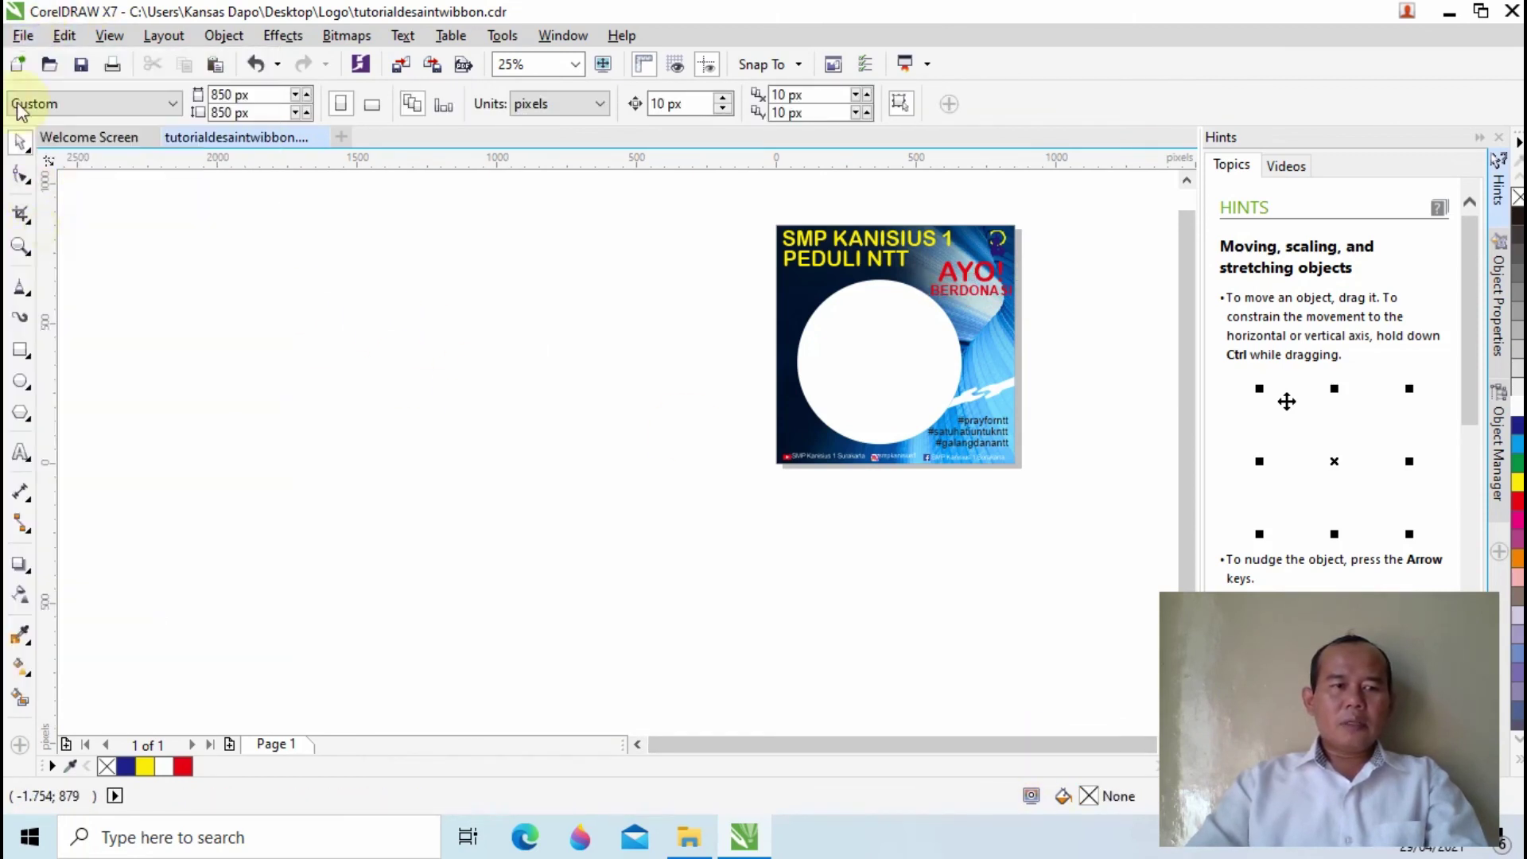
{"action": "left_click", "coordinate": [14, 40]}
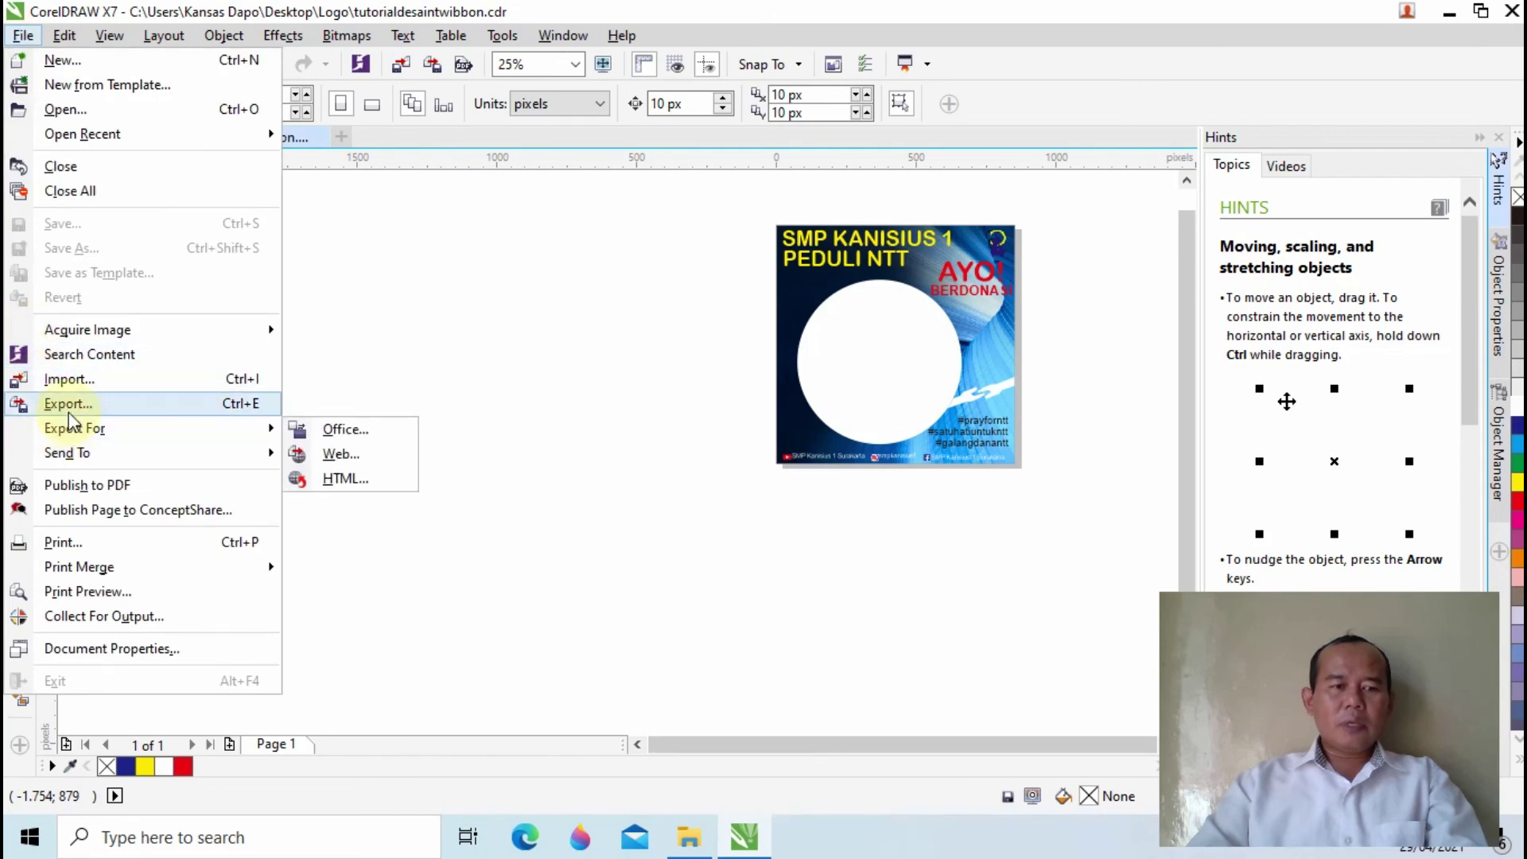
{"action": "key", "text": "Escape"}
{"action": "key", "text": "Escape"}
{"action": "key", "text": "ctrl+e"}
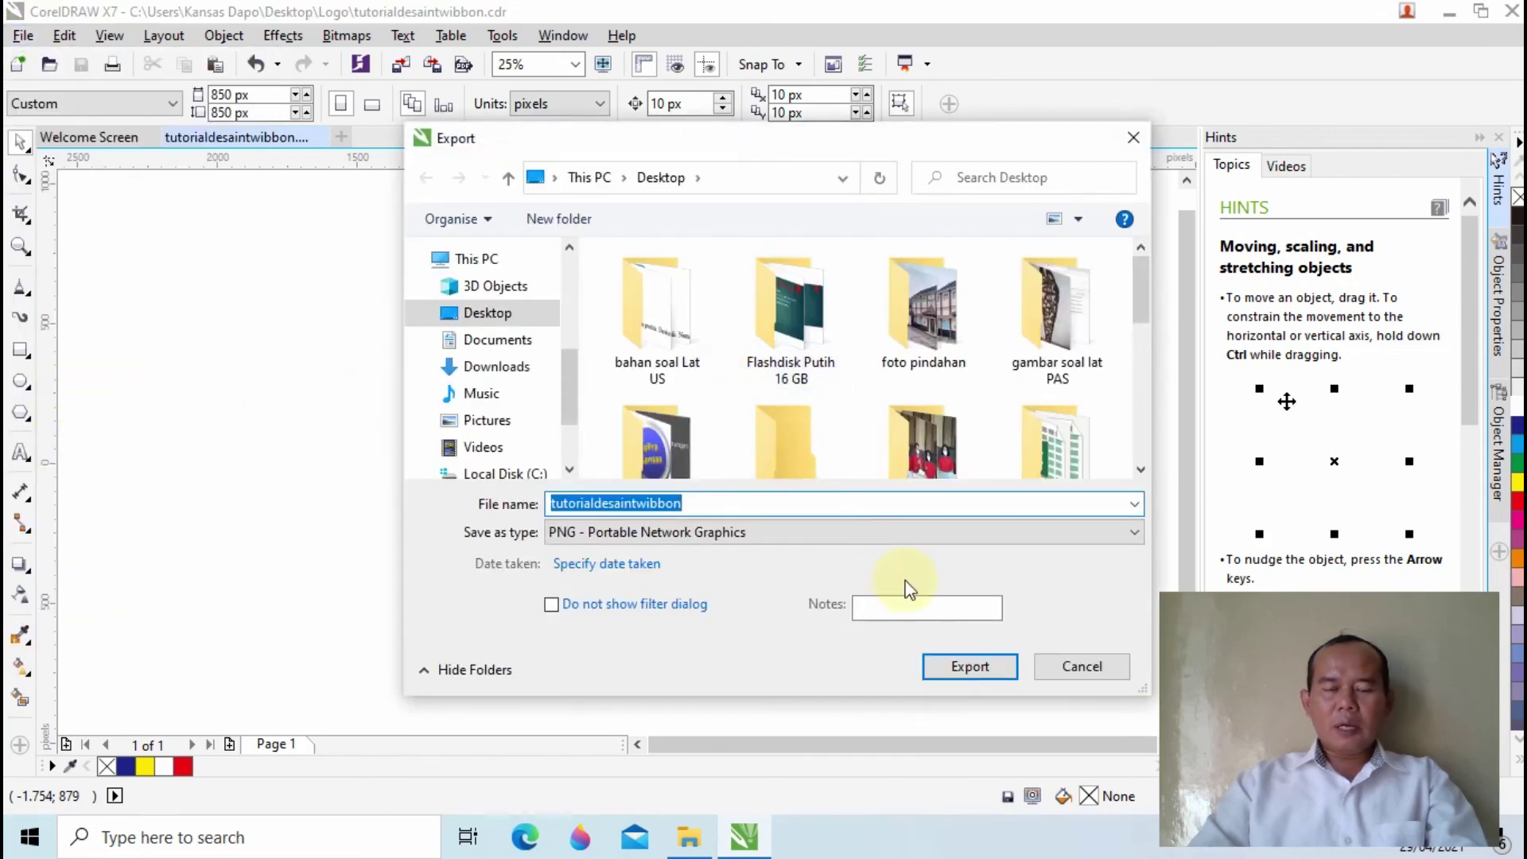
{"action": "left_click", "coordinate": [969, 665]}
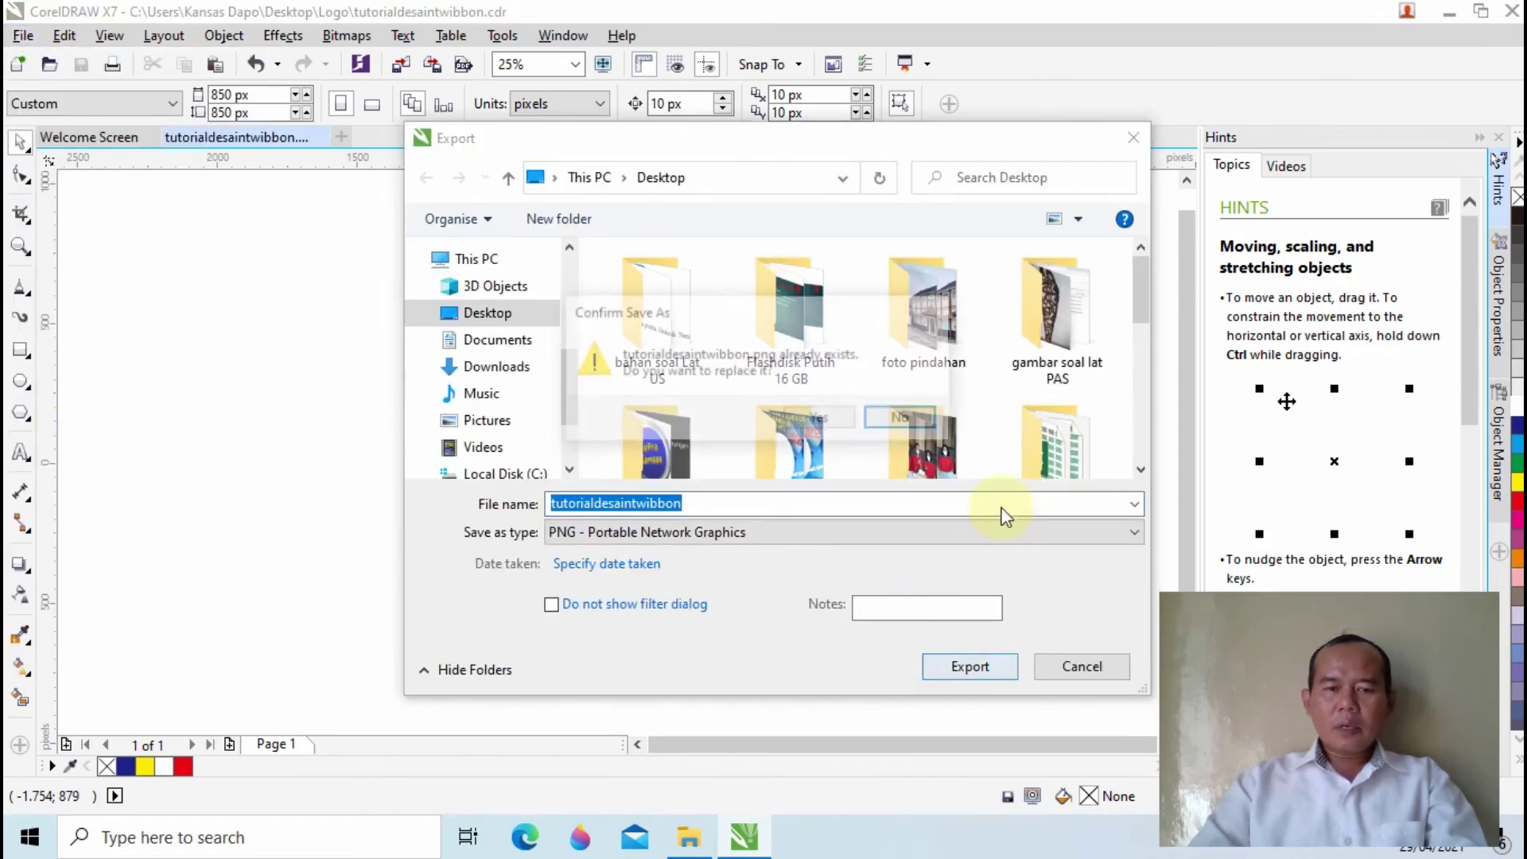
{"action": "left_click", "coordinate": [819, 419]}
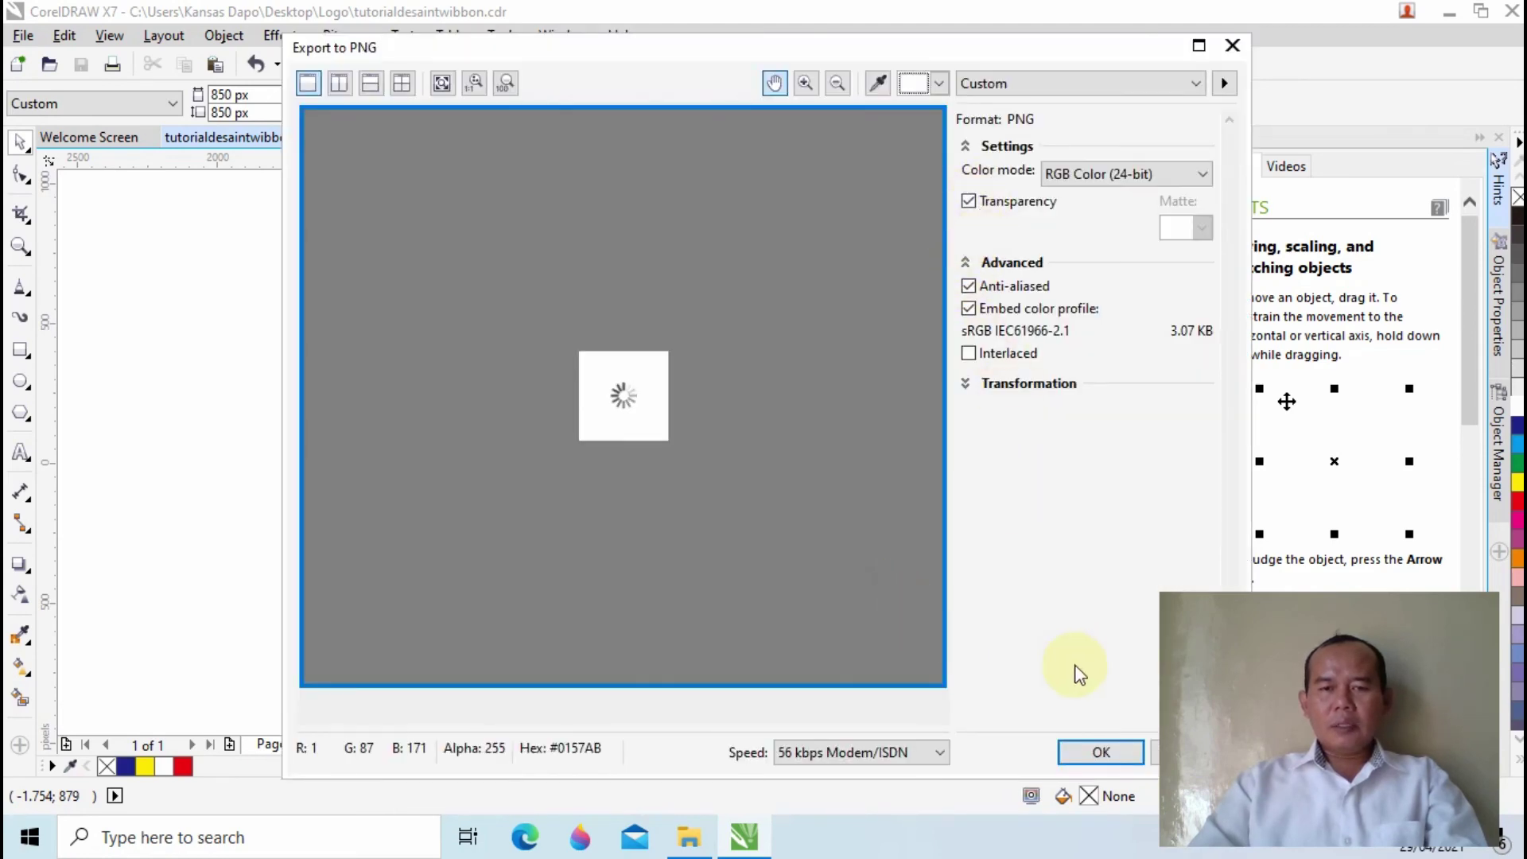
{"action": "left_click", "coordinate": [1100, 750]}
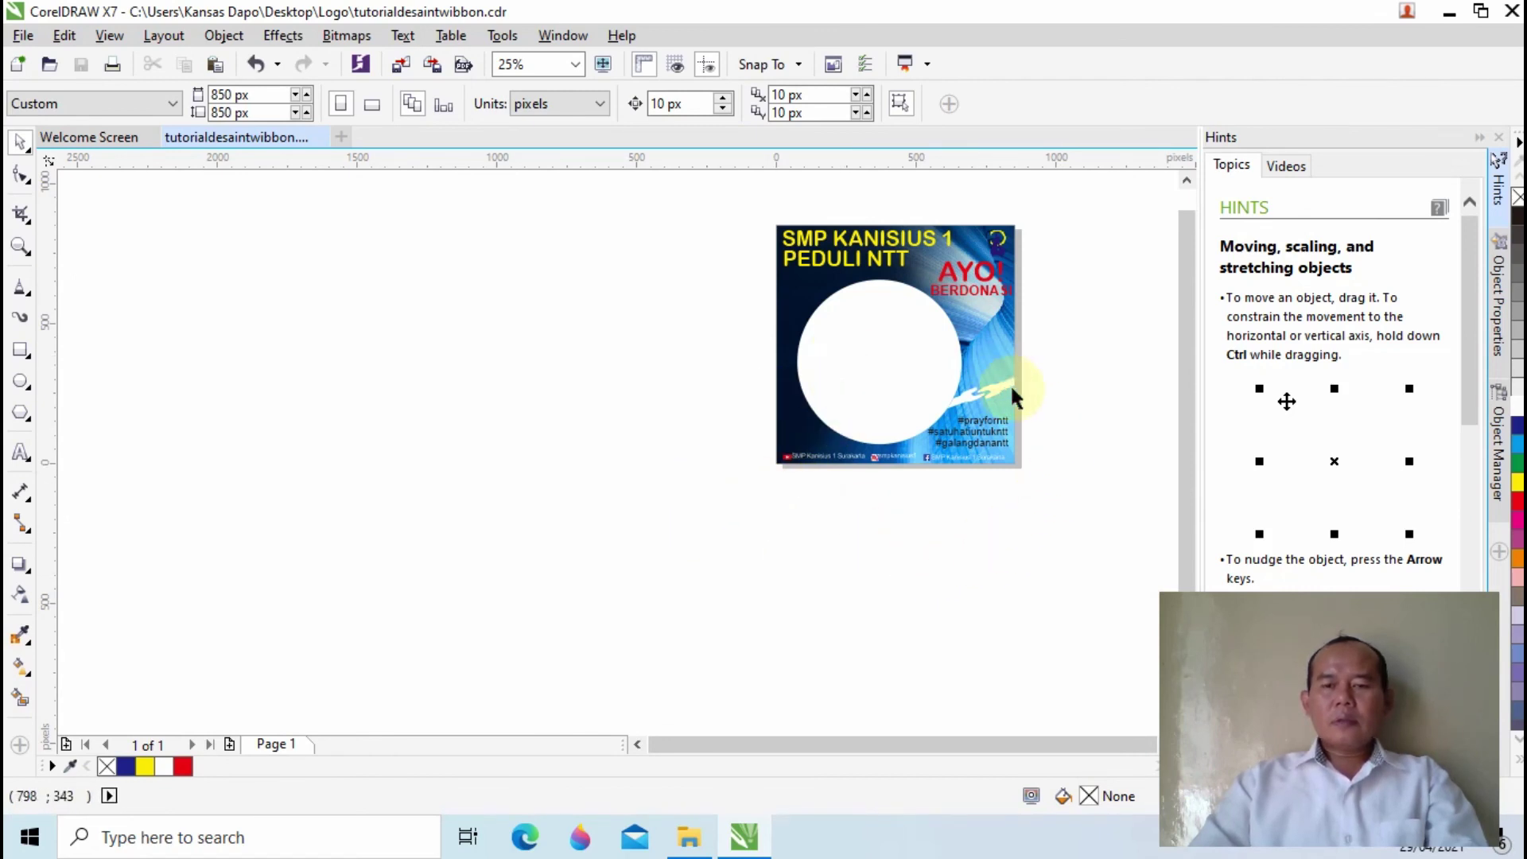
Switch to the desktop and open the re-exported tutorialdesaintwibbon PNG to check the "BERDONASI" text at the poster's edge
{"action": "left_click", "coordinate": [1448, 13]}
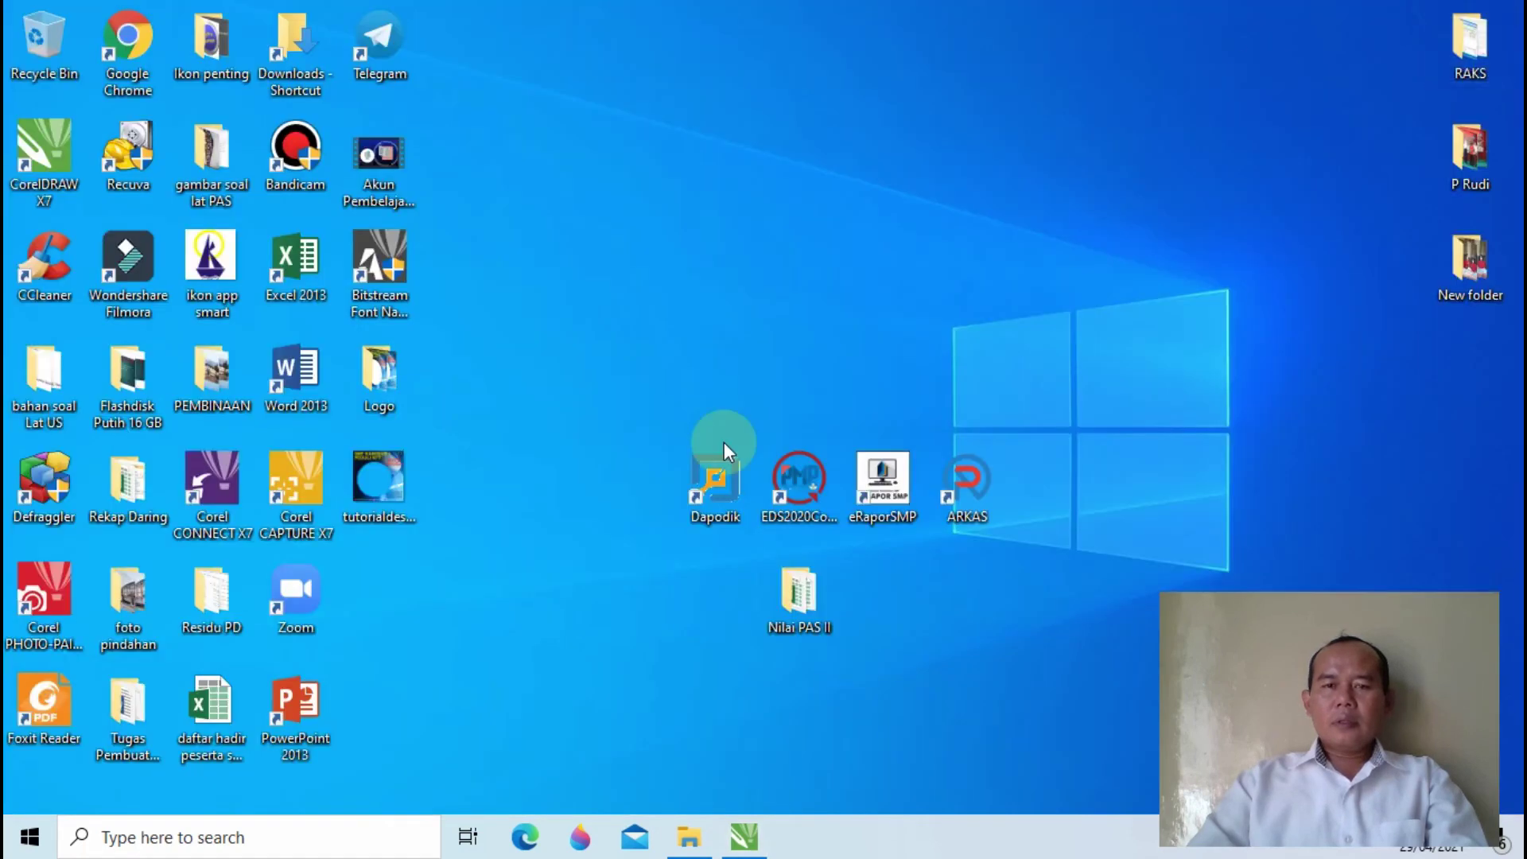
{"action": "double_click", "coordinate": [385, 489]}
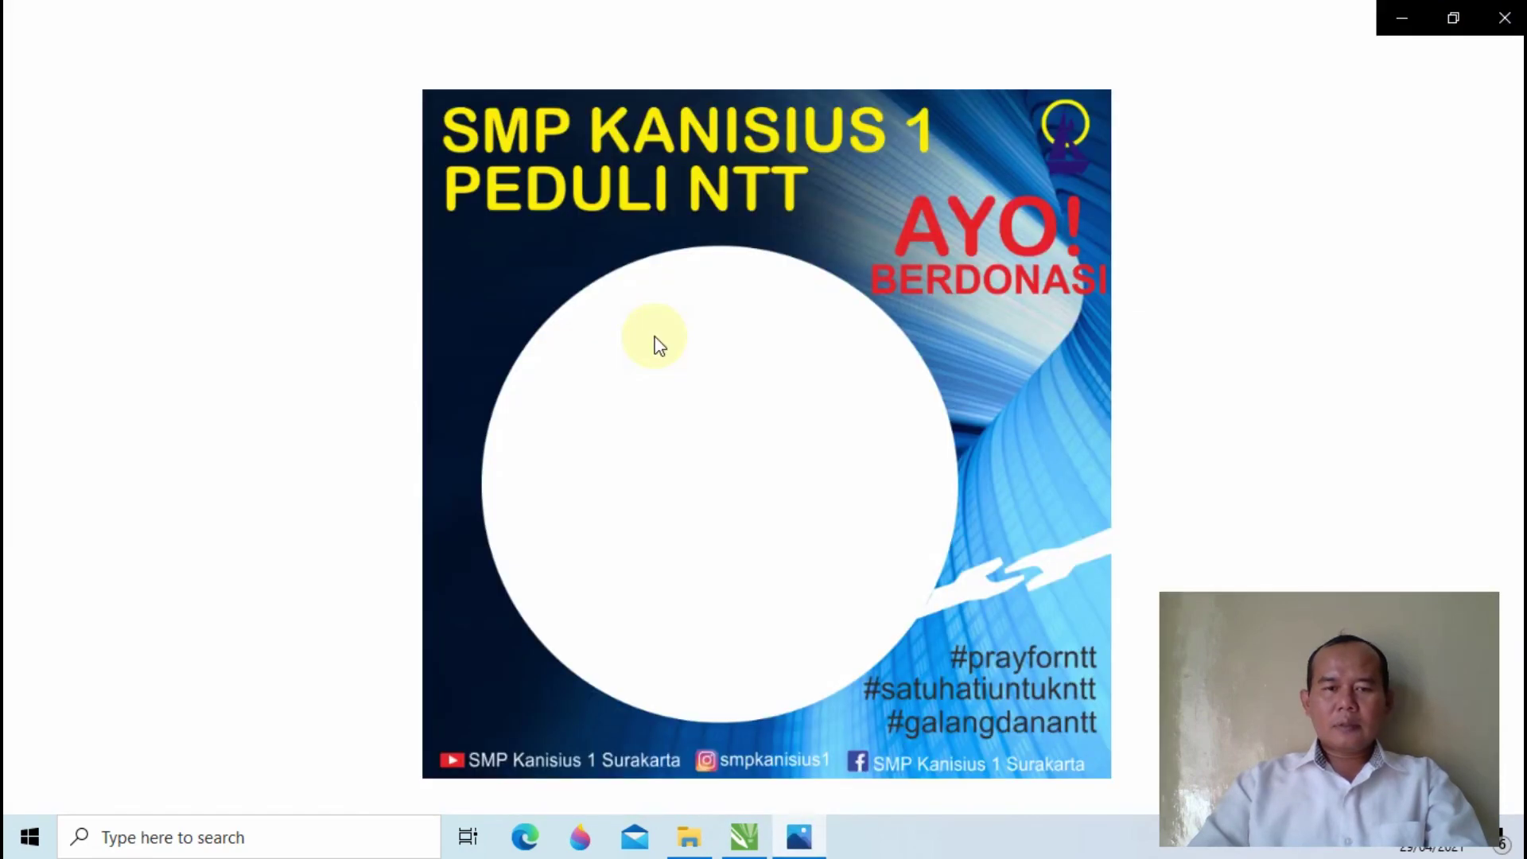